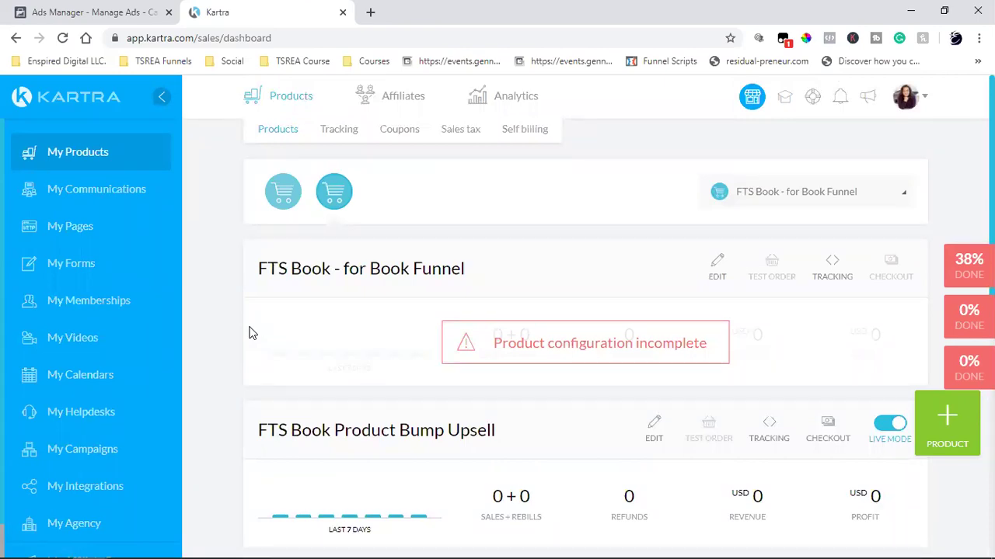
- Open the My Pages list in a second browser tab
scroll(249, 333, "down", 2)
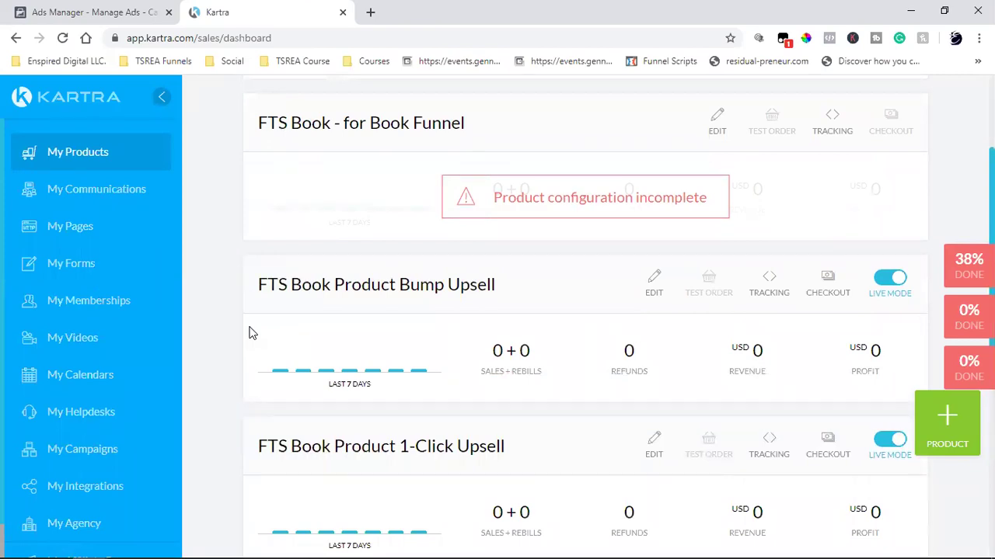
scroll(249, 333, "up", 2)
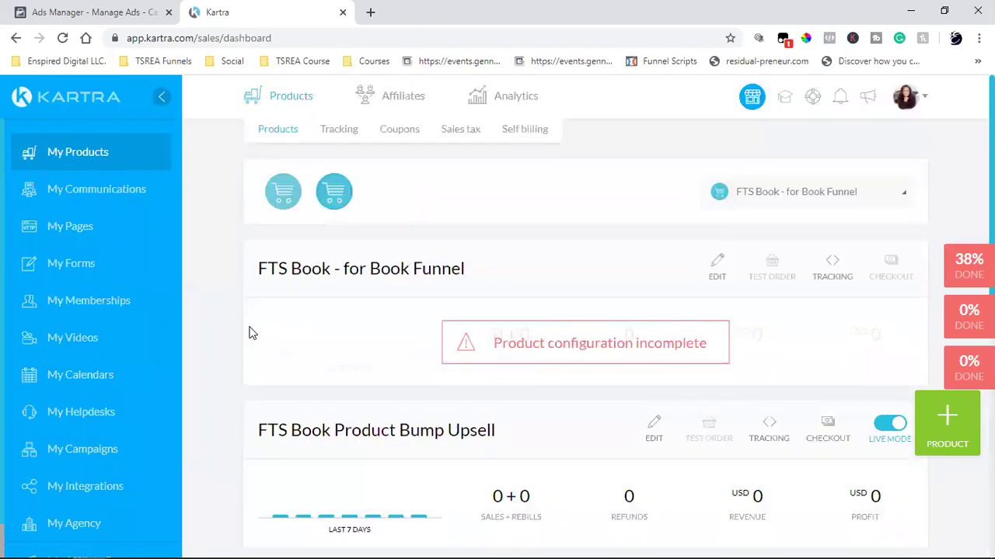
right_click(73, 226)
left_click(81, 237)
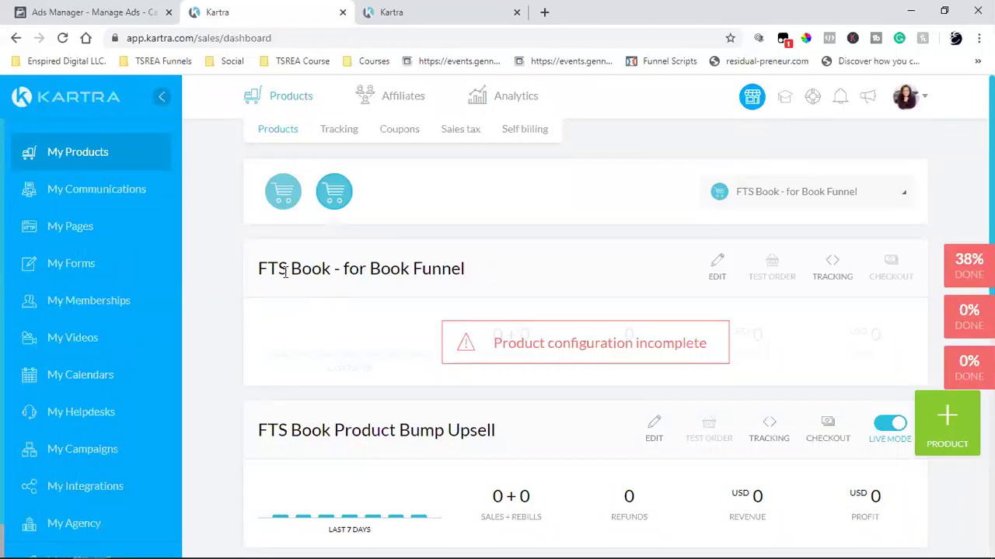
- Select the FTS Book product on the dashboard and delete it
scroll(436, 271, "down", 2)
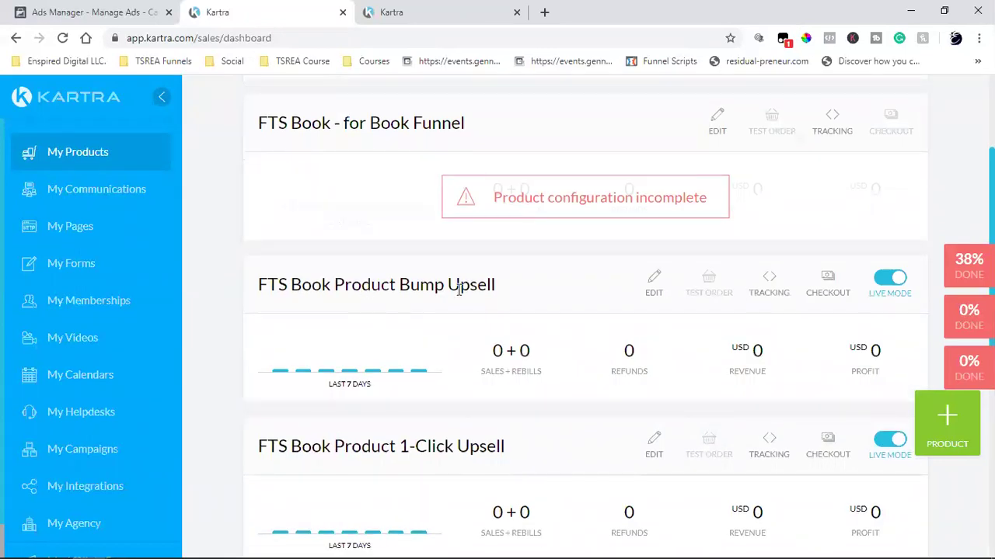
scroll(471, 290, "down", 2)
scroll(435, 339, "down", 2)
scroll(435, 337, "up", 6)
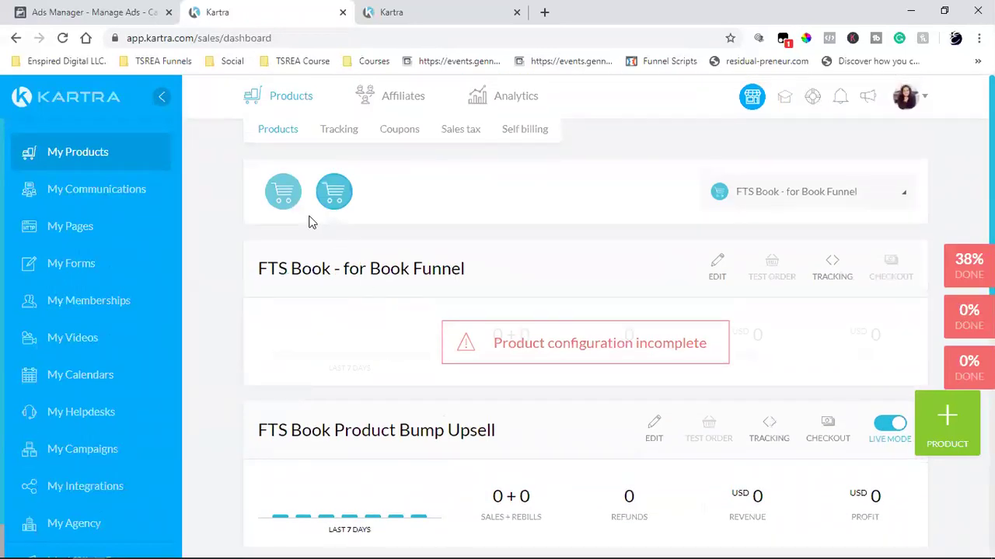
left_click(283, 196)
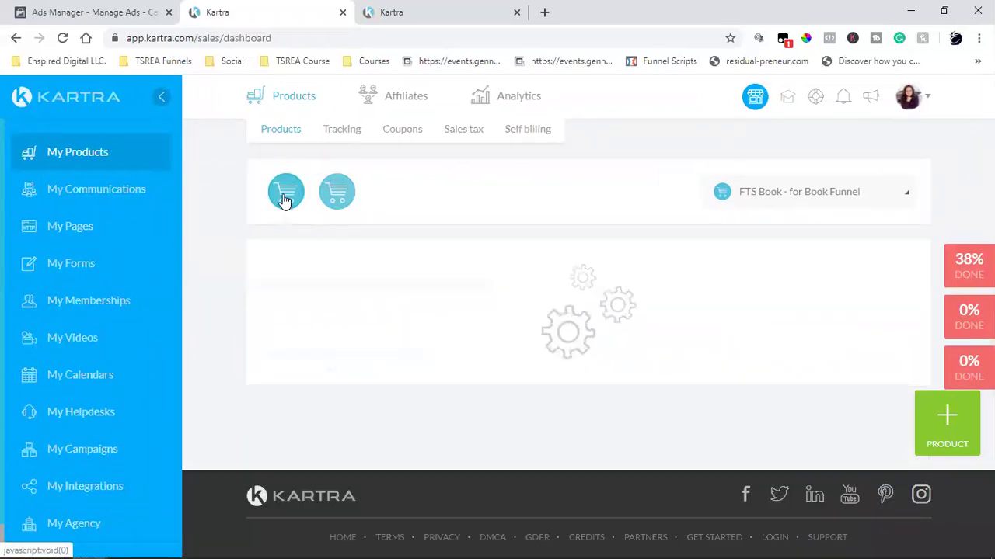
left_click(335, 196)
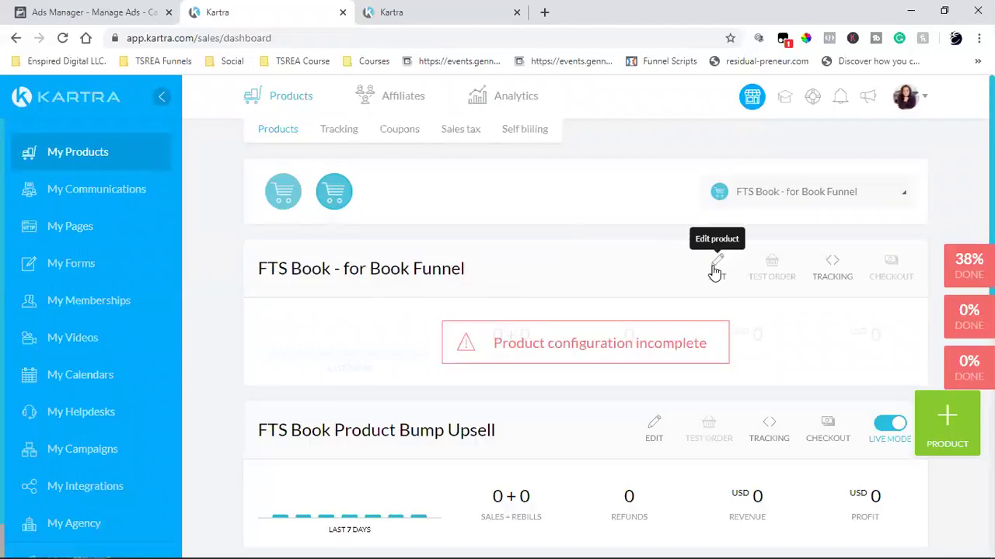
left_click(714, 269)
left_click(690, 354)
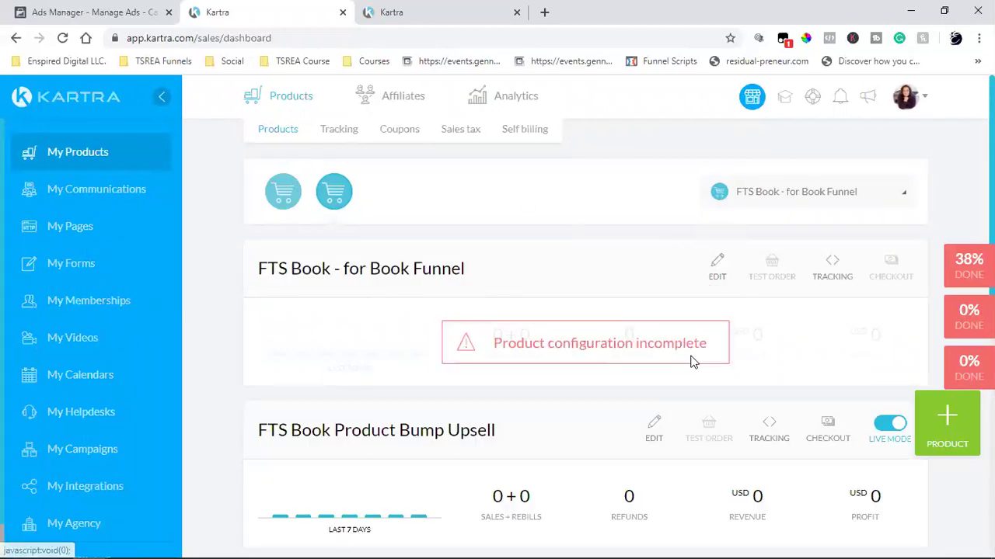
left_click(714, 132)
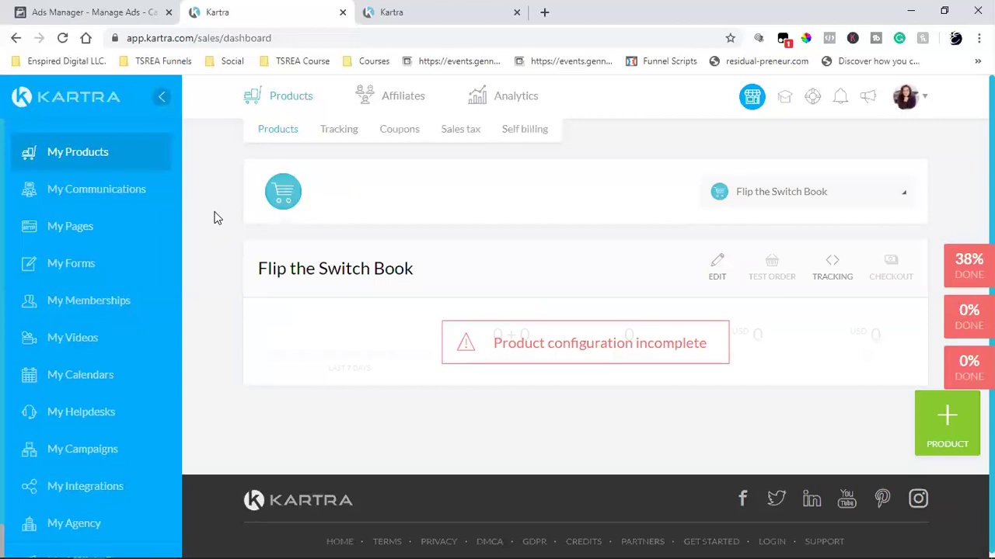
- Search Google for STRIPE in a new tab and open Stripe's website
left_click(544, 12)
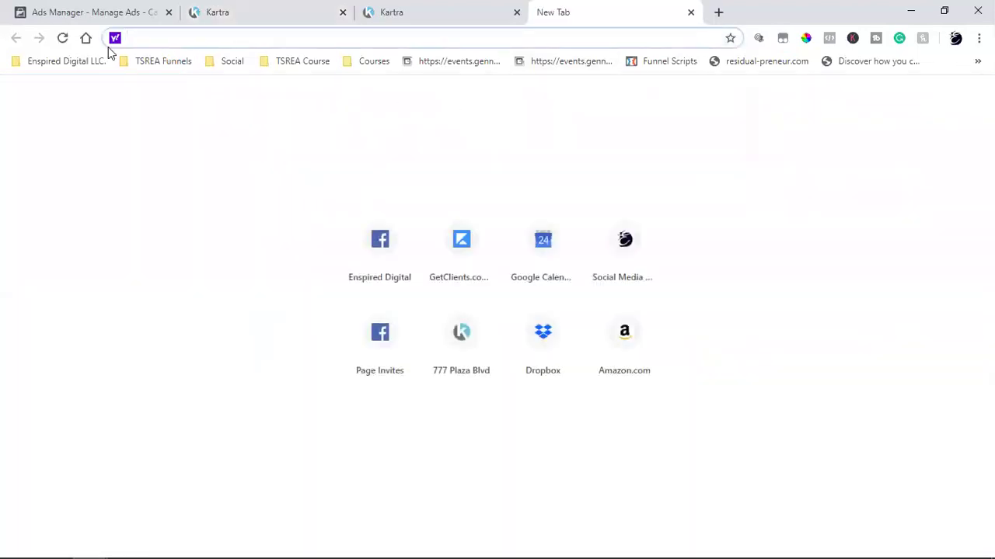
left_click(85, 39)
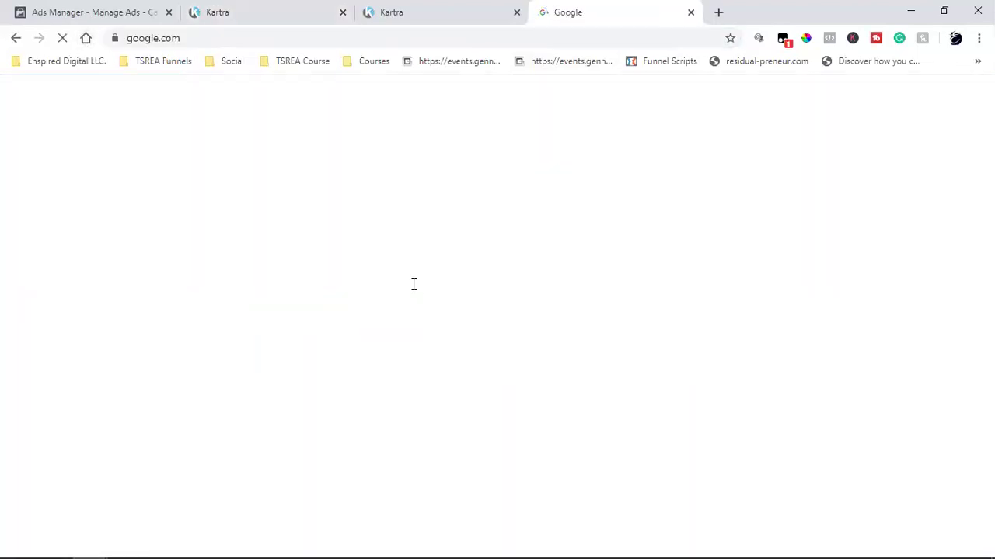
type("ST")
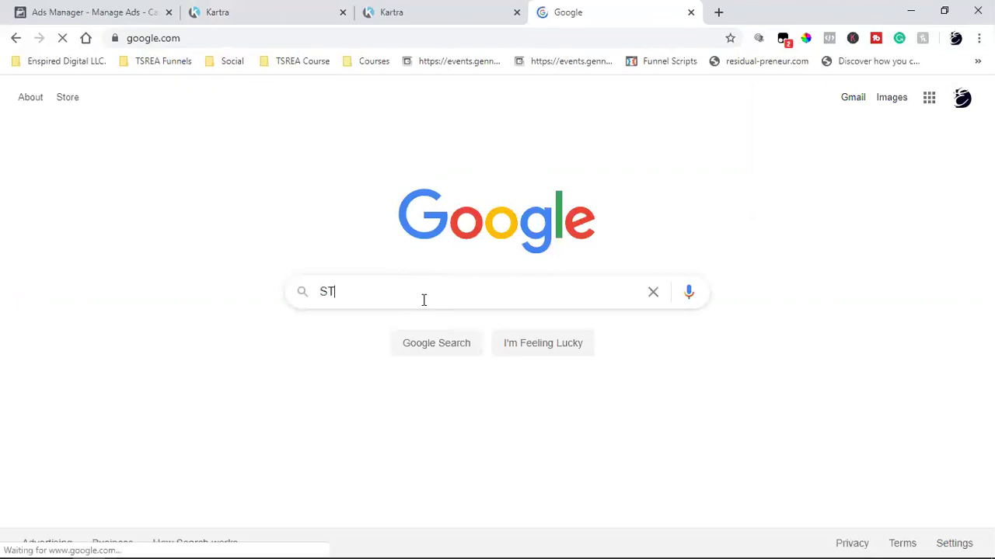
type("RIPE")
key("Return")
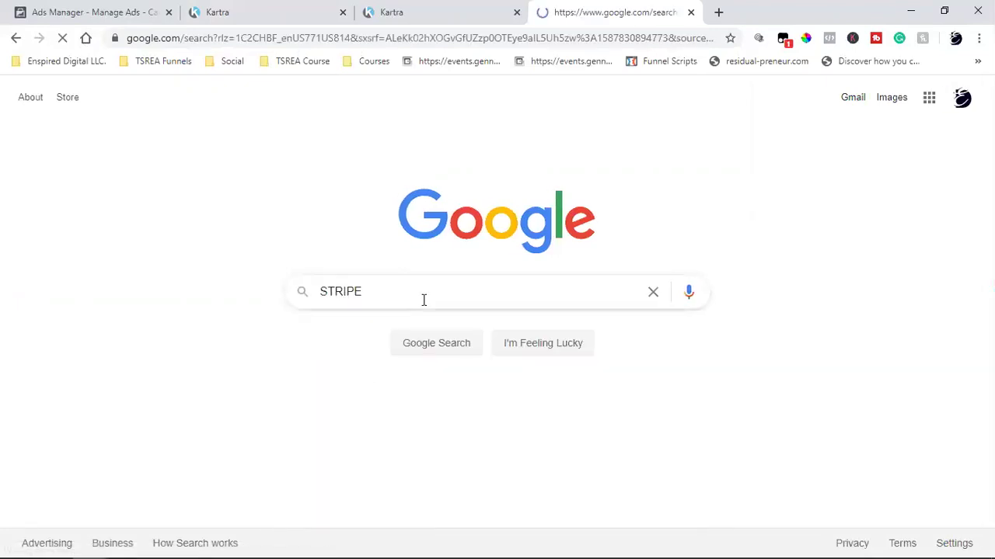
left_click(237, 233)
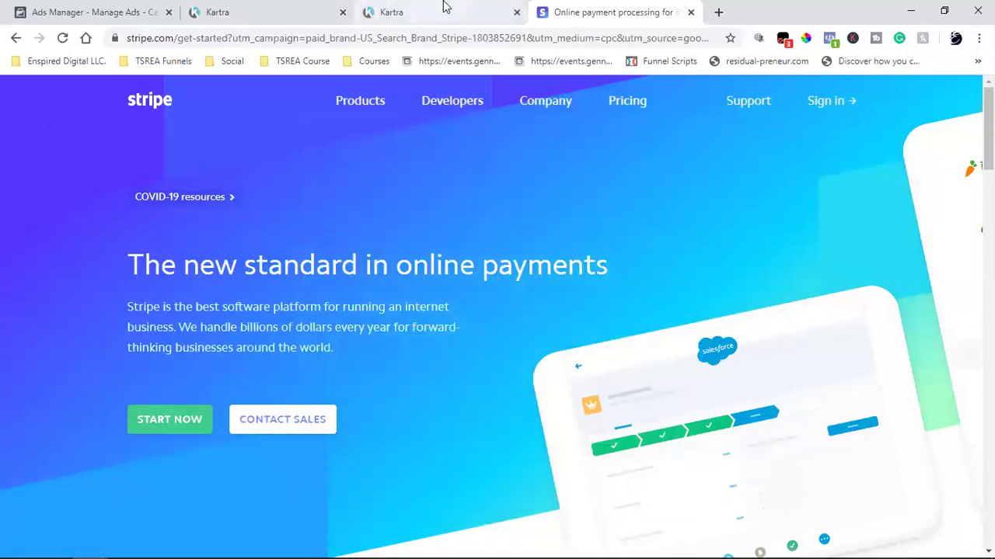
- Glance at the Kartra pages tab and the Stripe page, then return to the products dashboard
left_click(446, 9)
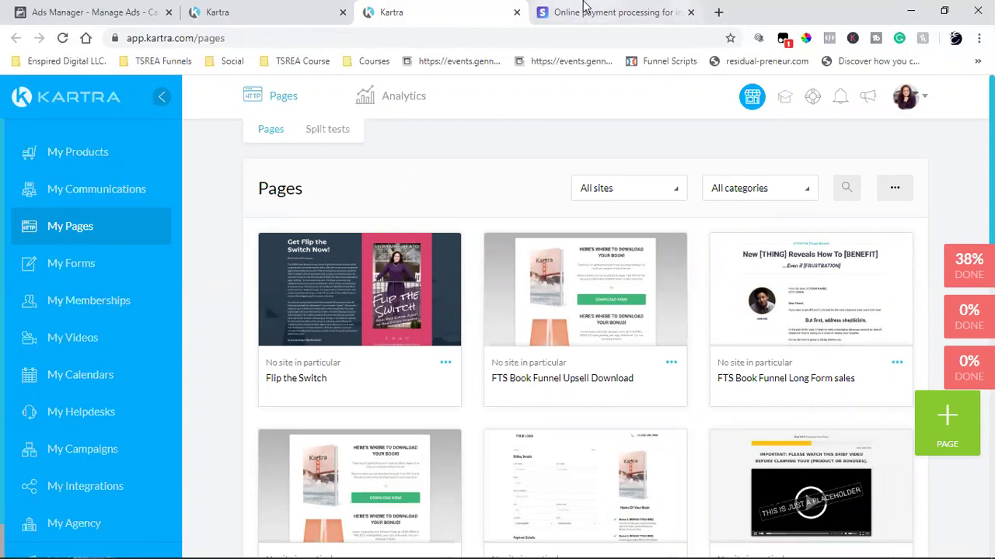
left_click(583, 12)
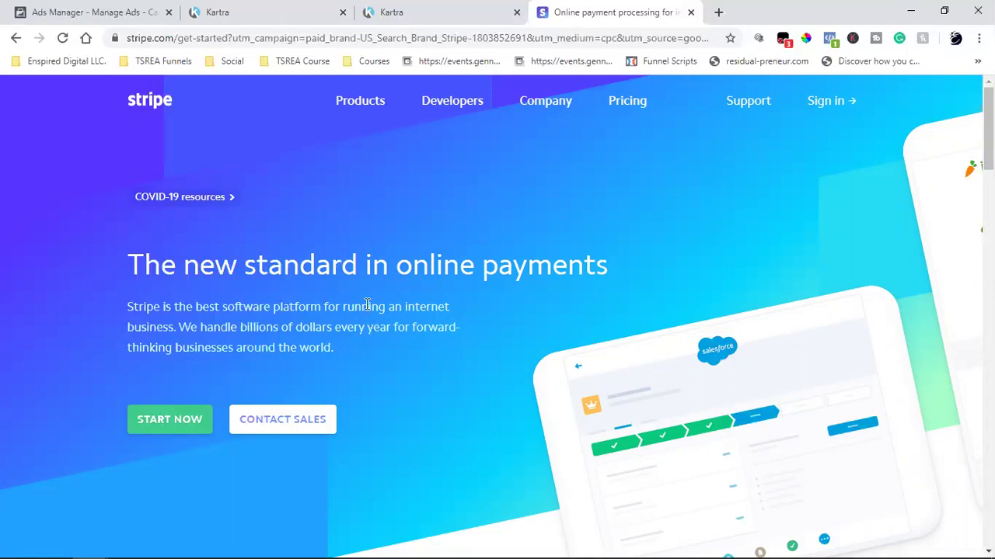
left_click(278, 9)
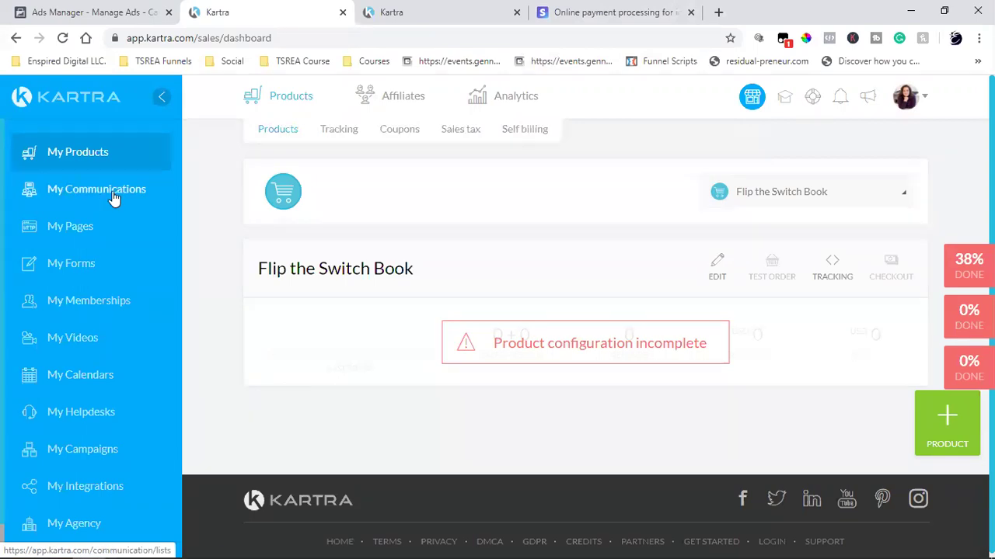
- Open My Pages in a new tab, close the duplicate Kartra tab, and switch to it
right_click(55, 228)
left_click(68, 240)
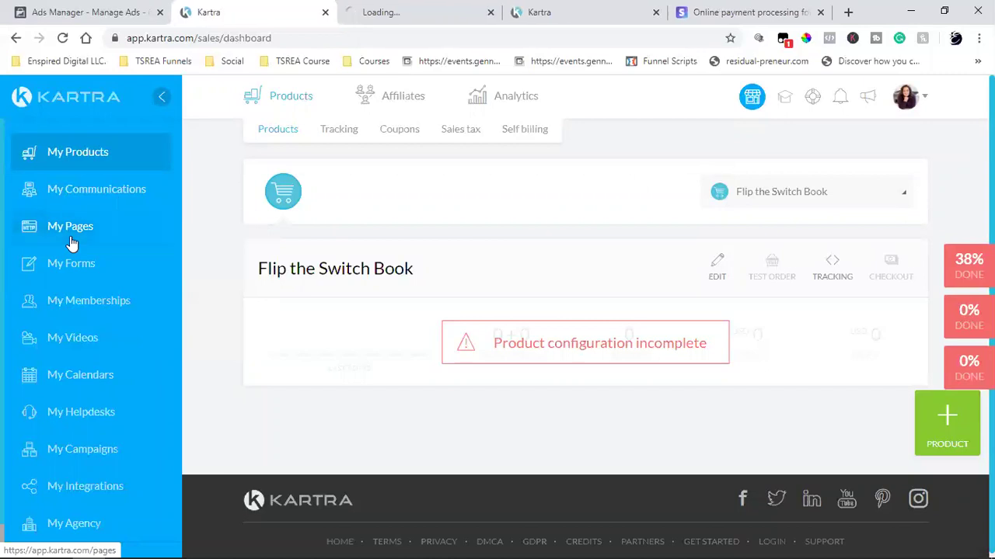
left_click(656, 12)
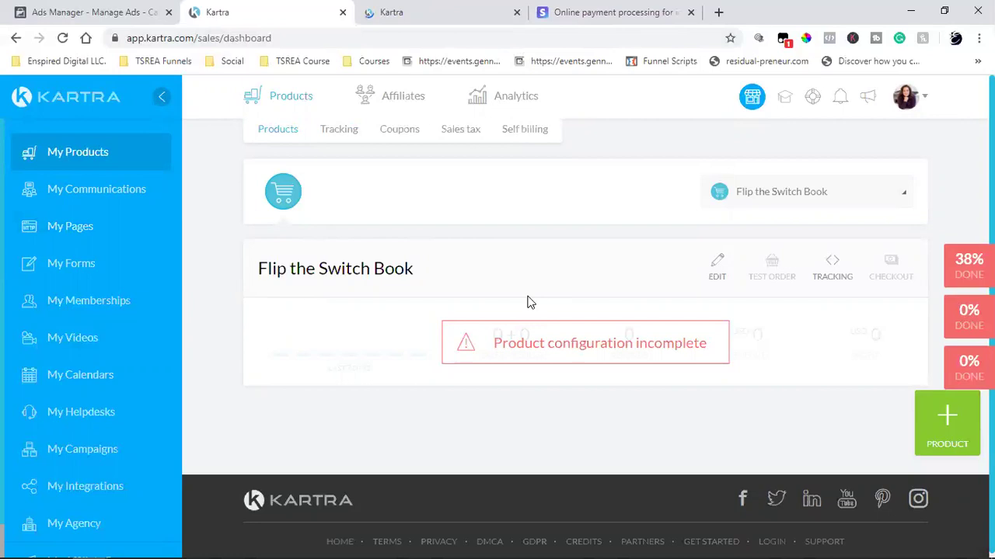
key("ctrl+Tab")
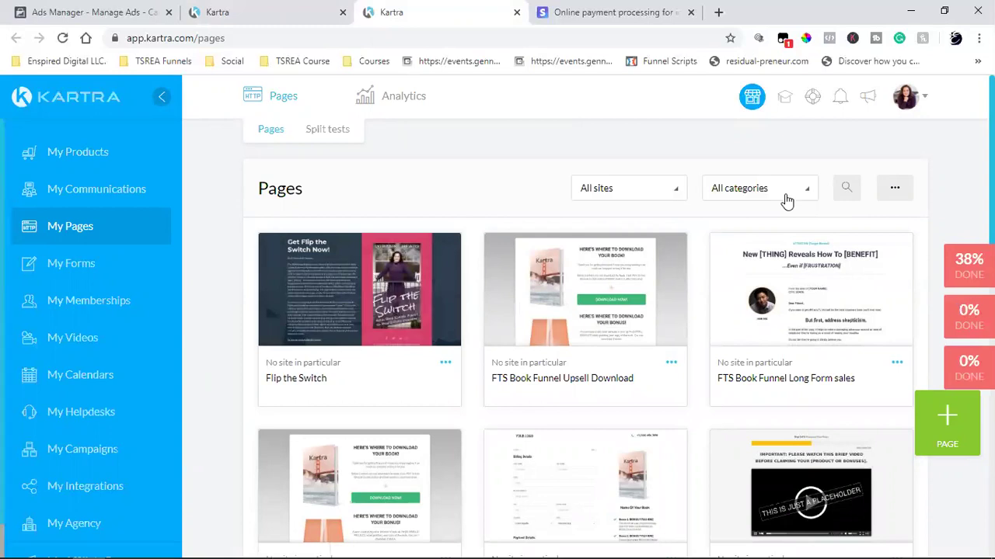
- Filter the pages list to the Book Funnel category
left_click(738, 194)
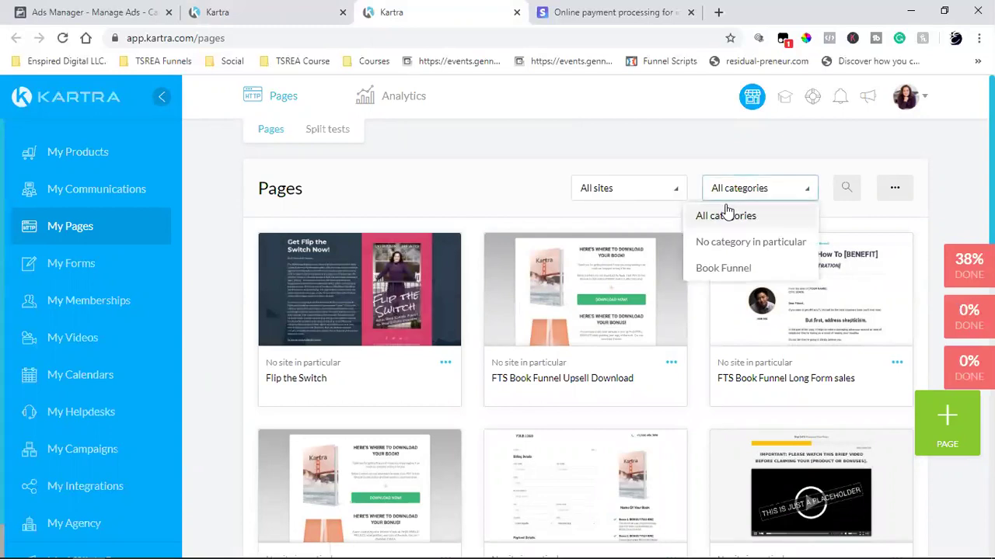
left_click(728, 272)
scroll(772, 240, "down", 5)
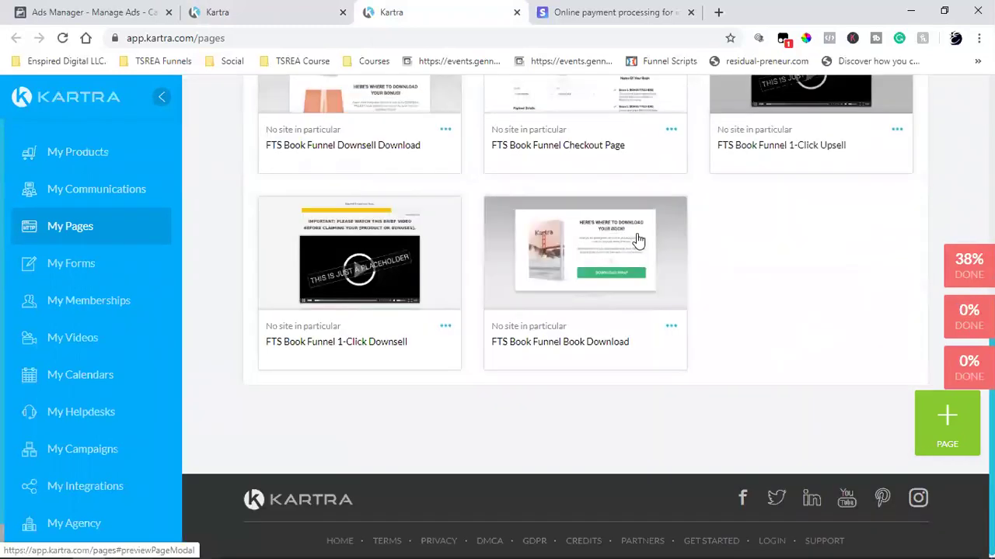
scroll(785, 317, "up", 5)
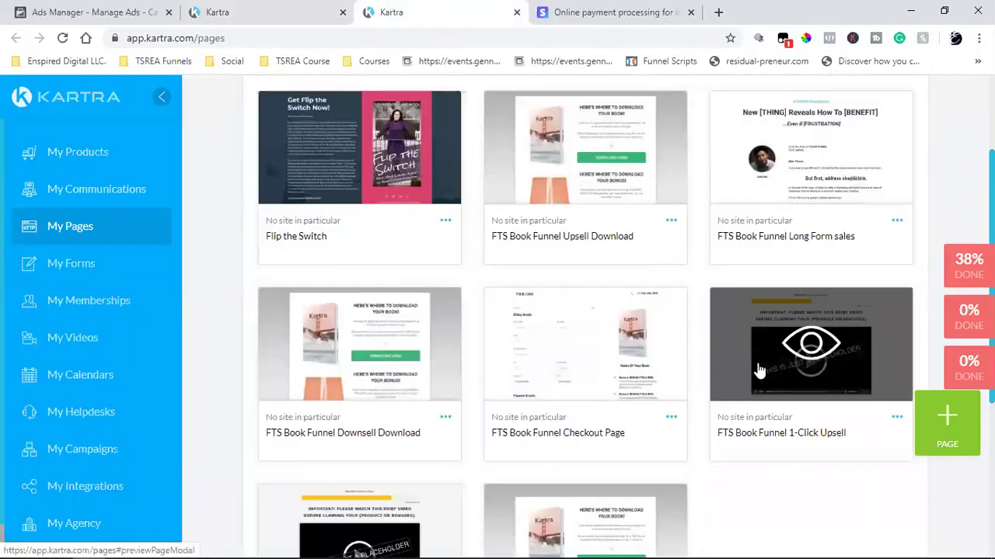
scroll(755, 371, "up", 2)
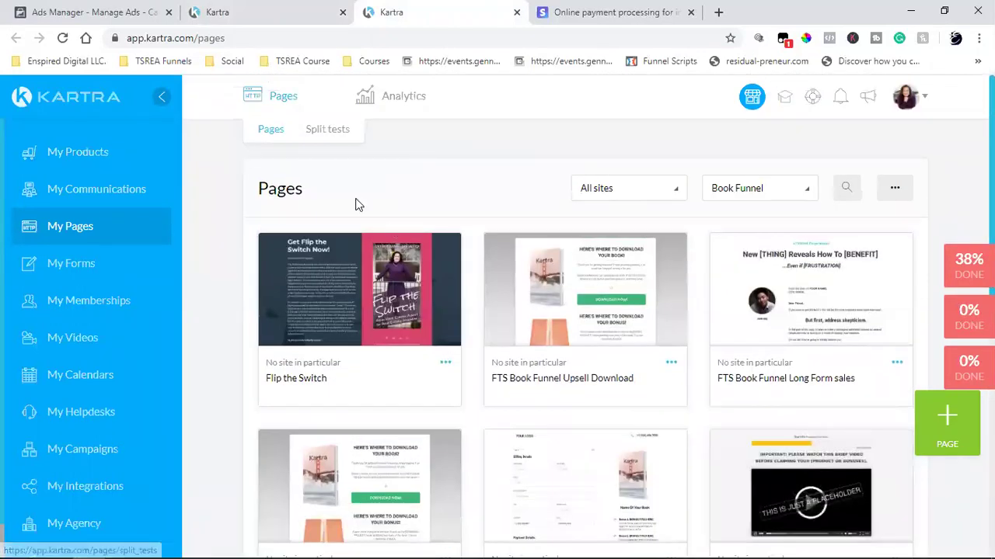
scroll(426, 232, "down", 5)
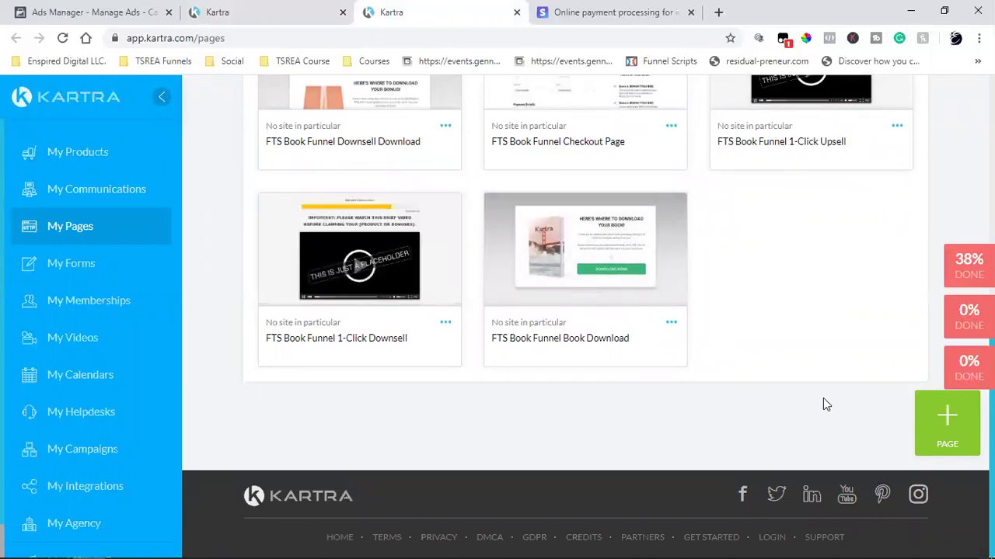
scroll(823, 404, "up", 6)
left_click(729, 194)
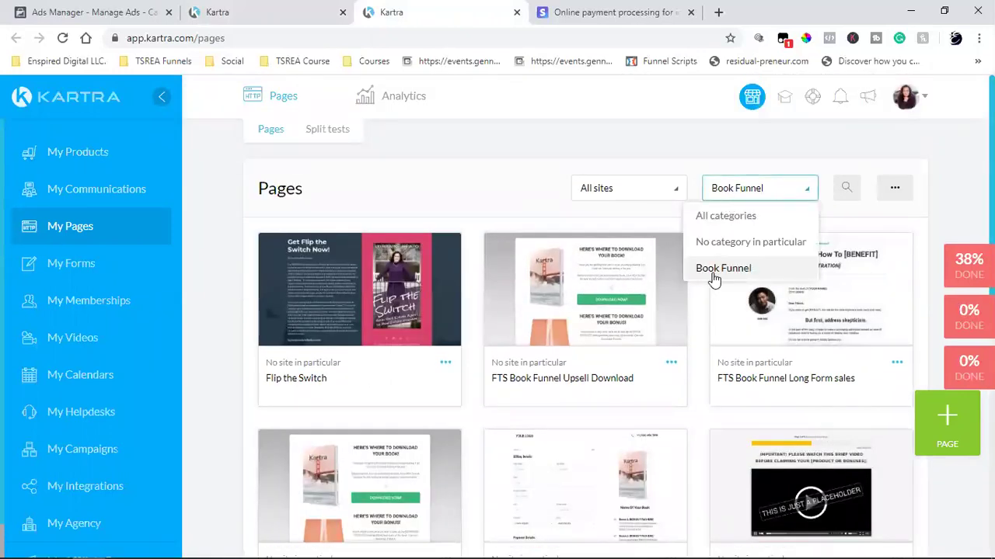
left_click(456, 176)
scroll(456, 179, "down", 2)
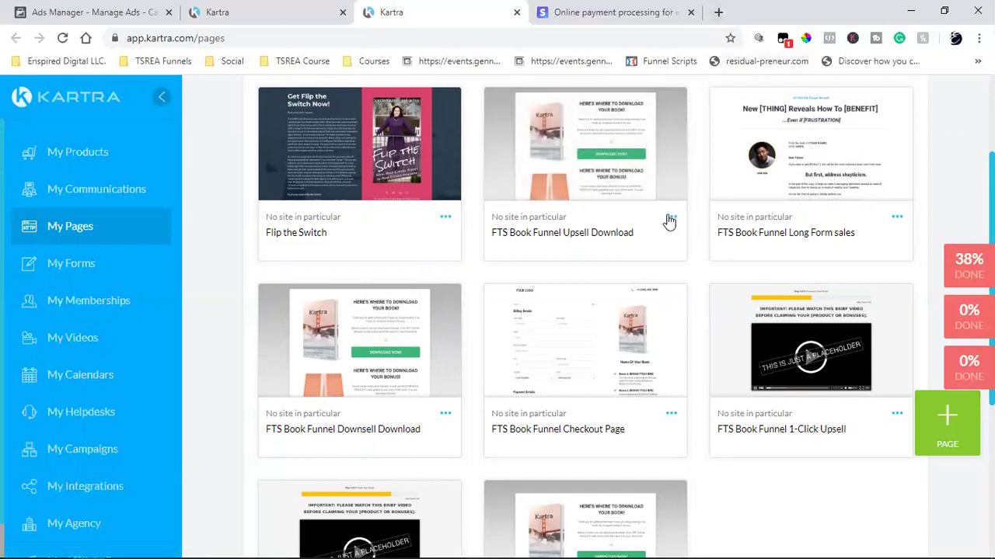
- Delete the FTS Book Funnel Upsell Download and Downsell Download pages
left_click(724, 259)
left_click(715, 131)
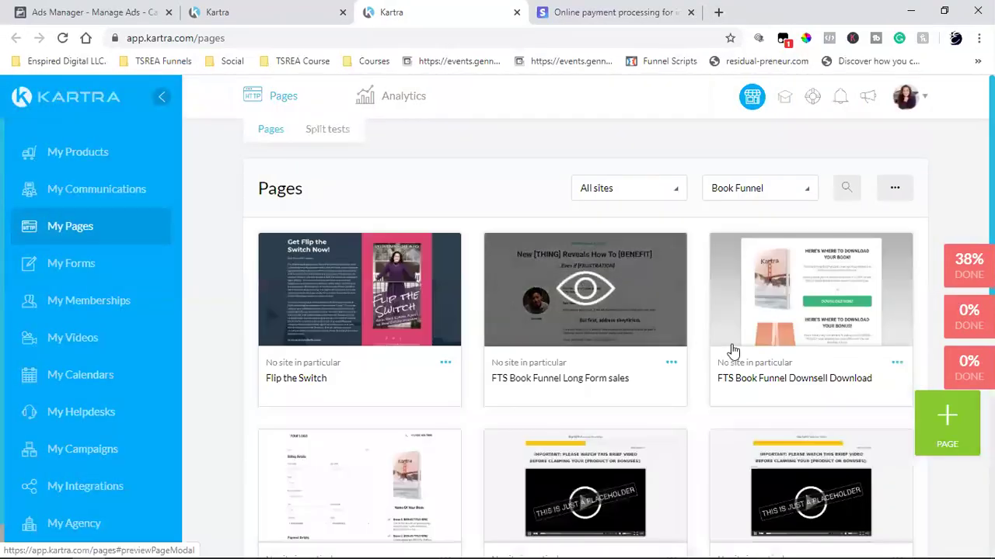
left_click(897, 364)
left_click(836, 404)
left_click(717, 142)
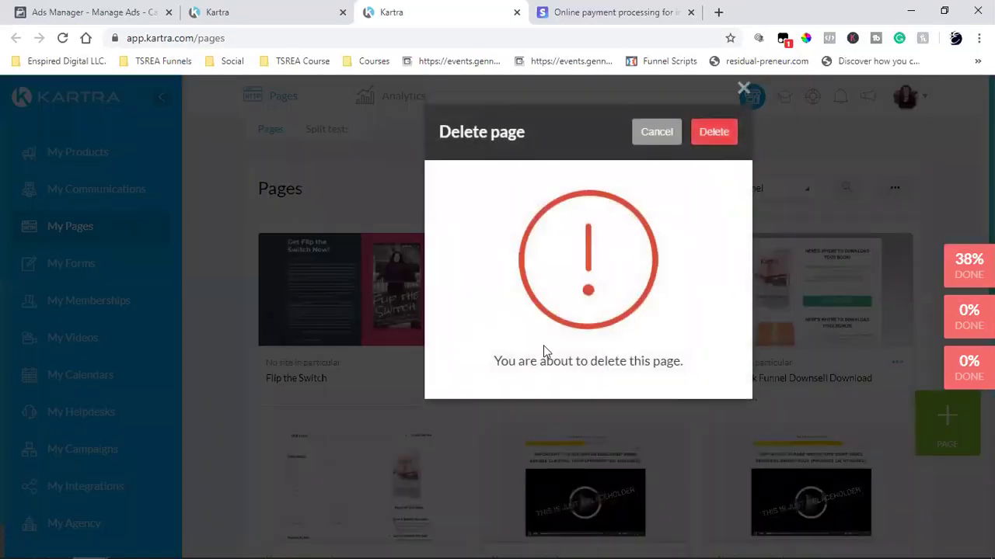
scroll(544, 349, "down", 2)
scroll(543, 353, "down", 2)
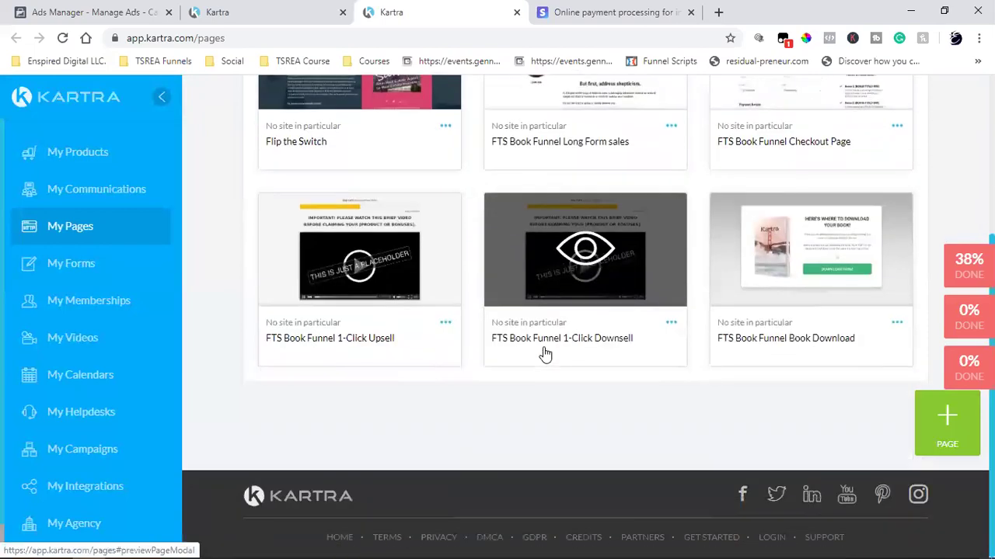
- Delete the 1-Click Downsell and Book Download pages, then begin deleting the 1-Click Upsell
left_click(672, 328)
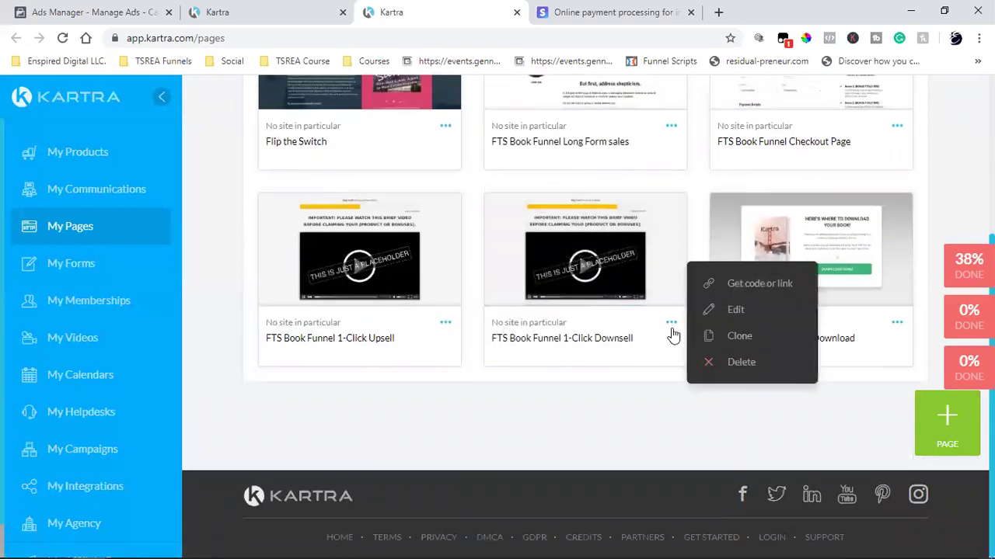
left_click(743, 362)
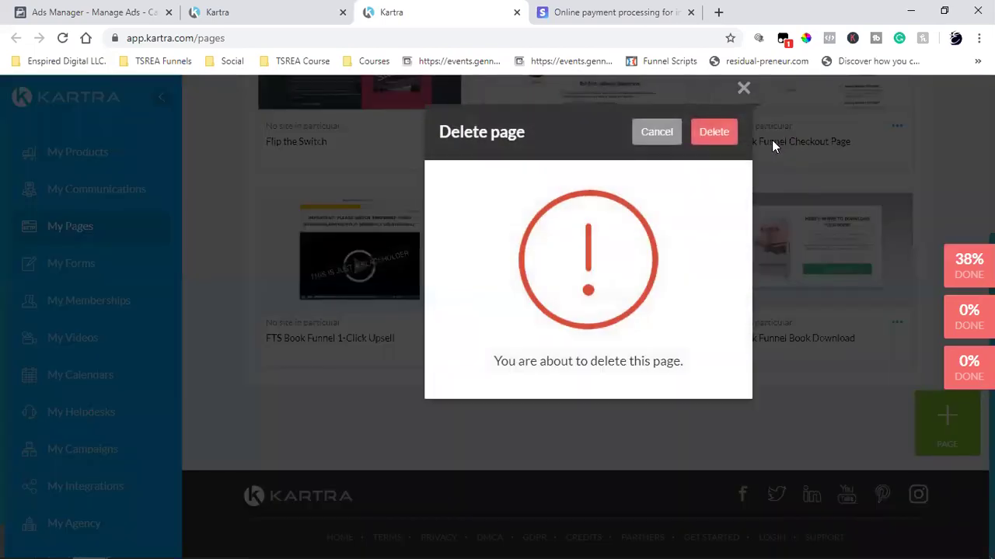
left_click(727, 136)
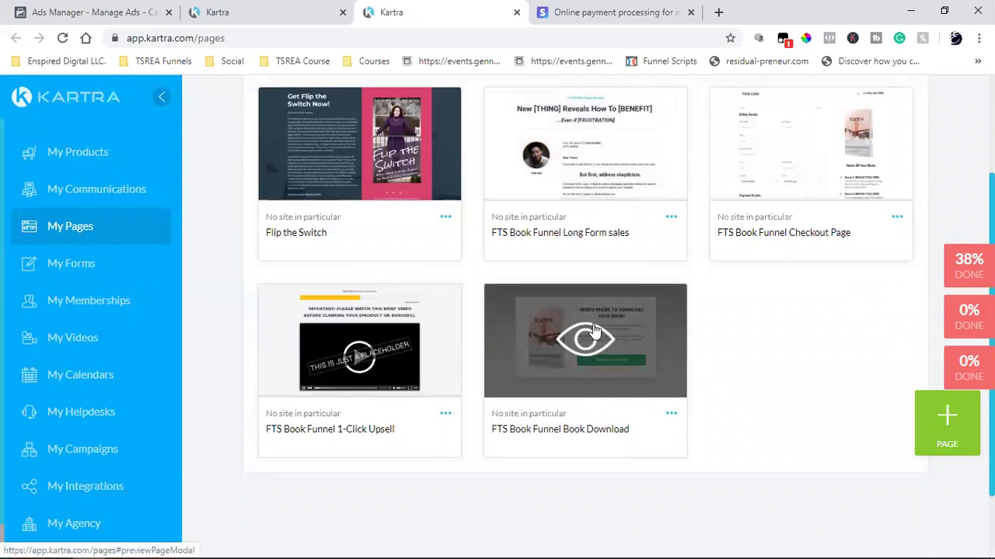
left_click(670, 413)
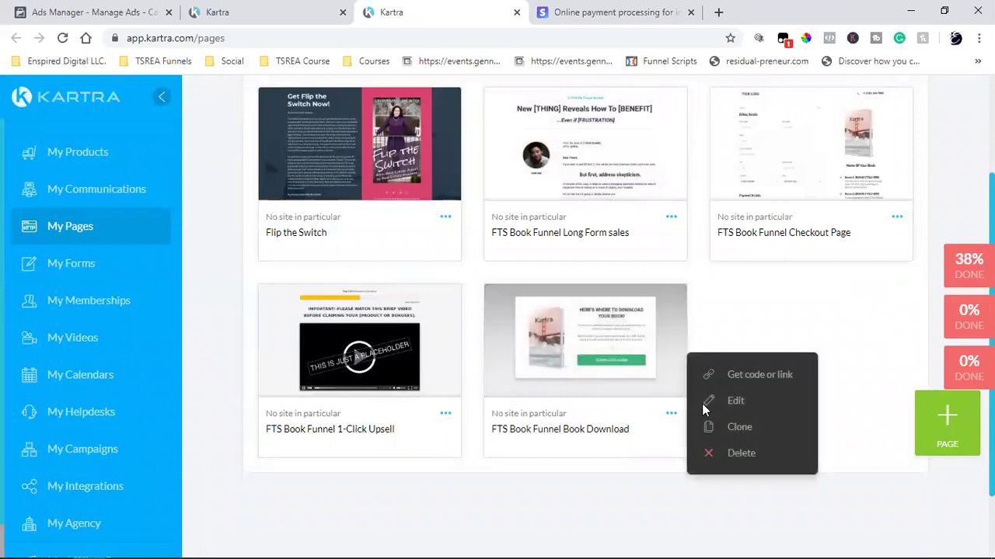
left_click(742, 455)
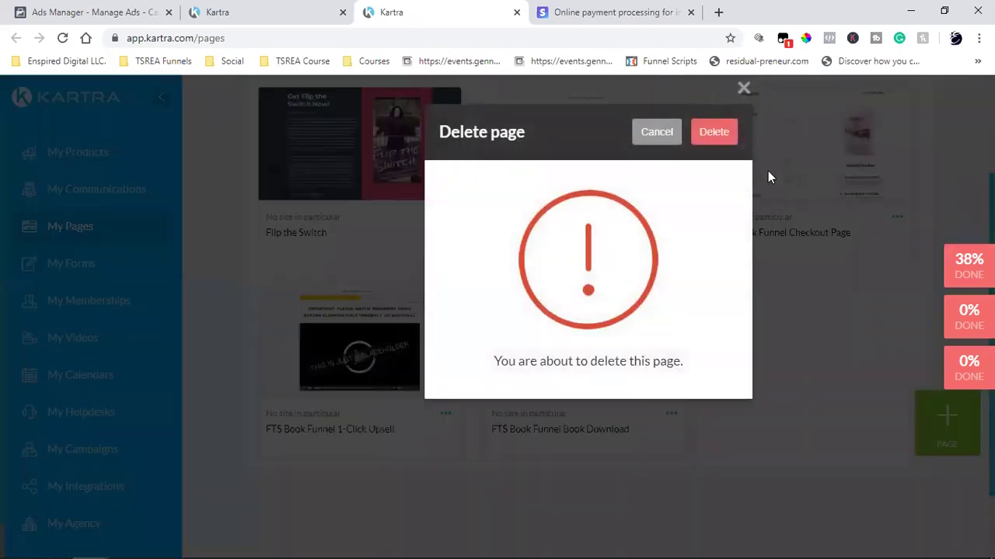
left_click(728, 142)
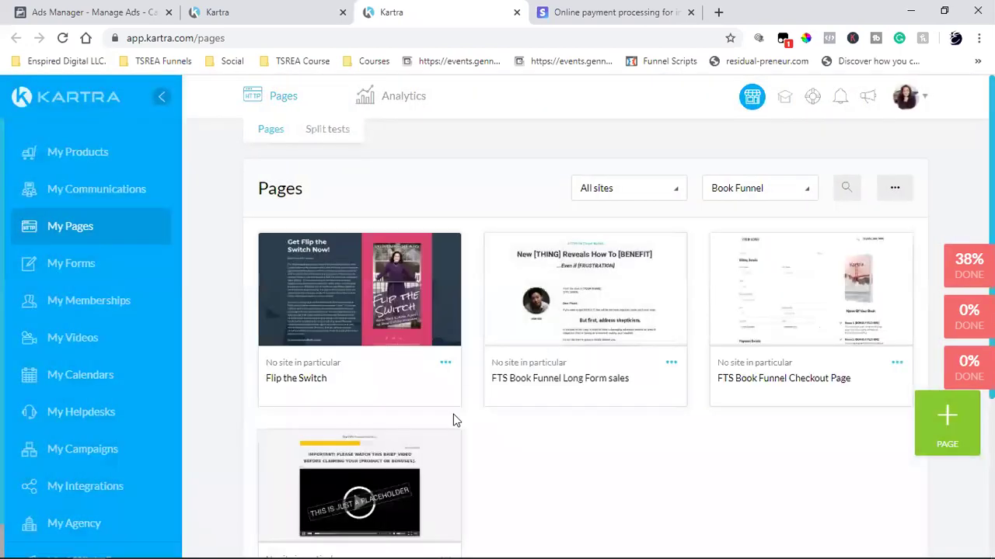
left_click(445, 414)
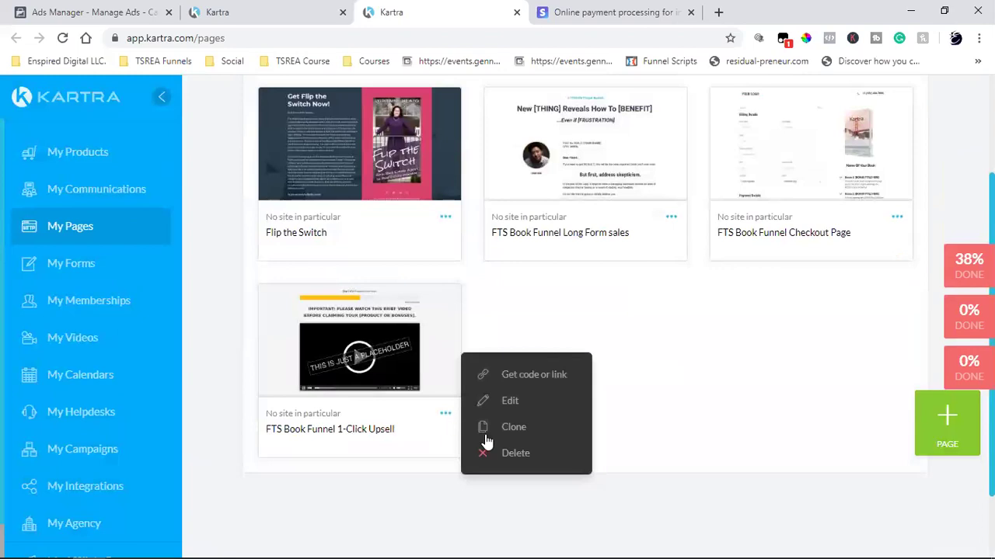
left_click(523, 454)
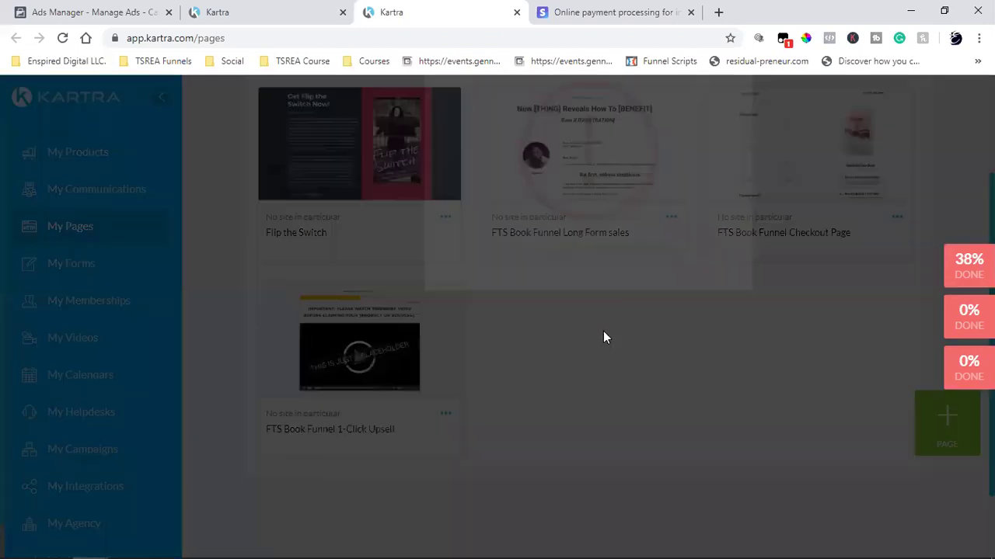
- Confirm the 1-Click Upsell deletion and copy the Long Form sales page's direct link
left_click(715, 137)
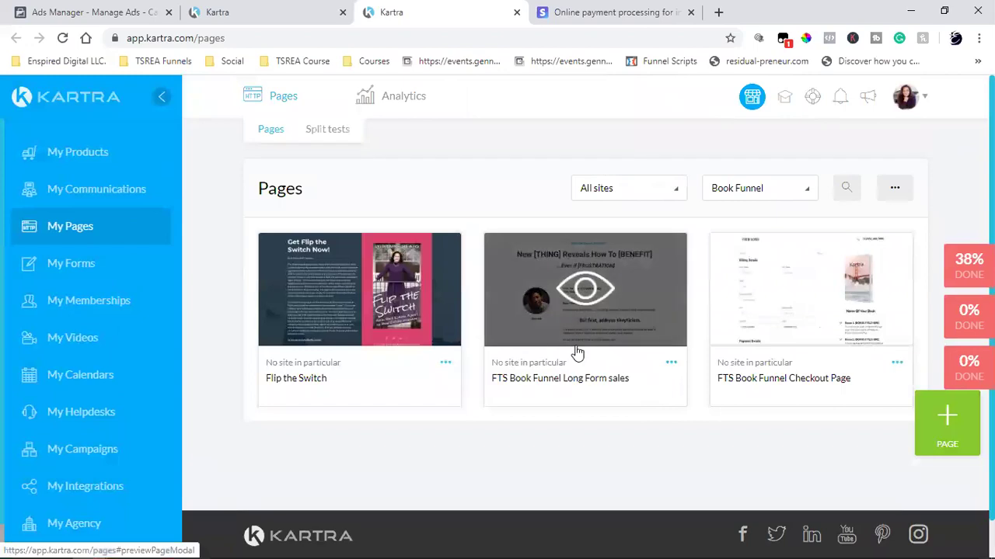
triple_click(572, 384)
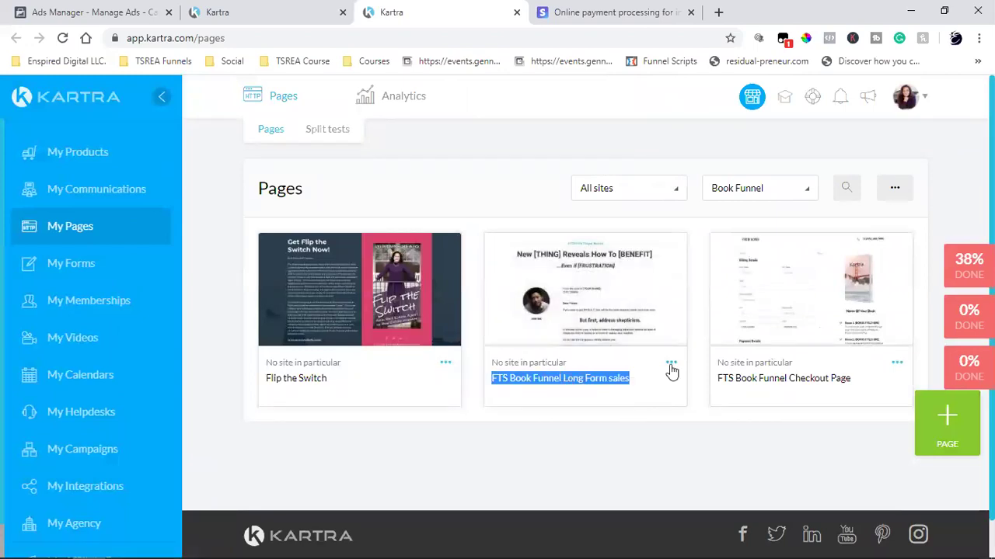
left_click(671, 363)
left_click(763, 324)
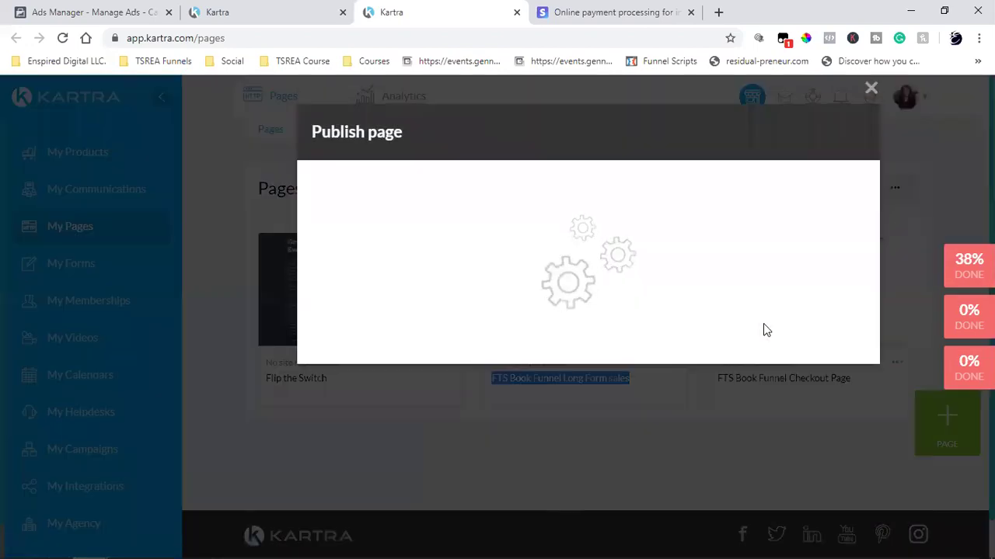
left_click(435, 264)
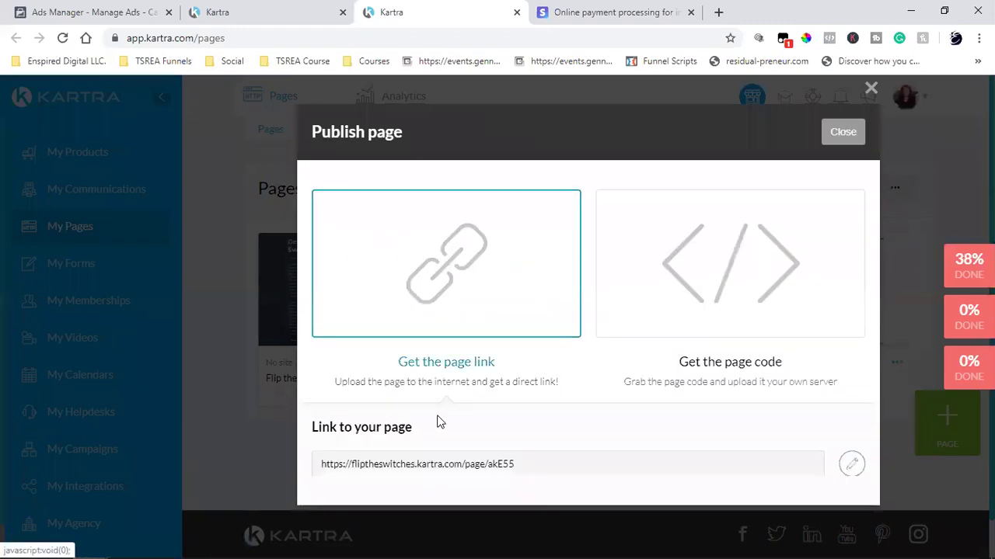
triple_click(379, 465)
right_click(359, 465)
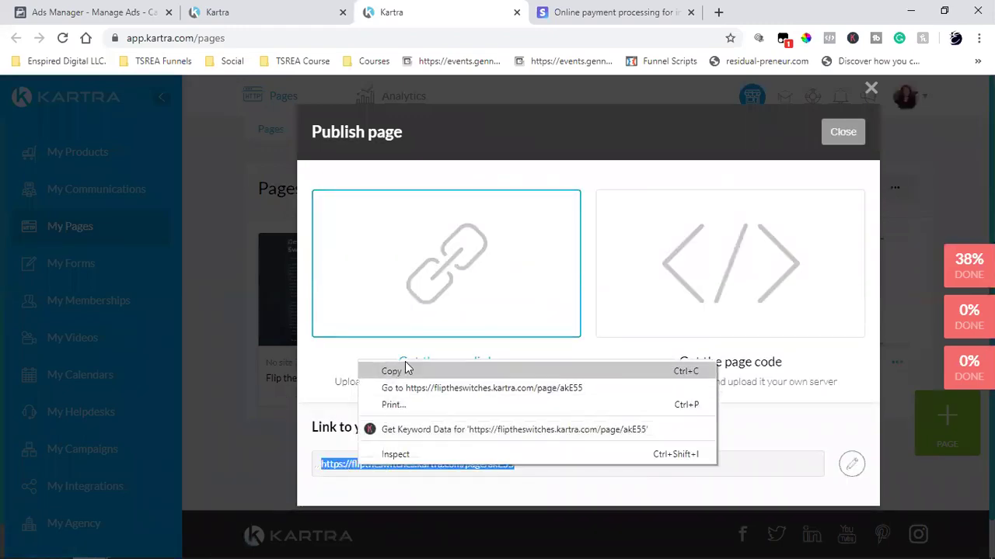
left_click(397, 372)
- Load the copied Long Form sales page link in a new tab and scroll through it
left_click(718, 13)
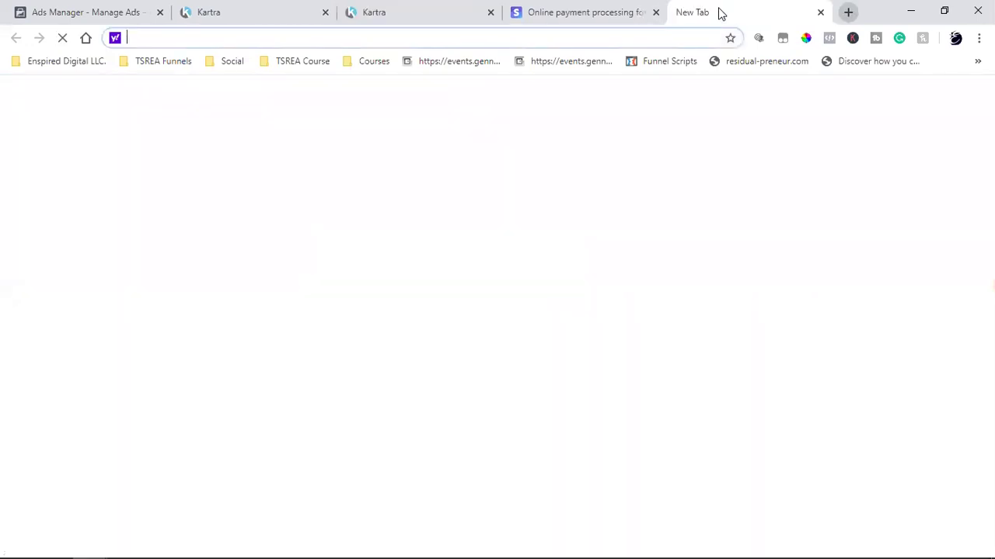
key("ctrl+v")
key("Return")
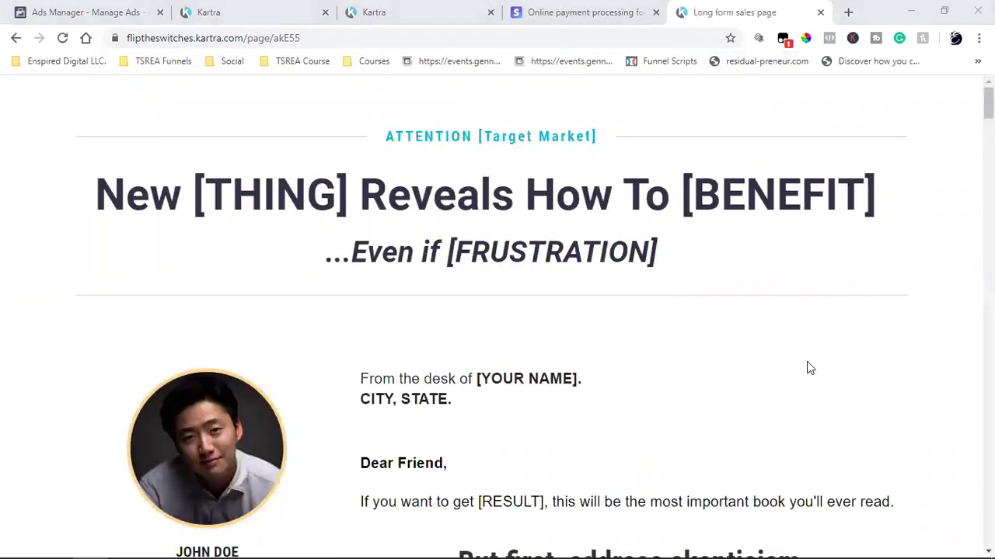
scroll(349, 212, "down", 1)
scroll(350, 212, "down", 2)
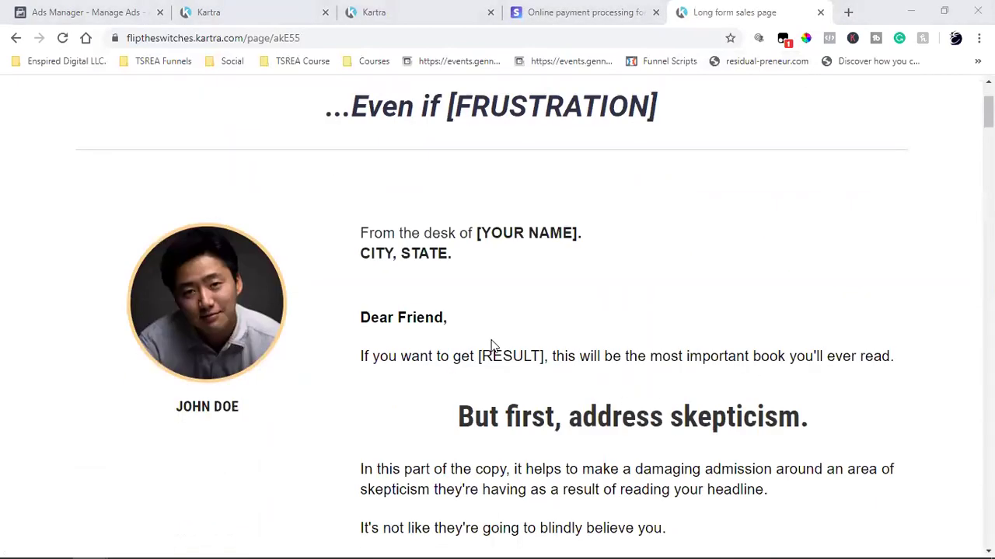
scroll(491, 345, "up", 2)
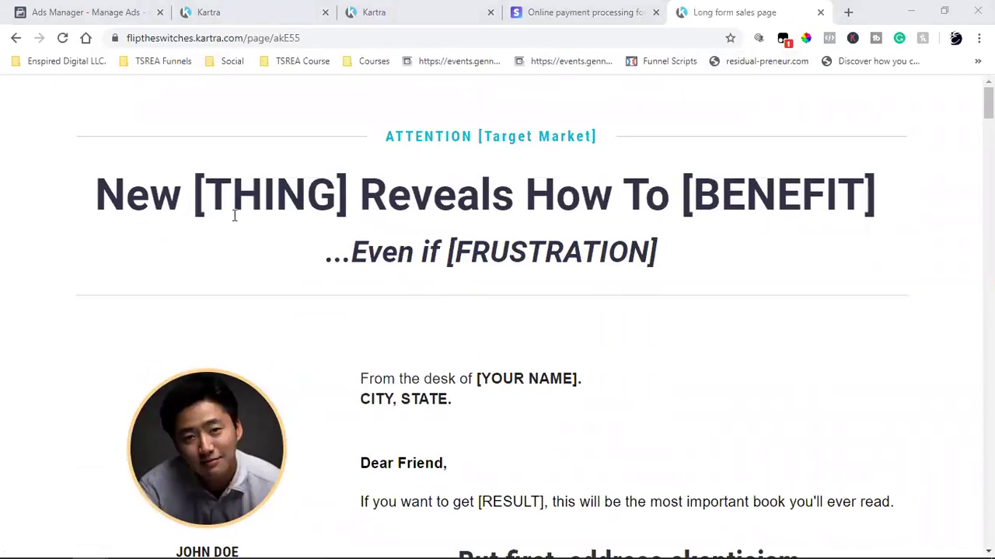
scroll(553, 361, "down", 20)
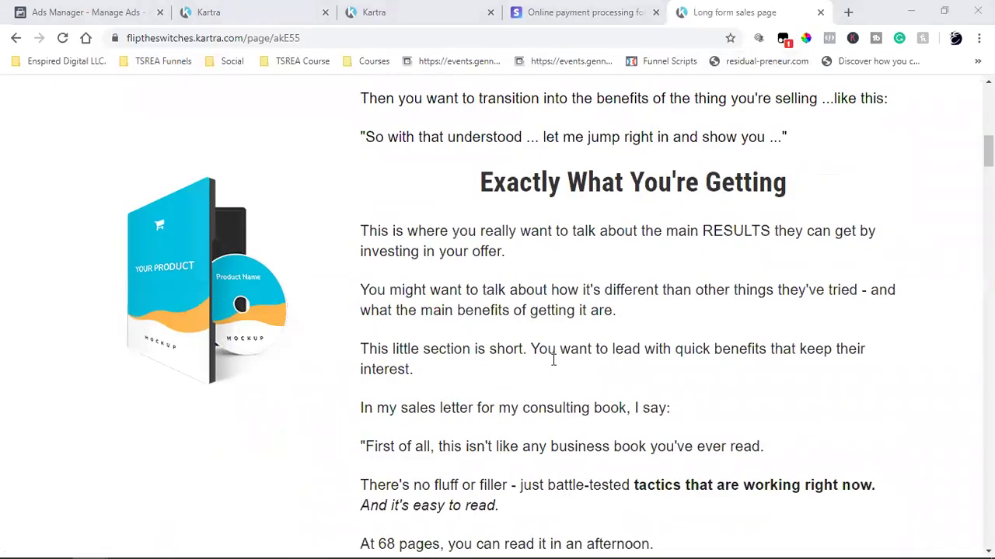
scroll(553, 362, "down", 20)
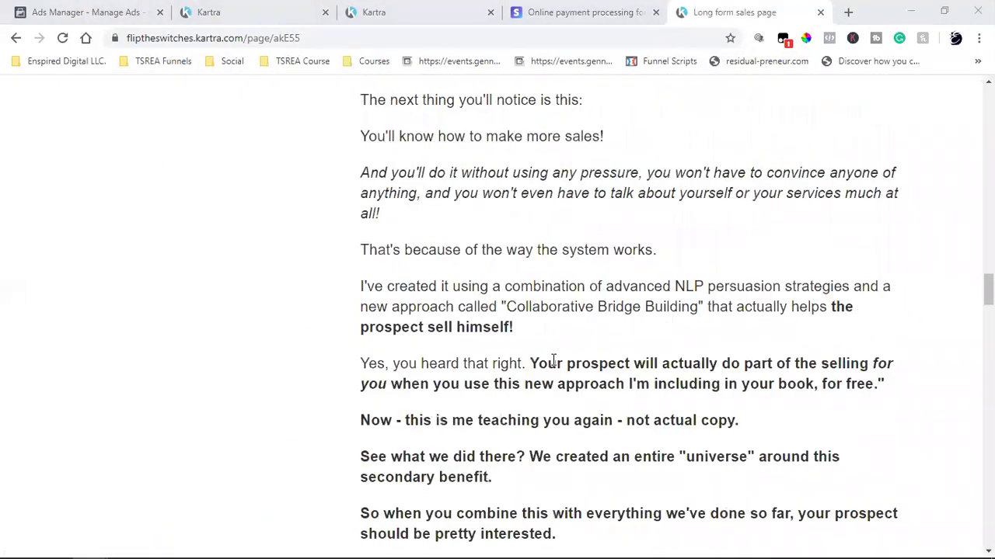
scroll(552, 360, "down", 15)
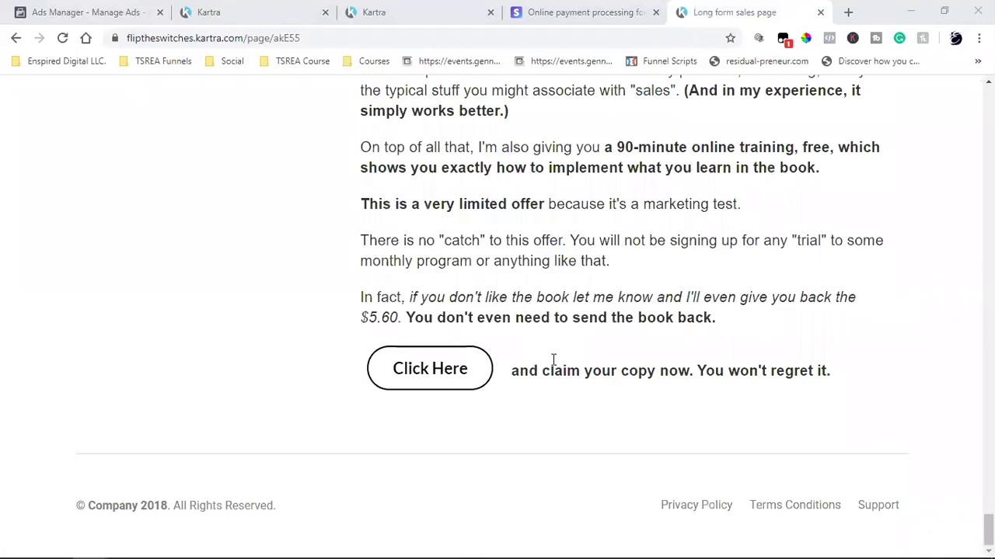
scroll(520, 93, "up", 8)
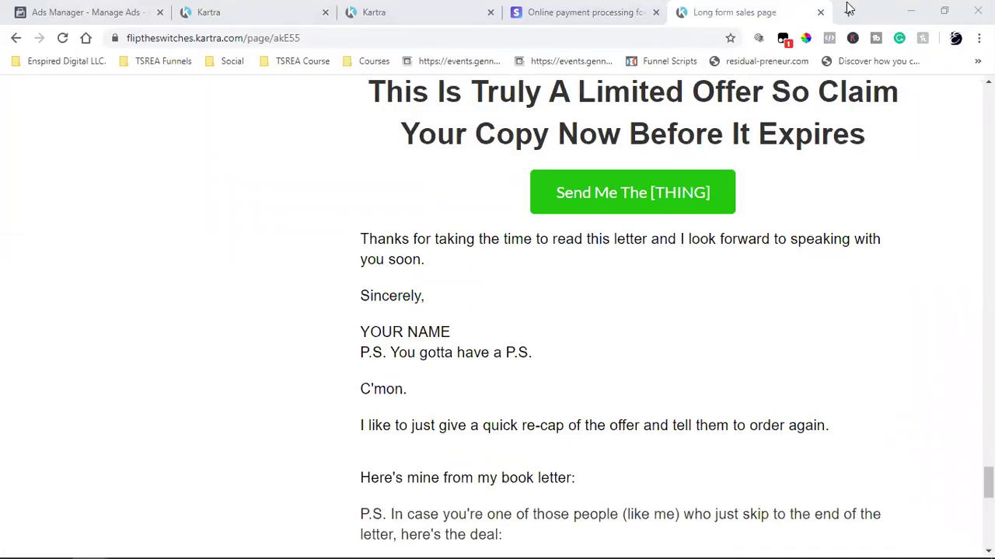
- Open thesocialrealestateagent.com in another new tab
left_click(847, 11)
type("the")
key("Return")
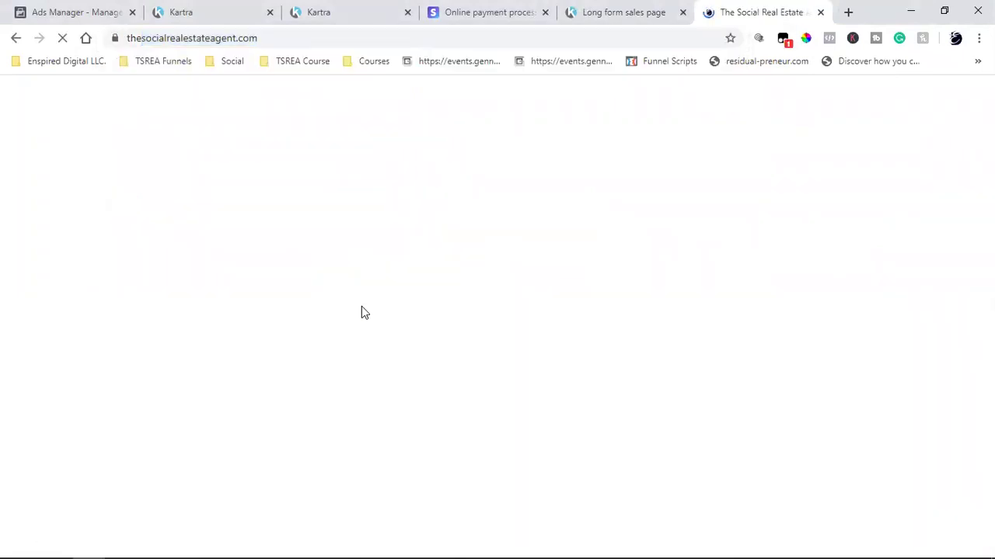
- Compare the Long Form sales page with The Social Real Estate Agent page's headline text
left_click(586, 12)
scroll(463, 333, "up", 15)
scroll(462, 332, "up", 10)
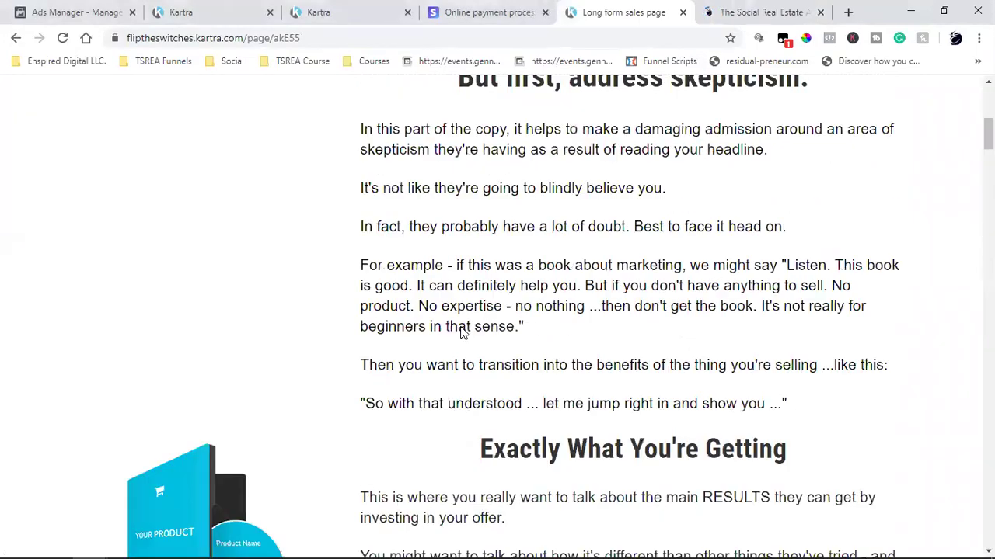
left_click(781, 8)
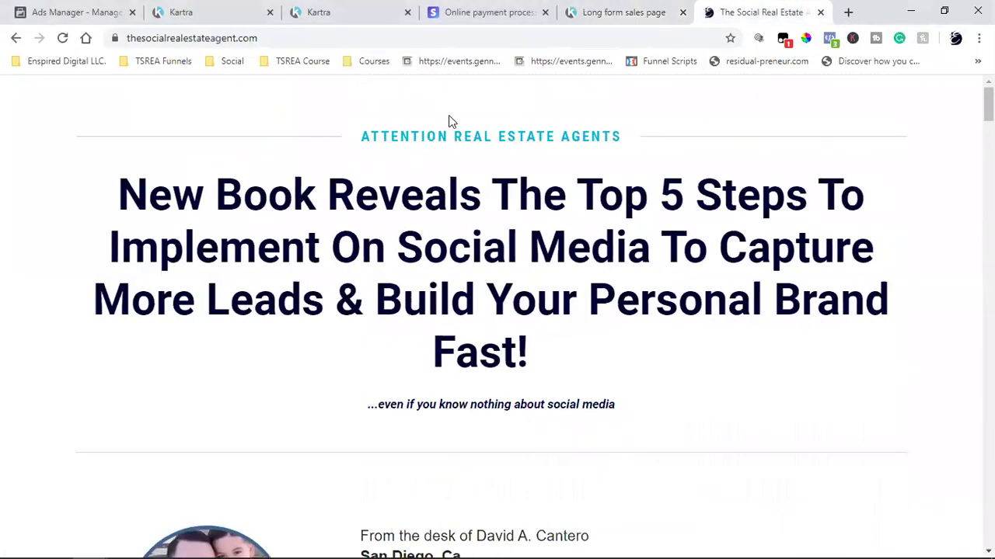
left_click_drag(172, 198, 657, 282)
left_click(657, 282)
triple_click(509, 137)
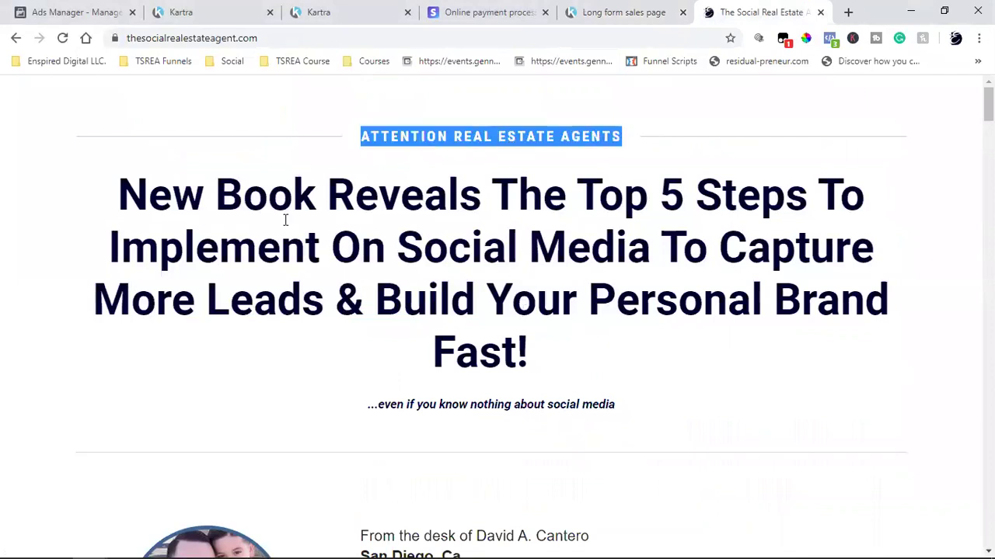
left_click(300, 223)
- Scroll down the book sales page and open the book's Kartra checkout cart
scroll(656, 332, "down", 1)
scroll(657, 332, "down", 2)
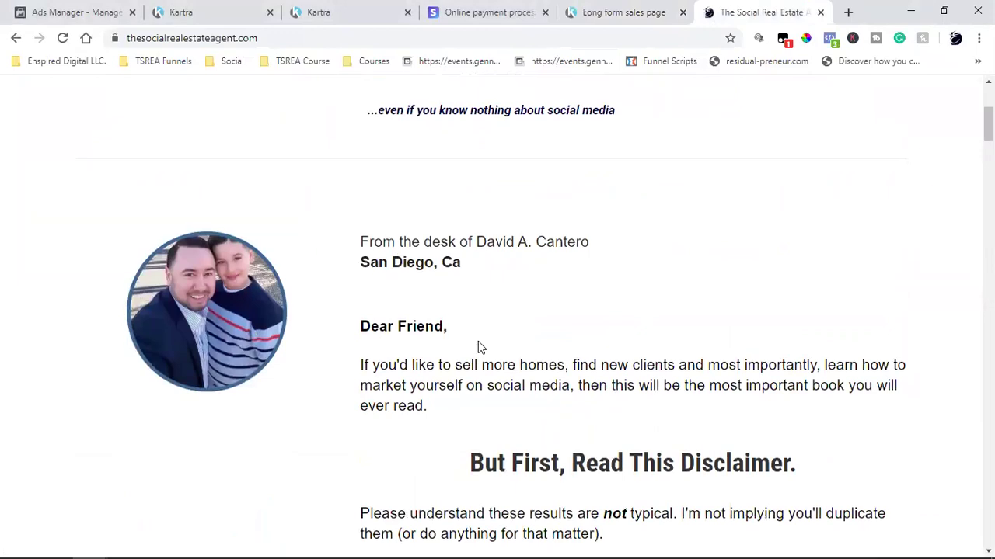
scroll(478, 341, "down", 2)
scroll(589, 271, "down", 5)
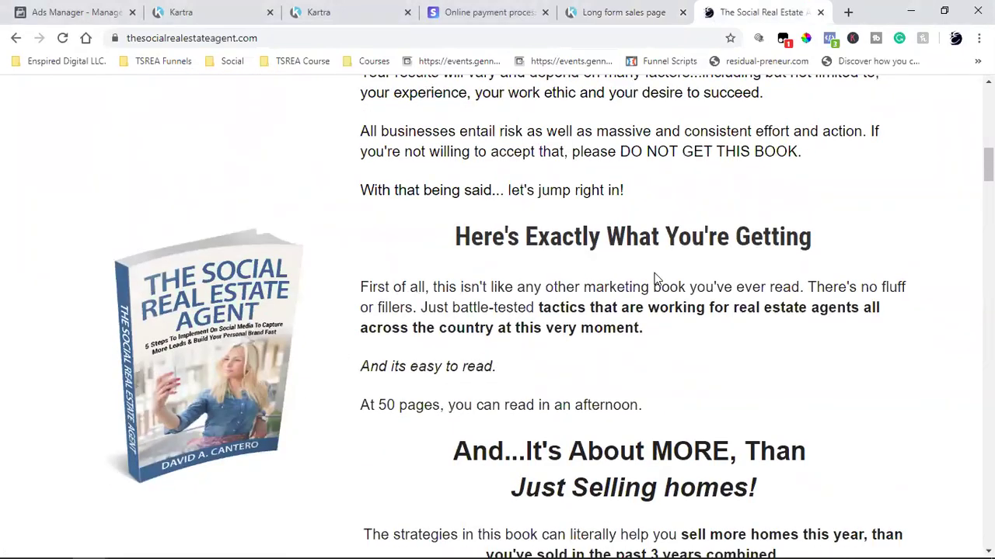
left_click(196, 337)
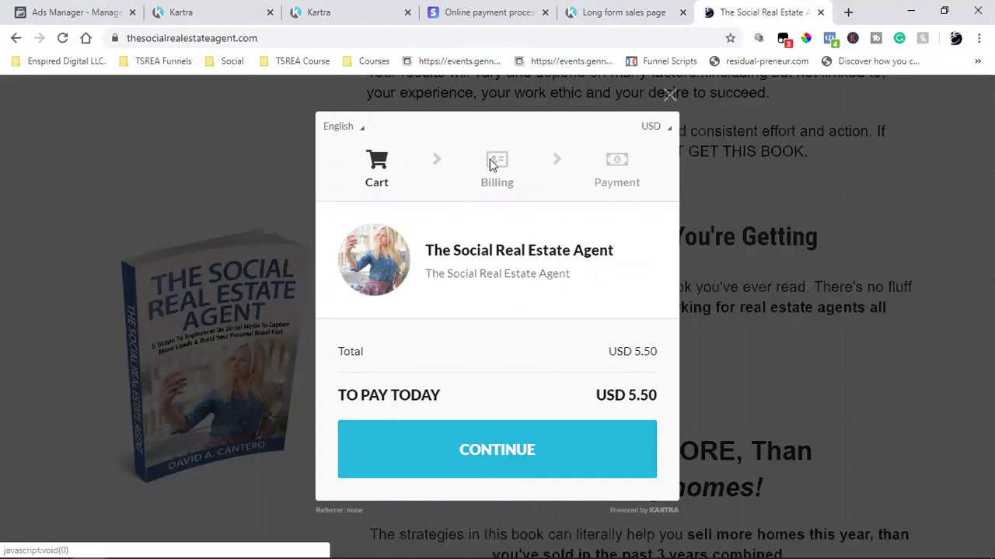
- Advance the book checkout from cart through billing to the USD 5.50 payment step
left_click(557, 455)
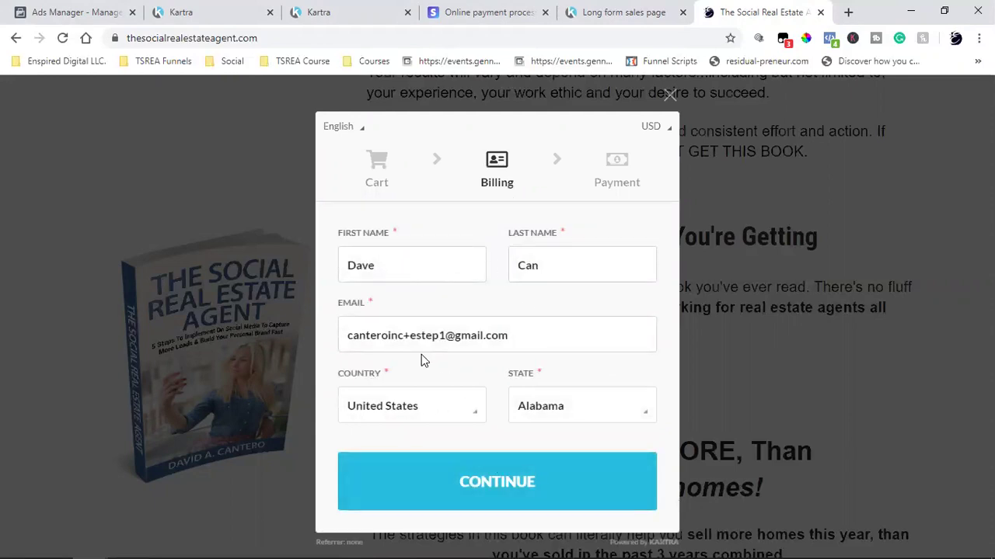
double_click(433, 335)
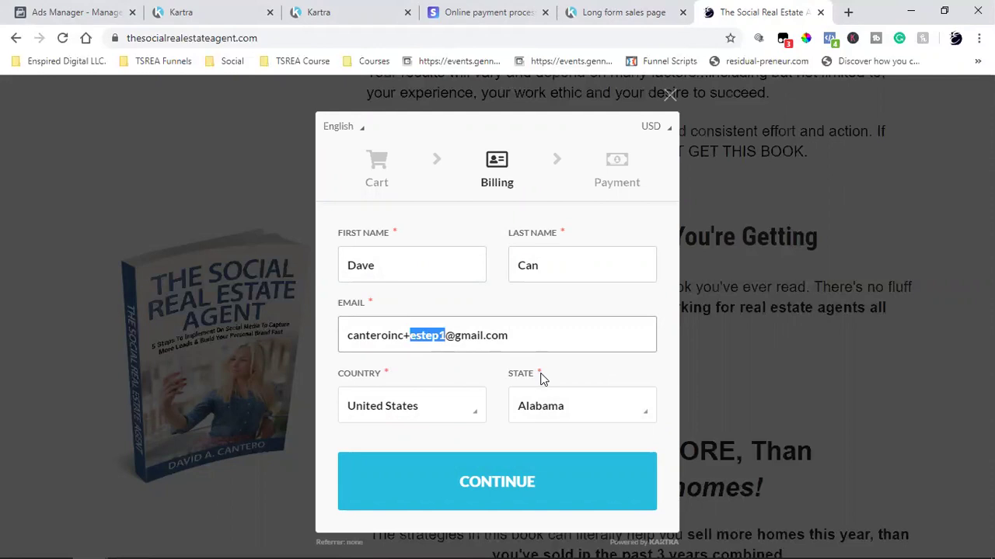
left_click(477, 503)
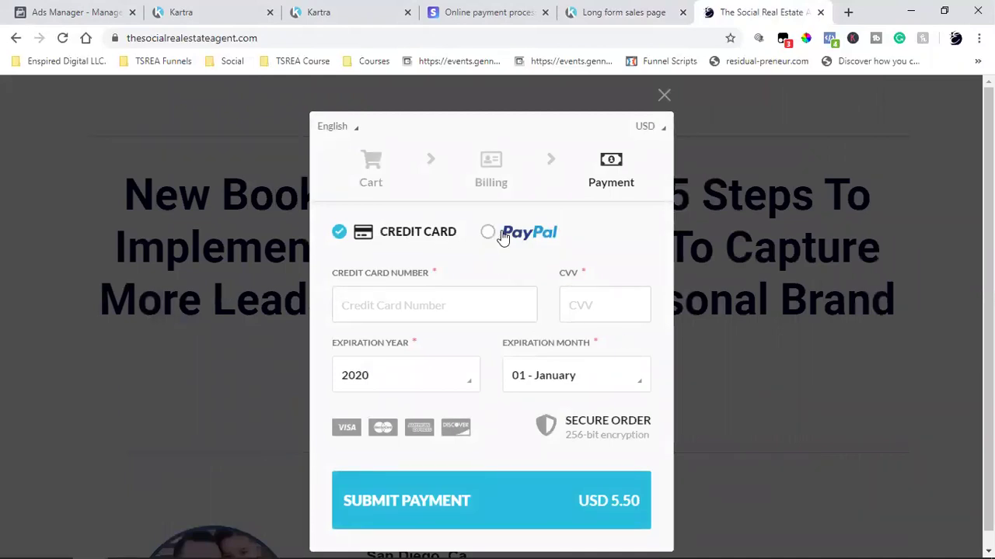
scroll(532, 237, "down", 1)
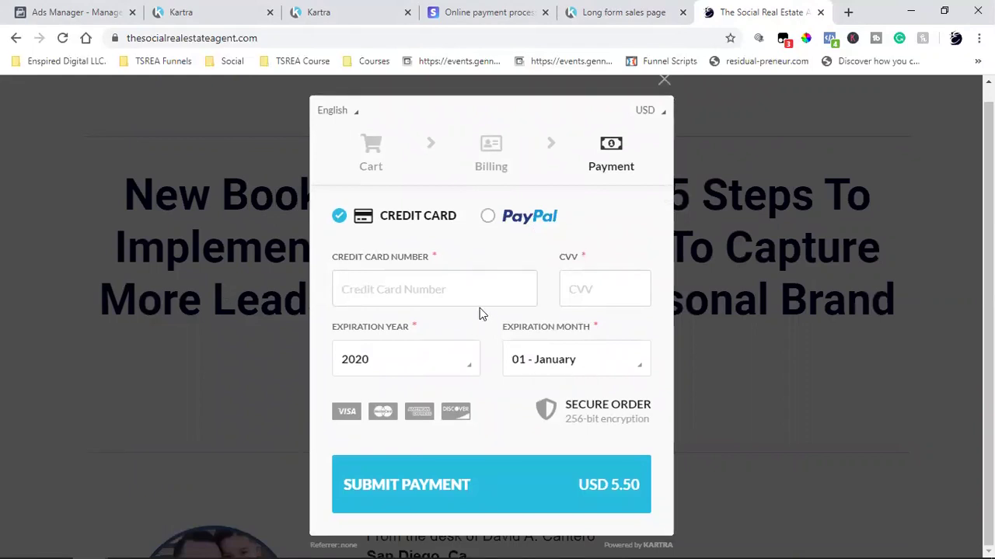
left_click(509, 10)
left_click(722, 11)
- Close The Social Real Estate Agent checkout tab with Ctrl+W
key("ctrl+w")
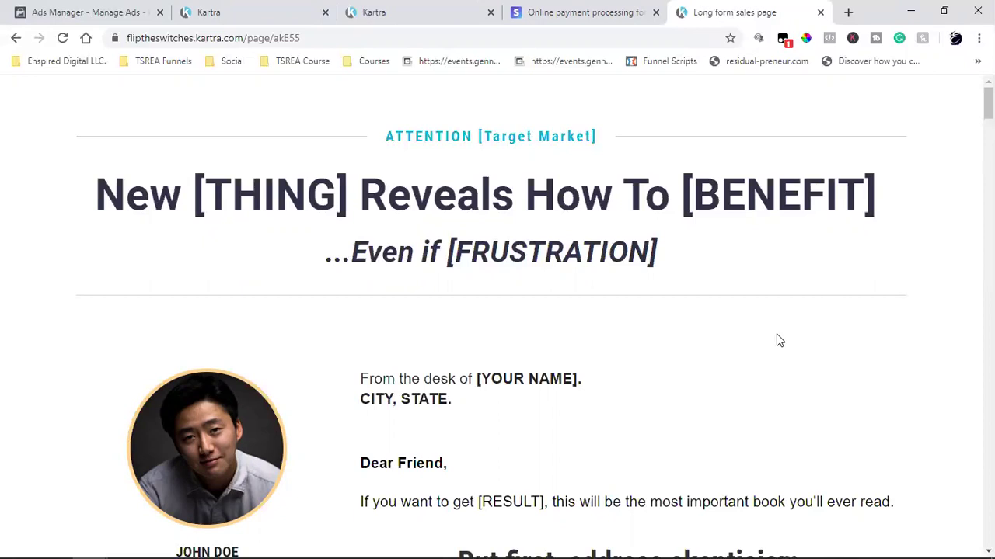
- On the Kartra pages dashboard, copy Flip the Switch's direct page URL, then open a new tab
left_click(400, 6)
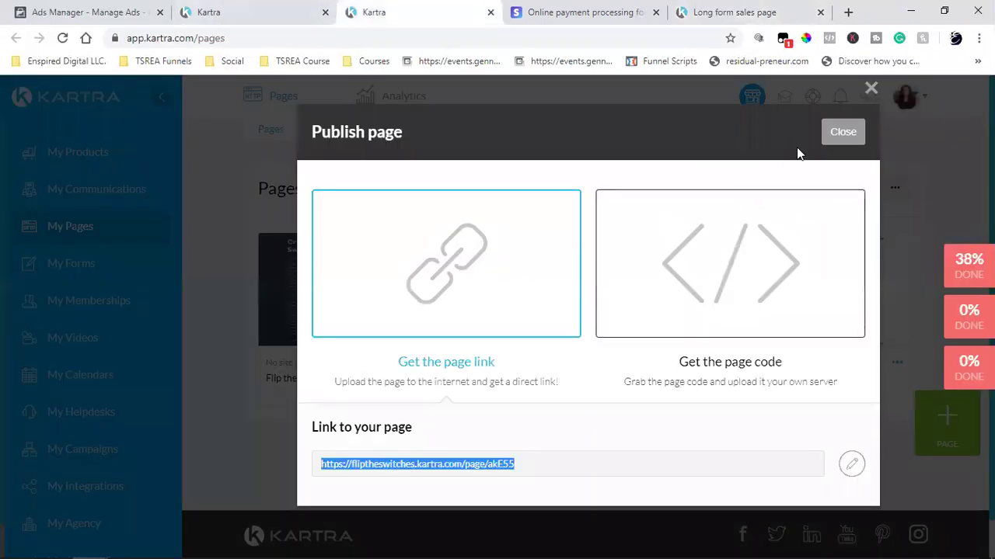
left_click(839, 132)
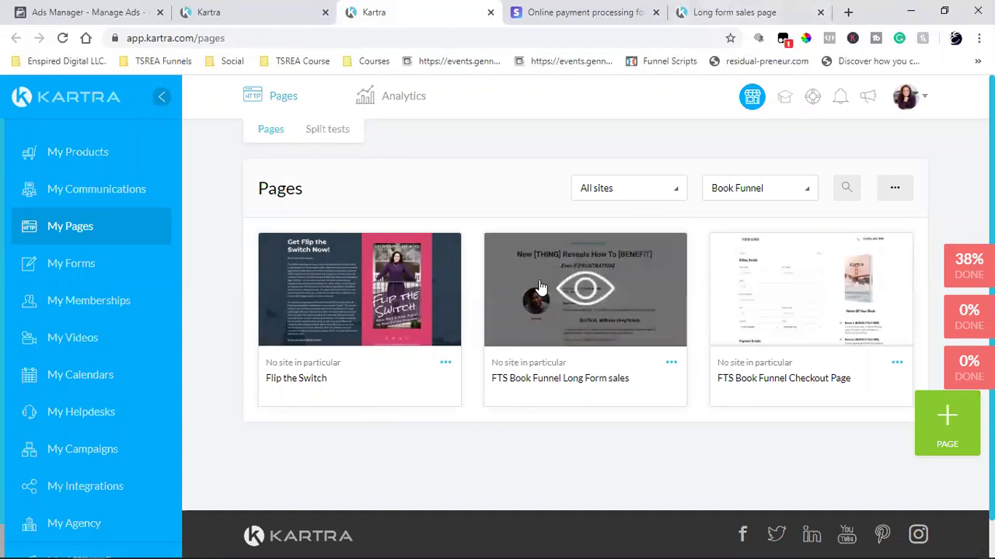
left_click(445, 363)
left_click(503, 325)
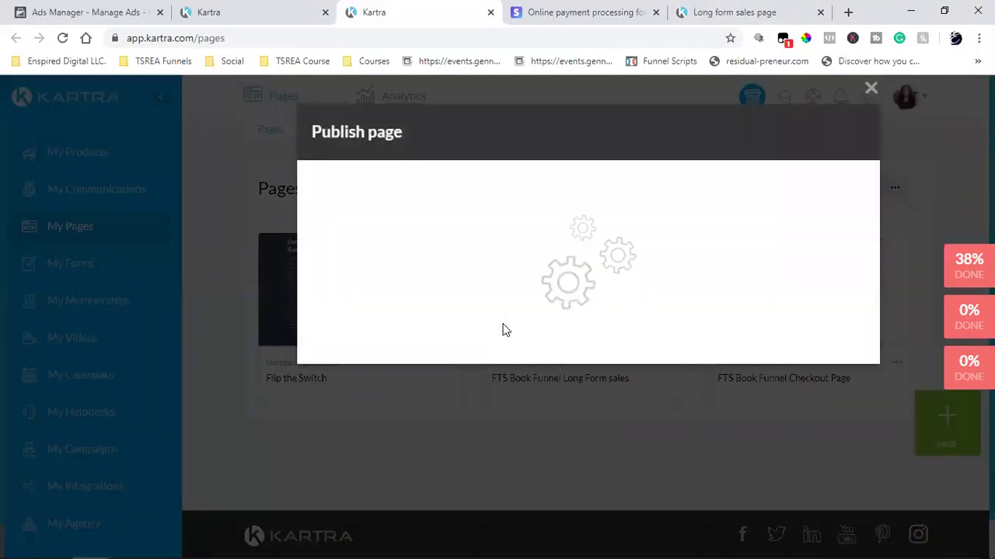
left_click(434, 291)
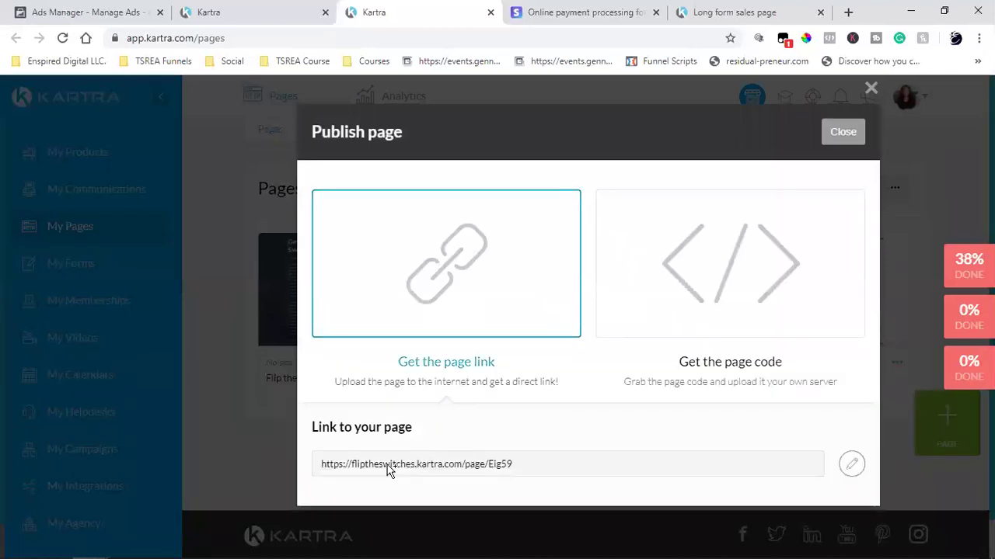
left_click(388, 466)
key("ctrl+c")
right_click(394, 460)
left_click(422, 371)
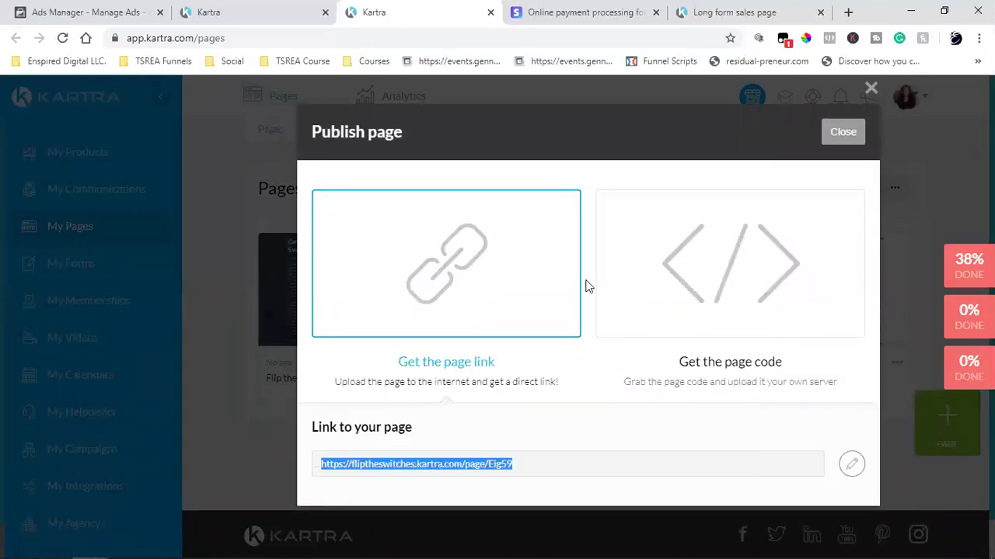
key("ctrl+t")
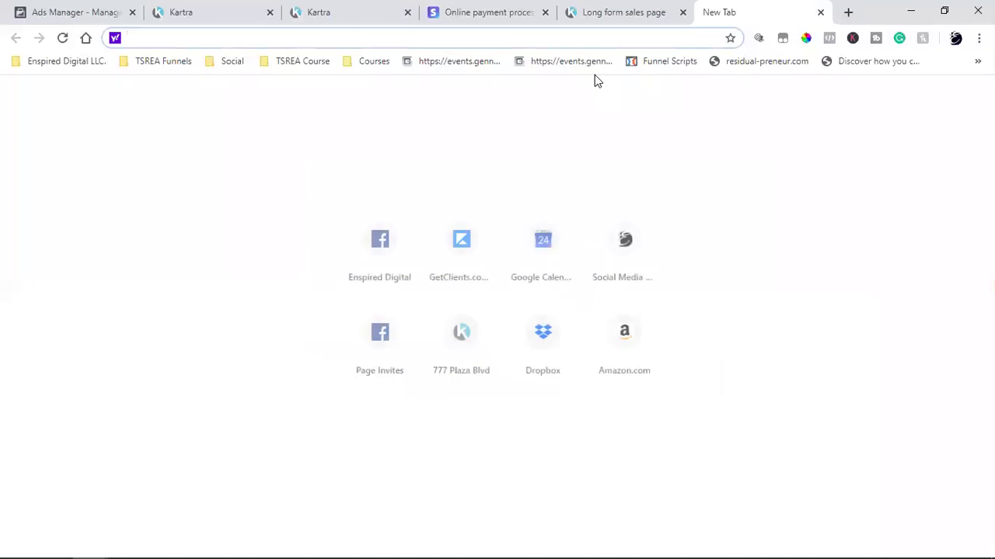
- Load the live Flip the Switch page from the pasted URL and scroll down to its pink footer
key("ctrl+v")
key("Return")
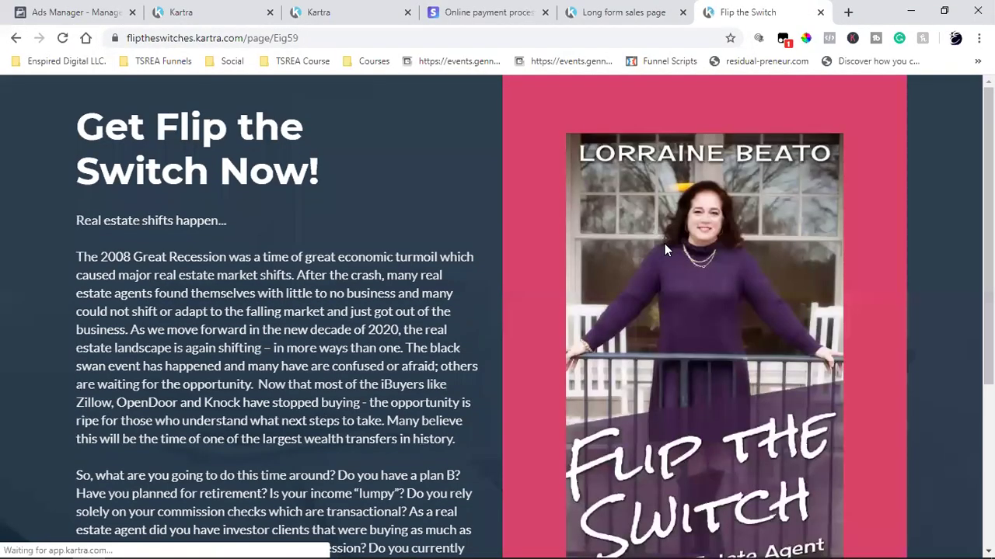
scroll(664, 249, "down", 3)
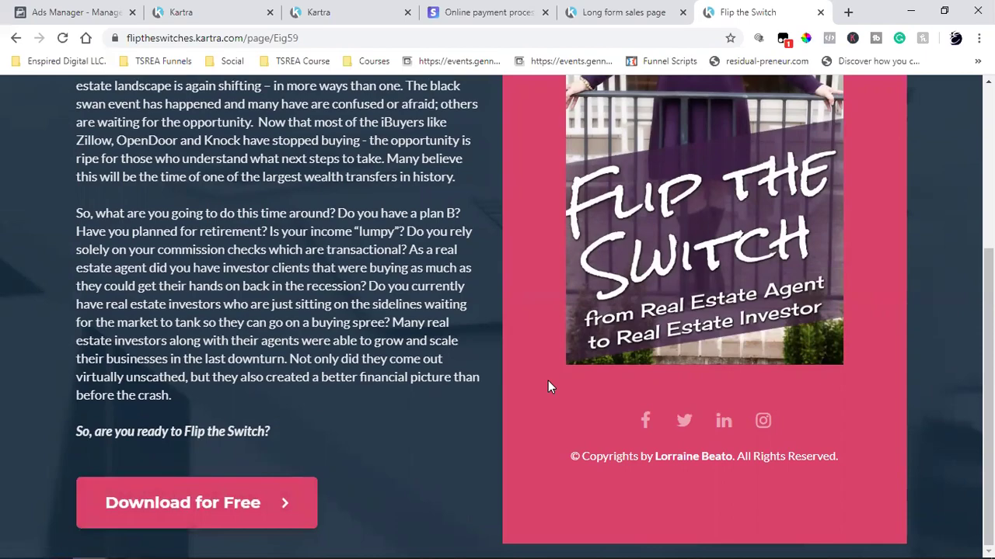
scroll(548, 387, "up", 4)
scroll(548, 387, "down", 4)
scroll(347, 331, "up", 4)
scroll(347, 331, "down", 4)
scroll(347, 331, "up", 4)
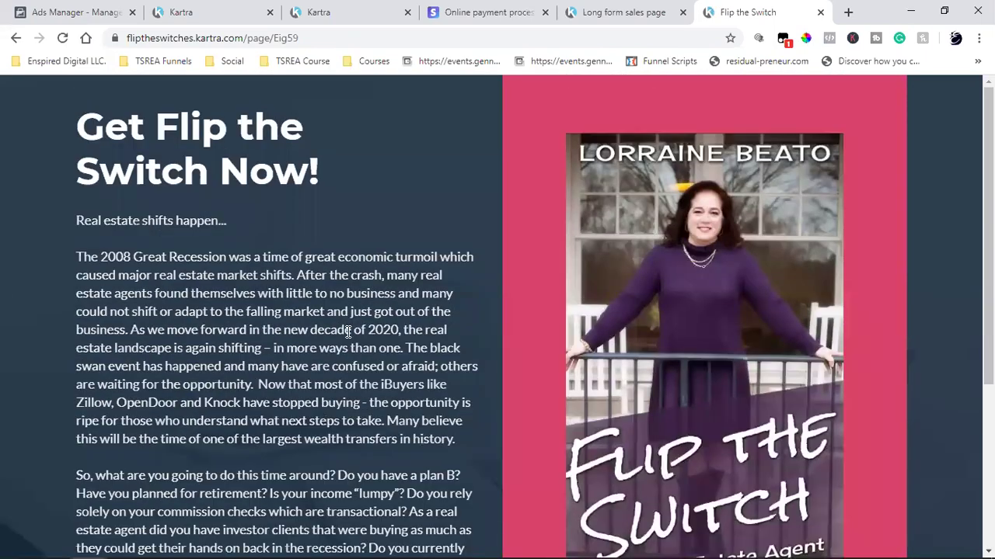
scroll(347, 331, "down", 4)
scroll(347, 331, "up", 4)
scroll(347, 331, "down", 4)
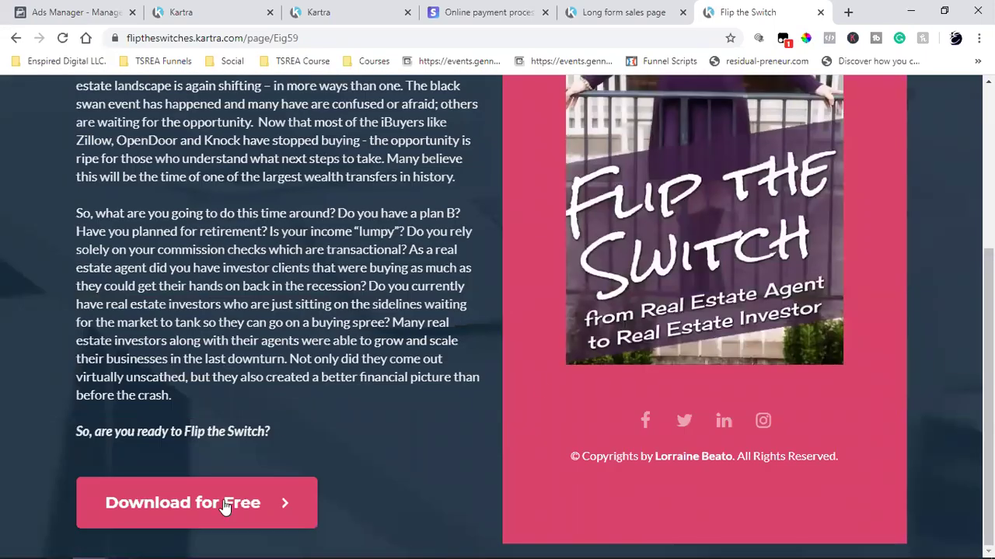
scroll(645, 334, "up", 3)
scroll(645, 340, "up", 1)
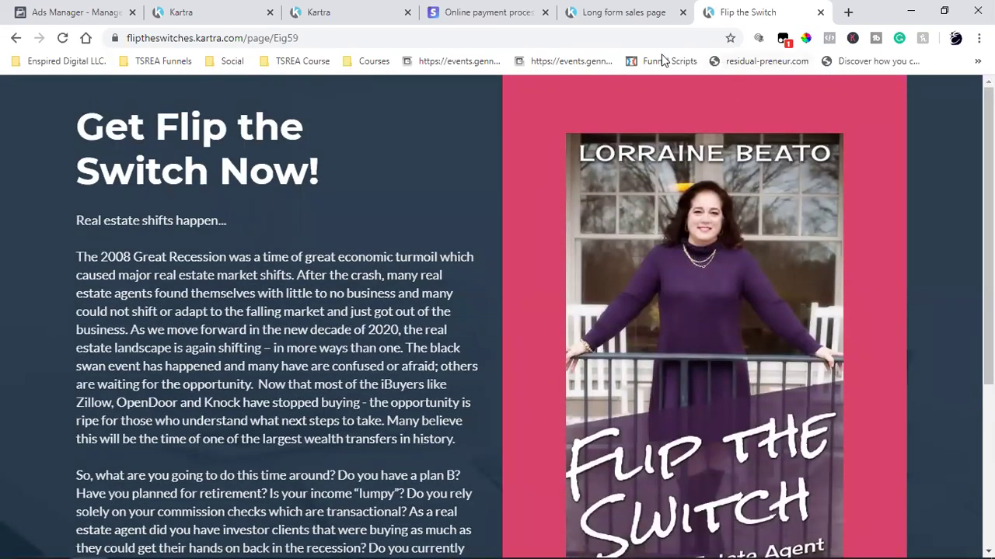
scroll(548, 145, "down", 3)
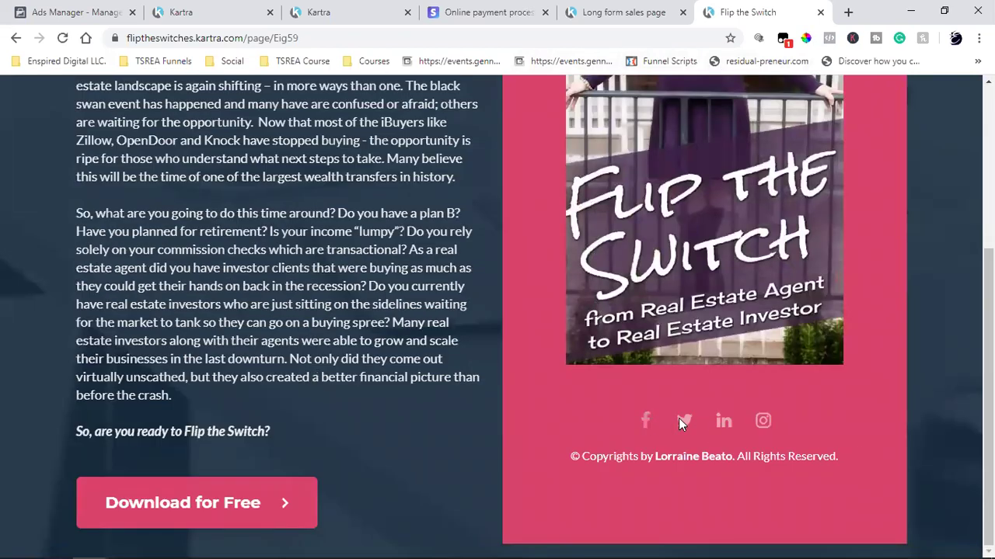
- Open Flip the Switch's Edit page settings, showing its Book Funnel category and no site
left_click(237, 9)
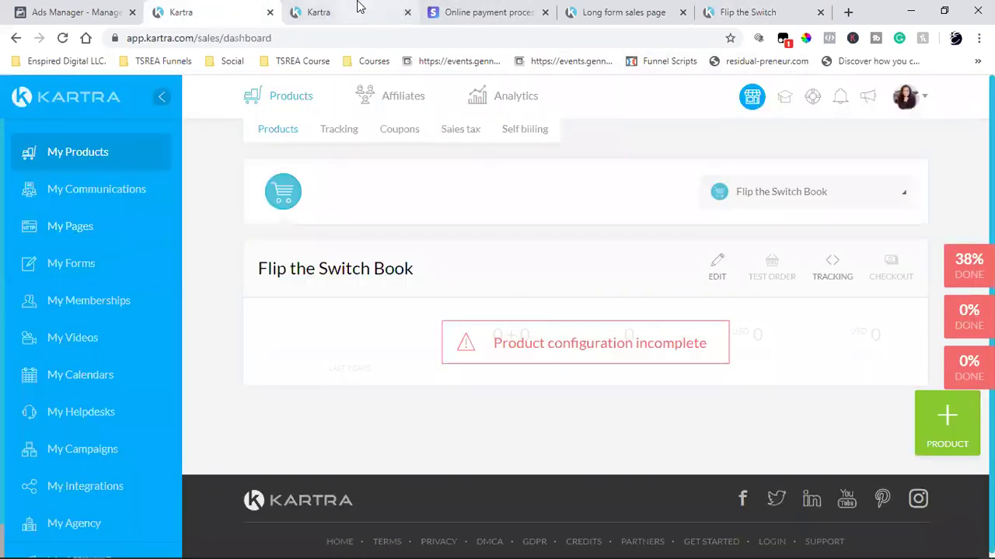
left_click(355, 10)
left_click(841, 130)
left_click(446, 363)
left_click(509, 350)
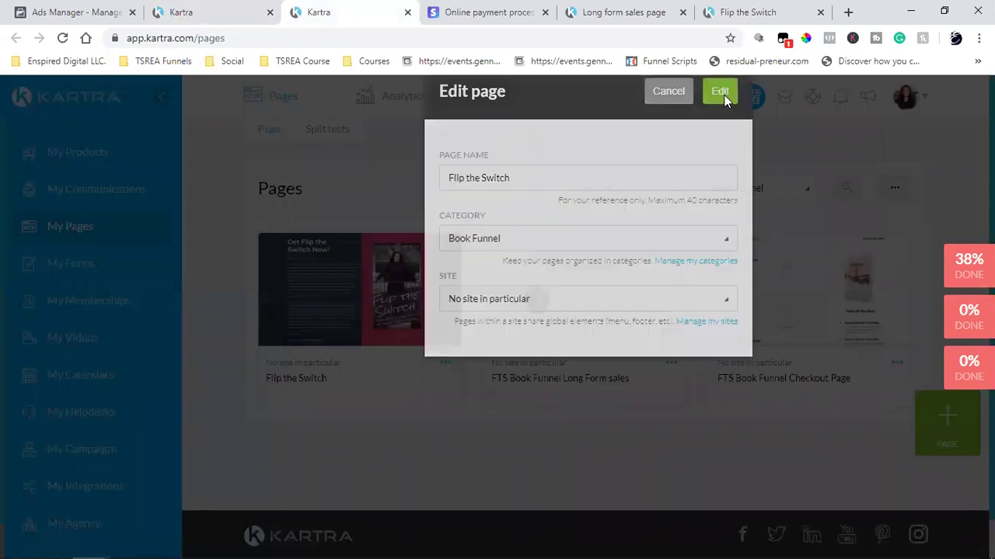
- Close the Flip the Switch settings without changes and preview the live page again
left_click(744, 88)
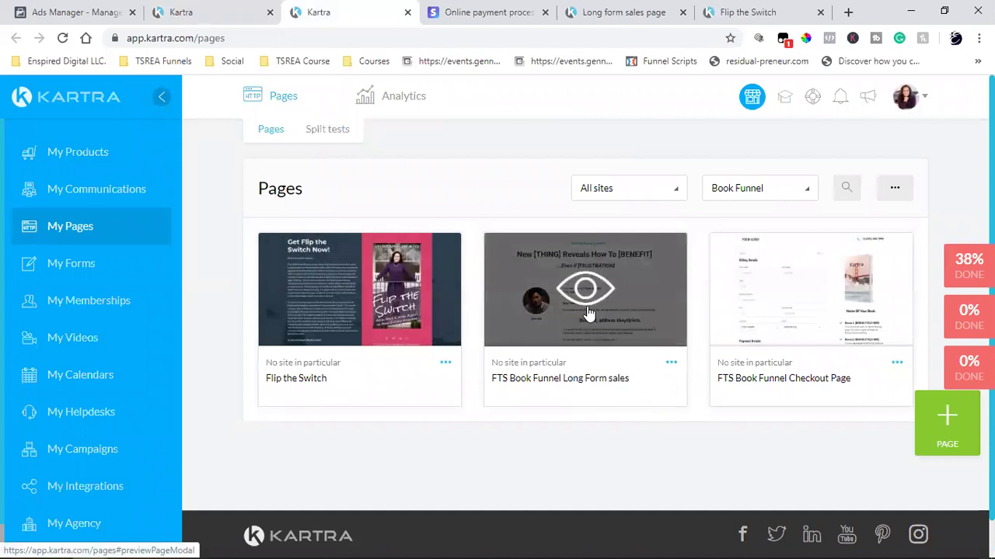
left_click(359, 289)
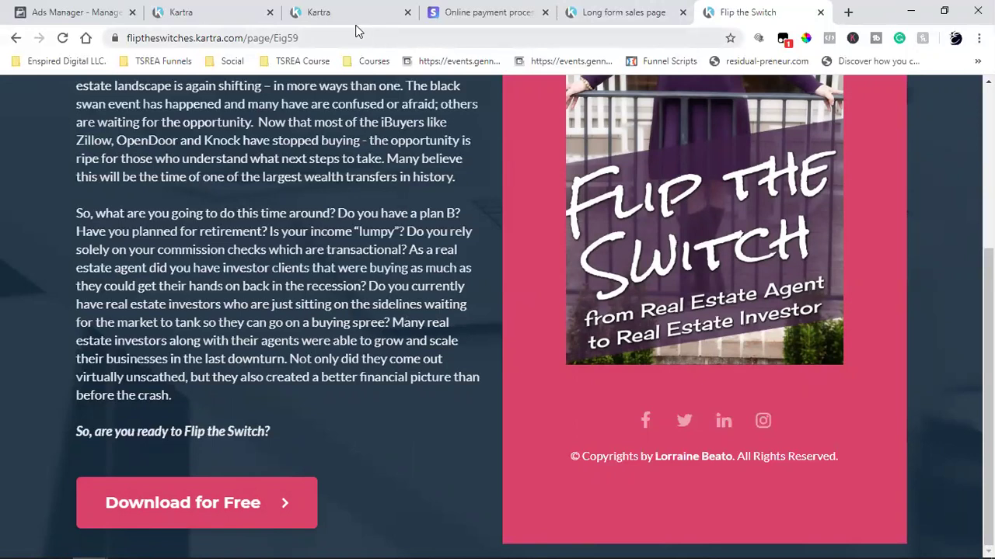
- Show the Thank You Pages templates for a new page, comparing them with the live Flip the Switch page
left_click(315, 11)
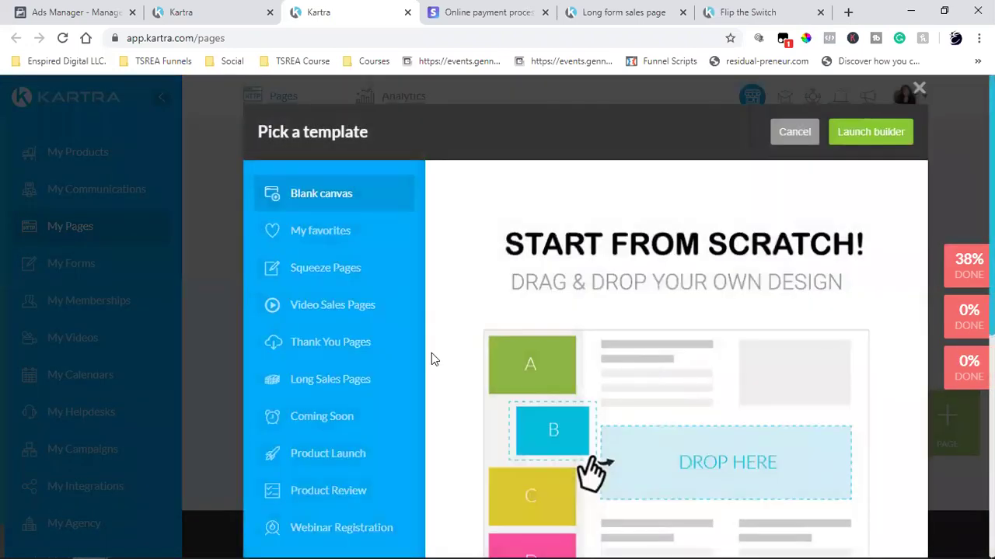
left_click(332, 343)
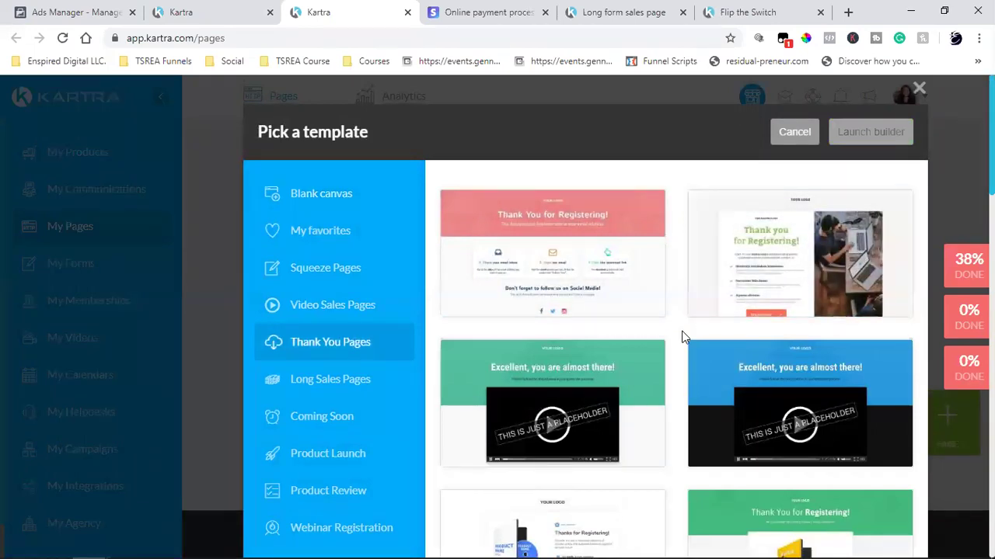
left_click(738, 12)
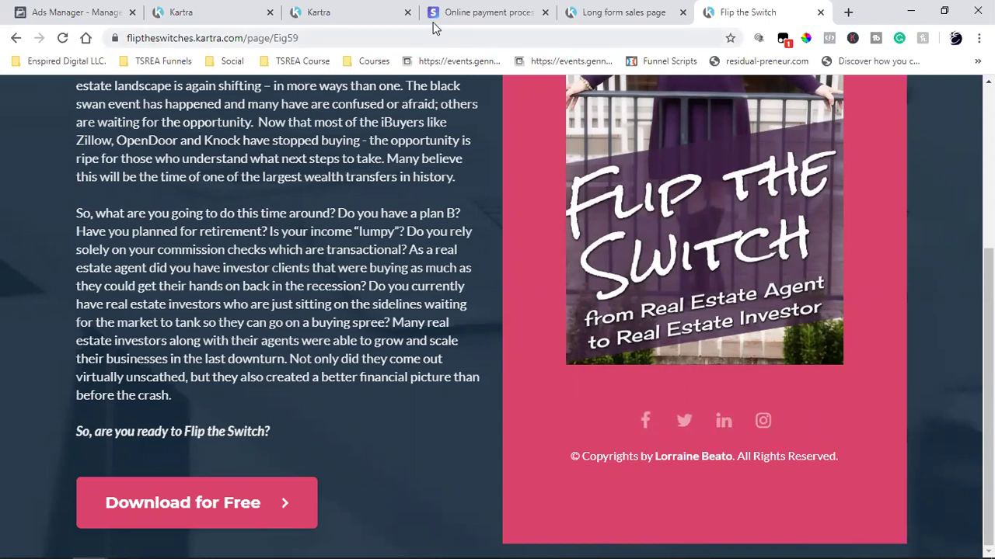
left_click(342, 9)
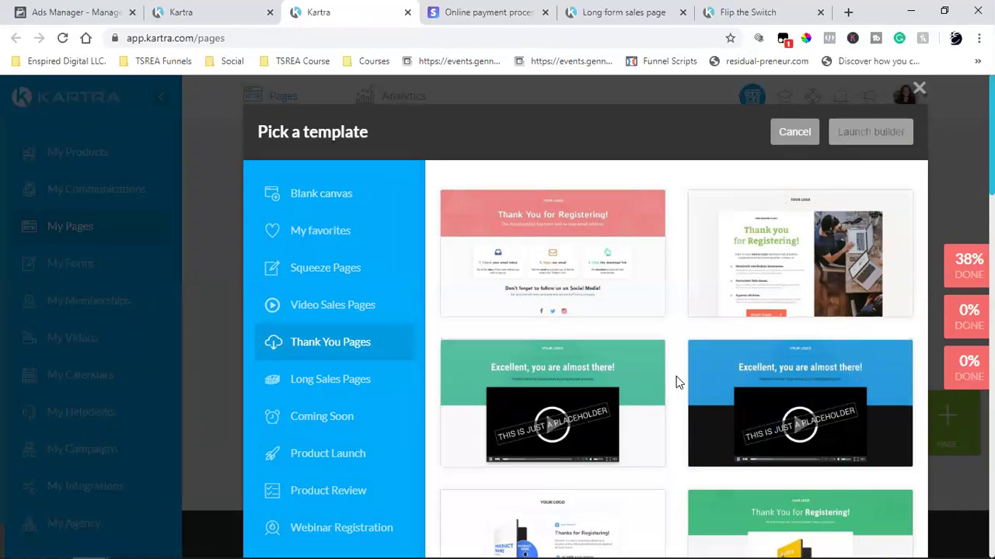
- Preview the pink 'Thank You for Registering!' template, then close the template chooser
scroll(676, 382, "down", 2)
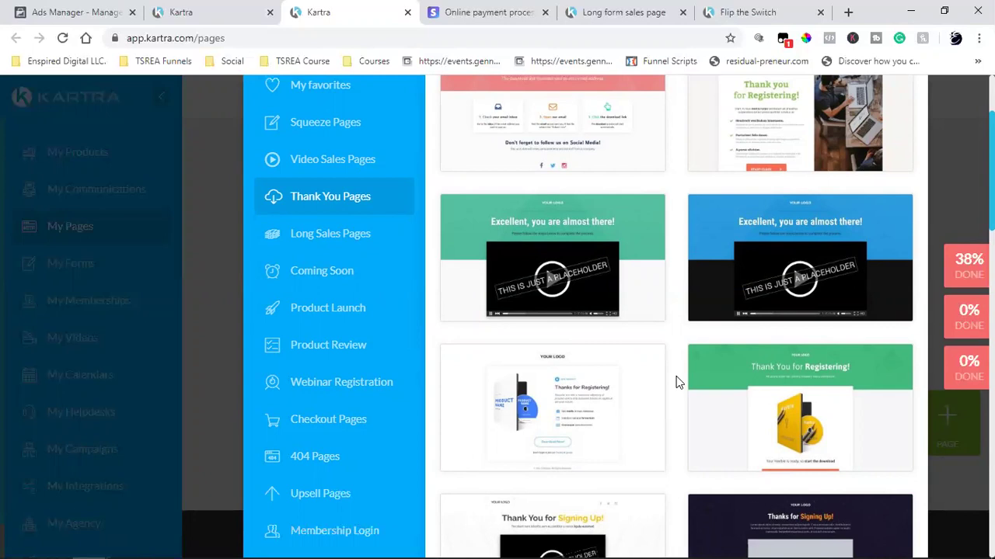
mouse_move(612, 274)
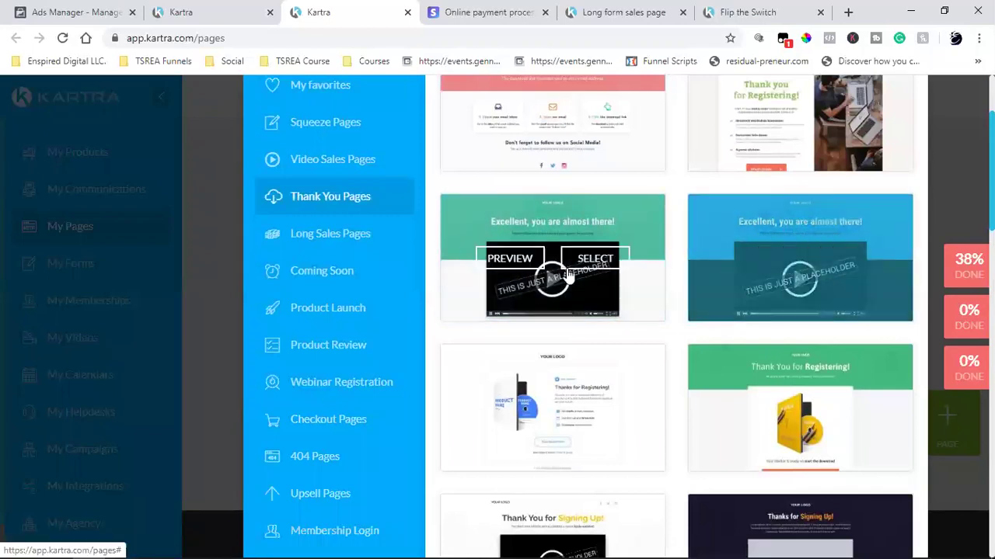
scroll(661, 388, "up", 2)
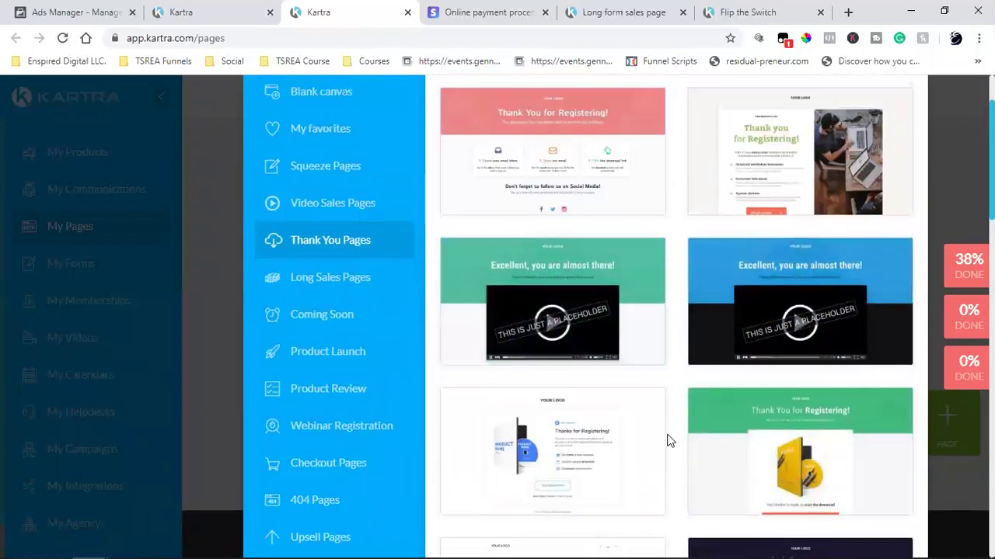
mouse_move(755, 285)
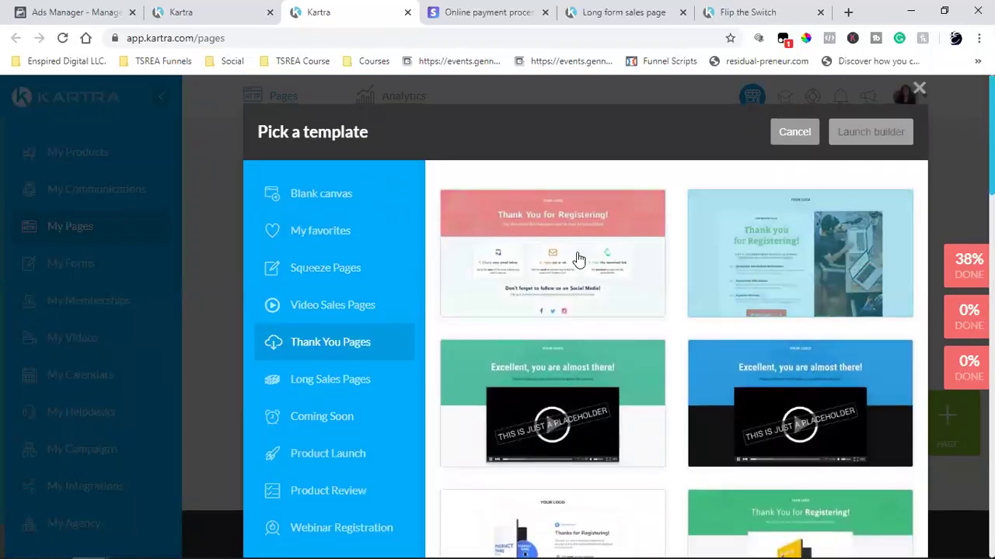
left_click(511, 261)
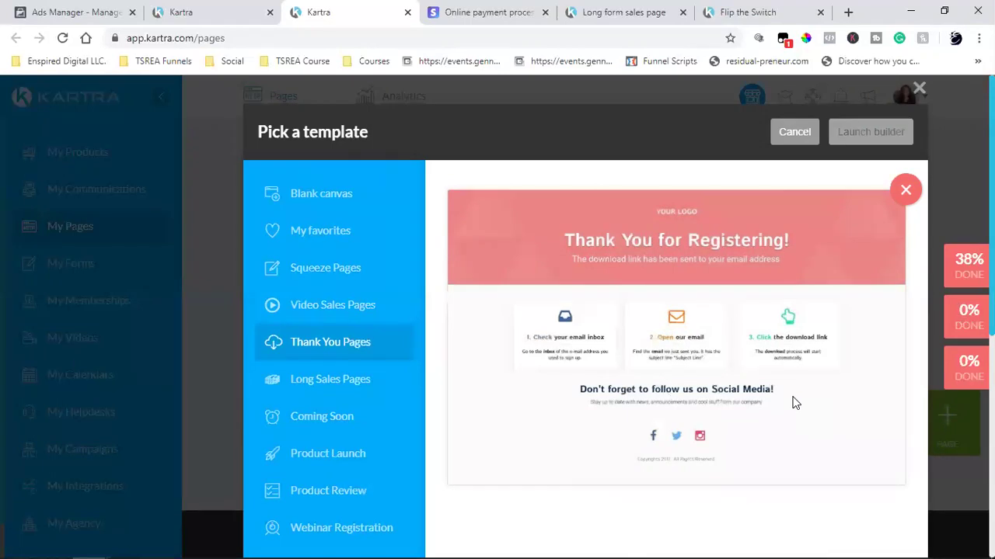
left_click(781, 136)
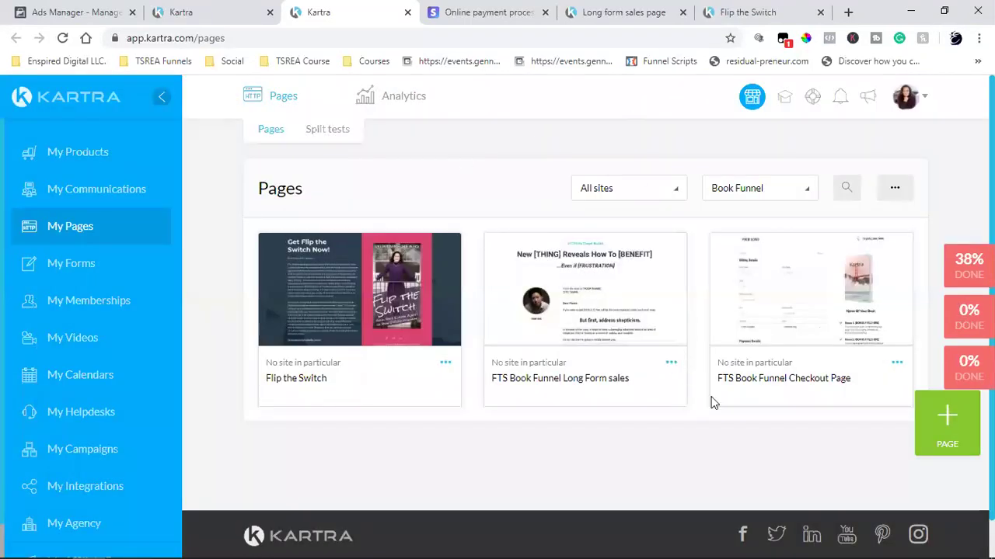
- Start a new page, filter templates to Thank You Pages, and scroll through the thumbnails
left_click(945, 418)
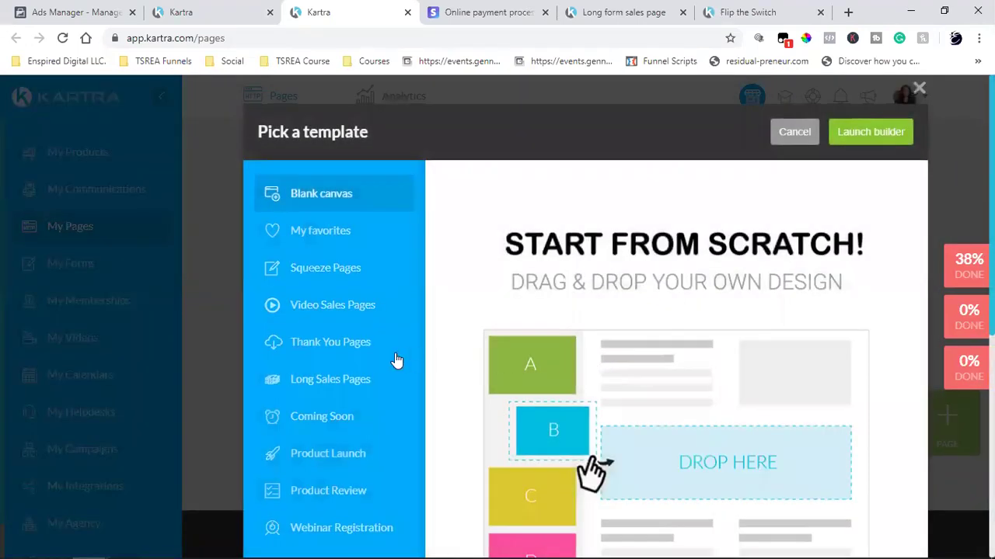
left_click(392, 354)
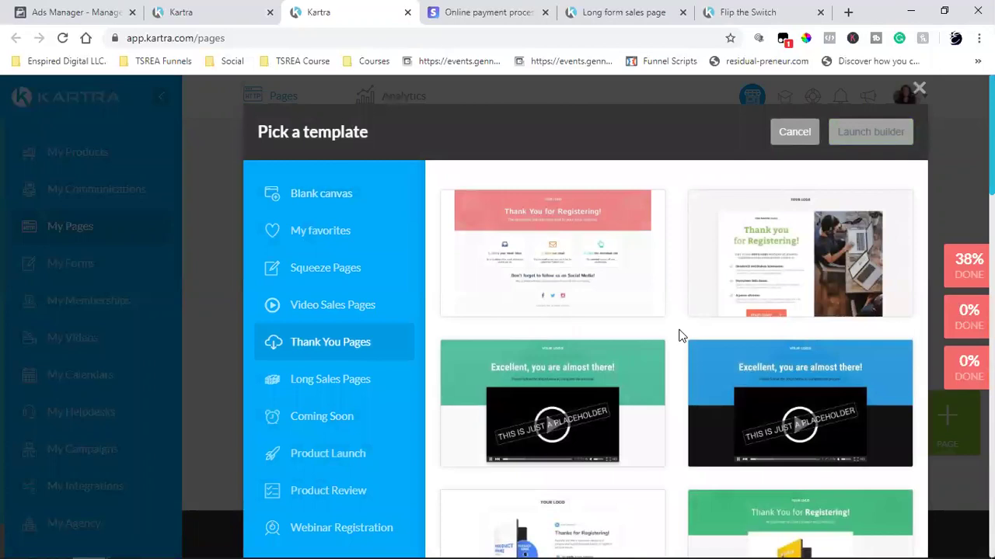
scroll(678, 335, "down", 2)
scroll(678, 336, "down", 4)
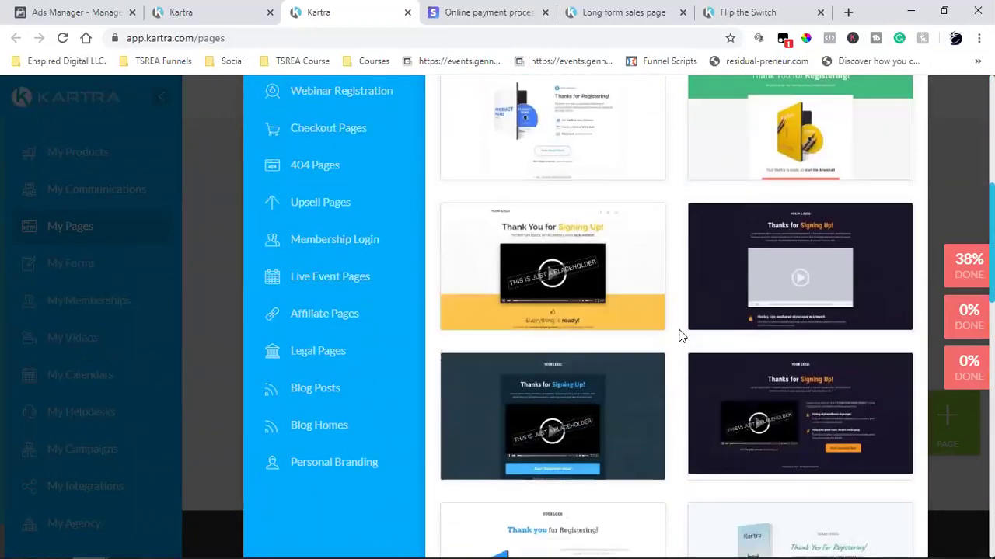
scroll(678, 336, "down", 2)
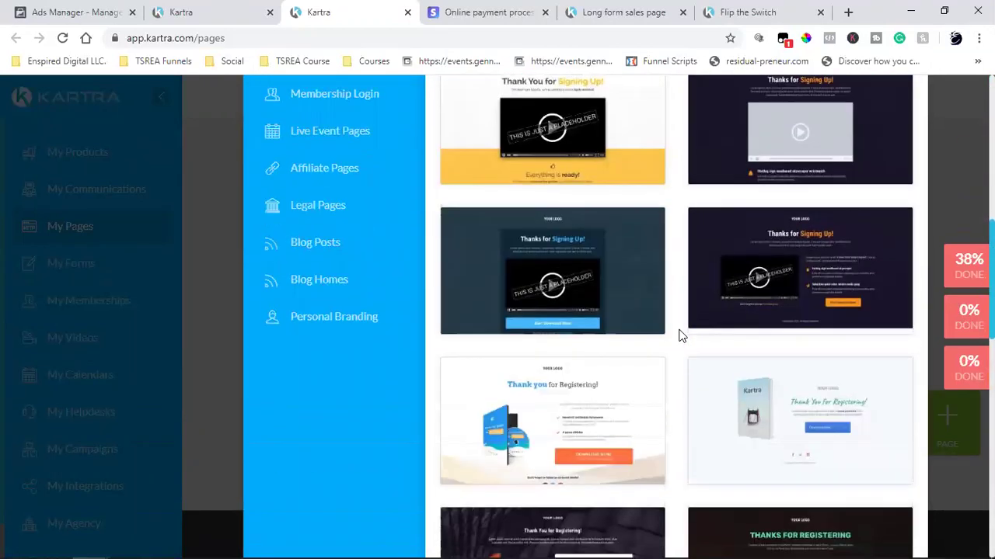
scroll(678, 336, "down", 8)
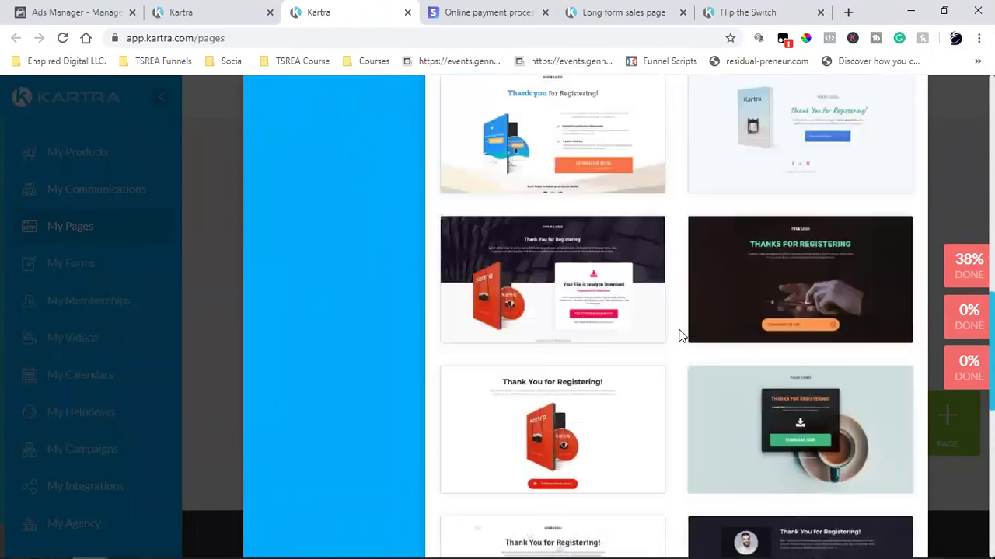
scroll(679, 335, "down", 2)
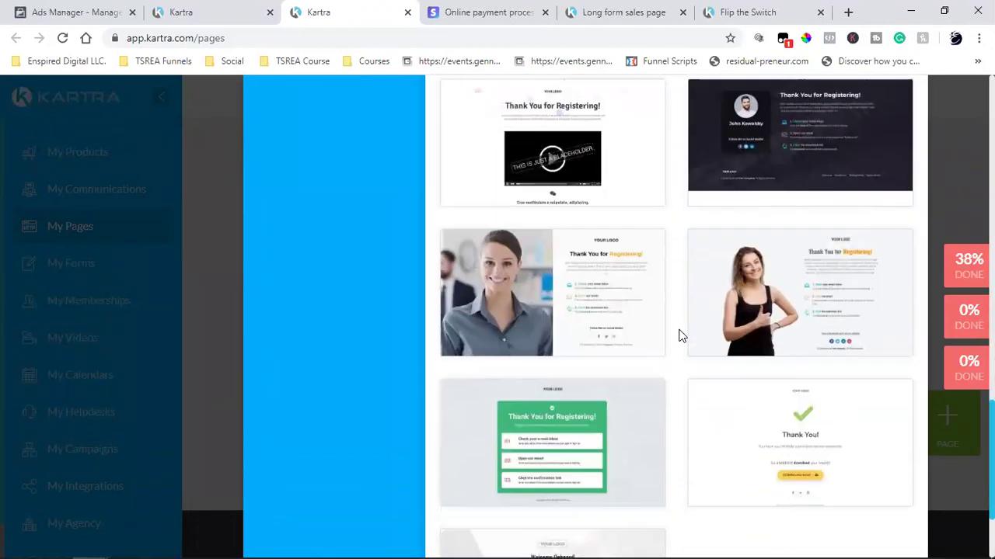
scroll(678, 336, "up", 2)
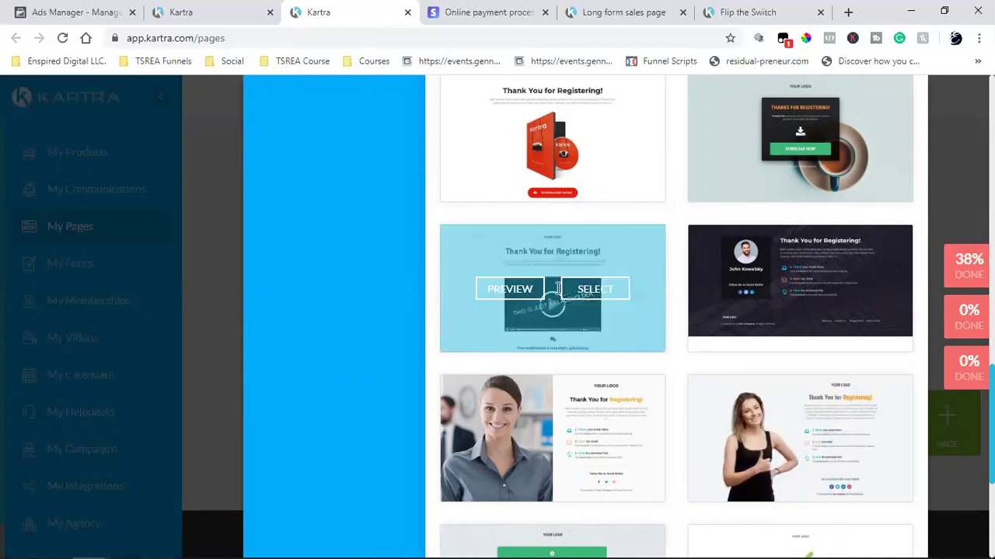
- Scroll through the Thank You templates to find the yellow 'Thank You for Signing Up!' video design
mouse_move(508, 271)
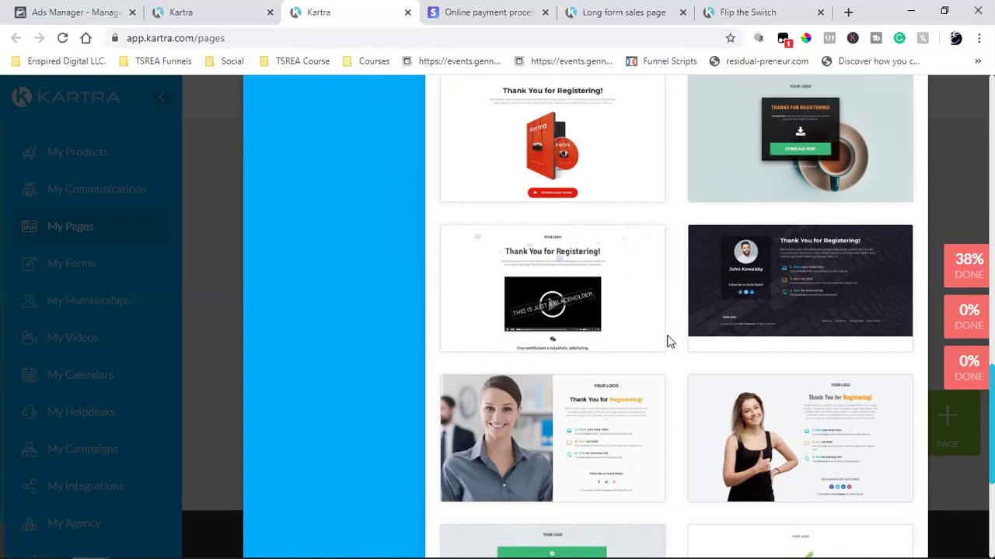
scroll(692, 399, "down", 1)
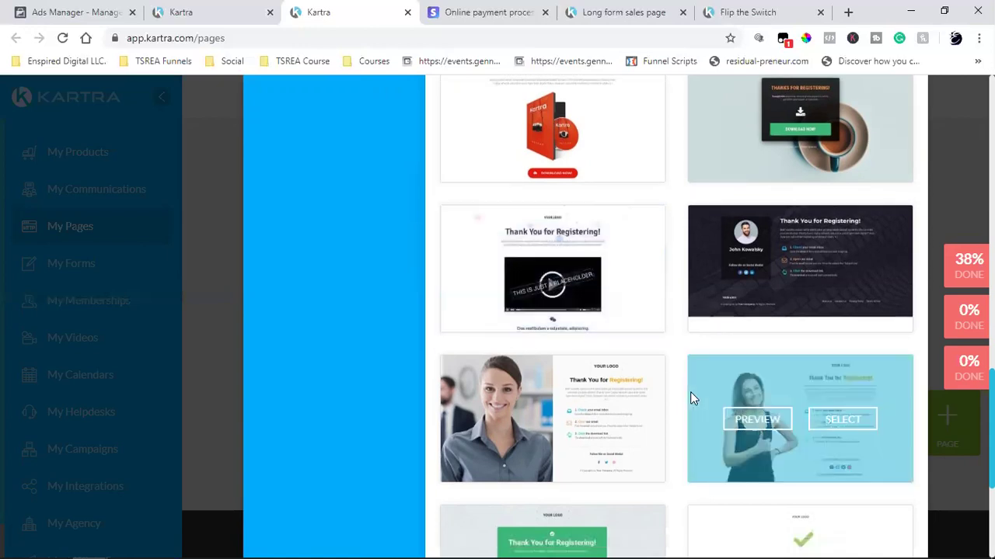
scroll(691, 397, "down", 4)
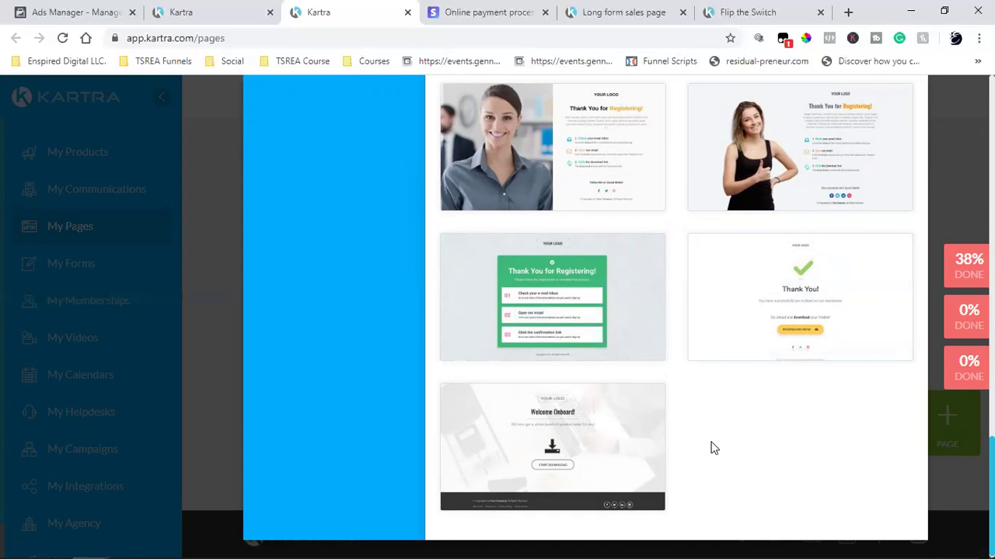
scroll(713, 448, "up", 4)
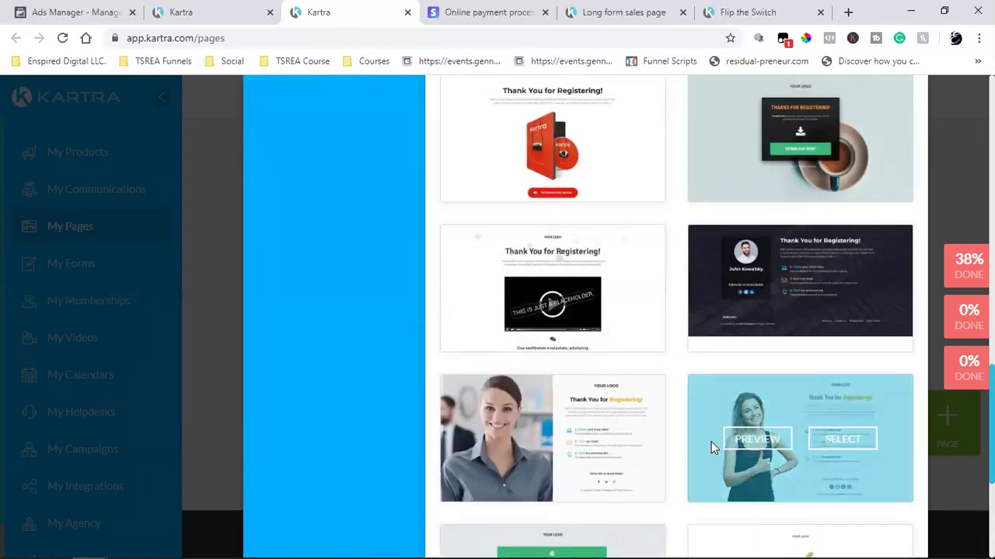
scroll(673, 349, "up", 2)
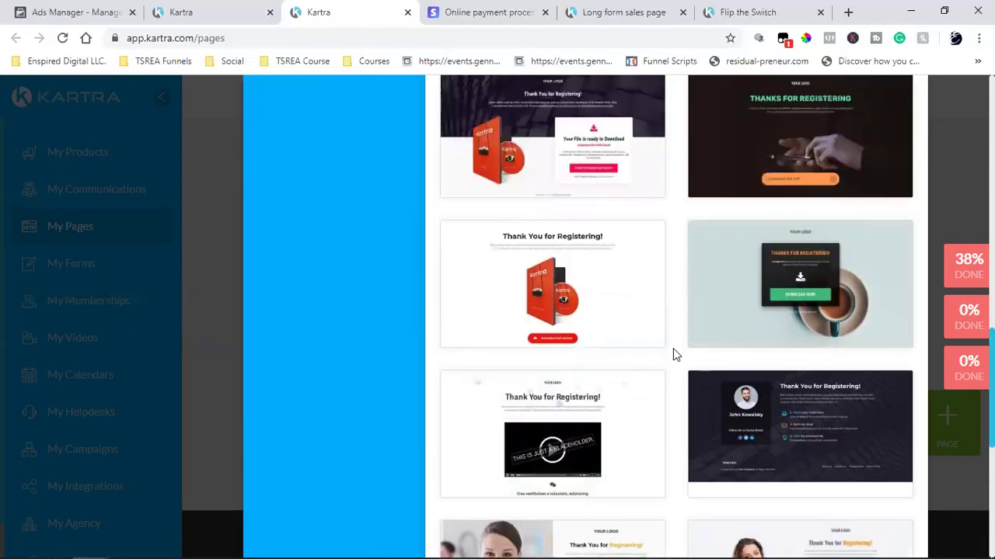
scroll(673, 348, "up", 8)
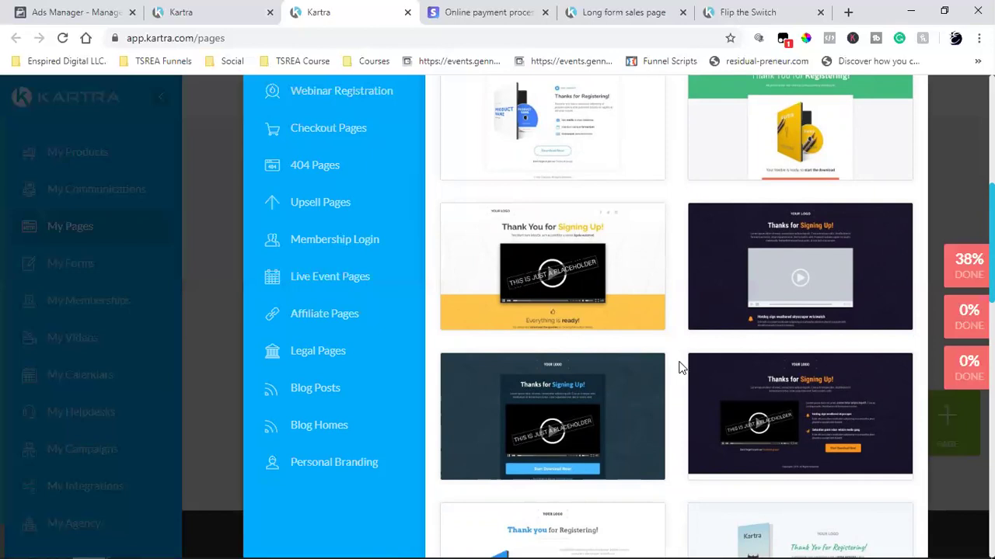
scroll(679, 366, "up", 5)
scroll(679, 362, "down", 1)
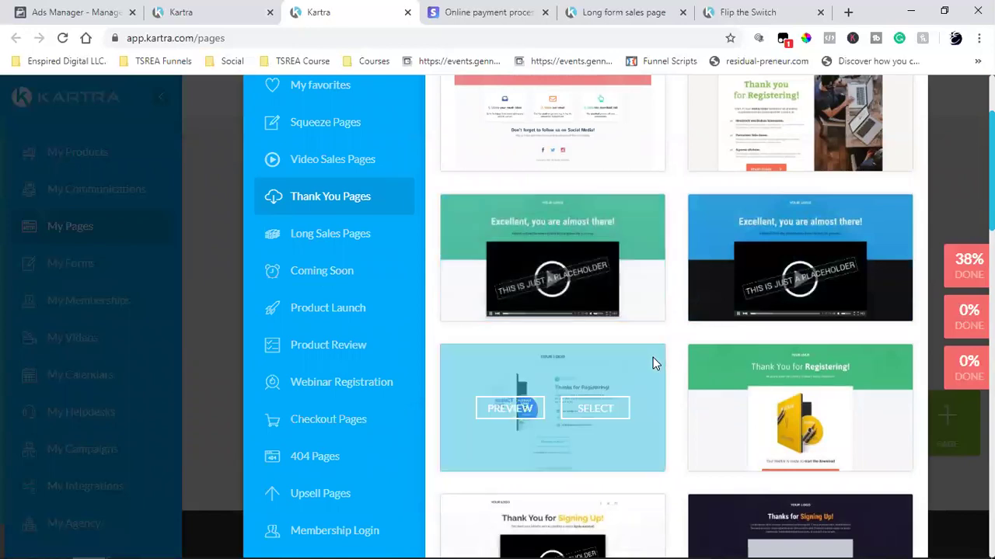
scroll(652, 357, "down", 2)
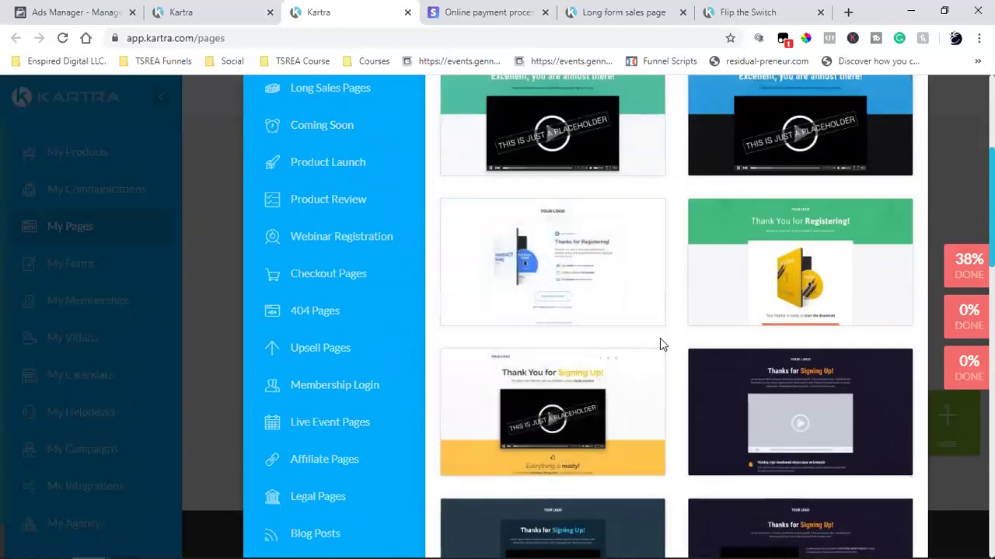
scroll(661, 344, "down", 2)
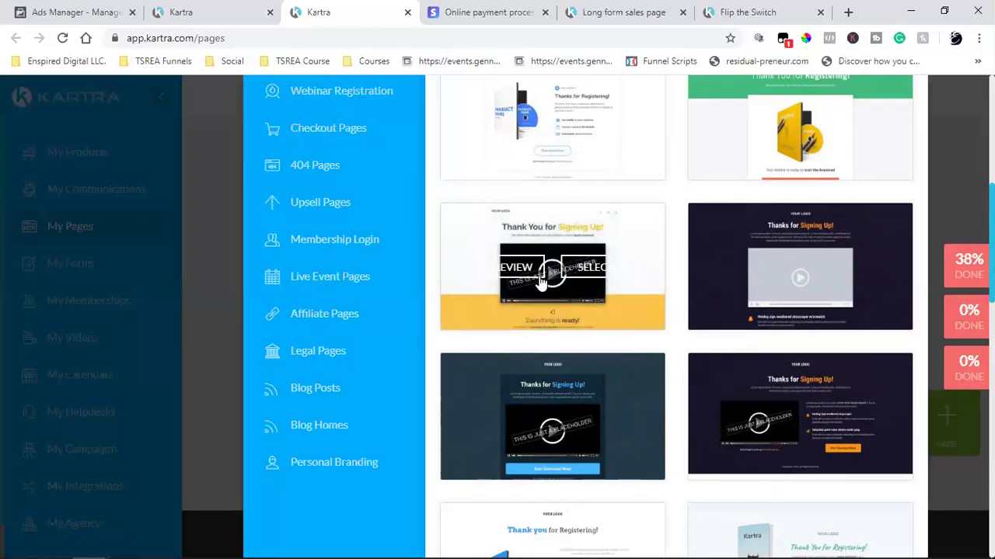
- Select the yellow 'Thank You for Signing Up!' video template and launch it in the builder
left_click(633, 270)
left_click(635, 267)
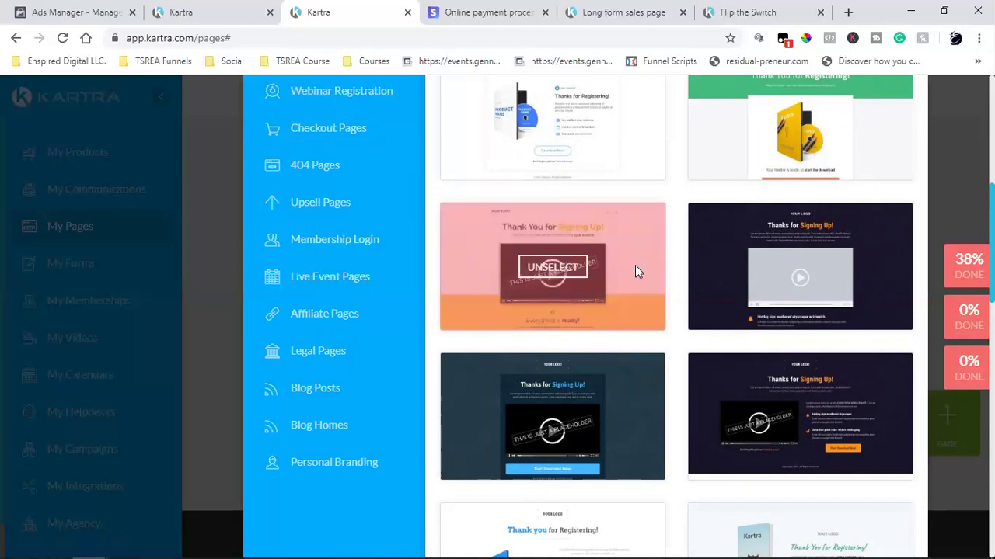
scroll(636, 269, "up", 5)
left_click(884, 137)
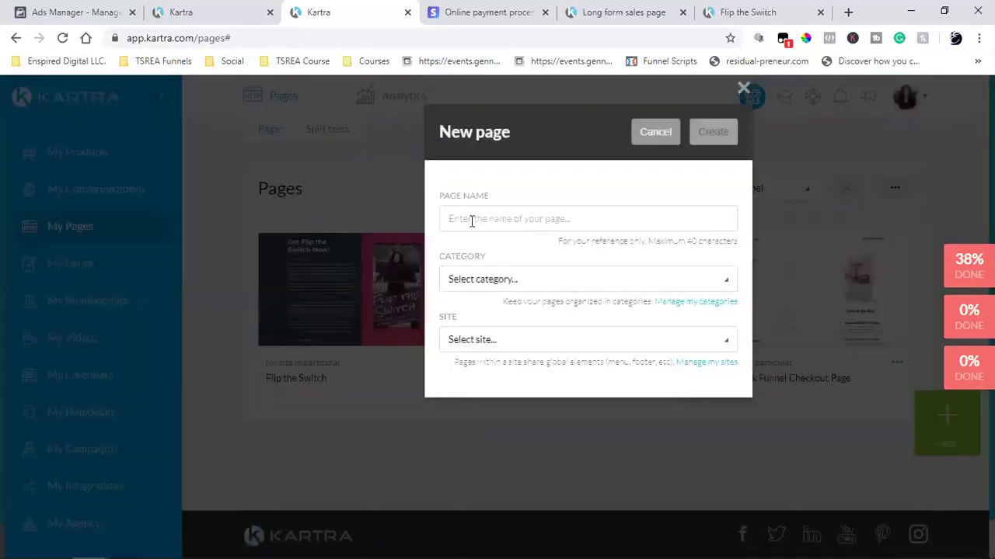
- Create the page 'Flip the Switch Thank You Page' in Book Funnel with no site in particular
left_click(471, 221)
type("Flip")
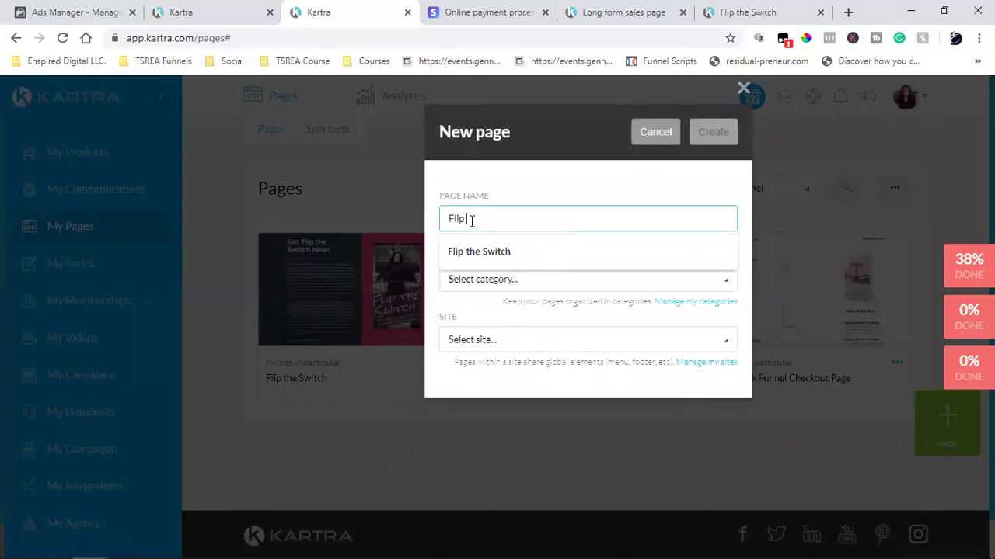
left_click(505, 245)
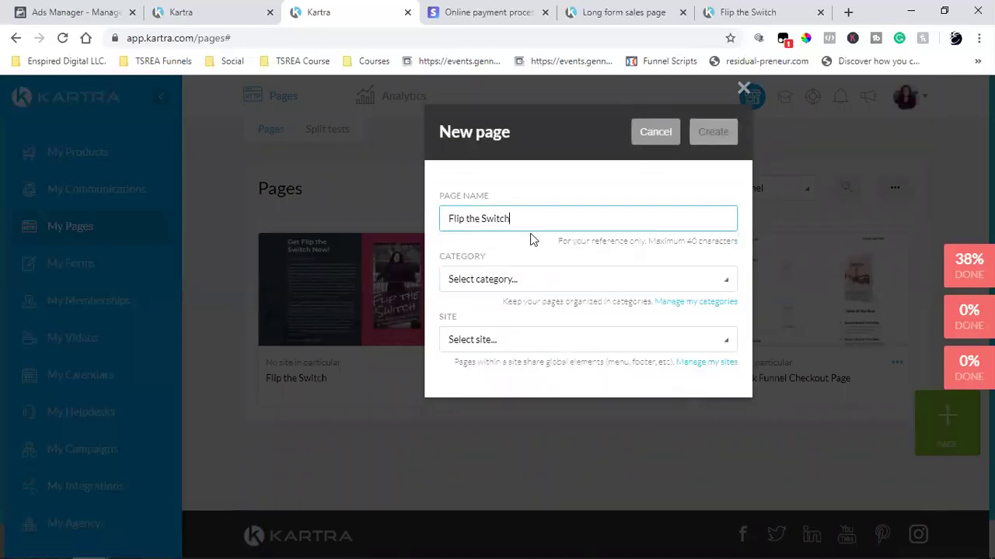
type("Thank You Page")
left_click(492, 286)
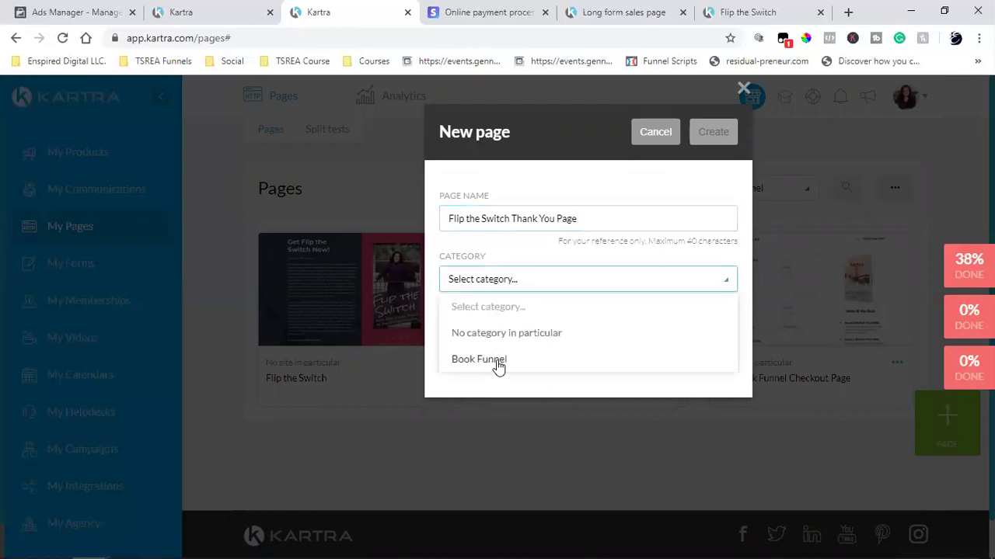
left_click(498, 362)
left_click(512, 340)
left_click(479, 396)
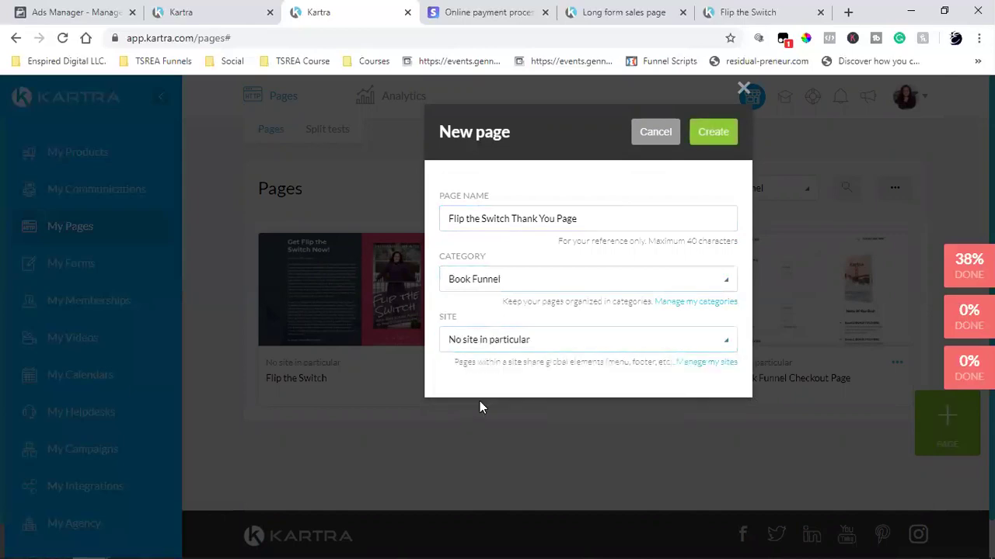
left_click(712, 134)
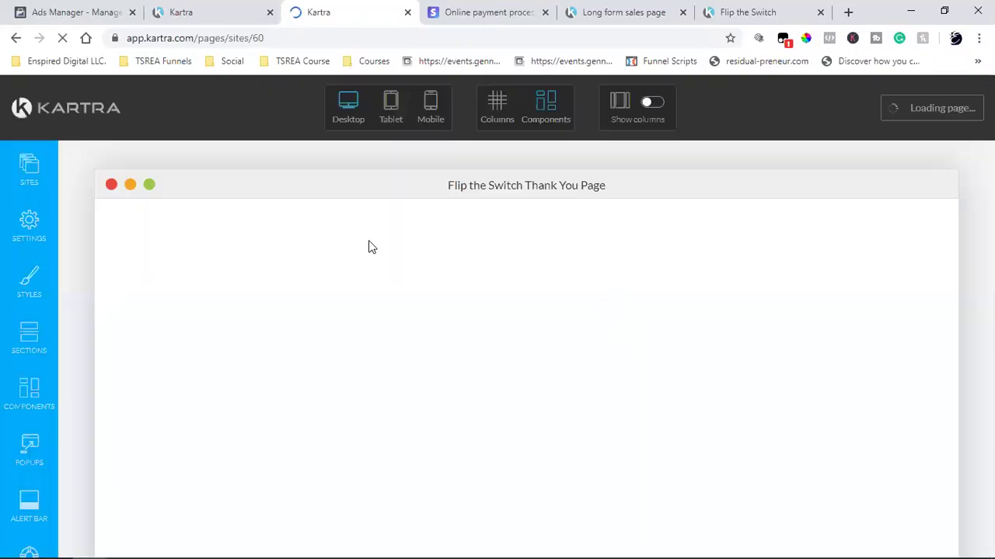
- Open a new browser tab while the builder loads the Thank You page
left_click(847, 13)
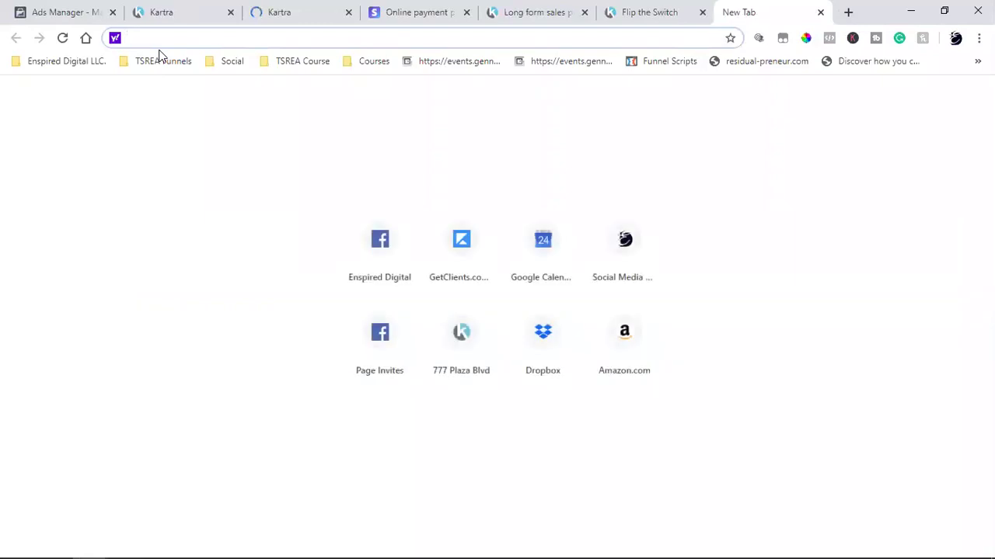
- Search Facebook for the brand owner's name and limit the results to people
left_click(348, 231)
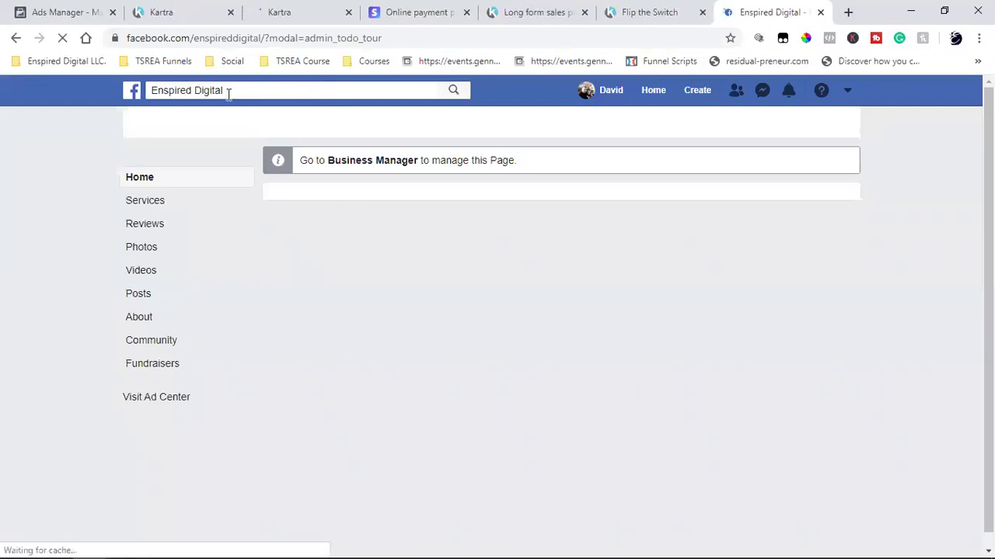
left_click(227, 91)
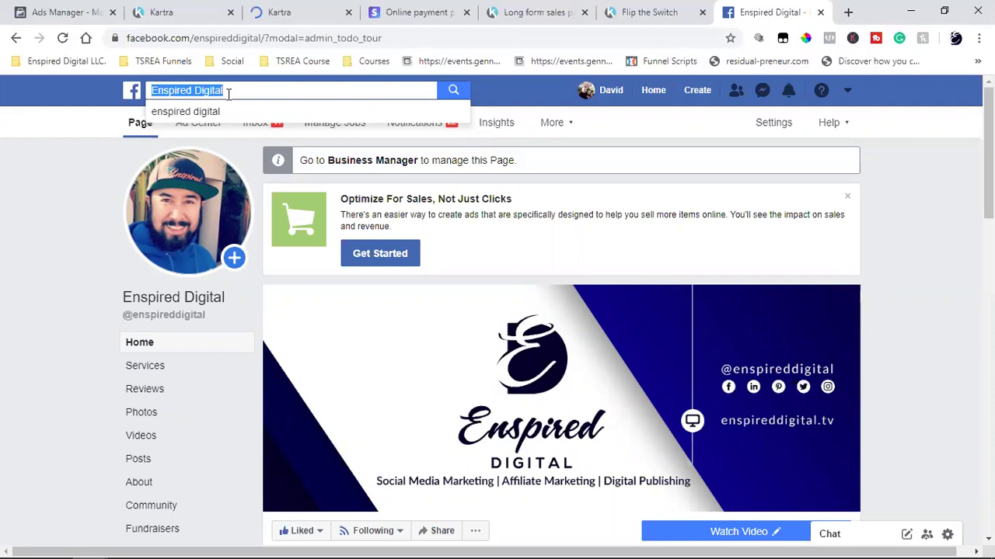
type("lorra")
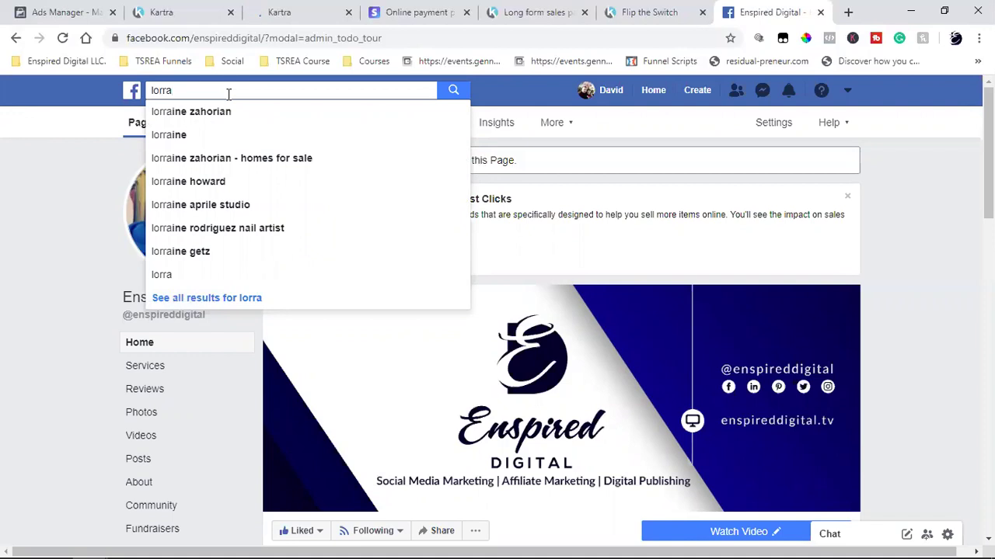
left_click(205, 140)
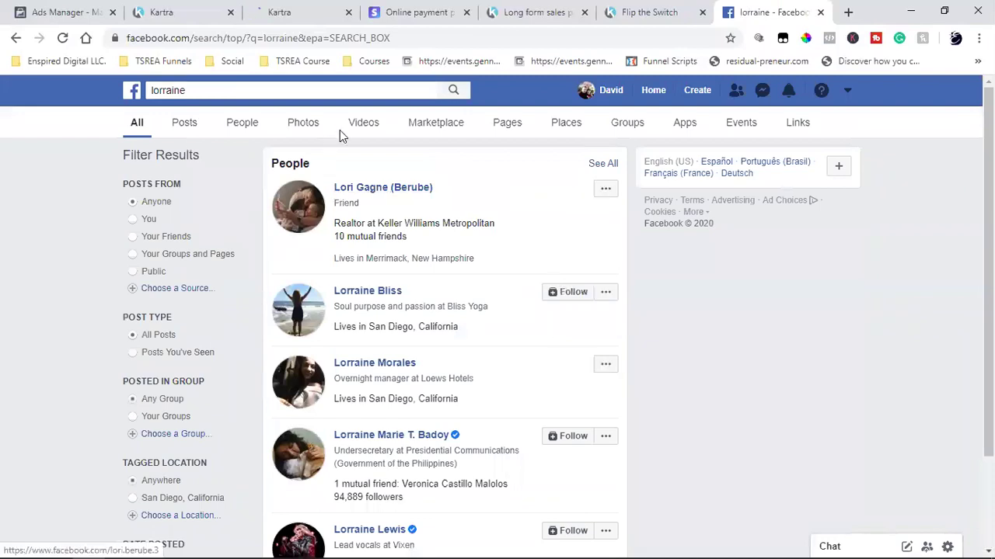
left_click(251, 125)
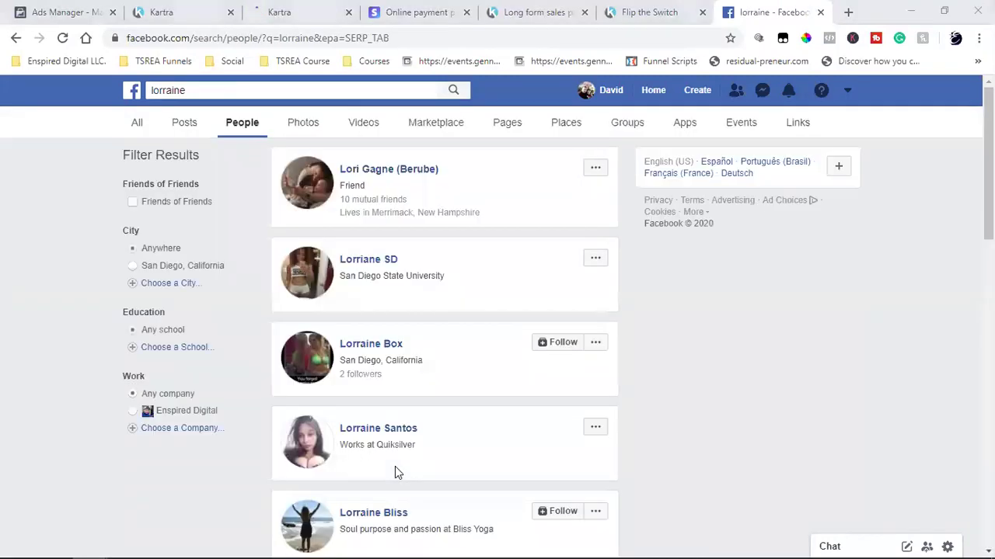
- Refine the search with her full name, review her profile, then return to the Kartra editor
left_click(267, 93)
left_click(267, 93)
type("bea")
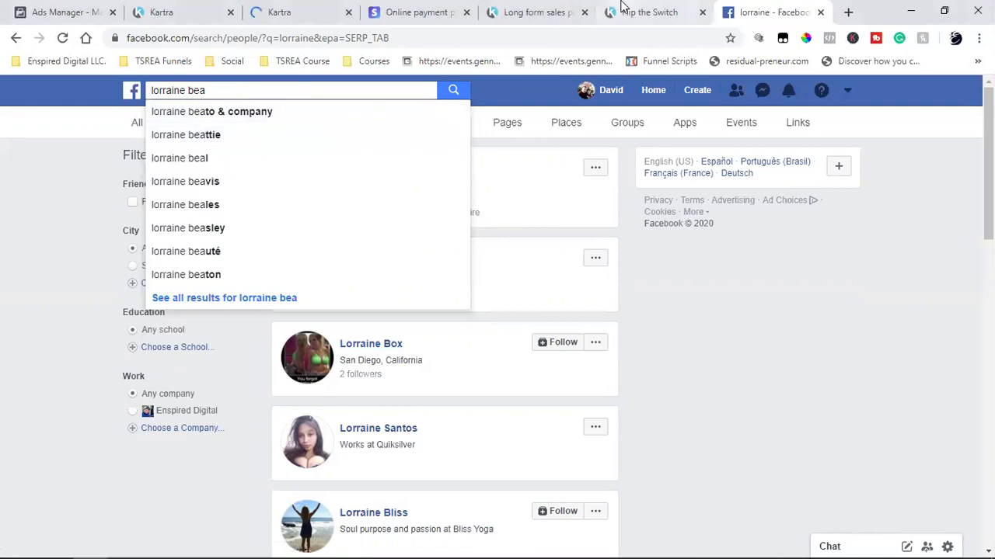
type("to")
key("Return")
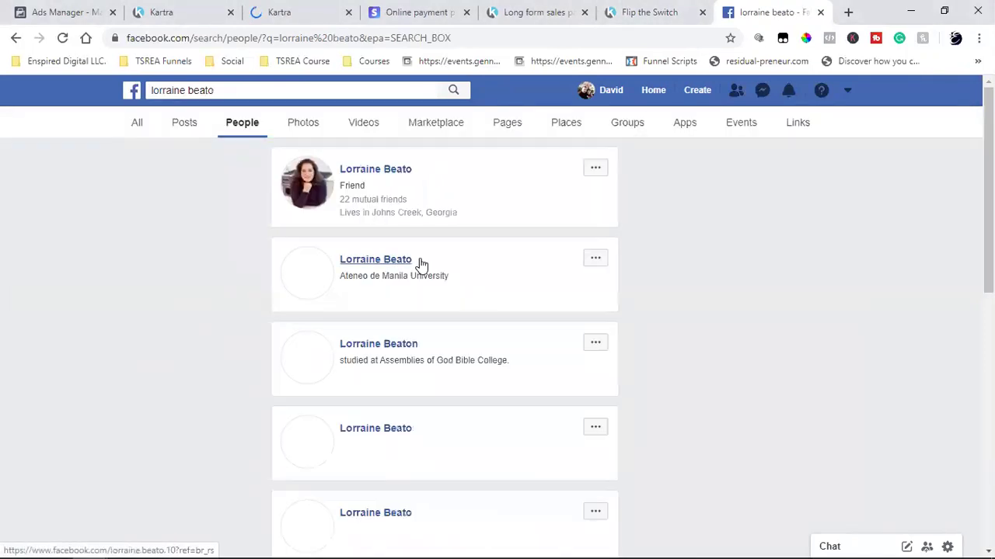
left_click(393, 176)
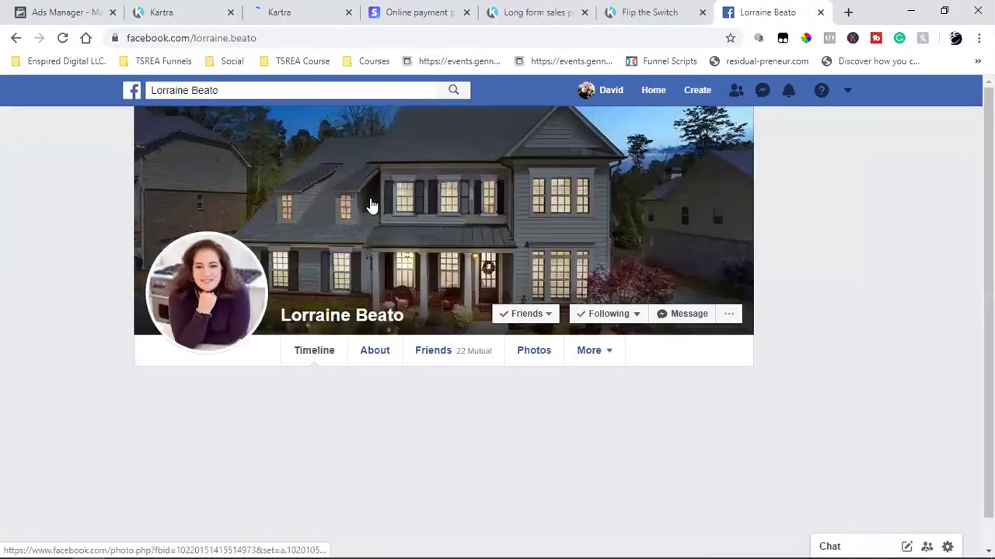
scroll(288, 288, "down", 2)
scroll(291, 289, "down", 1)
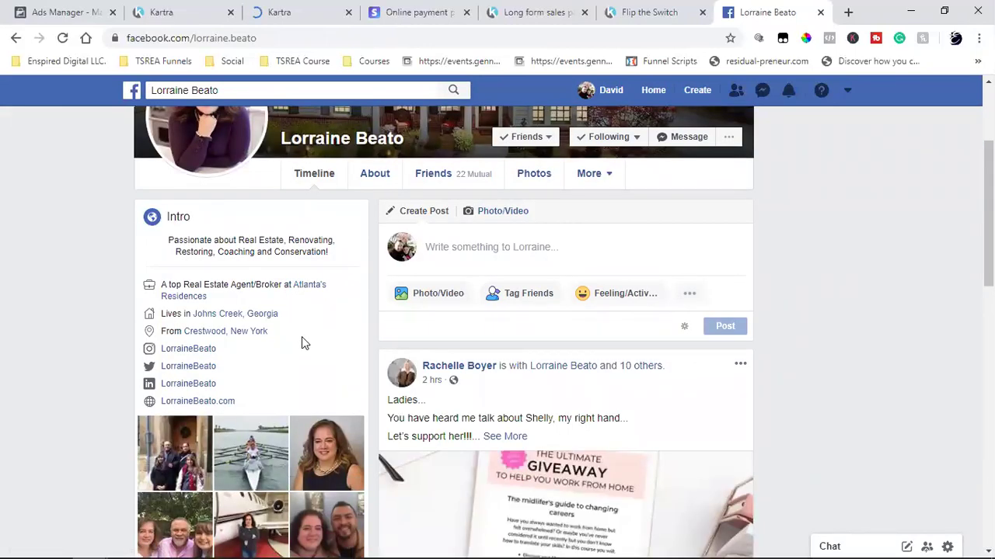
left_click(288, 15)
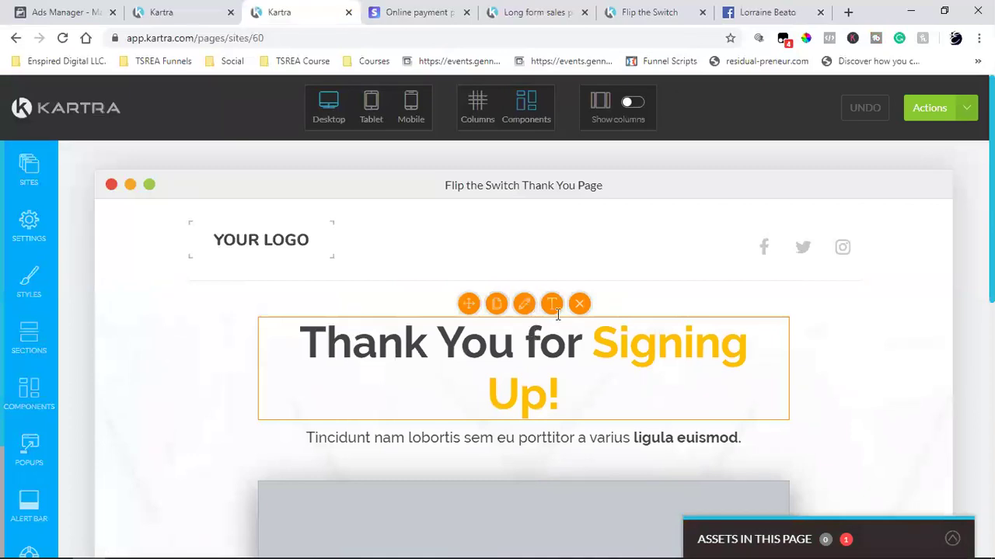
- Trim the headline from 'Thank You for Signing Up!' down to just 'Thank You'
left_click(553, 388)
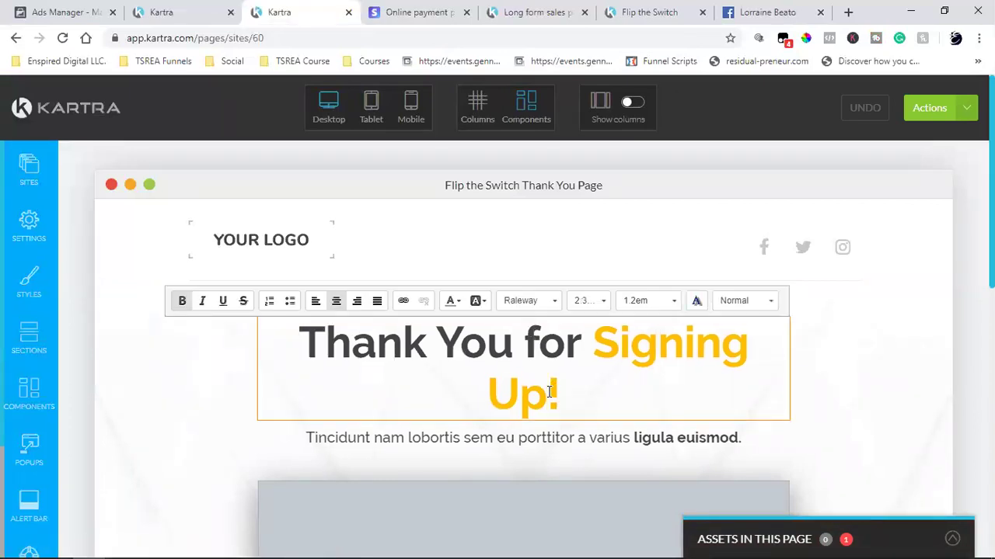
key("BackSpace")
key("BackSpace")
key("BackSpace")
key("BackSpace")
key("BackSpace")
key("BackSpace")
key("BackSpace")
key("BackSpace")
key("BackSpace")
key("BackSpace")
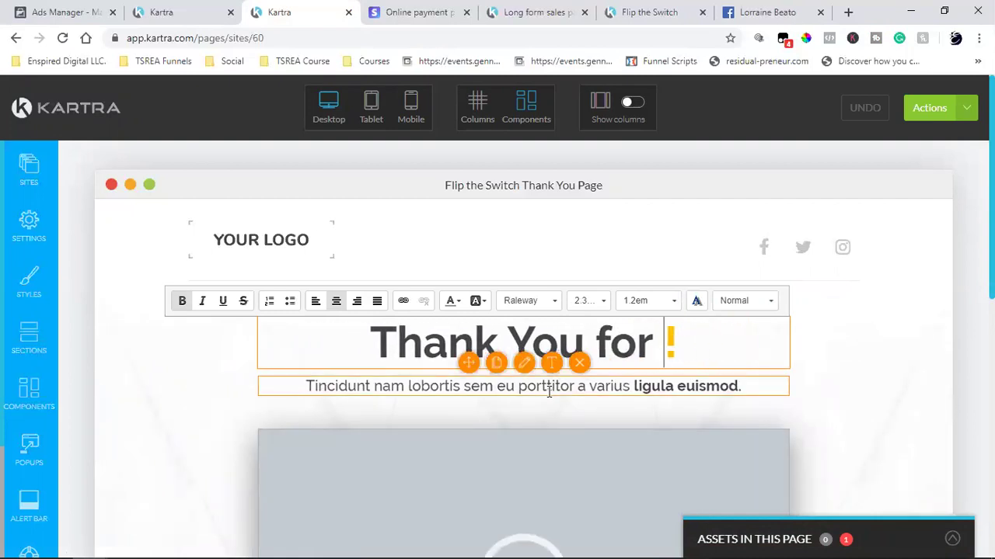
type("Do")
key("BackSpace")
key("BackSpace")
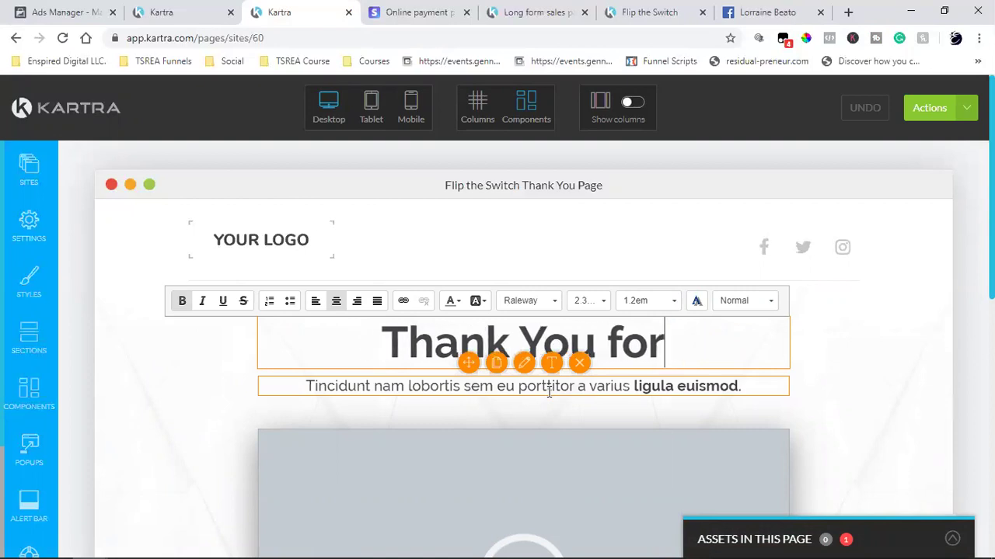
key("Delete")
key("BackSpace")
key("BackSpace")
key("BackSpace")
key("BackSpace")
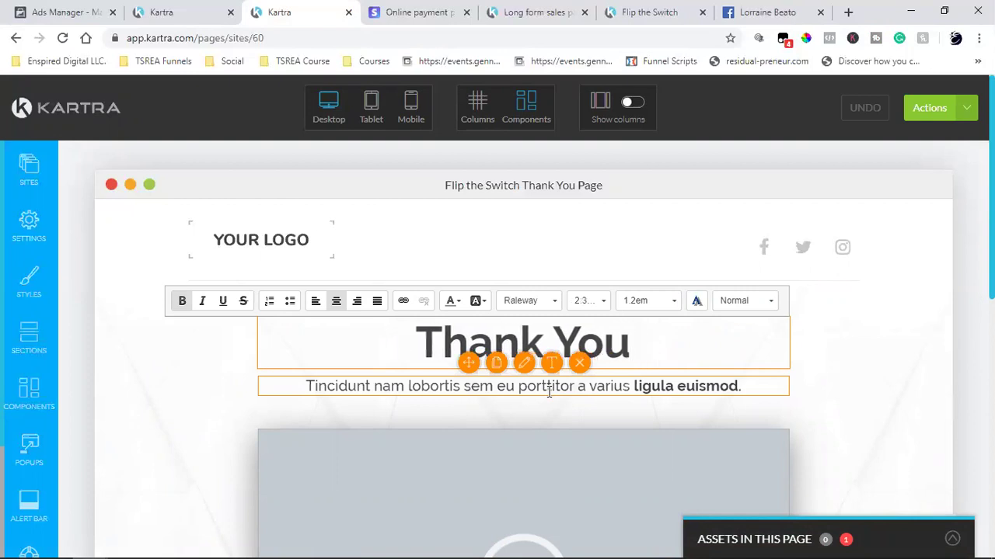
left_click(839, 342)
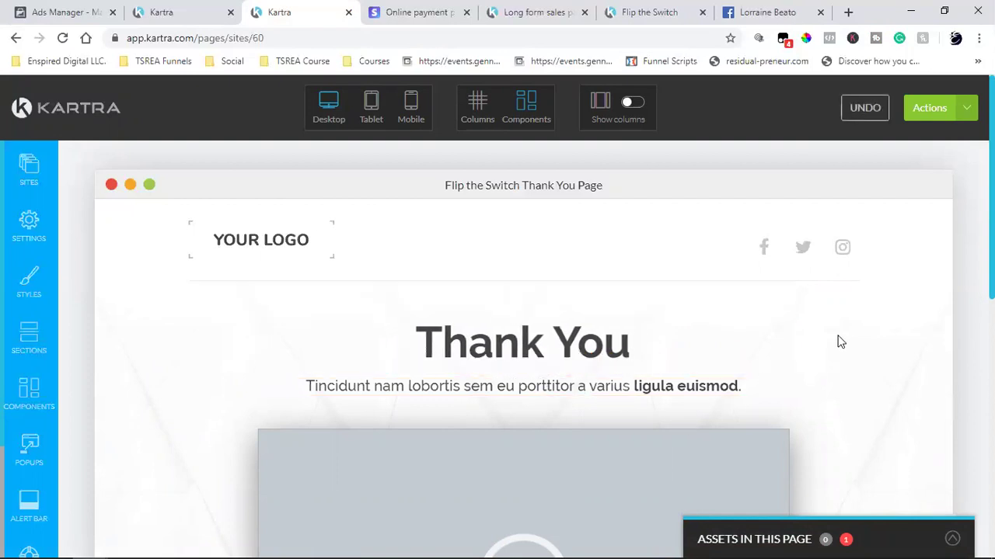
scroll(839, 342, "down", 7)
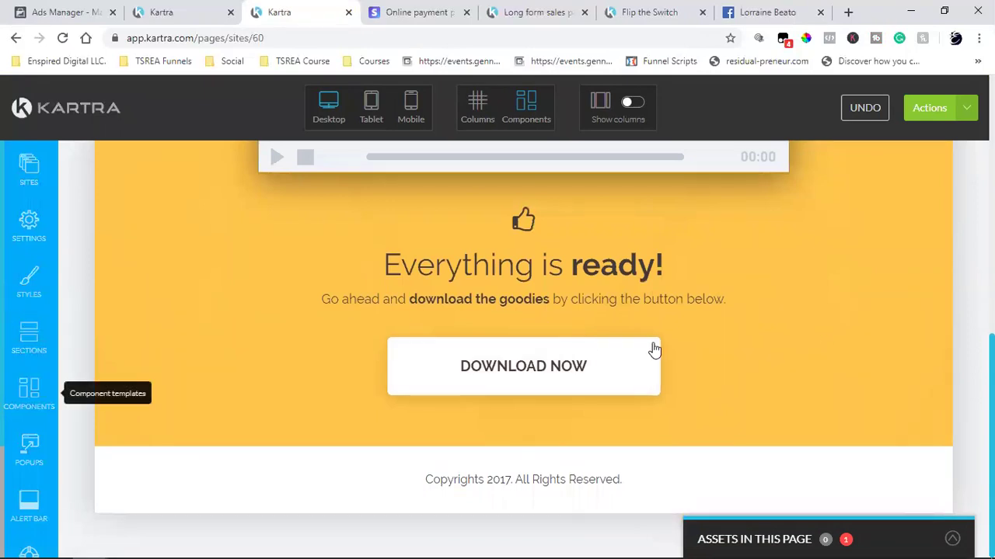
- Delete the DOWNLOAD NOW button from the yellow 'Everything is ready!' section
mouse_move(571, 365)
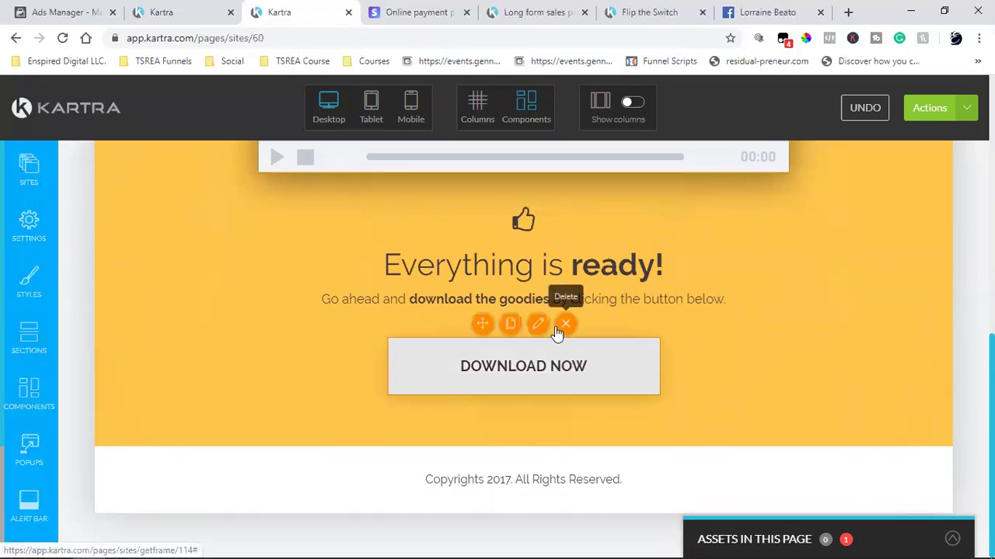
left_click(558, 327)
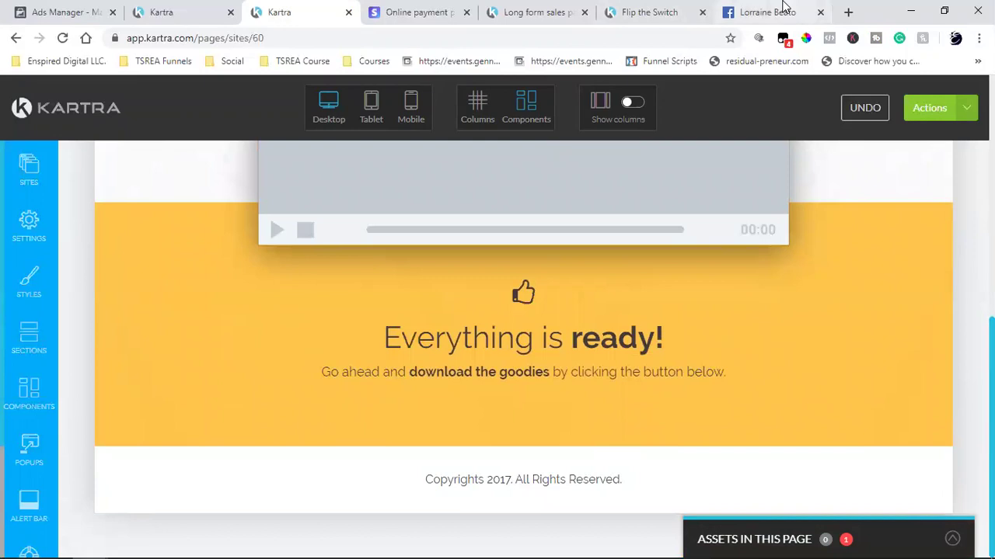
- Copy the copyright line from the Flip the Switch page and close the long-form sales tab
left_click(650, 12)
triple_click(681, 460)
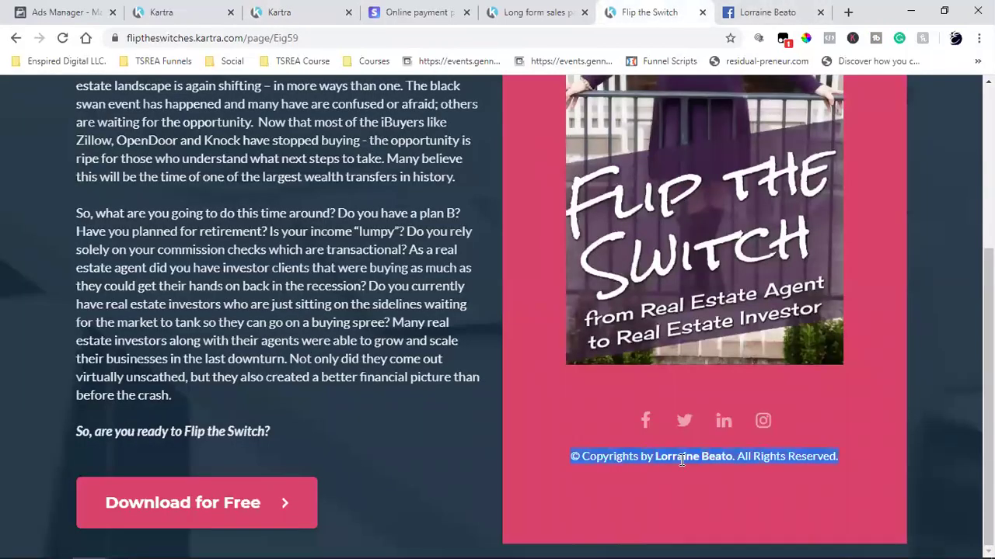
right_click(621, 461)
left_click(685, 367)
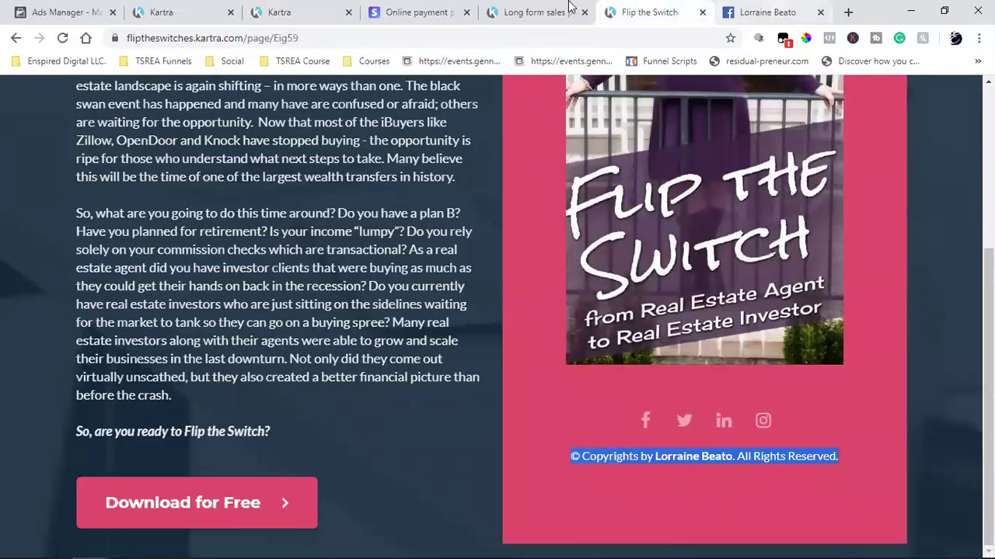
left_click(536, 12)
middle_click(494, 14)
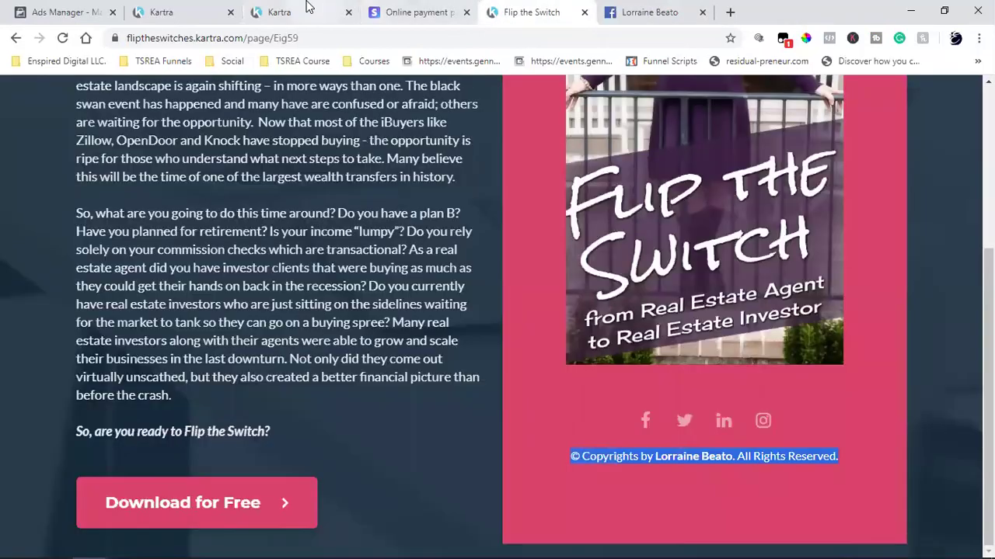
- Paste the copied copyright line over the Thank You page's footer text
left_click(279, 12)
left_click(448, 482)
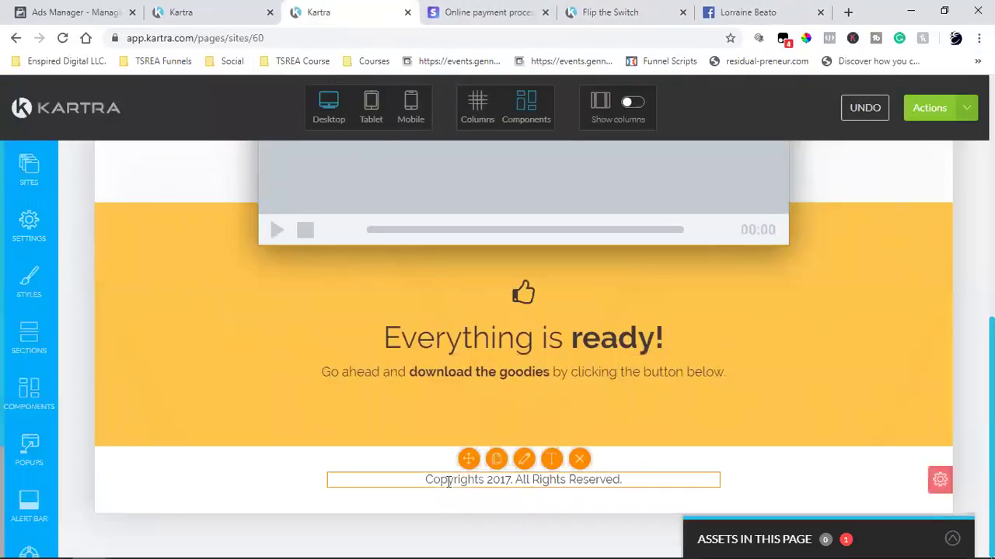
left_click(536, 479)
triple_click(535, 486)
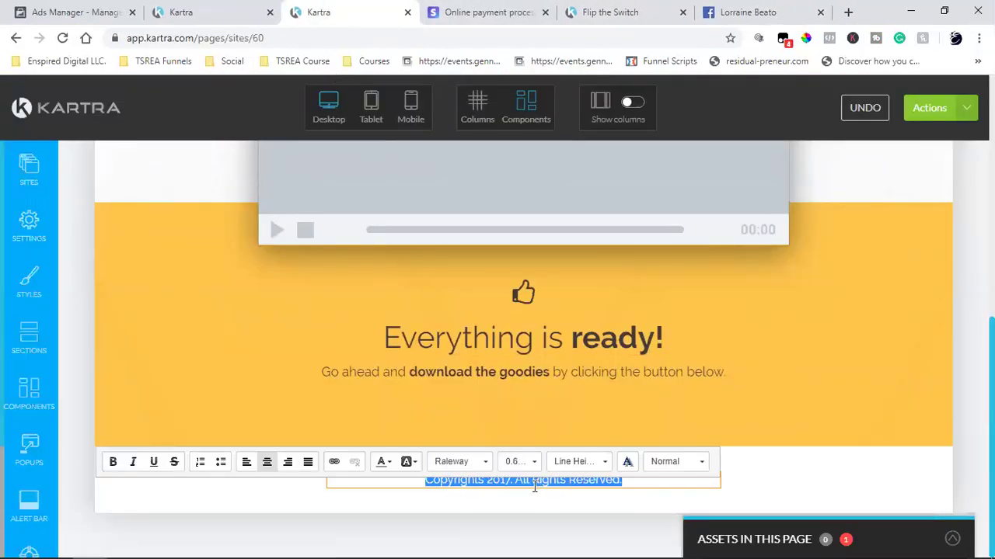
key("ctrl+v")
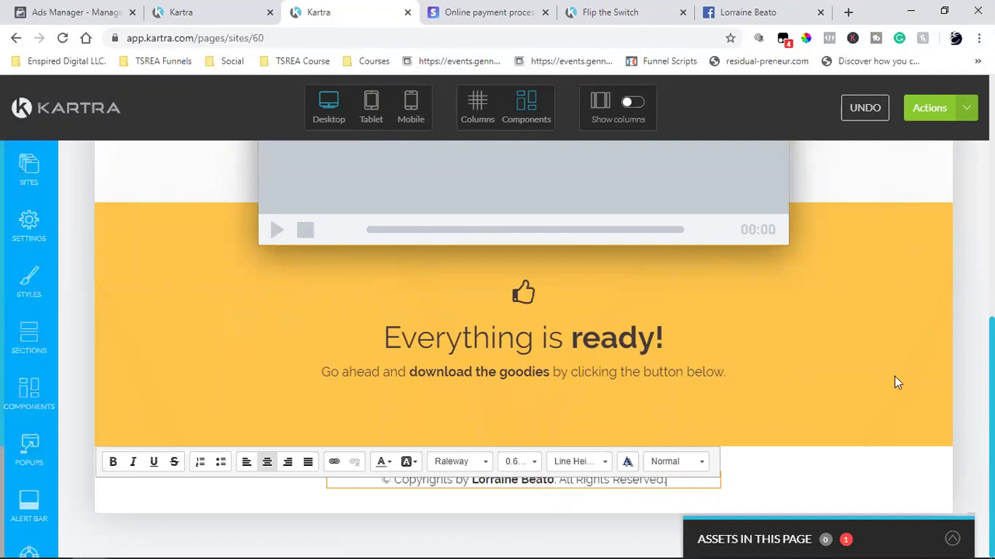
left_click(851, 421)
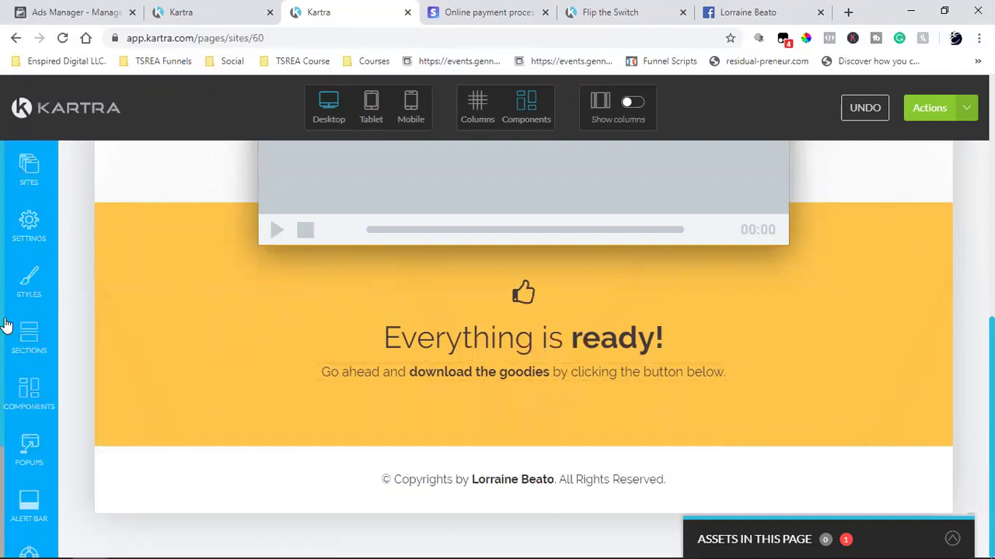
mouse_move(504, 375)
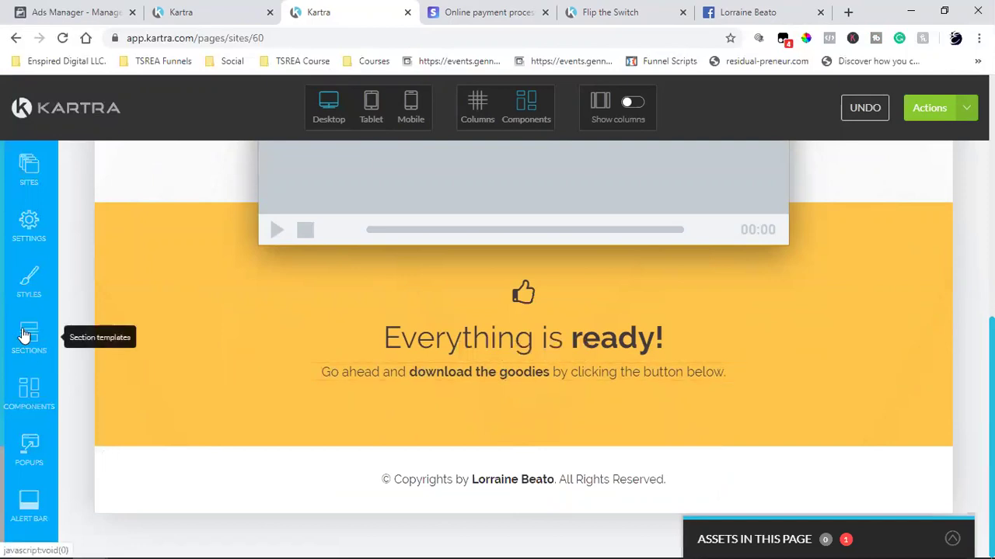
- Drag a footer template from Block Templates to the bottom of the page
left_click(23, 334)
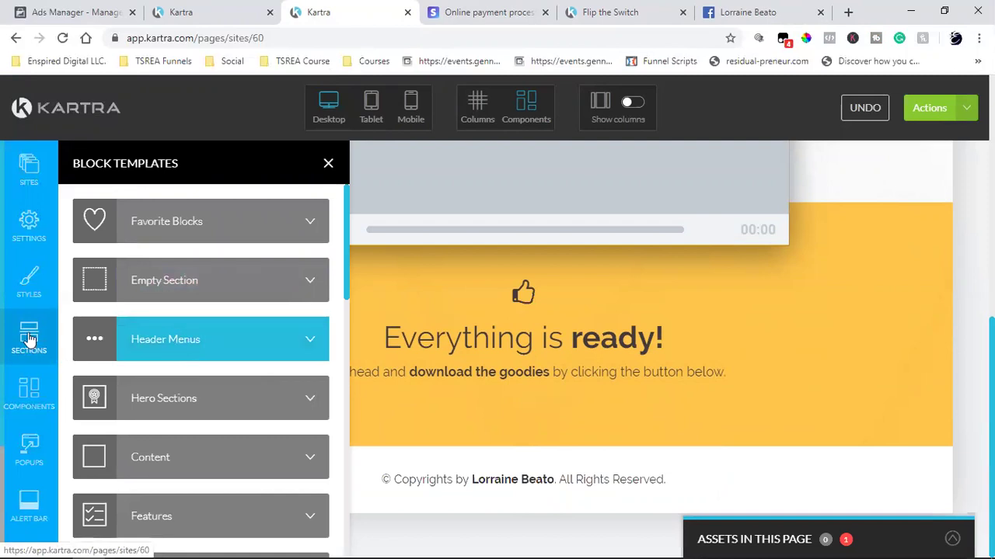
scroll(173, 367, "down", 2)
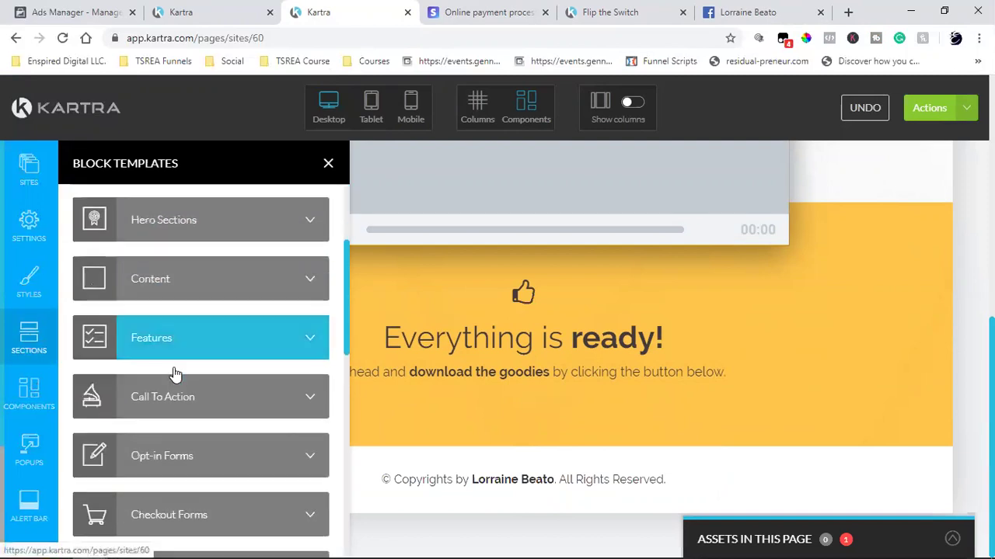
scroll(174, 375, "down", 5)
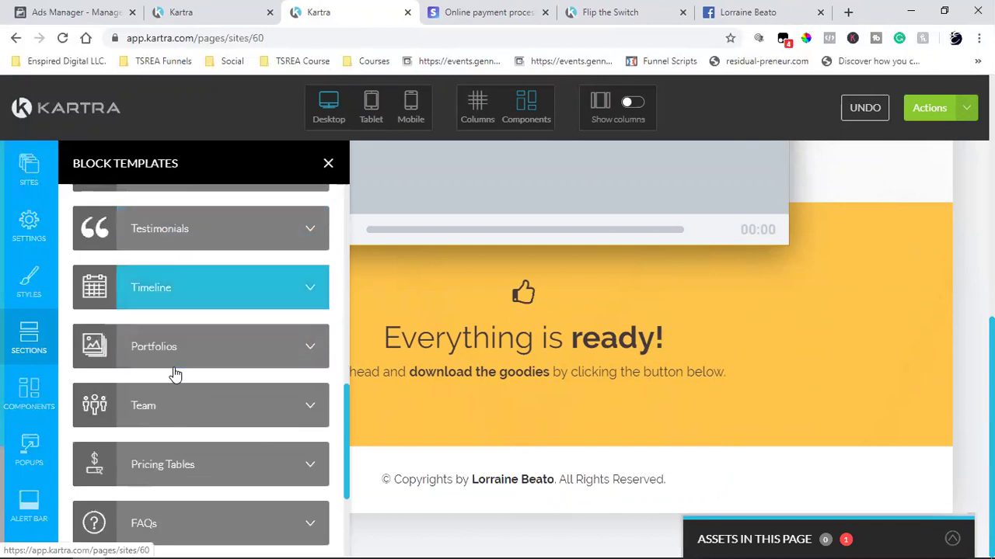
scroll(175, 375, "down", 1)
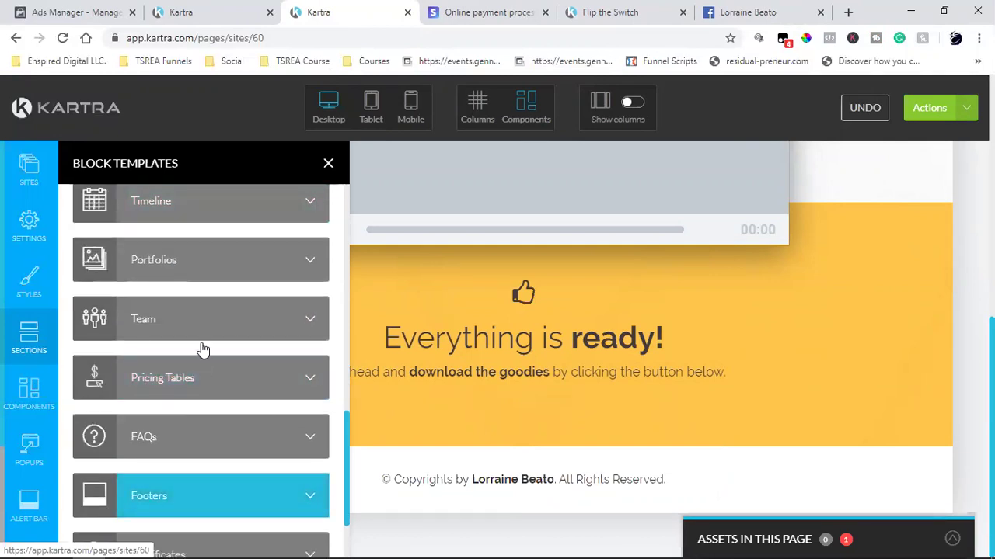
left_click(181, 364)
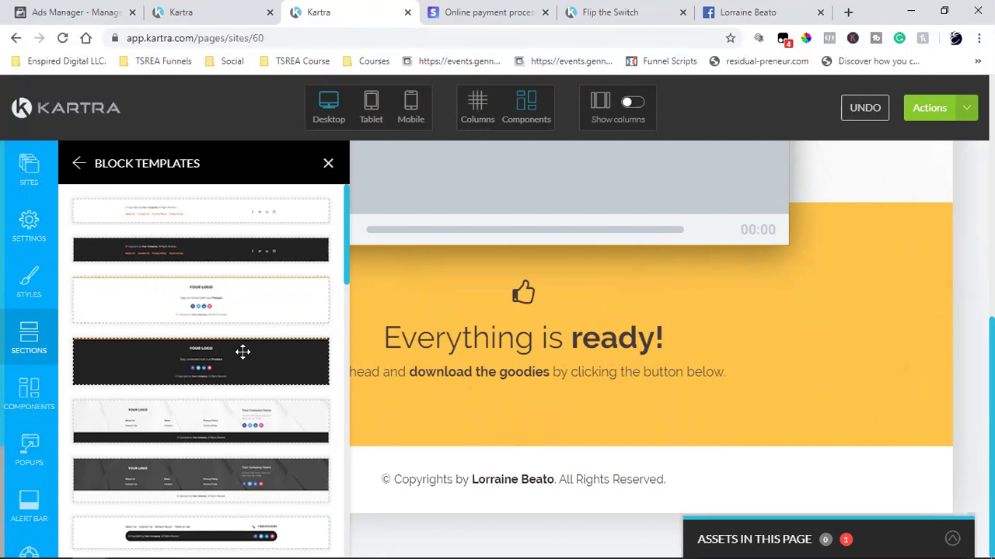
scroll(242, 352, "down", 2)
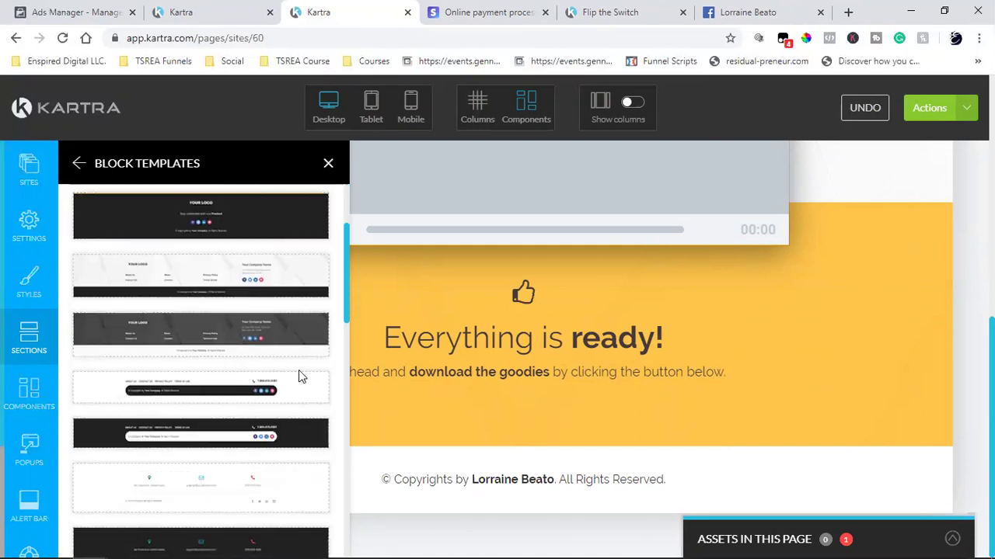
scroll(206, 421, "down", 10)
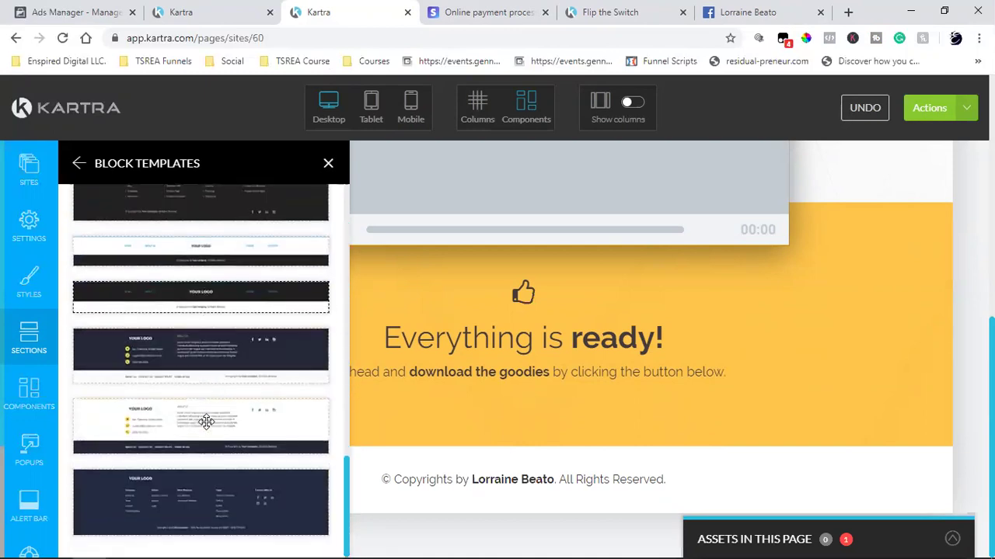
scroll(206, 421, "up", 10)
left_click_drag(167, 276, 497, 495)
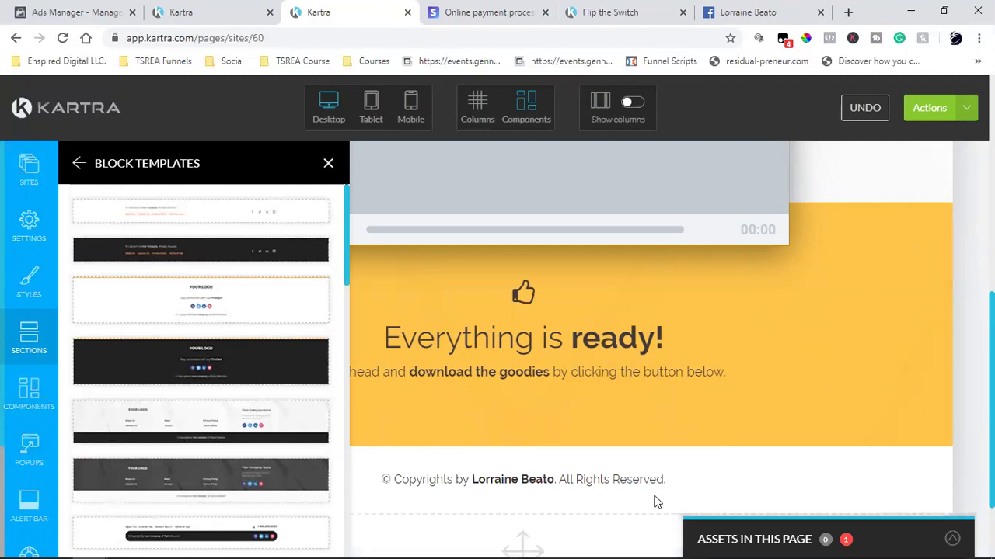
left_click_drag(824, 464, 577, 441)
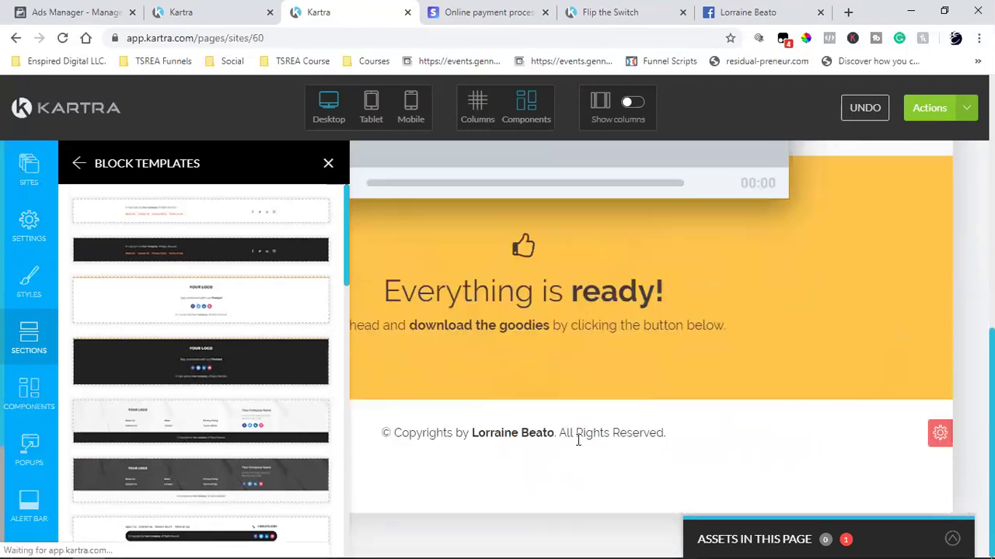
- Add the footer with logo and social icons, then delete its YOUR LOGO placeholder
left_click(327, 164)
scroll(595, 284, "down", 3)
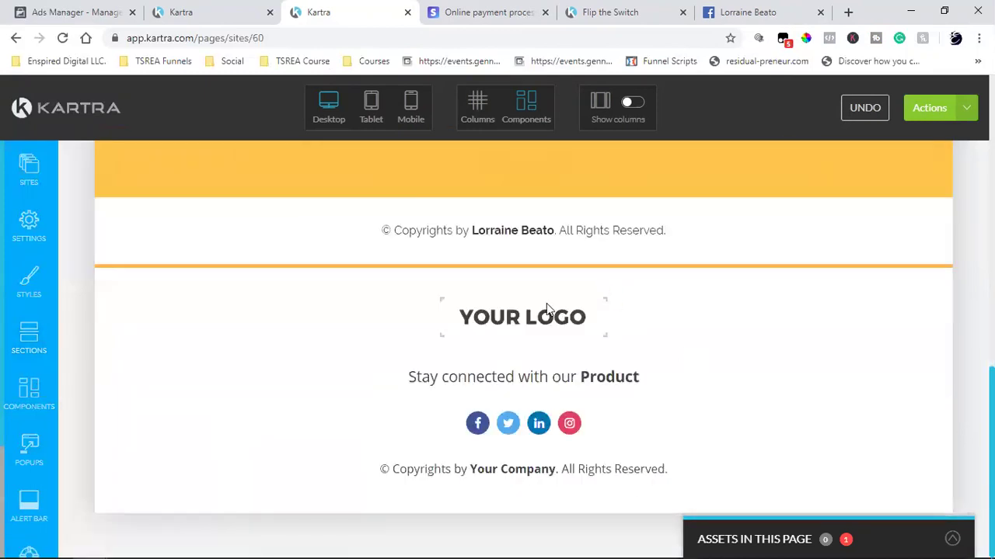
left_click(578, 284)
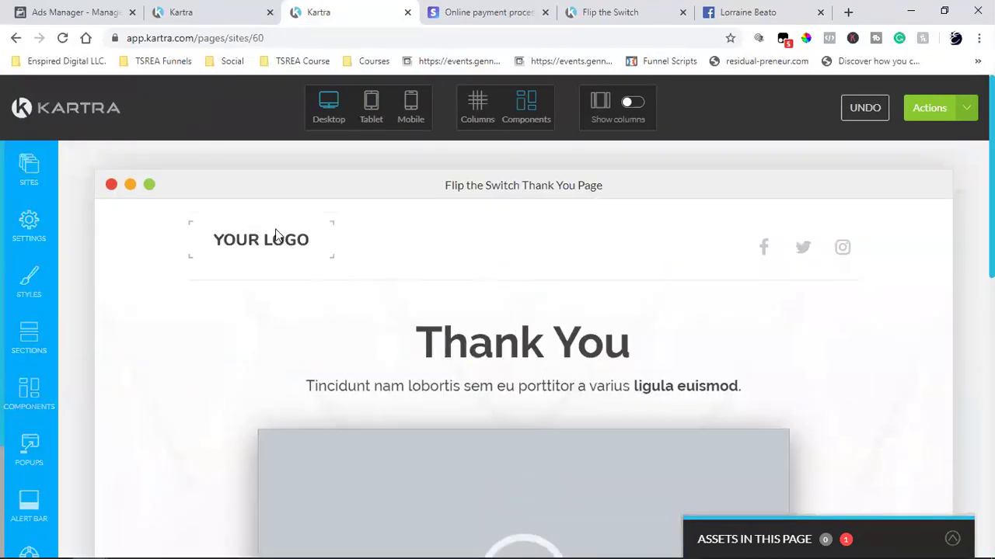
scroll(539, 290, "down", 10)
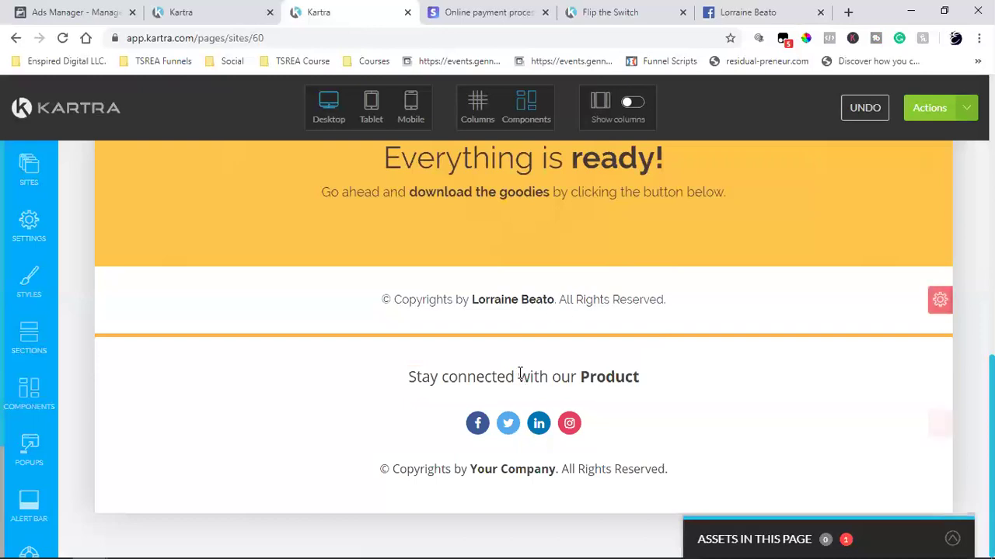
- Copy the text of the old copyright line
mouse_move(520, 374)
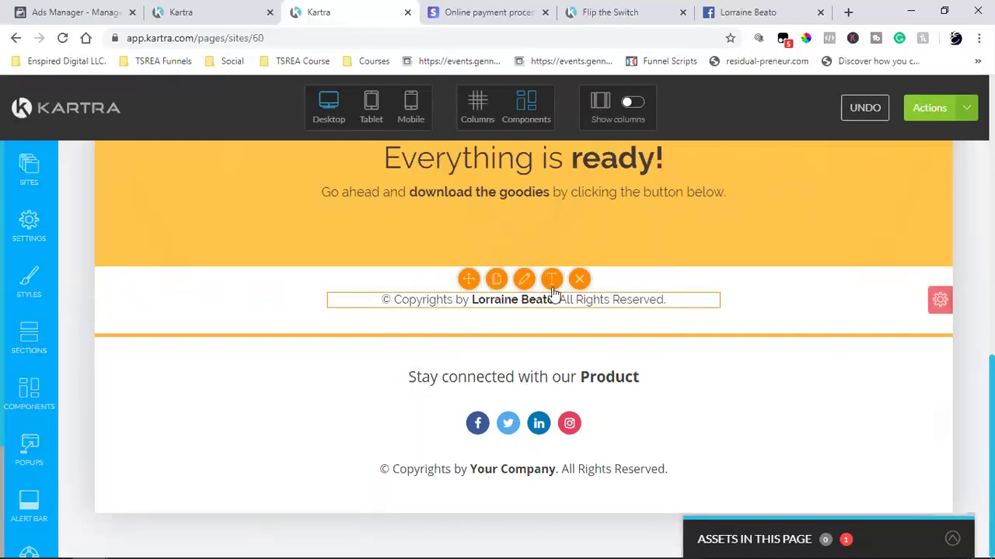
left_click(541, 299)
triple_click(541, 299)
right_click(539, 301)
left_click(544, 304)
left_click(764, 303)
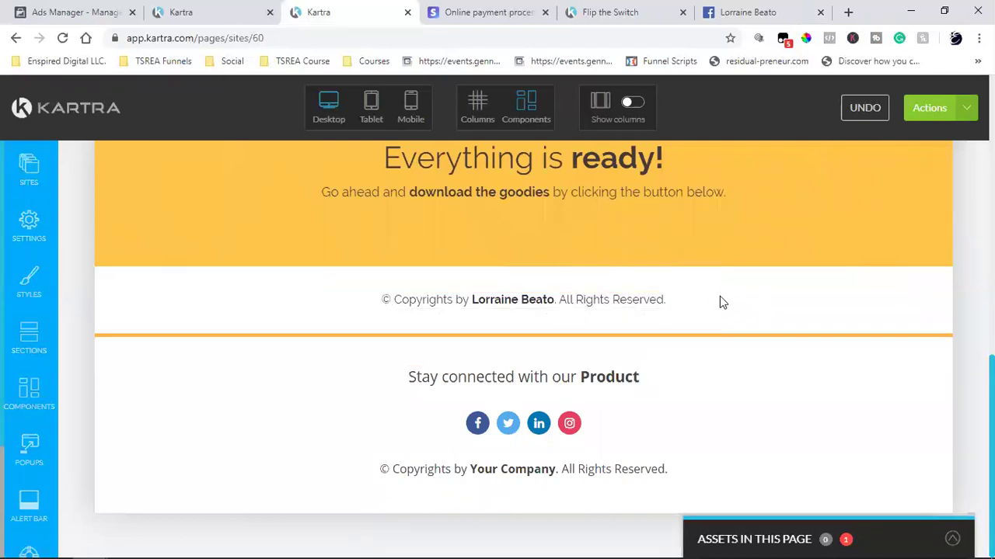
- Delete the old copyright component and its now-empty section
left_click(582, 275)
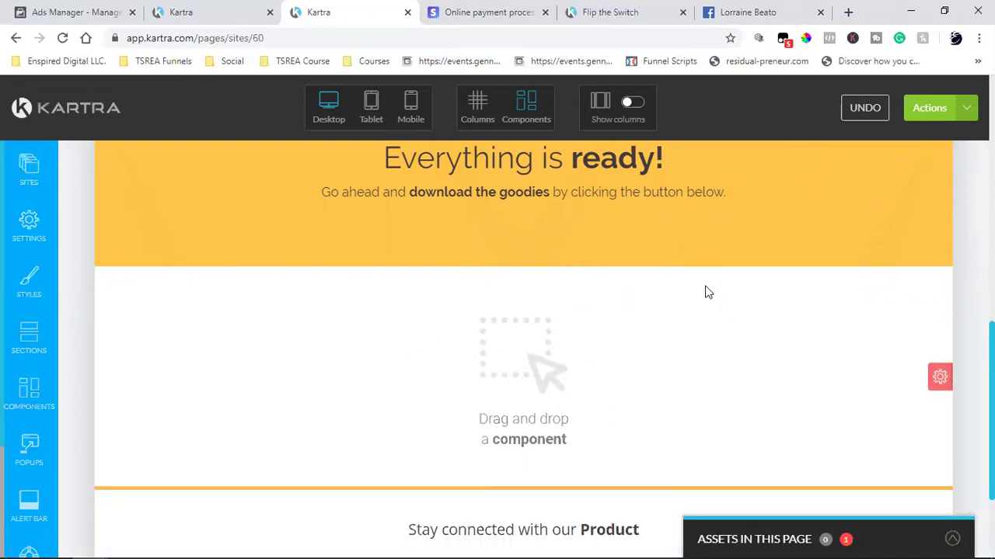
left_click(941, 378)
left_click(936, 463)
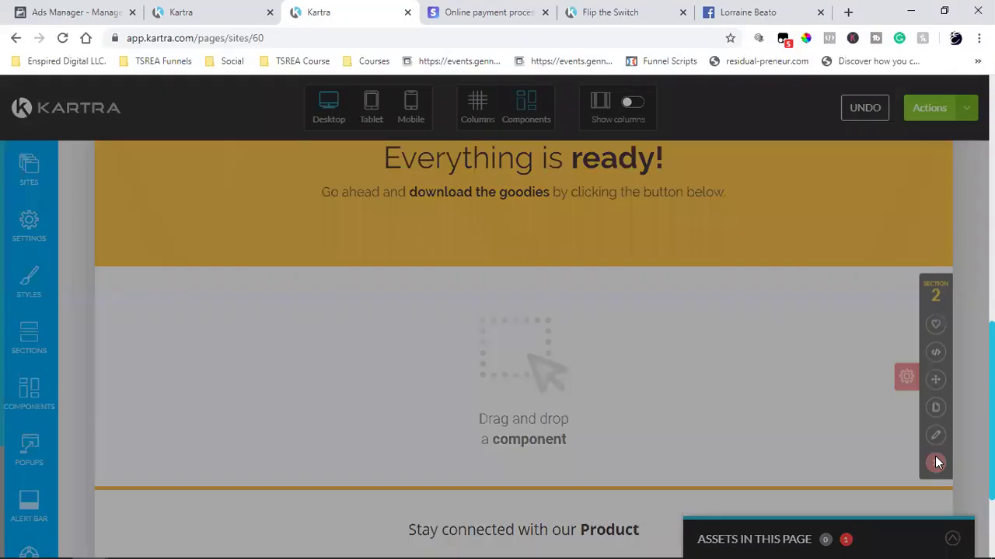
left_click(615, 143)
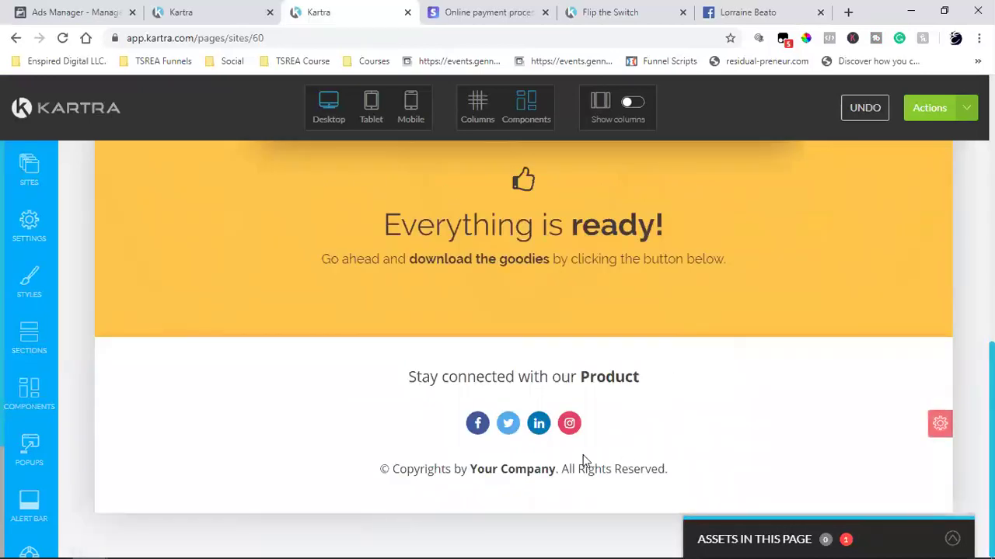
- Paste the copied copyright text over the new footer's 'Your Company' line
mouse_move(520, 476)
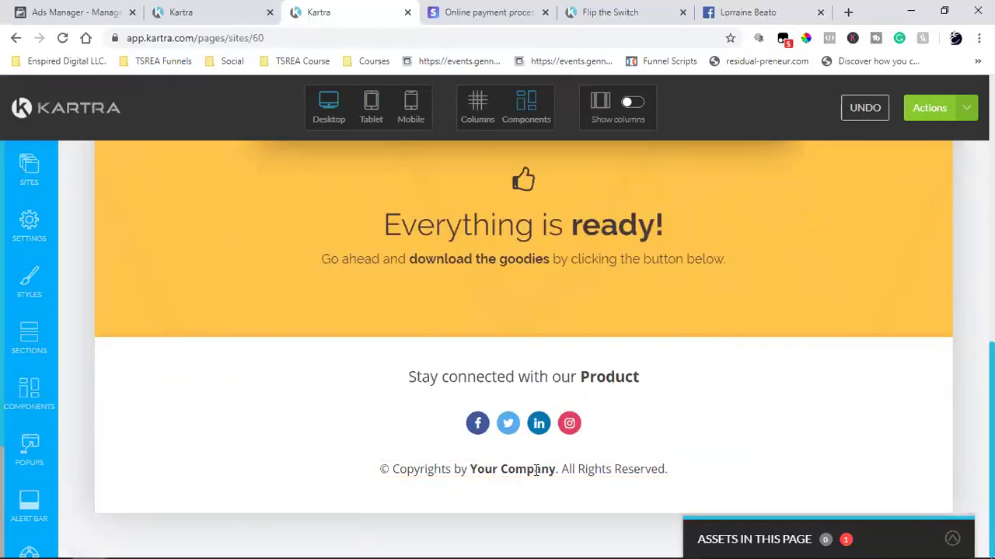
triple_click(535, 470)
key("ctrl+v")
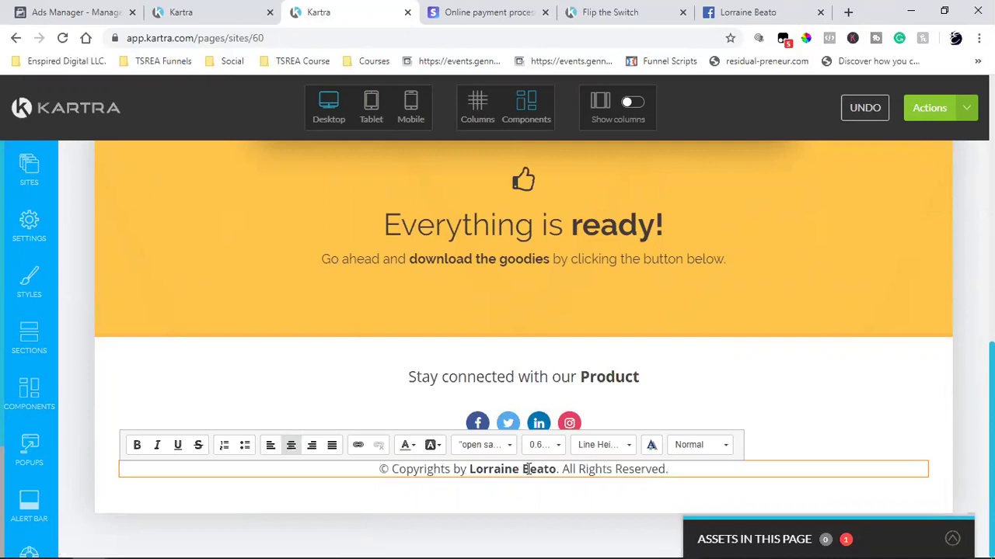
left_click(722, 354)
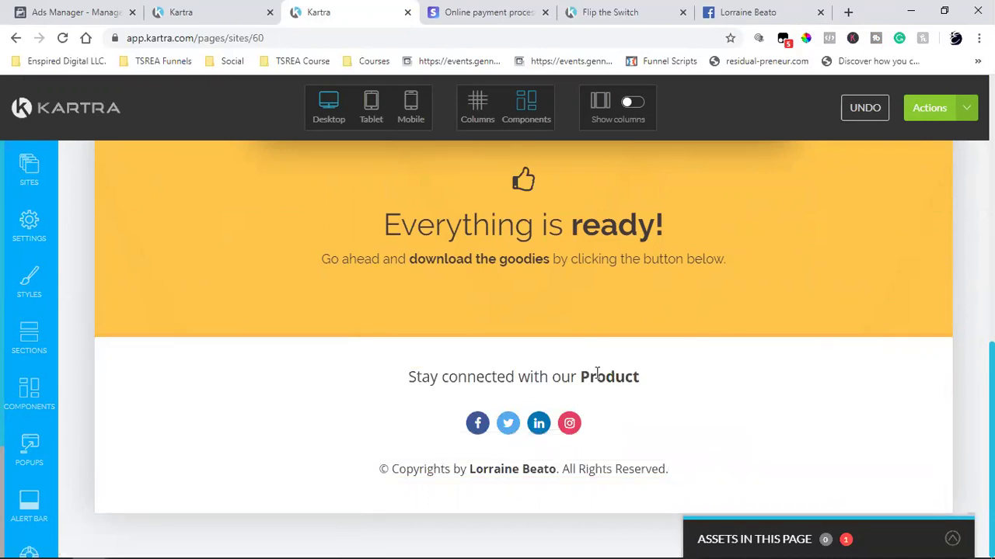
mouse_move(476, 426)
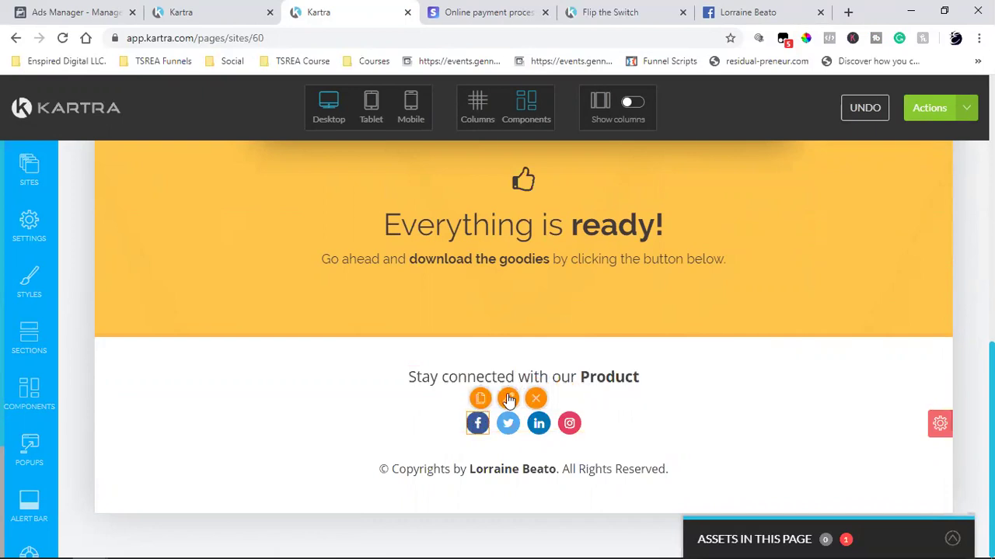
- Set the footer Facebook icon to link to an external URL
left_click(507, 398)
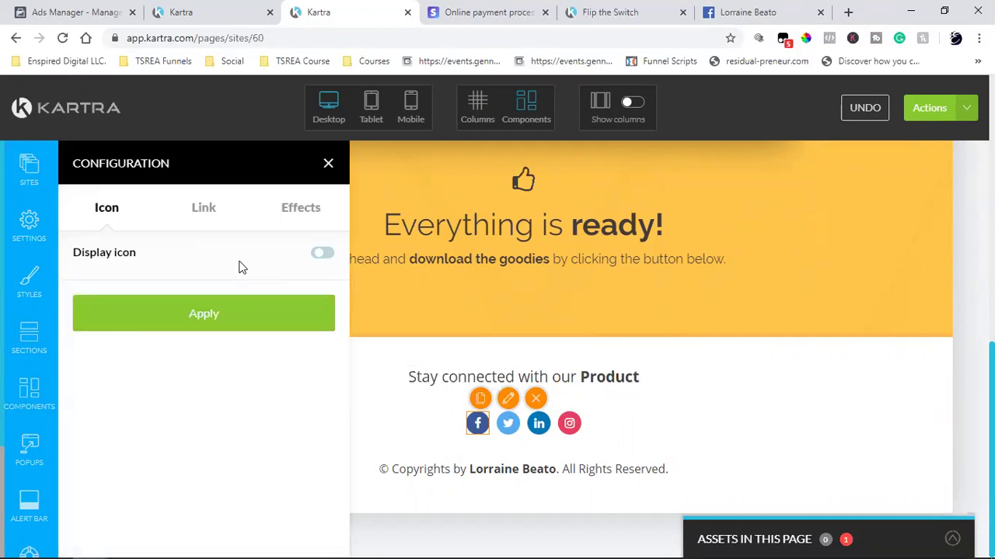
left_click(202, 209)
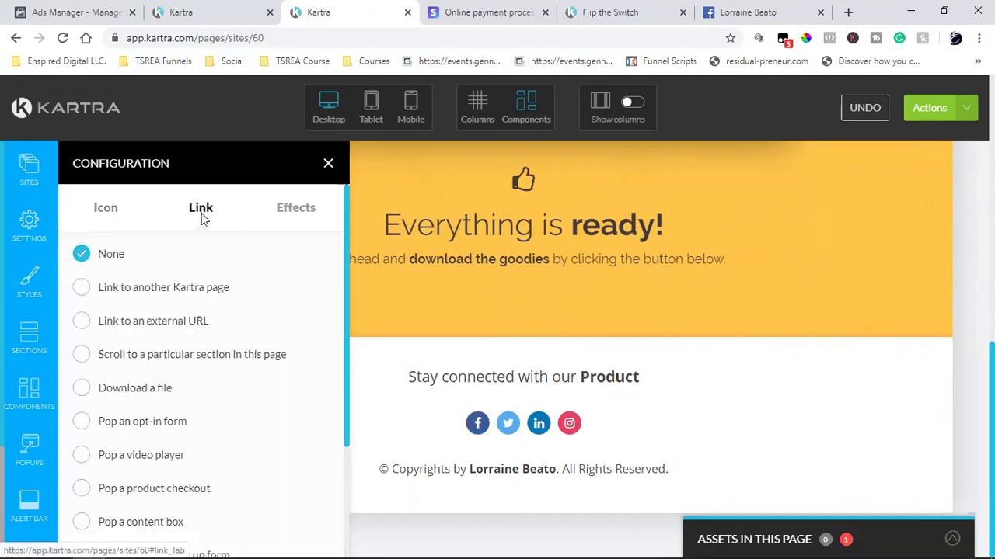
left_click(82, 322)
scroll(199, 329, "down", 3)
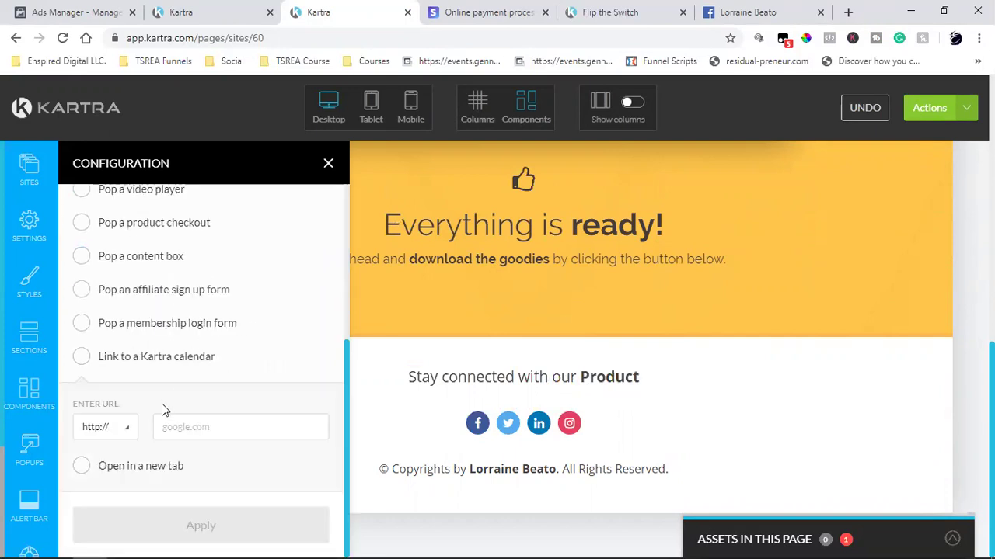
left_click(220, 426)
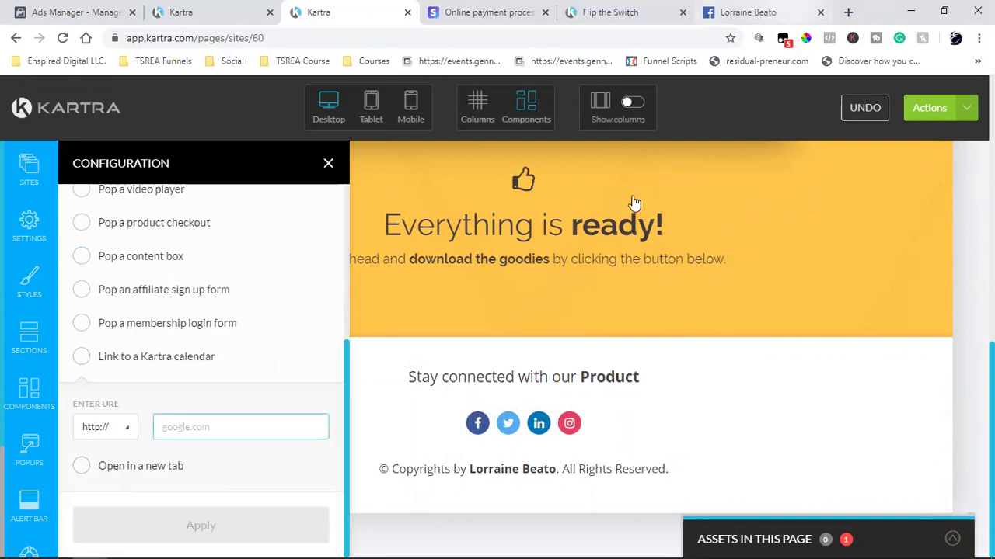
- Copy the business's Facebook page address from the Facebook tab
key("ctrl+9")
left_click(309, 292)
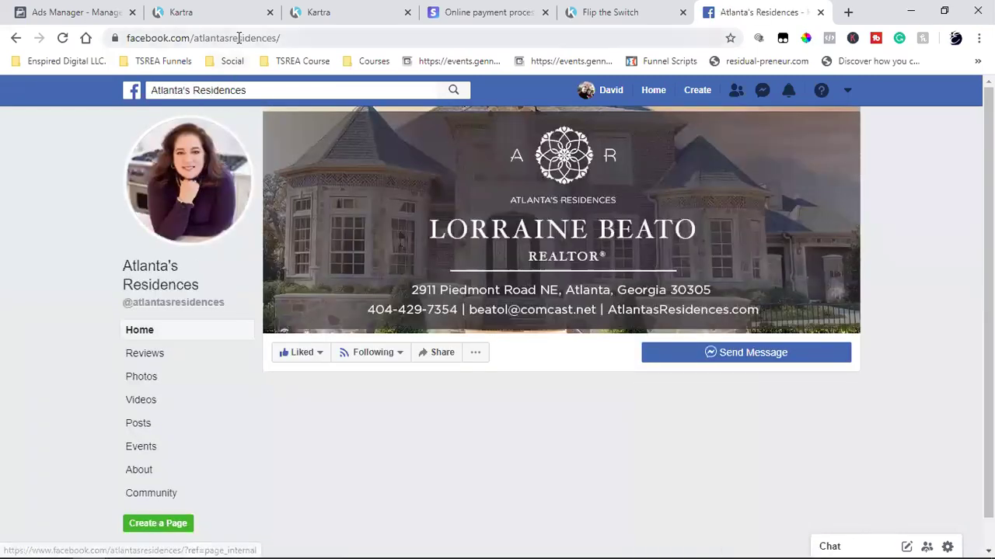
left_click(238, 37)
right_click(239, 37)
left_click(270, 123)
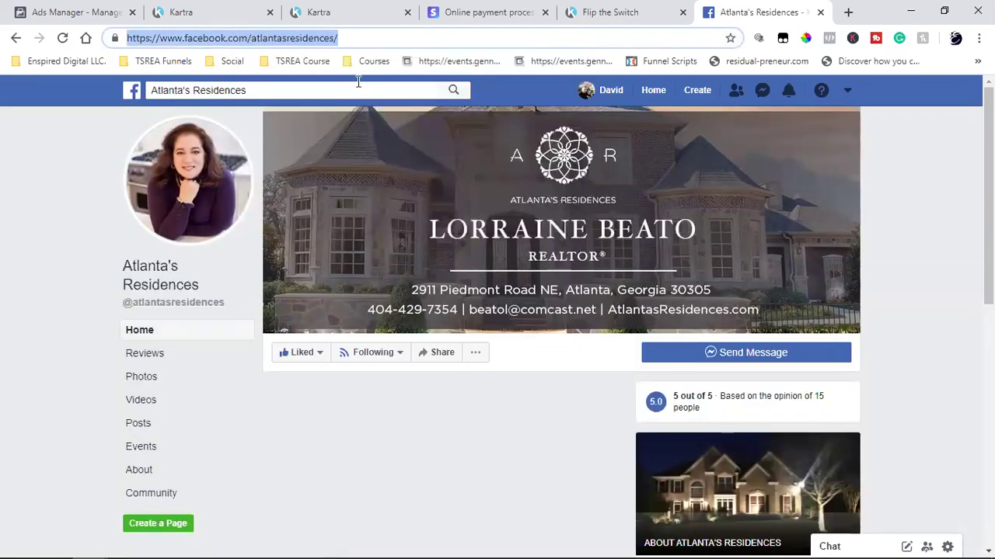
- Paste the Facebook page URL as the icon link, opening in a new tab, and apply
left_click(223, 9)
left_click(314, 13)
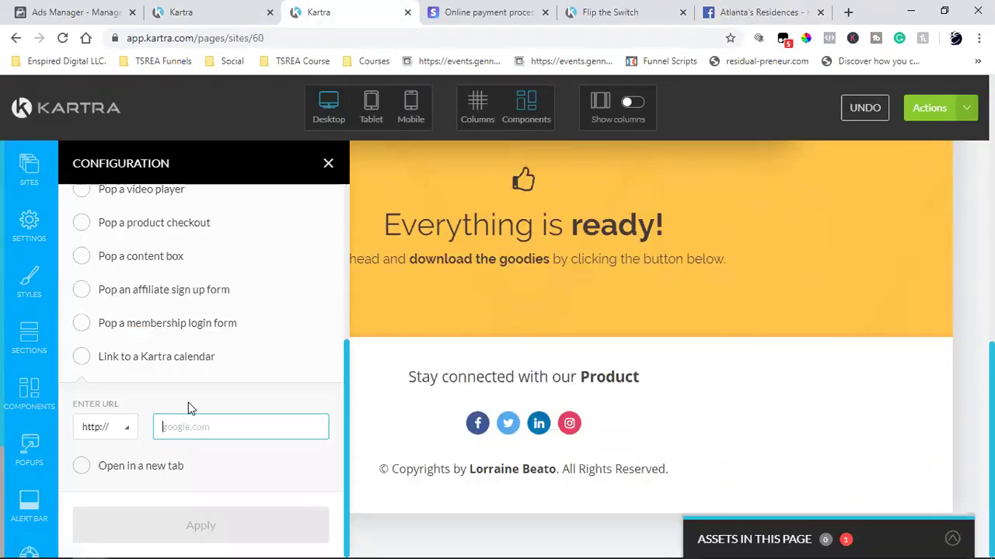
key("ctrl+v")
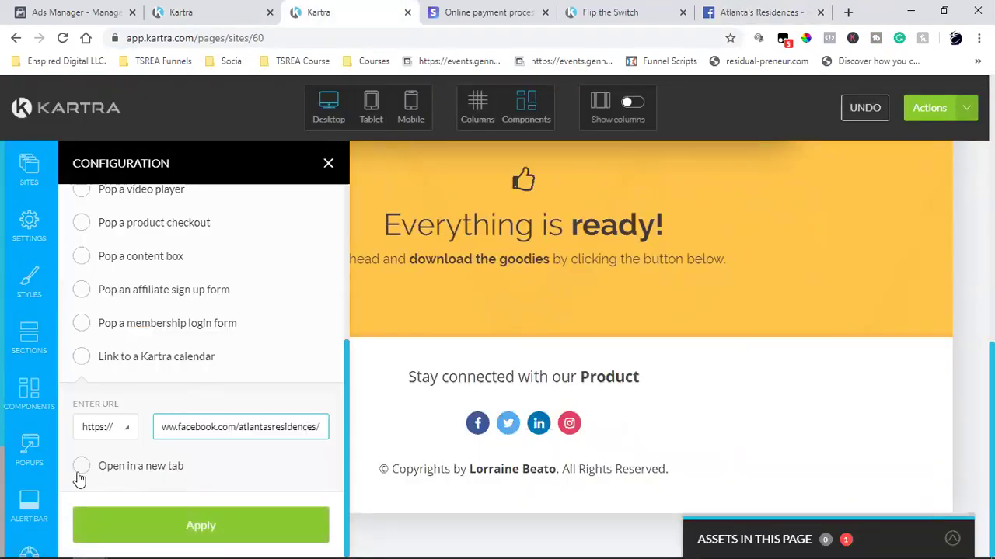
left_click(81, 467)
left_click(178, 526)
mouse_move(508, 421)
left_click(533, 400)
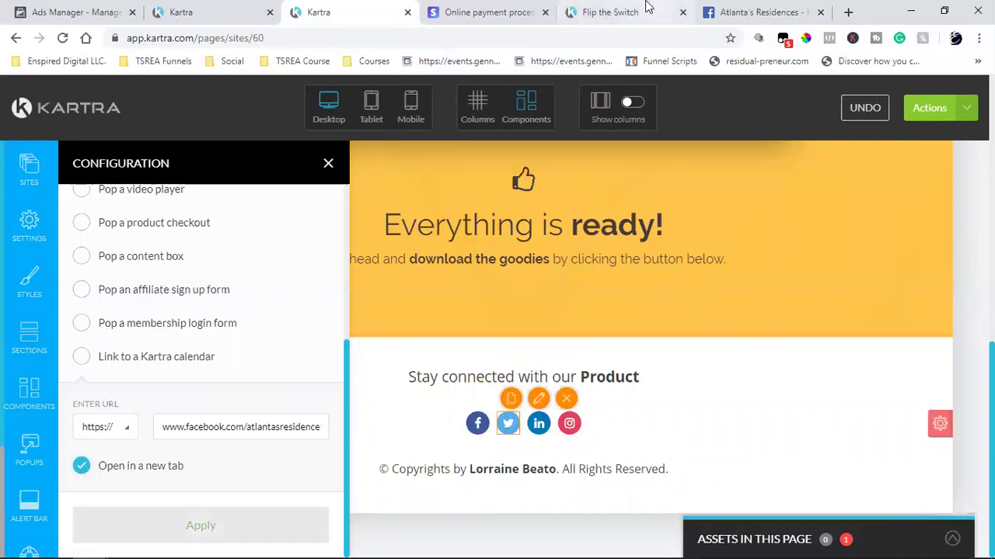
- Open the Twitter profile linked in the owner's Facebook Intro and copy its profile address
left_click(729, 9)
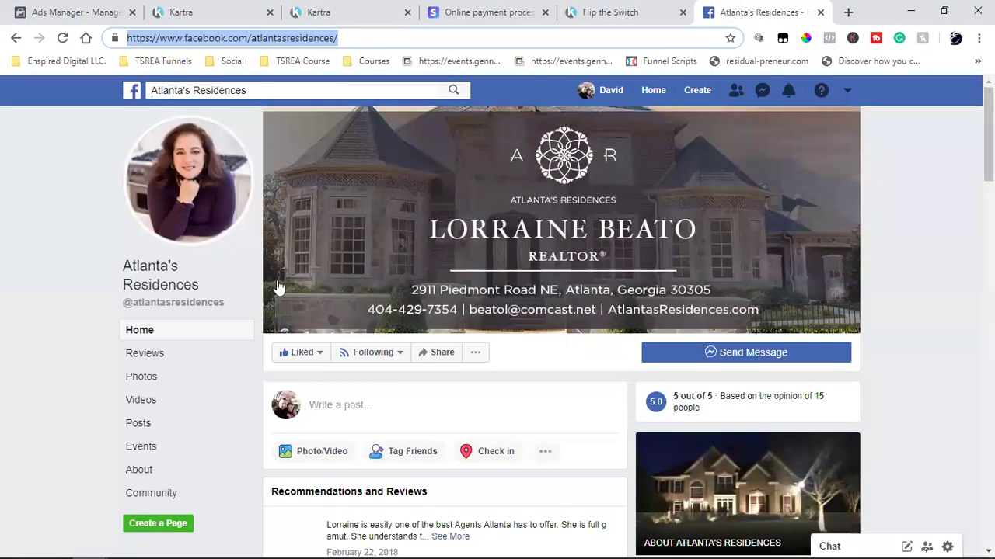
left_click(16, 38)
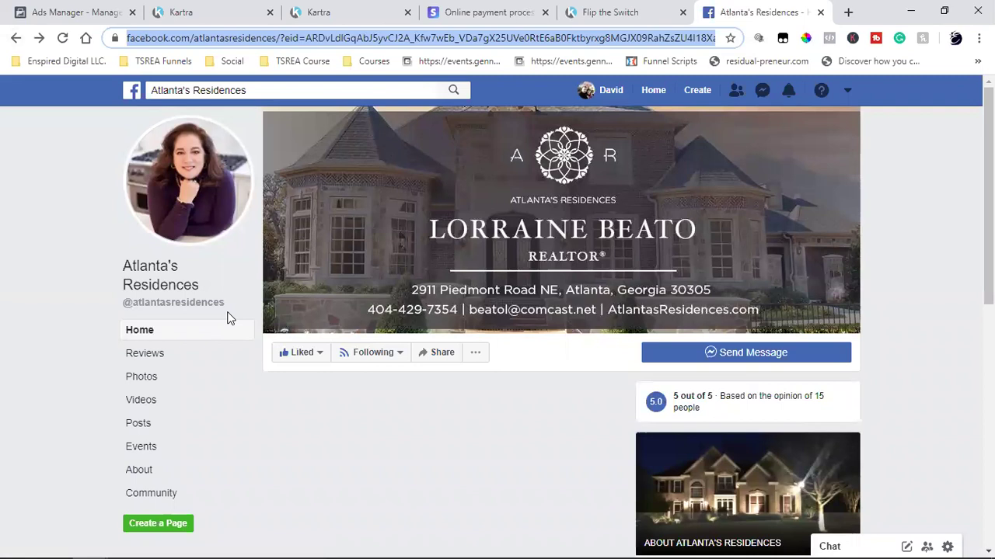
left_click(11, 38)
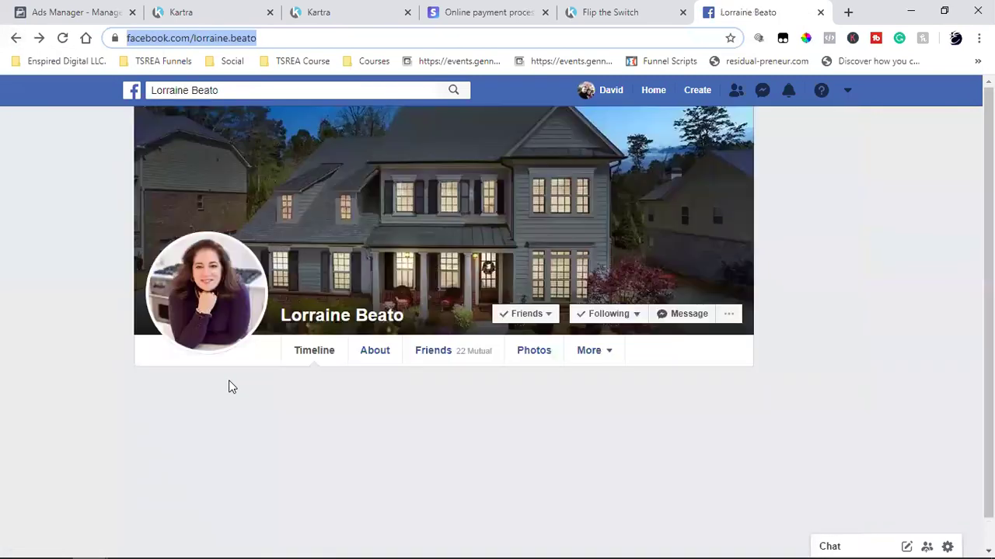
scroll(229, 387, "down", 2)
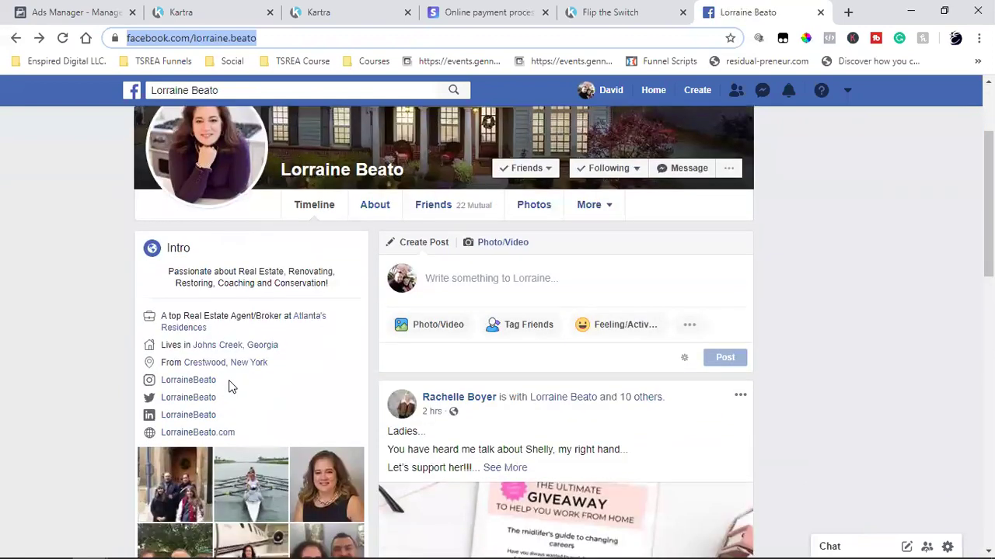
left_click(195, 407)
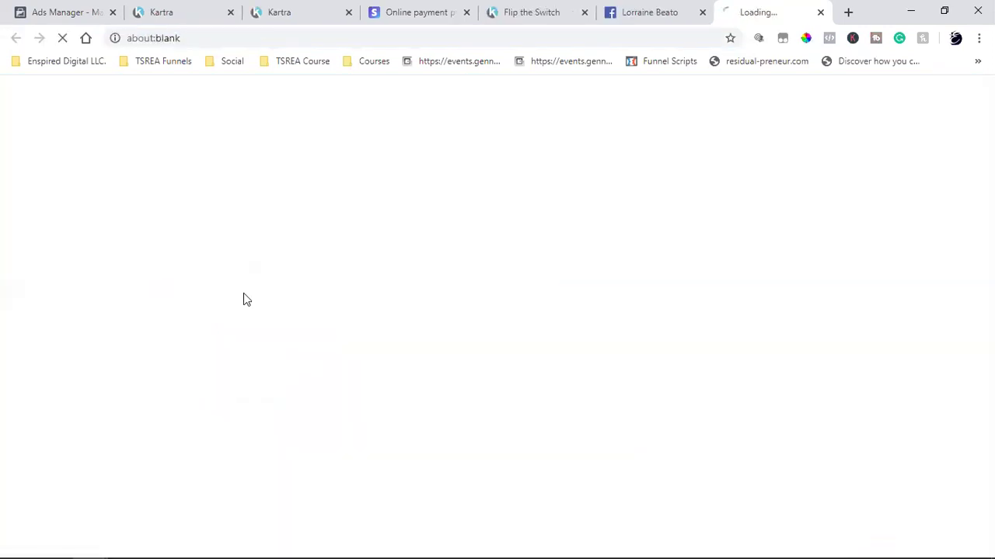
triple_click(238, 38)
left_click(279, 38)
left_click_drag(278, 38, 171, 36)
right_click(175, 39)
left_click(220, 119)
left_click(281, 12)
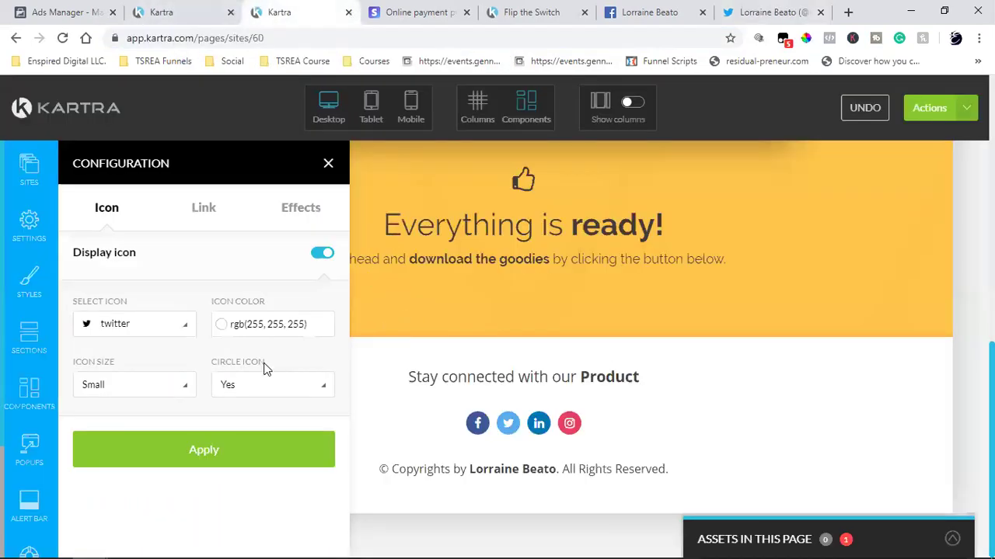
- Link the footer Twitter icon to the copied Twitter profile URL, opening in a new tab
left_click(204, 208)
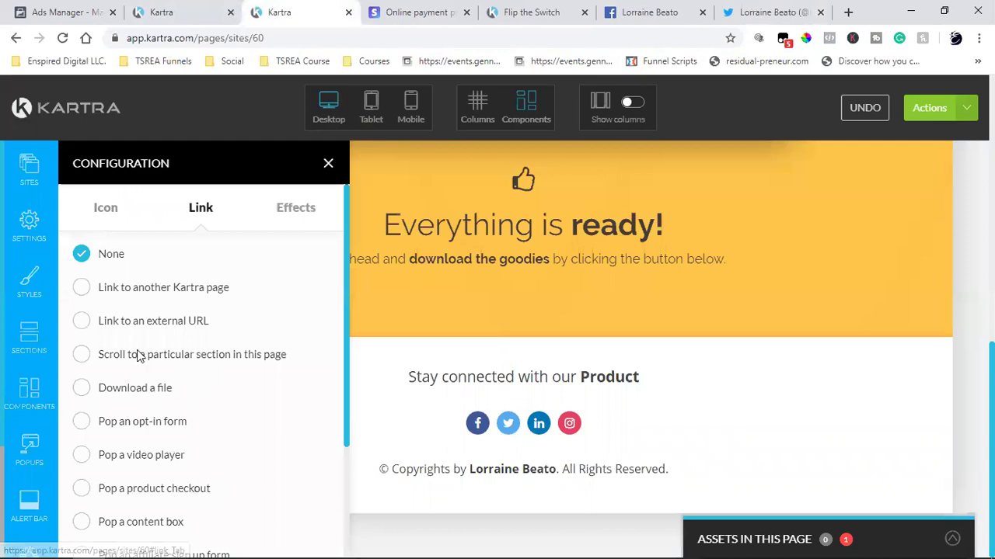
left_click(91, 325)
scroll(195, 326, "down", 4)
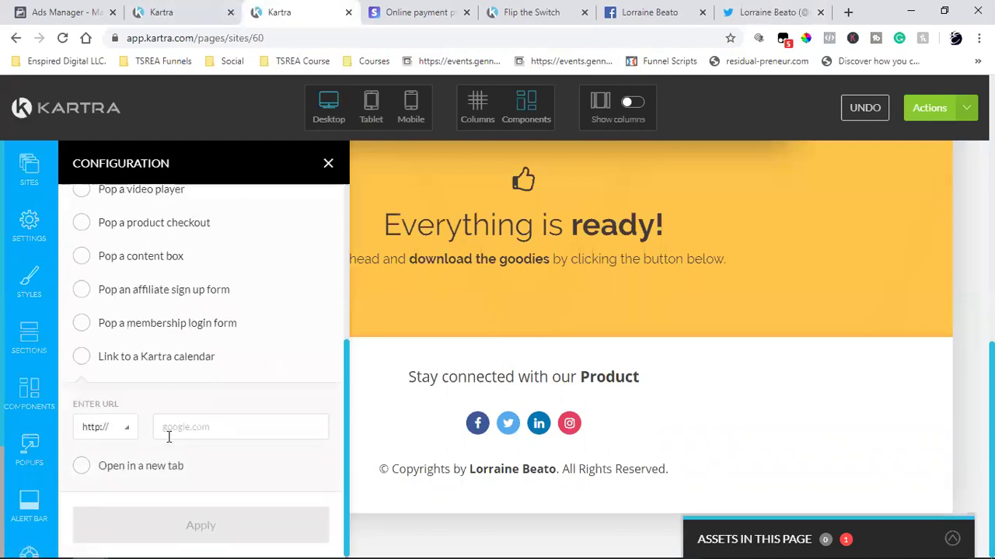
key("ctrl+v")
left_click(82, 466)
left_click(215, 515)
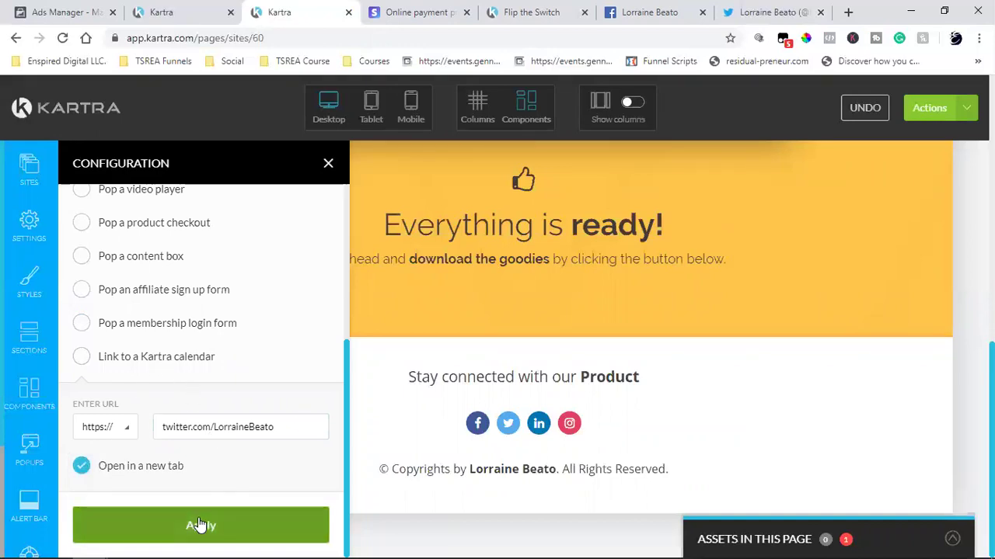
- Search LinkedIn for the realtor by name and open her profile
left_click(645, 11)
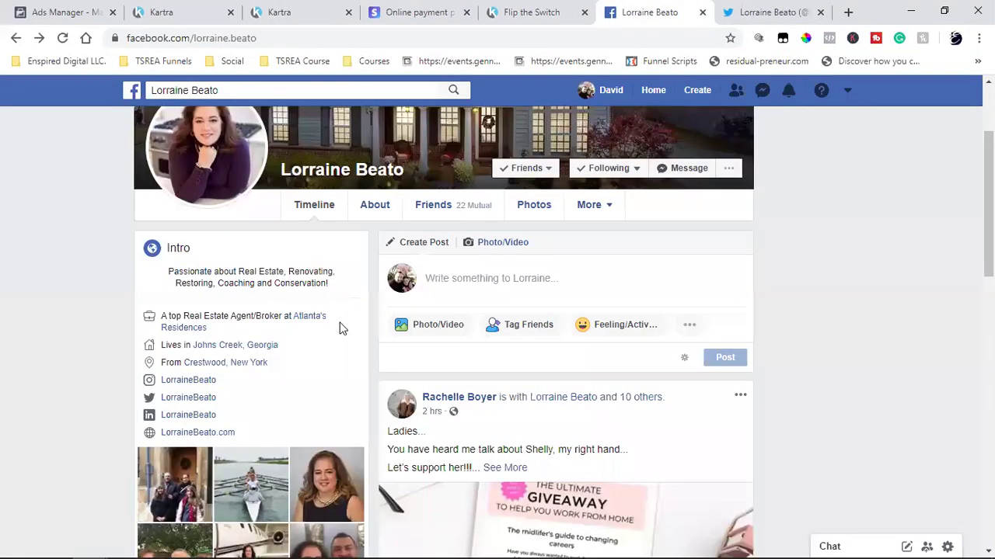
left_click(188, 418)
left_click(272, 43)
left_click(282, 38)
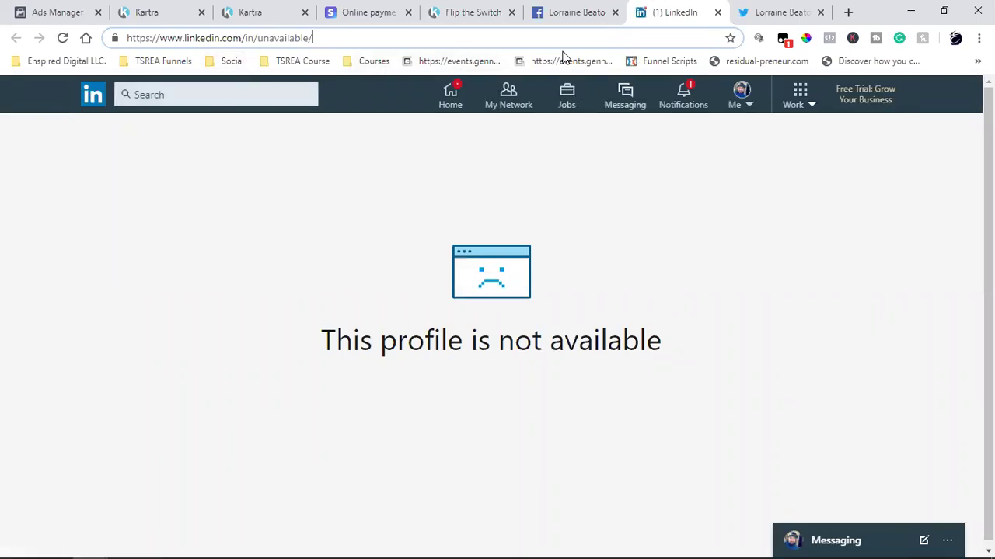
left_click(241, 92)
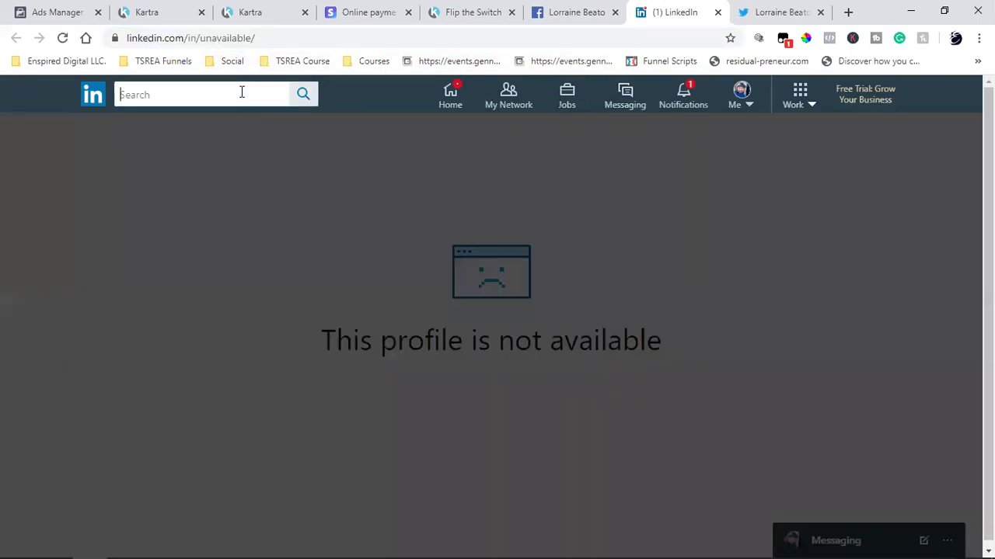
type("lorrain")
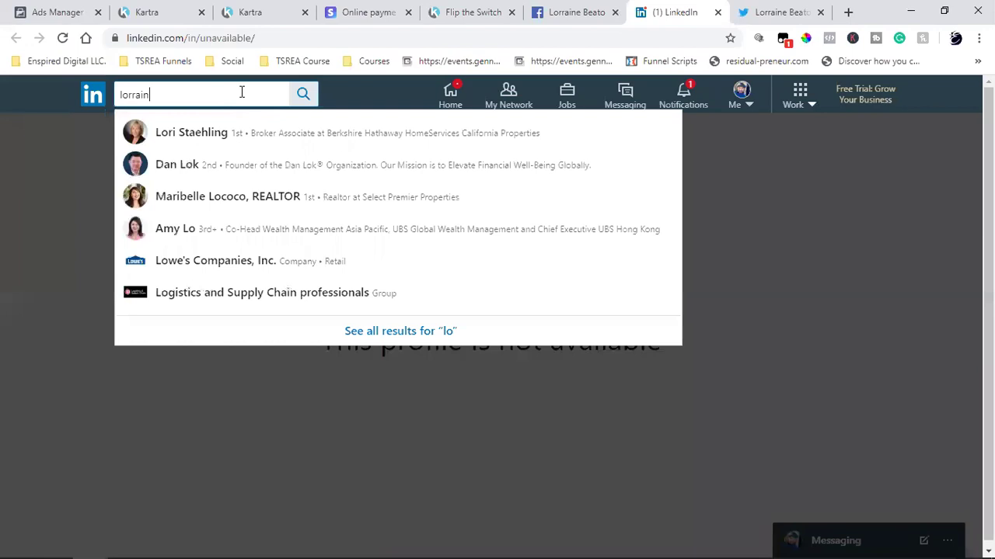
left_click(194, 130)
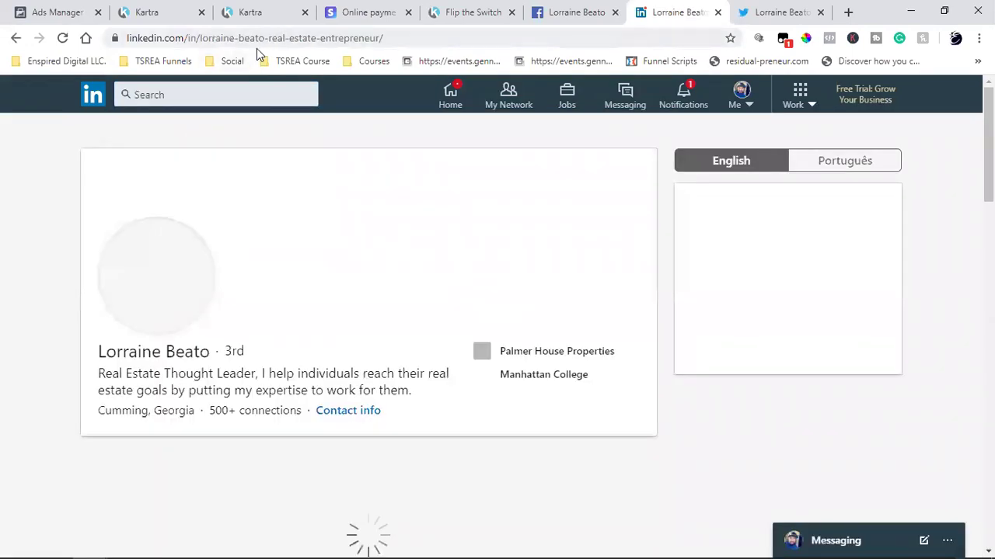
- Copy the LinkedIn profile's web address from the address bar
left_click(275, 40)
left_click(279, 39)
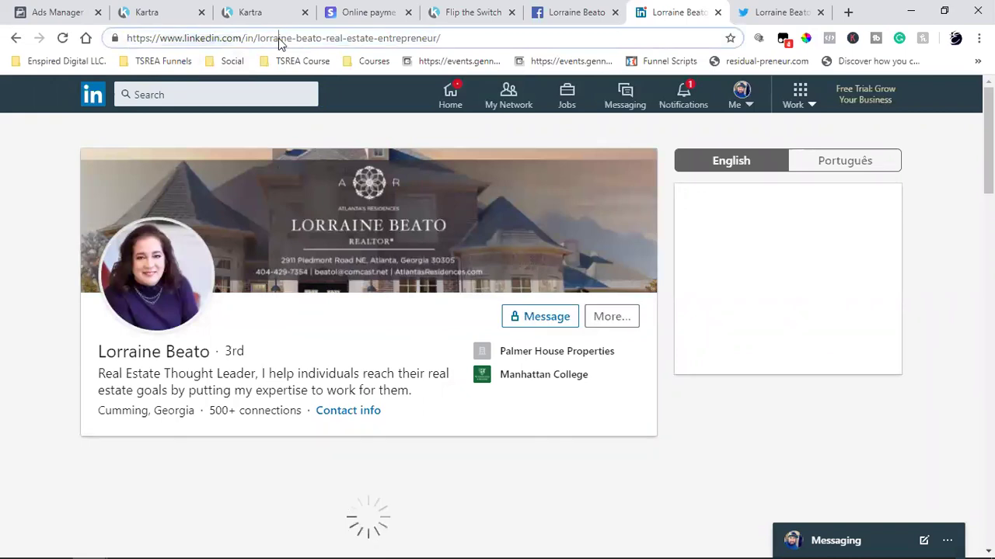
key("ctrl+a")
left_click(269, 38)
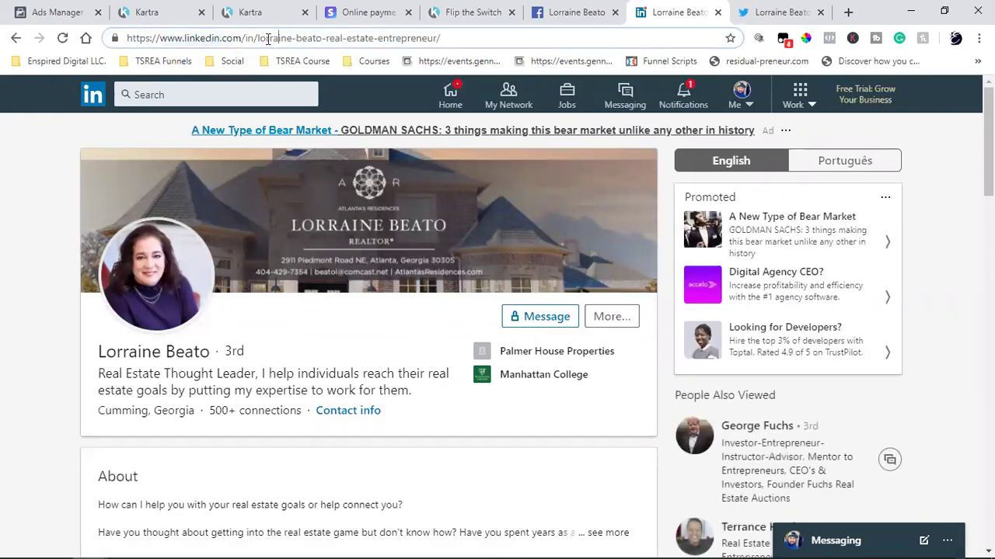
left_click_drag(264, 39, 429, 37)
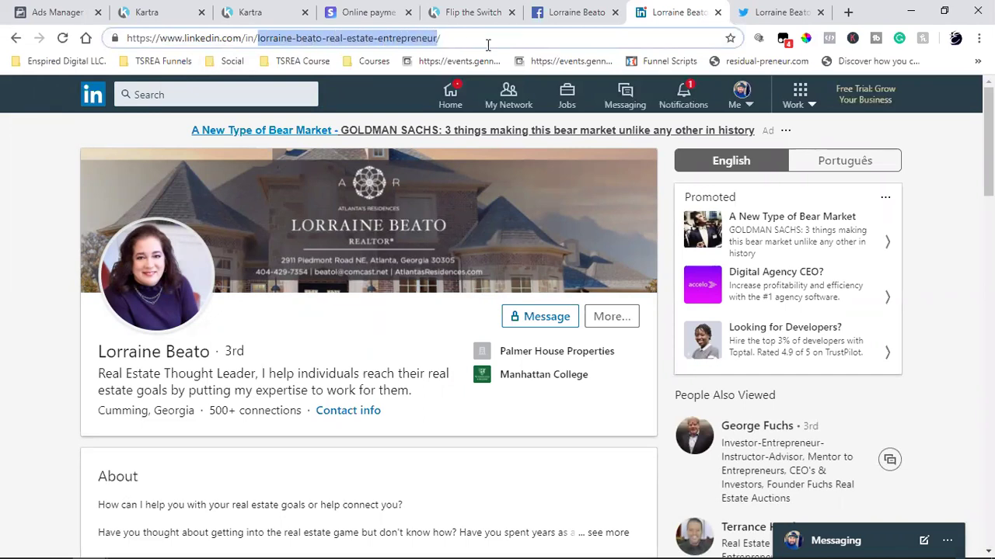
double_click(258, 40)
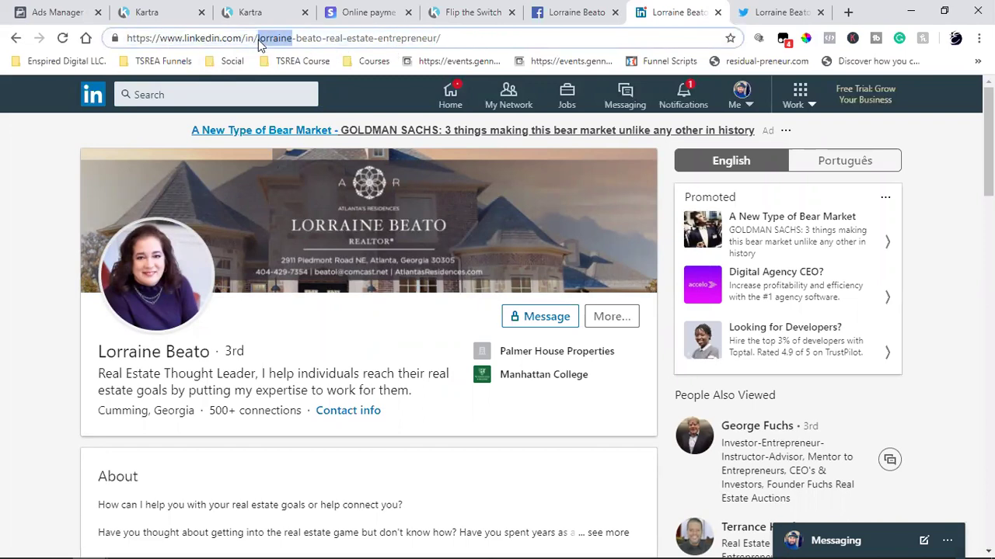
left_click(259, 40)
right_click(260, 38)
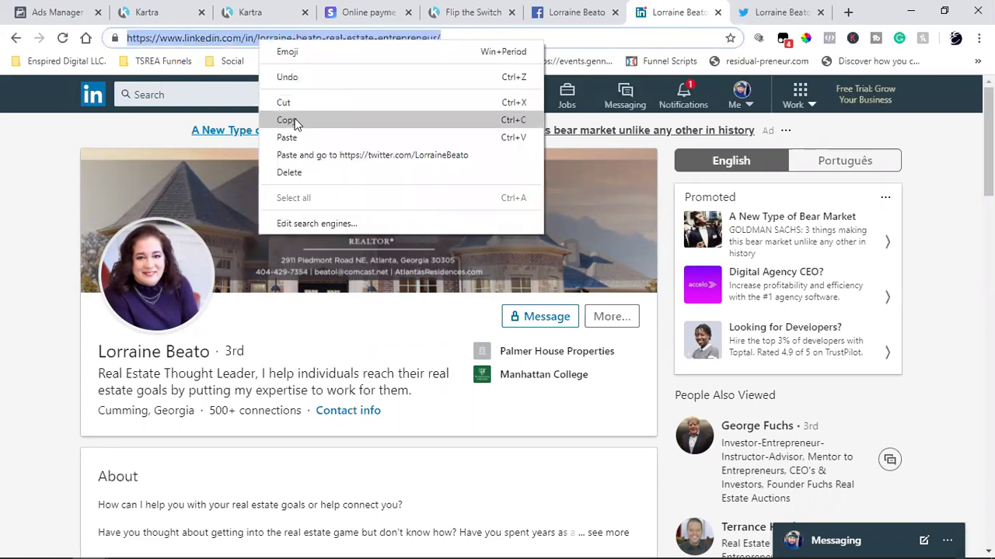
left_click(295, 119)
left_click(250, 13)
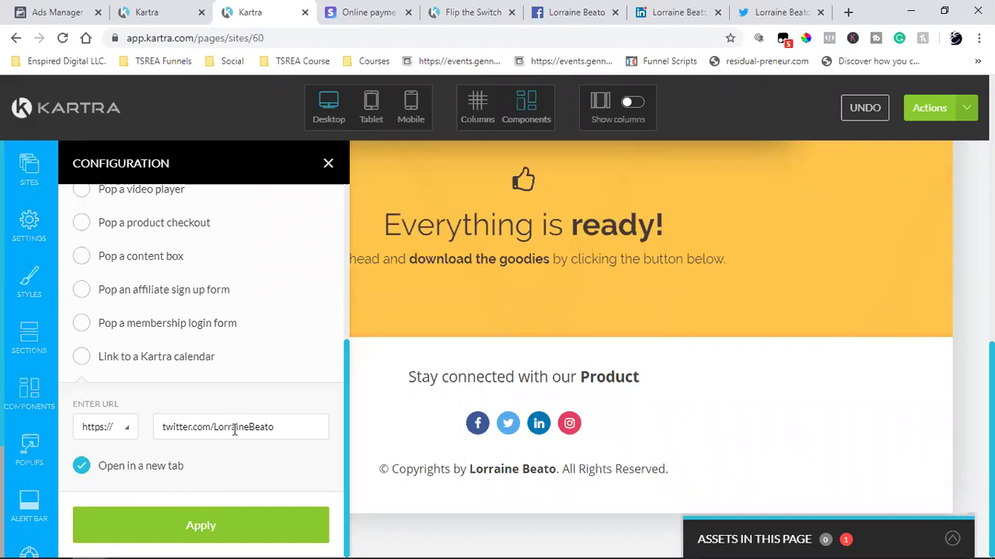
- Replace the icon's Twitter link with the LinkedIn profile address and apply it
triple_click(235, 430)
key("ctrl+v")
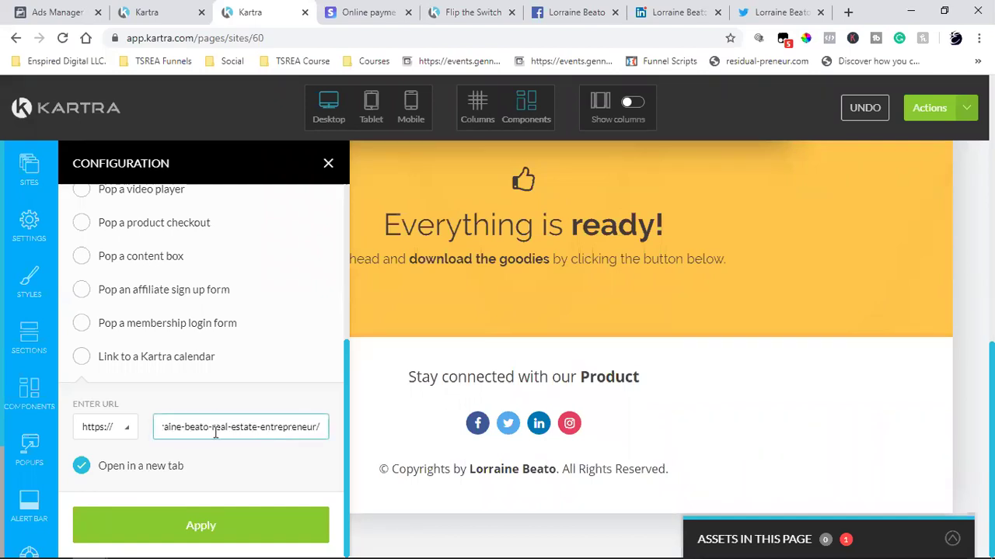
left_click(124, 519)
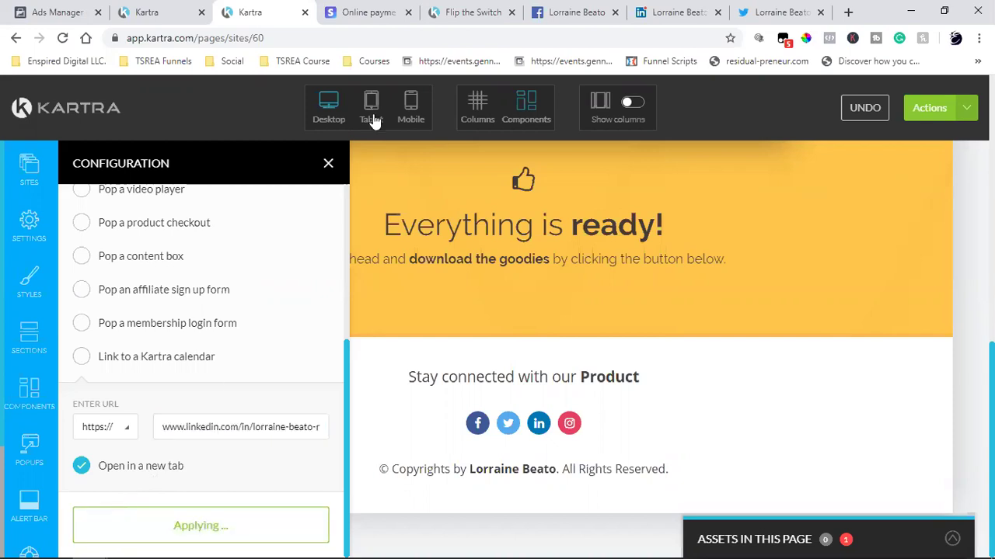
left_click(541, 14)
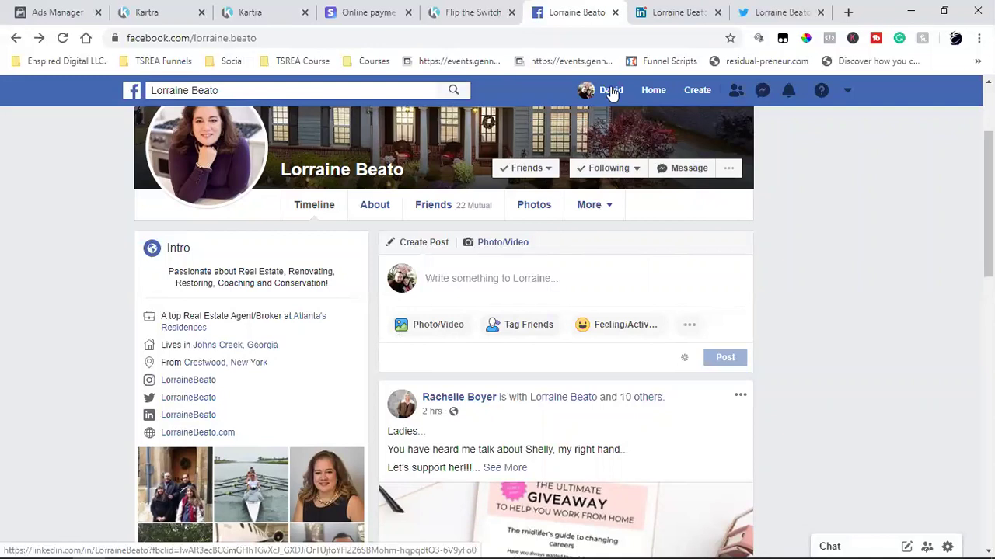
- Recheck the LinkedIn profile address in the browser's address bar
left_click(659, 11)
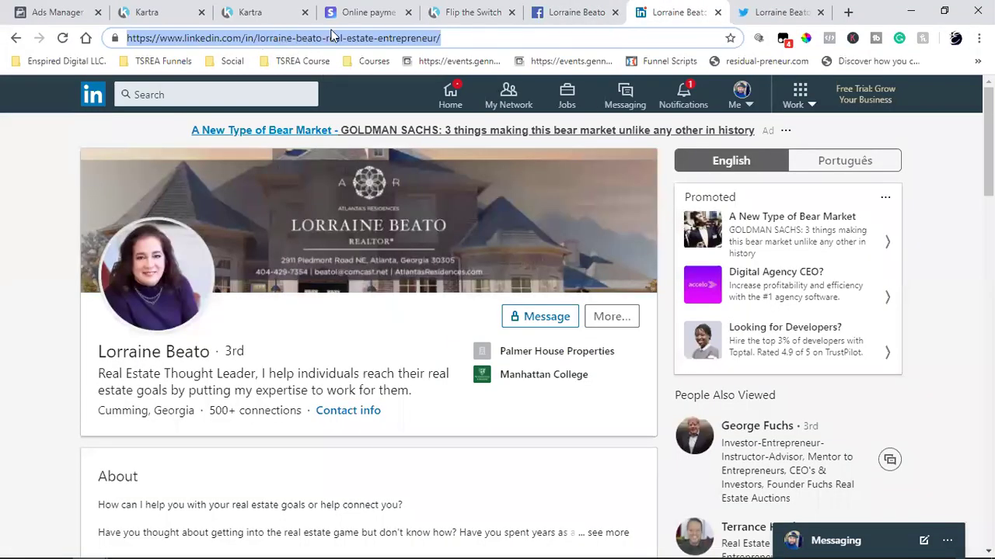
left_click(306, 39)
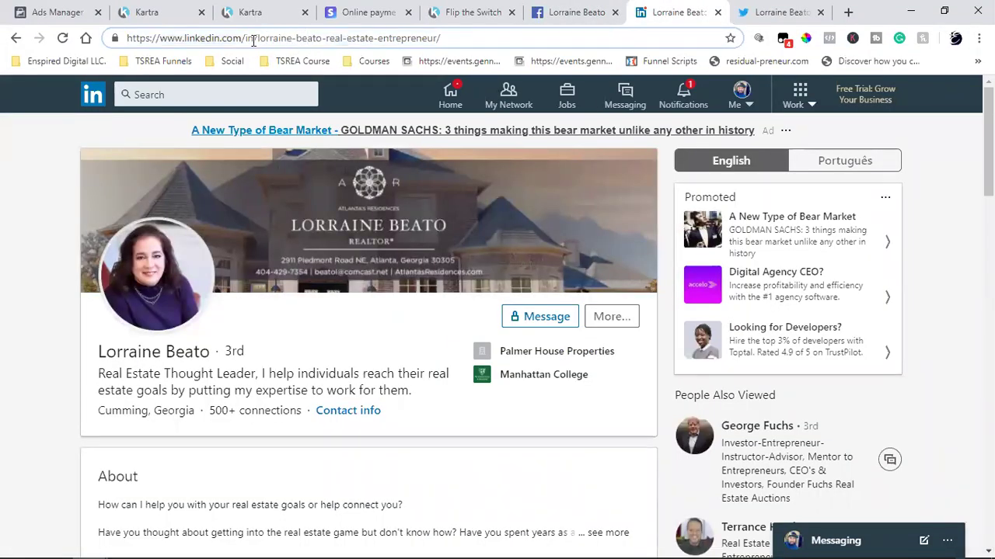
left_click_drag(262, 39, 463, 38)
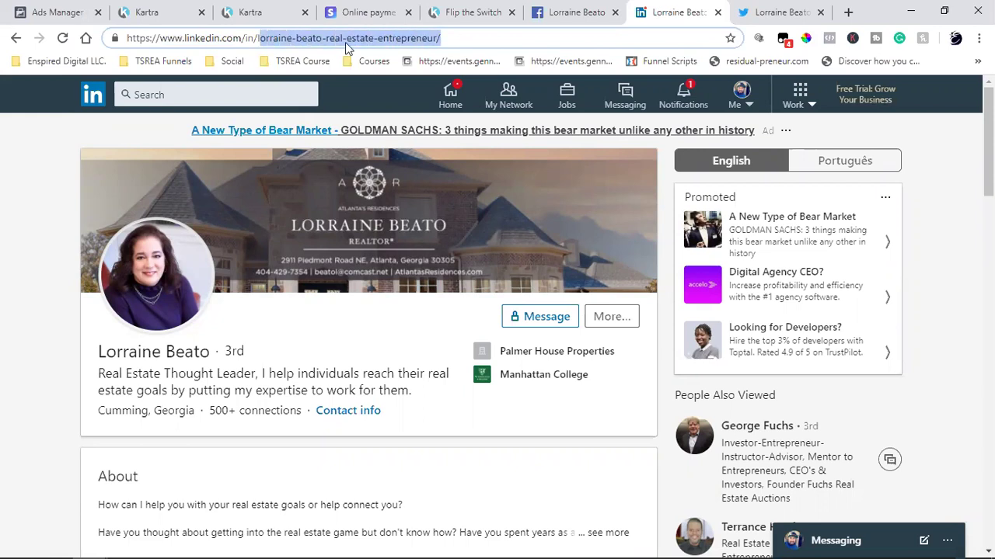
left_click(346, 38)
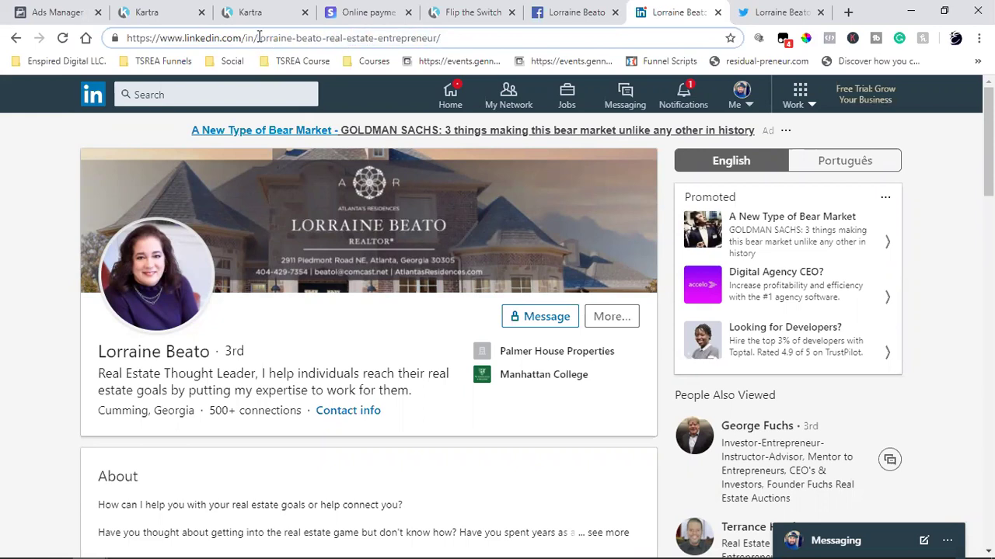
left_click(513, 34, "shift")
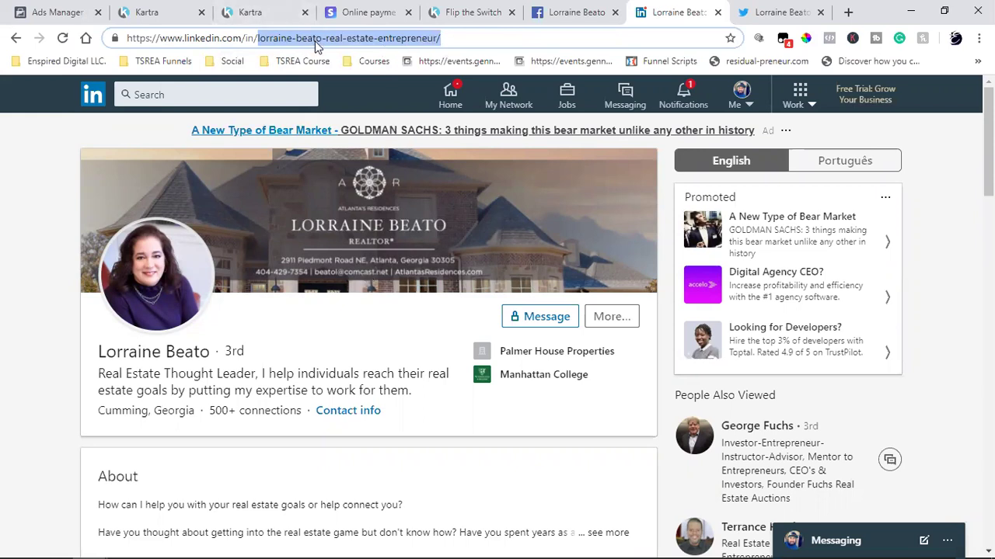
- Glance over the Facebook and Flip the Switch tabs, then reapply the footer icon's link in Kartra
left_click(544, 9)
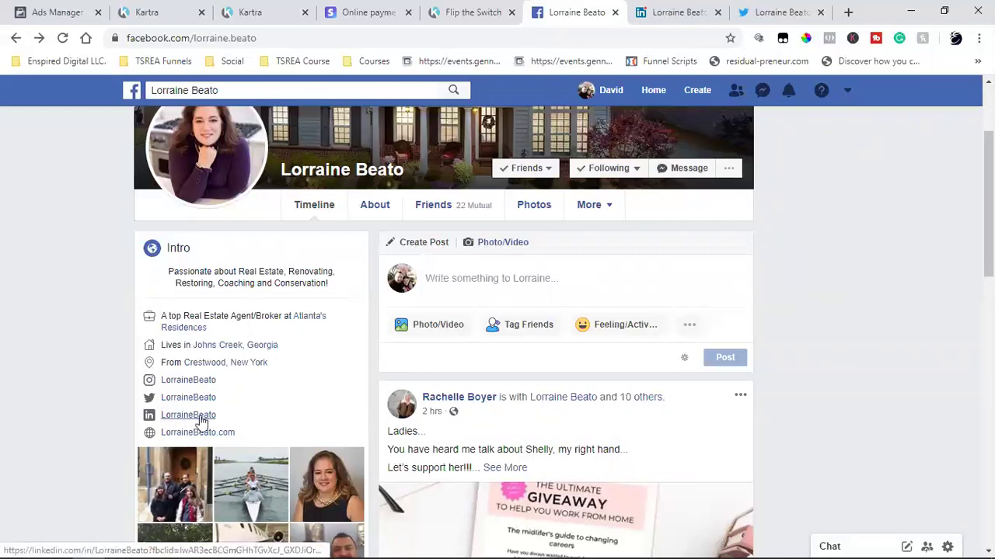
left_click(381, 9)
left_click(458, 9)
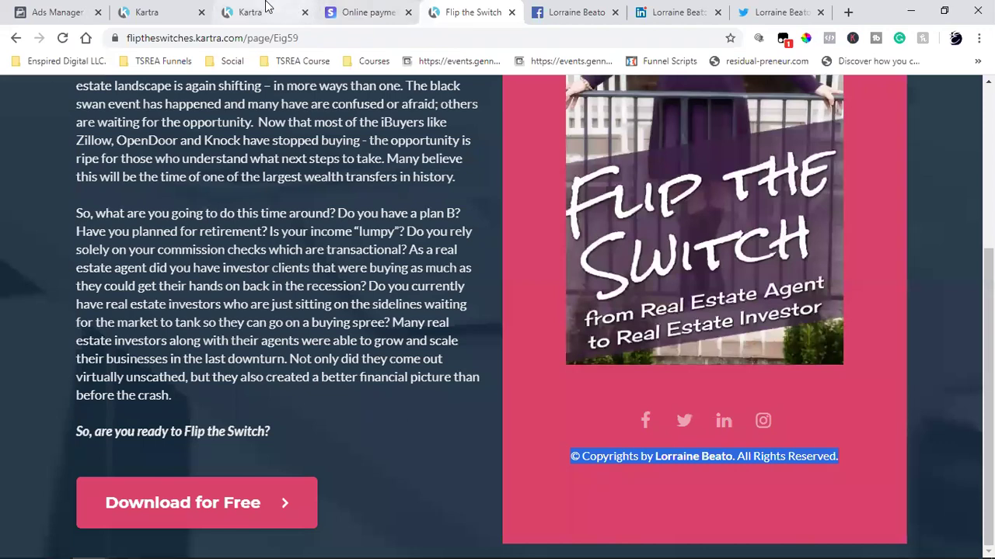
left_click(265, 8)
left_click(198, 533)
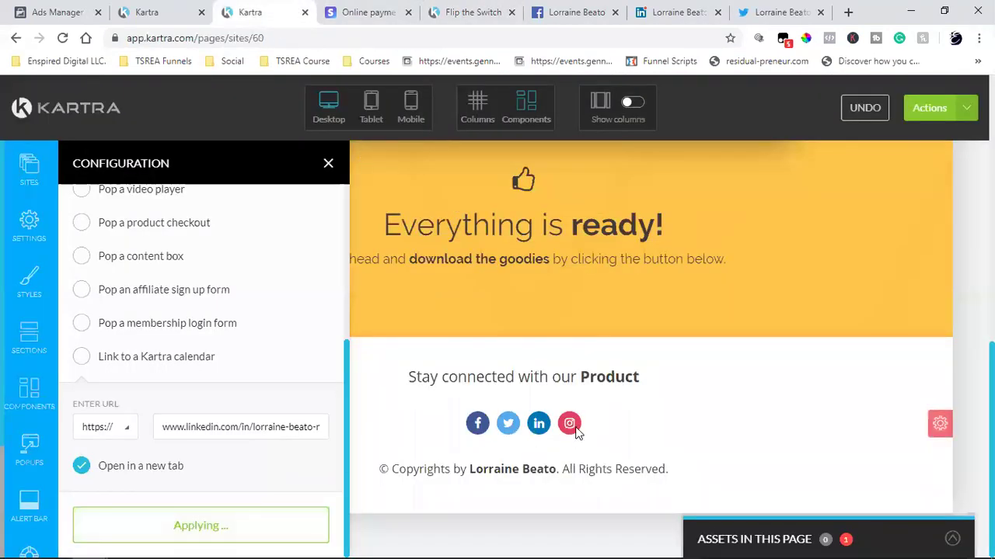
- Open the footer Instagram icon's settings and the owner's Instagram profile linked from Facebook
mouse_move(572, 424)
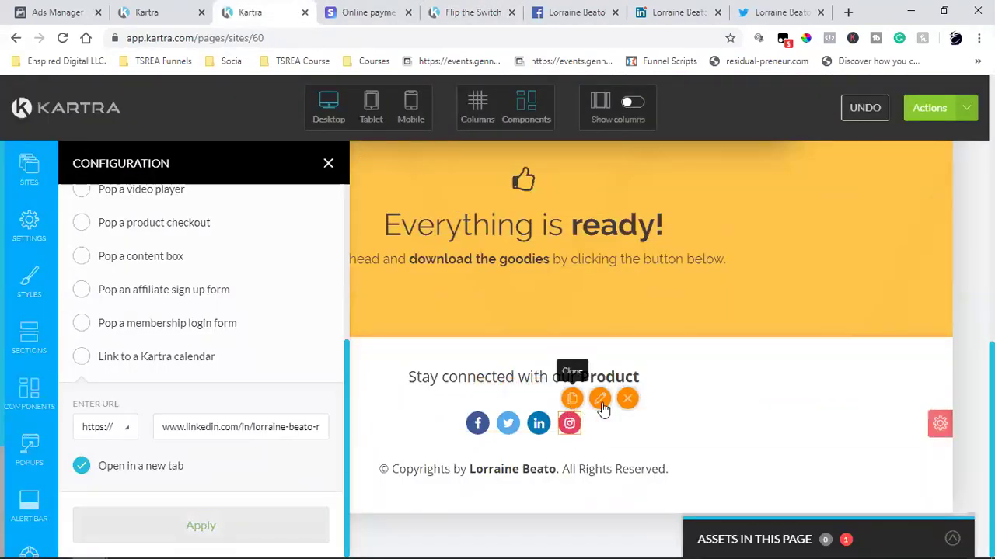
left_click(602, 402)
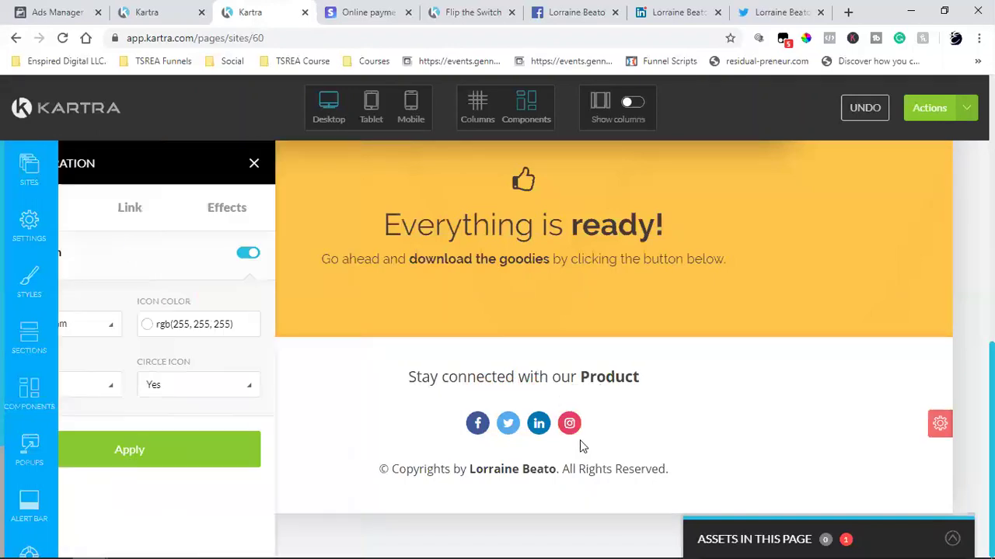
left_click(571, 9)
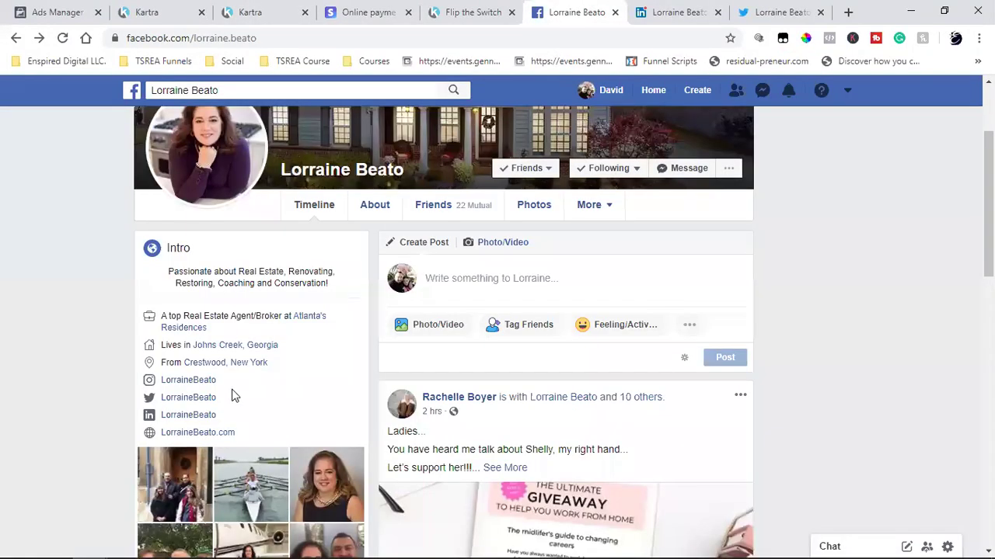
left_click(188, 381)
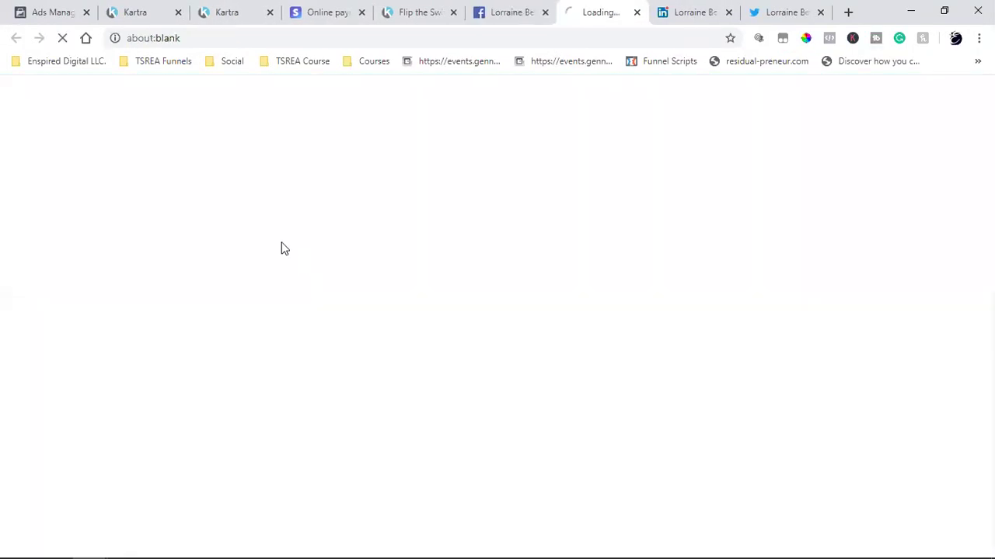
- Copy the Instagram profile's web address
left_click(216, 37)
left_click(287, 37)
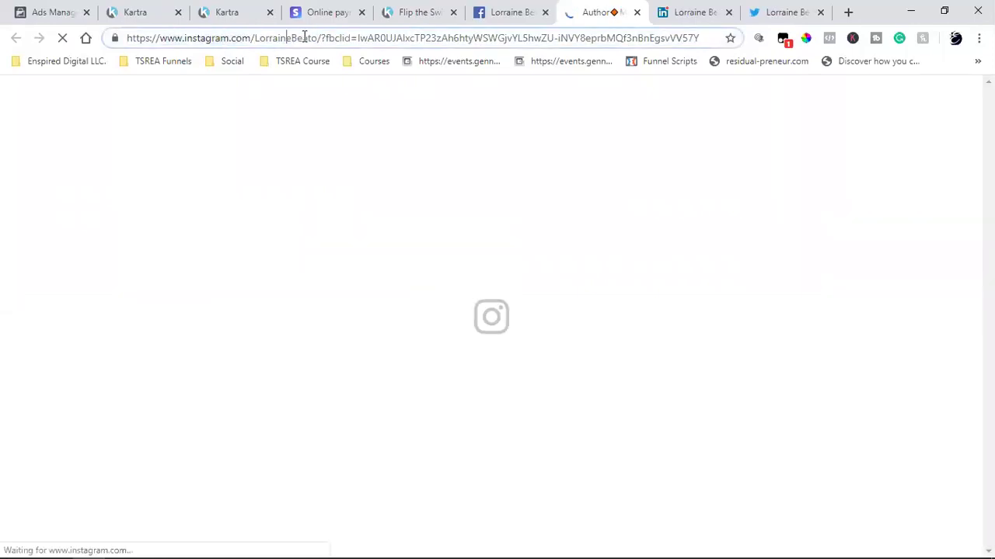
left_click_drag(317, 37, 220, 50)
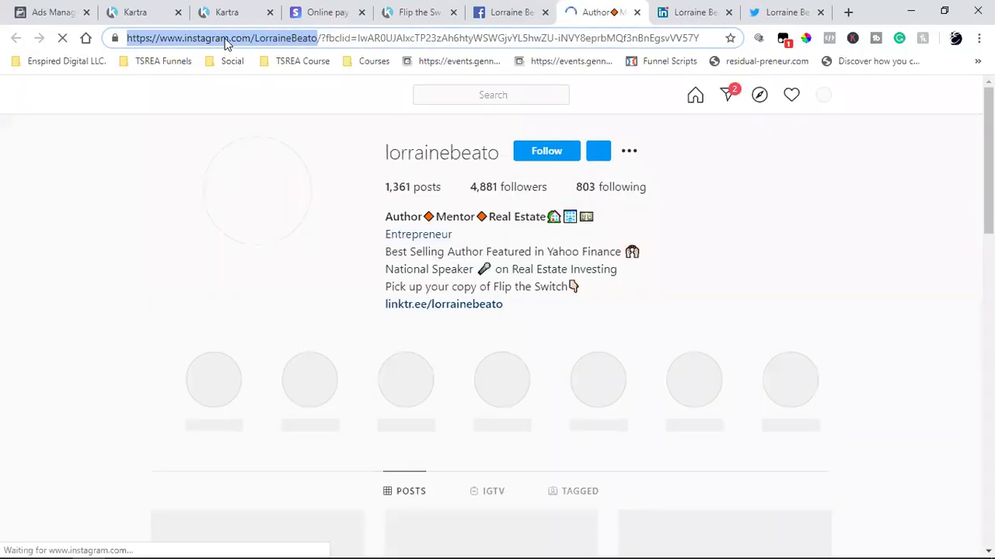
right_click(225, 40)
left_click(261, 120)
- Link the footer Instagram icon to the pasted Instagram profile URL, opening in a new tab
left_click(209, 11)
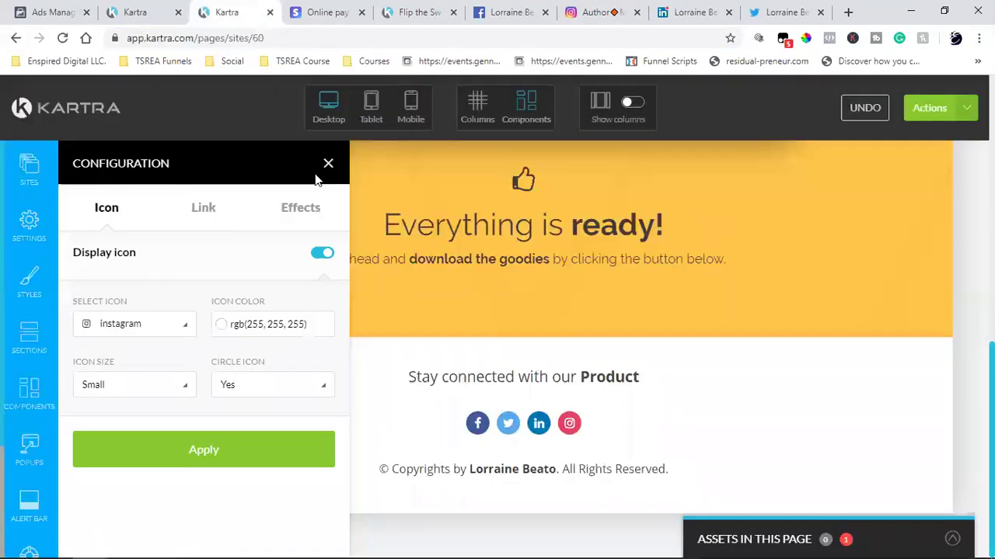
left_click(204, 208)
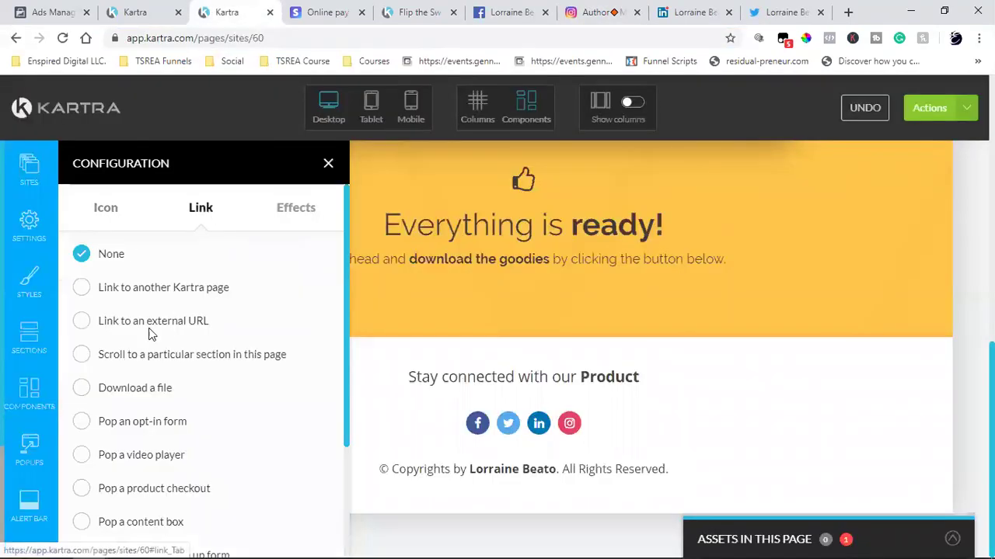
left_click(82, 321)
scroll(202, 388, "down", 3)
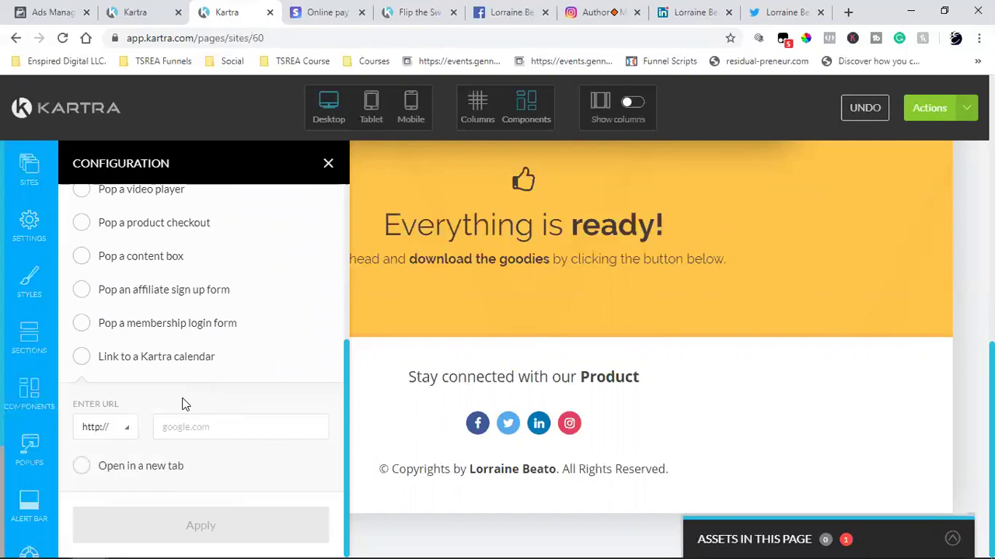
left_click(198, 430)
key("ctrl+v")
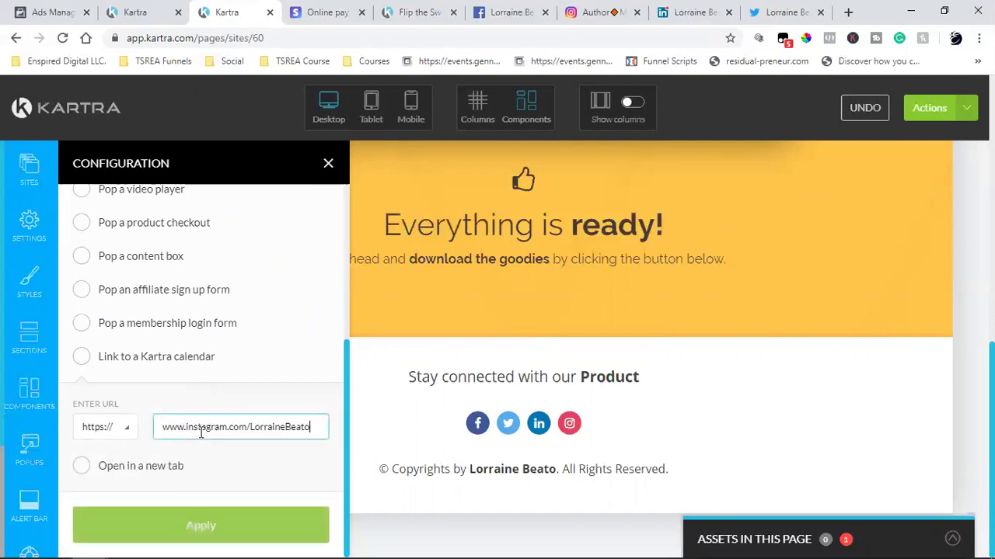
left_click(83, 465)
left_click(210, 527)
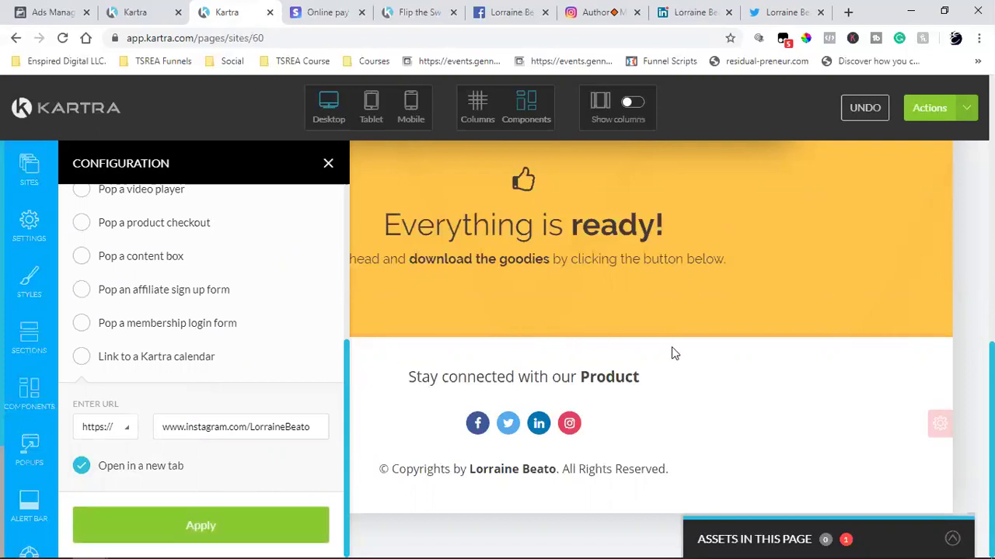
- Save the page progress and start publishing it from the Actions menu
left_click(964, 113)
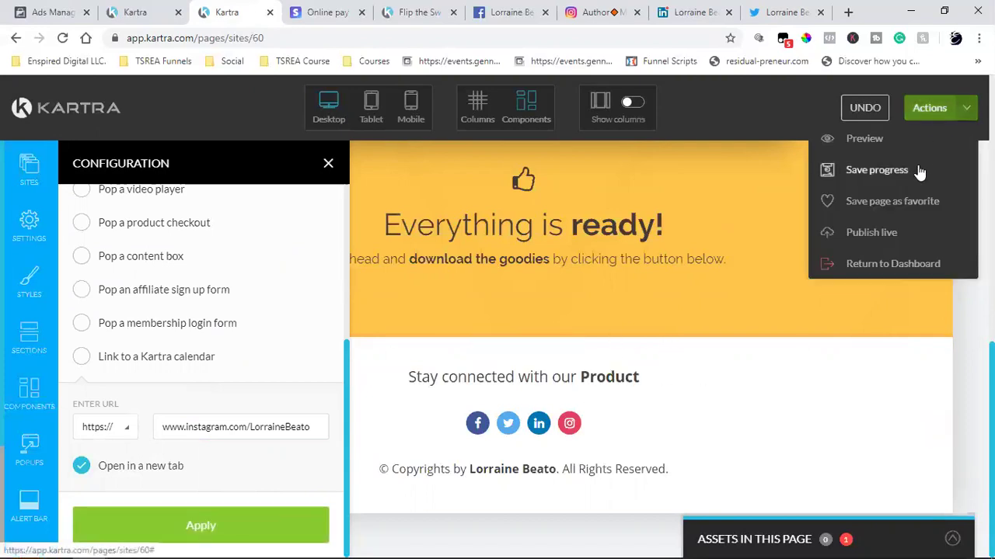
left_click(877, 169)
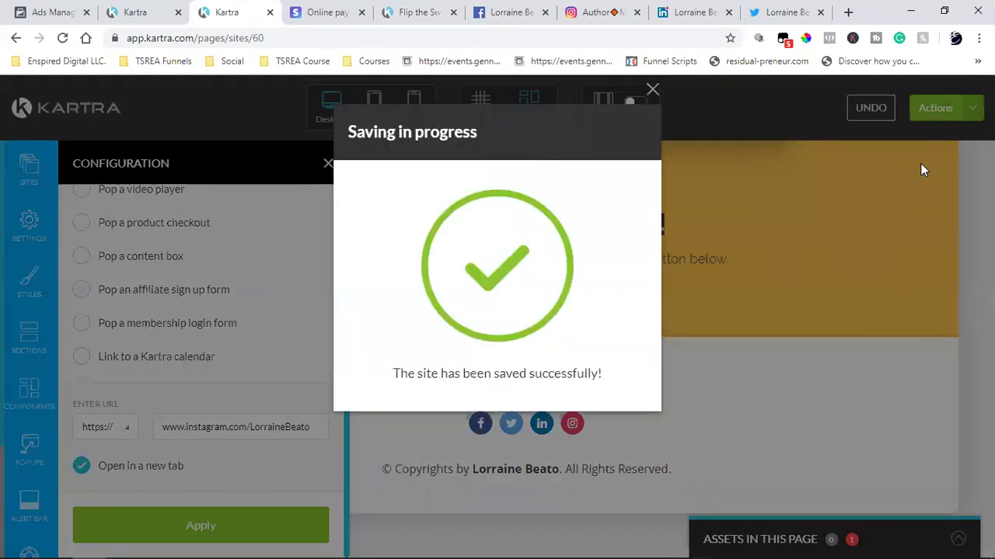
left_click(653, 90)
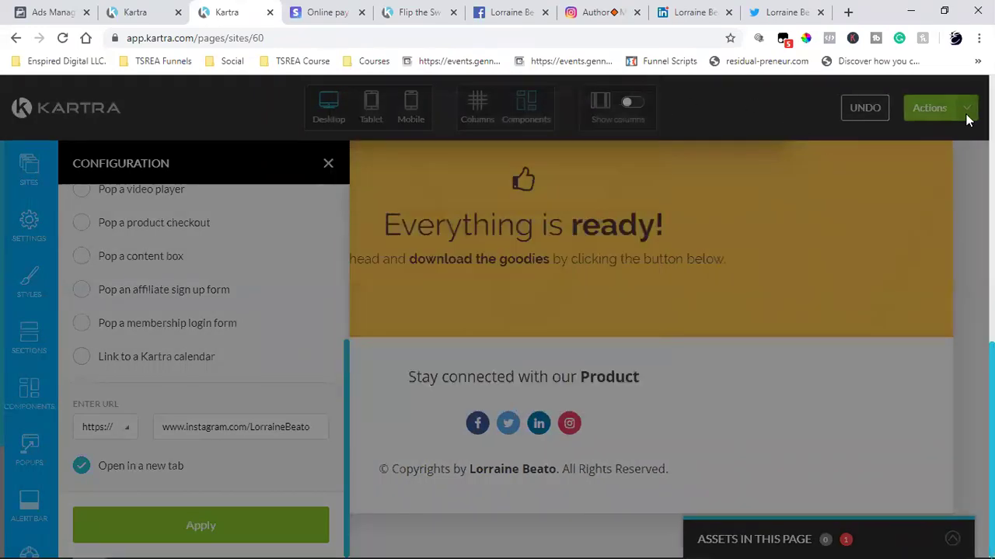
left_click(965, 110)
left_click(881, 232)
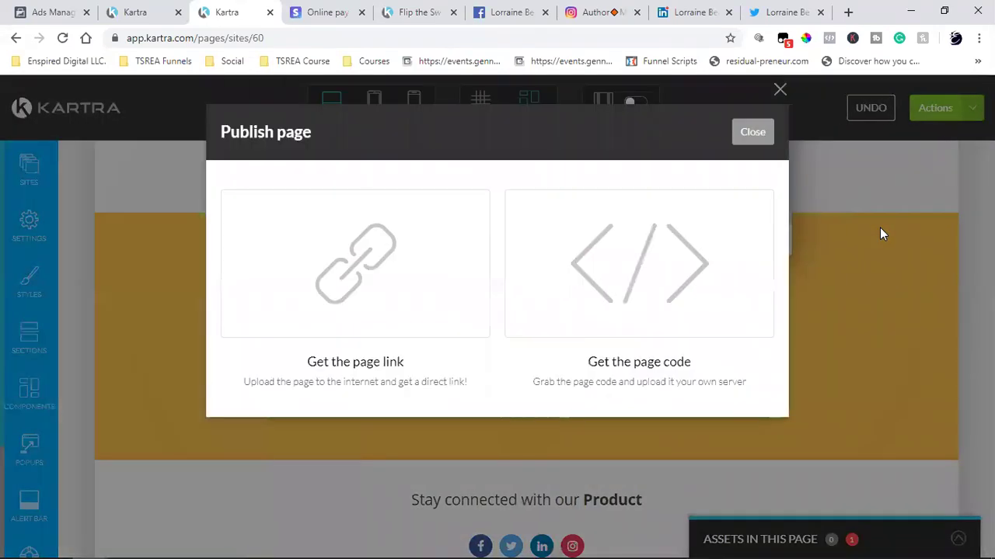
- Select the published page's direct link, close the Twitter, LinkedIn and Instagram tabs, and exit the dialog
left_click(358, 287)
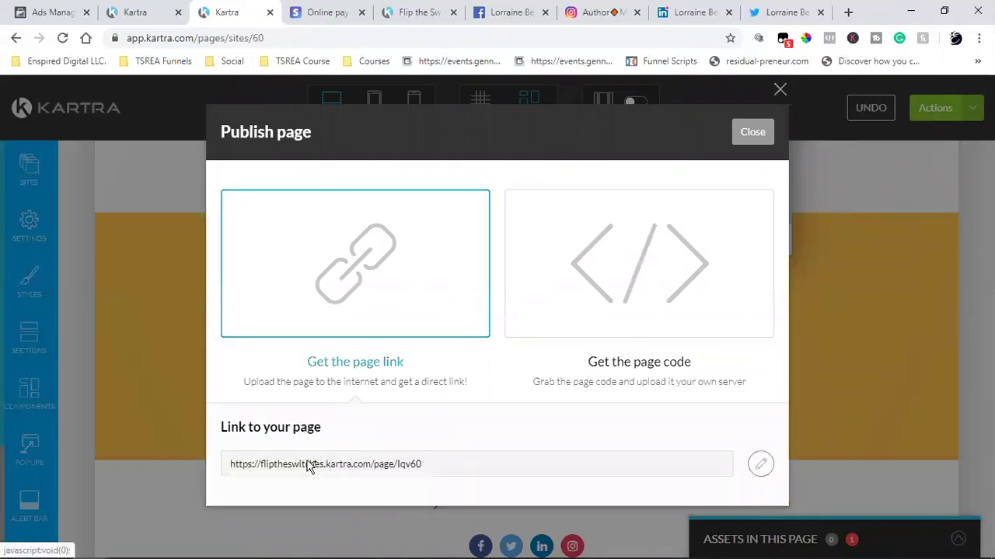
triple_click(296, 465)
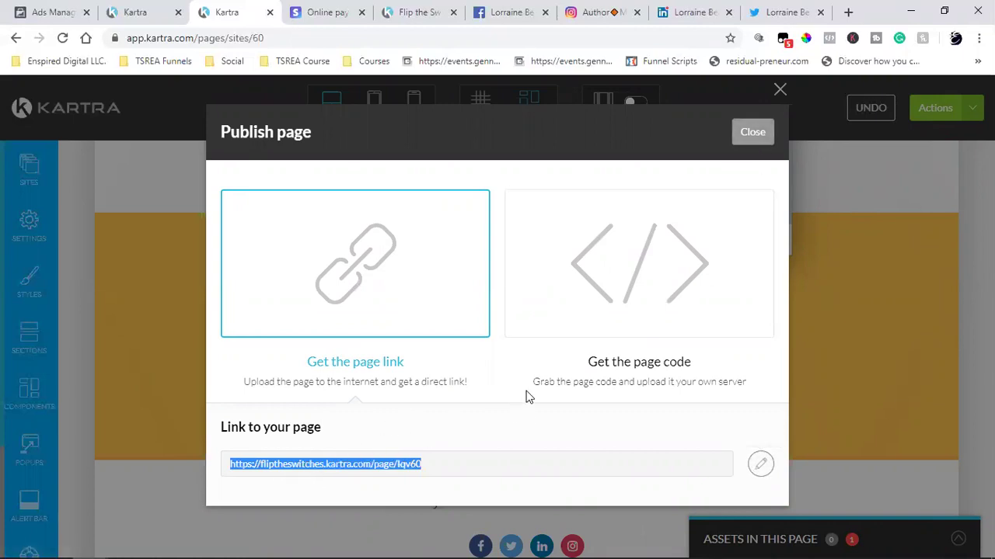
left_click(820, 12)
left_click(821, 12)
left_click(821, 13)
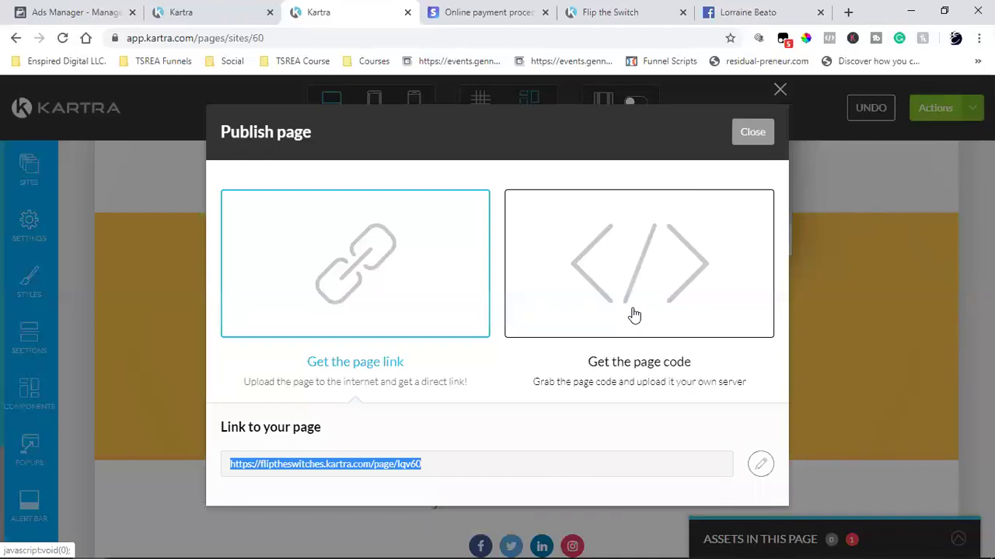
left_click(751, 134)
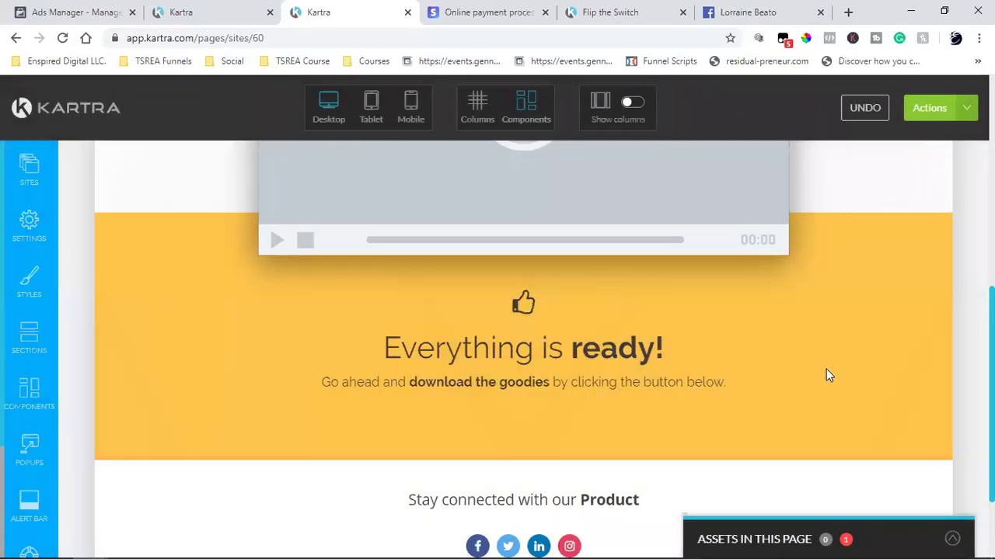
- Clear the social icons out of the header and switch the builder to Columns mode
scroll(826, 375, "down", 2)
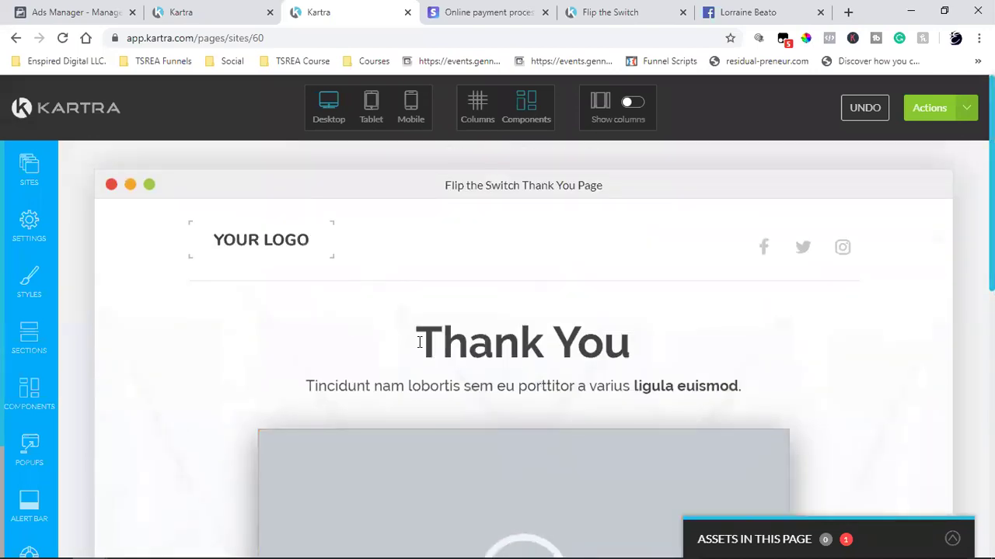
mouse_move(572, 394)
mouse_move(268, 243)
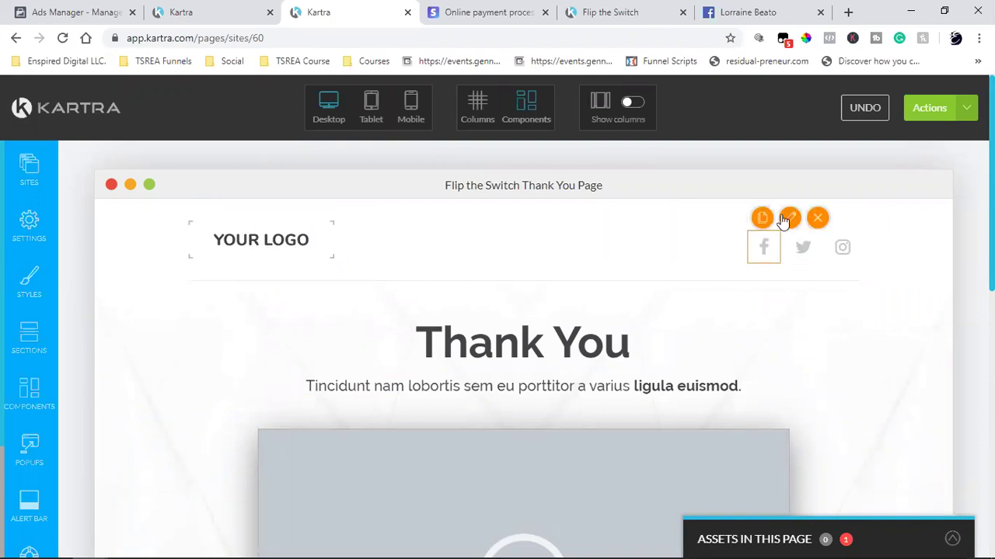
mouse_move(818, 240)
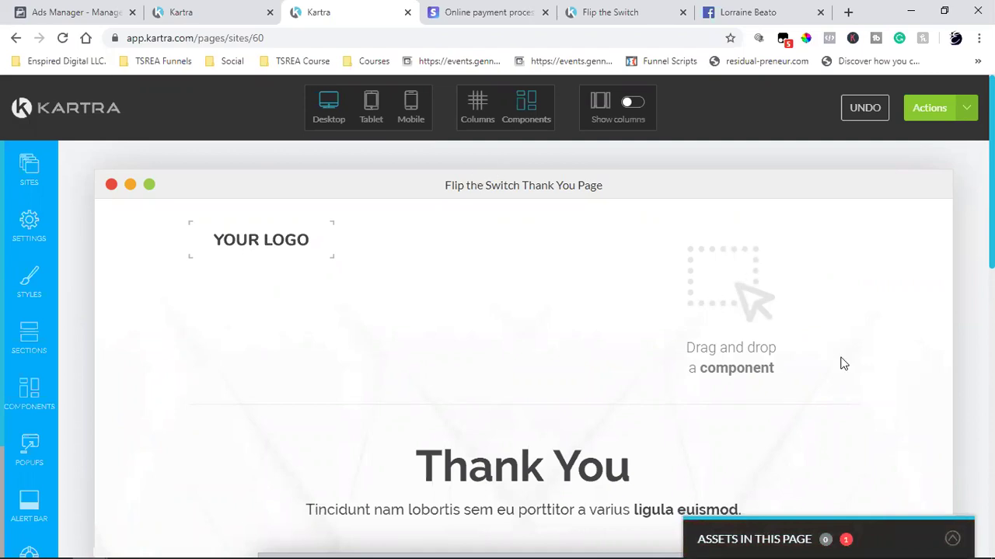
left_click(477, 123)
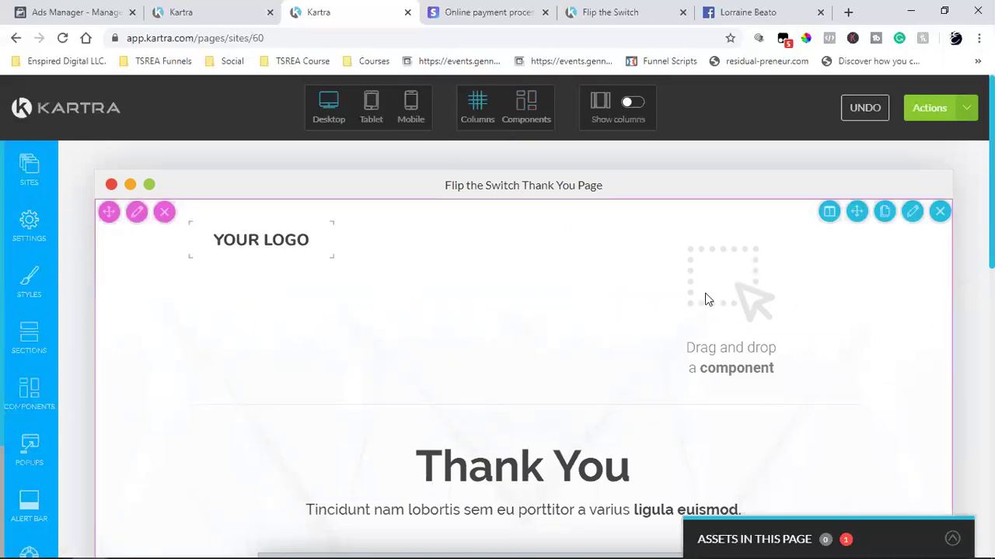
scroll(572, 316, "down", 2)
scroll(647, 305, "up", 2)
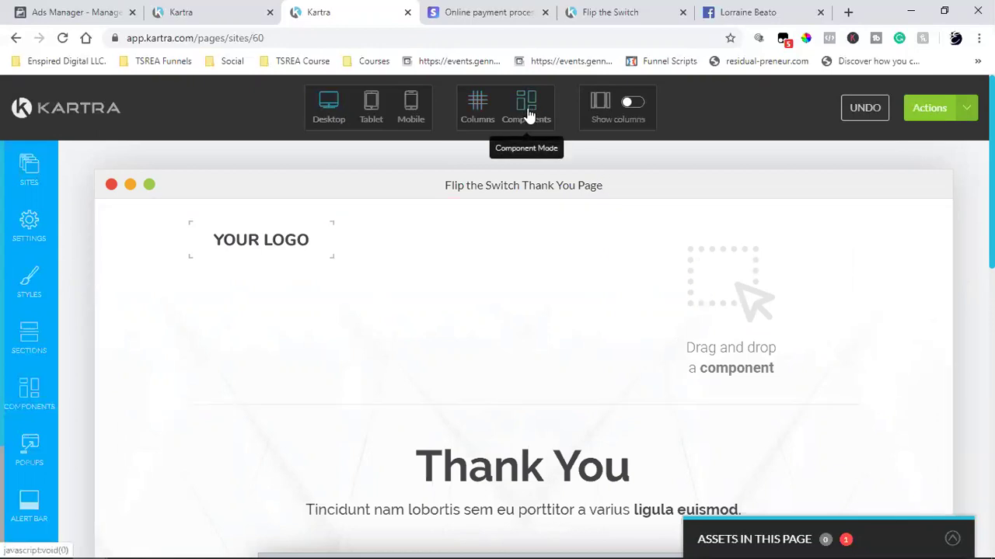
scroll(553, 299, "down", 2)
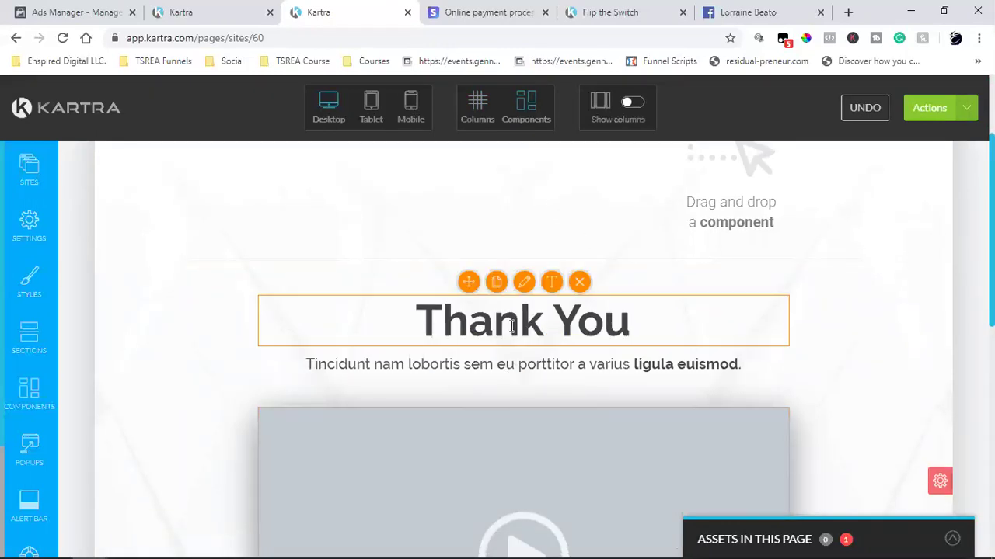
scroll(511, 327, "up", 2)
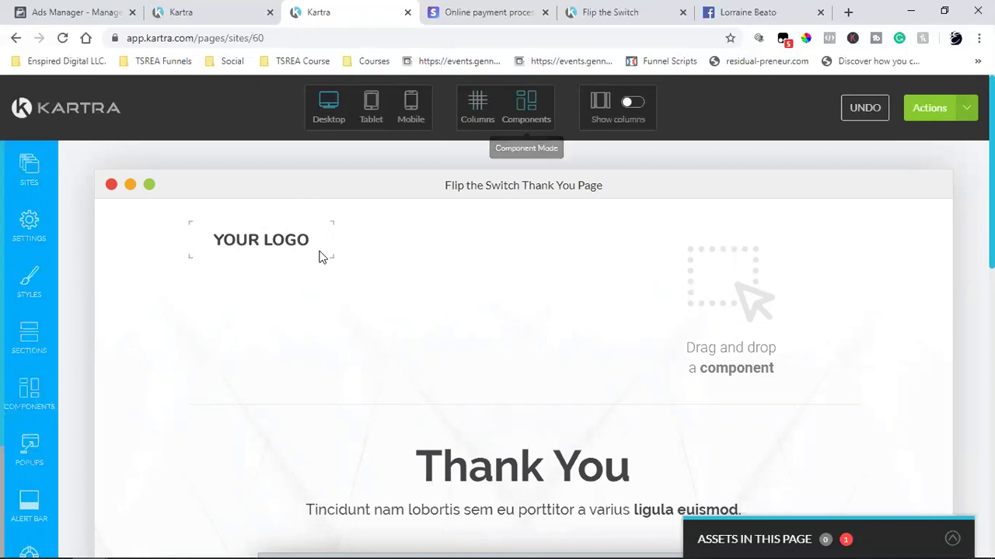
left_click(482, 115)
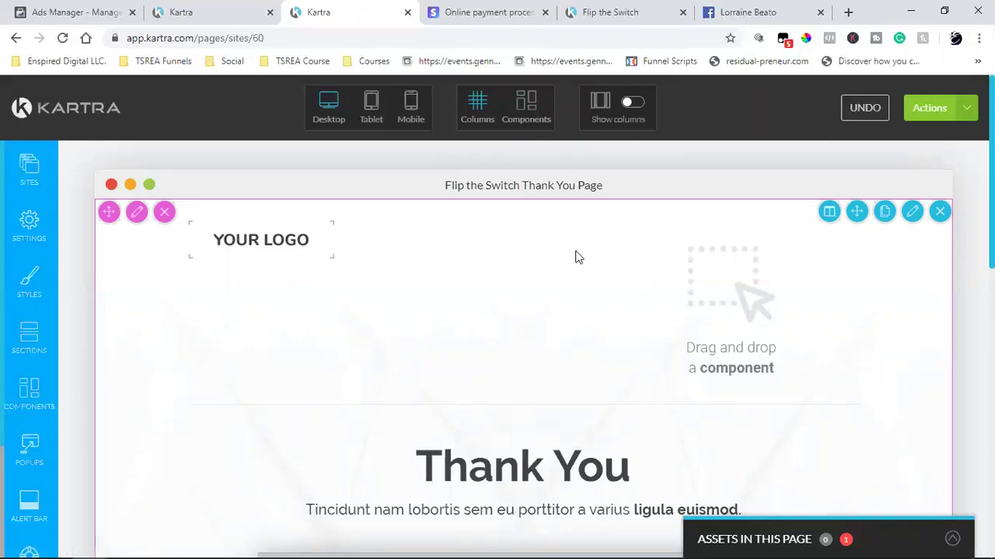
- Delete the empty right header column, return to Components mode, and view the live Flip the Switch page
mouse_move(708, 283)
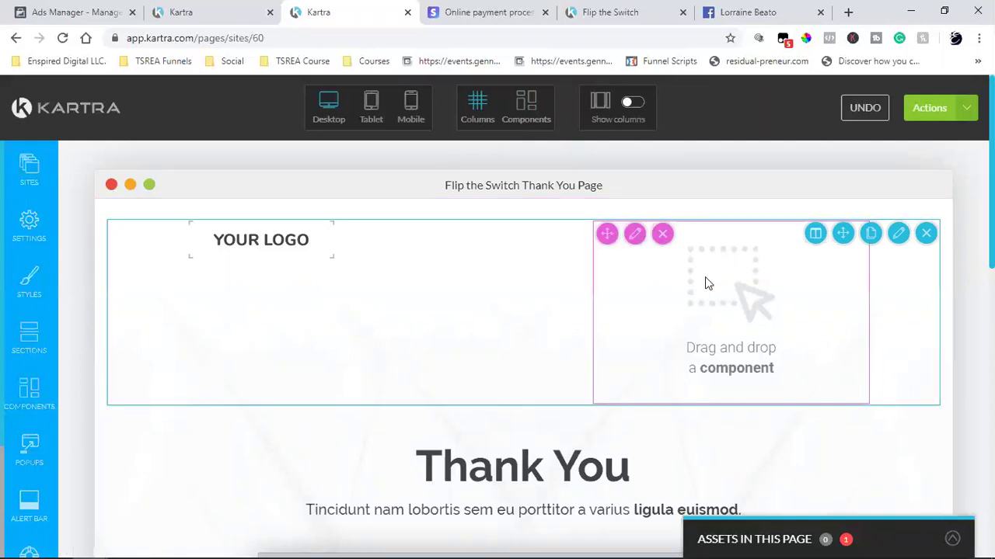
left_click(663, 234)
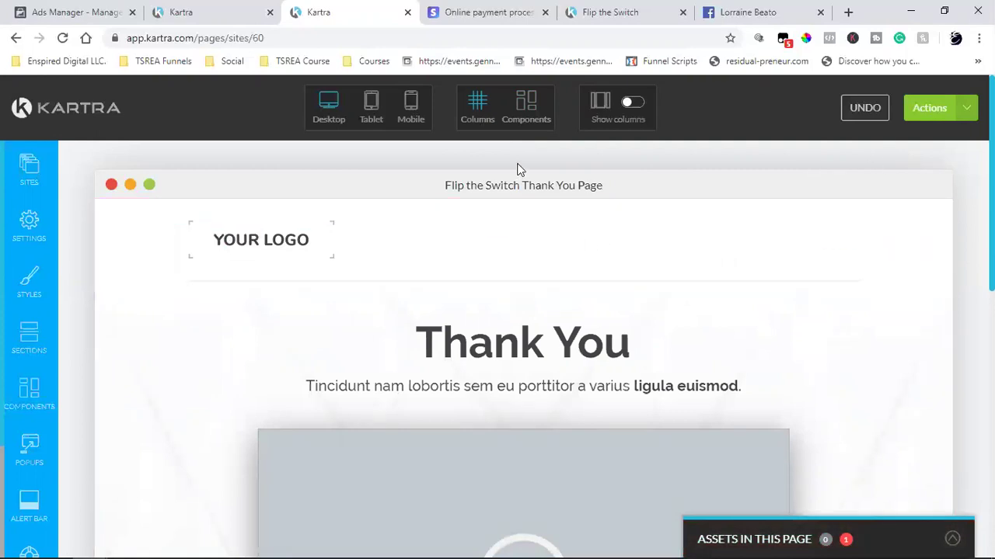
left_click(526, 108)
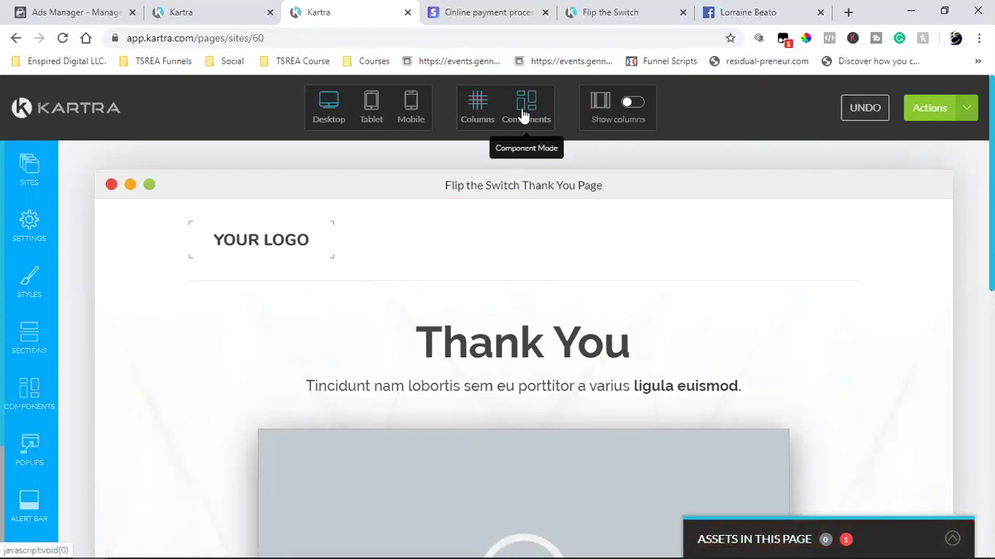
scroll(518, 213, "down", 4)
scroll(518, 213, "down", 4)
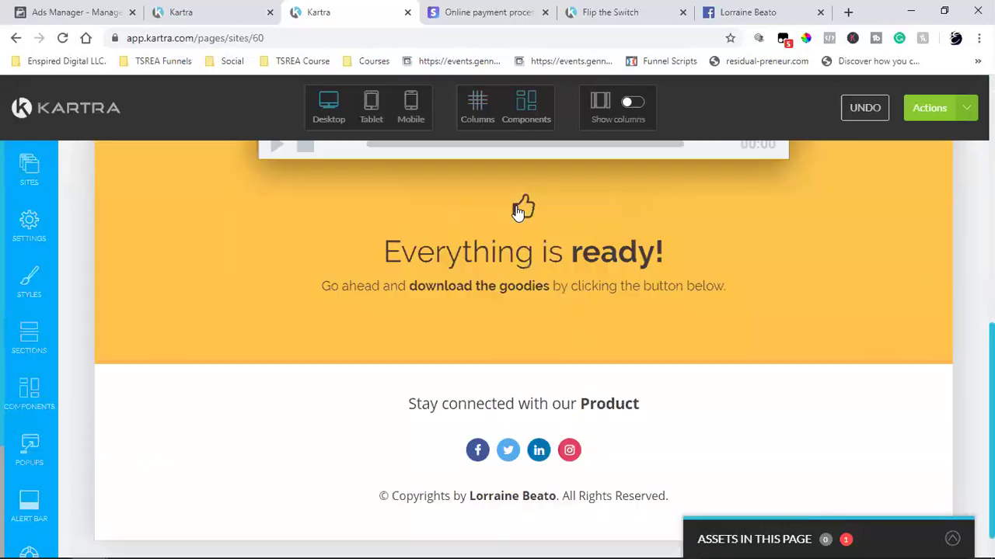
left_click(610, 8)
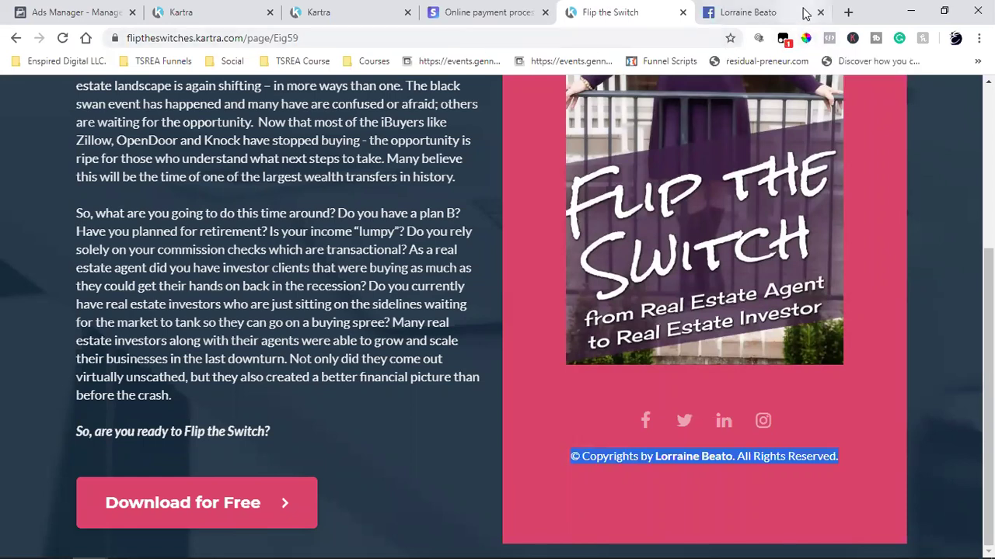
- Search Google for 'color pick e' and open the ColorPick Eyedropper Chrome Web Store listing
left_click(848, 12)
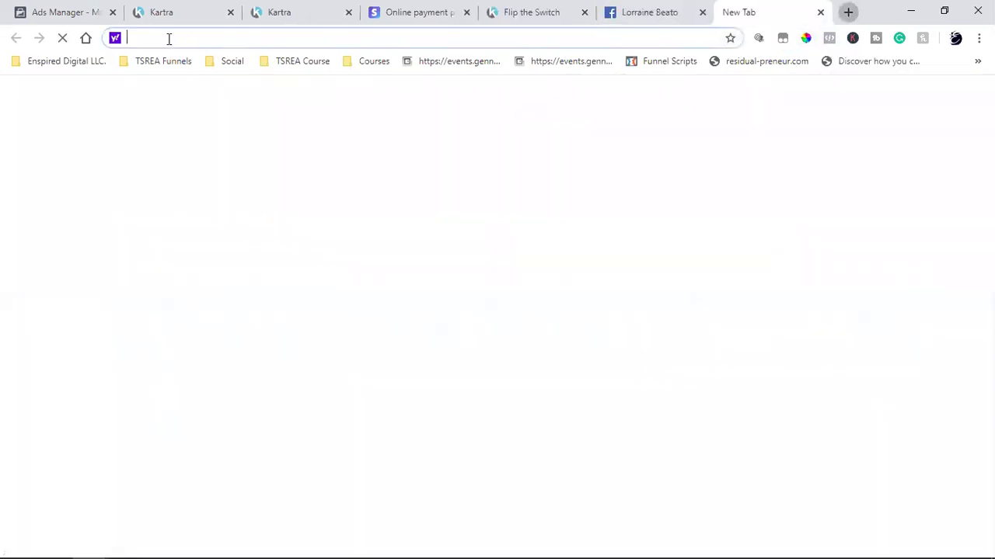
left_click(85, 38)
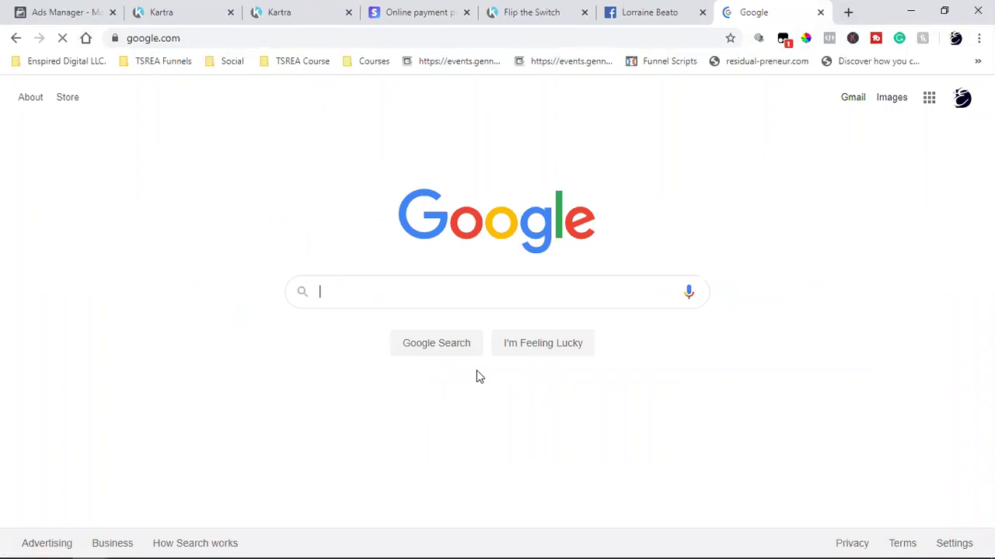
type("colo")
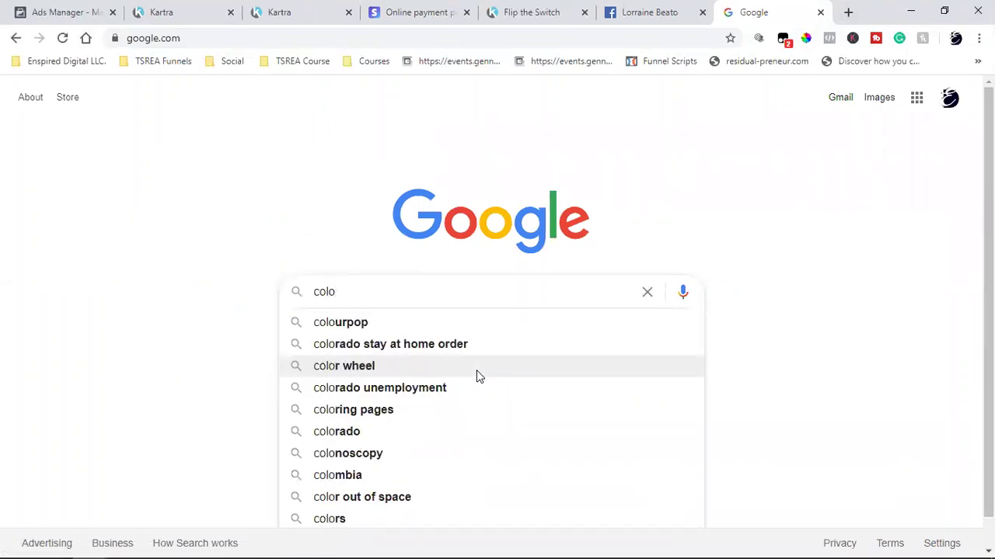
type("r pi")
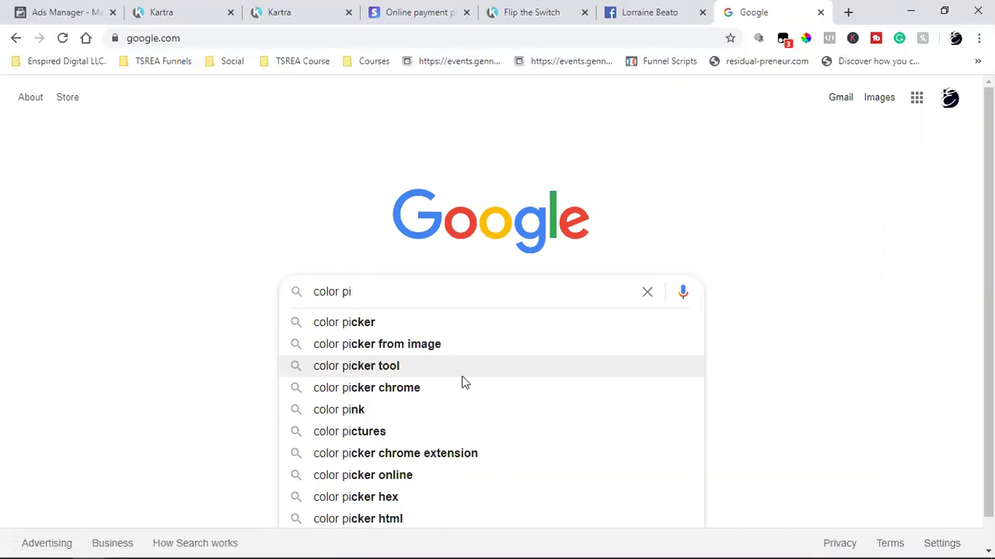
type("ck e")
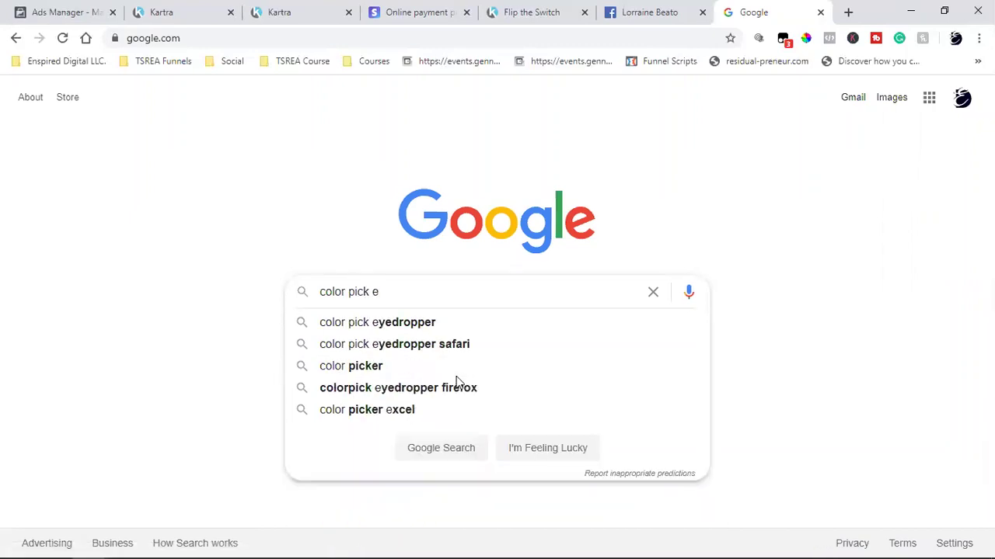
left_click(396, 323)
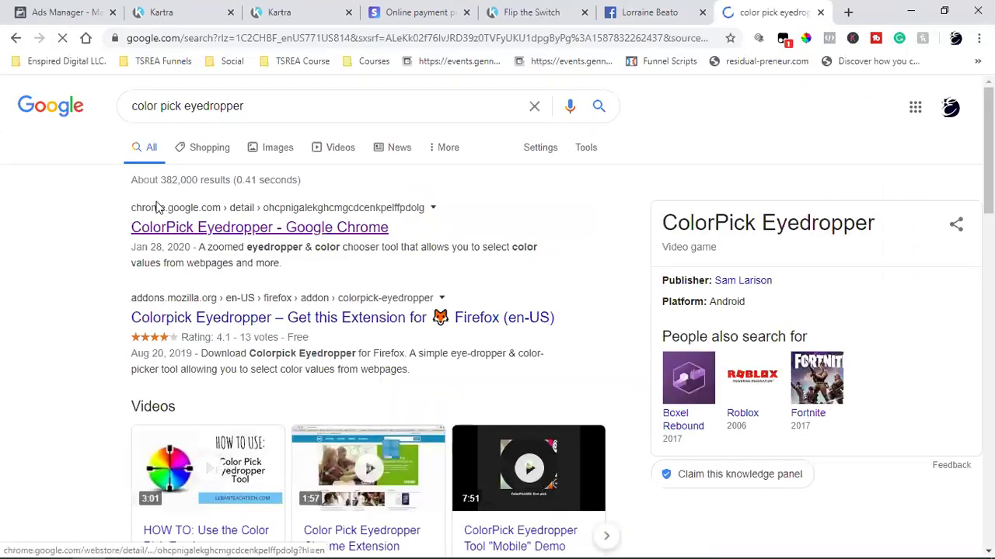
left_click(181, 228)
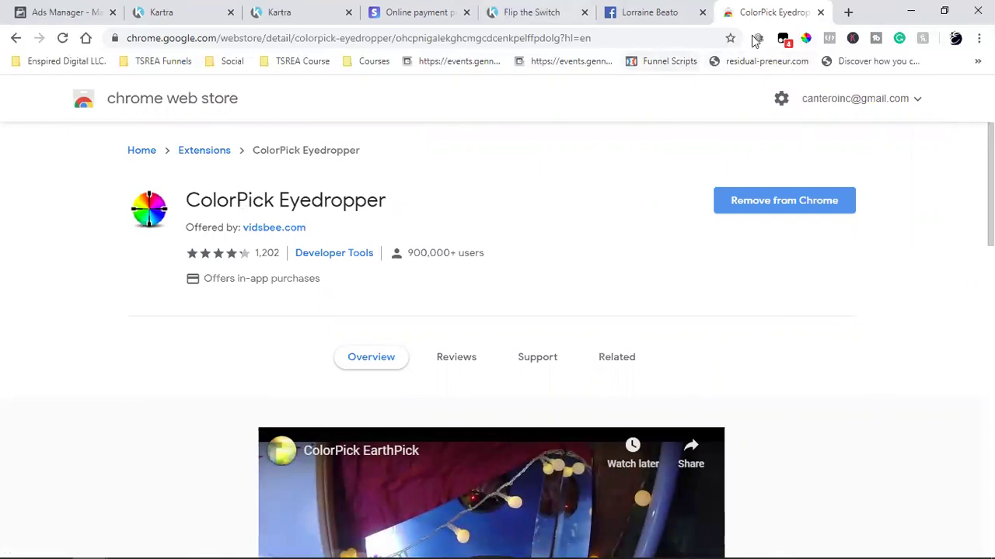
- Sample the Flip the Switch page's pink with ColorPick and copy its hex value D9436B
key("ctrl+w")
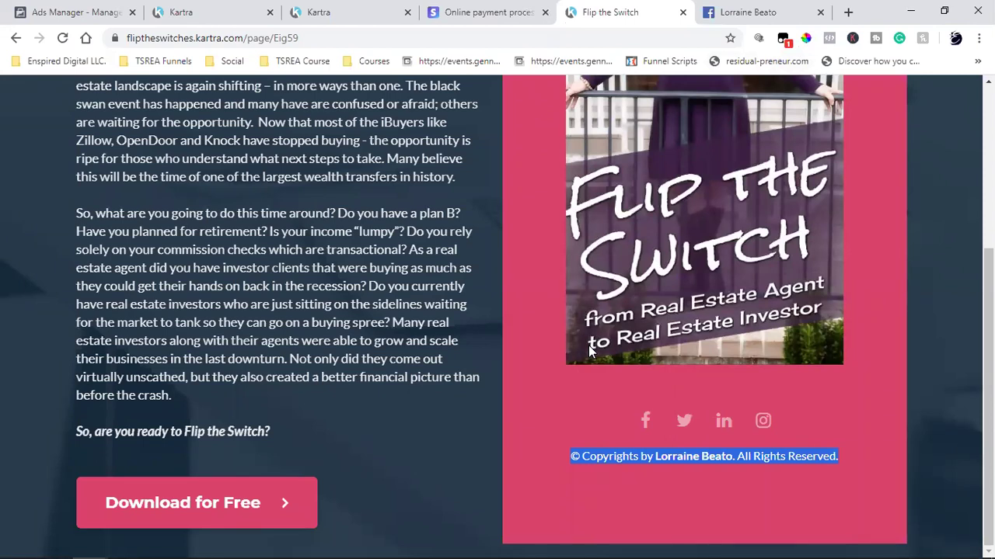
left_click(805, 38)
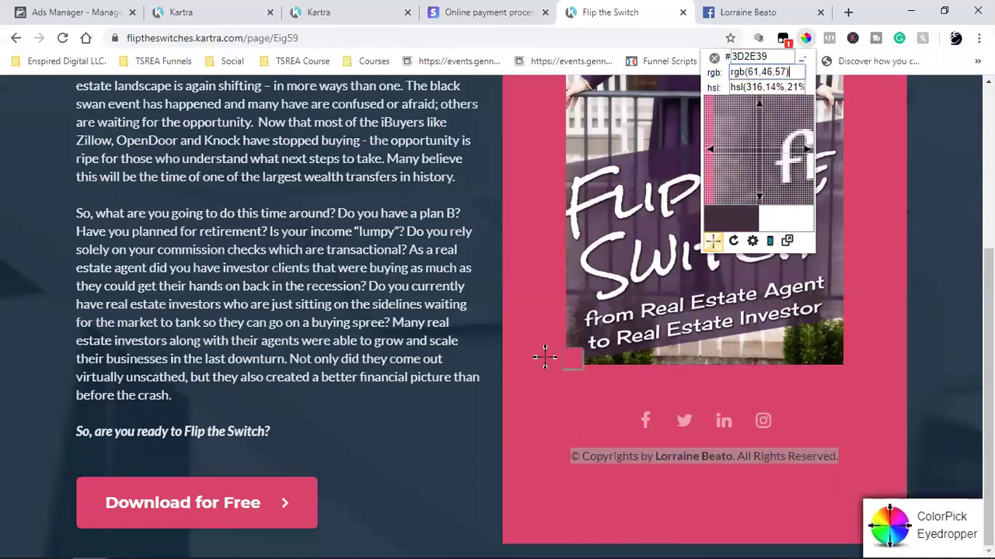
left_click(535, 394)
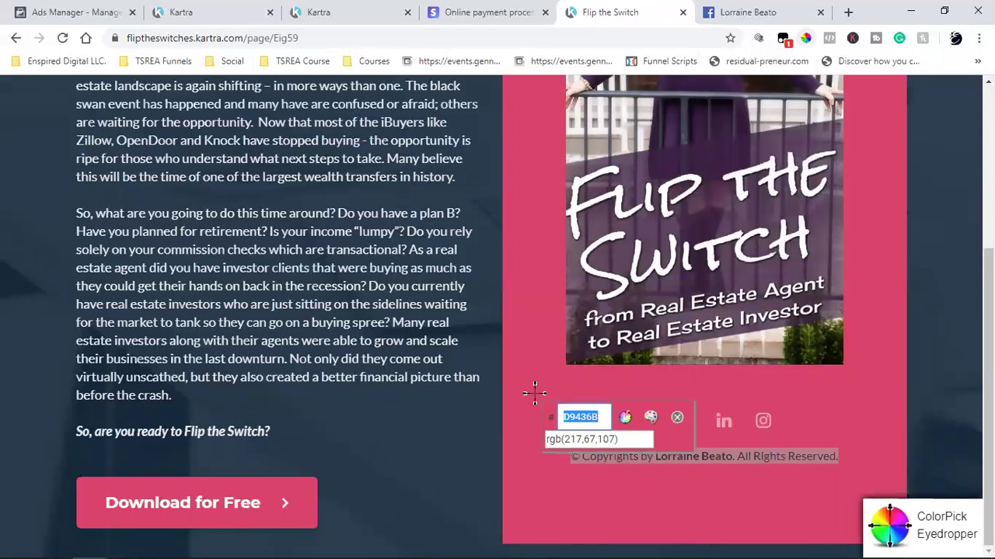
right_click(568, 419)
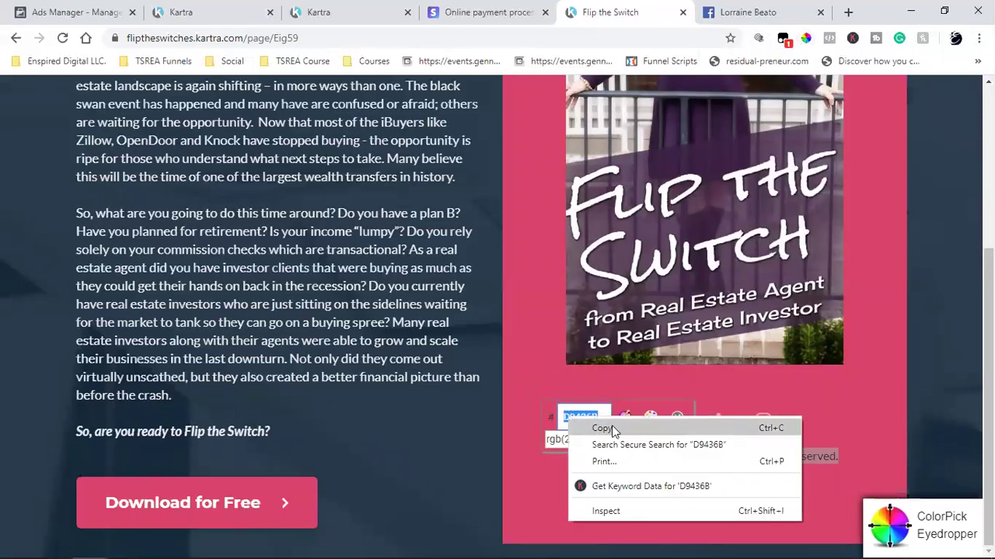
left_click(610, 428)
left_click(678, 419)
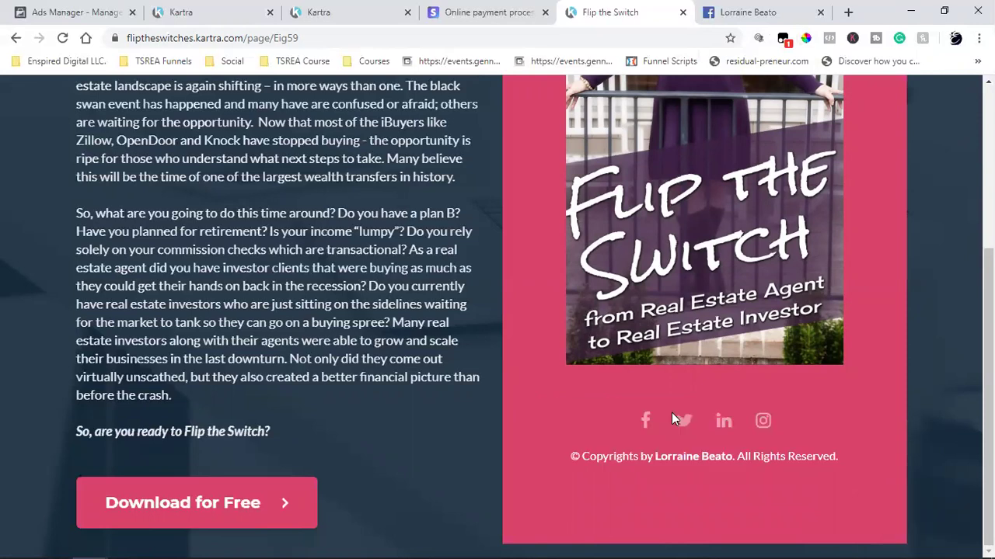
- Back in Kartra, open the settings of the video and 'Everything is ready!' section
left_click(318, 12)
scroll(440, 314, "up", 4)
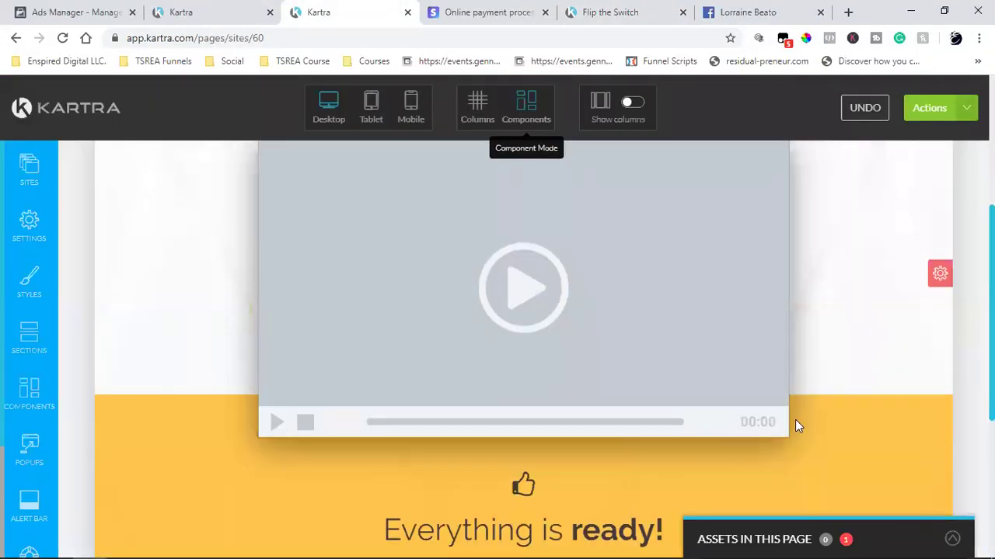
scroll(794, 419, "down", 4)
scroll(862, 257, "up", 2)
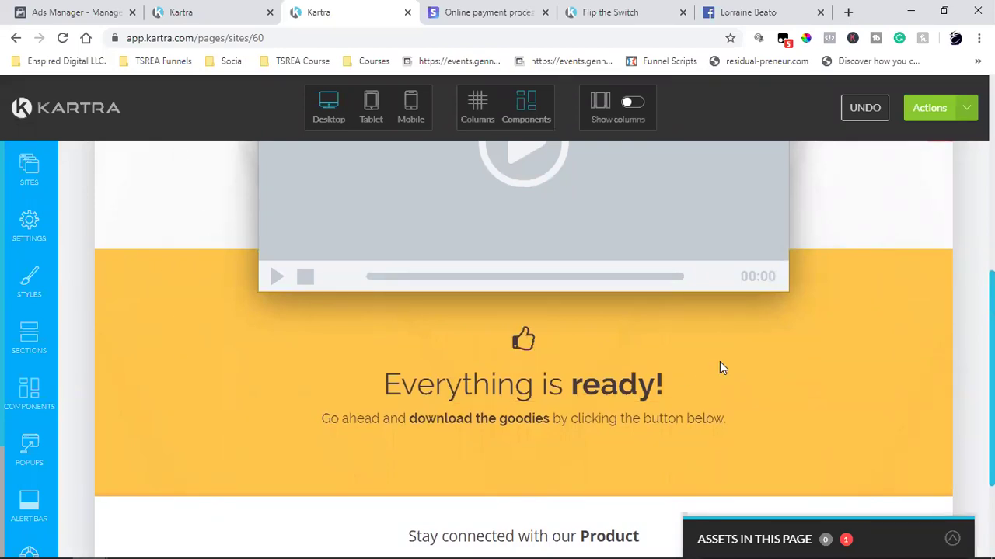
scroll(816, 320, "up", 2)
scroll(816, 320, "up", 2)
scroll(901, 344, "down", 2)
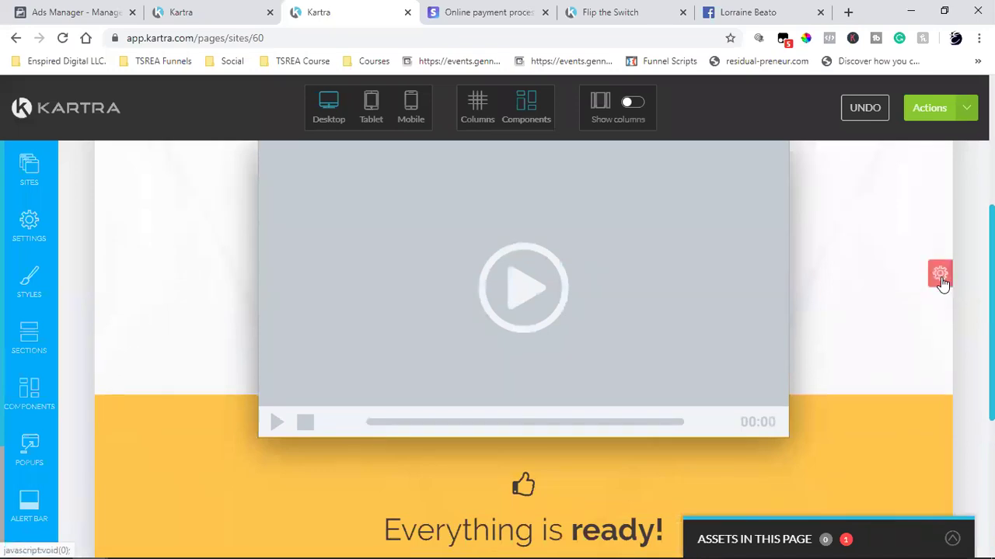
mouse_move(941, 277)
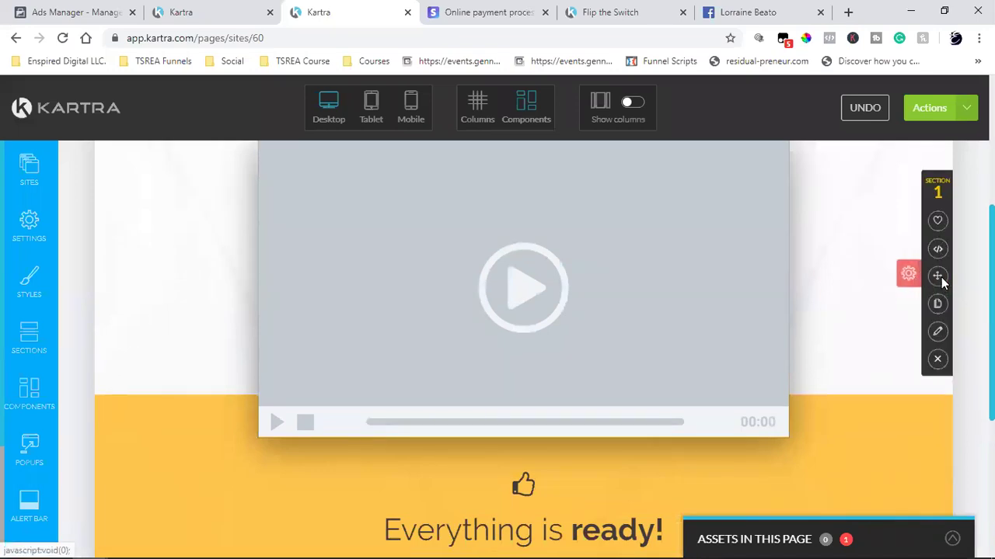
left_click(934, 332)
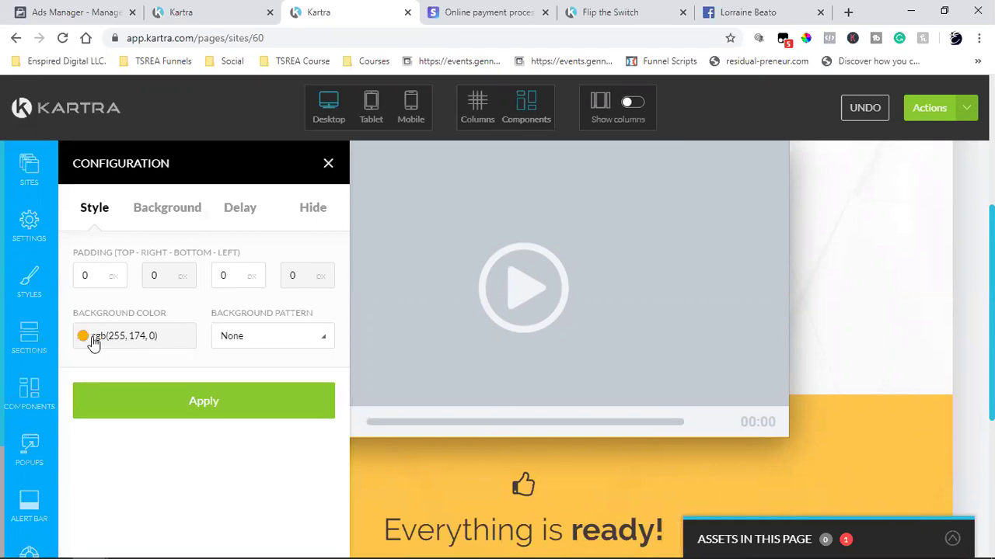
- Replace the section background rgb(255, 174, 0) with pink rgb(217, 67, 107)
left_click(122, 341)
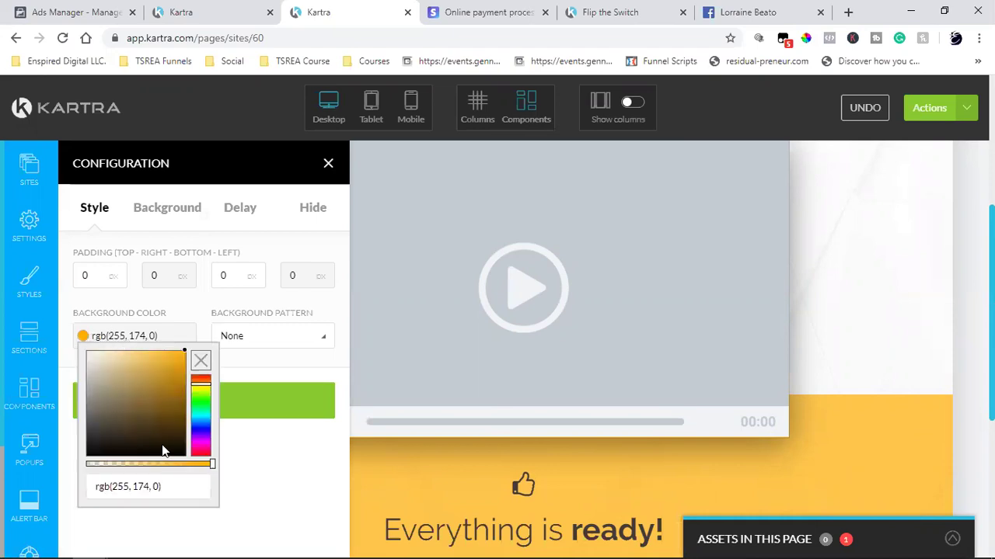
triple_click(116, 487)
key("ctrl+v")
left_click(284, 411)
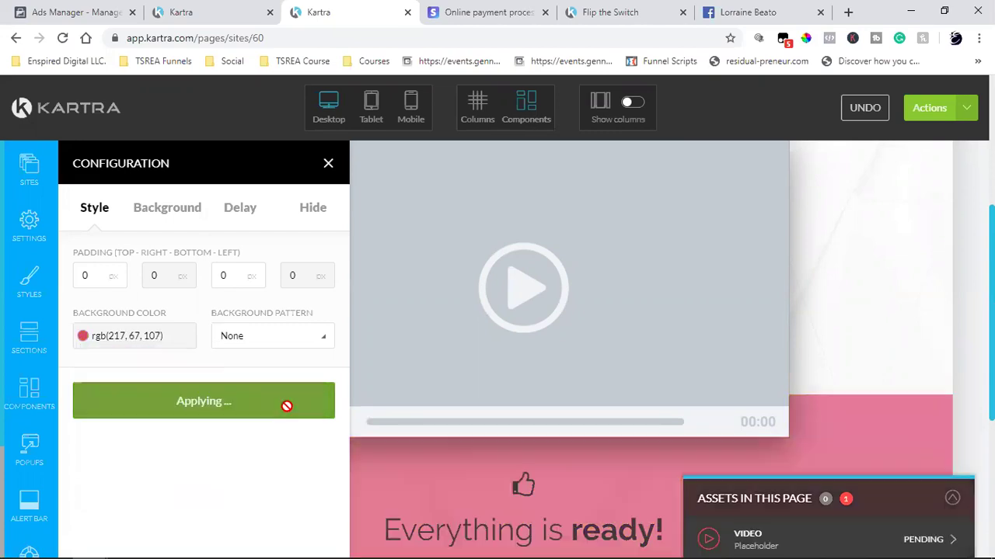
left_click(327, 164)
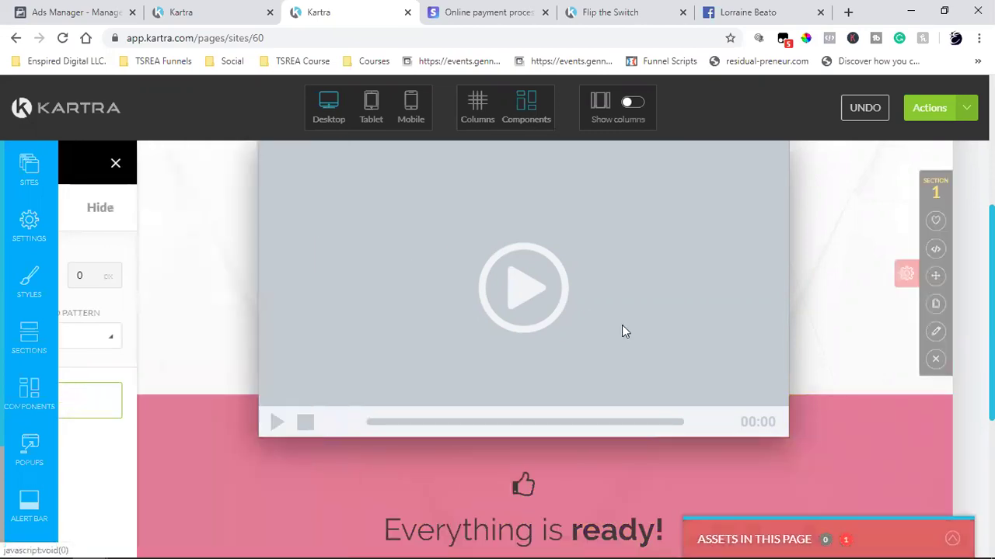
- Review the pink section and nudge the system volume up and back down
scroll(623, 330, "down", 4)
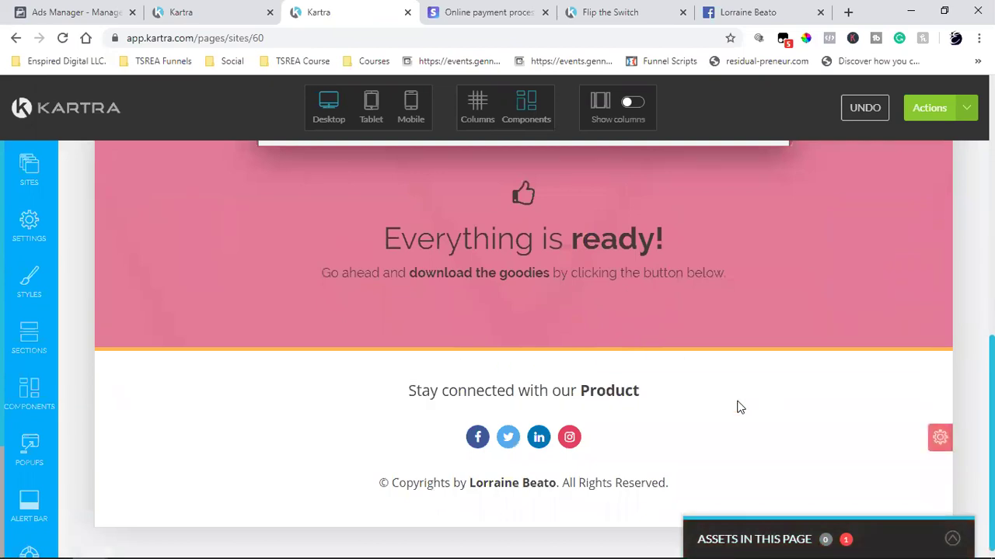
scroll(737, 400, "up", 10)
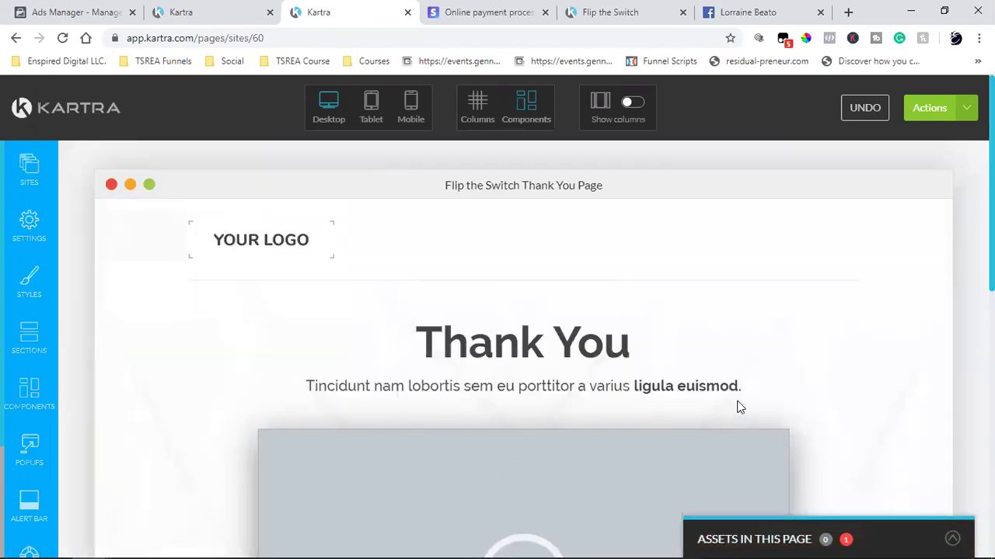
scroll(740, 408, "down", 10)
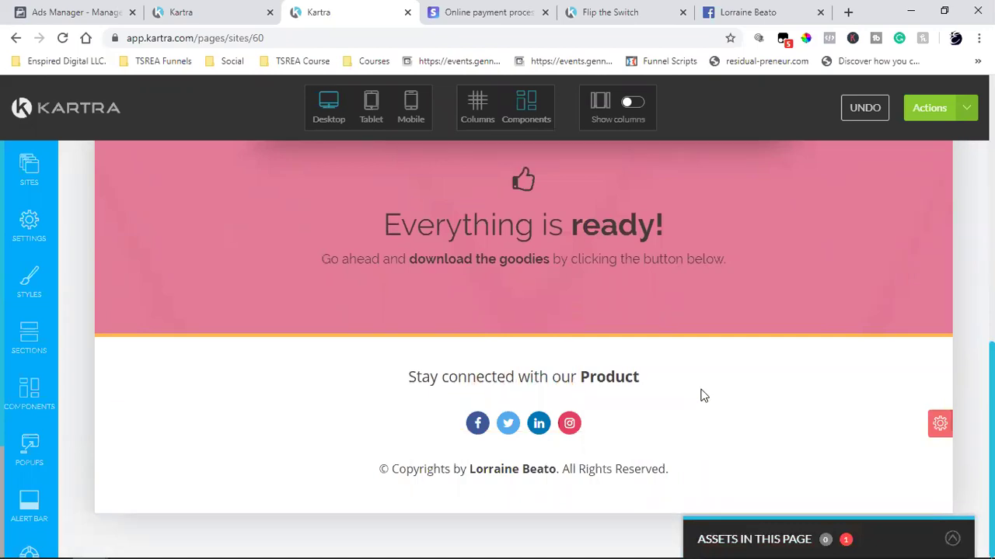
key("XF86AudioRaiseVolume")
key("XF86AudioRaiseVolume")
key("XF86AudioRaiseVolume")
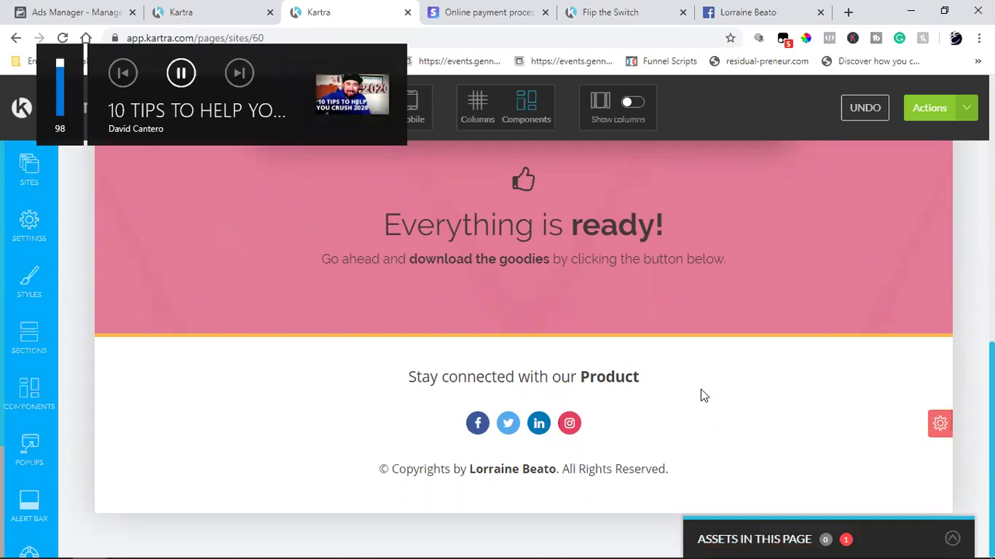
scroll(714, 392, "up", 2)
key("XF86AudioLowerVolume")
key("XF86AudioLowerVolume")
key("XF86AudioLowerVolume")
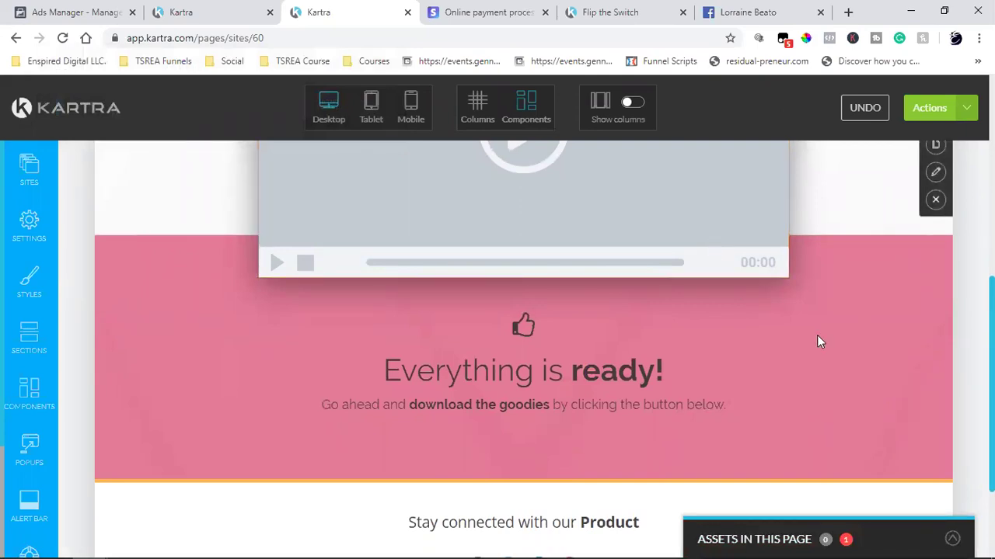
- Make the 'Everything is ready!' heading text white
left_click(533, 362)
triple_click(533, 362)
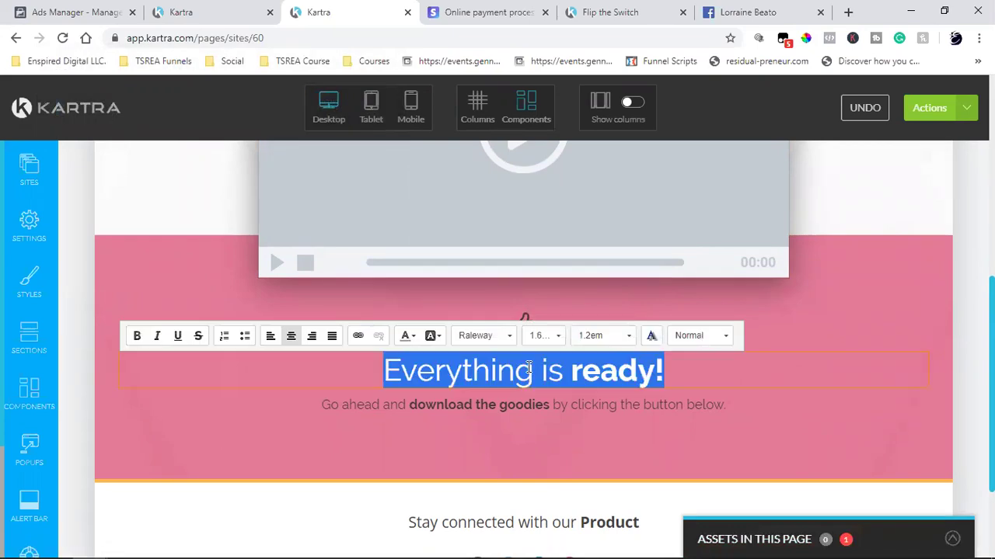
left_click(405, 337)
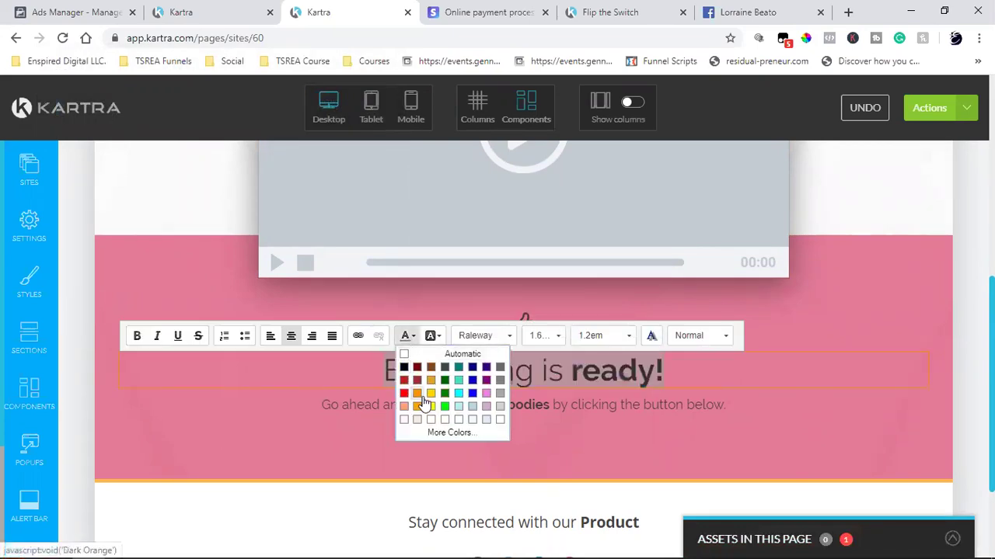
left_click(499, 421)
left_click(575, 415)
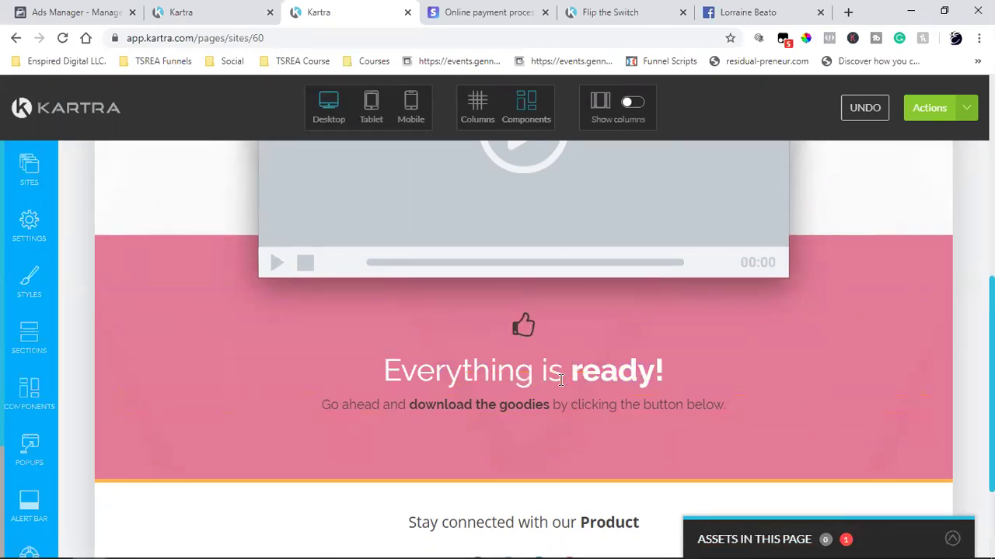
- Make the 'Go ahead and download the goodies' line white as well
left_click(554, 400)
double_click(552, 409)
triple_click(552, 409)
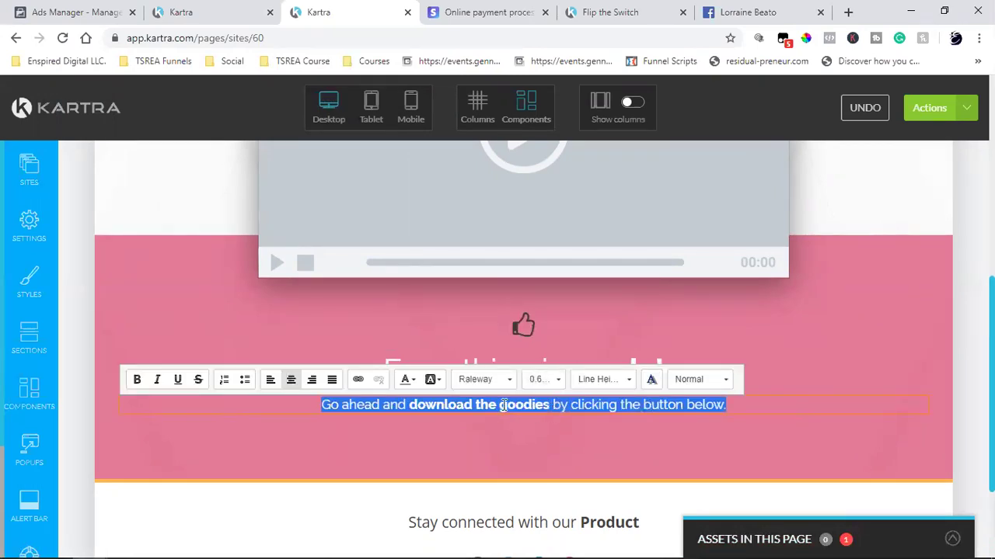
left_click(408, 387)
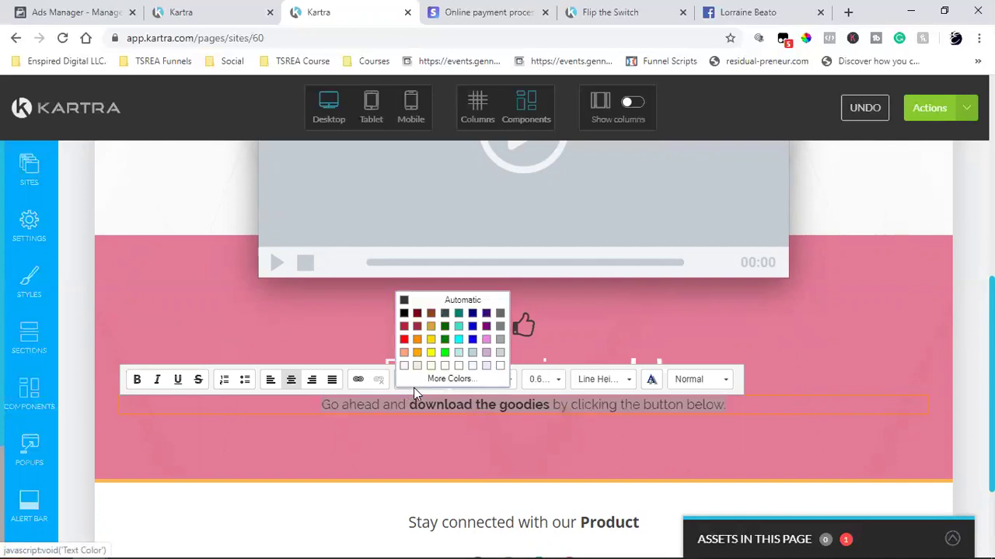
left_click(501, 367)
left_click(889, 326)
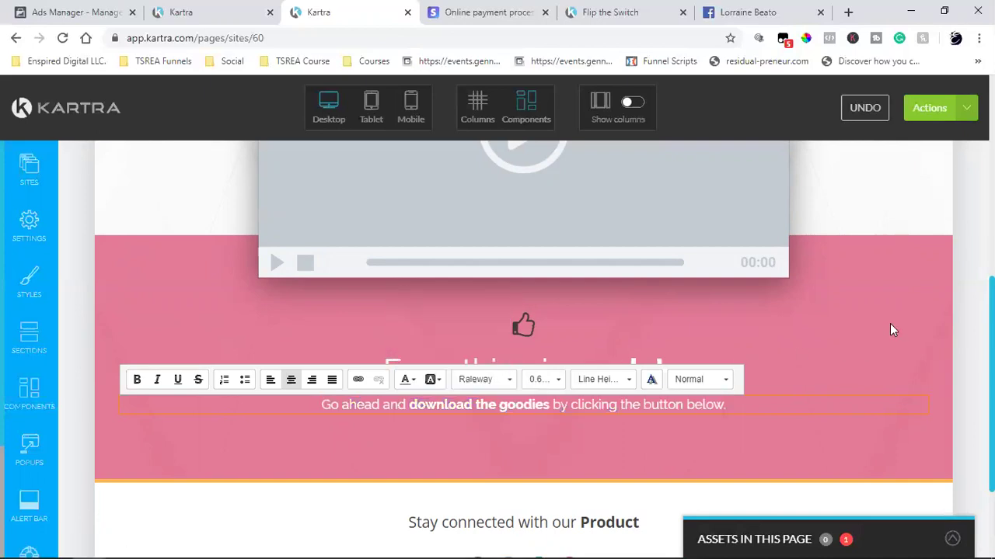
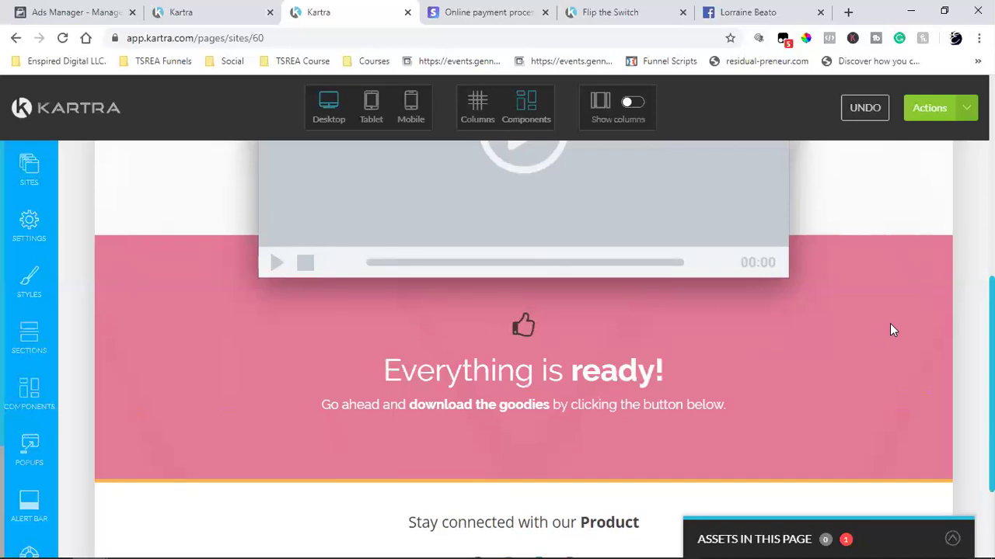
- Look over the thank-you page and check its Tracking Code settings
scroll(890, 330, "up", 5)
scroll(891, 329, "down", 10)
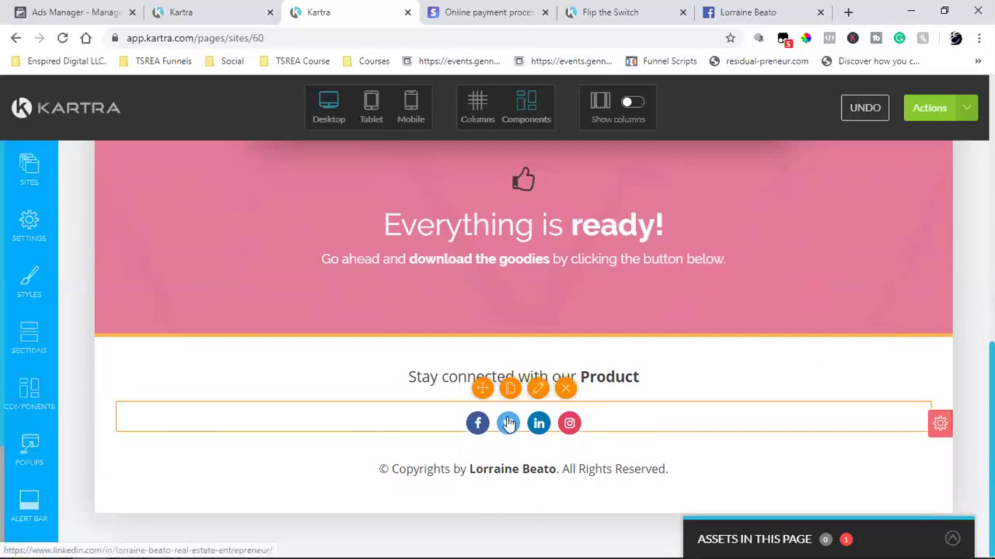
scroll(497, 419, "up", 4)
scroll(497, 419, "up", 2)
scroll(480, 393, "down", 2)
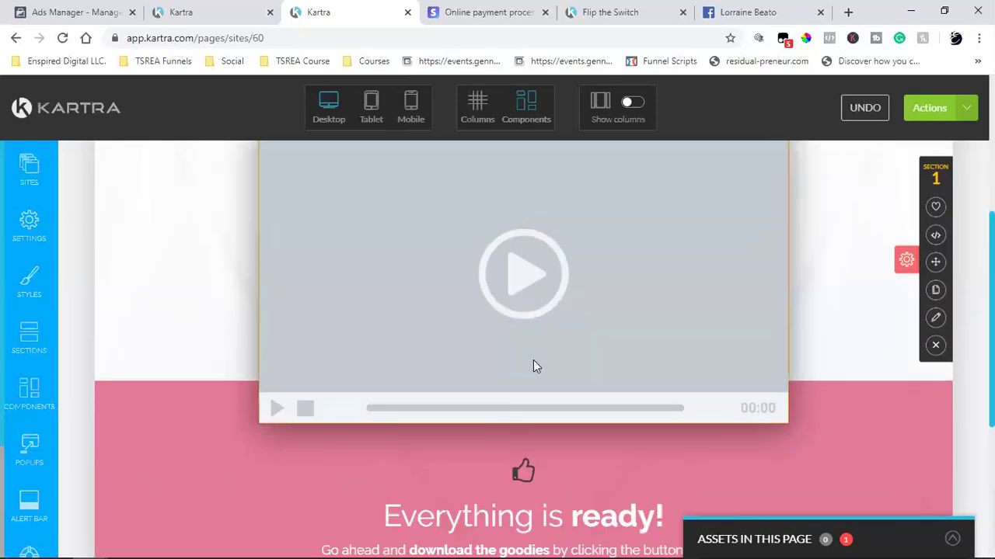
scroll(579, 318, "up", 2)
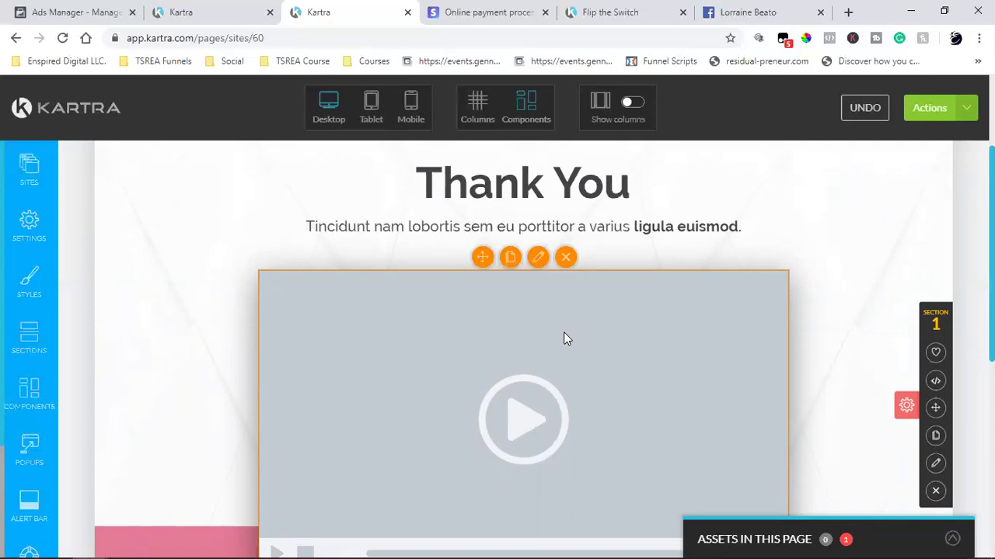
scroll(565, 338, "down", 5)
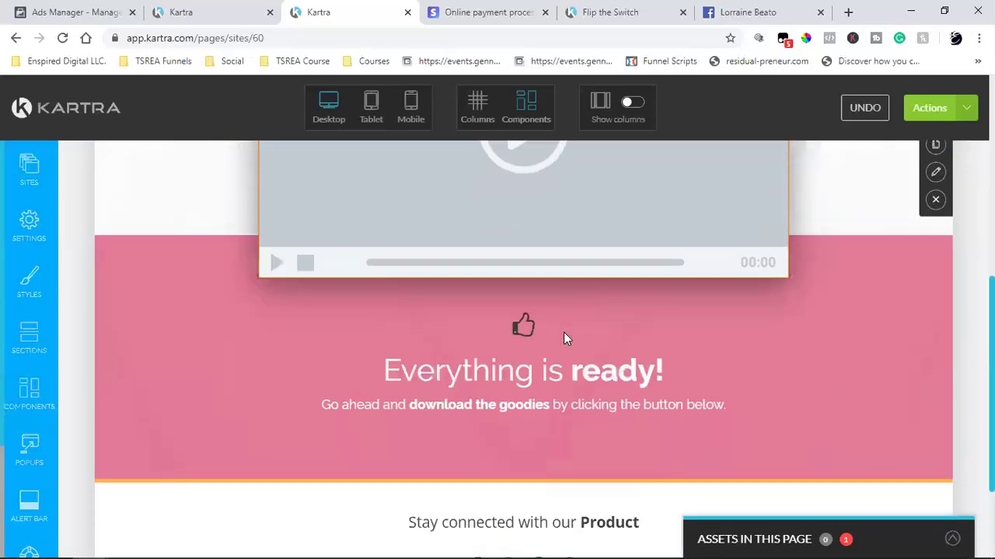
mouse_move(506, 437)
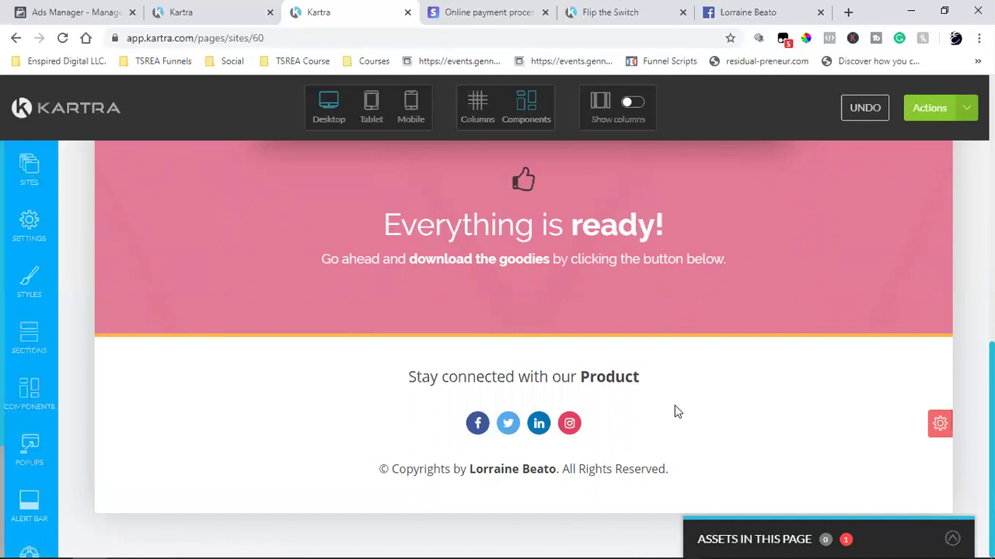
scroll(673, 407, "up", 3)
scroll(674, 405, "up", 3)
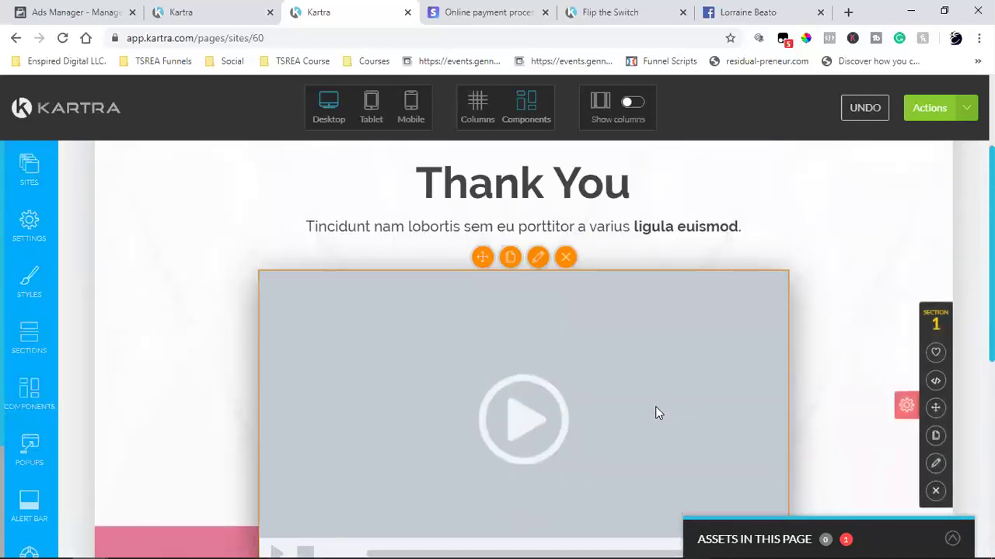
scroll(656, 411, "up", 2)
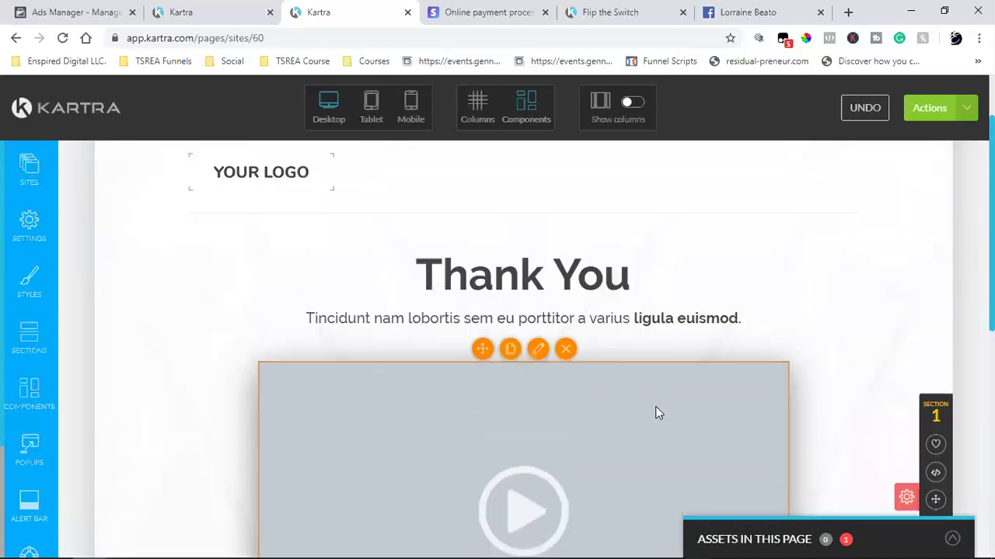
scroll(655, 412, "down", 2)
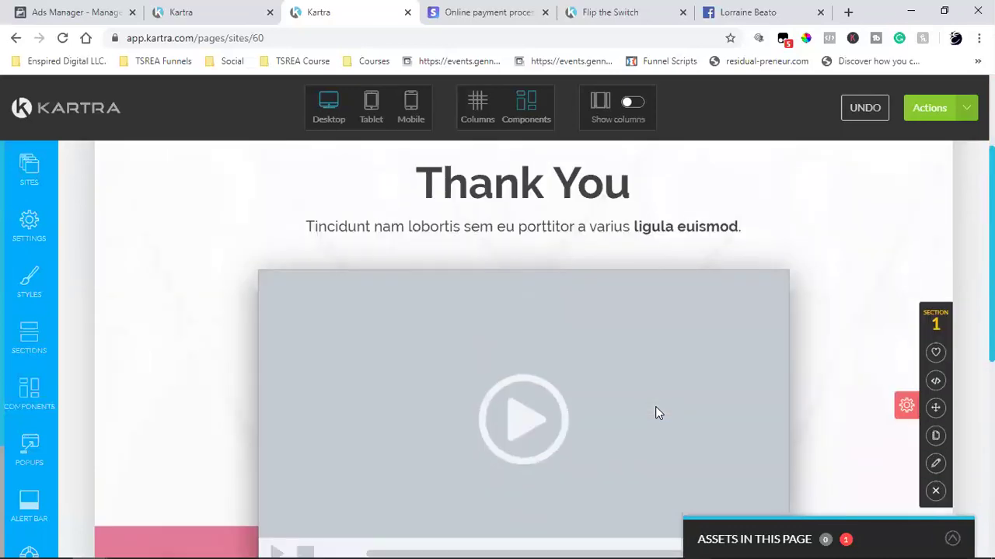
scroll(655, 412, "down", 3)
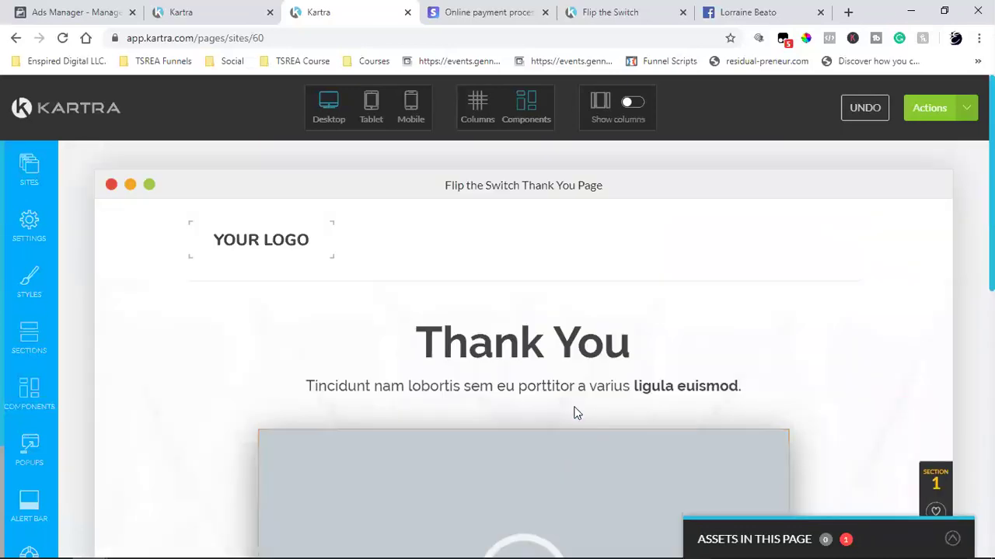
left_click(28, 227)
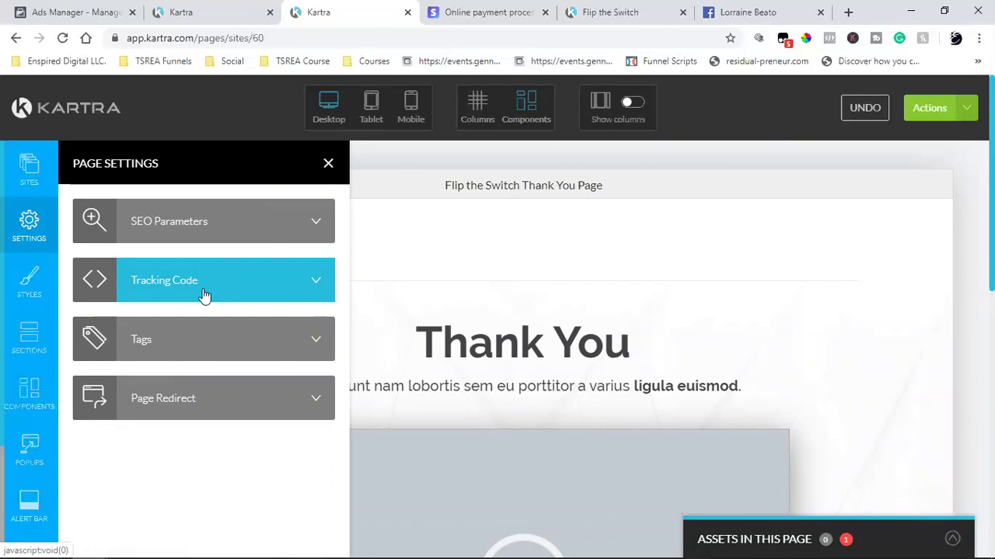
left_click(204, 293)
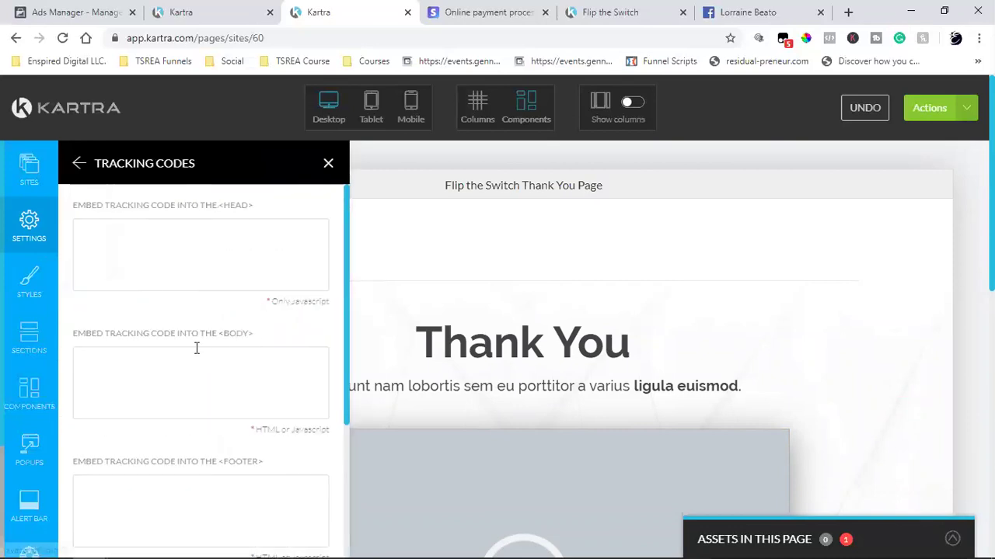
scroll(196, 349, "down", 3)
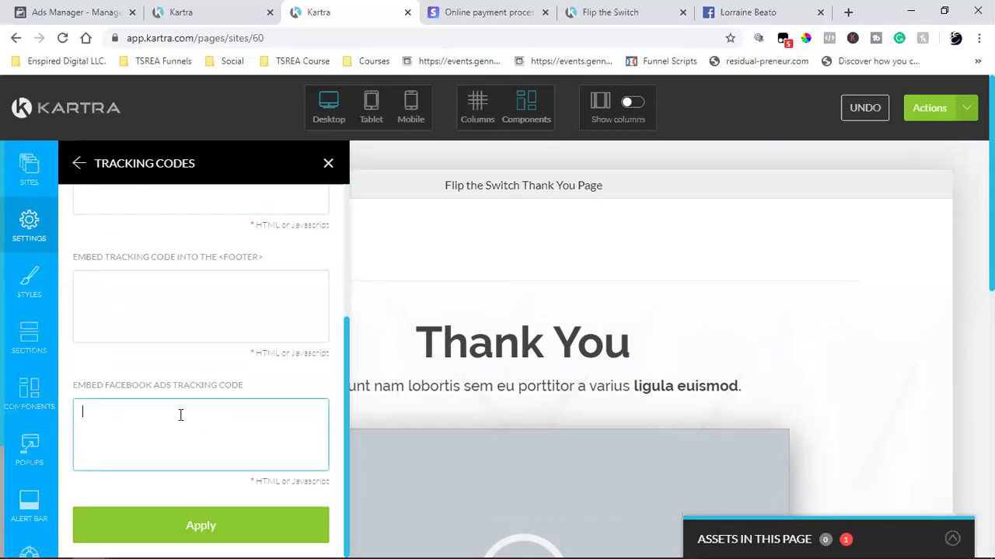
left_click(27, 222)
- Set the SEO page title to 'Thank You' and hide the page from search engines
left_click(200, 225)
triple_click(172, 231)
triple_click(159, 230)
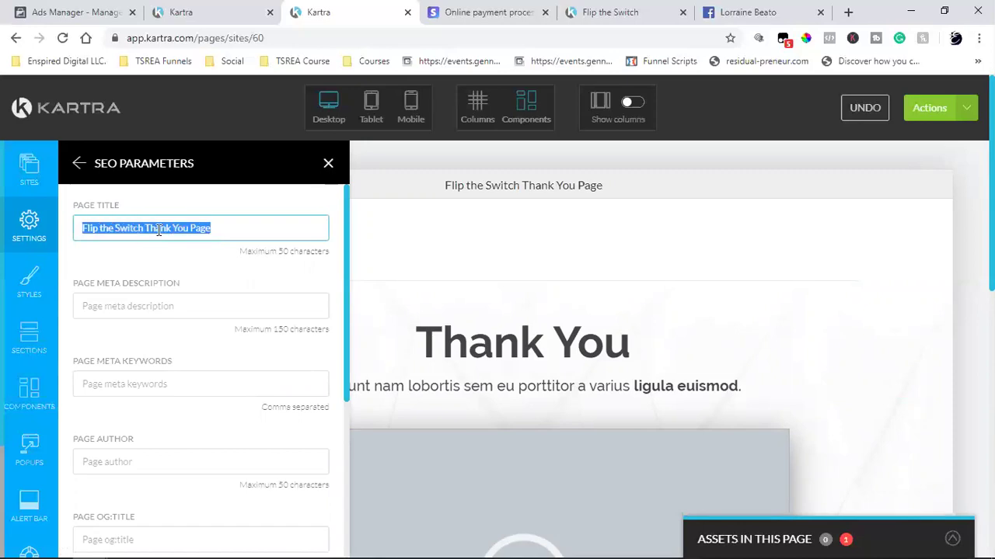
type("Thank You")
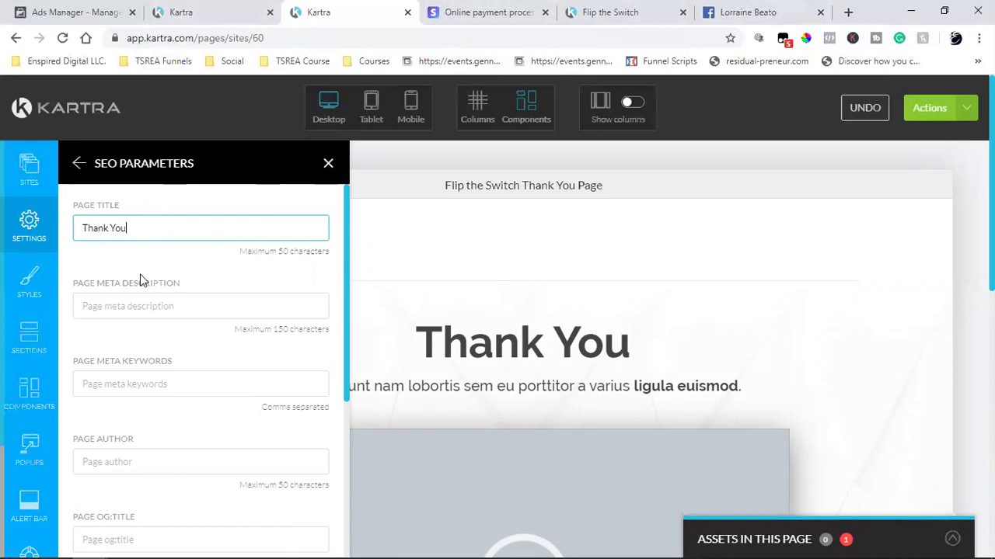
scroll(229, 355, "down", 4)
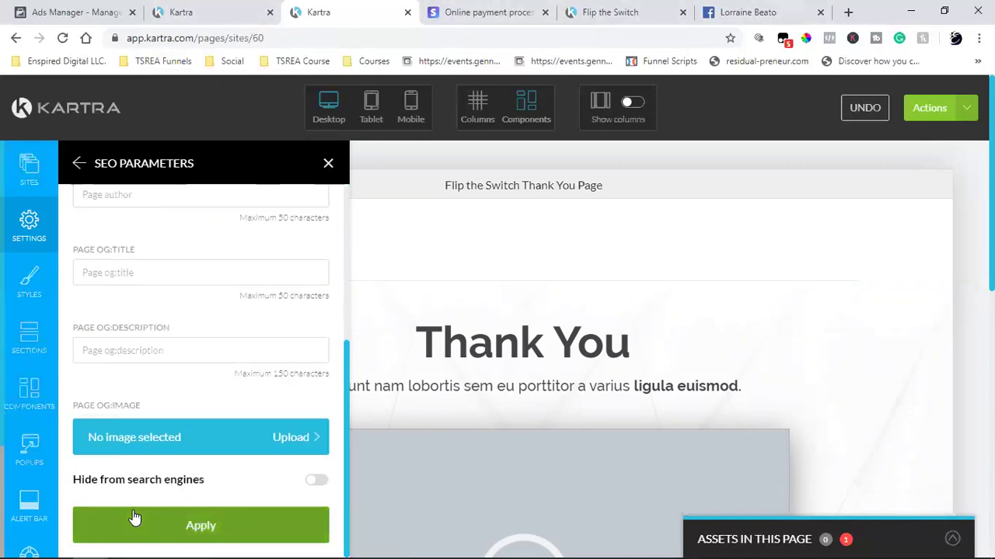
left_click(316, 479)
left_click(189, 526)
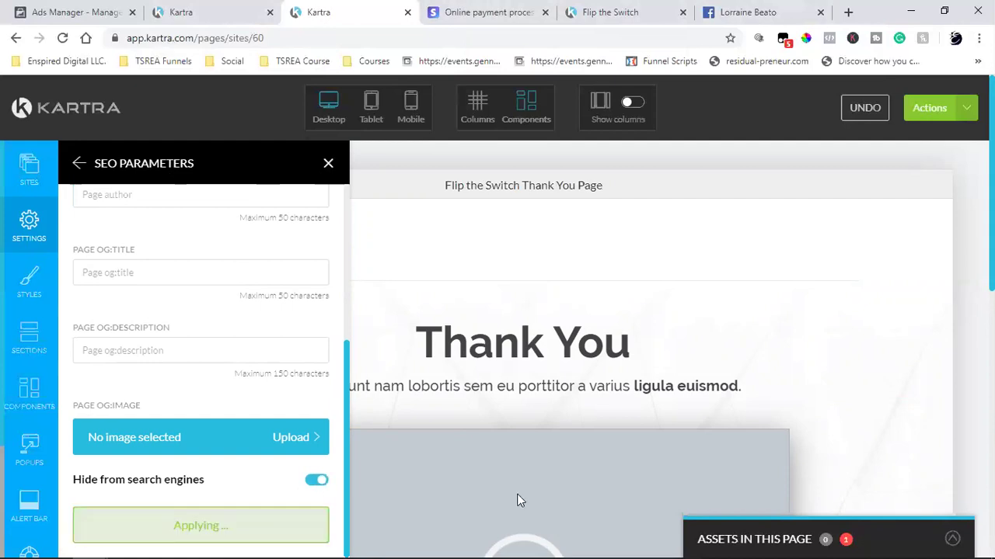
left_click(328, 163)
scroll(678, 300, "down", 5)
scroll(678, 300, "up", 5)
scroll(679, 299, "down", 5)
scroll(679, 300, "up", 5)
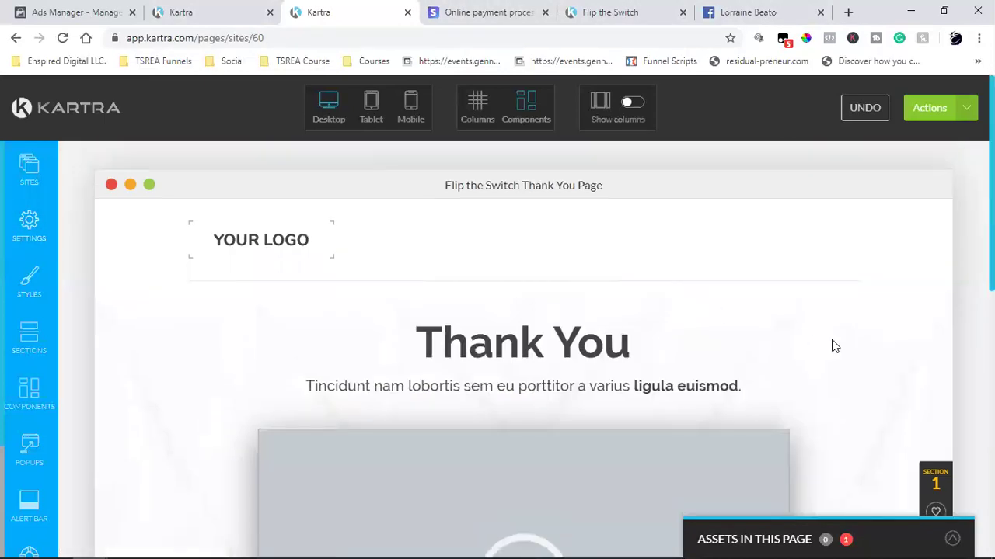
left_click(966, 108)
- Save progress on the thank-you page and publish it live
left_click(867, 172)
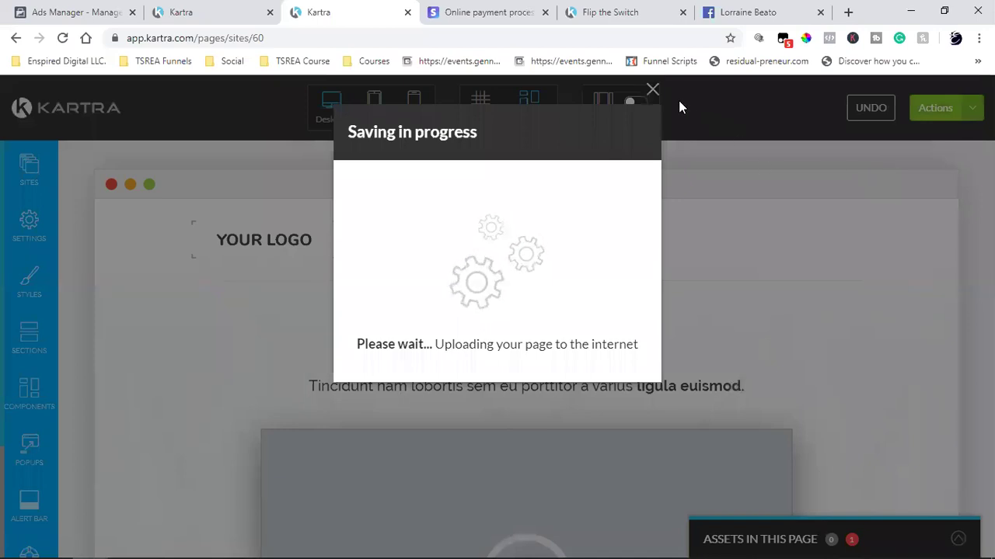
left_click(656, 93)
left_click(943, 111)
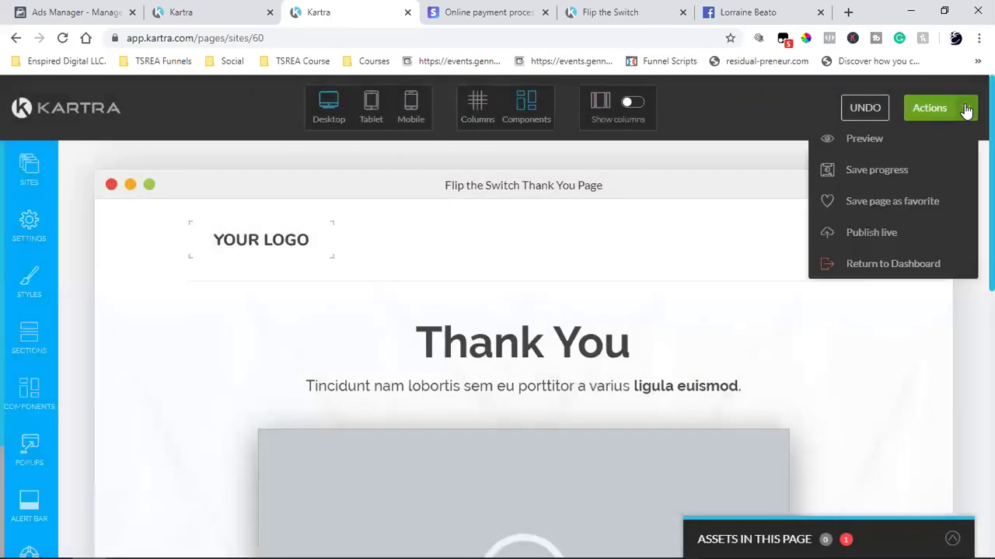
left_click(884, 230)
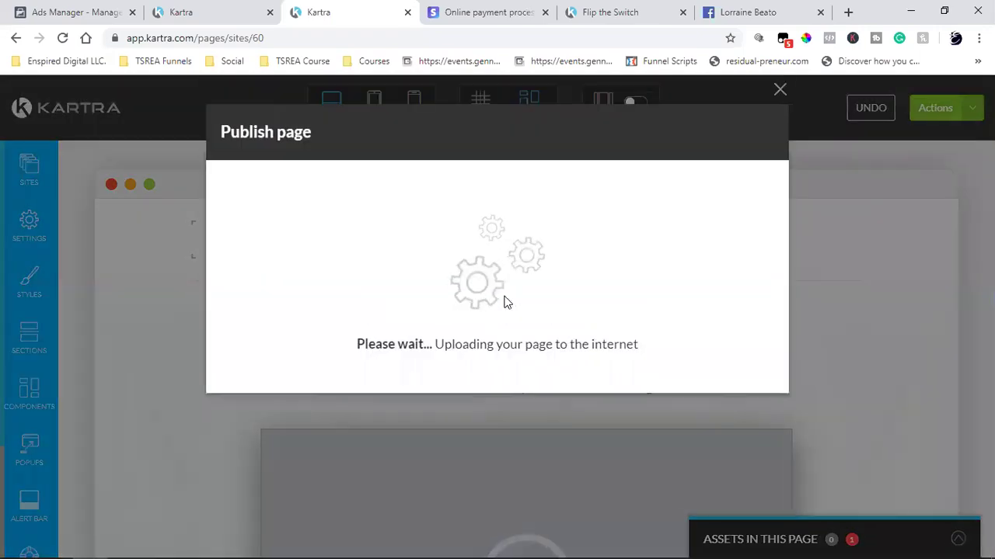
left_click(751, 133)
- Exit the page editor back to the Kartra dashboard
left_click(970, 117)
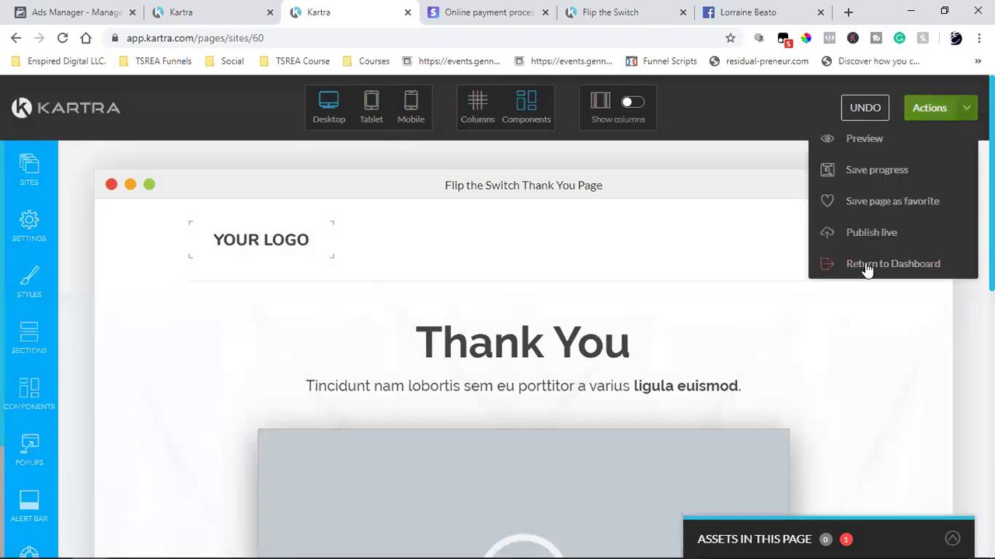
left_click(864, 262)
left_click(628, 133)
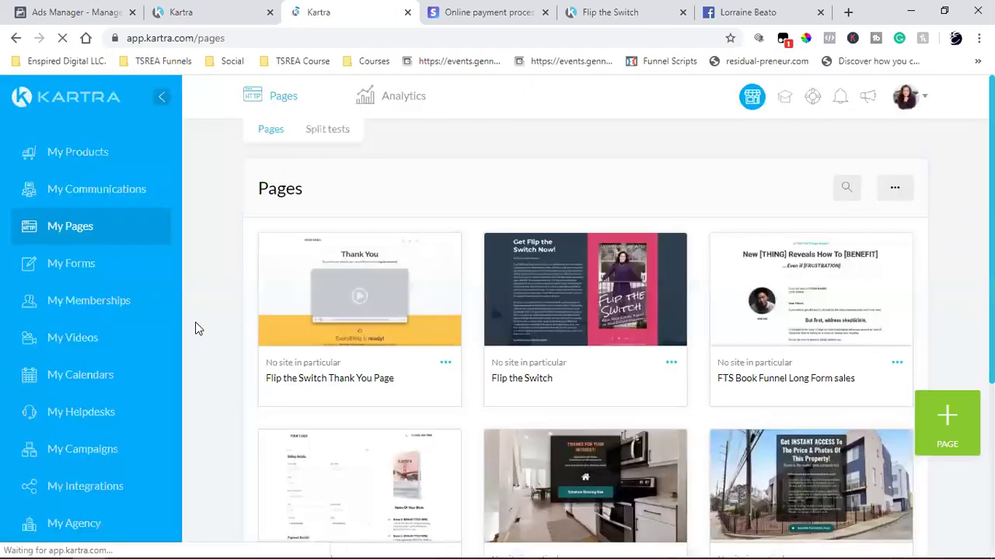
- Filter the Pages list to the Book Funnel campaign
left_click(777, 195)
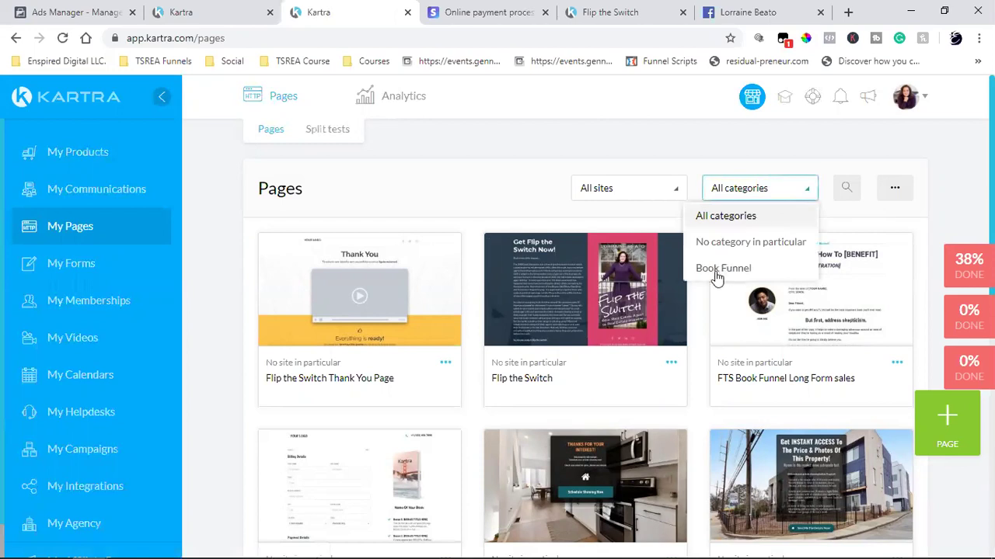
left_click(717, 268)
left_click(64, 39)
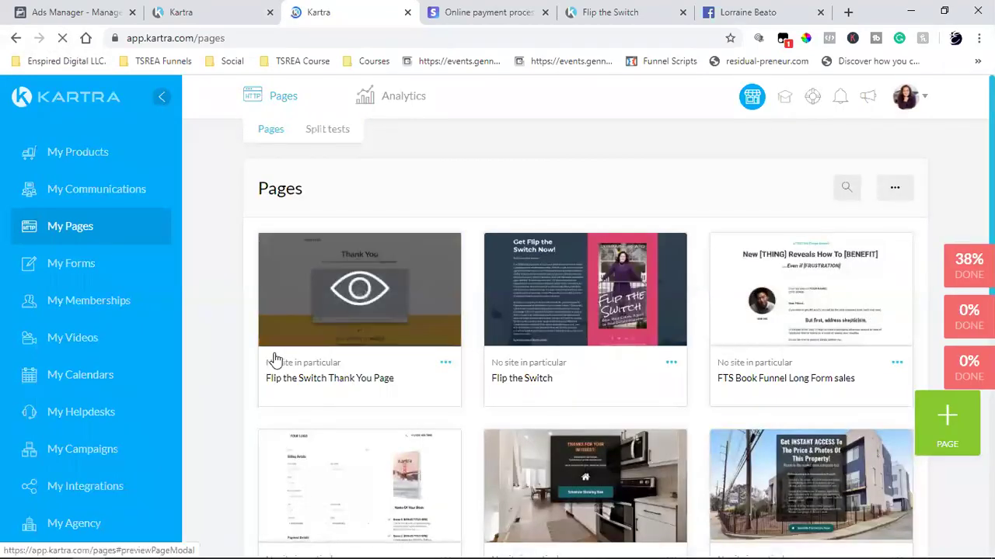
scroll(757, 375, "down", 3)
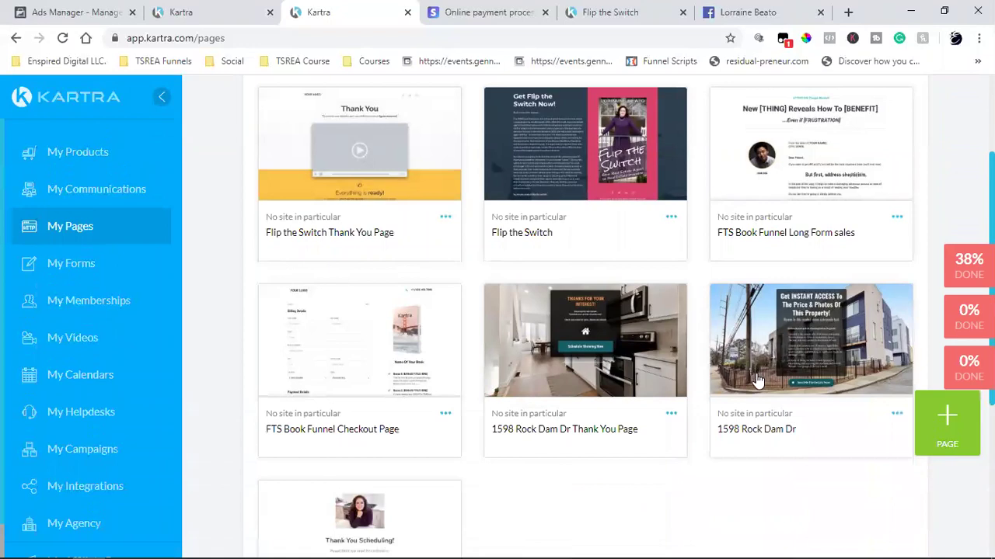
scroll(767, 210, "up", 3)
left_click(759, 188)
left_click(710, 265)
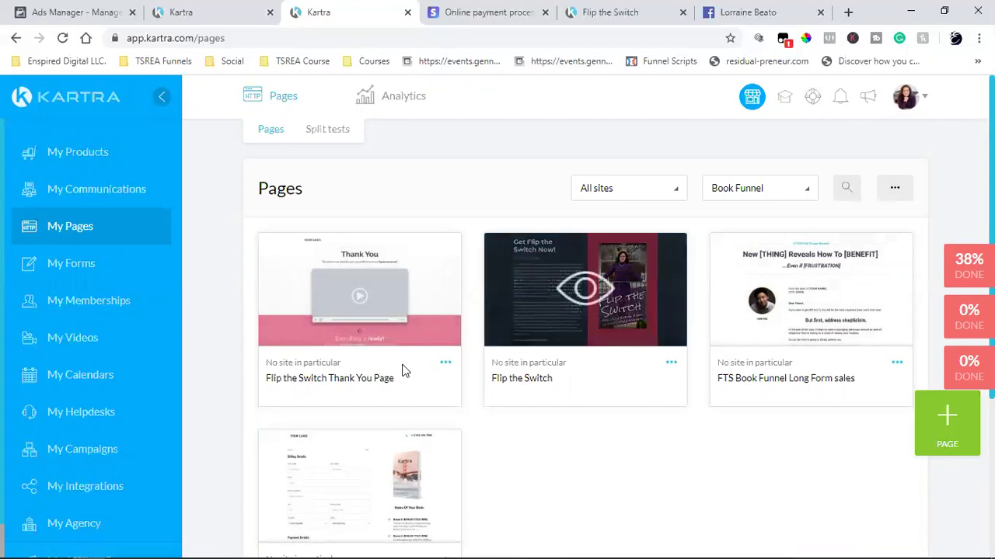
- Delete the Long Form sales page from the list
left_click(897, 362)
left_click(809, 402)
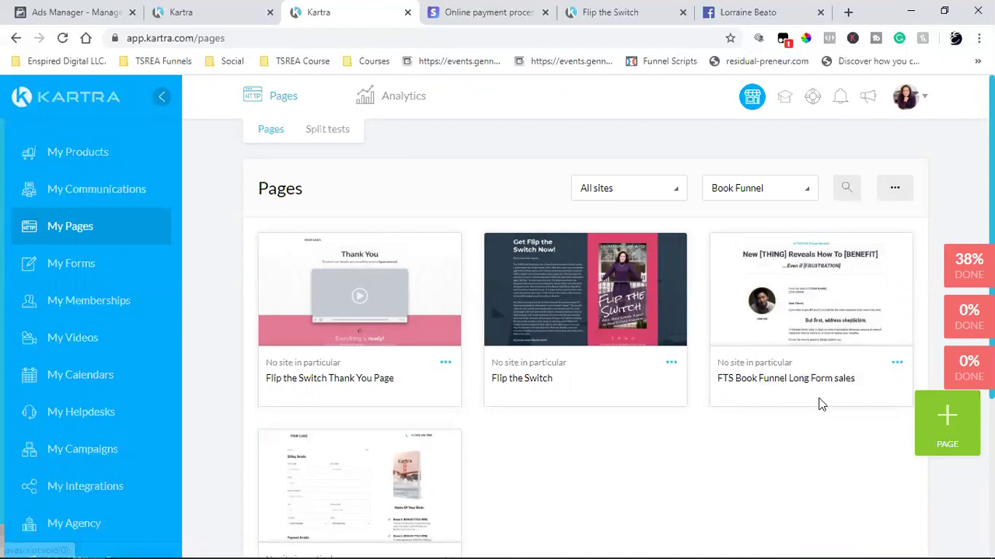
left_click(721, 153)
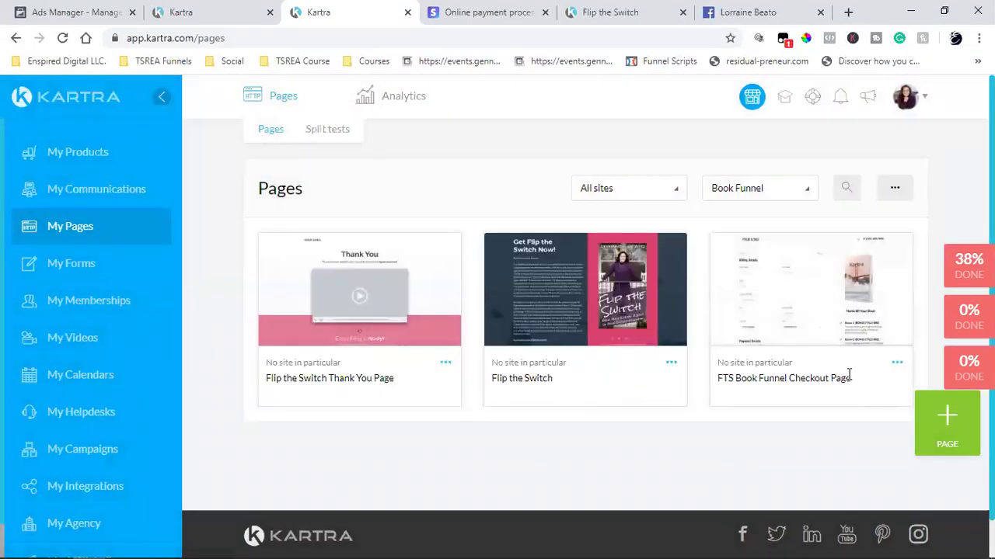
- Select the full 'FTS Book Funnel Checkout Page' name
double_click(792, 385)
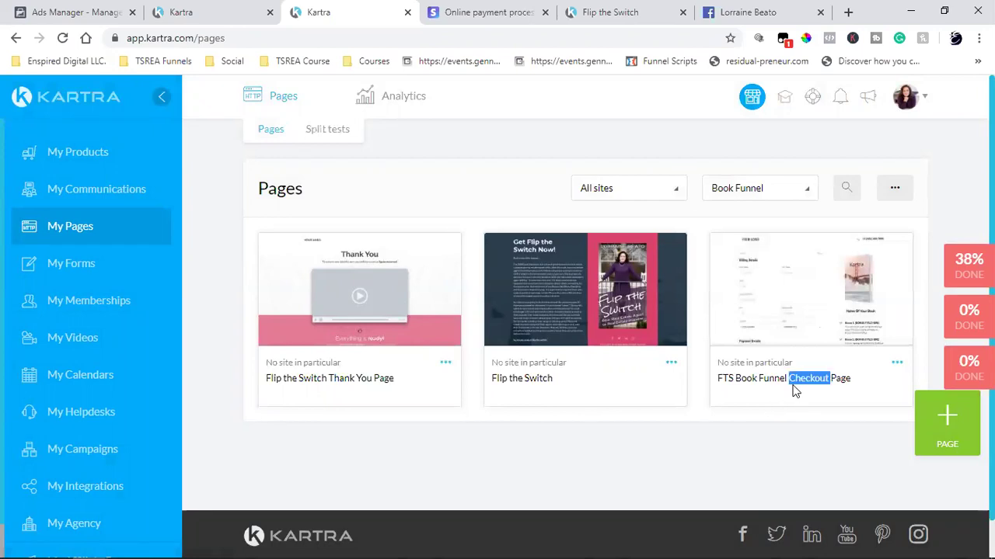
triple_click(794, 385)
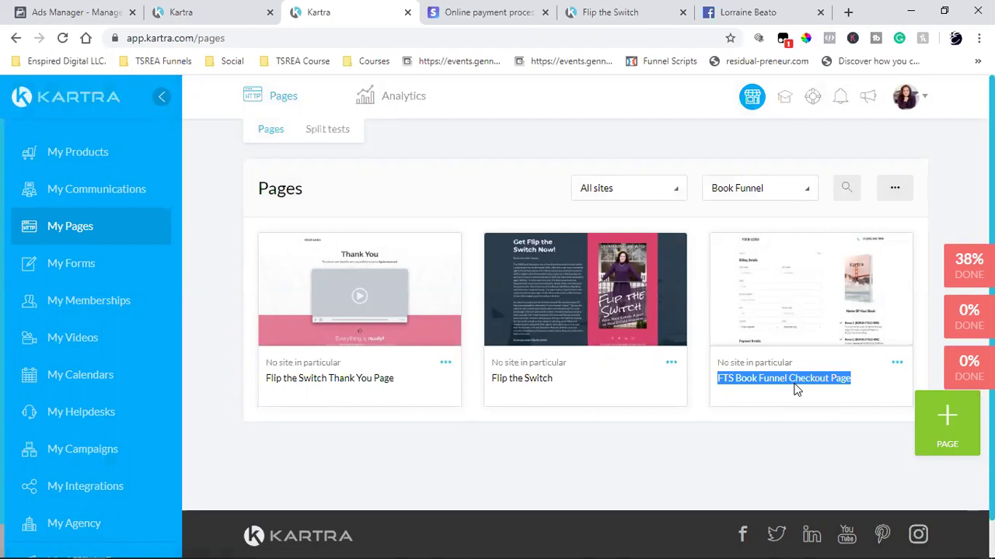
mouse_move(649, 318)
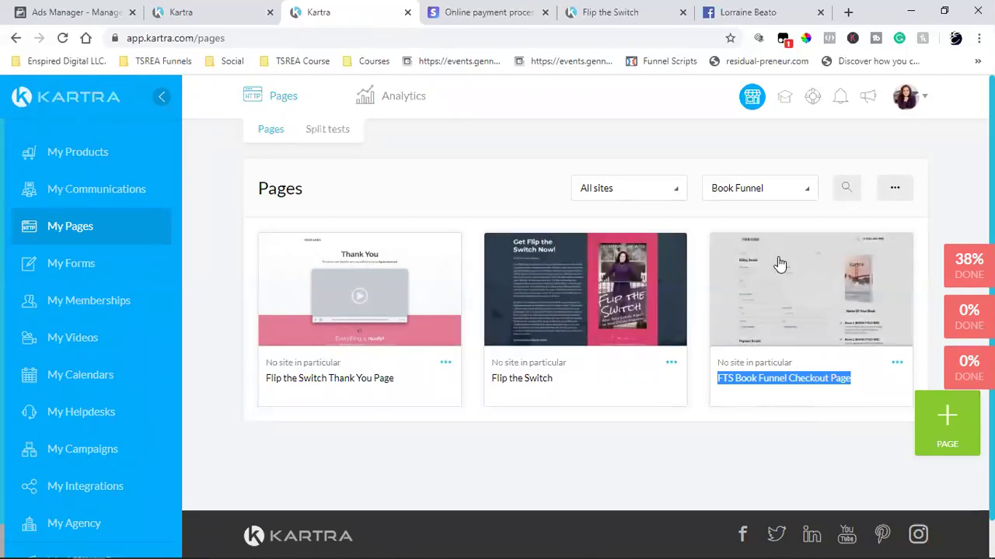
- Preview the FTS Book Funnel Checkout Page and review its billing, payment fields and USD 5.60 total
left_click(839, 295)
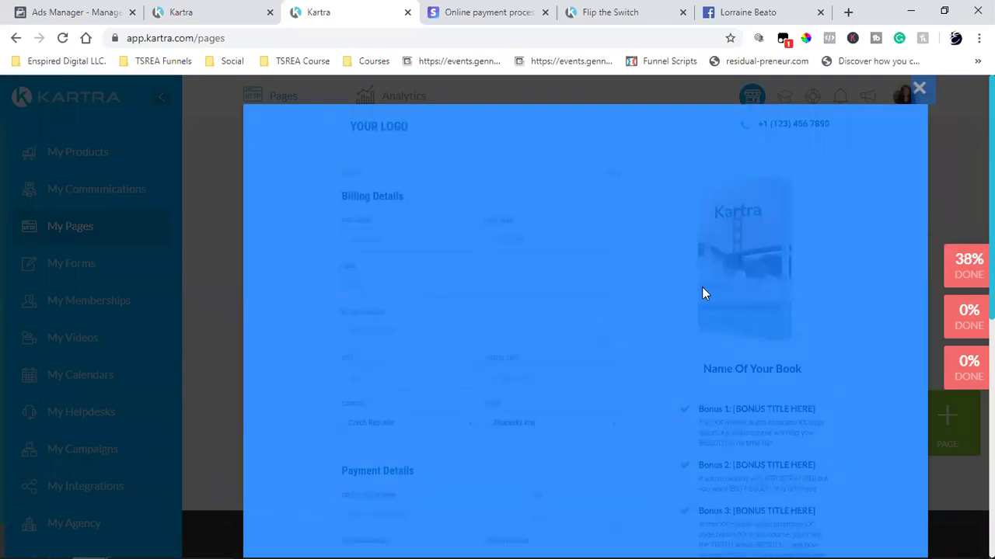
left_click(919, 89)
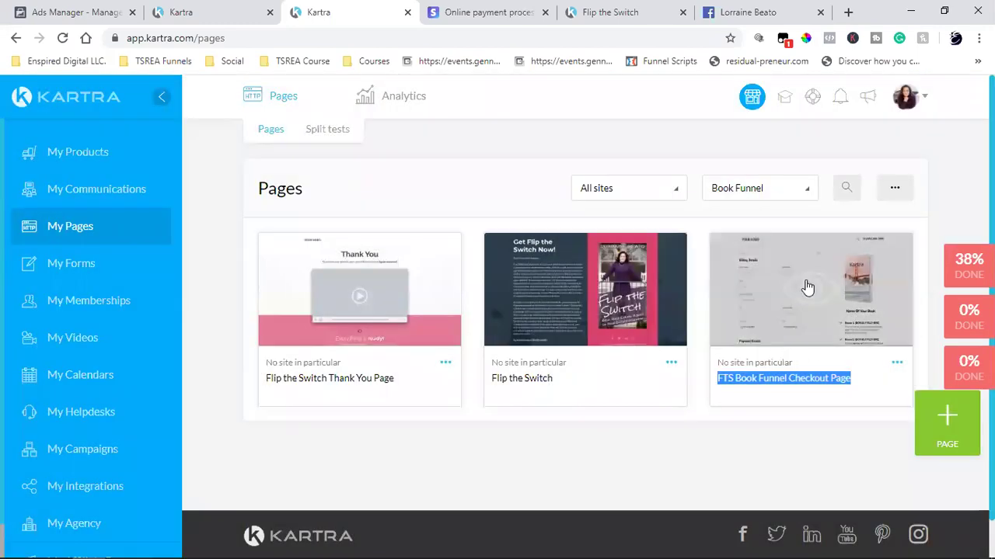
left_click(806, 284)
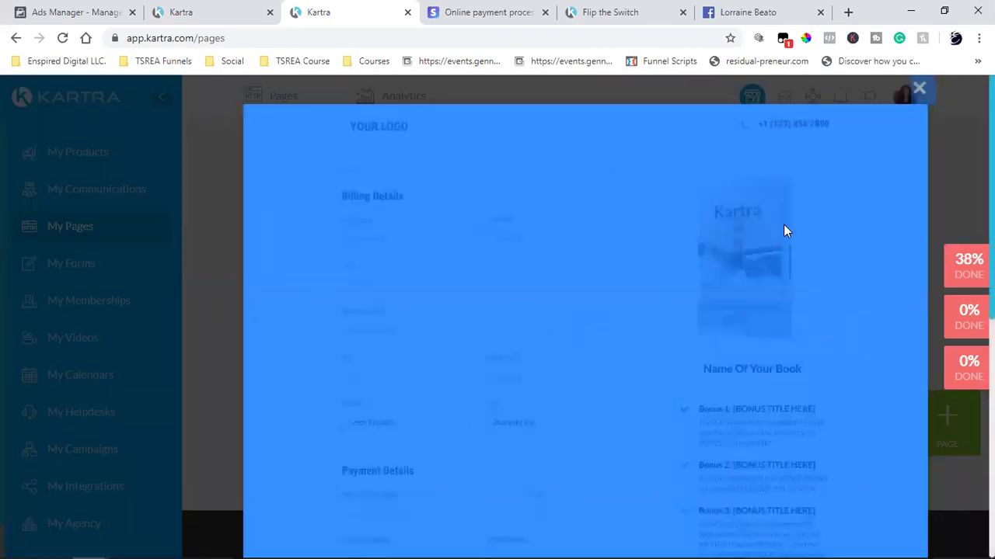
left_click(919, 89)
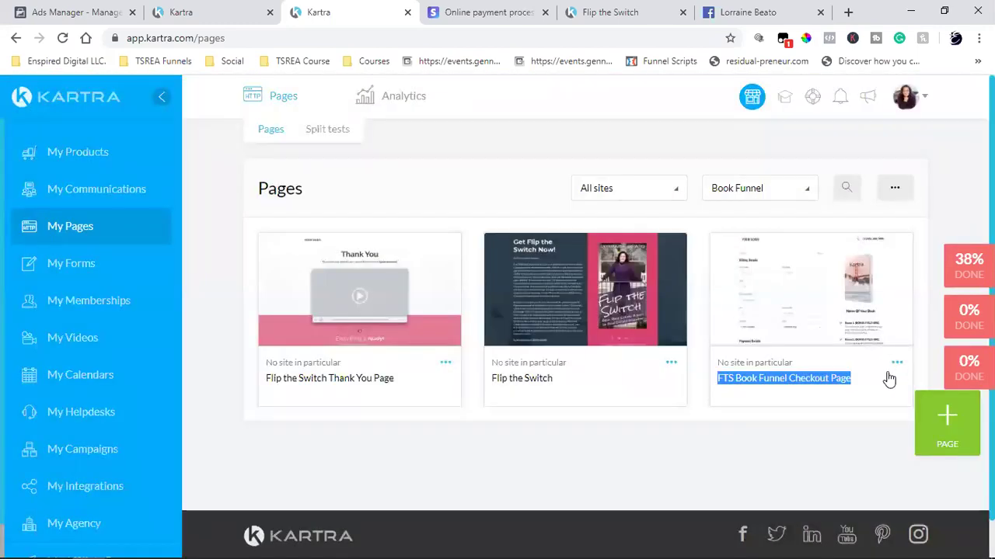
left_click(856, 468)
left_click(800, 304)
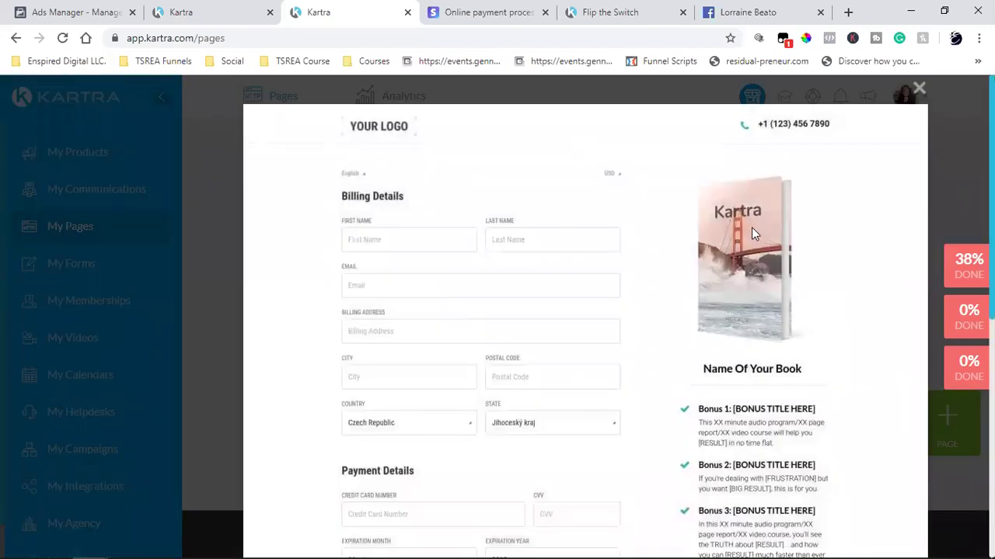
scroll(751, 227, "down", 5)
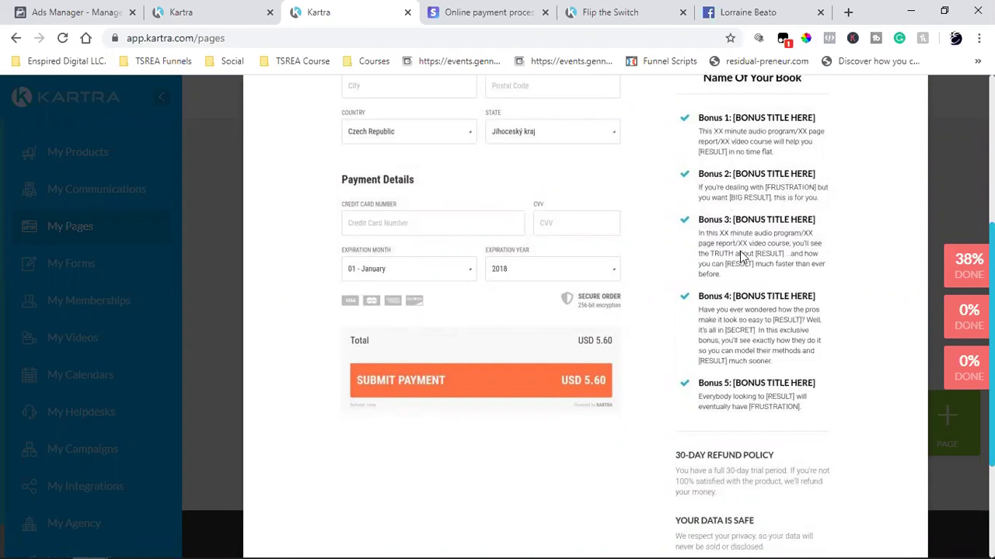
scroll(767, 326, "up", 2)
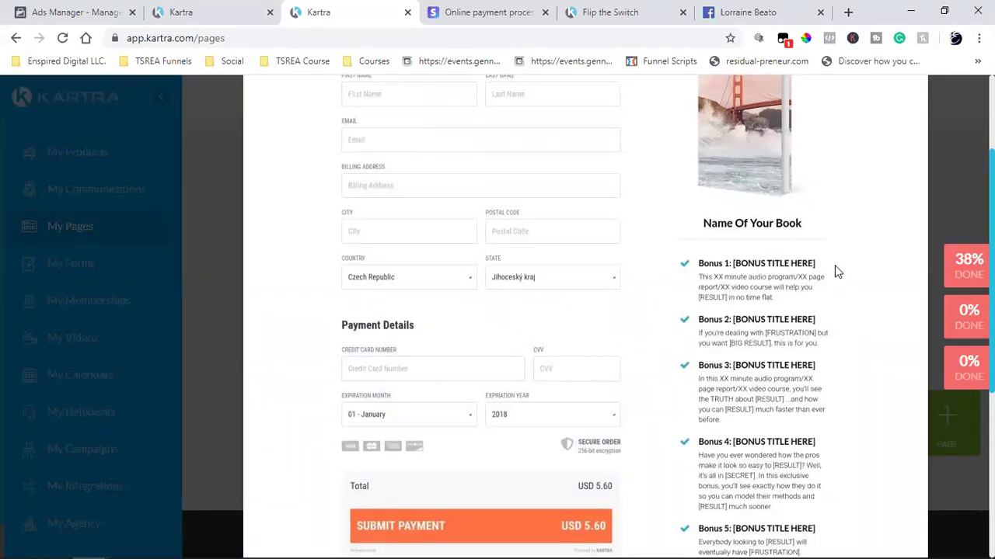
mouse_move(719, 281)
left_mouse_down()
mouse_move(762, 298)
mouse_move(732, 292)
left_mouse_up()
left_click(978, 37)
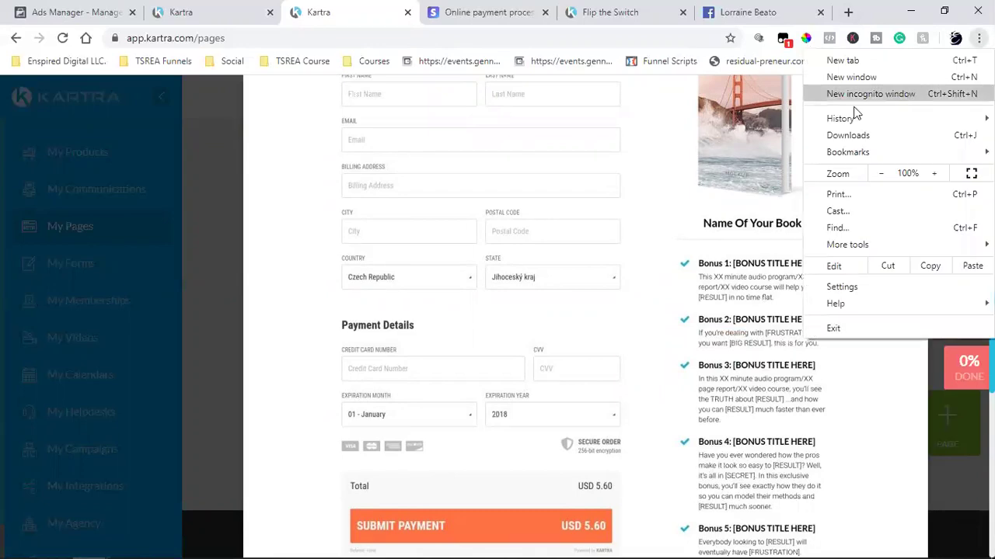
- Load thesocialrealestateagent.com/freebook in a new incognito window
left_click(858, 94)
type("m")
key("BackSpace")
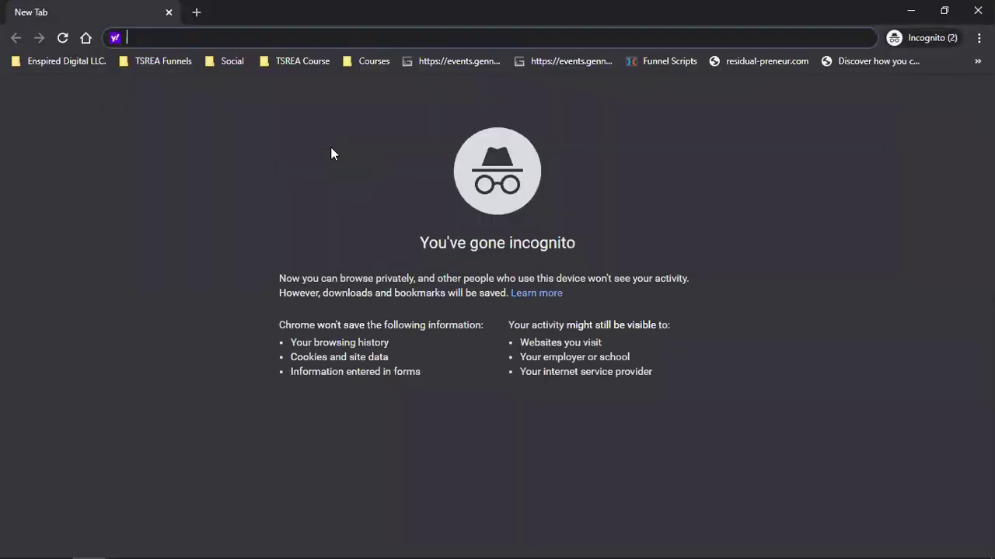
type("the")
key("Right")
type("/")
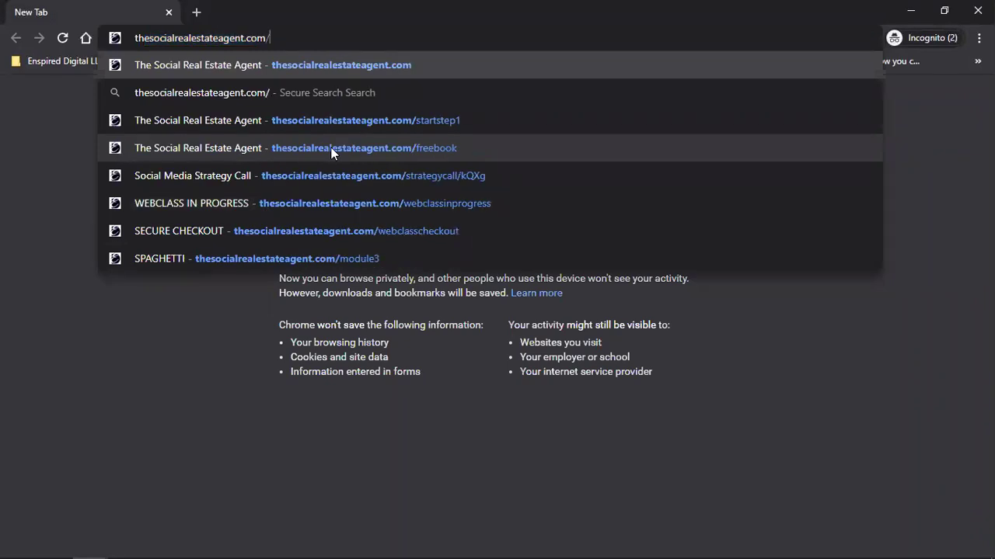
type("f")
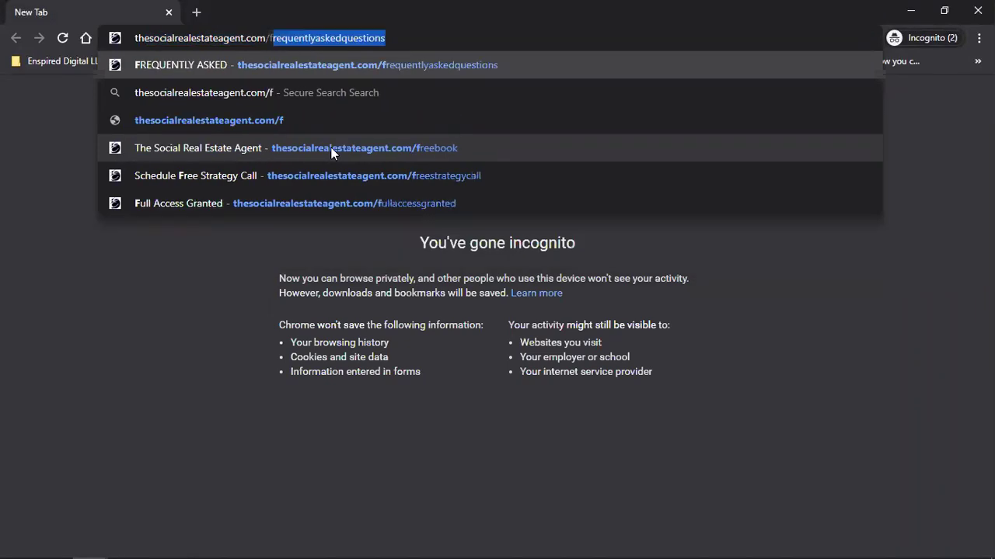
type("reebook")
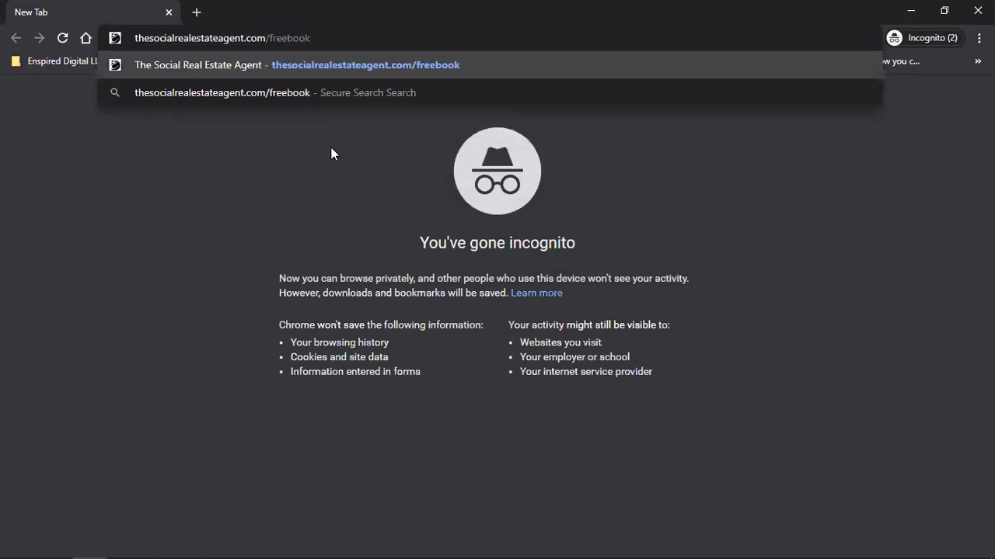
key("Return")
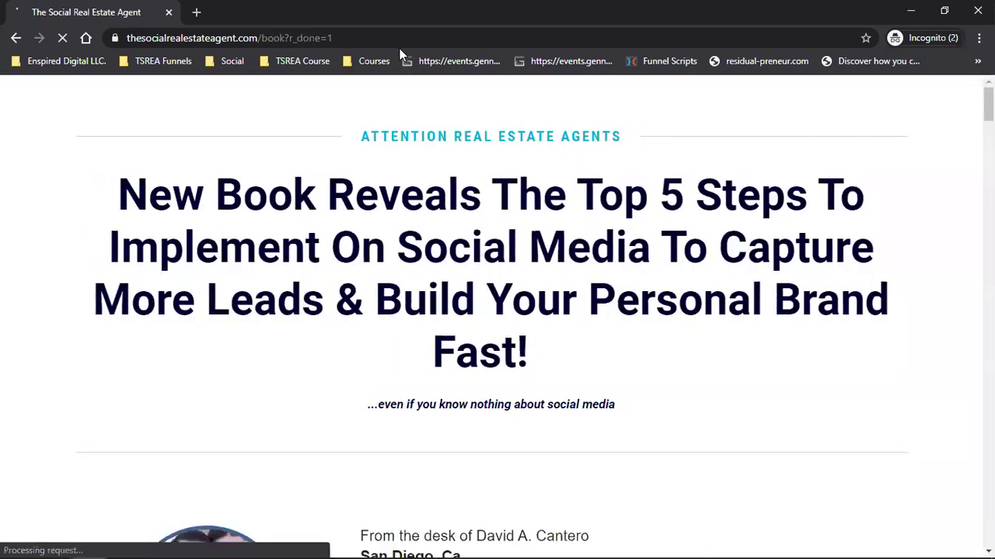
- Close the private windows and reload the freebook page in a fresh incognito window
left_click(933, 39)
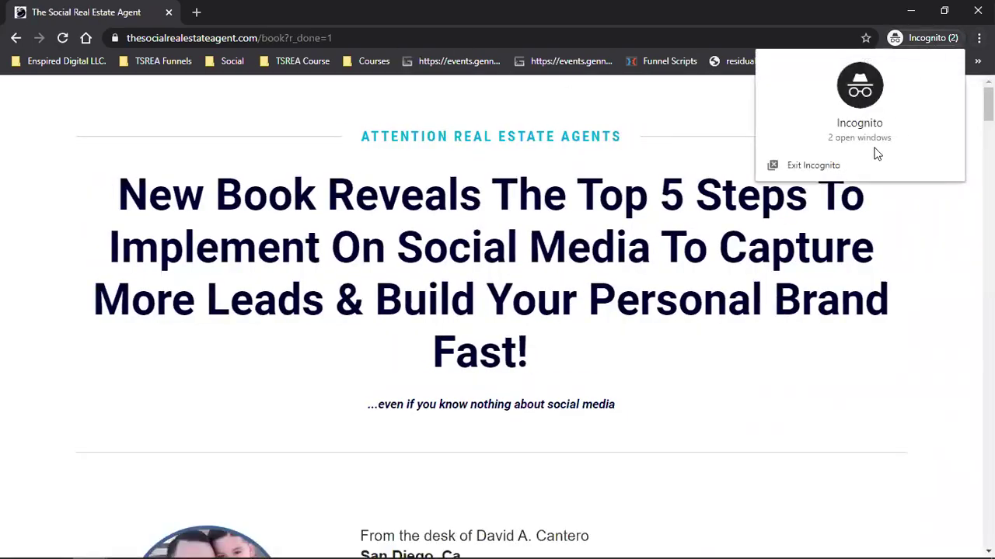
left_click(828, 166)
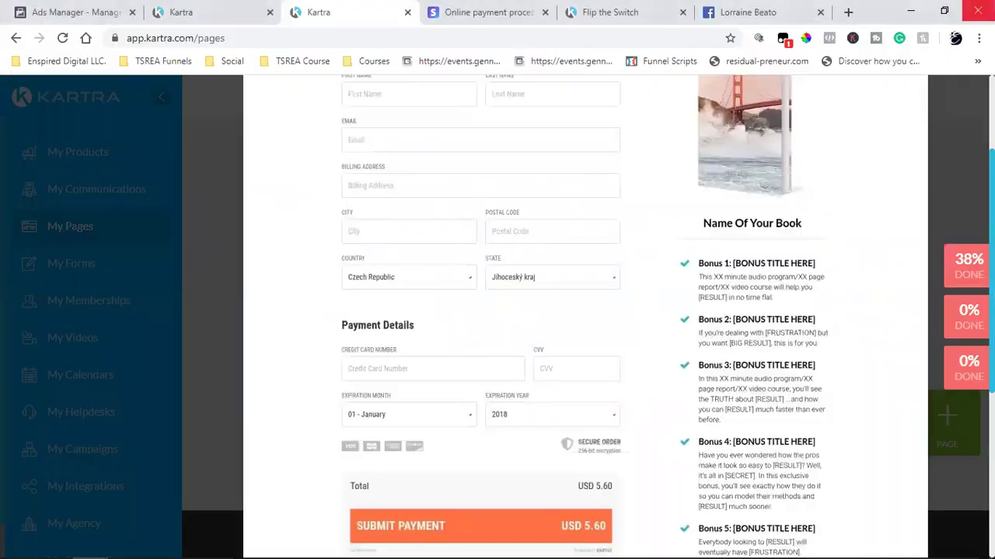
left_click(979, 38)
key("ctrl+shift+n")
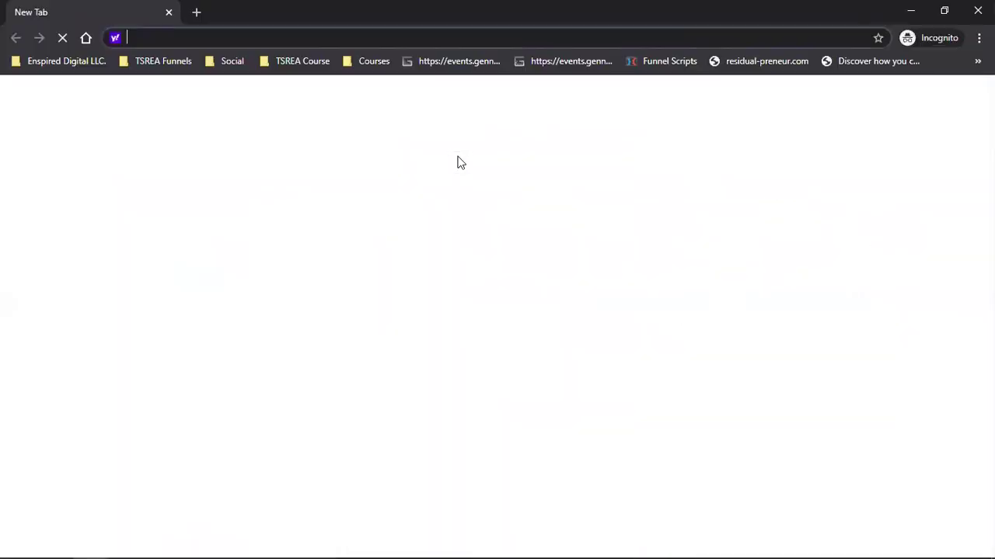
type("the")
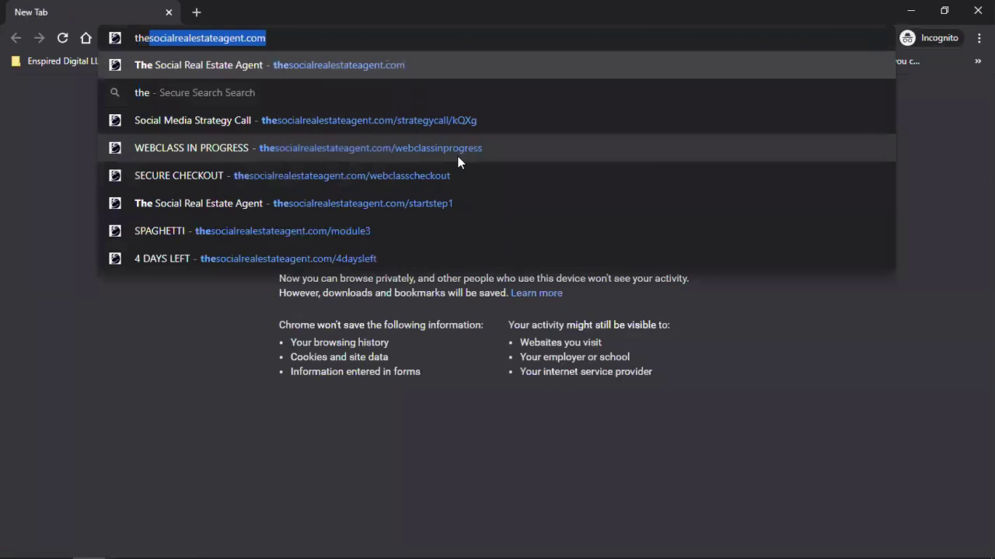
key("Right")
type("/freebook")
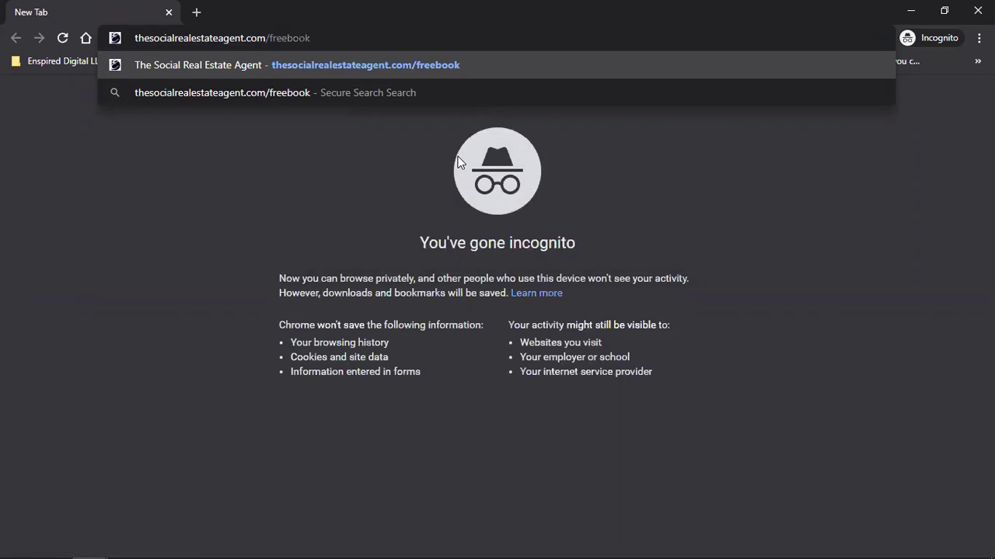
key("Return")
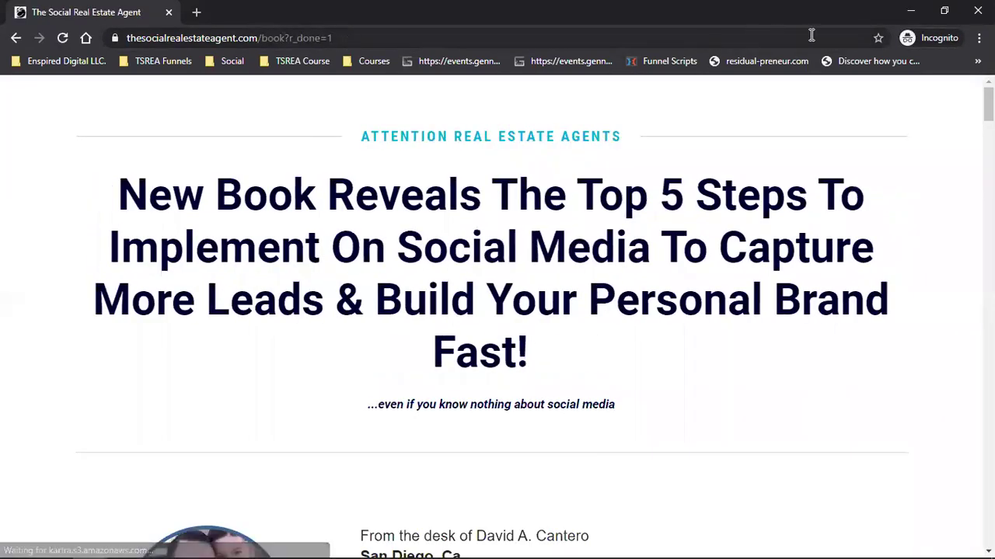
- Load the freebook address in another incognito window, correcting the URL by inserting 'free'
left_click(978, 37)
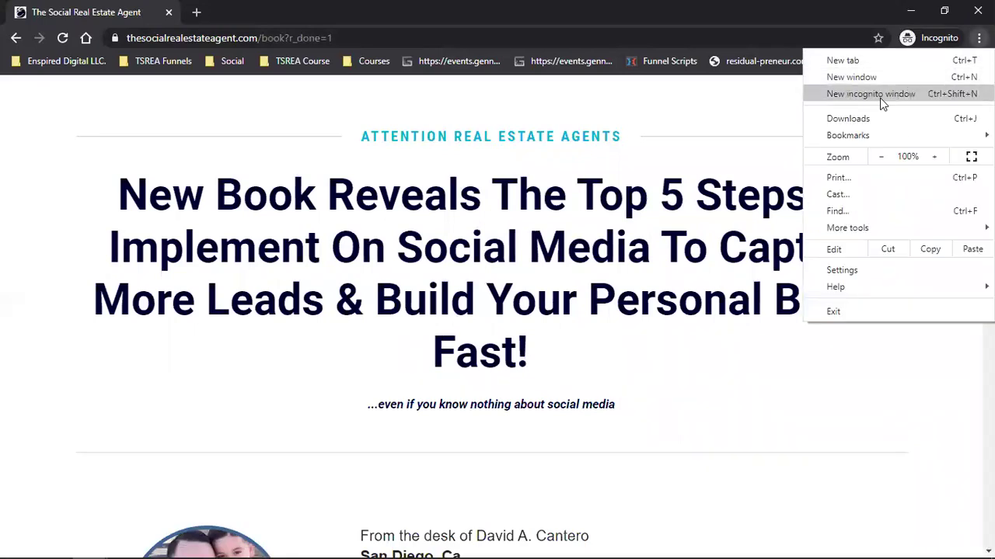
left_click(882, 101)
type("th")
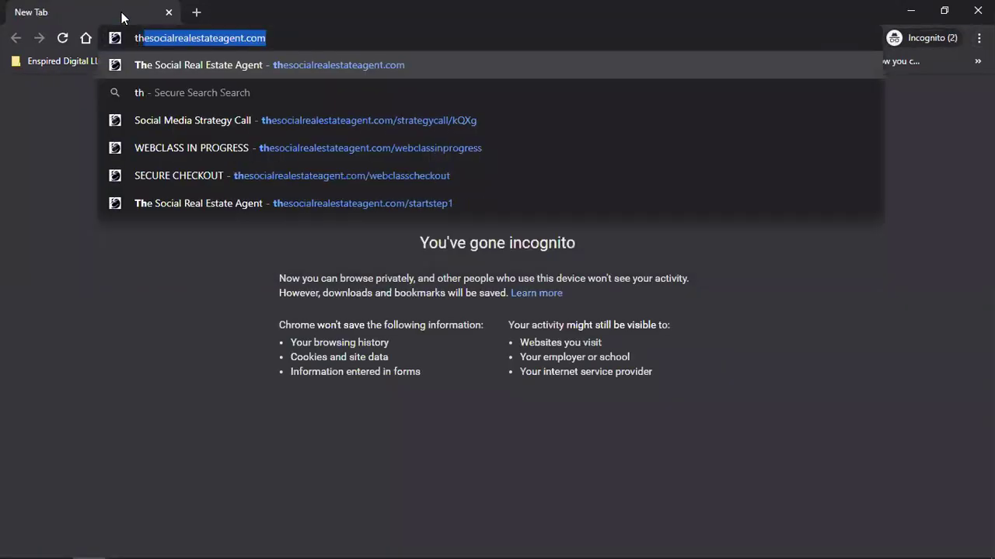
type("e")
key("Right")
type("/")
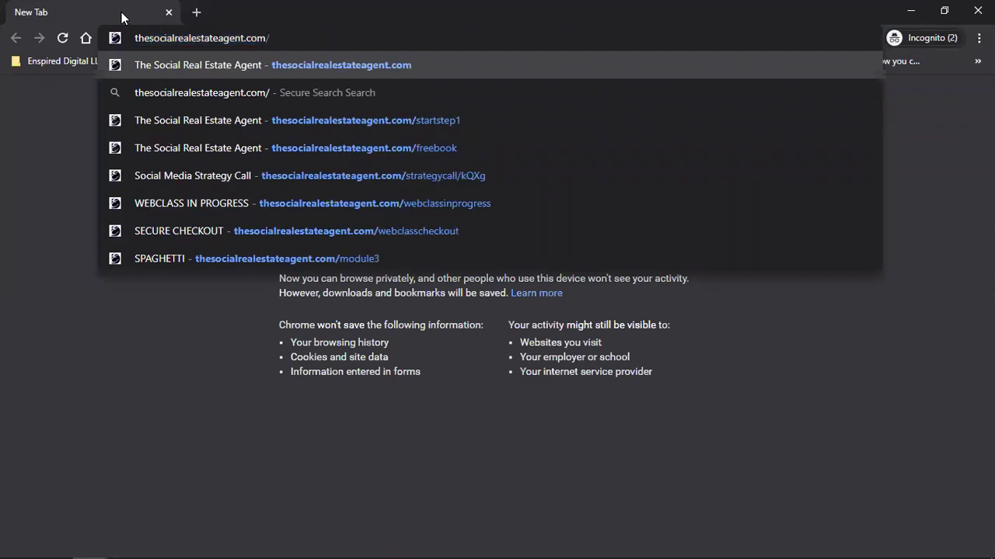
type("freebook")
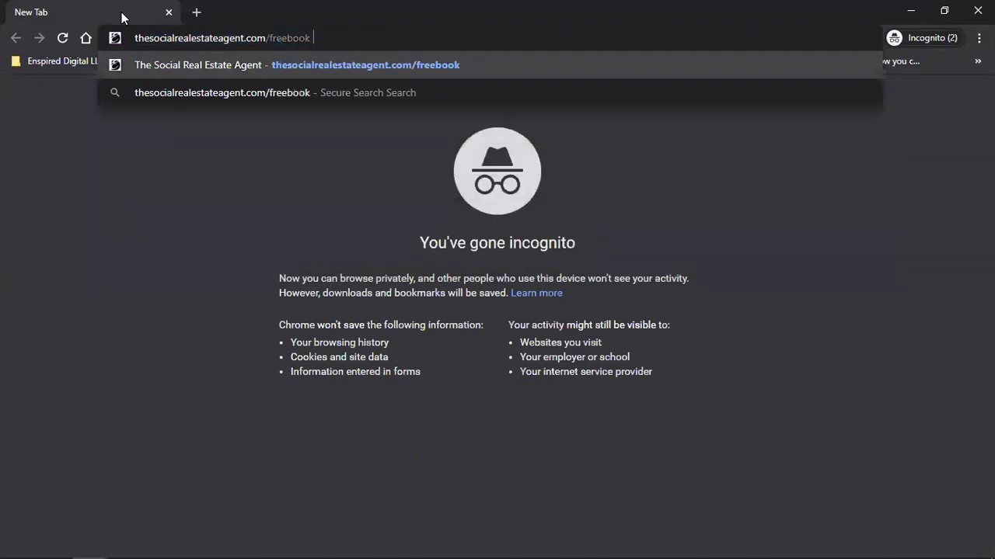
key("Return")
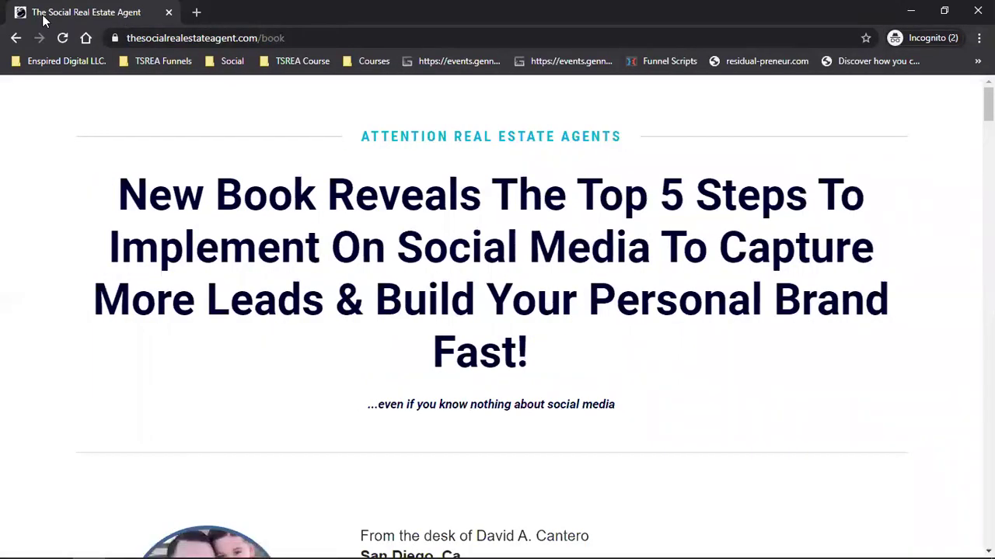
left_click(290, 38)
left_click(315, 38)
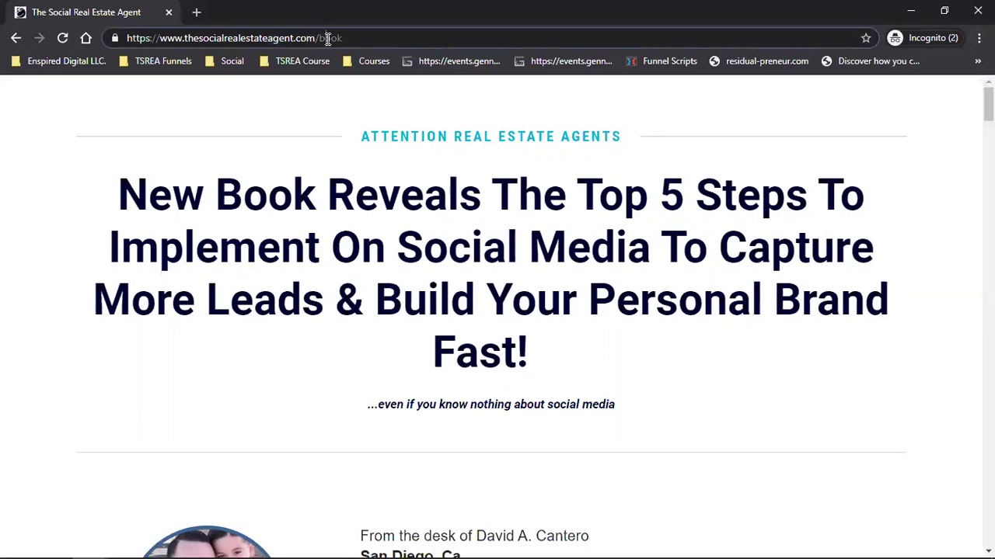
type("free")
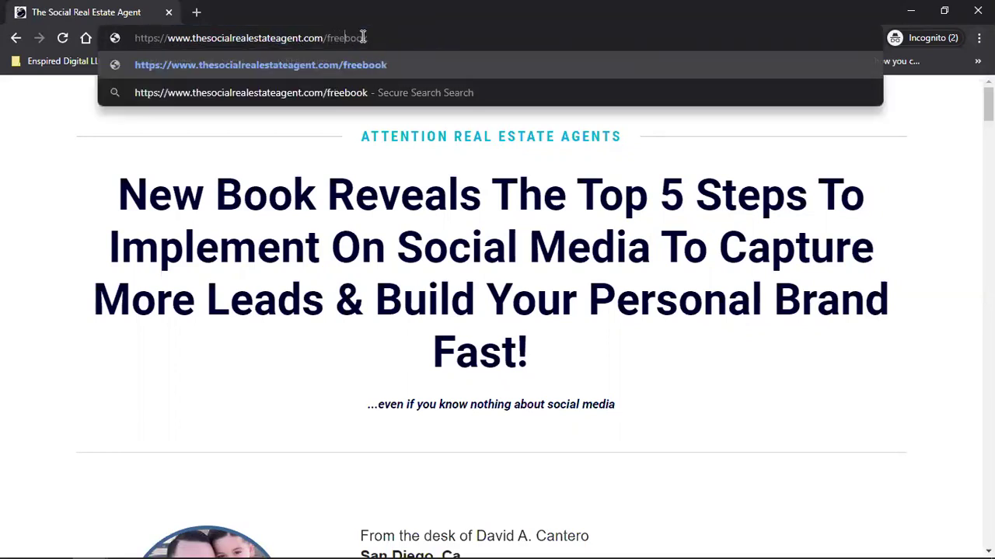
key("Return")
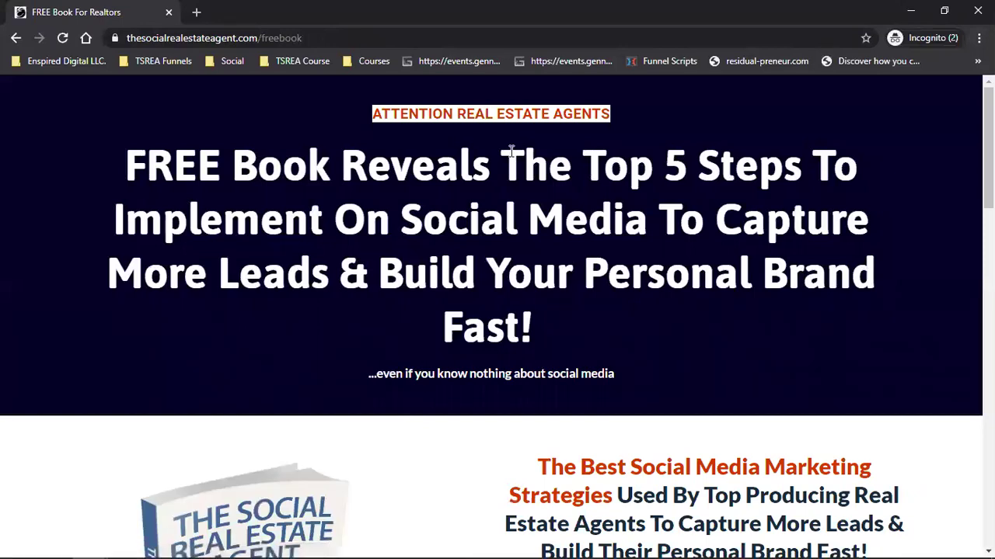
- Read through the freebook page's benefit bullets, including the (pg 41) reference
scroll(513, 149, "down", 2)
scroll(514, 149, "up", 2)
scroll(511, 167, "down", 10)
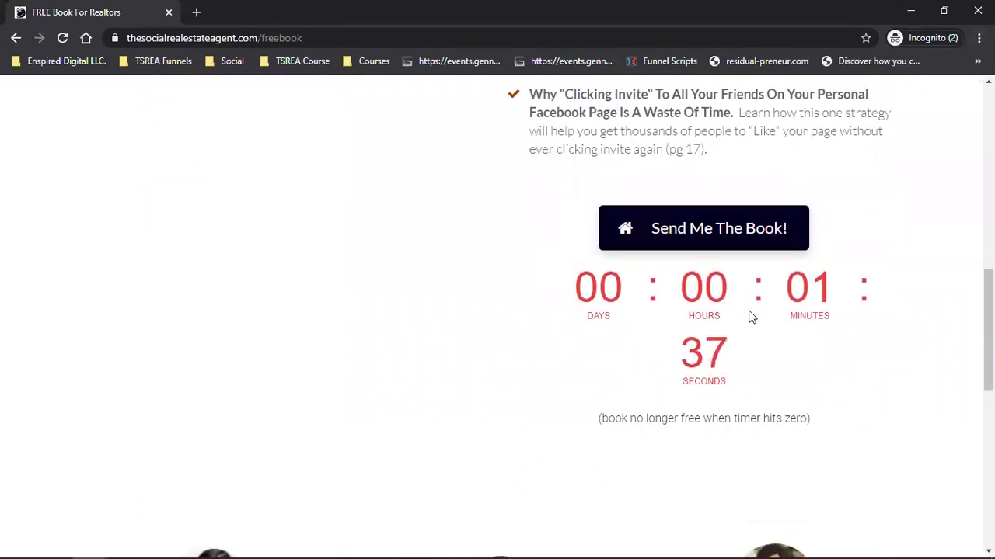
scroll(750, 316, "up", 10)
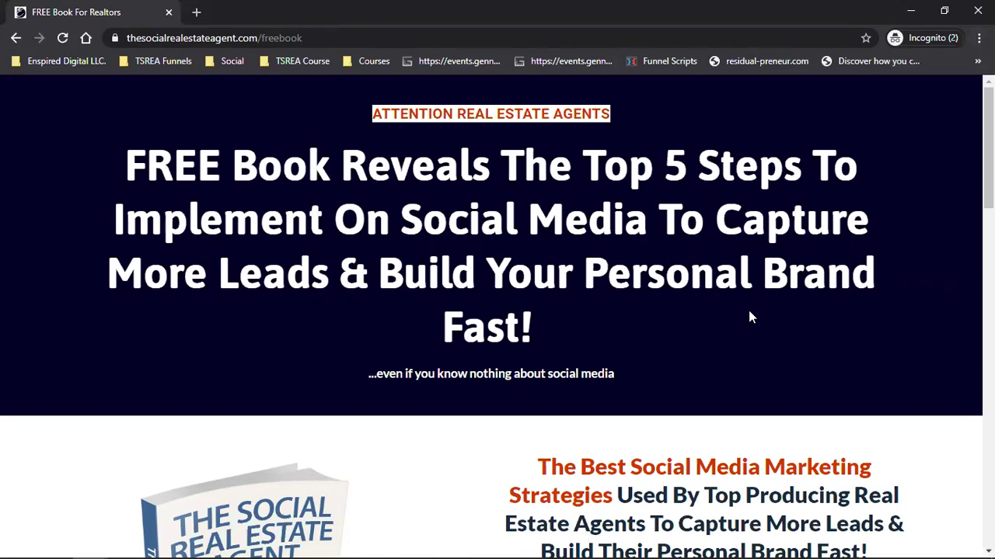
scroll(750, 314, "down", 5)
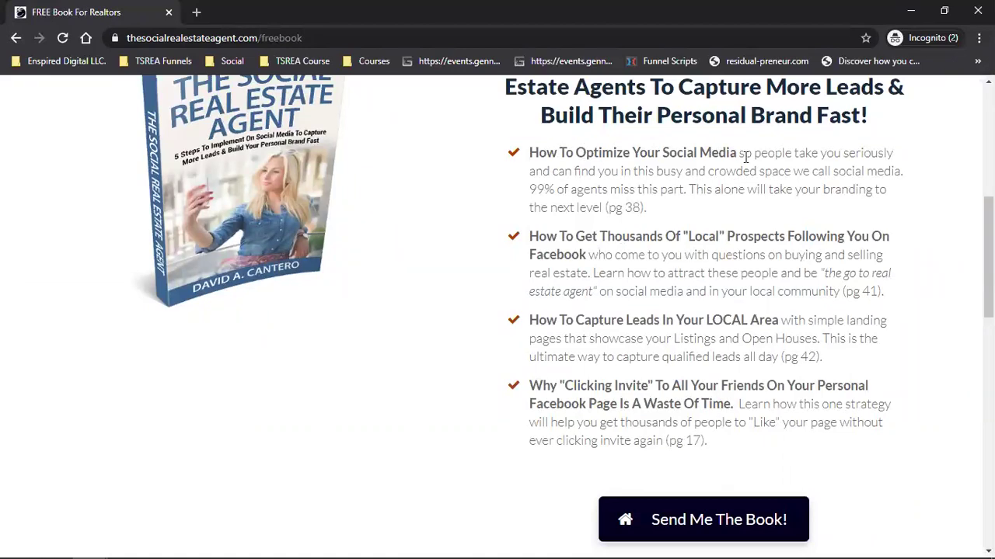
triple_click(623, 204)
left_click(625, 265)
double_click(854, 292)
scroll(794, 423, "down", 2)
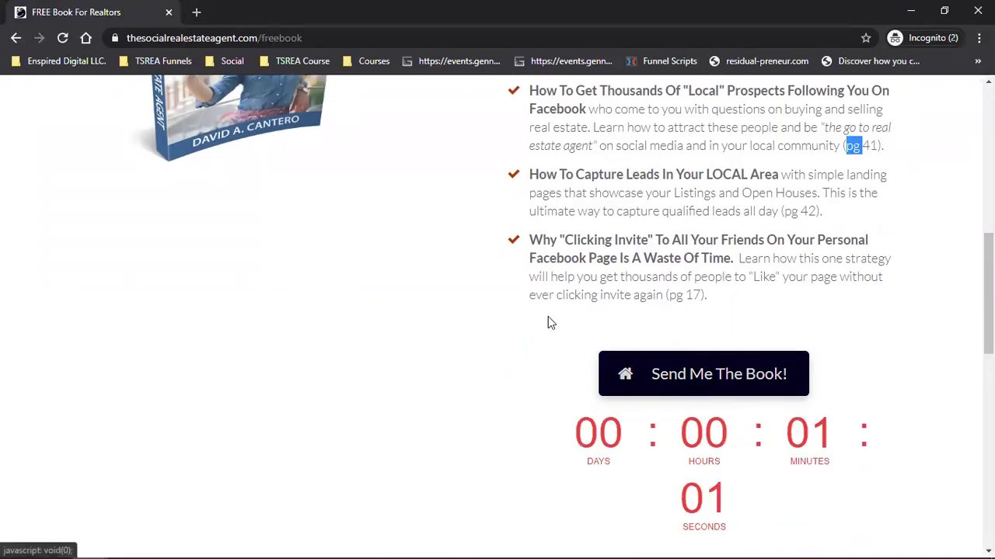
- Switch back to the Kartra checkout preview window
mouse_move(238, 539)
mouse_move(91, 544)
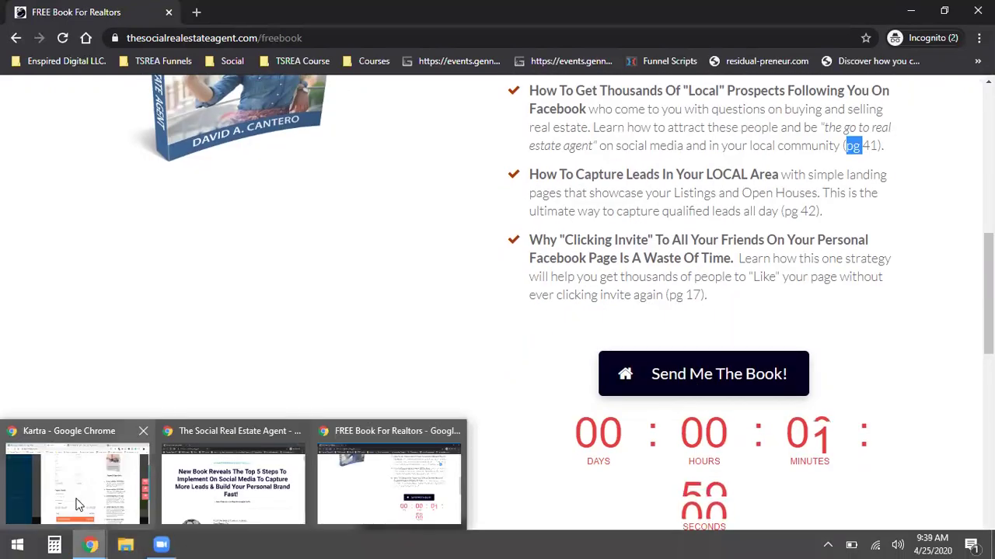
left_click(77, 486)
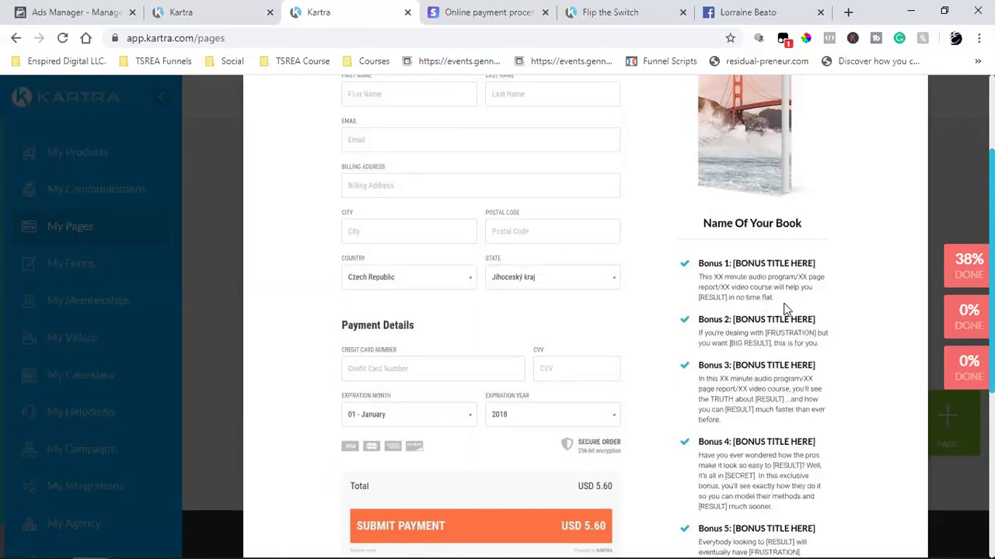
- Close the checkout page preview
scroll(785, 310, "up", 3)
scroll(784, 309, "down", 10)
scroll(785, 309, "up", 10)
scroll(785, 309, "down", 10)
scroll(878, 163, "up", 10)
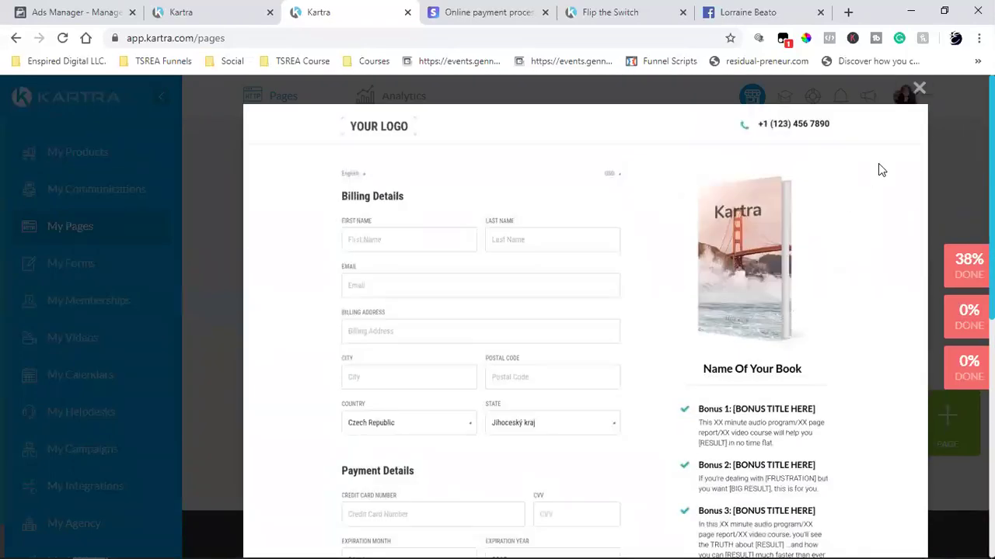
left_click(919, 91)
mouse_move(505, 307)
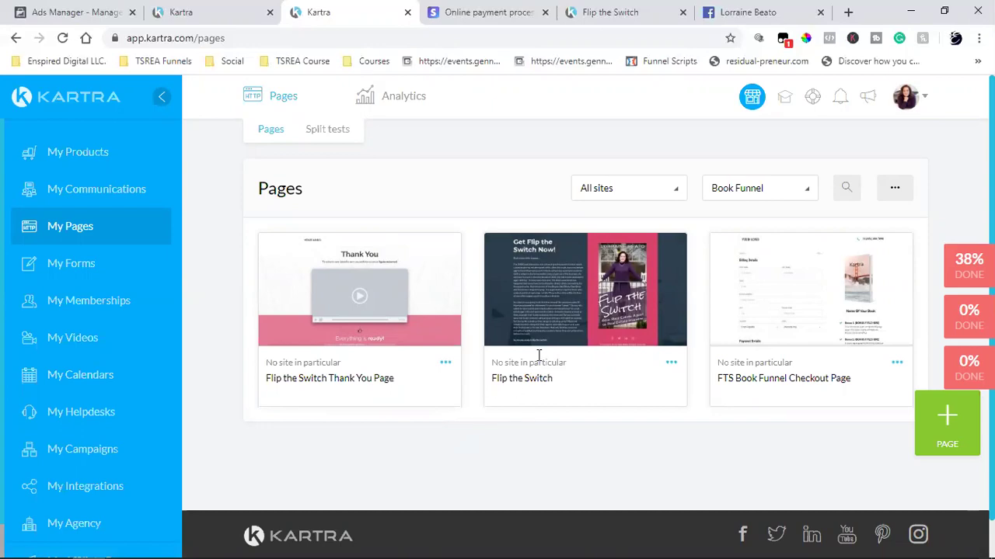
- Review the Flip the Switch sales page in its tab
left_click(624, 12)
scroll(394, 325, "up", 3)
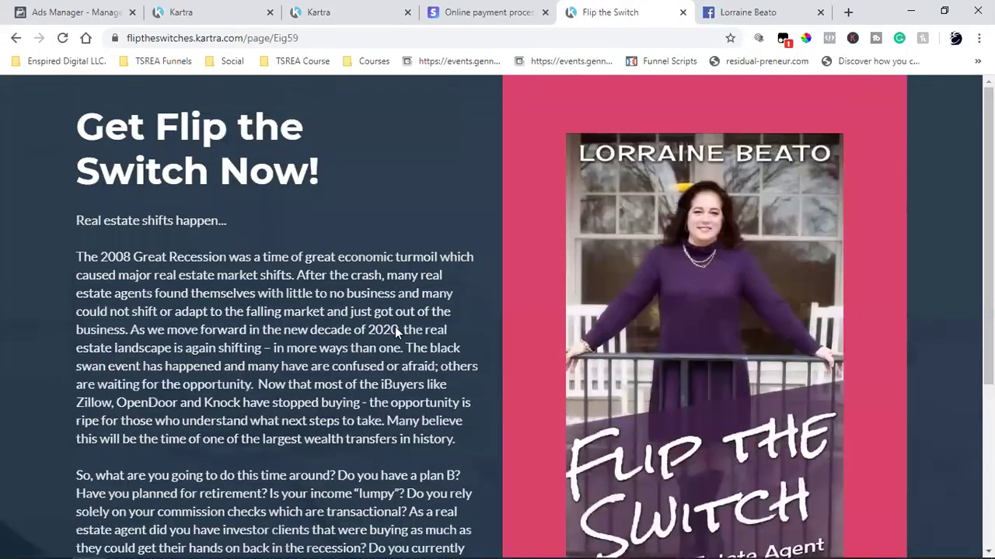
scroll(394, 328, "down", 3)
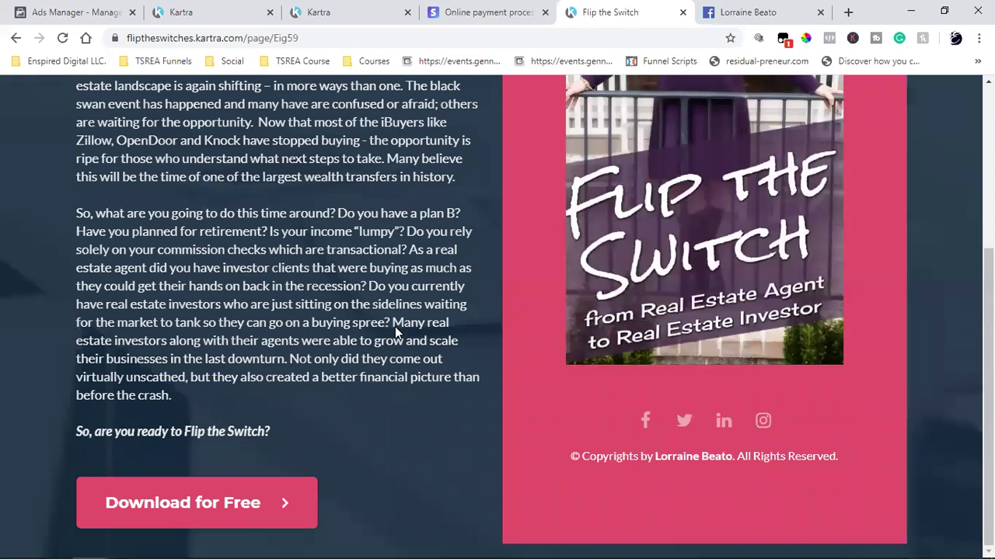
scroll(394, 326, "up", 3)
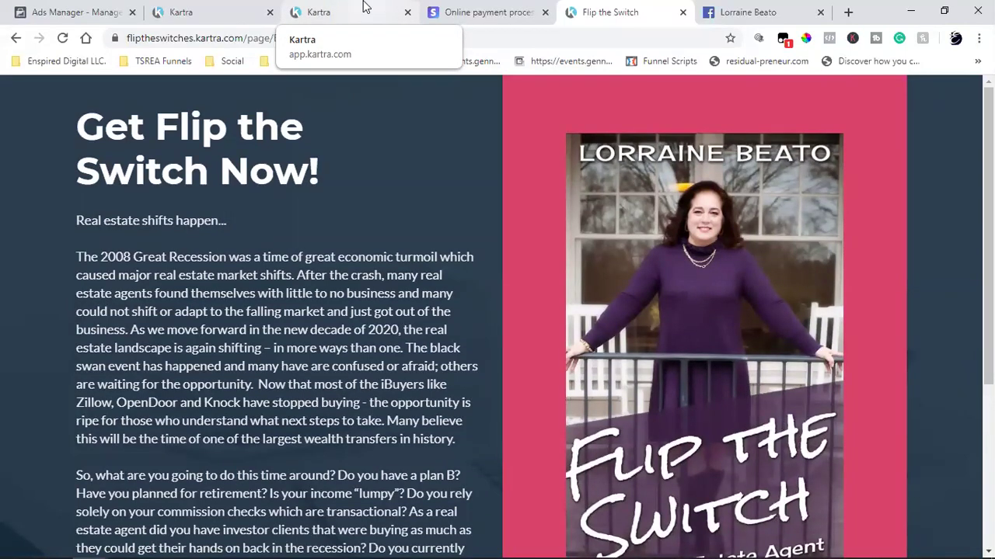
- Return to the Kartra Pages list and head to the products dashboard
left_click(363, 6)
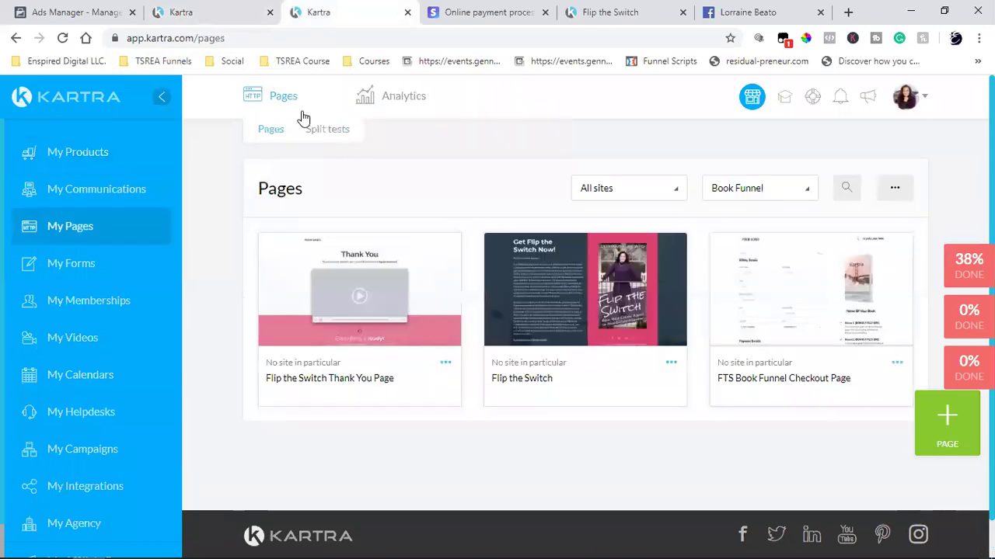
left_click(670, 364)
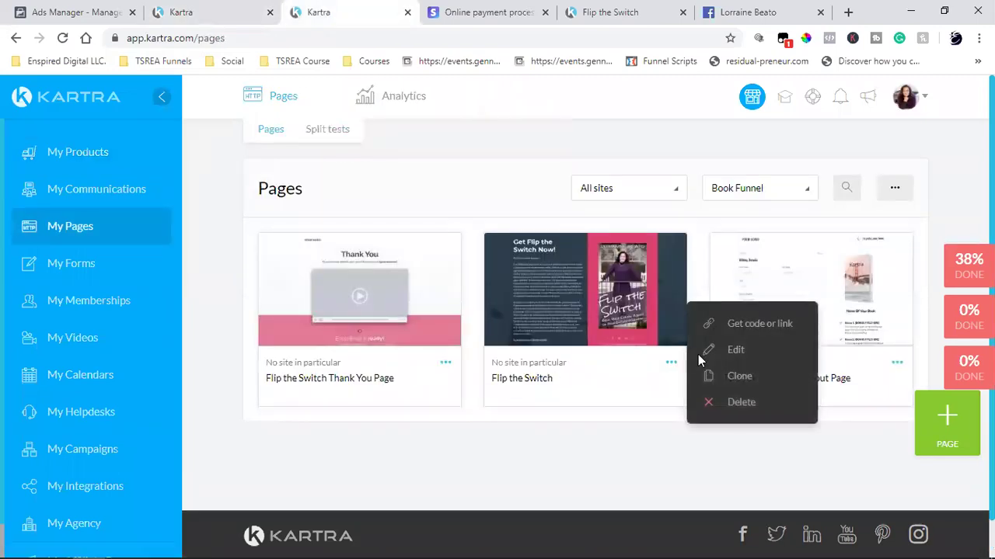
left_click(236, 220)
left_click(76, 152)
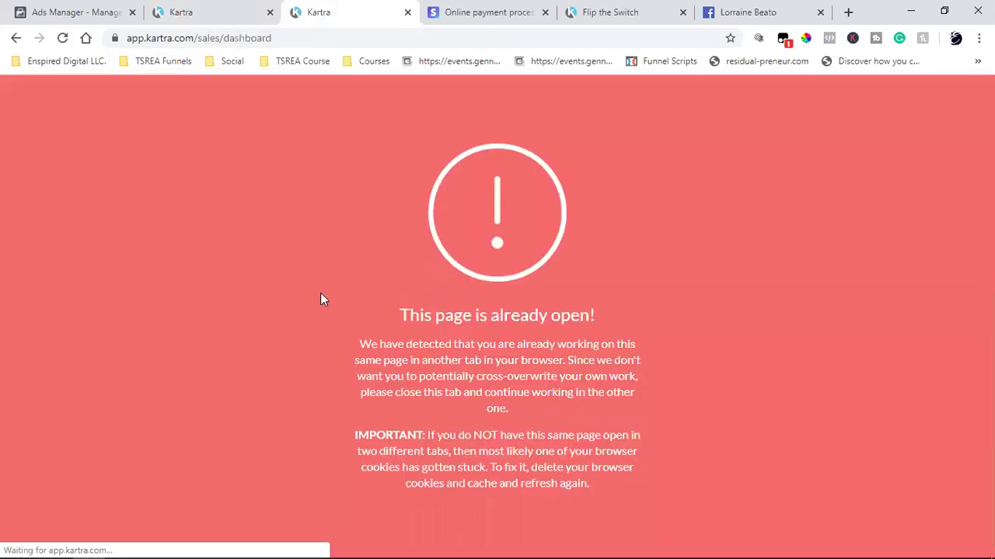
- Close the extra tab and edit Flip the Switch Book through to its Basic Info form
left_click(407, 12)
left_click(200, 8)
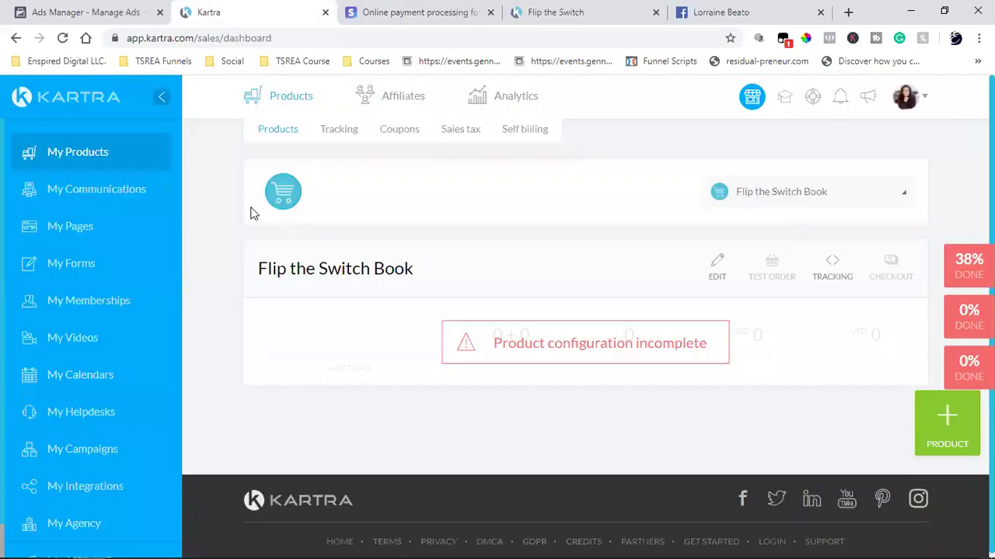
left_click(282, 203)
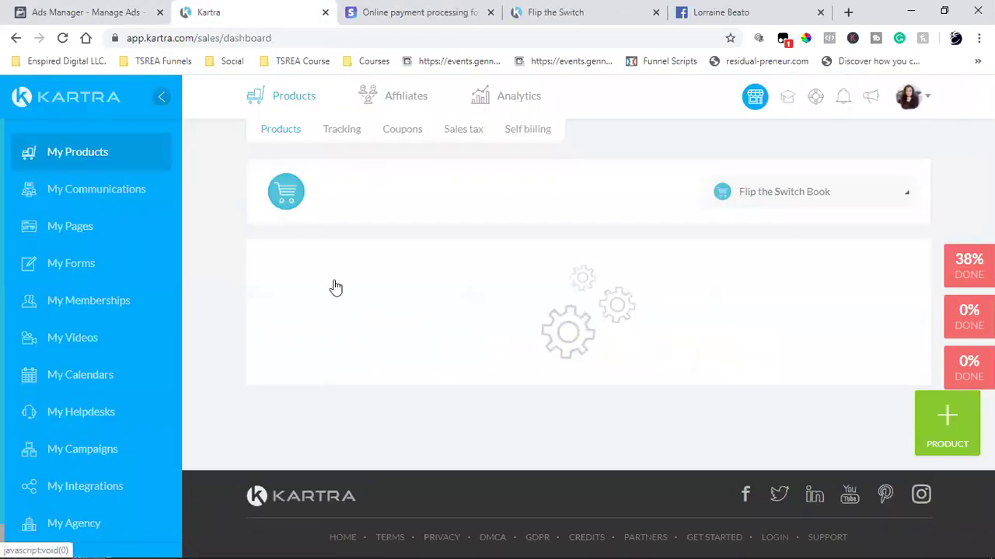
left_click(721, 265)
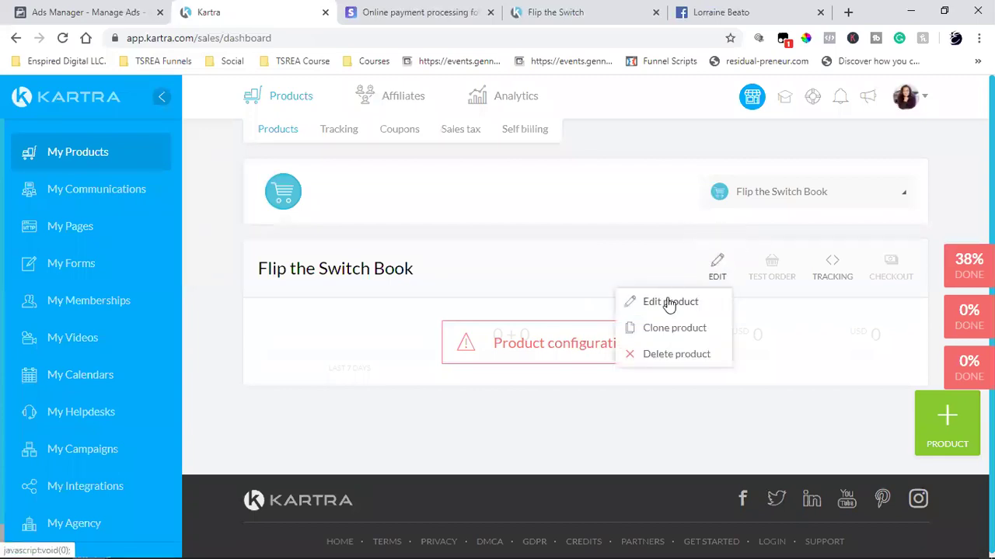
left_click(668, 302)
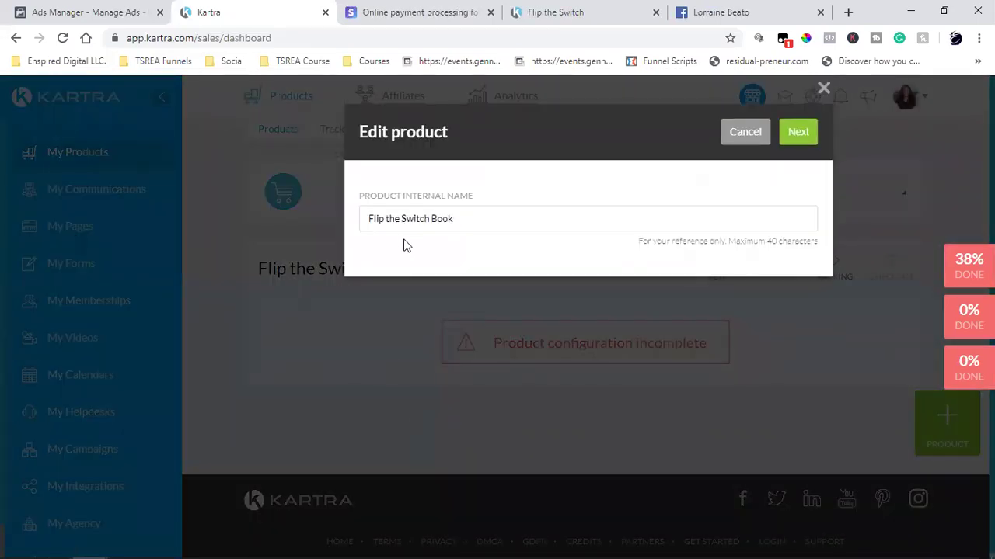
left_click(804, 137)
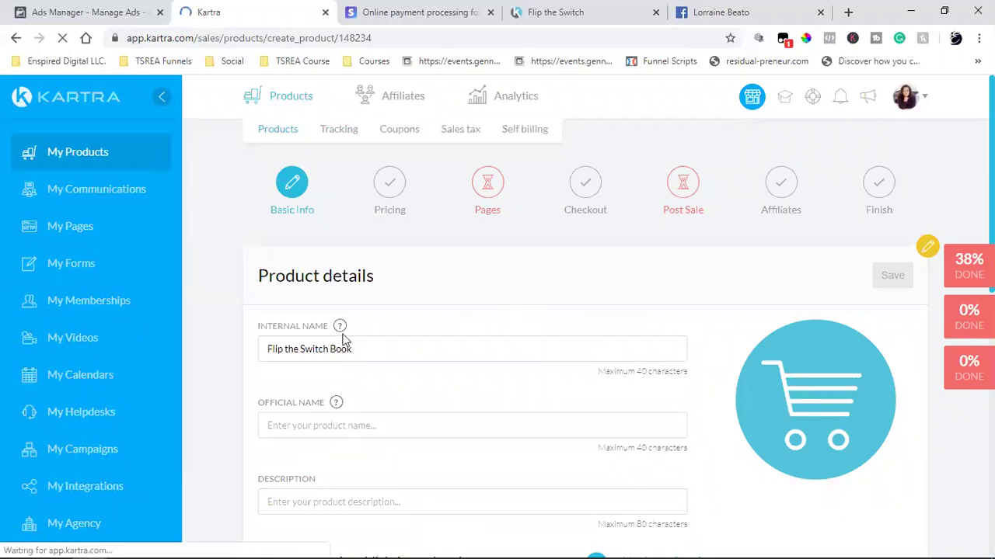
scroll(347, 347, "down", 2)
- Copy the internal name 'Flip the Switch Book' into Official Name and Description
triple_click(289, 203)
right_click(289, 203)
left_click(334, 251)
left_click(299, 276)
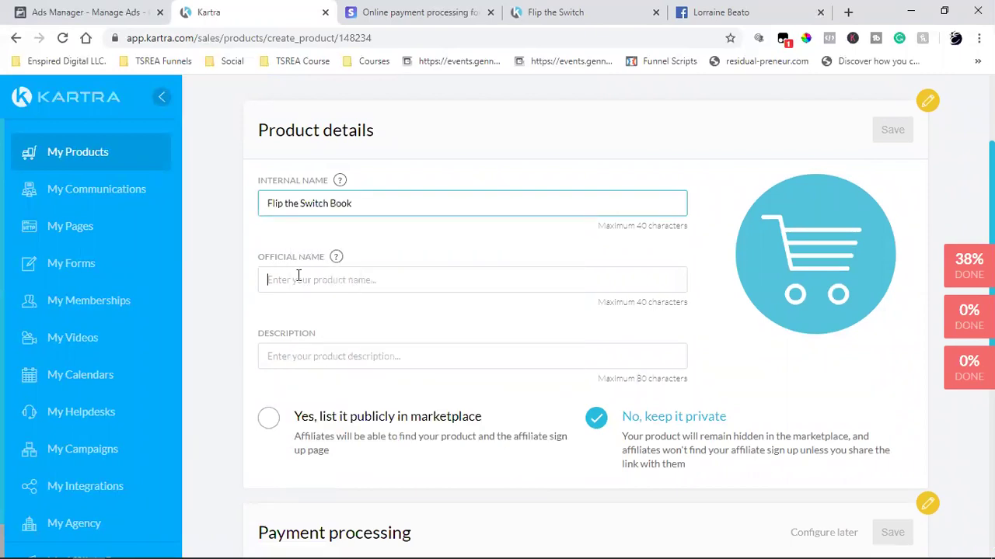
key("ctrl+v")
left_click(289, 360)
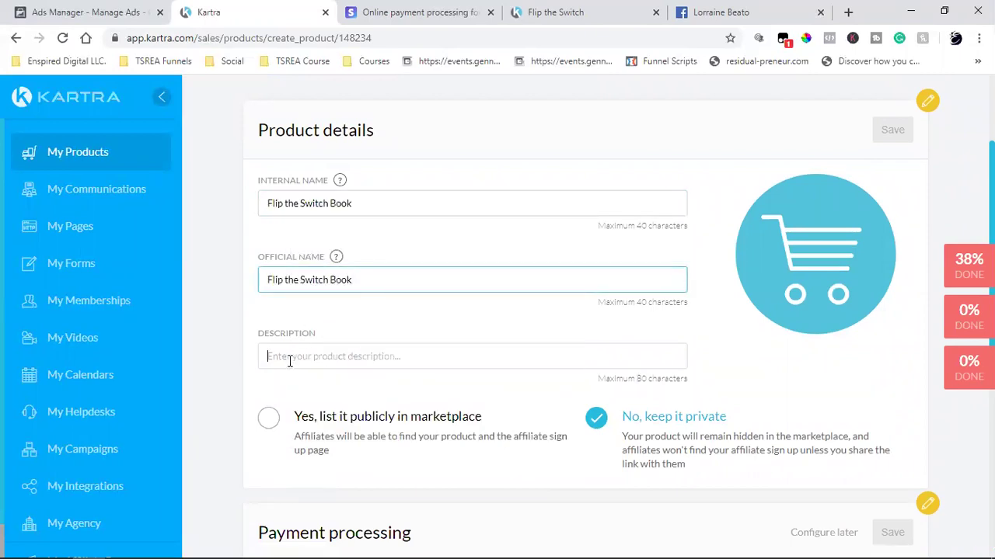
key("ctrl+v")
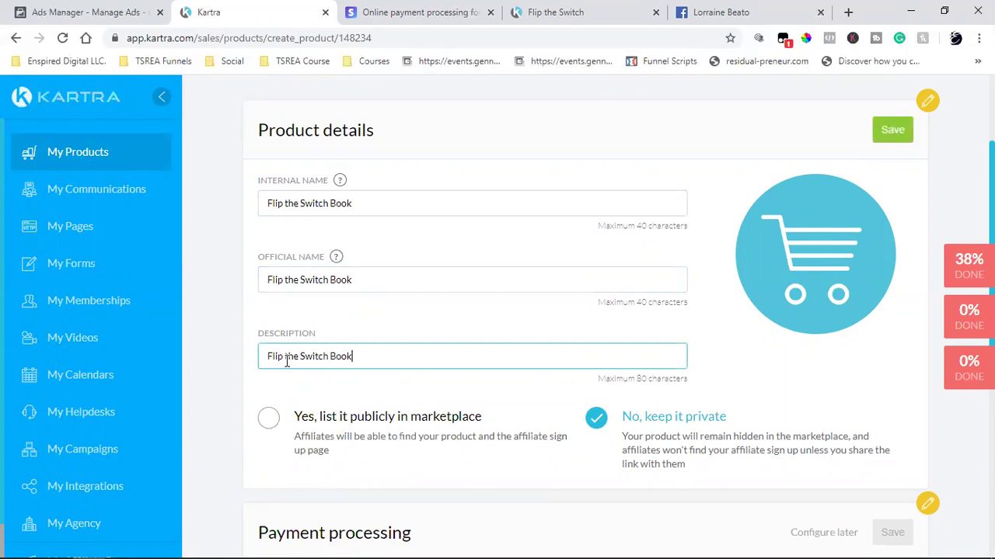
- Open My Affiliate Promos in a new tab and switch to it
scroll(472, 355, "down", 2)
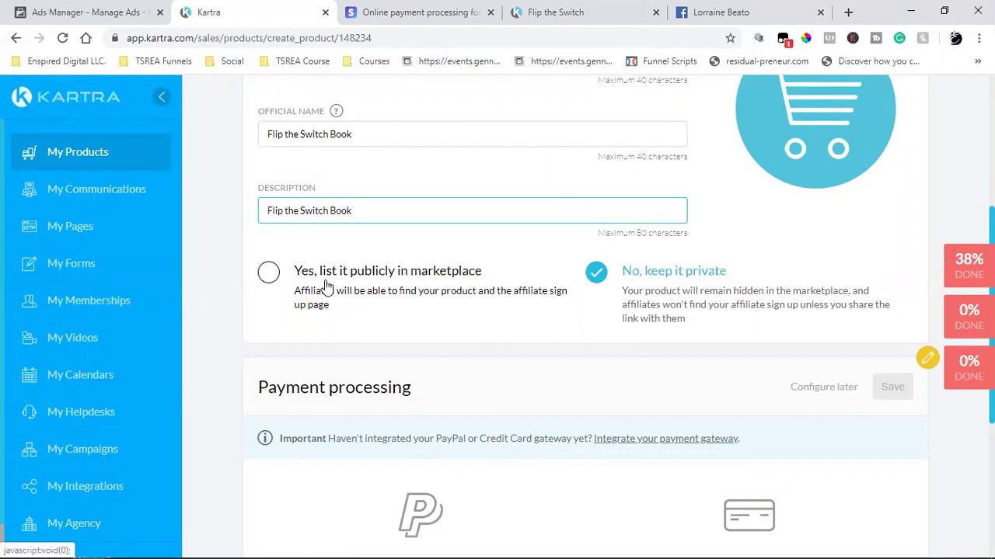
scroll(70, 435, "down", 1)
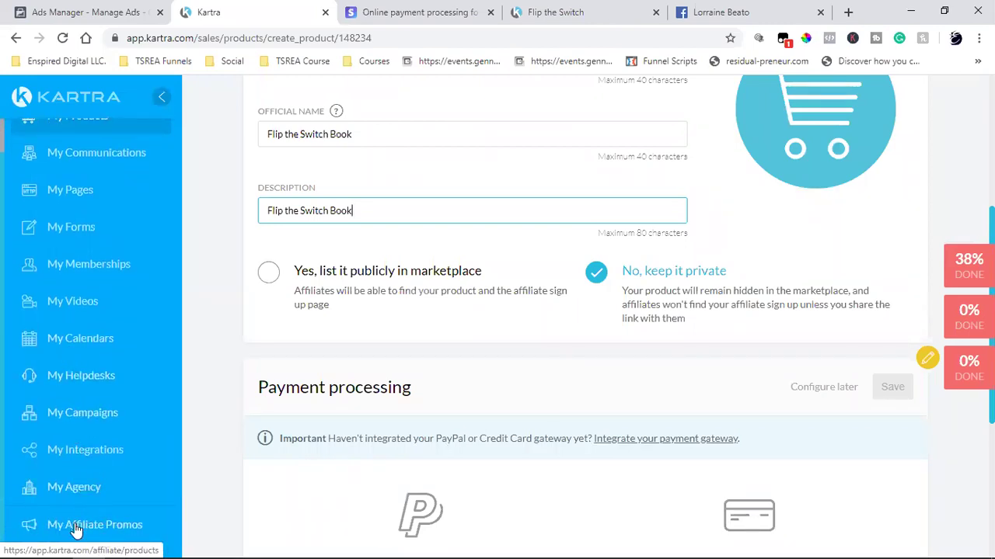
right_click(76, 529)
left_click(149, 406)
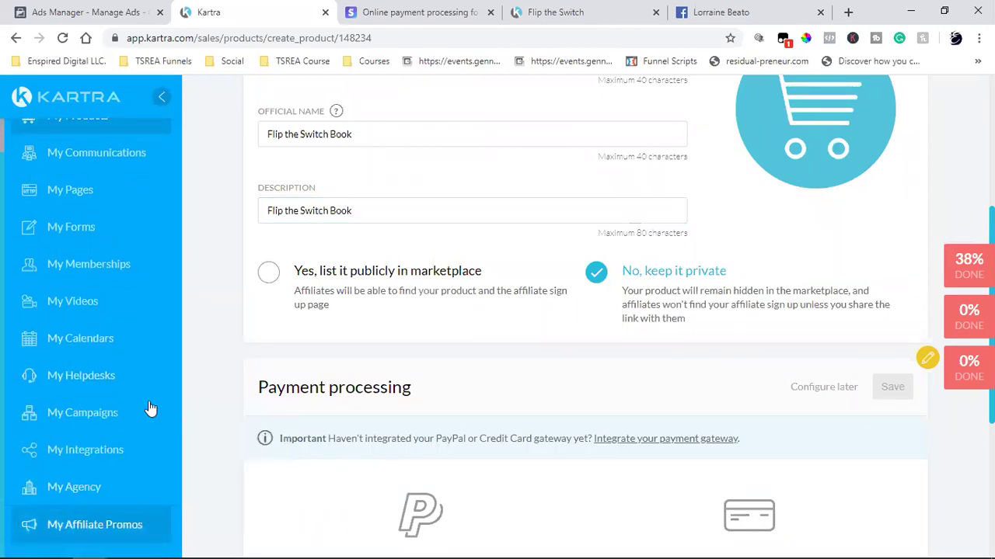
left_click(344, 12)
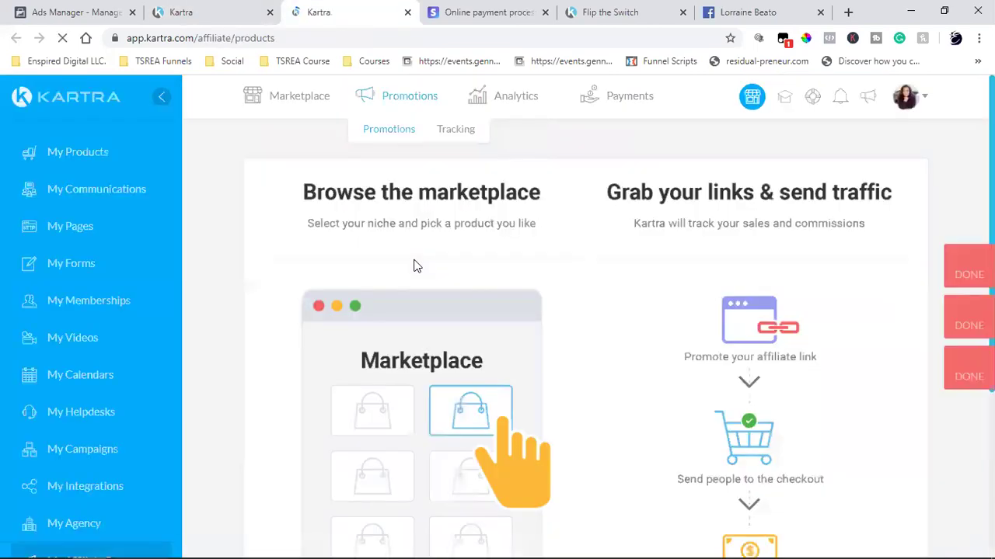
- Browse the affiliate Marketplace, then return to the product form's PayPal/credit card Payment processing section
left_click(303, 97)
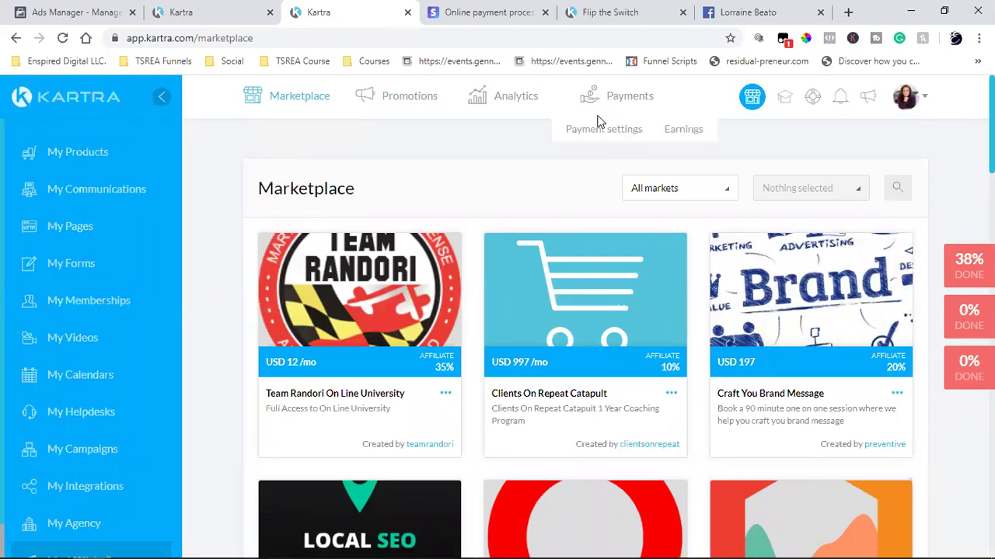
left_click(614, 12)
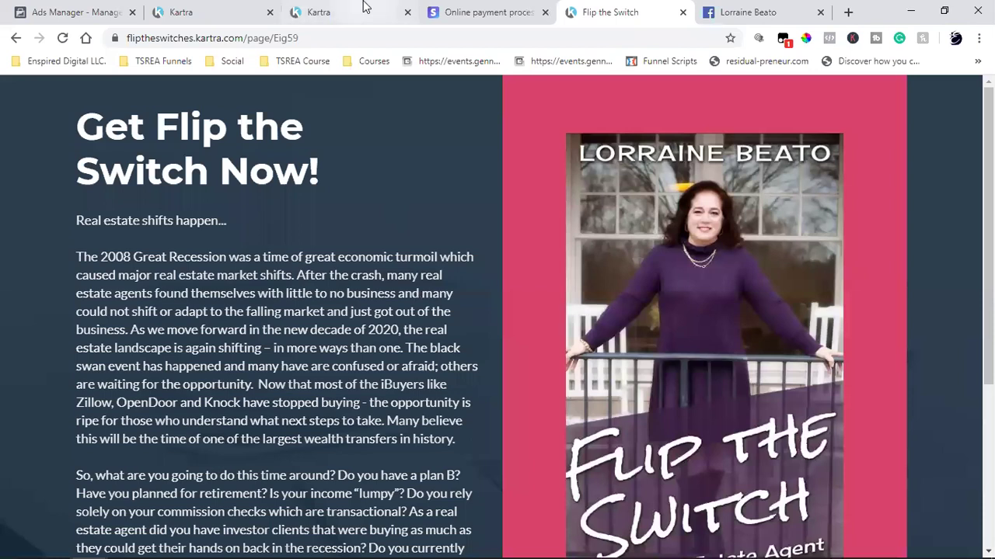
left_click(346, 12)
left_click(244, 14)
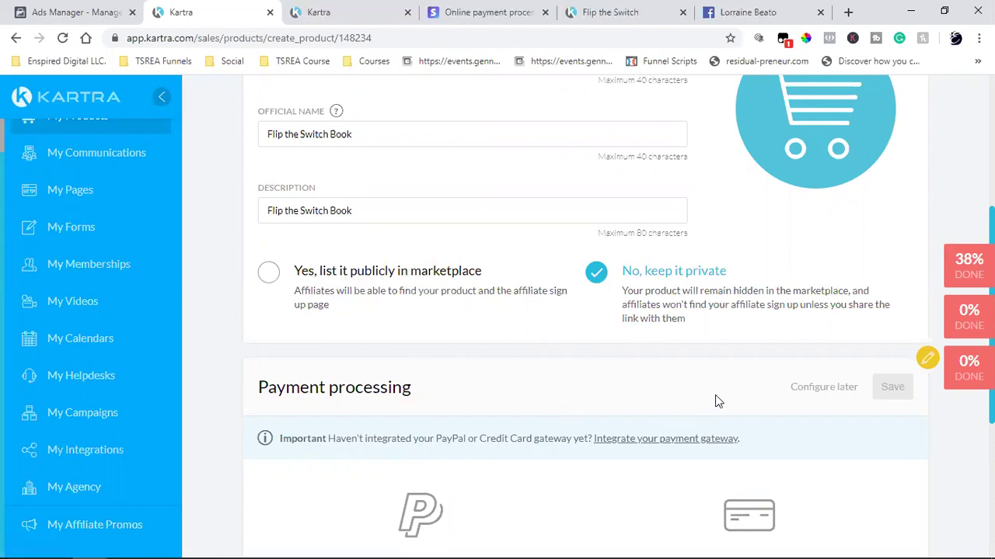
scroll(683, 396, "down", 2)
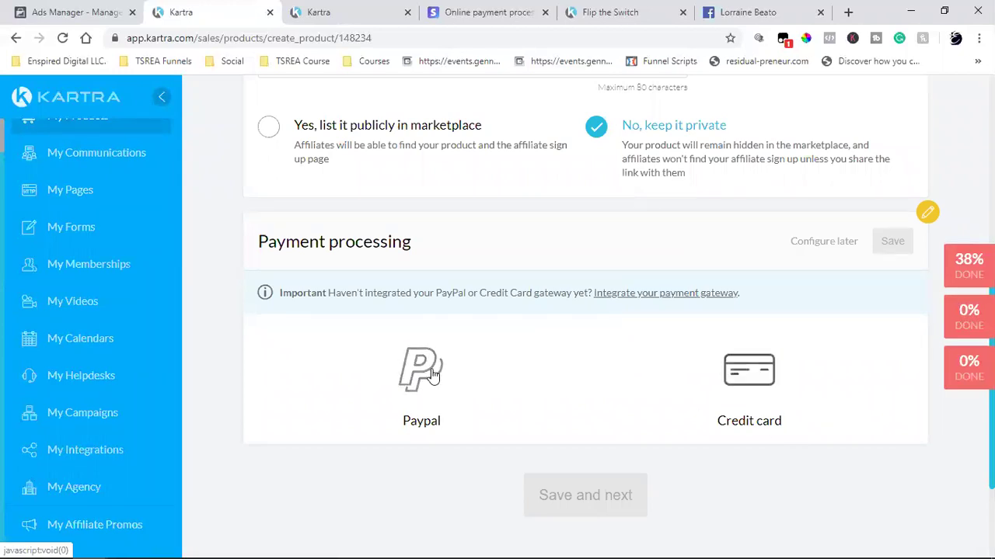
- Save the product details, defer payment processing with Configure later, and continue to Pricing
scroll(440, 374, "down", 2)
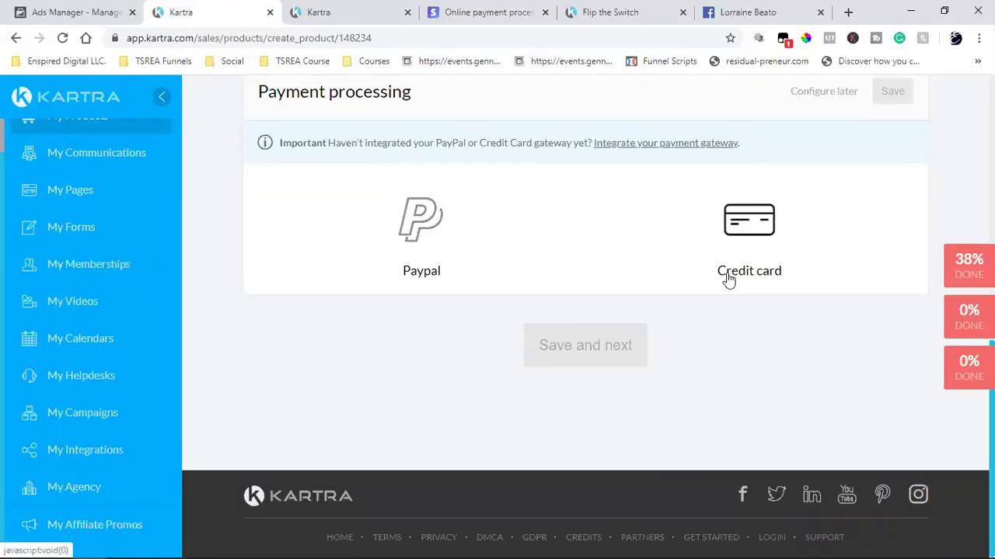
scroll(740, 271, "up", 7)
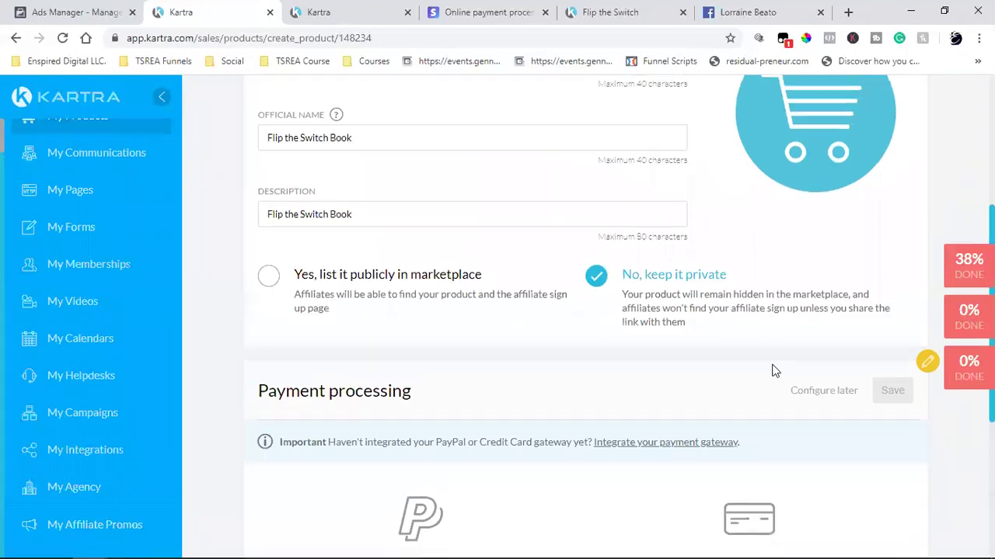
left_click(885, 275)
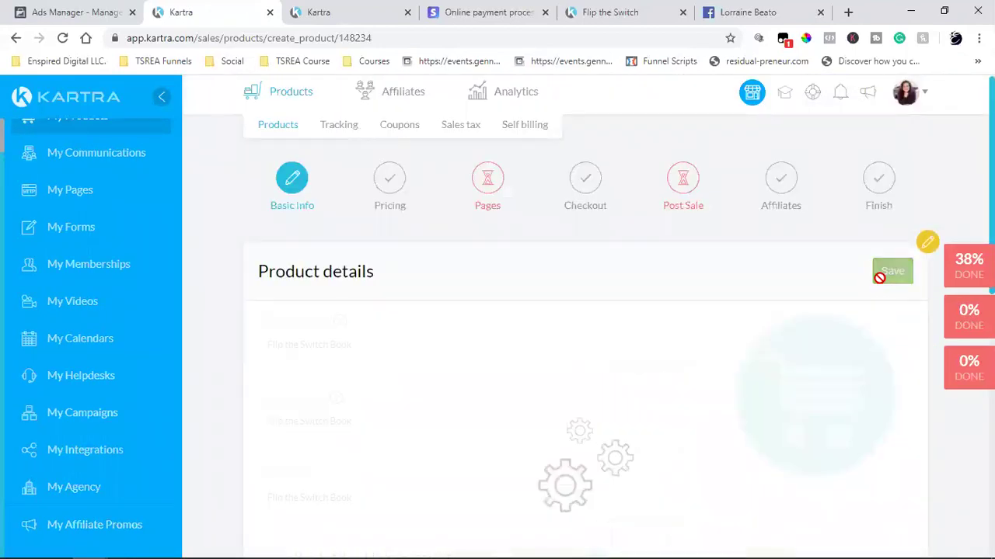
scroll(881, 284, "down", 5)
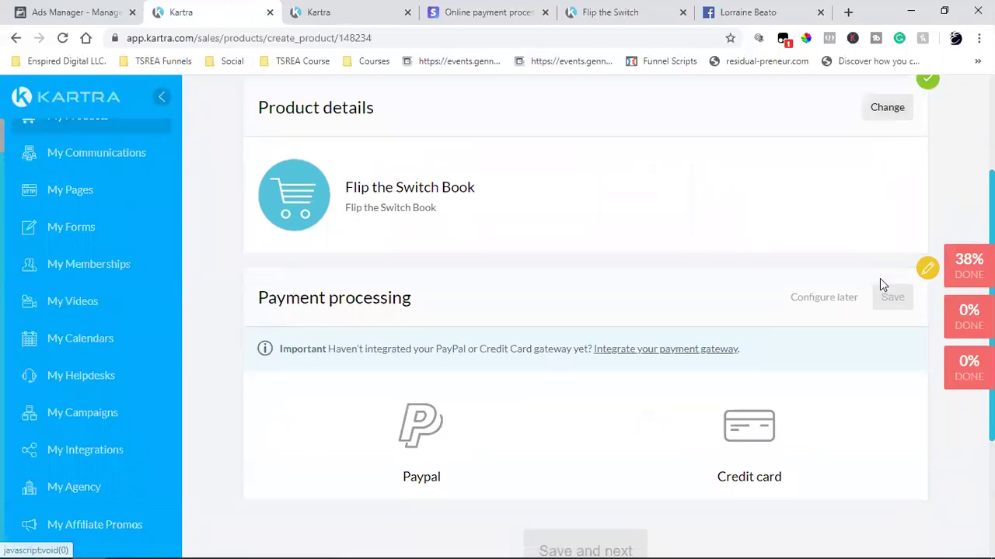
scroll(833, 311, "up", 5)
scroll(859, 365, "down", 2)
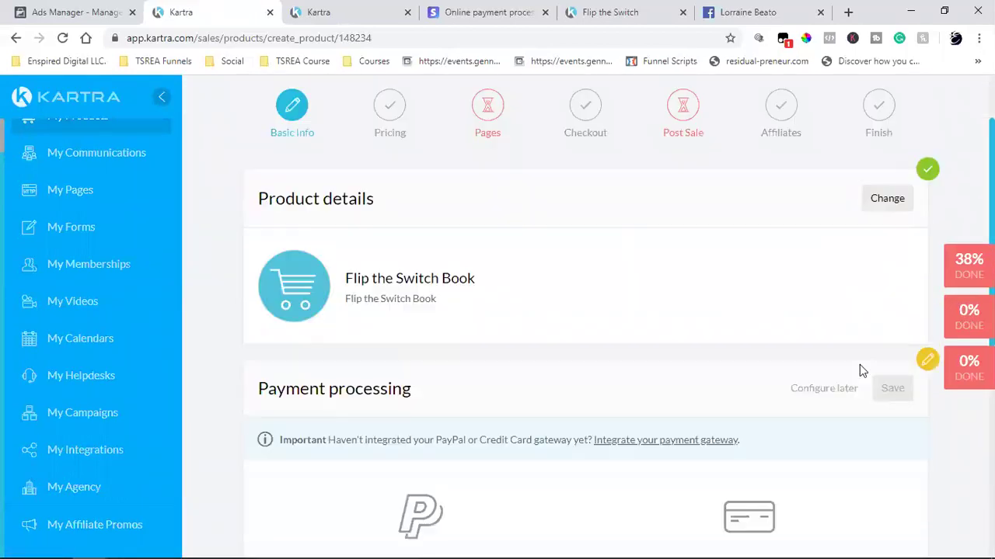
left_click(838, 321)
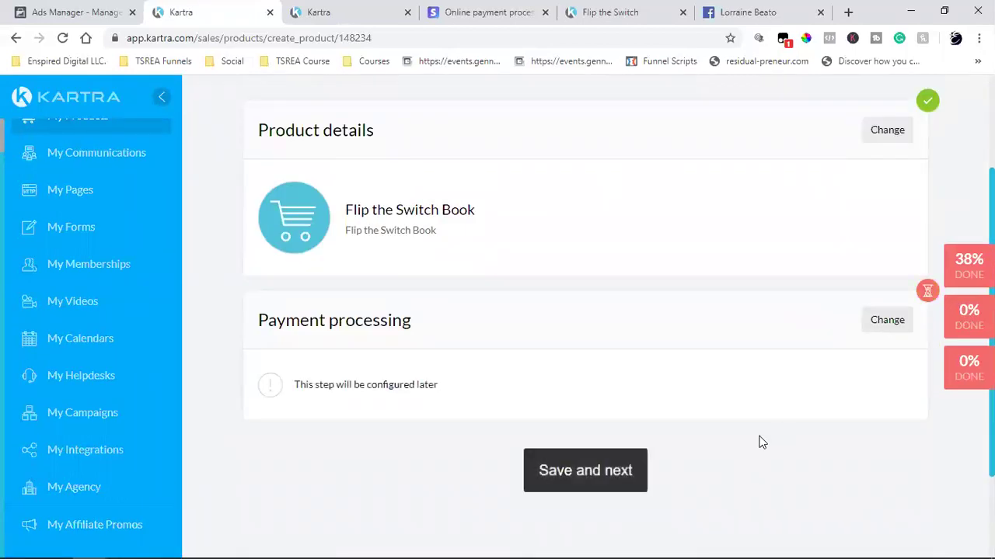
left_click(575, 471)
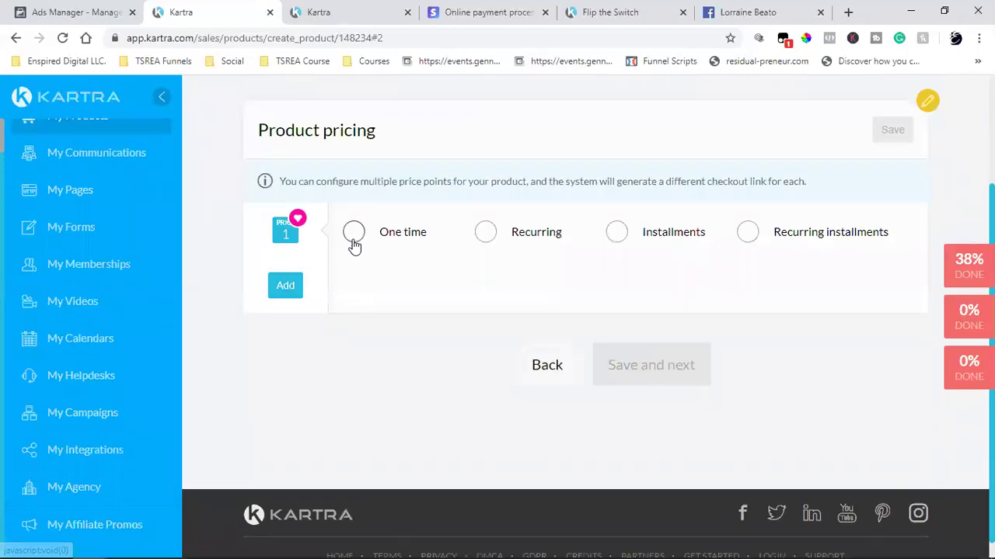
- Make the first price point a One time USD 7 price described as 'Flip the Switch Book'
left_click(353, 231)
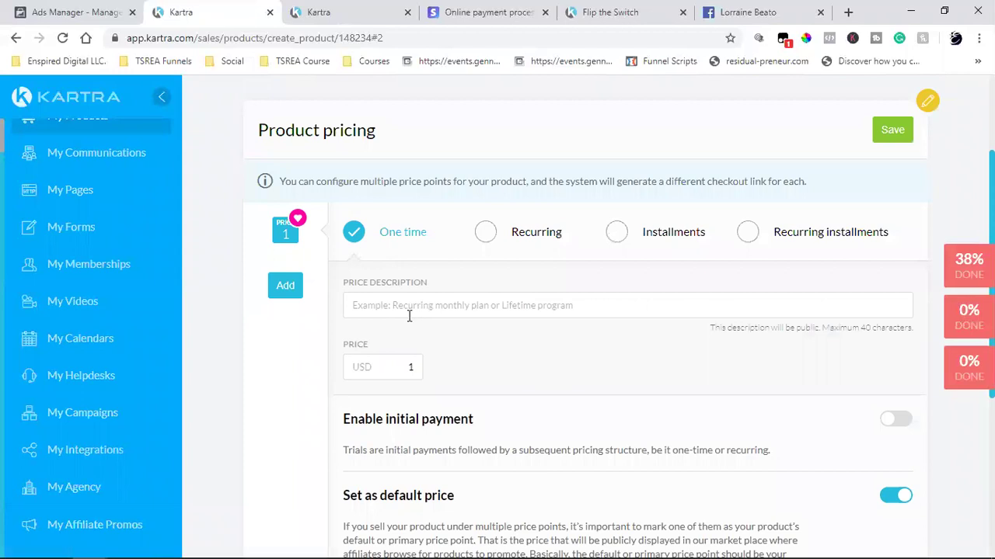
left_click(556, 310)
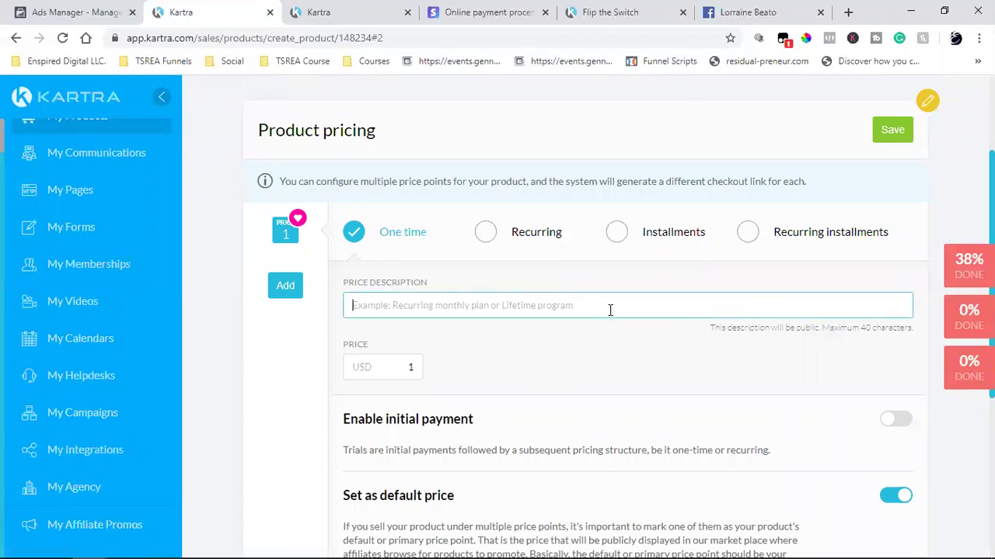
type("Flip the Switch Book")
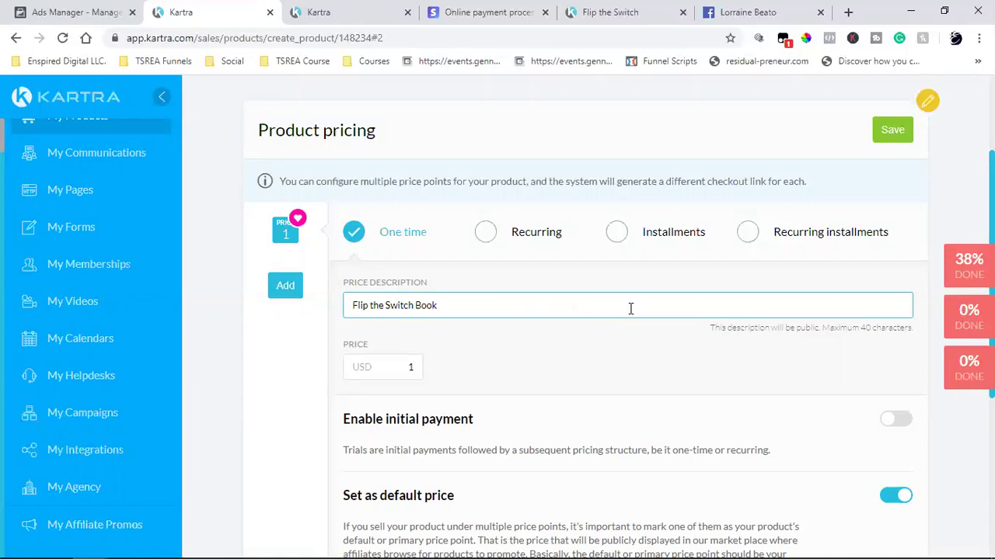
left_click(396, 374)
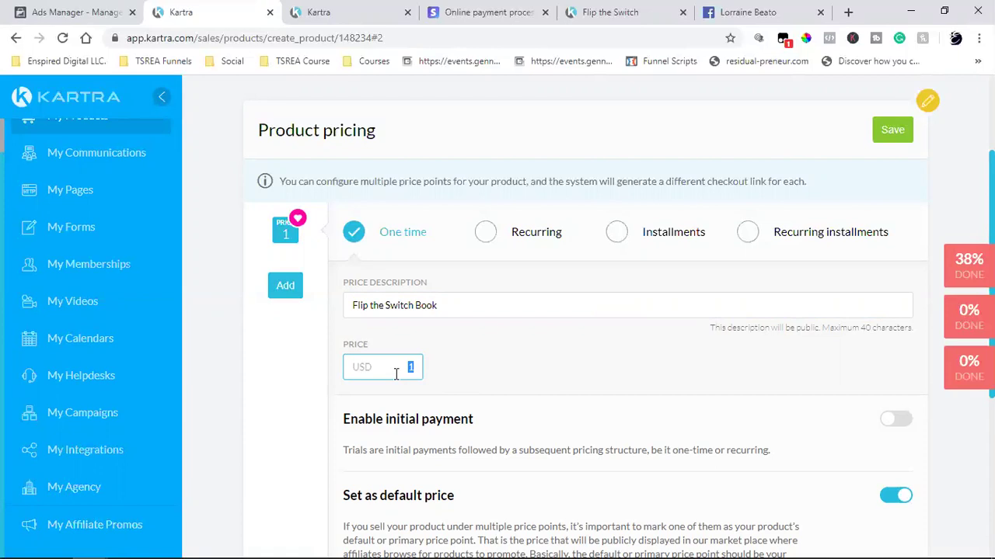
left_click(472, 369)
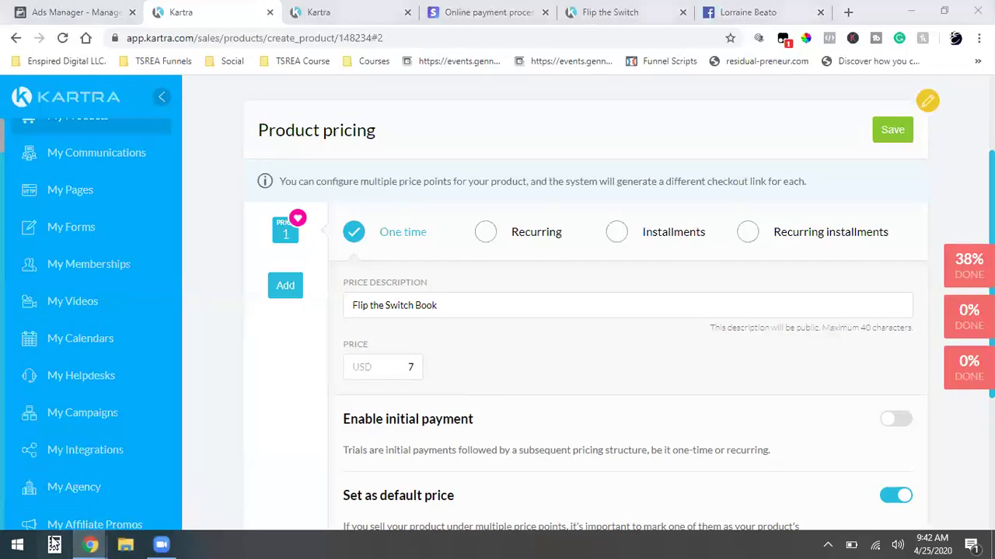
- Compute 7 × 2.9% in Windows Calculator (0.203), then close it
left_click(54, 544)
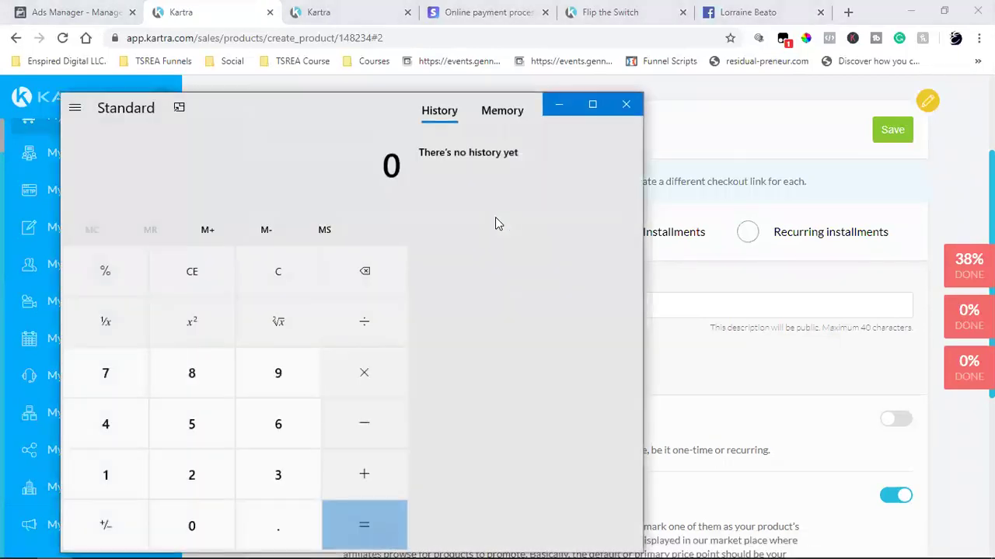
left_click(115, 395)
left_click(330, 378)
left_click(202, 481)
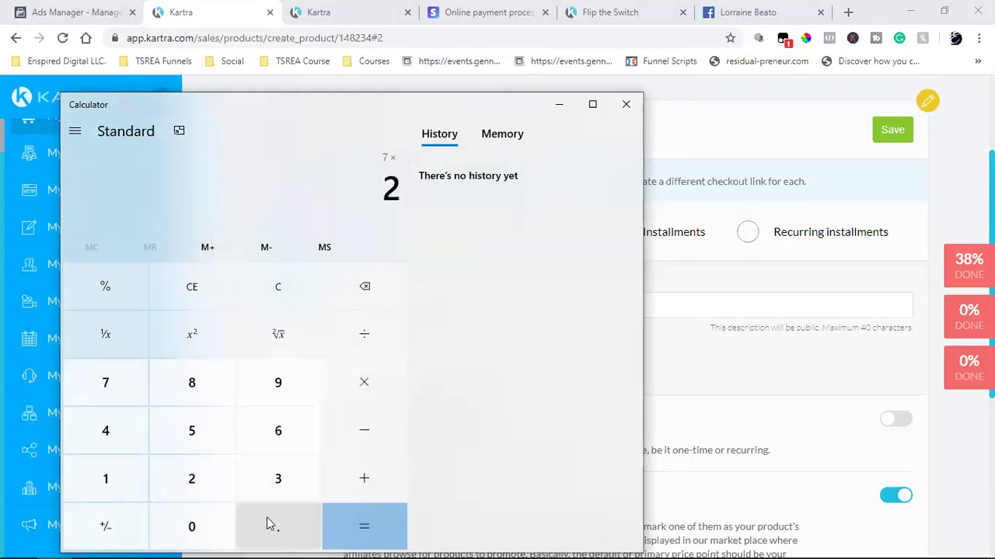
left_click(269, 526)
left_click(279, 393)
left_click(112, 291)
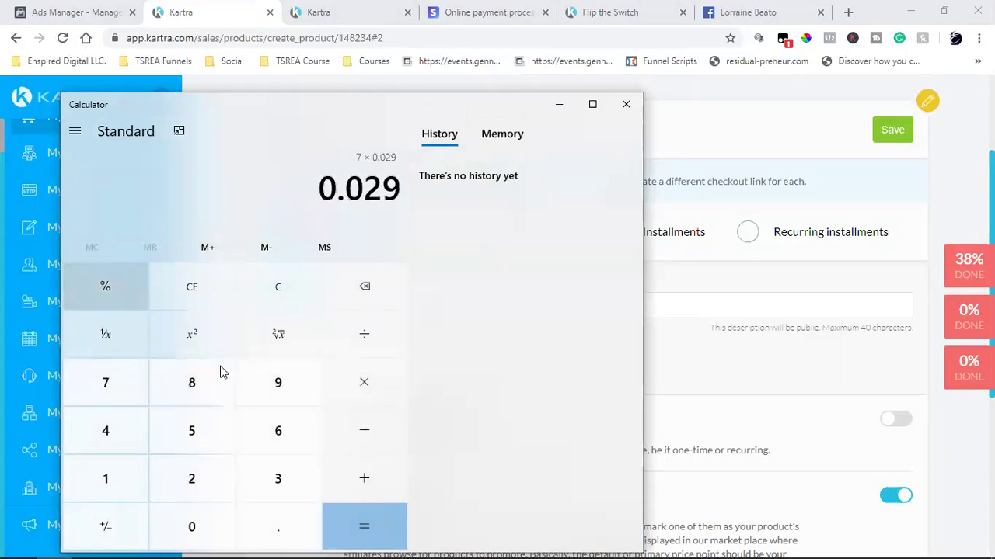
left_click(343, 530)
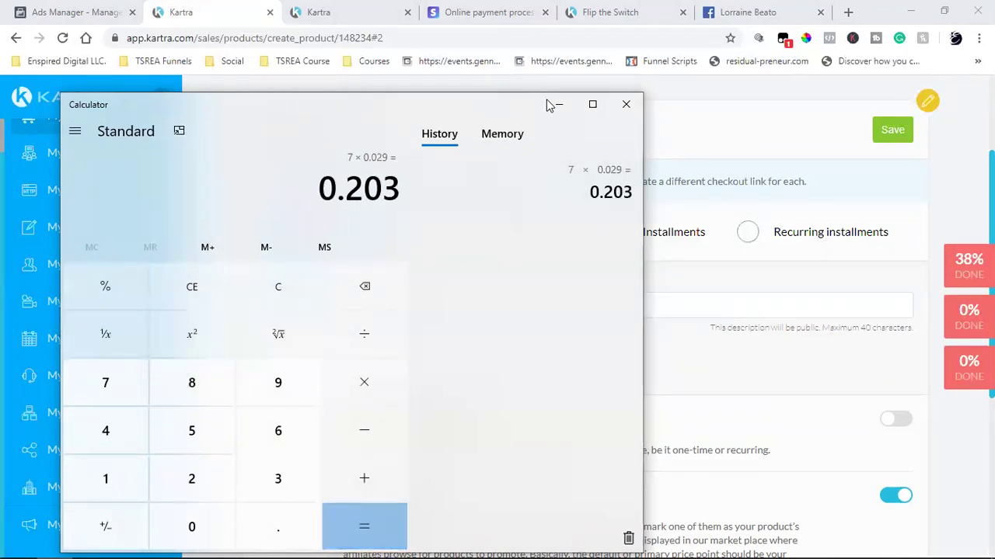
left_click(625, 105)
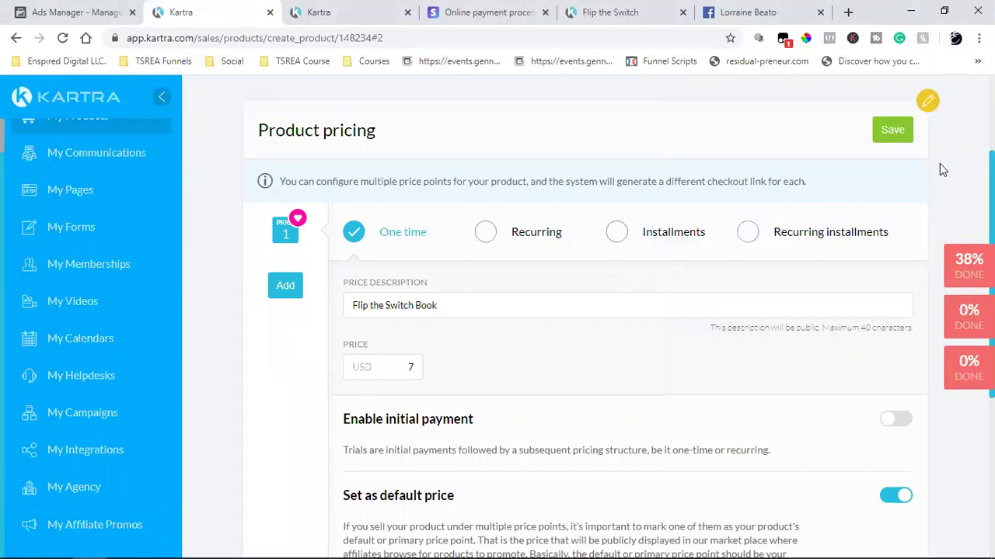
- Save the one-time 7 USD product pricing and continue to the Pages step
left_click(898, 132)
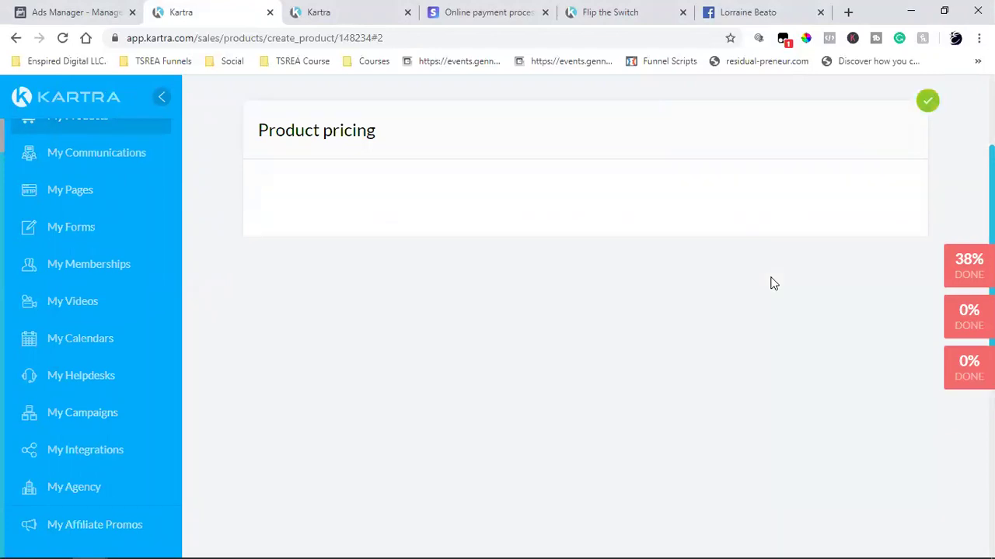
scroll(521, 325, "down", 2)
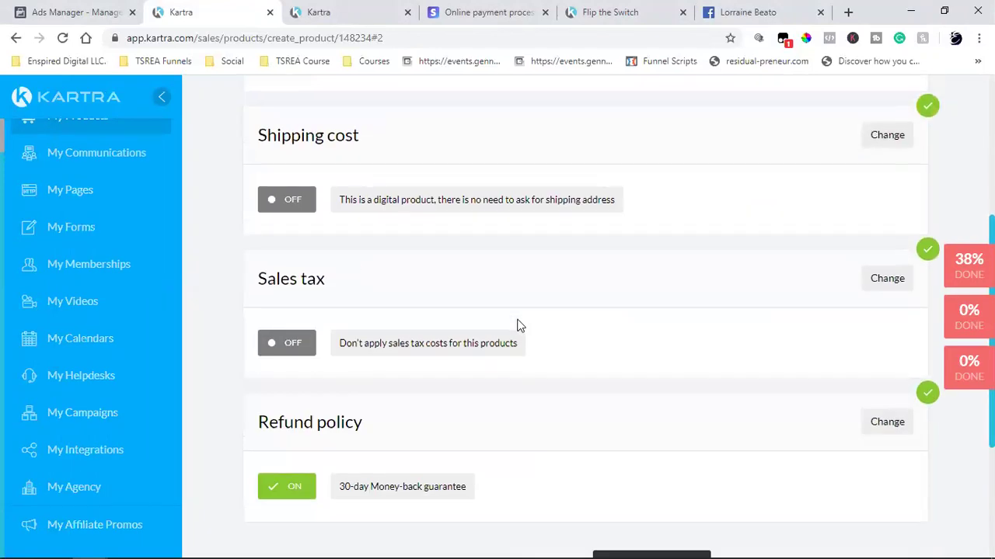
scroll(392, 310, "down", 2)
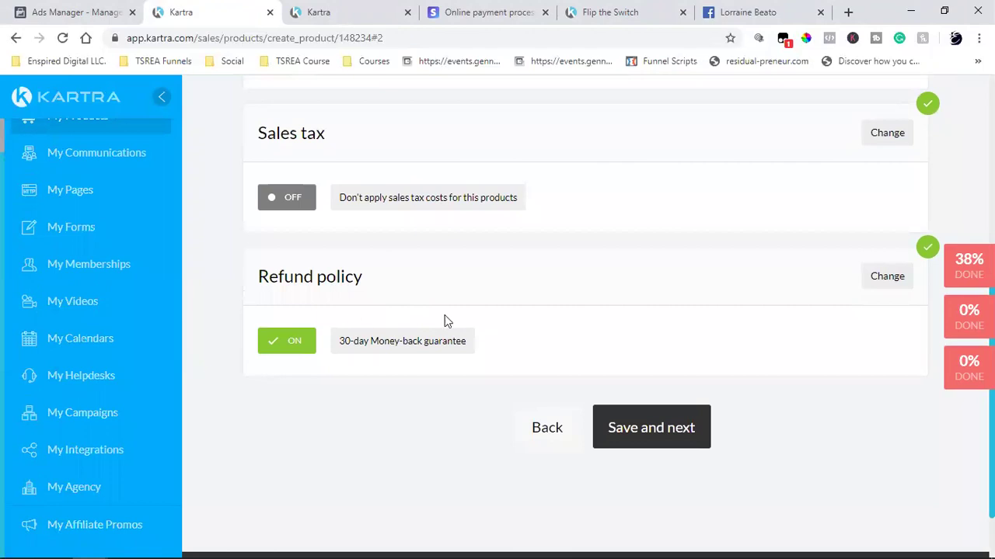
left_click(660, 435)
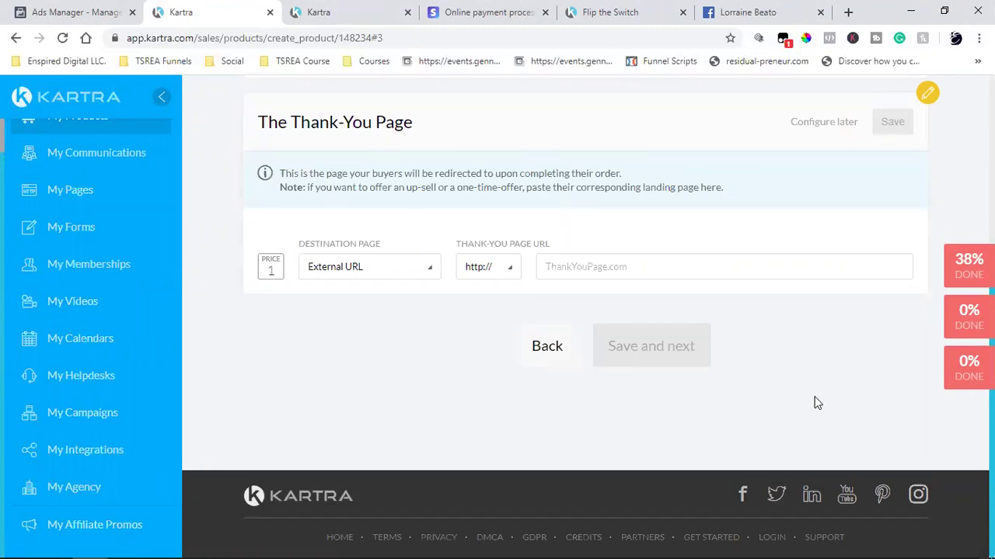
- Set The Product Page destination to Kartra pages with No site in particular
scroll(599, 389, "up", 2)
scroll(365, 272, "up", 1)
scroll(366, 272, "up", 1)
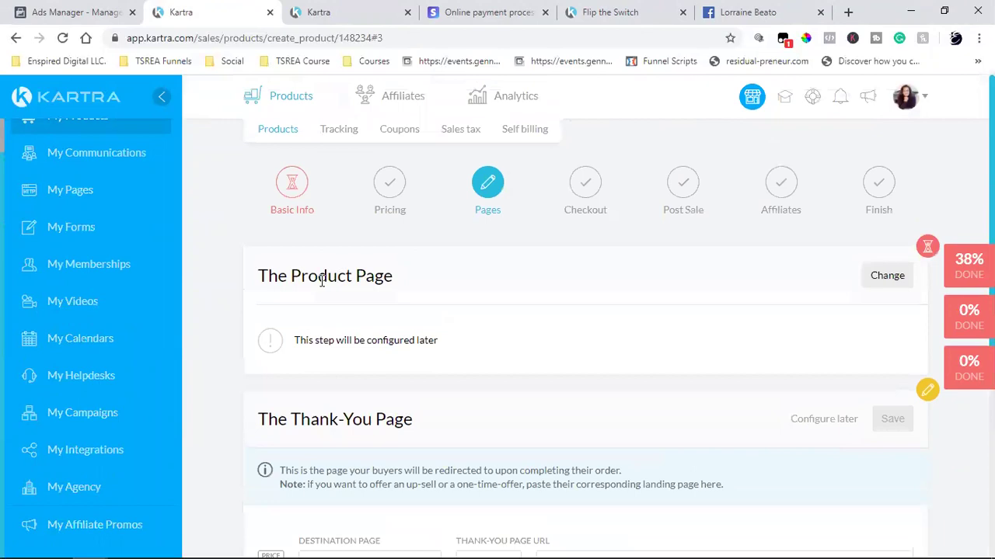
left_click(883, 276)
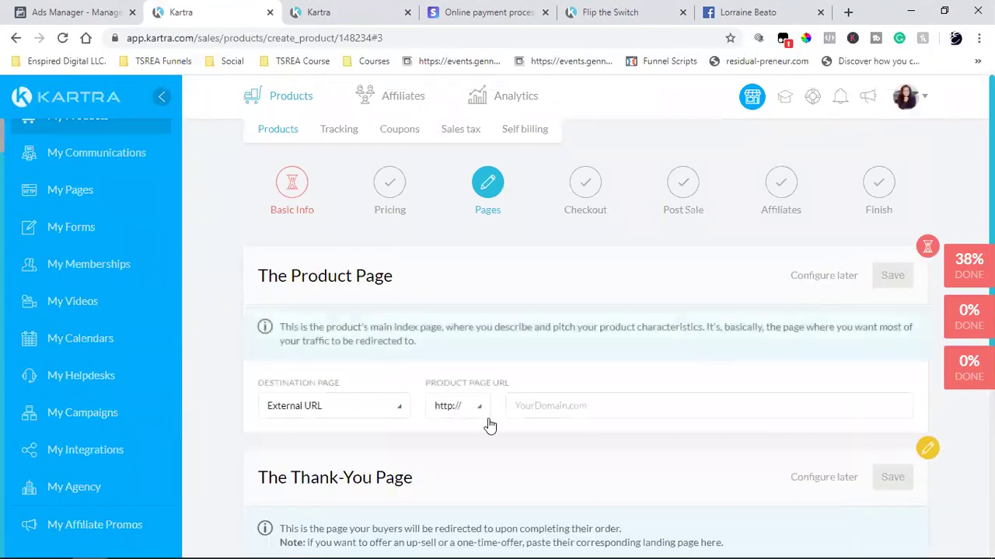
left_click(308, 413)
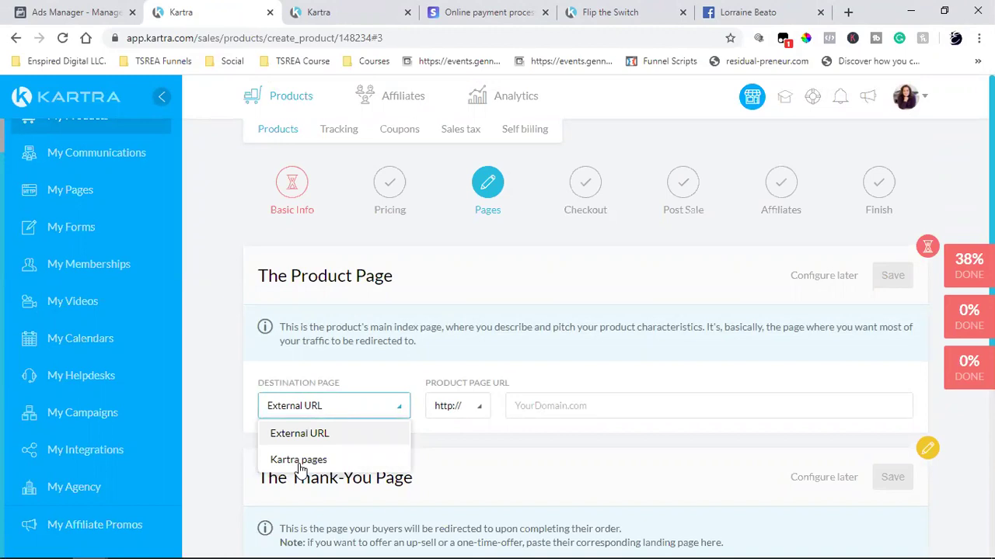
left_click(302, 460)
left_click(527, 416)
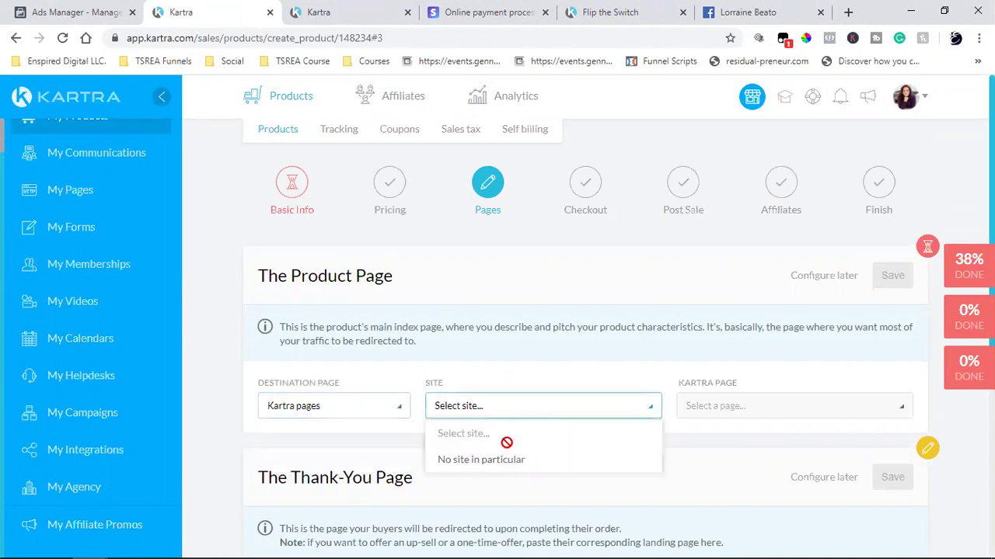
left_click(506, 460)
scroll(753, 287, "down", 2)
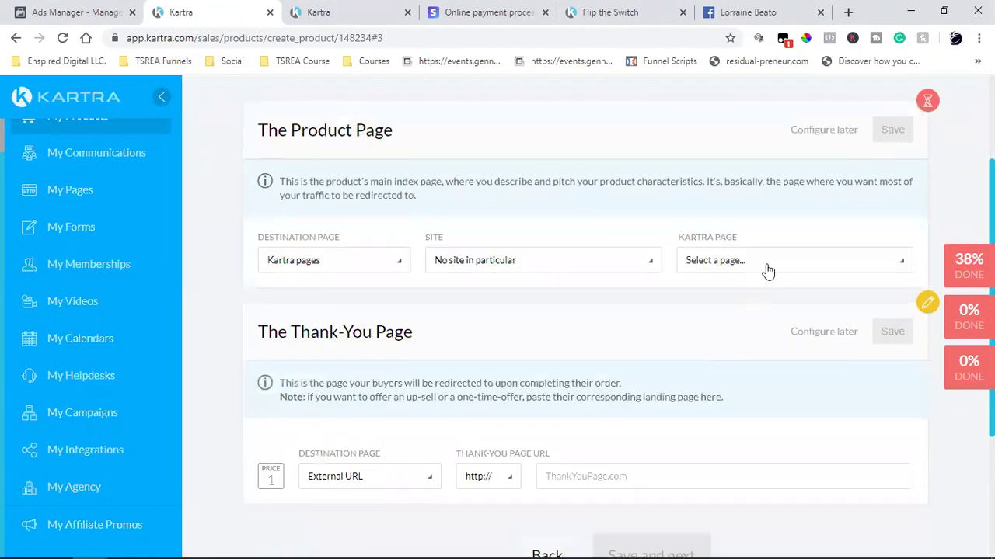
left_click(767, 270)
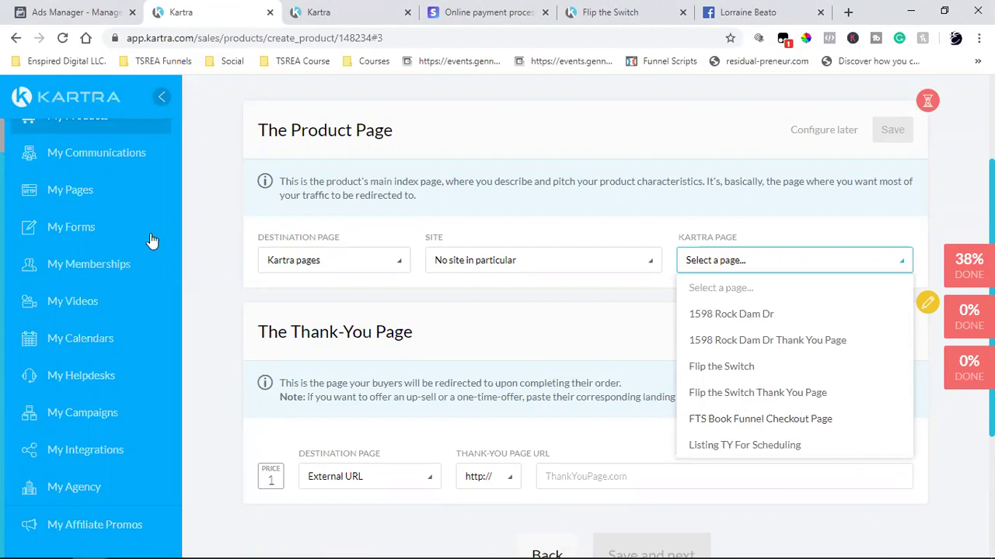
- After checking page names in the other Kartra tab, select Flip the Switch and save
left_click(361, 8)
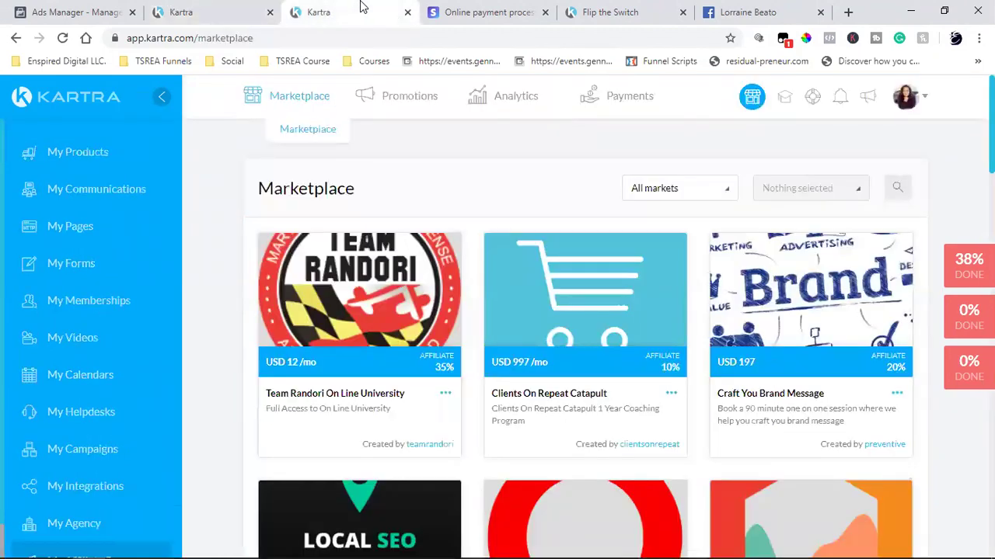
left_click(82, 228)
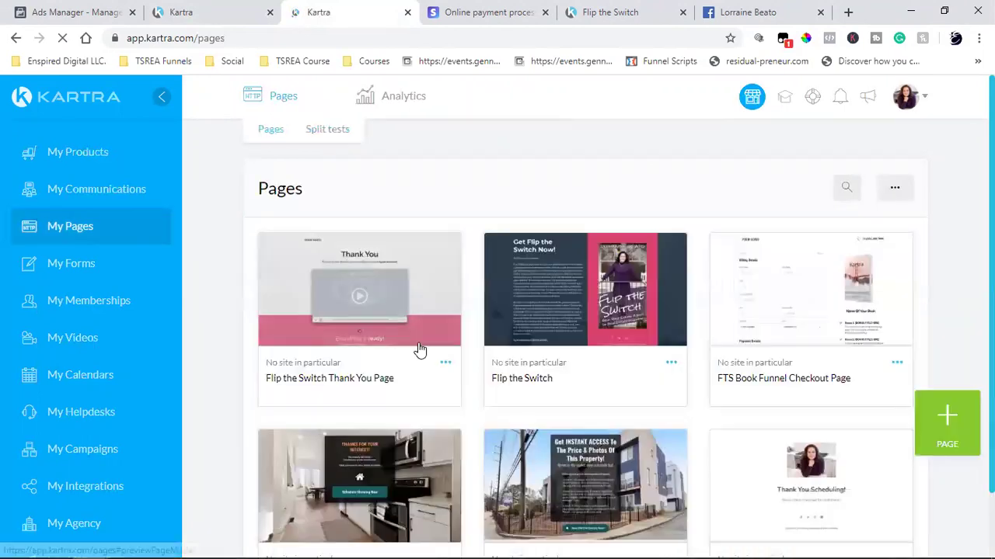
triple_click(333, 377)
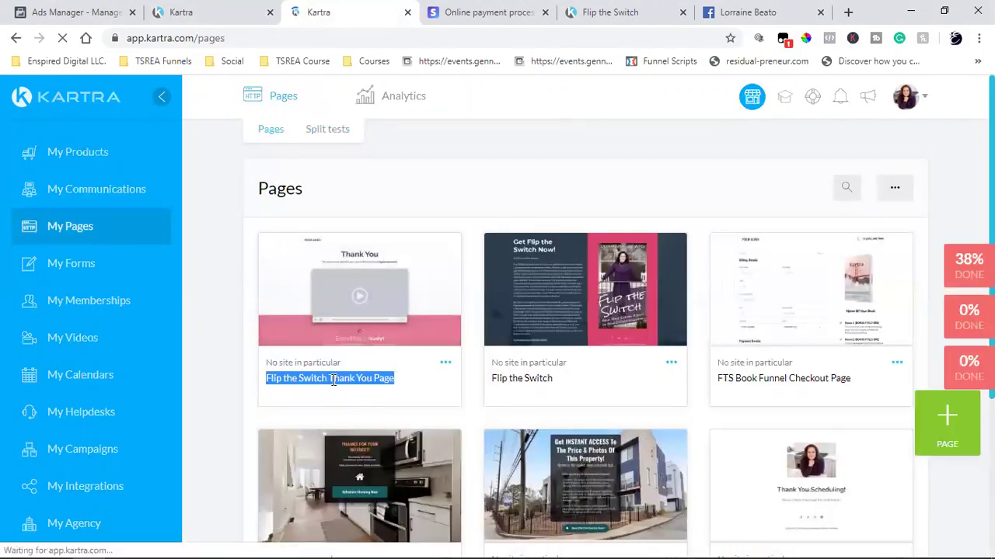
triple_click(514, 380)
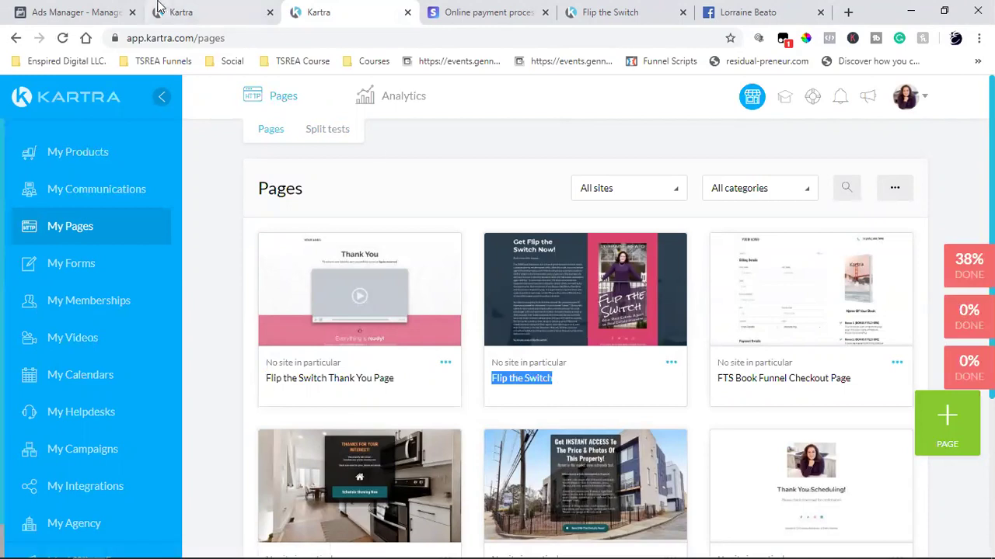
left_click(158, 9)
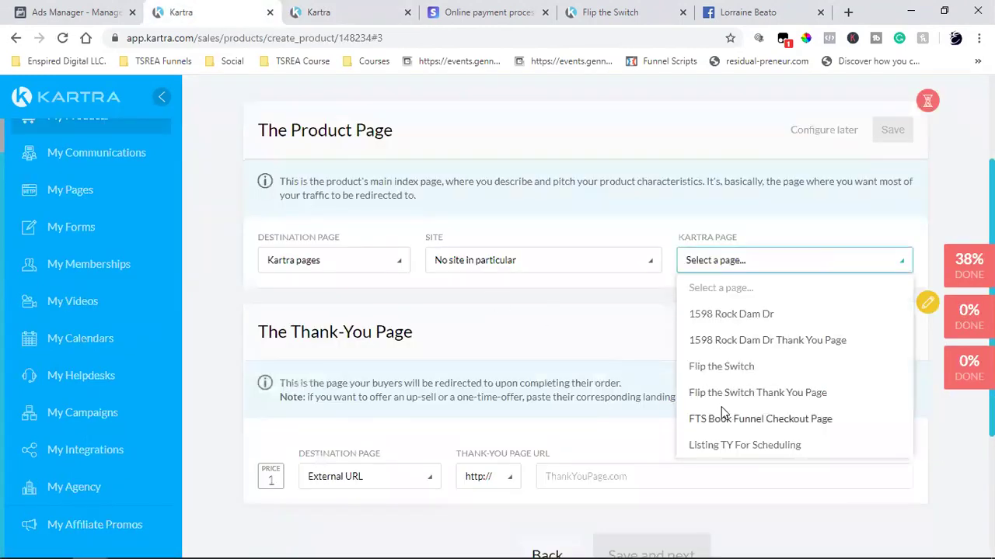
scroll(794, 410, "down", 2)
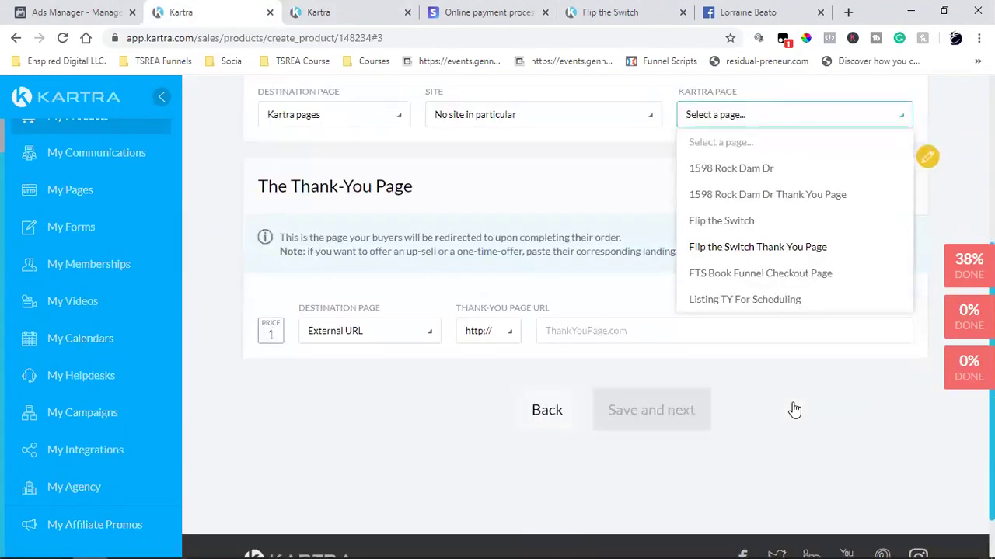
left_click(740, 225)
scroll(723, 327, "up", 2)
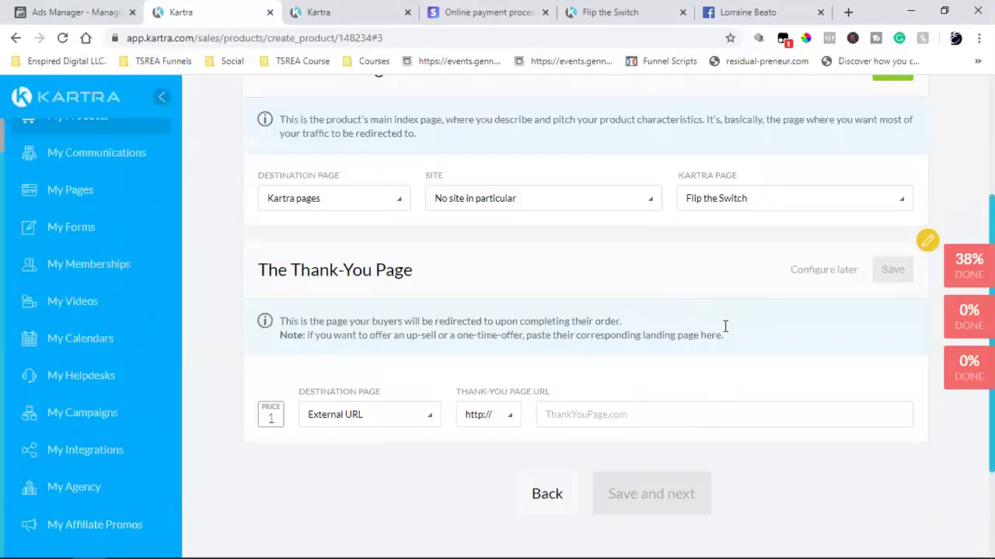
left_click(892, 132)
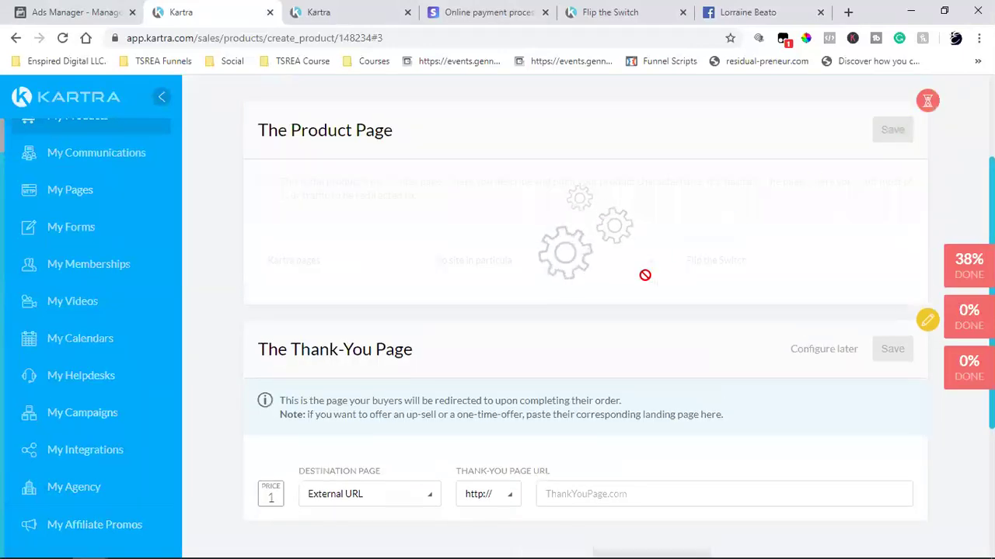
- Point the thank-you page to the Kartra page Flip the Switch Thank You Page, no site in particular, and continue to Checkout
scroll(515, 402, "down", 2)
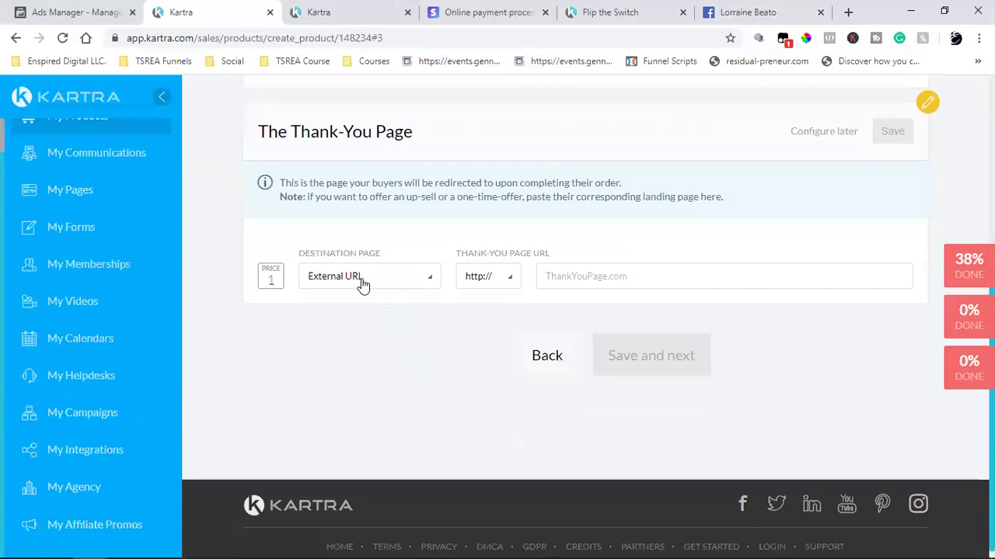
left_click(362, 284)
left_click(355, 331)
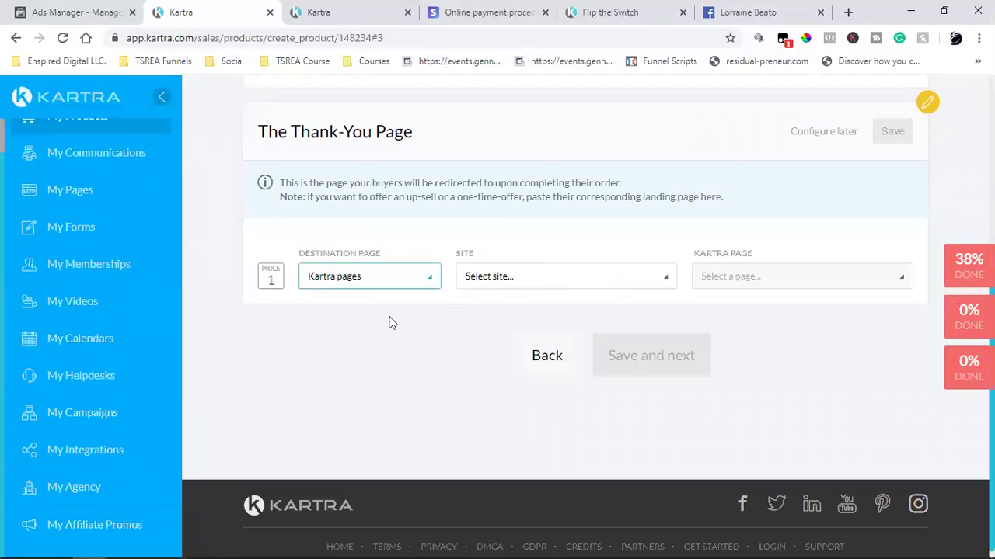
left_click(525, 286)
left_click(510, 335)
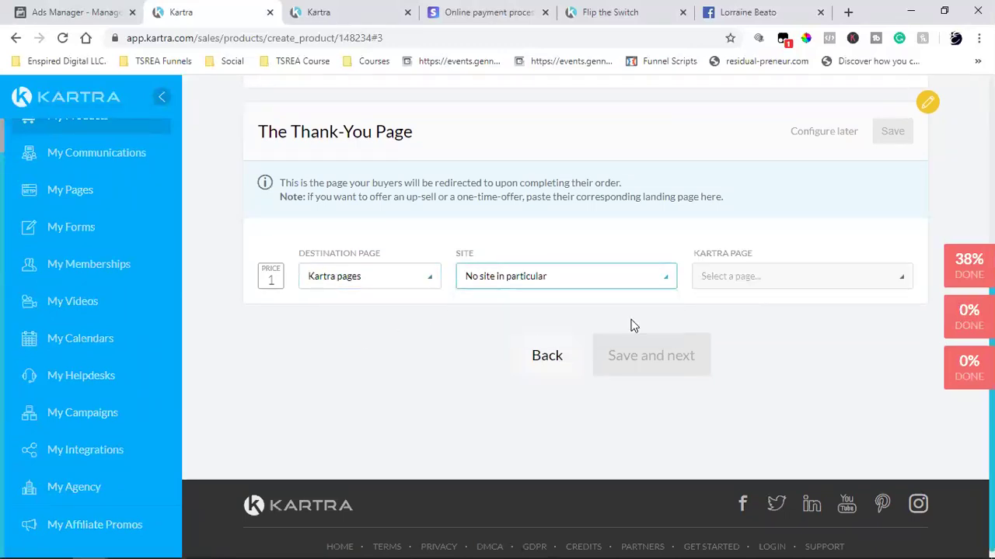
left_click(788, 290)
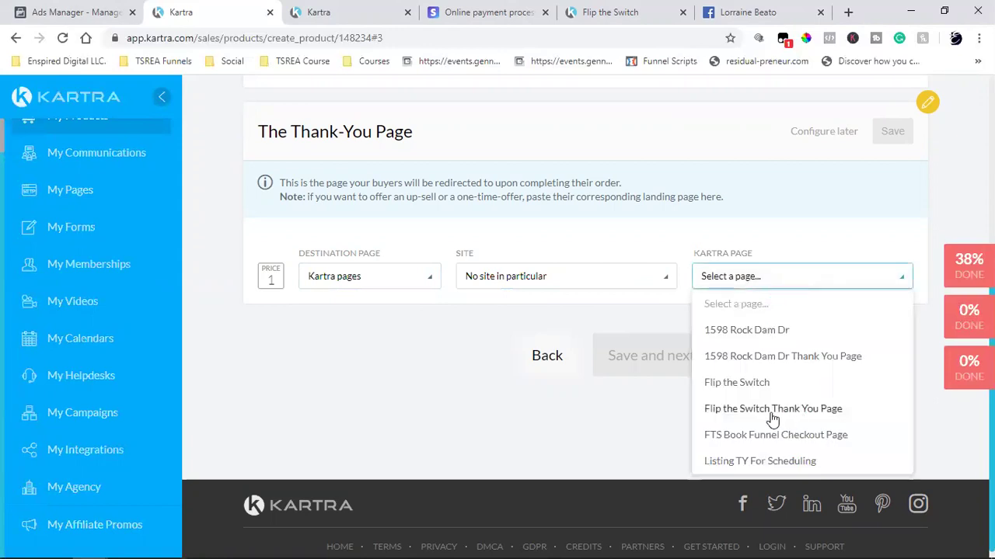
left_click(788, 412)
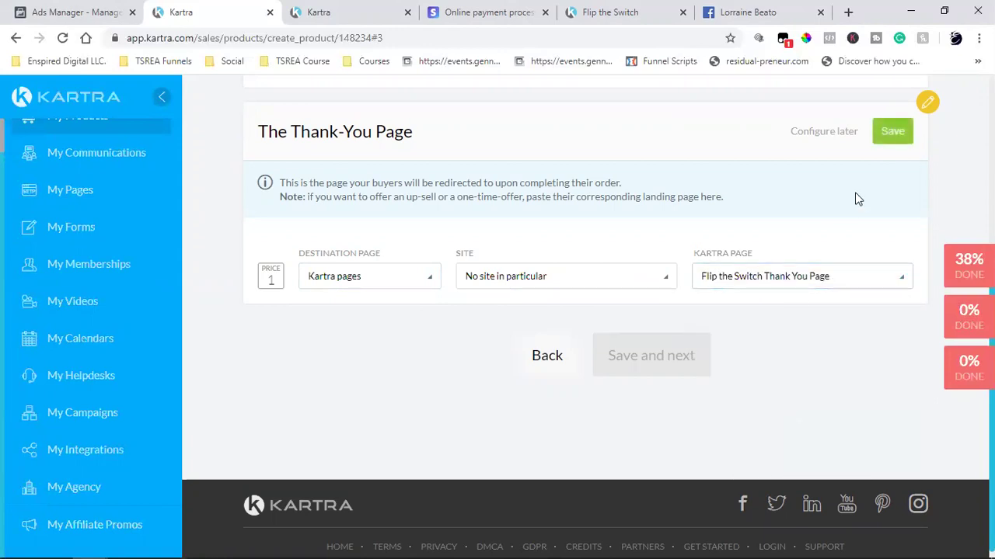
left_click(892, 131)
left_click(662, 353)
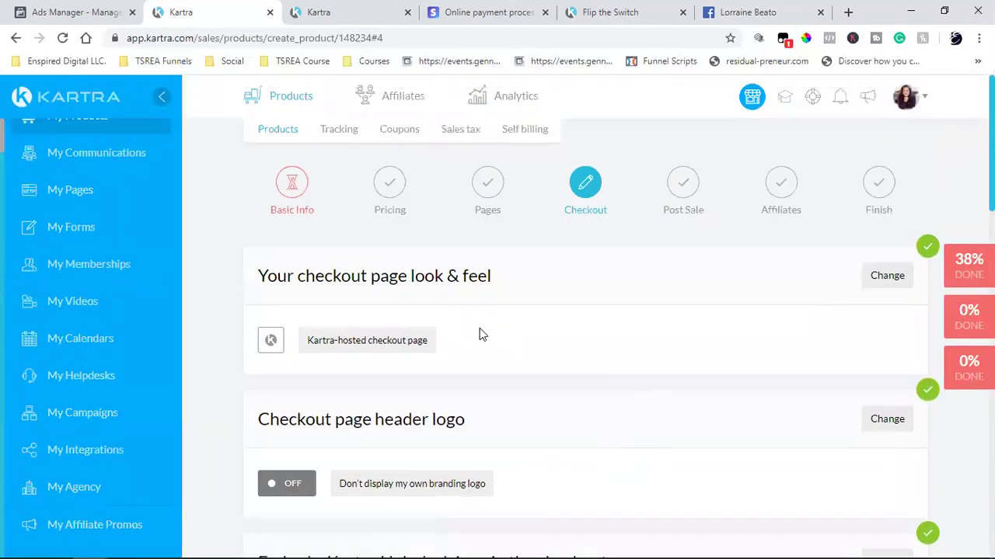
- Save the checkout look & feel as a Kartra-hosted checkout page
left_click(893, 288)
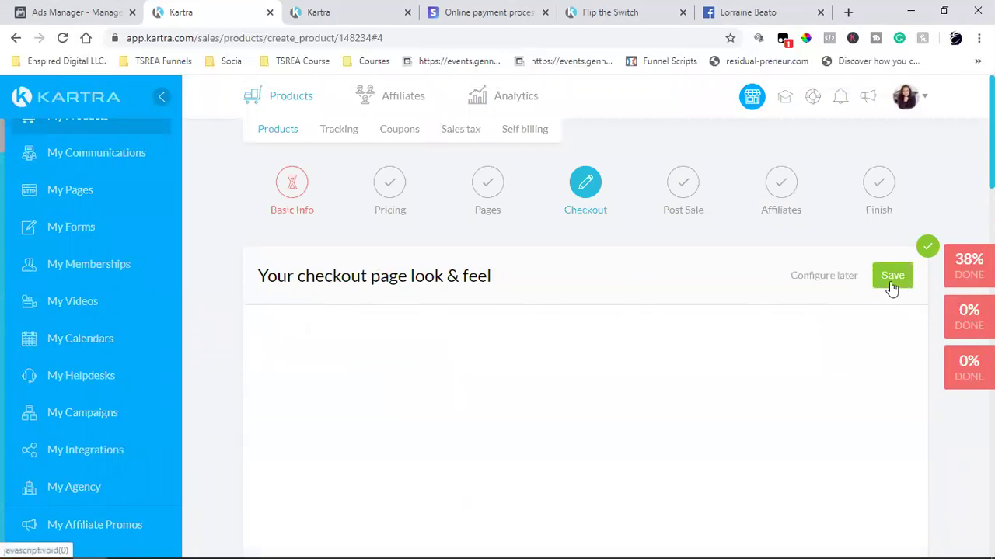
scroll(683, 325, "down", 1)
scroll(683, 325, "down", 2)
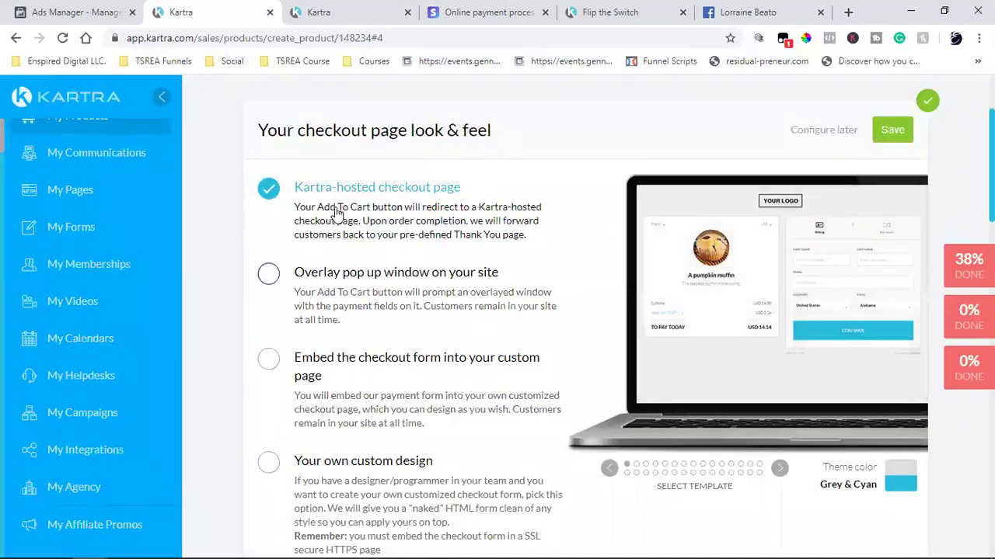
left_click(892, 129)
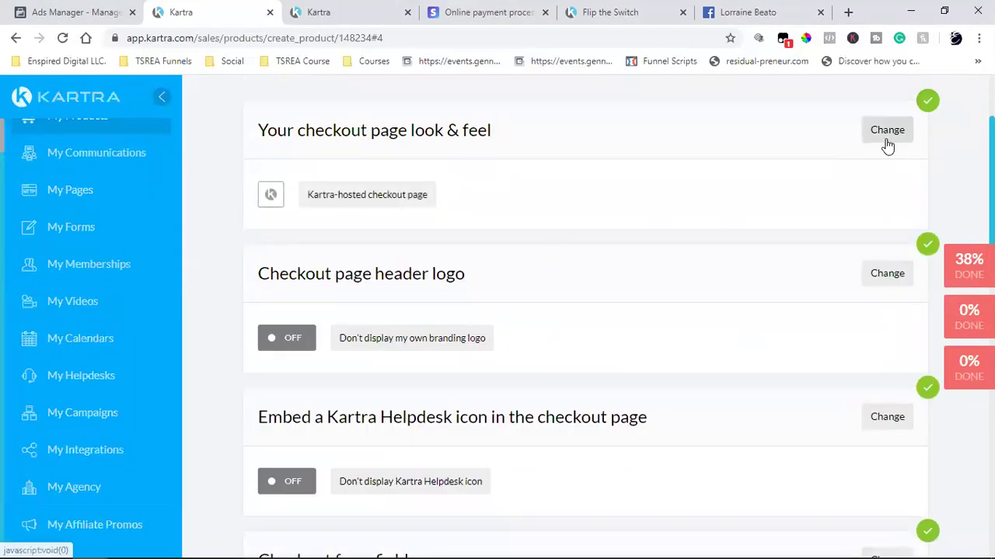
left_click(887, 133)
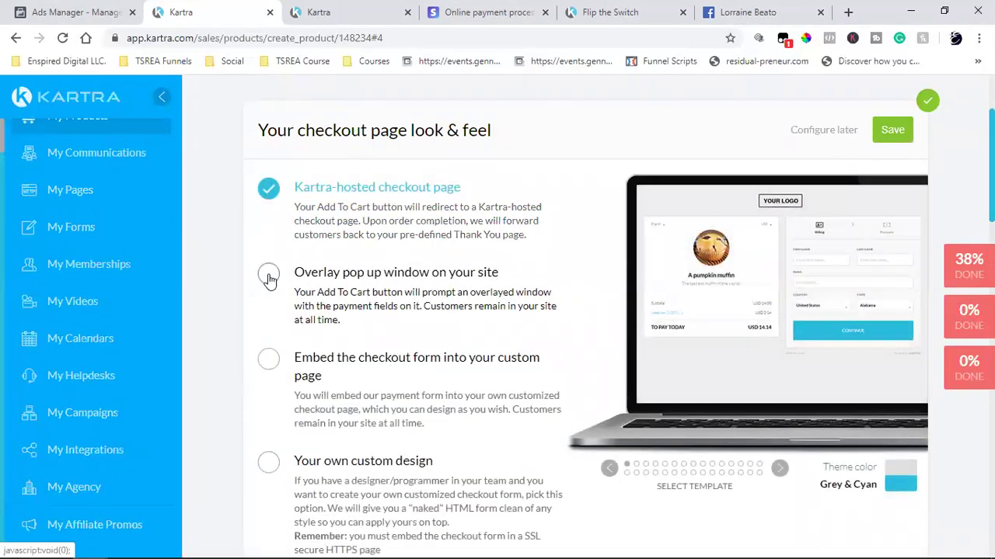
- Load thesocialrealestateagent.com in a new browser tab
left_click(848, 12)
type("the")
key("Return")
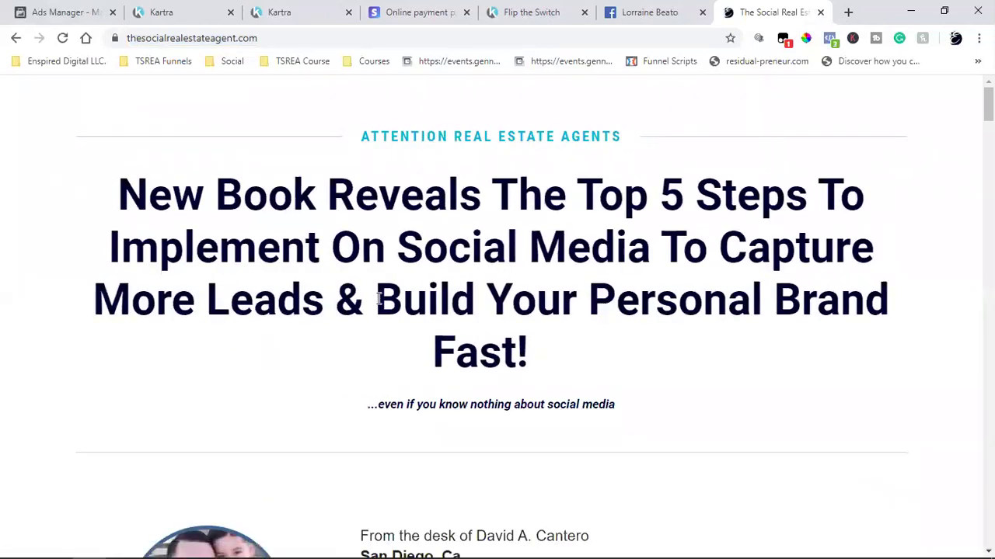
- Open the book's pop-up checkout on thesocialrealestateagent.com, then return to Kartra's checkout settings
scroll(379, 299, "down", 10)
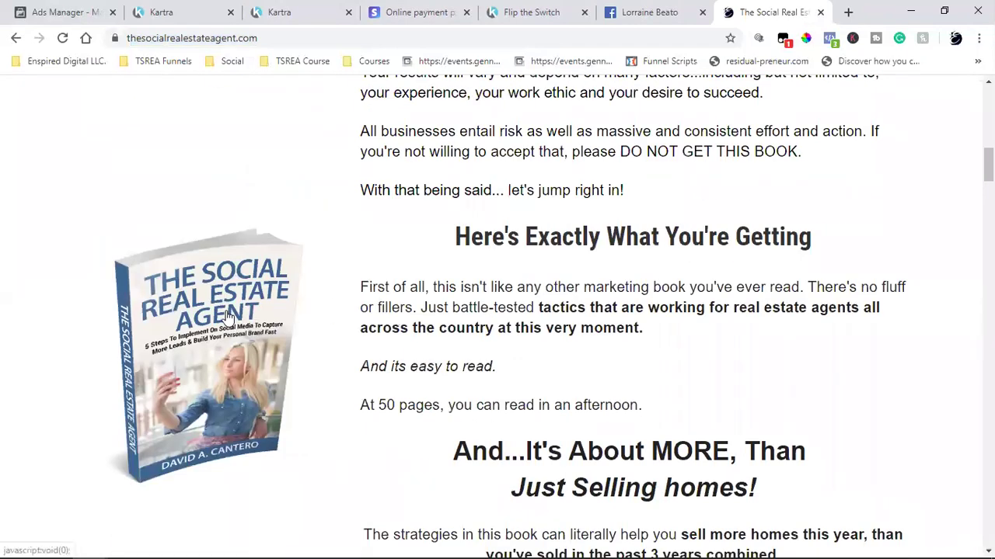
left_click(227, 315)
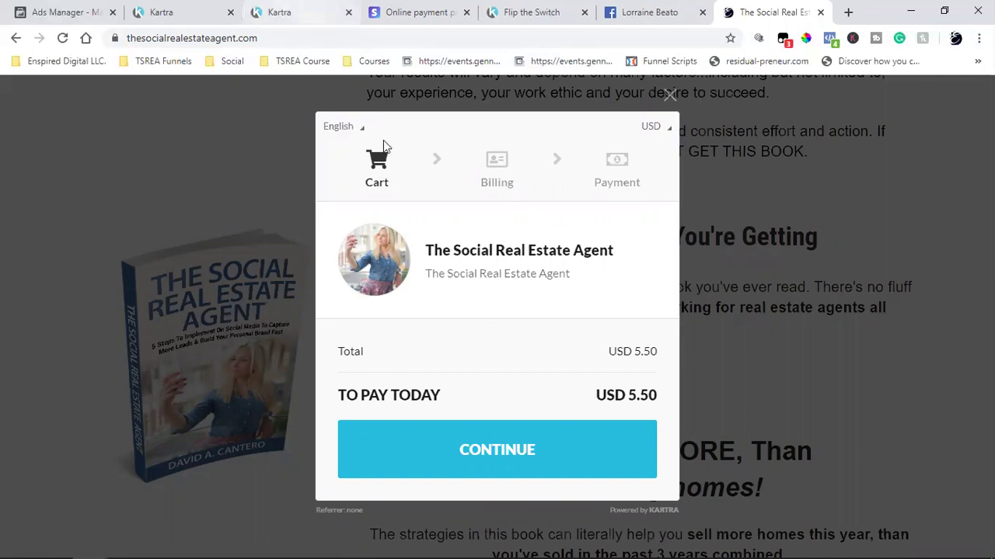
left_click(288, 6)
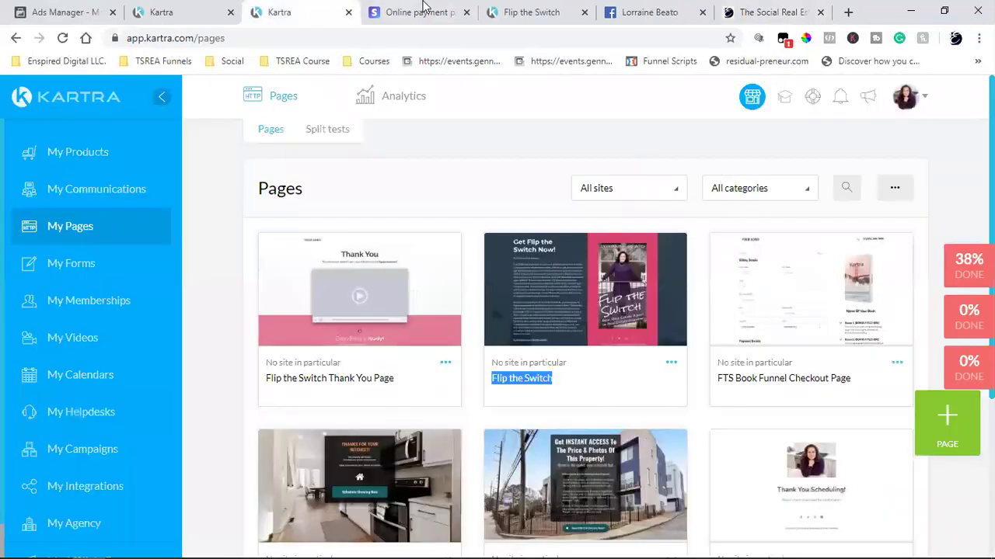
left_click(516, 11)
left_click(423, 7)
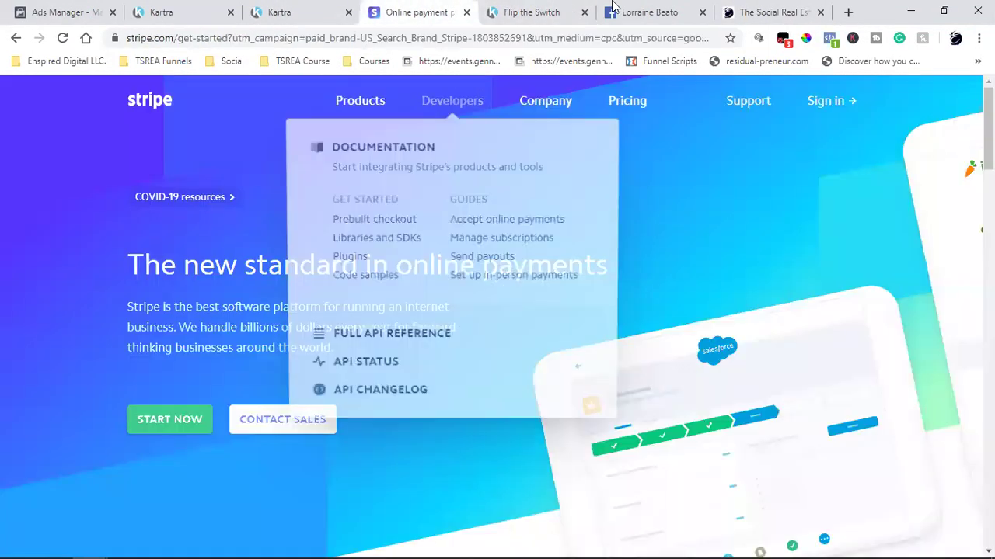
left_click(179, 11)
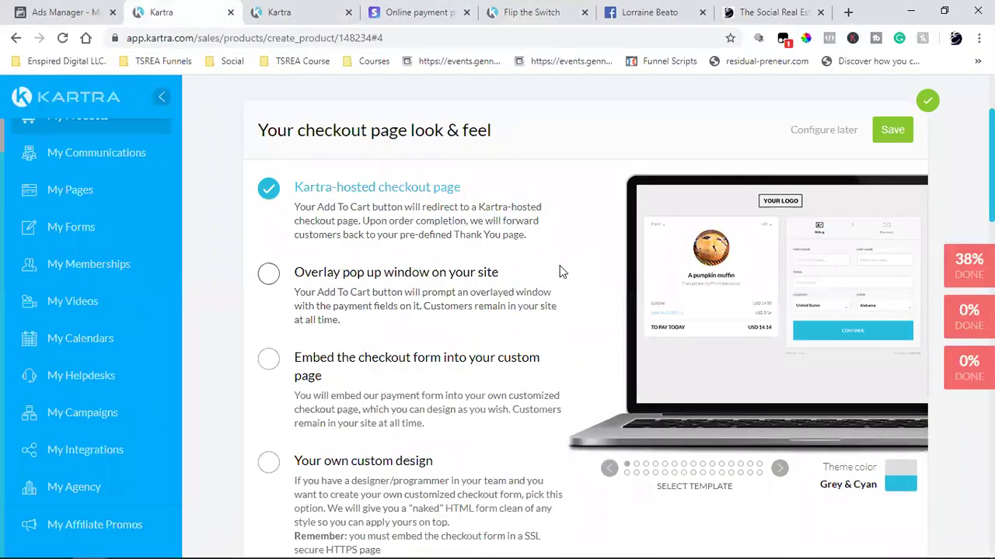
- Save the checkout look & feel as an Overlay pop up window on your site
left_click(272, 276)
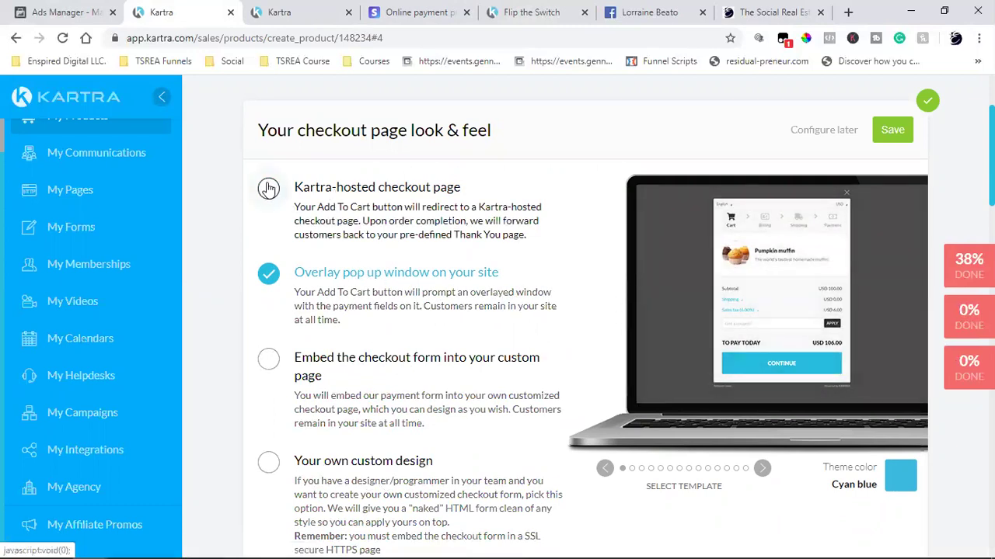
left_click(268, 189)
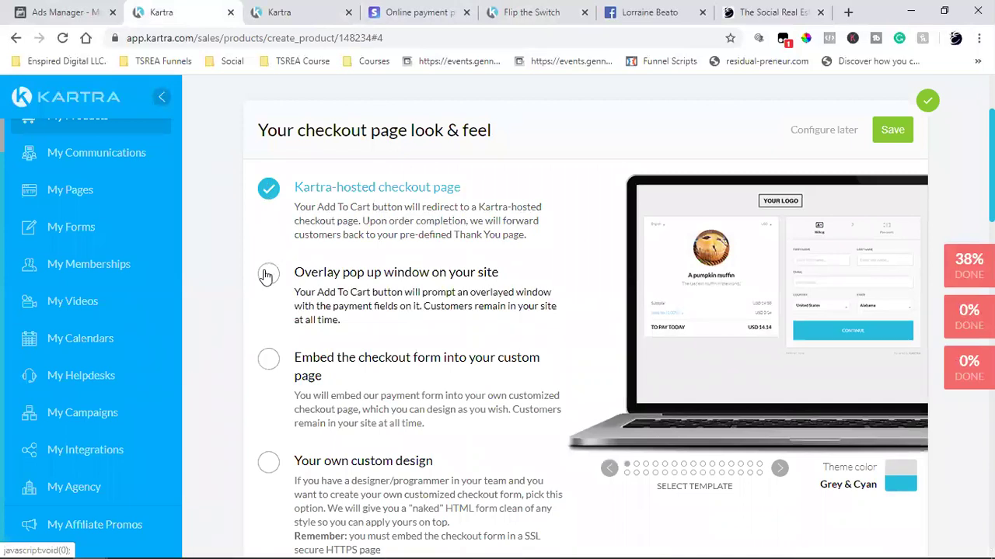
left_click(362, 304)
left_click(891, 130)
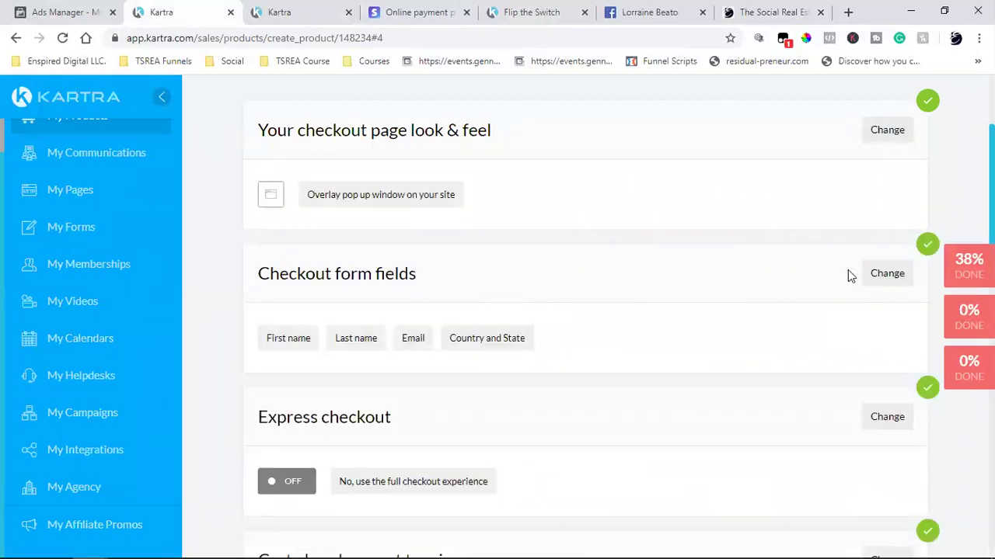
- Add Address and City and Postal code to the checkout form fields
left_click(873, 276)
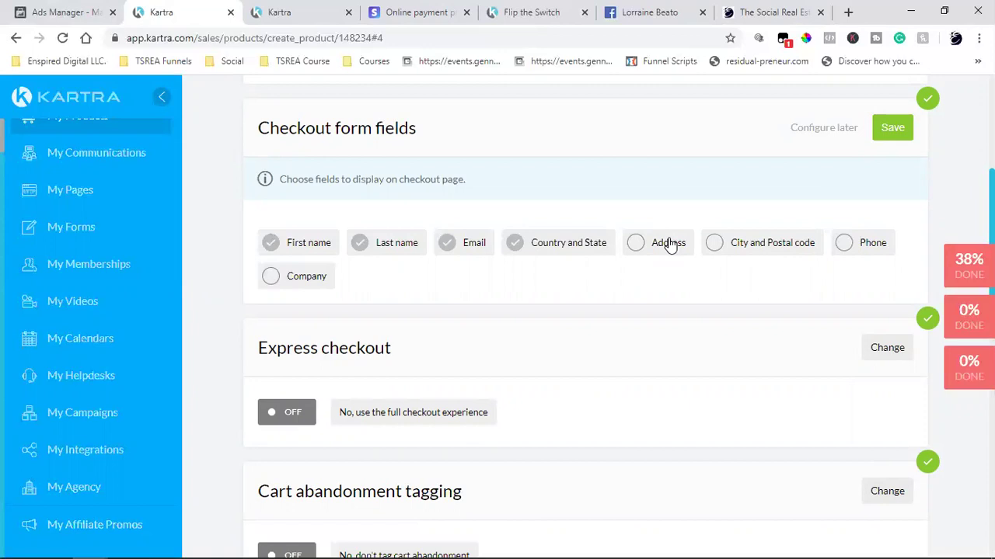
left_click(669, 245)
left_click(736, 246)
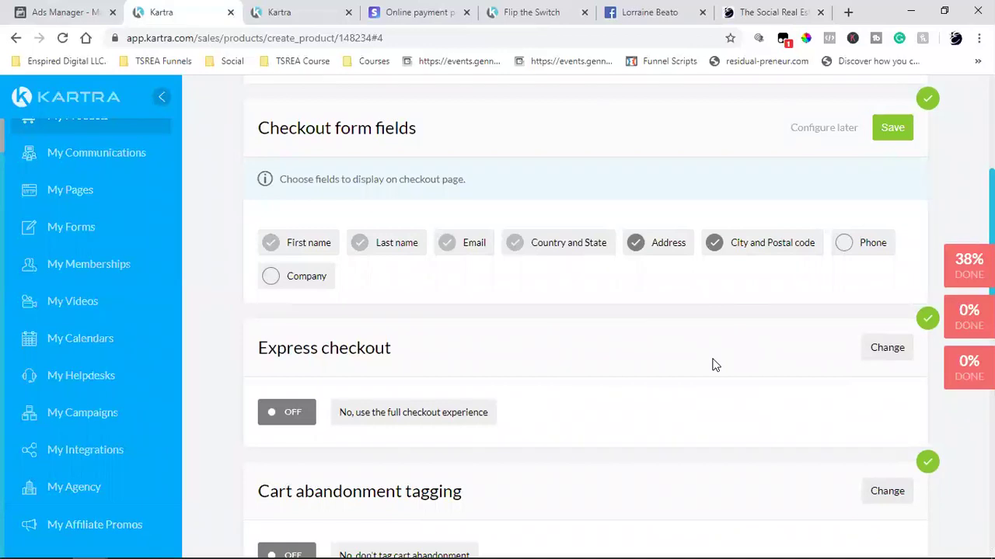
scroll(715, 365, "down", 2)
scroll(715, 365, "up", 5)
scroll(715, 365, "down", 4)
- Compare with the example site's billing form, then remove Address again
left_click(769, 12)
left_click(457, 453)
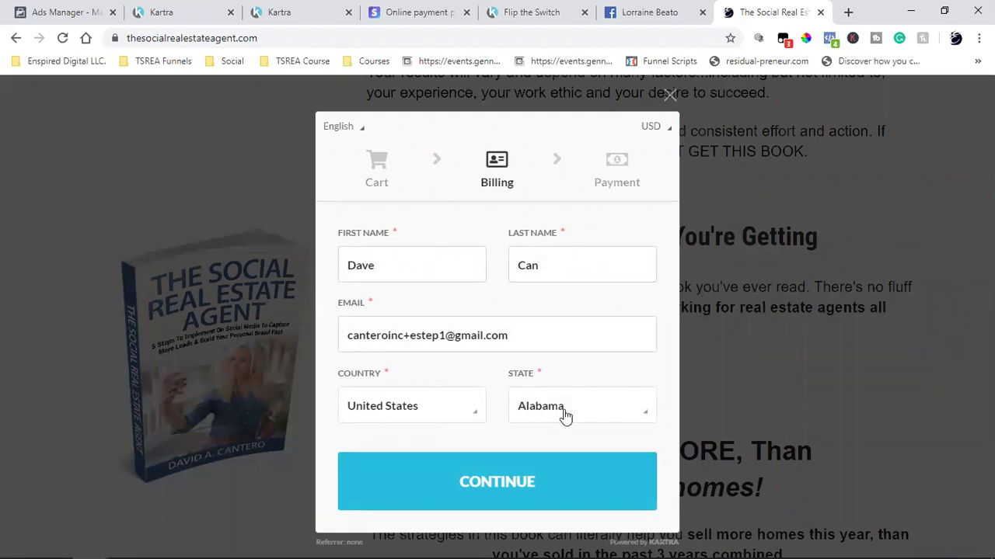
left_click(287, 11)
left_click(198, 8)
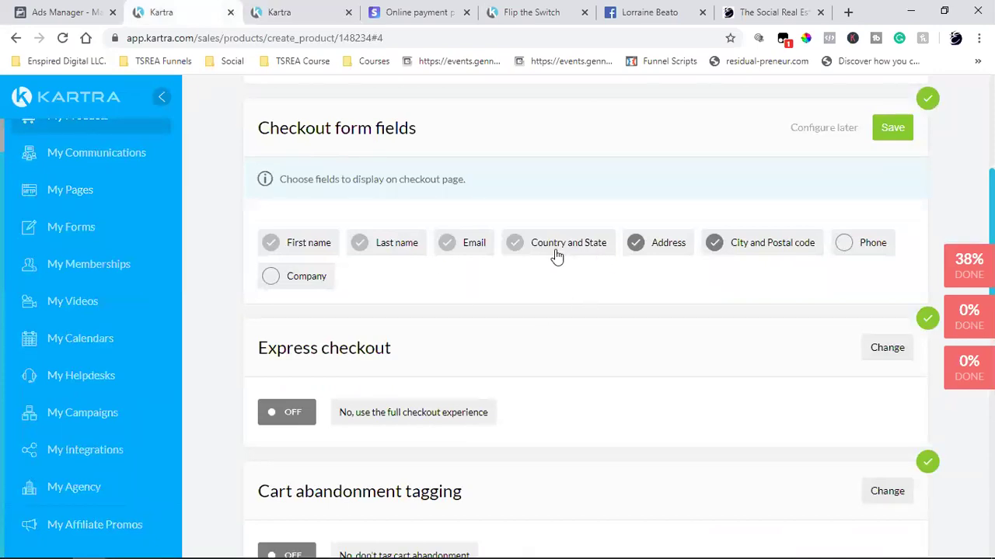
left_click(645, 244)
- Remove City and Postal code, then save the form fields as First name, Last name, Email, Country and State
left_click(742, 9)
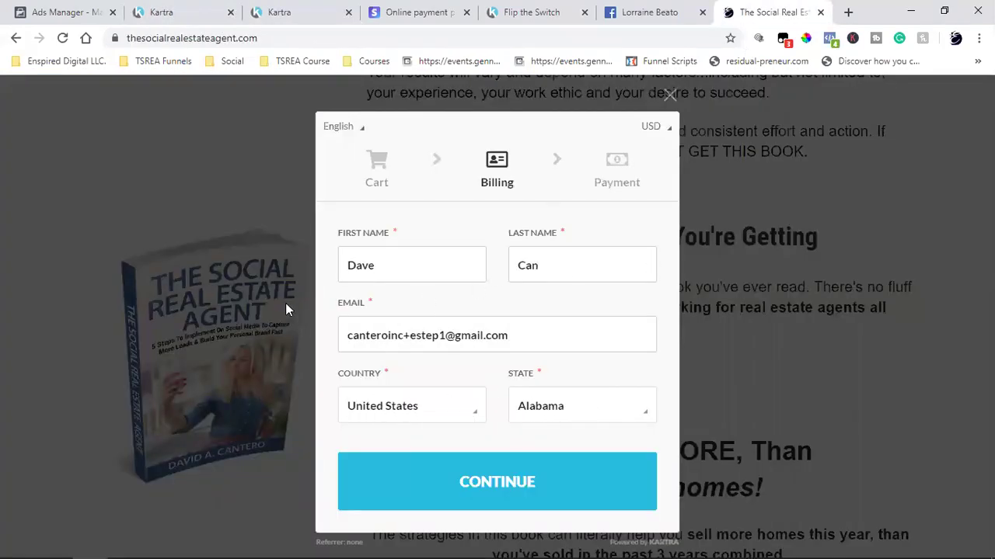
left_click(260, 11)
left_click(213, 9)
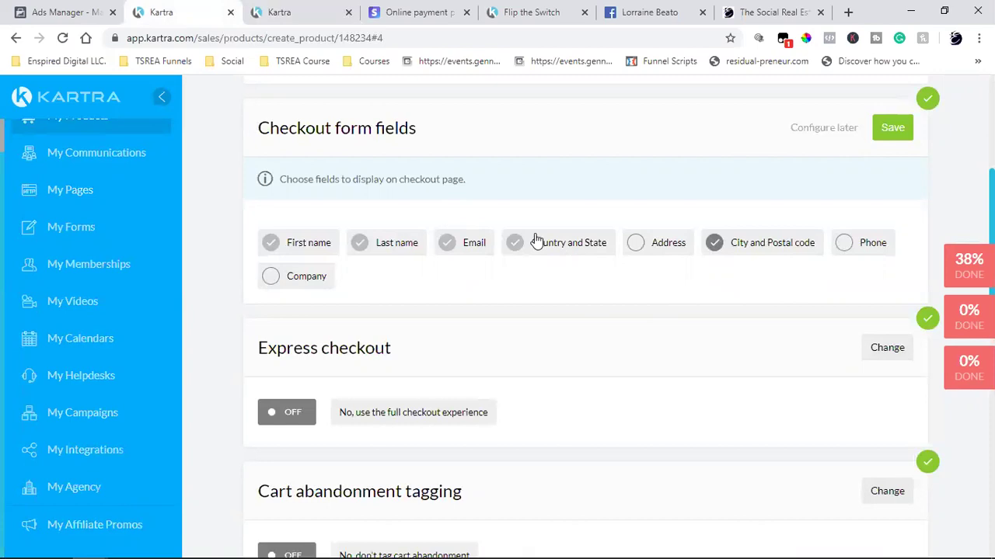
left_click(771, 247)
left_click(892, 129)
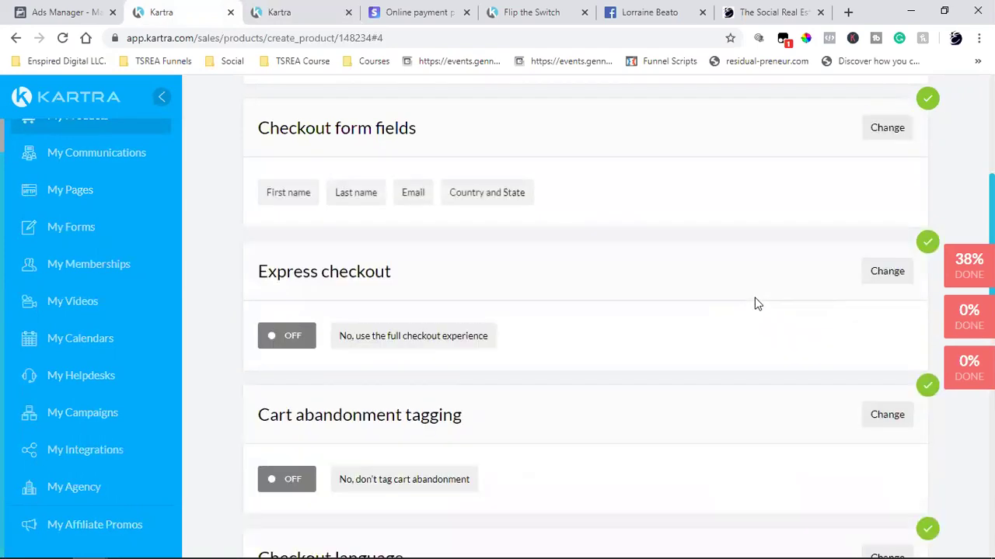
- Activate express checkout with one-click confirmation for returning customers and save the setting
left_click(886, 274)
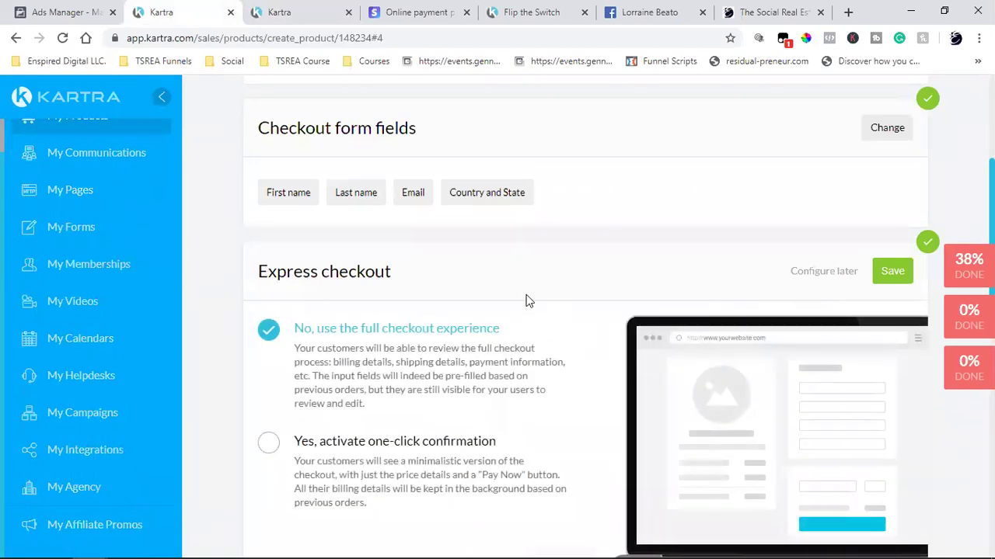
scroll(370, 315, "down", 2)
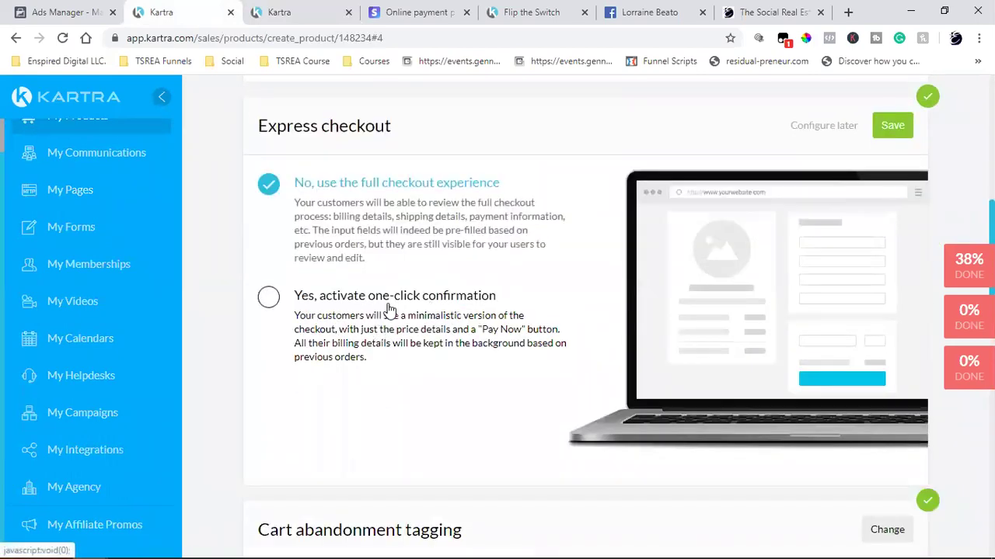
left_click(269, 302)
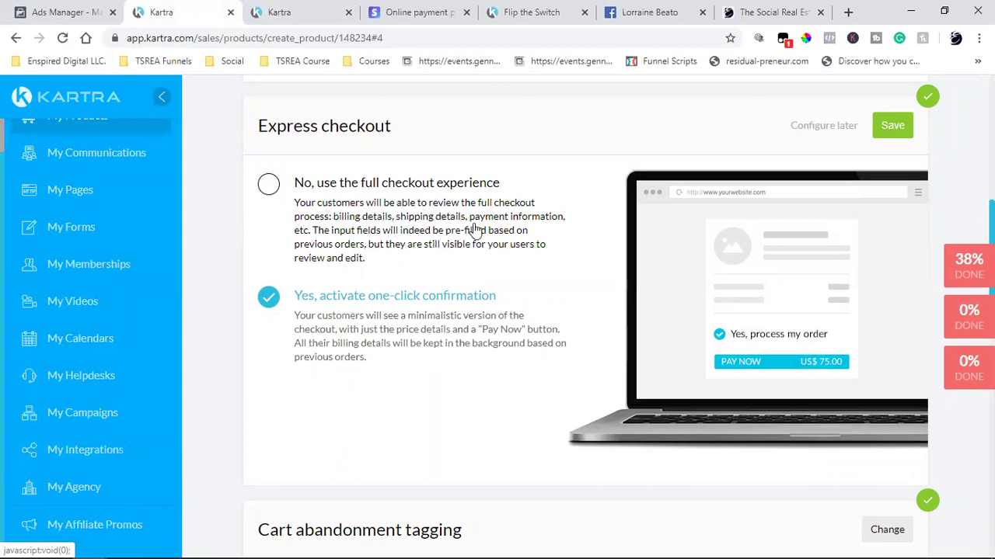
left_click(304, 200)
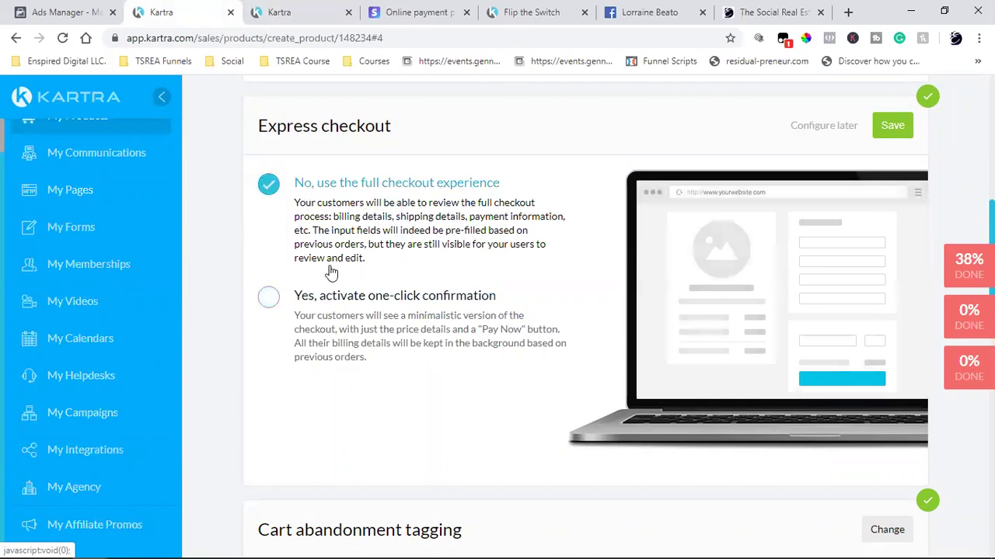
left_click(311, 294)
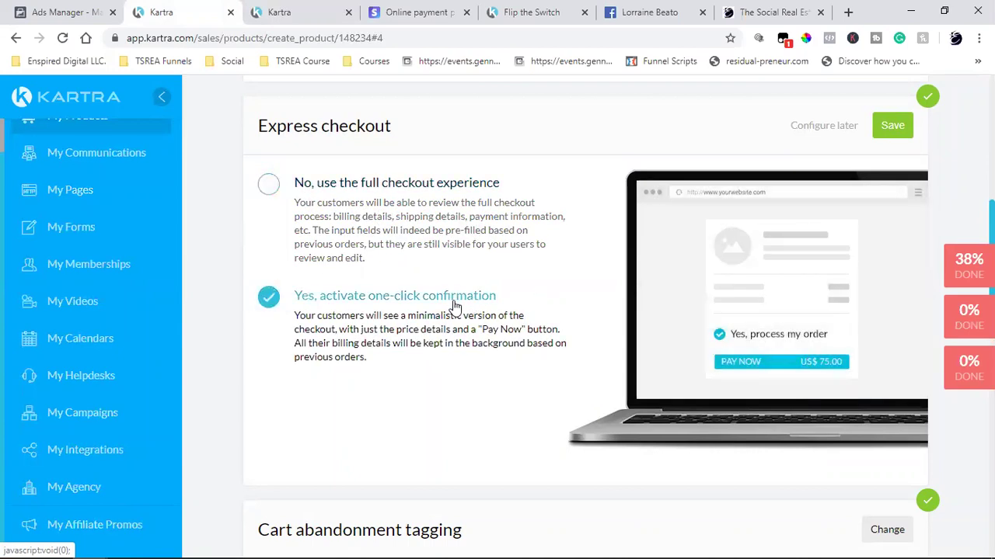
left_click(891, 127)
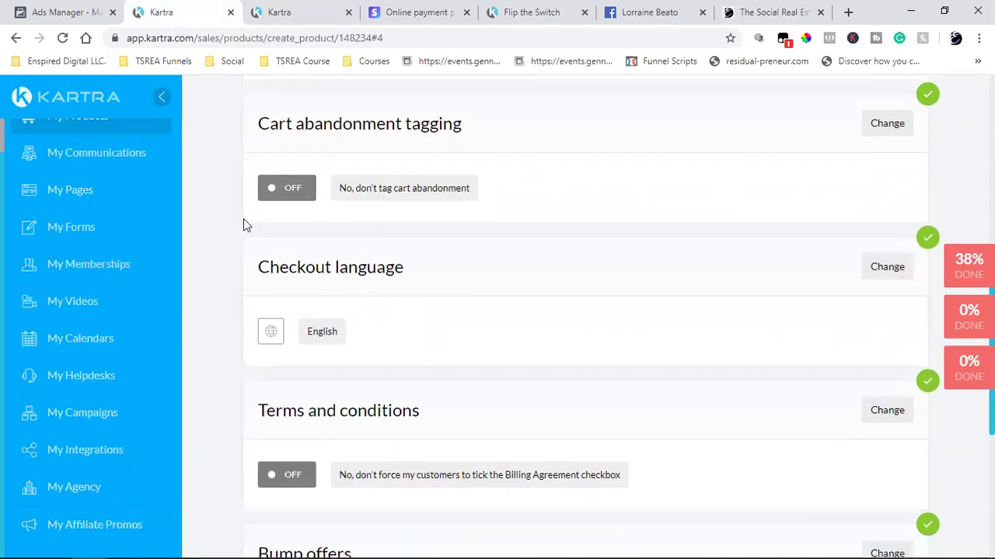
- Preview the live book checkout's cart and billing steps as an example, then return
scroll(367, 161, "down", 2)
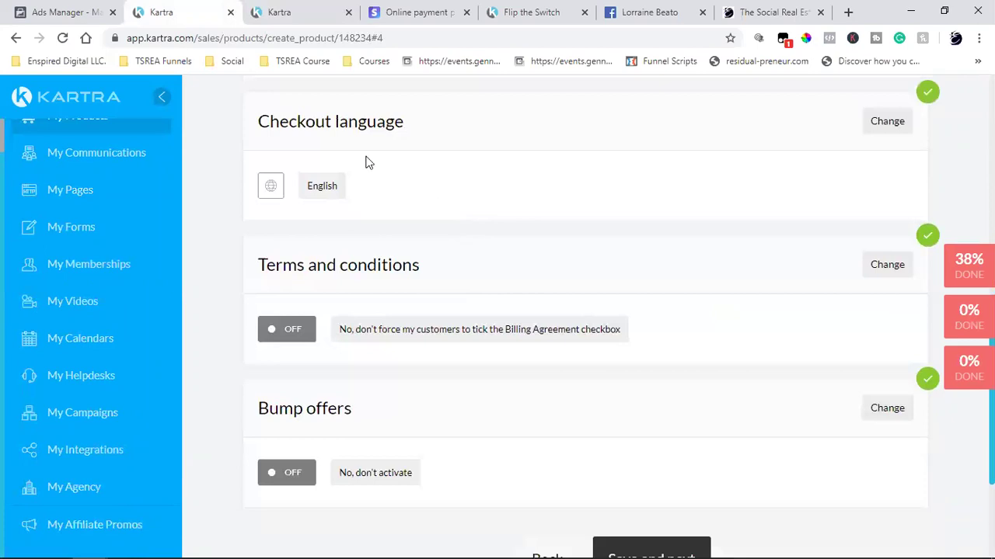
scroll(544, 187, "up", 2)
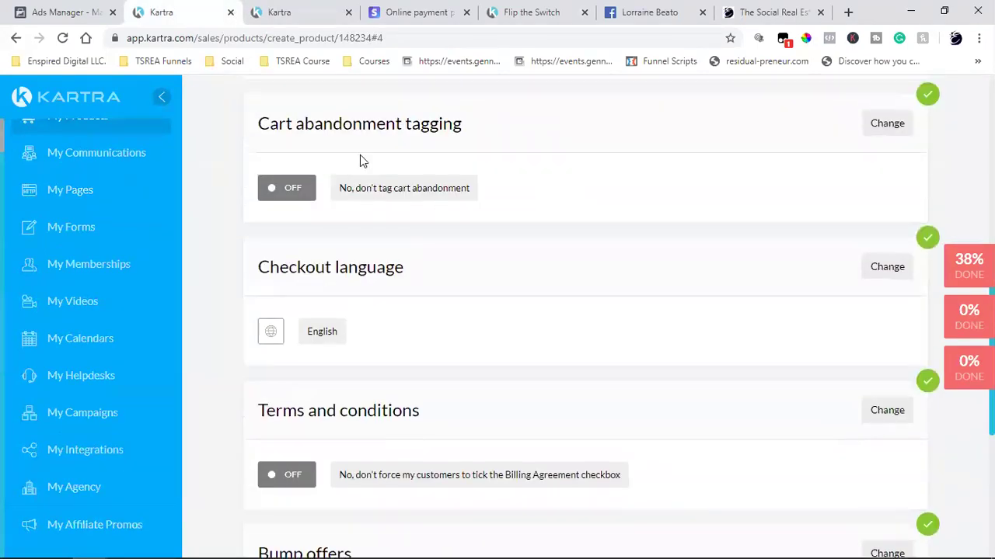
scroll(360, 161, "up", 2)
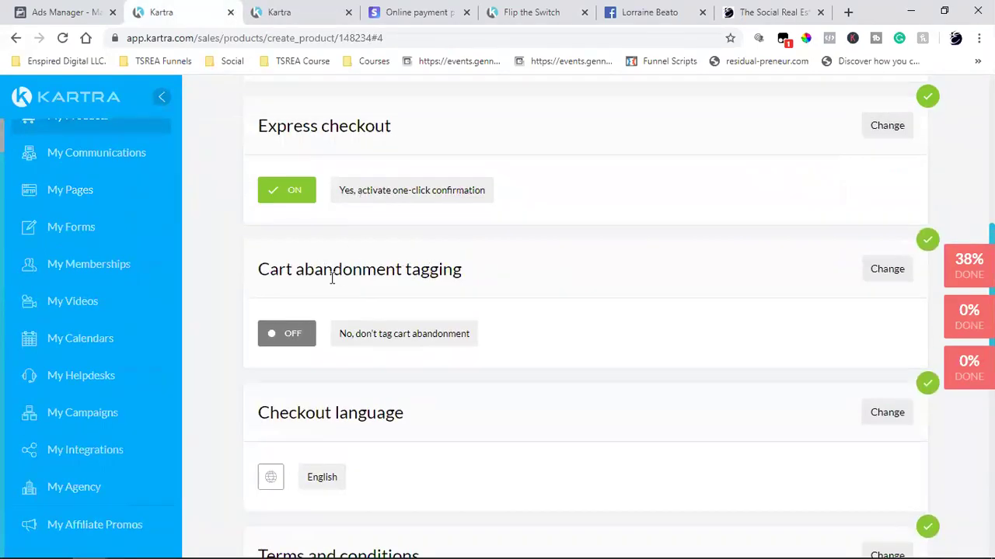
double_click(332, 272)
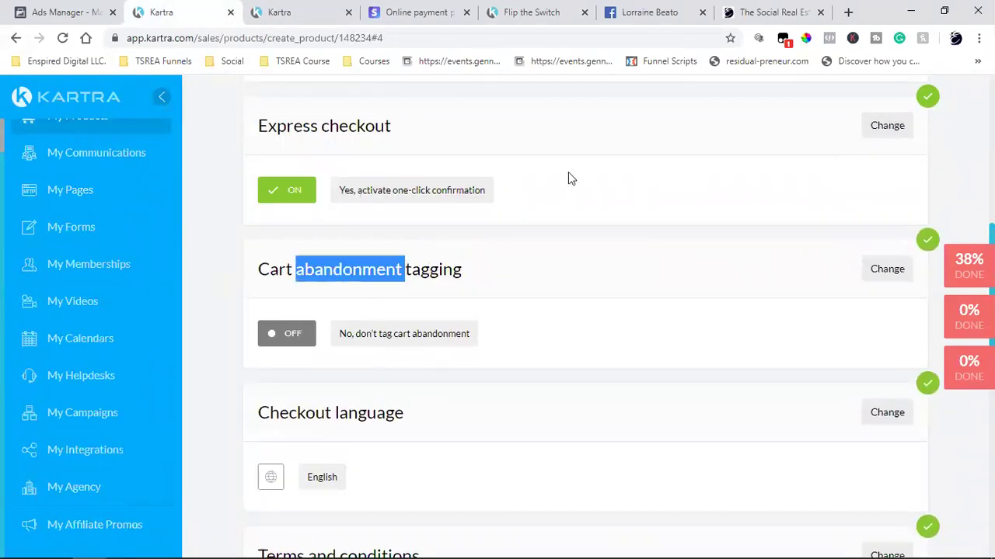
triple_click(326, 272)
left_click(738, 12)
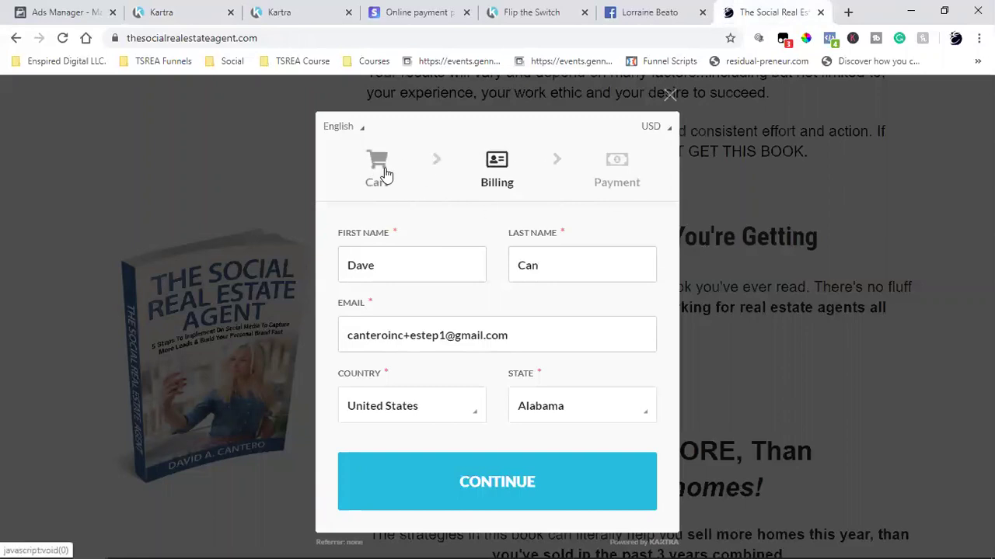
left_click(386, 172)
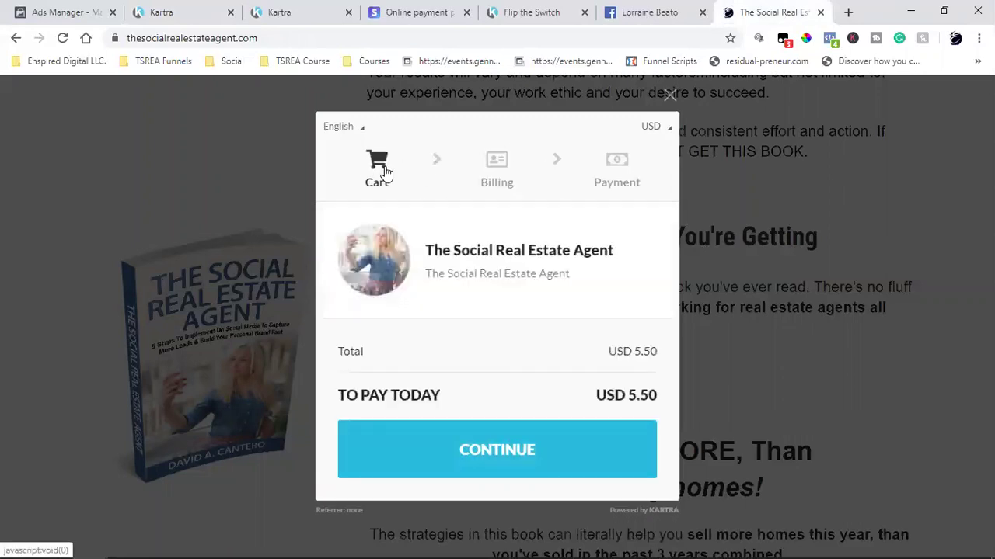
left_click(534, 455)
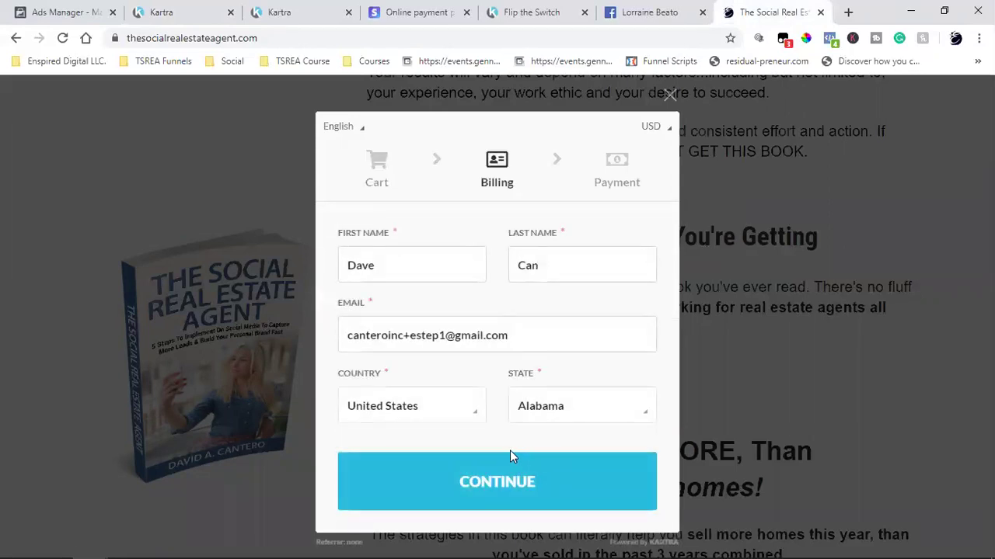
left_click(454, 477)
left_click(208, 7)
- Save terms and conditions as not required and continue to the Post Sale step
left_click(358, 293)
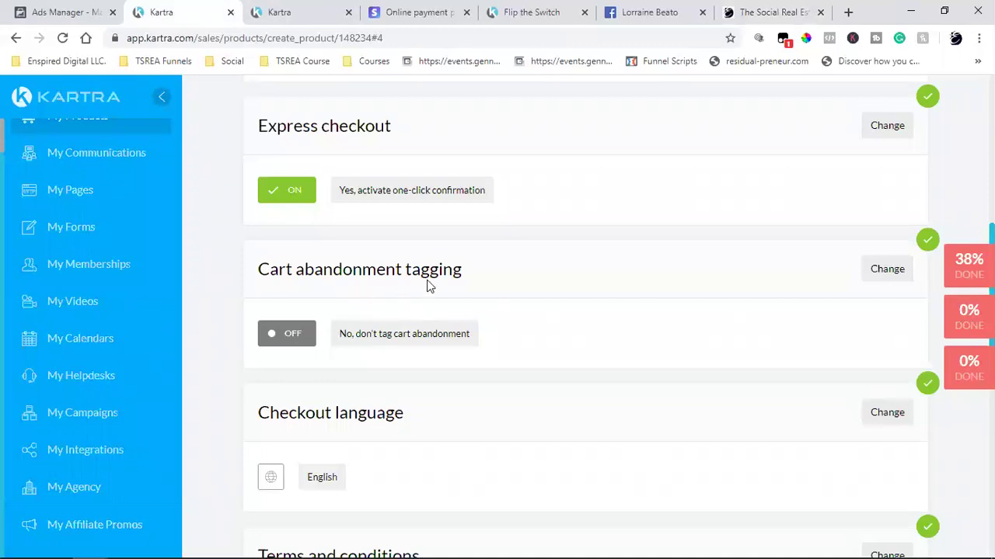
scroll(531, 361, "down", 5)
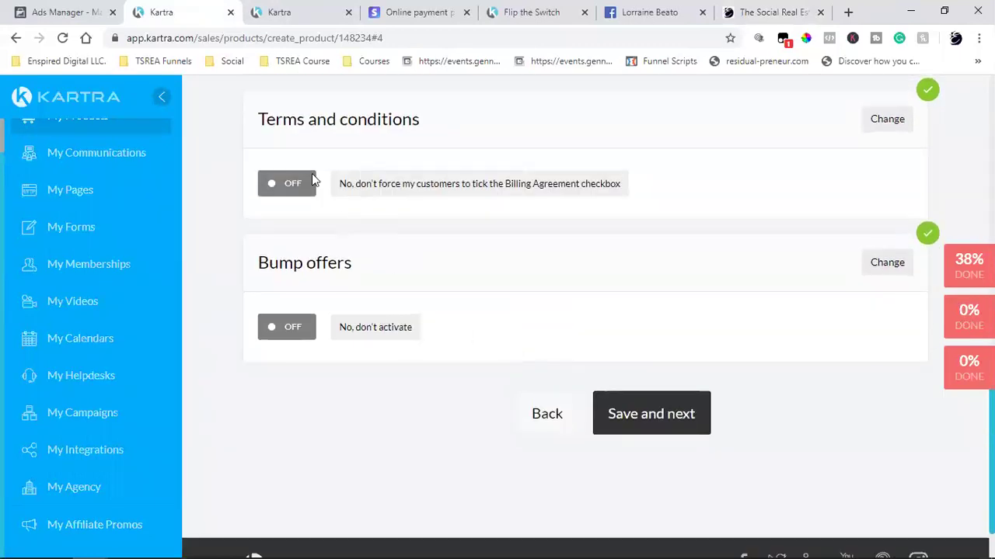
left_click(889, 120)
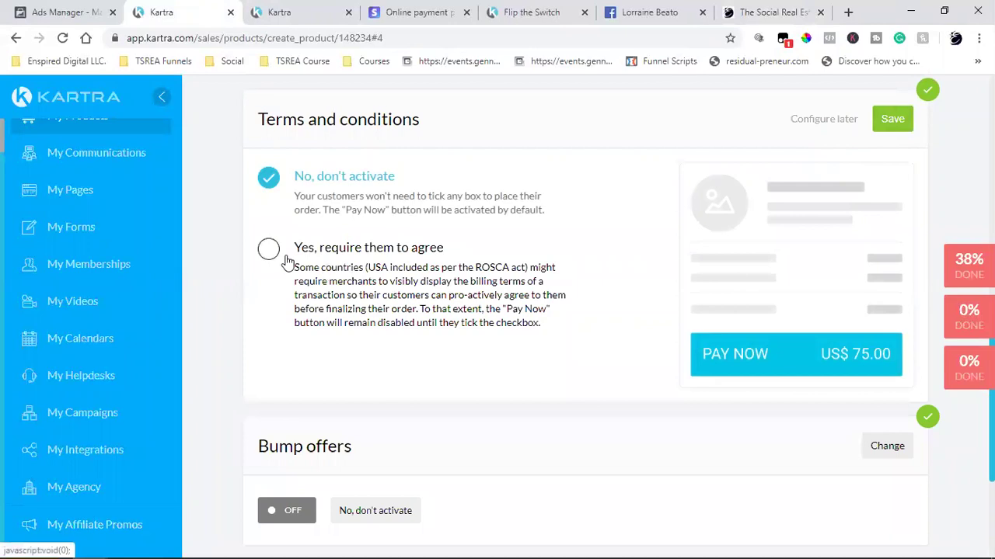
left_click(890, 123)
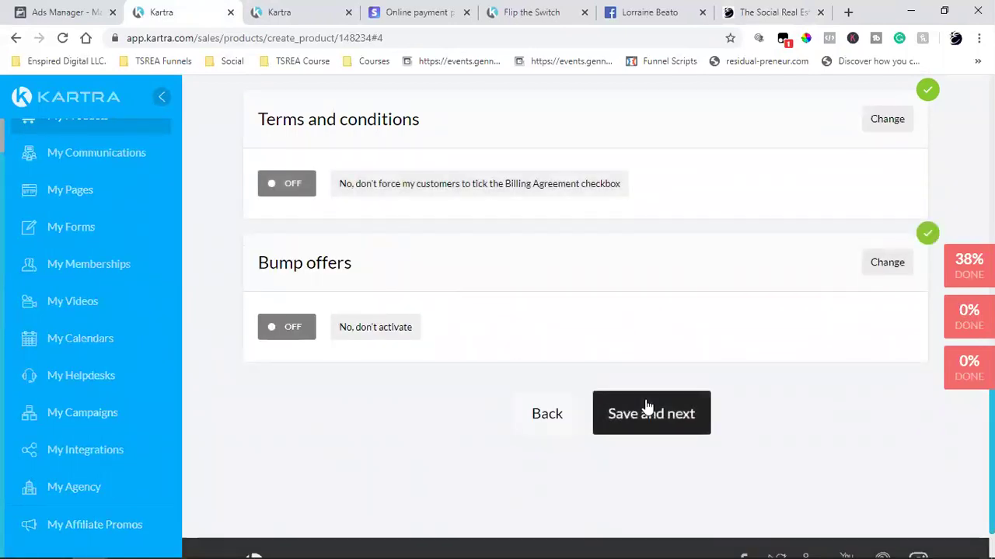
left_click(646, 409)
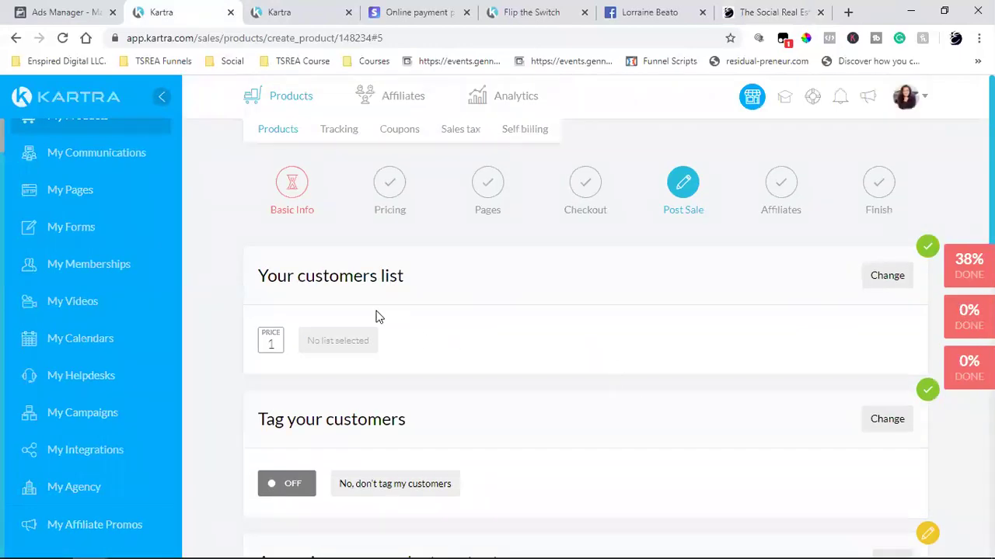
- Review the existing lists available for the customers list setting
left_click(887, 275)
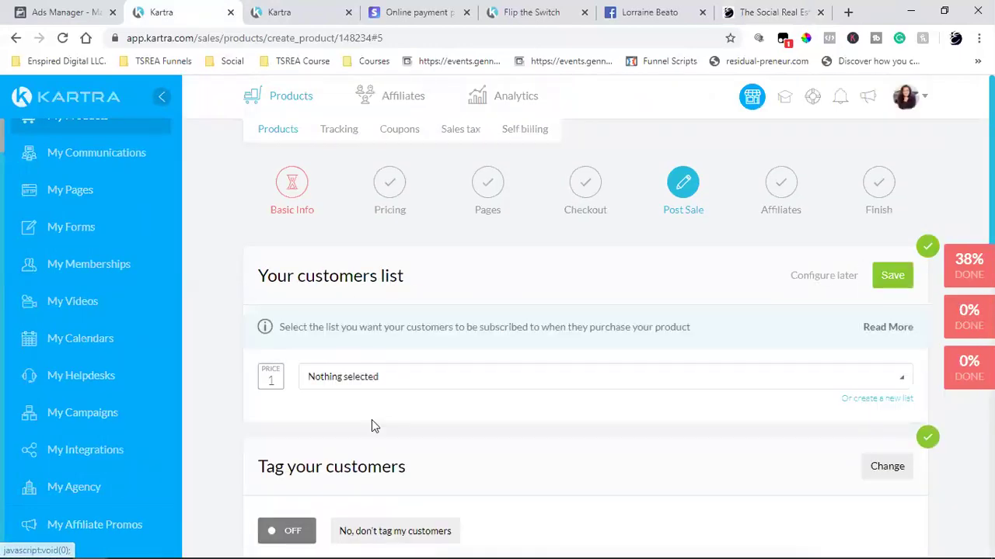
left_click(432, 384)
scroll(459, 338, "down", 2)
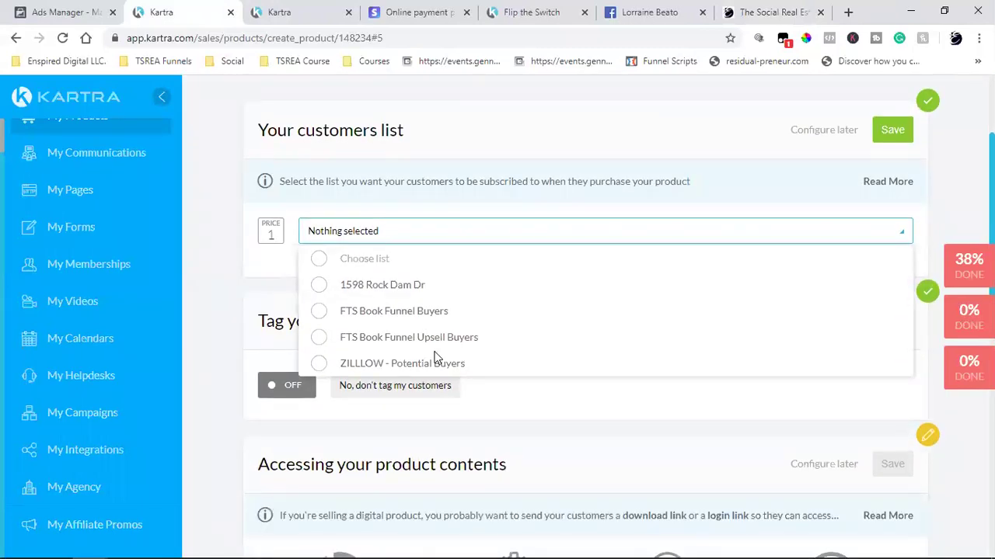
scroll(412, 315, "down", 1)
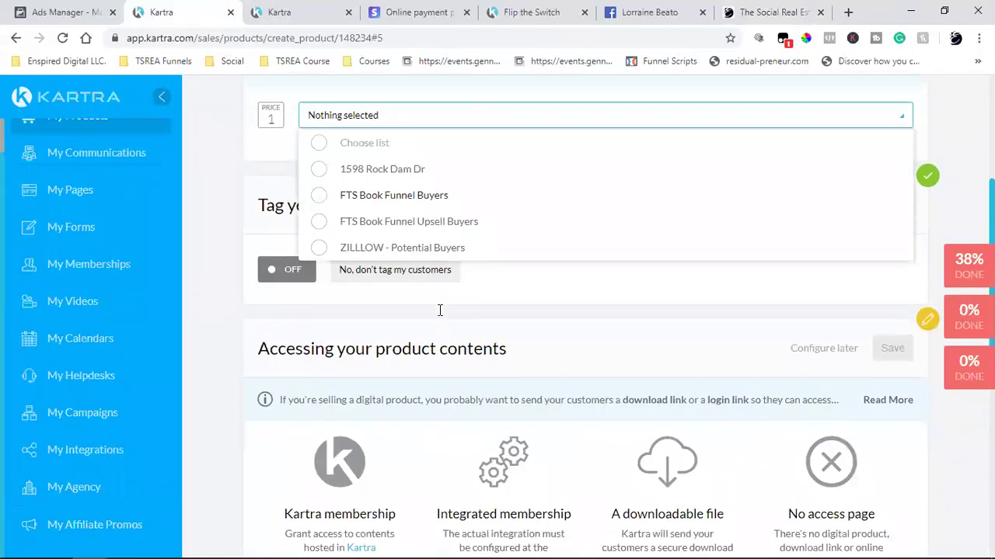
scroll(419, 320, "up", 1)
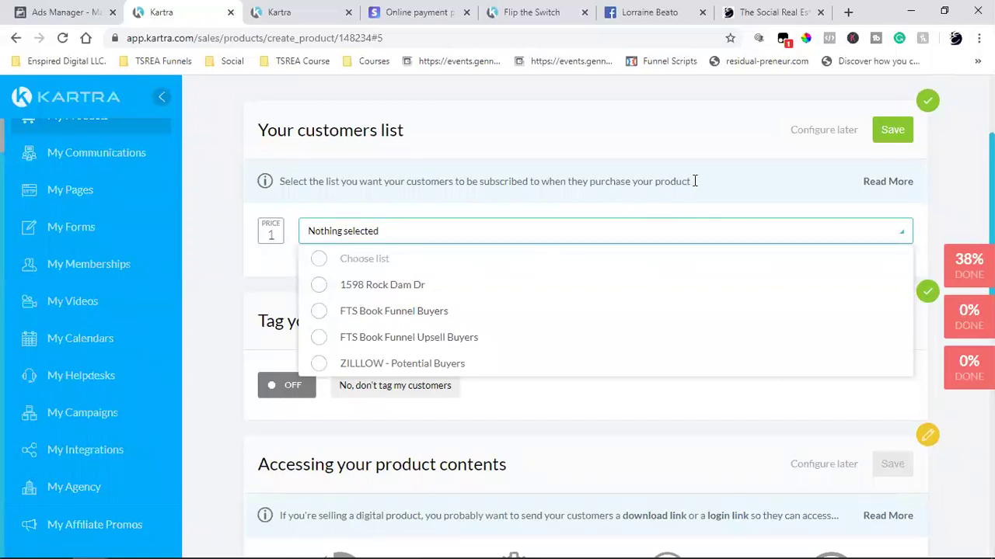
left_click(719, 166)
- Name a new list Flip The Switch Book Customers, described 'Thank You For Purchasing Flip The Switch'
left_click(875, 255)
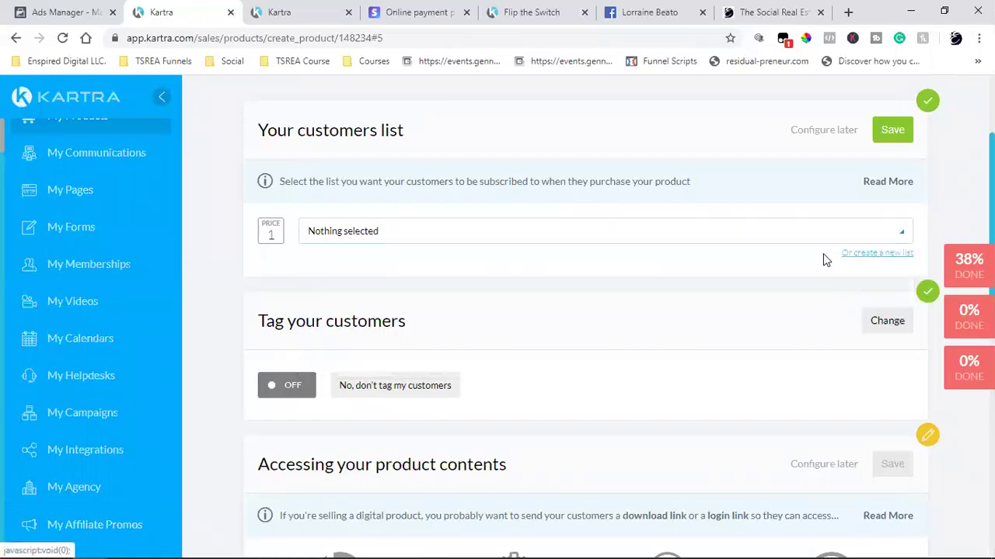
type("Flip The")
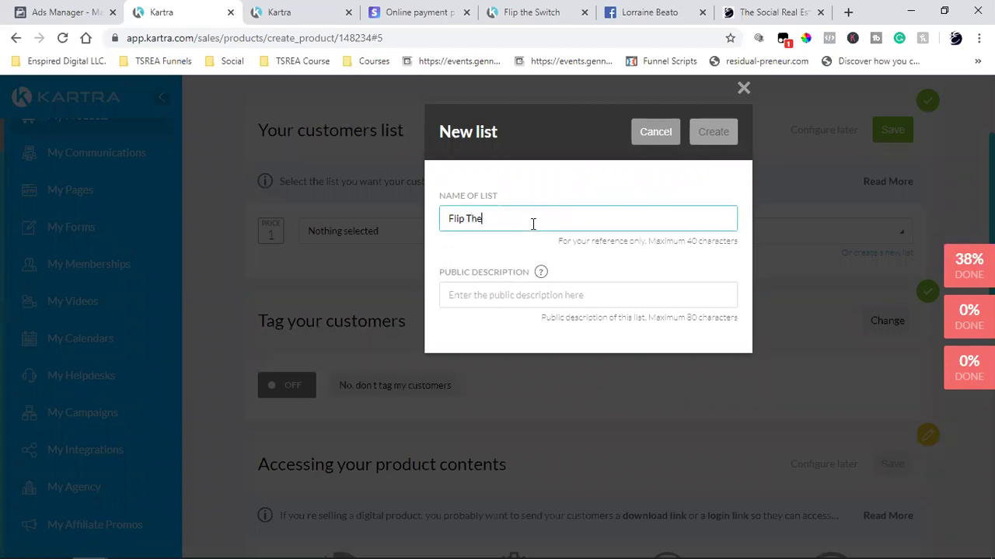
type(" Sqith")
type("it")
type("ch")
type(" Book")
type(" Customers")
left_click(519, 292)
type("Tha")
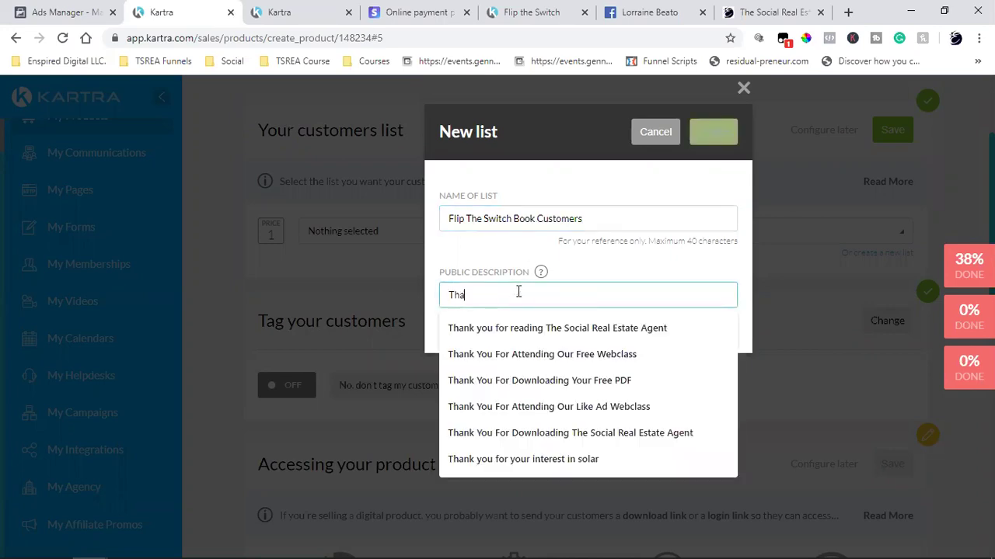
type("nk You FO")
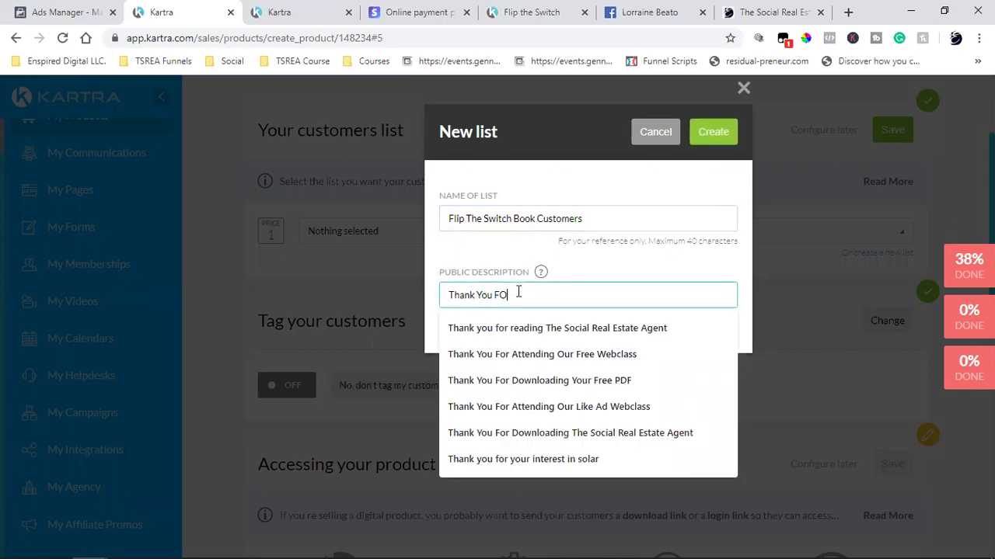
type("r Dow")
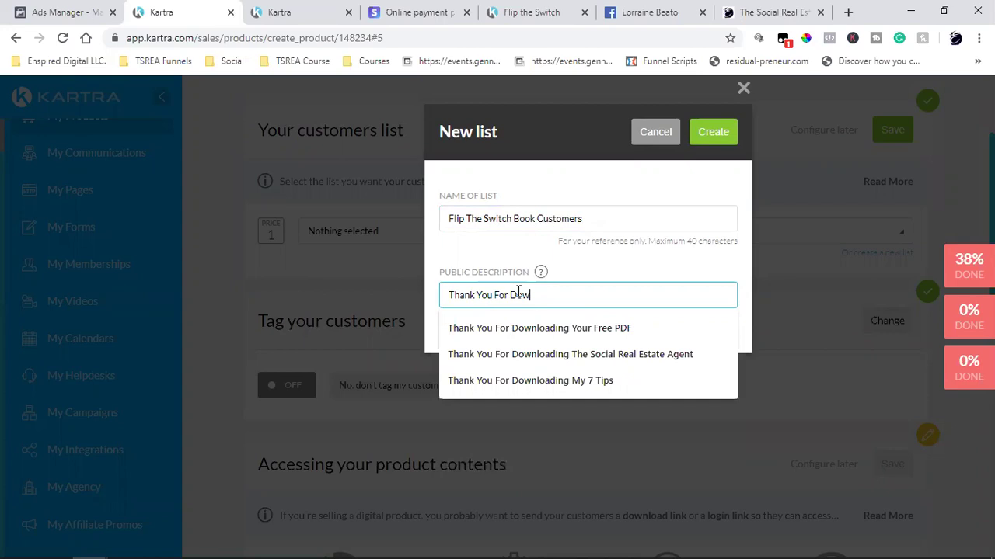
left_click(548, 328)
left_click(566, 295)
key("BackSpace")
key("BackSpace")
key("BackSpace")
key("BackSpace")
key("BackSpace")
key("BackSpace")
key("BackSpace")
key("BackSpace")
key("BackSpace")
key("BackSpace")
key("BackSpace")
key("BackSpace")
type("Purchasing")
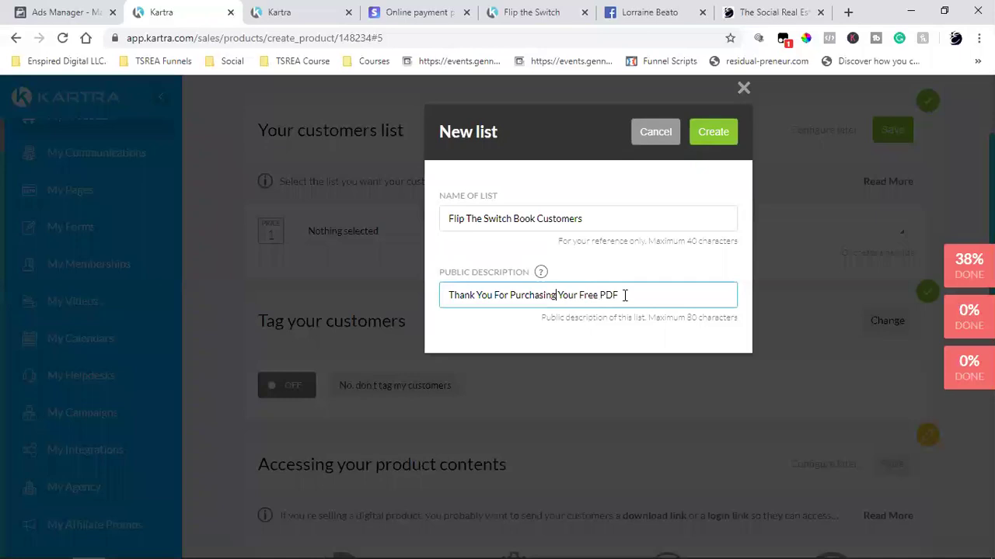
key("BackSpace")
key("BackSpace")
key("BackSpace")
key("BackSpace")
key("BackSpace")
key("BackSpace")
key("BackSpace")
key("BackSpace")
key("BackSpace")
key("BackSpace")
type("p The Switch")
- Create the new list and save it as the customers list
triple_click(538, 295)
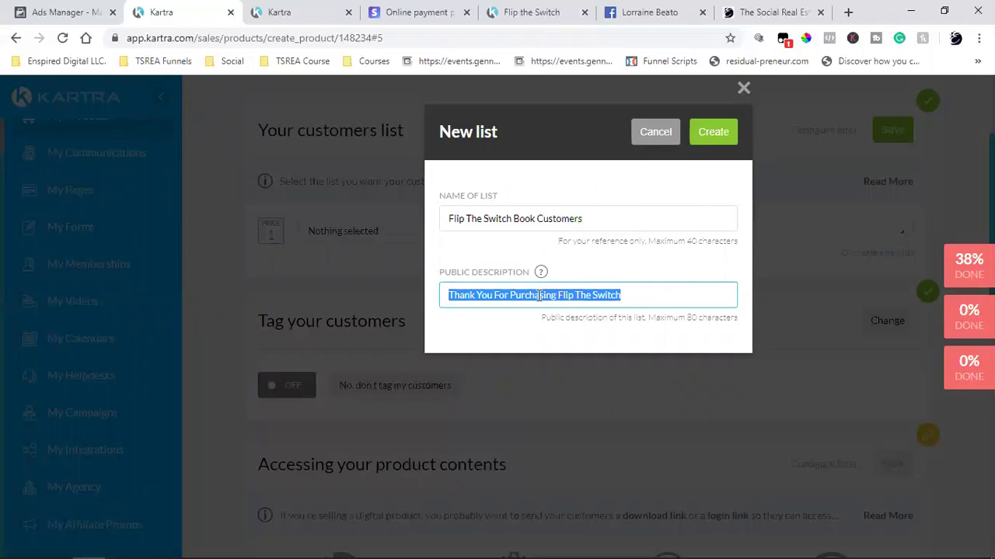
double_click(539, 295)
left_click(715, 131)
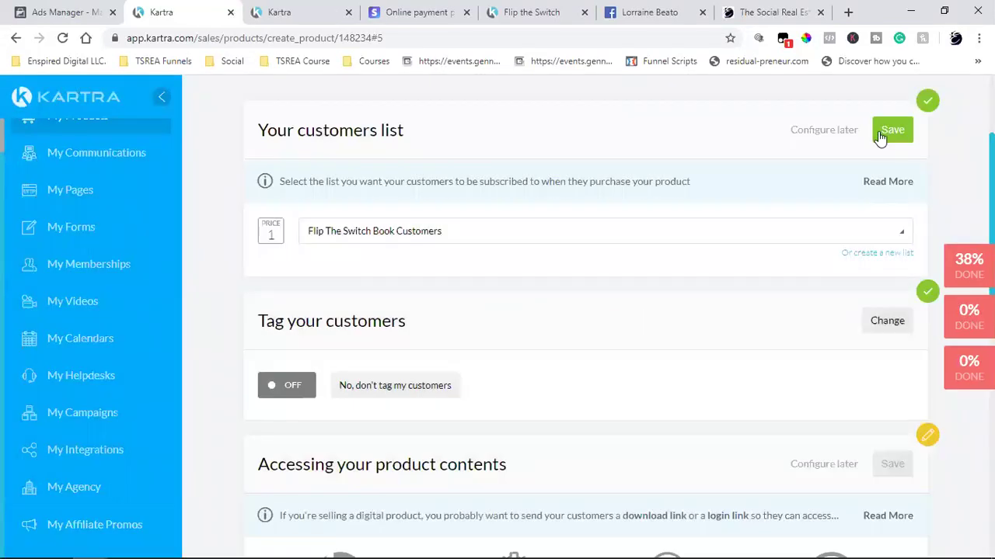
left_click(892, 131)
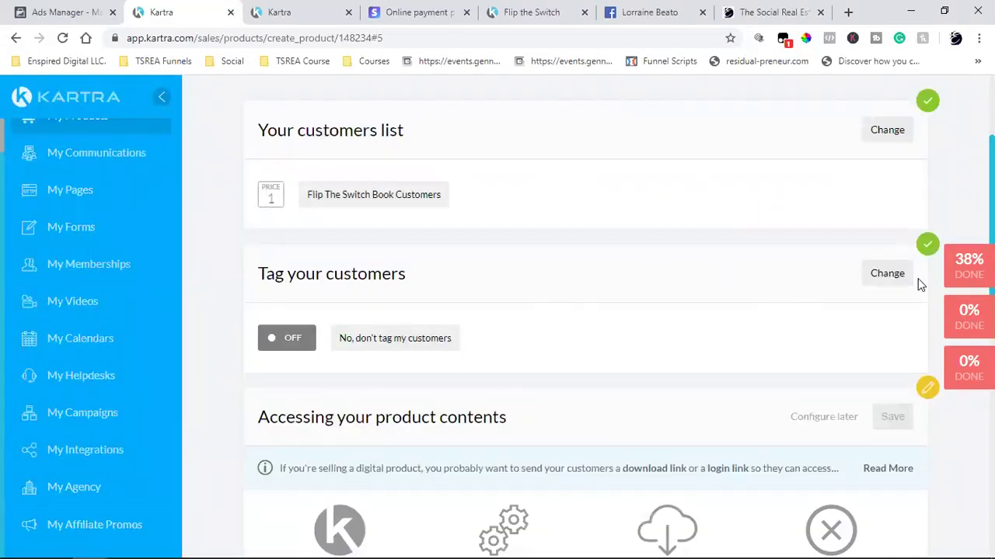
- Tag Price point 1 buyers with FTS Book Funnel Buyer from the Book Funnel category and save
left_click(900, 281)
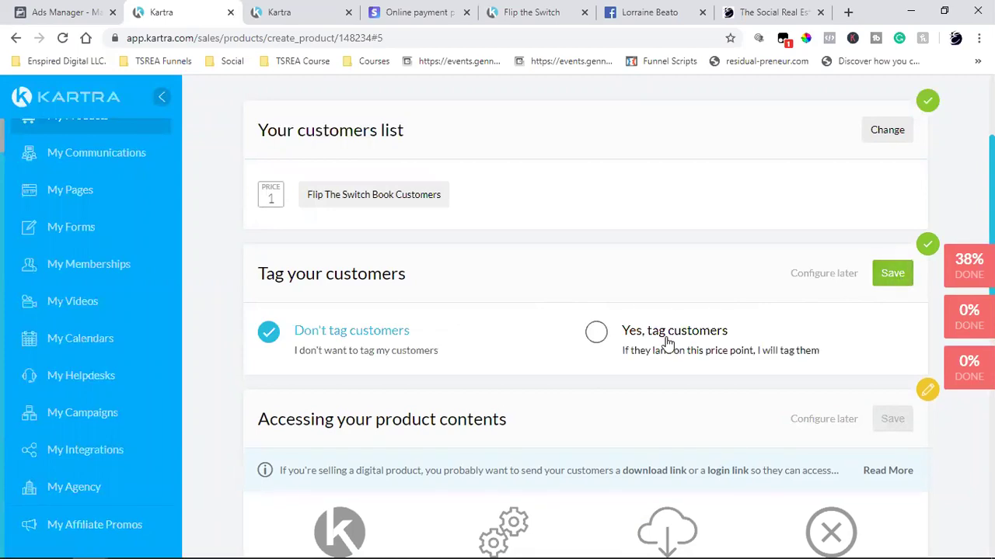
left_click(598, 336)
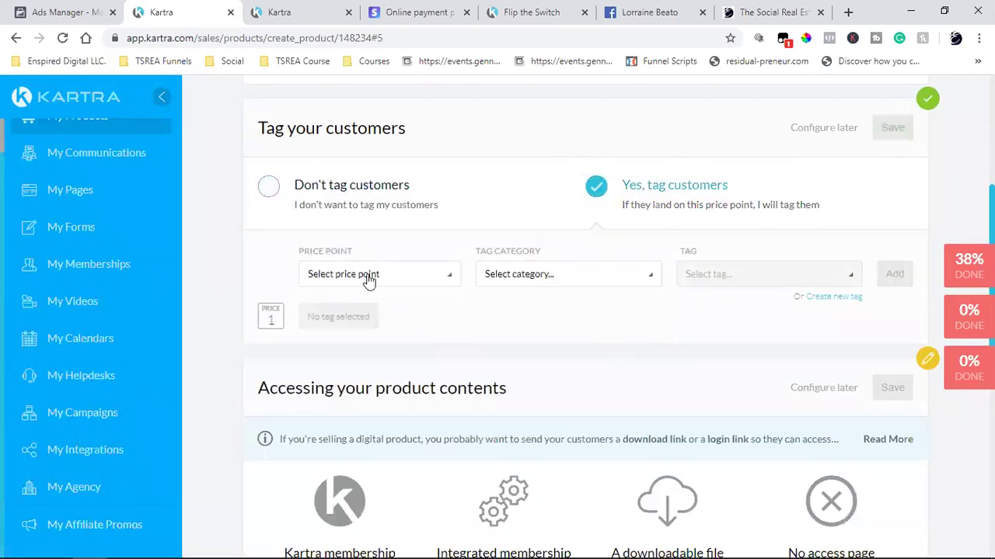
left_click(370, 276)
left_click(349, 331)
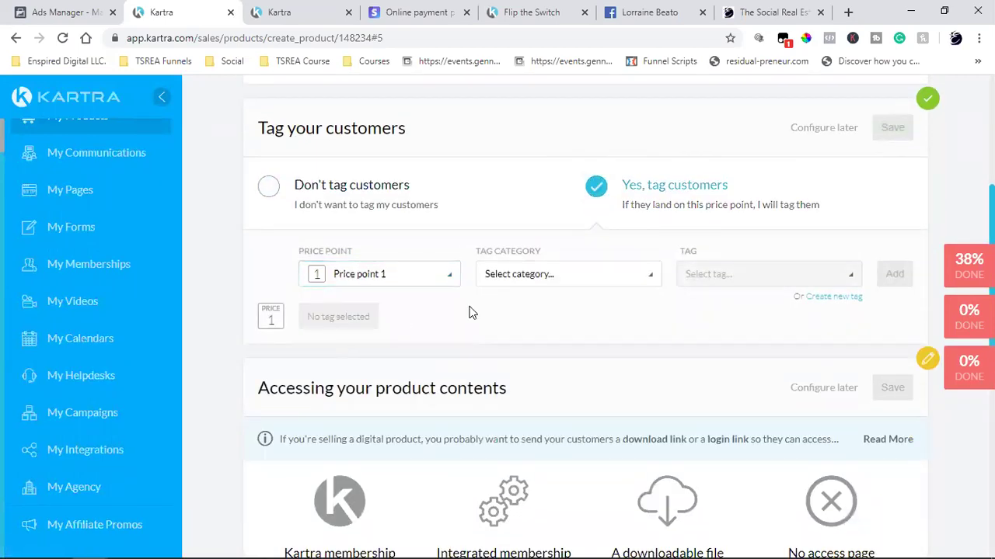
left_click(565, 279)
left_click(524, 354)
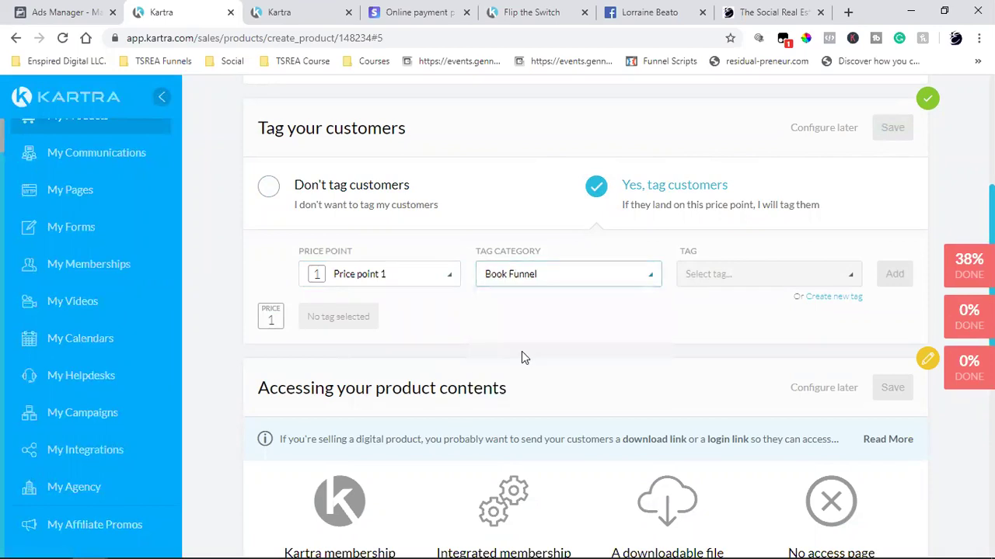
left_click(738, 281)
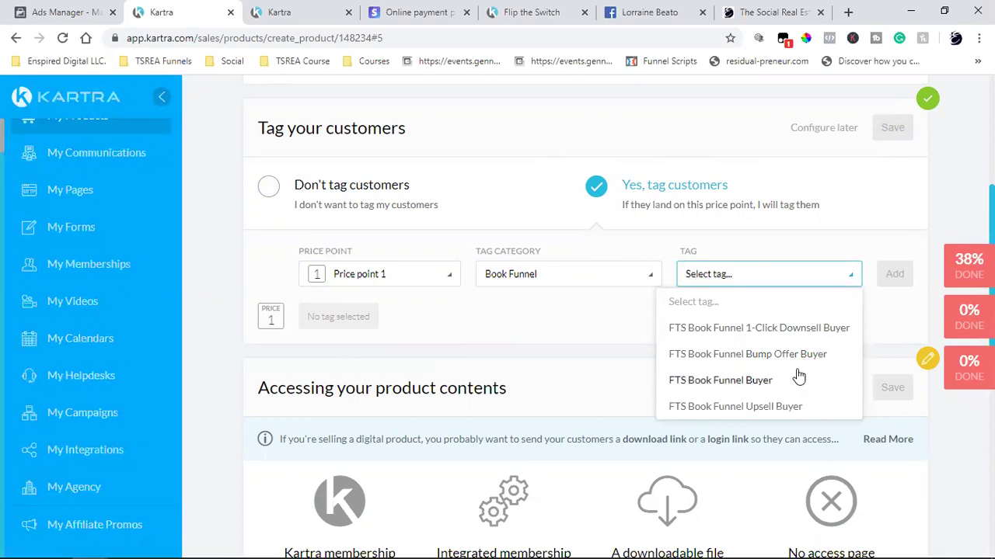
scroll(768, 381, "down", 2)
scroll(767, 381, "up", 2)
left_click(729, 380)
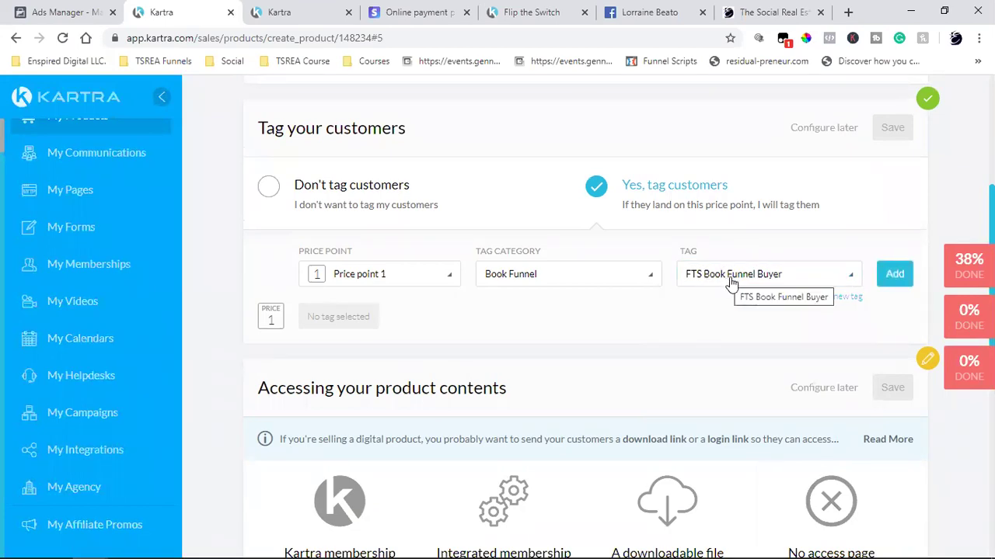
left_click(895, 273)
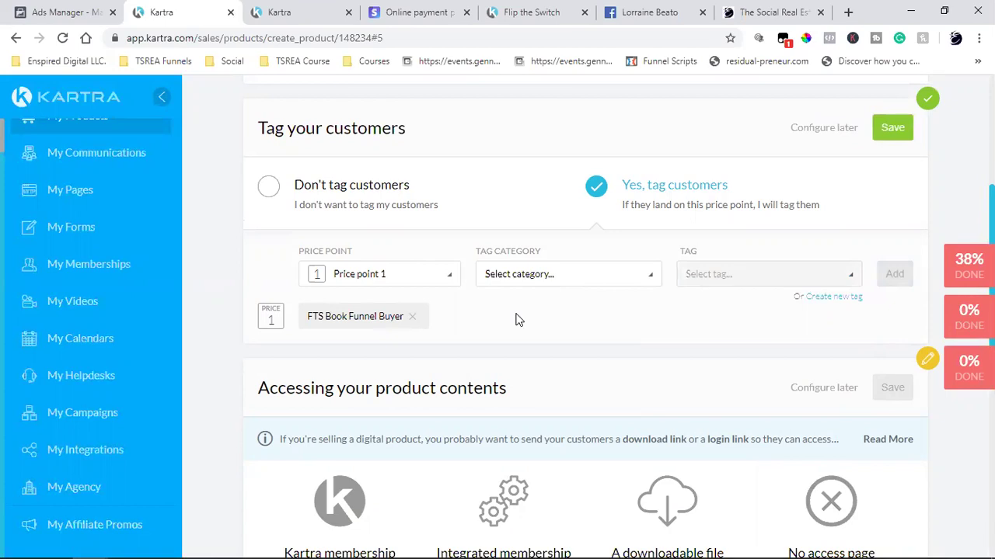
left_click(890, 129)
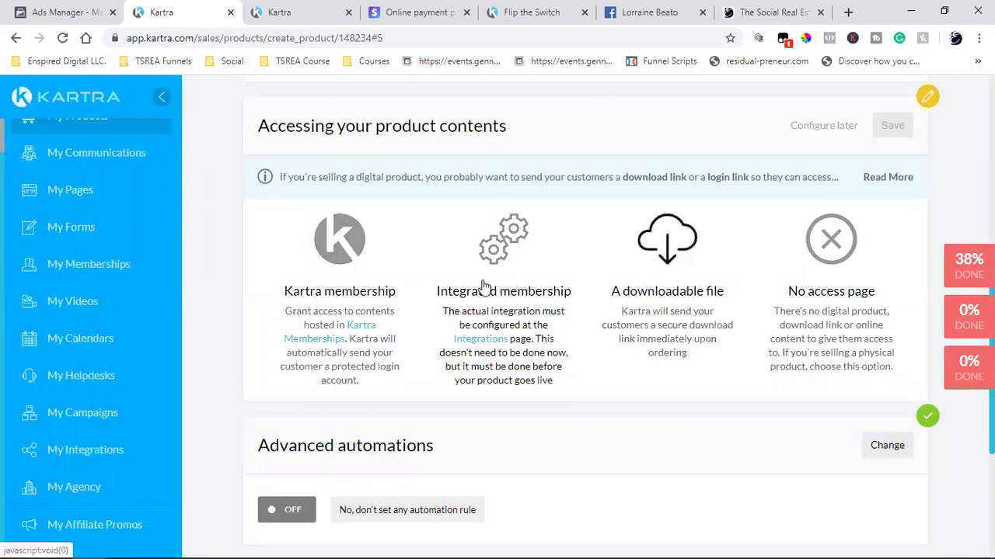
- Deliver the Flip the Switch PDF from the Book Funnel category as the downloadable file, then continue
left_click(694, 274)
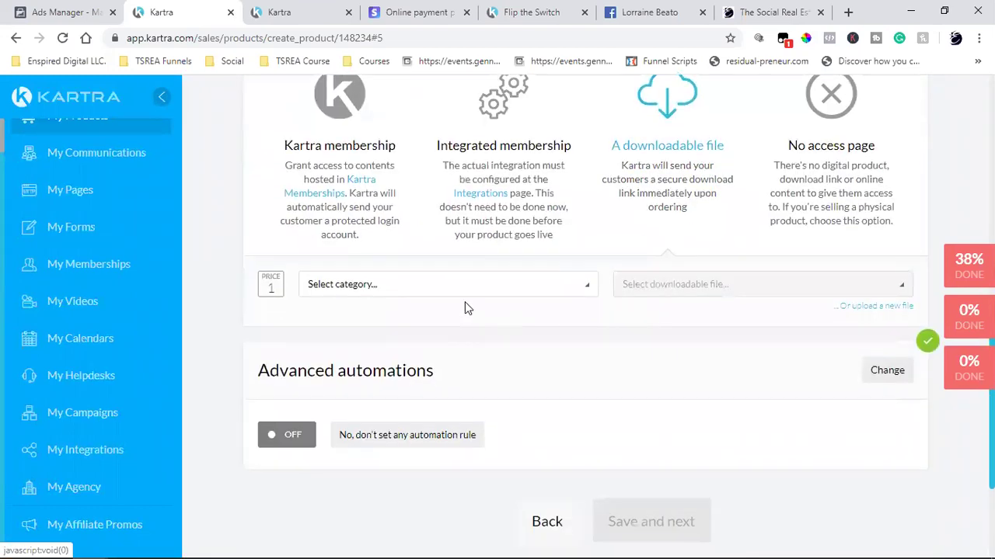
left_click(402, 292)
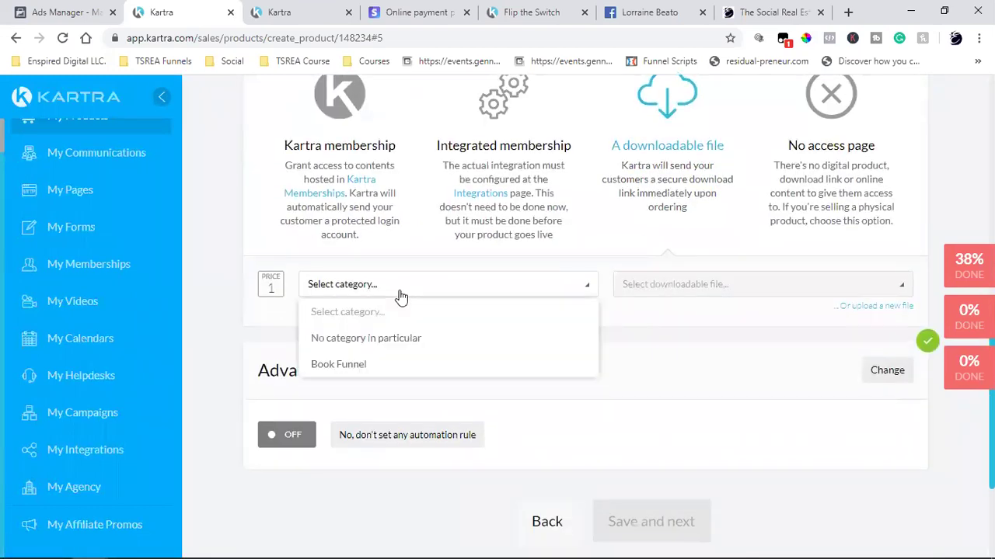
left_click(338, 364)
left_click(743, 286)
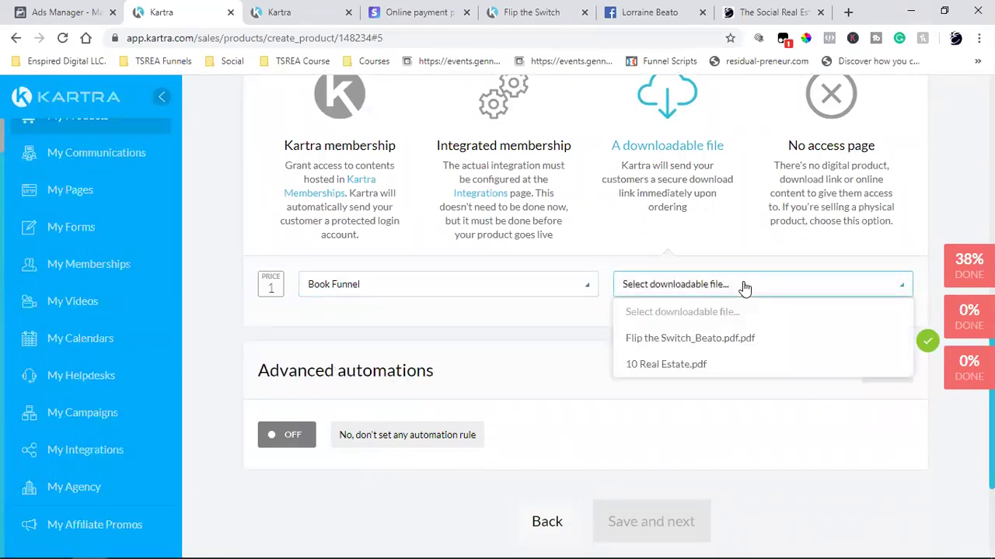
left_click(676, 342)
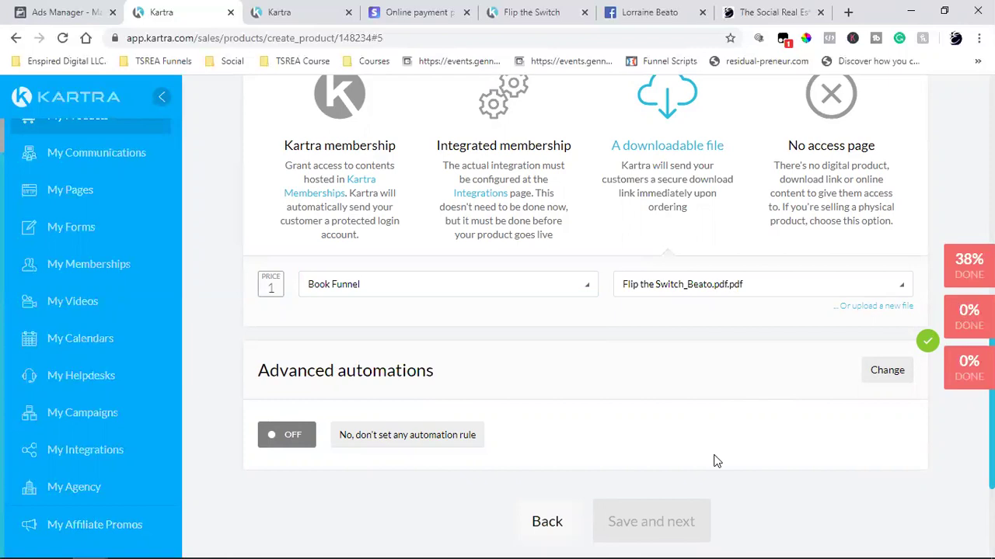
scroll(715, 460, "up", 4)
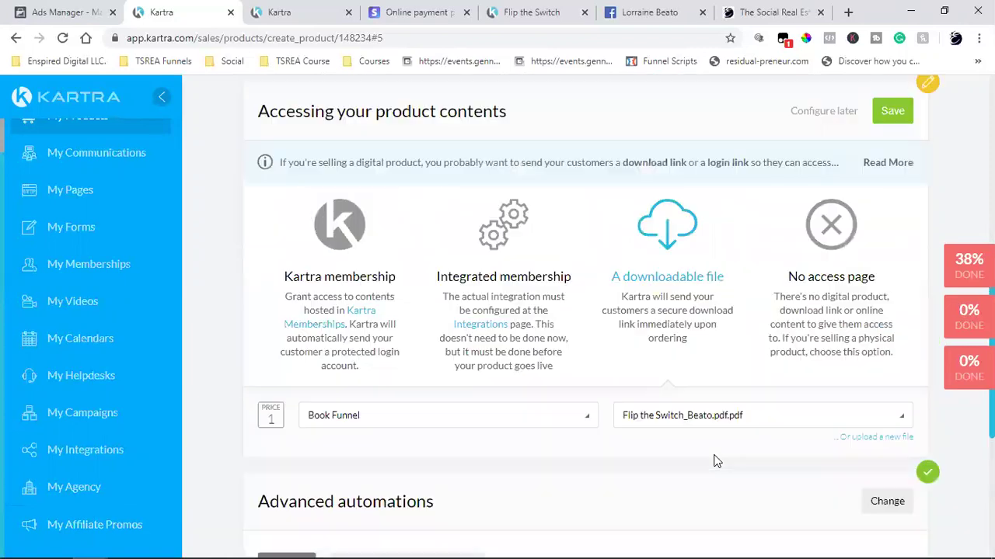
left_click(893, 274)
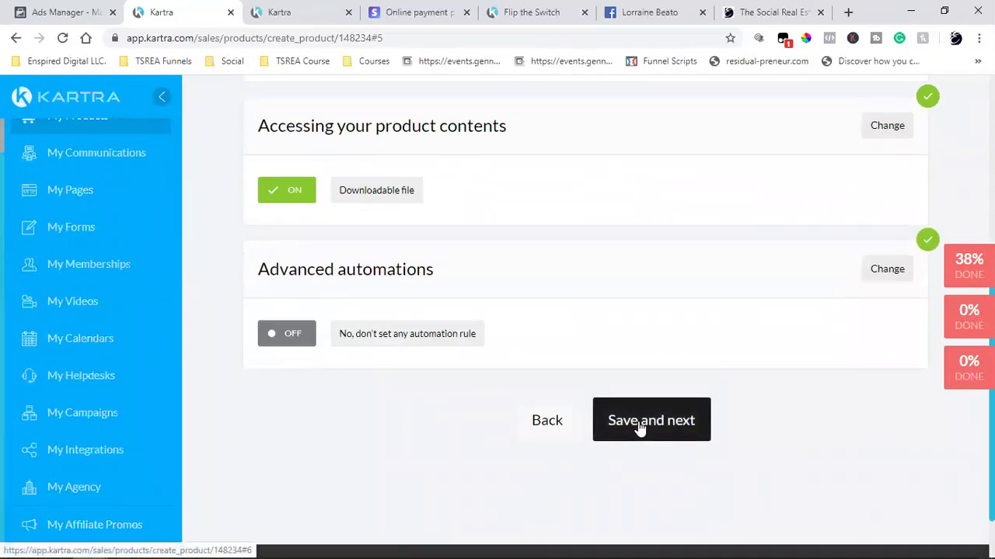
left_click(638, 421)
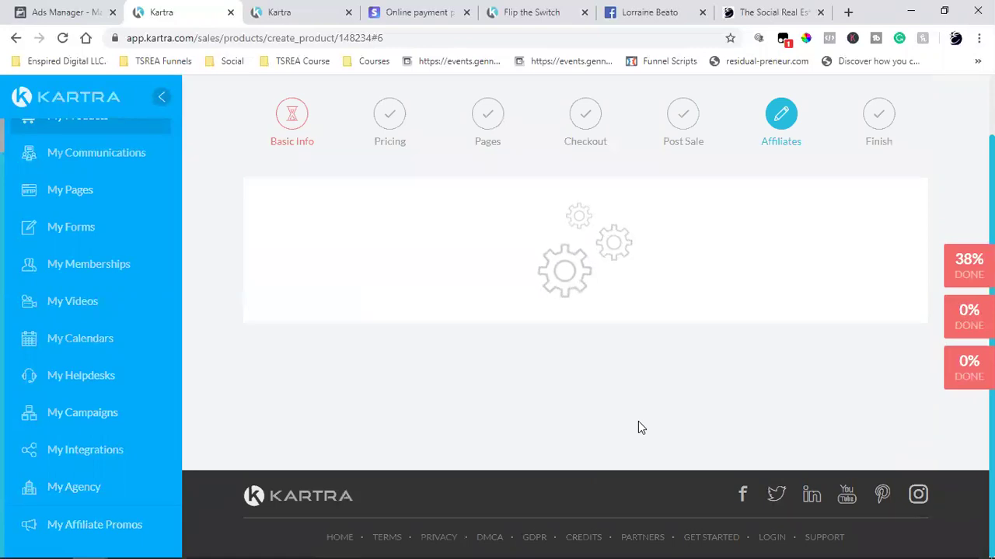
- Leave both affiliate programs off, finish the wizard, and return to My Products
scroll(638, 421, "up", 3)
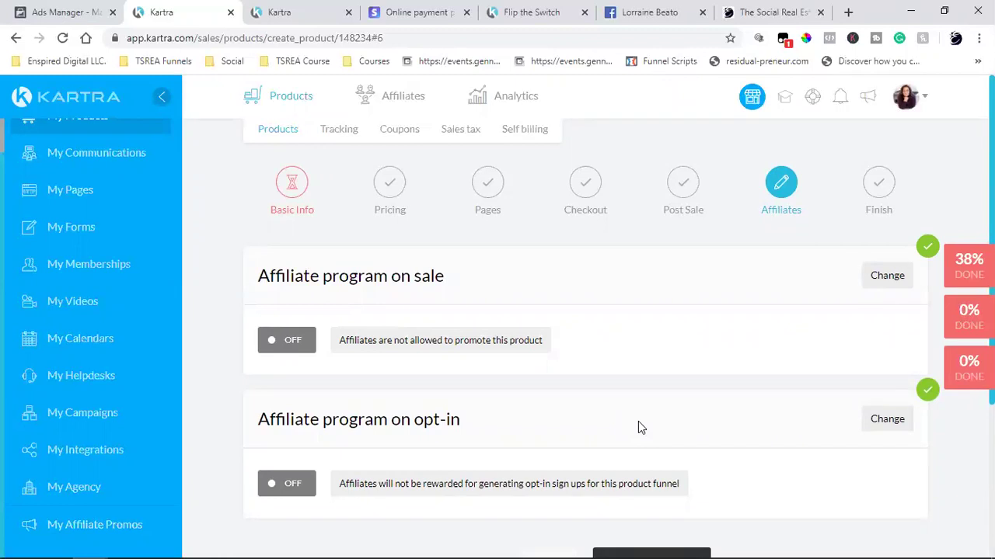
scroll(638, 421, "down", 2)
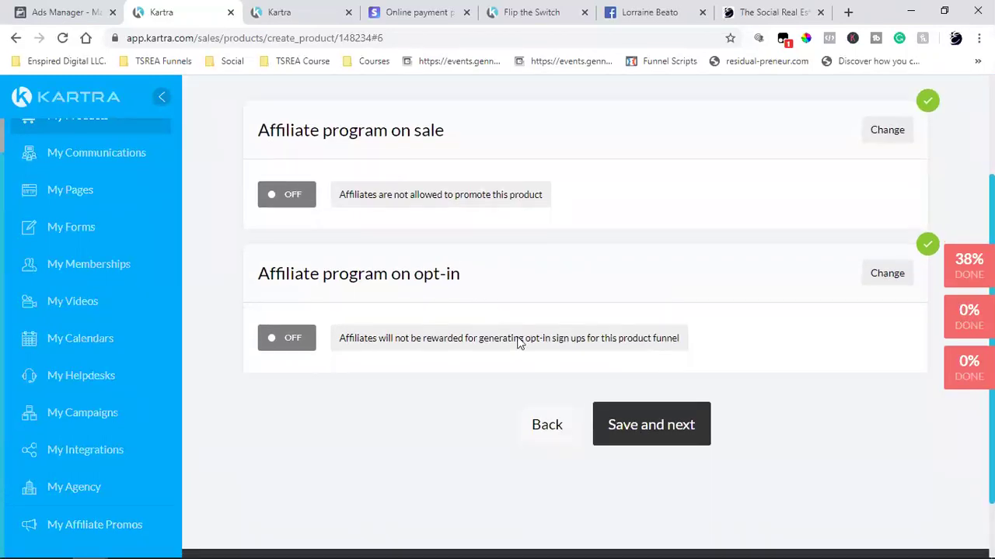
left_click(655, 441)
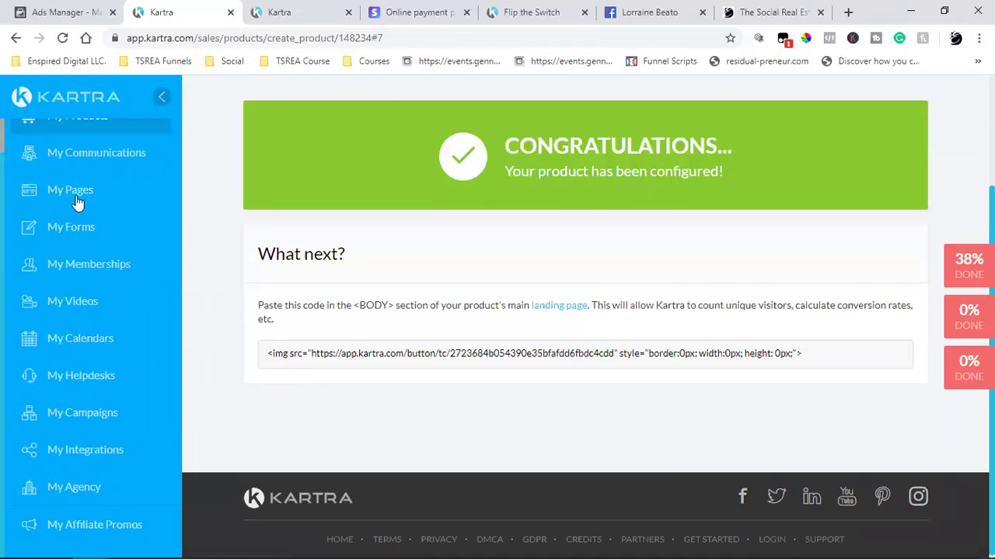
scroll(67, 191, "up", 1)
left_click(70, 159)
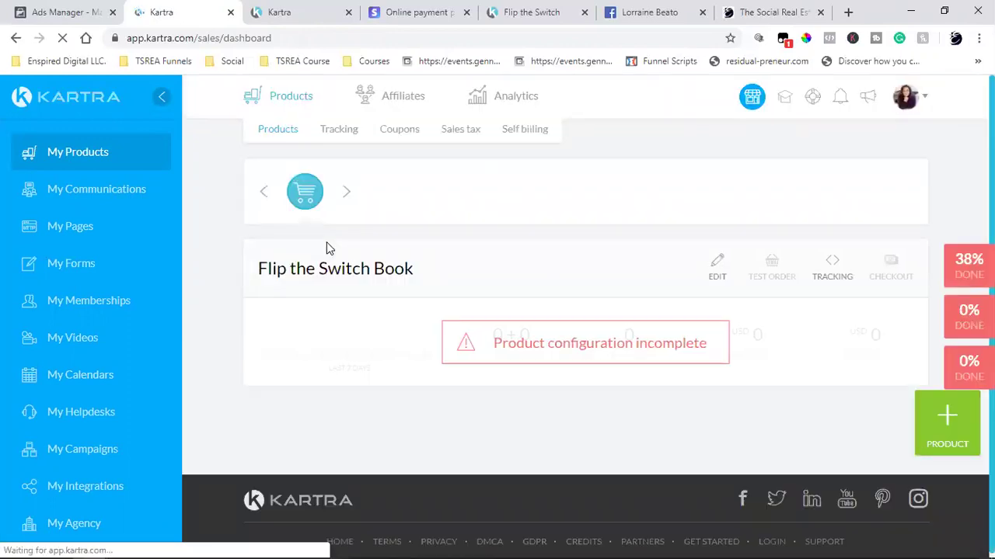
- Check the product's configuration-incomplete warning and the Stripe tab, then open My Integrations
triple_click(645, 346)
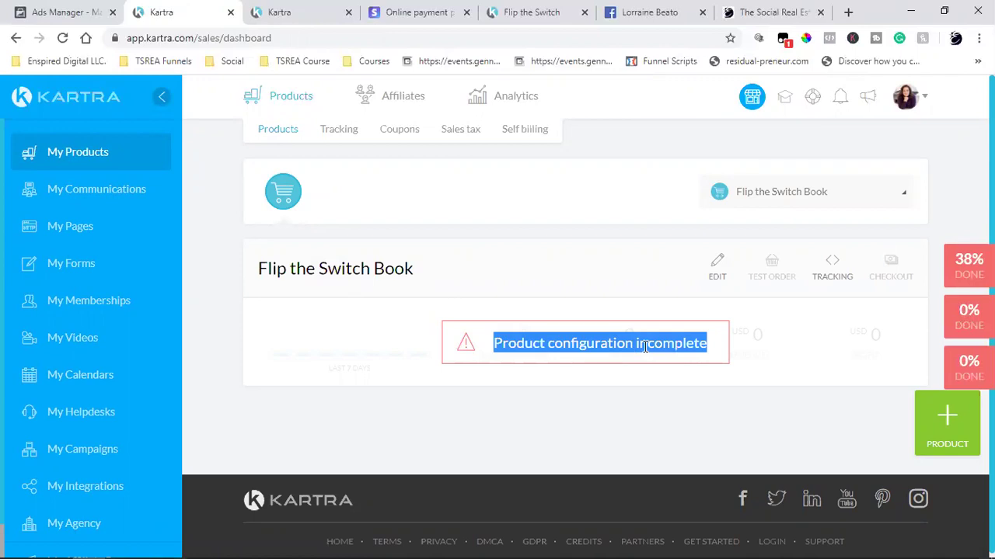
left_click(558, 427)
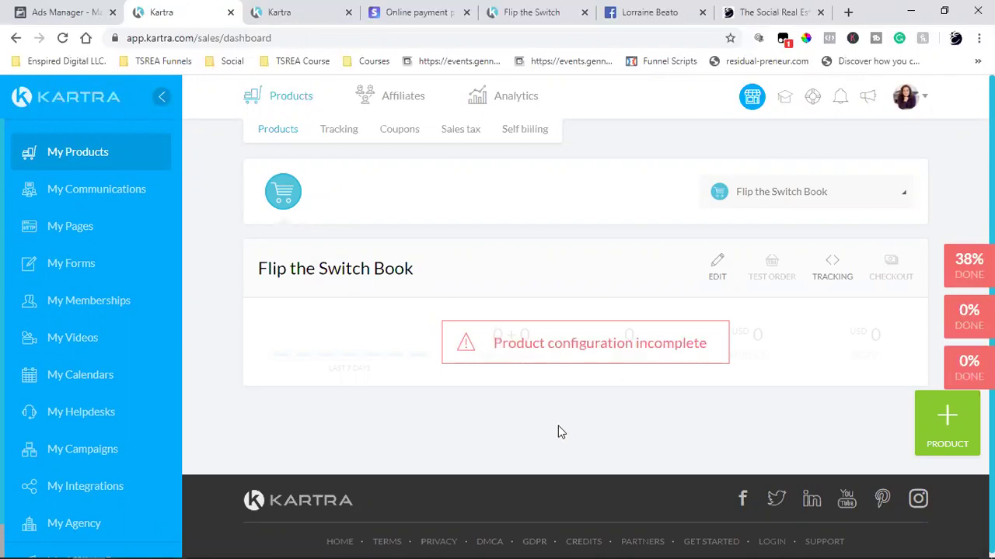
left_click(412, 12)
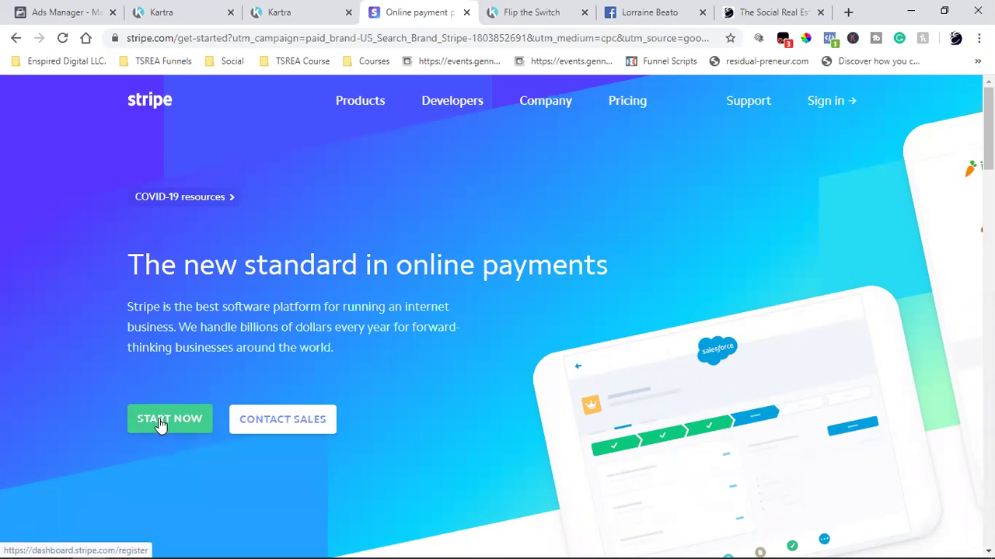
left_click(302, 12)
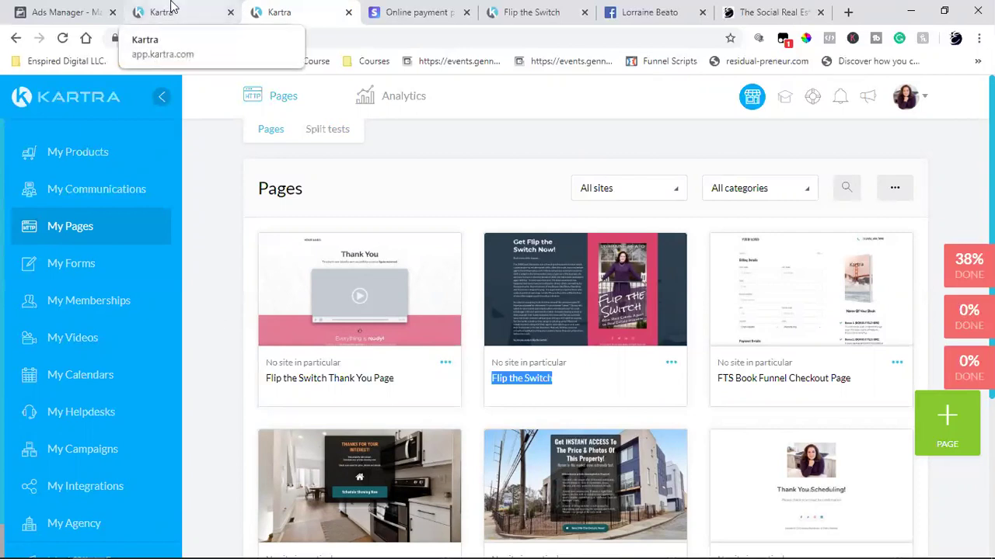
left_click(173, 6)
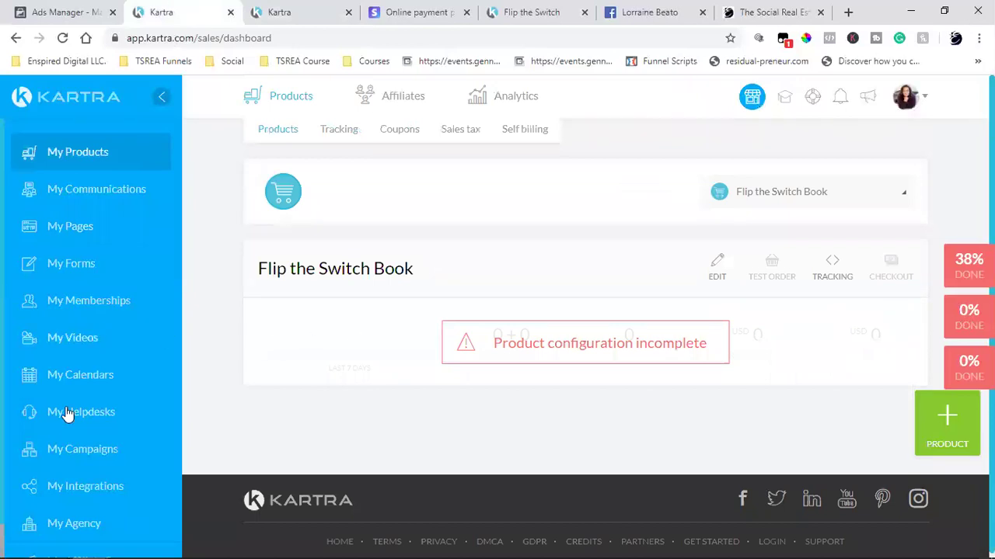
scroll(69, 413, "down", 1)
left_click(70, 454)
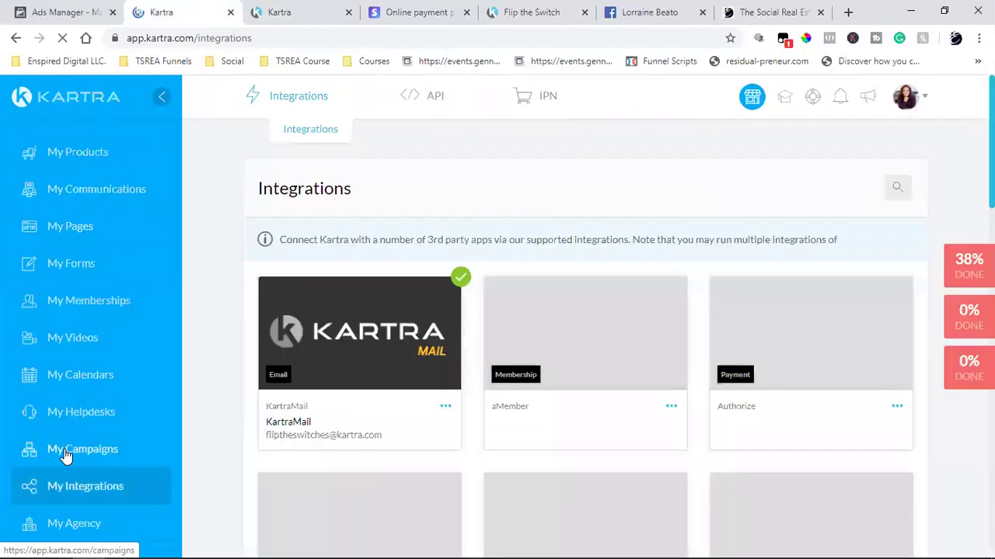
- Start a new PayPal integration, cancel it without connecting, and go to My Pages
scroll(704, 373, "down", 3)
scroll(703, 373, "down", 5)
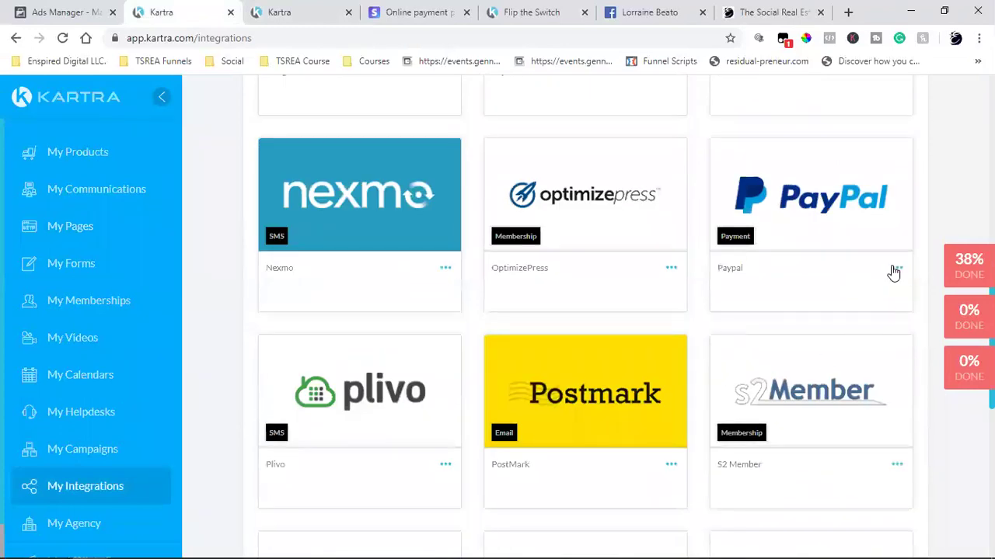
left_click(896, 269)
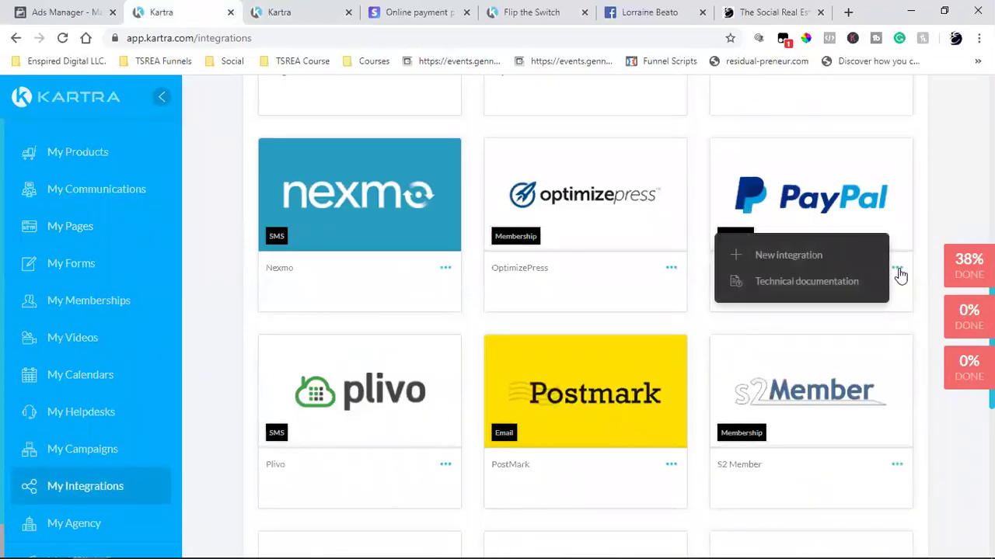
left_click(759, 258)
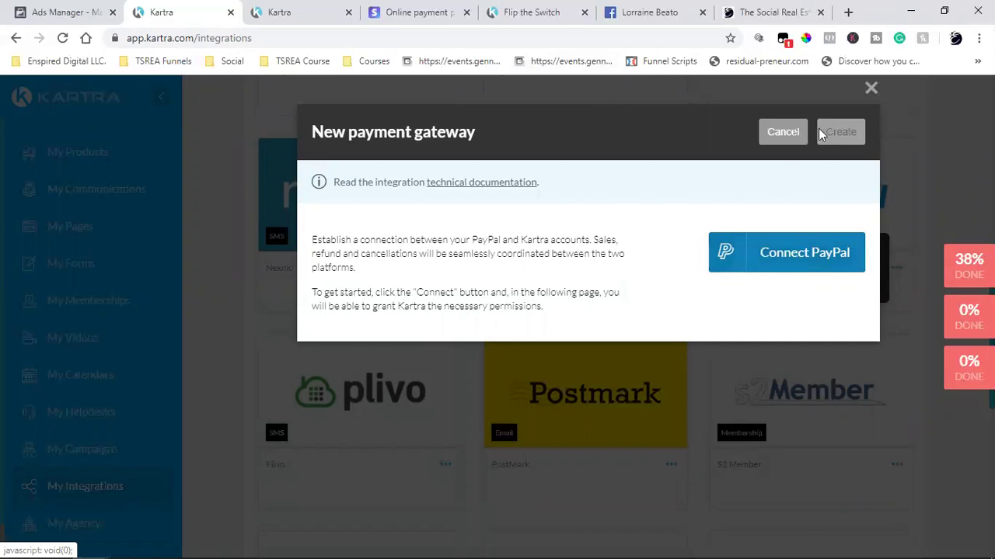
left_click(783, 133)
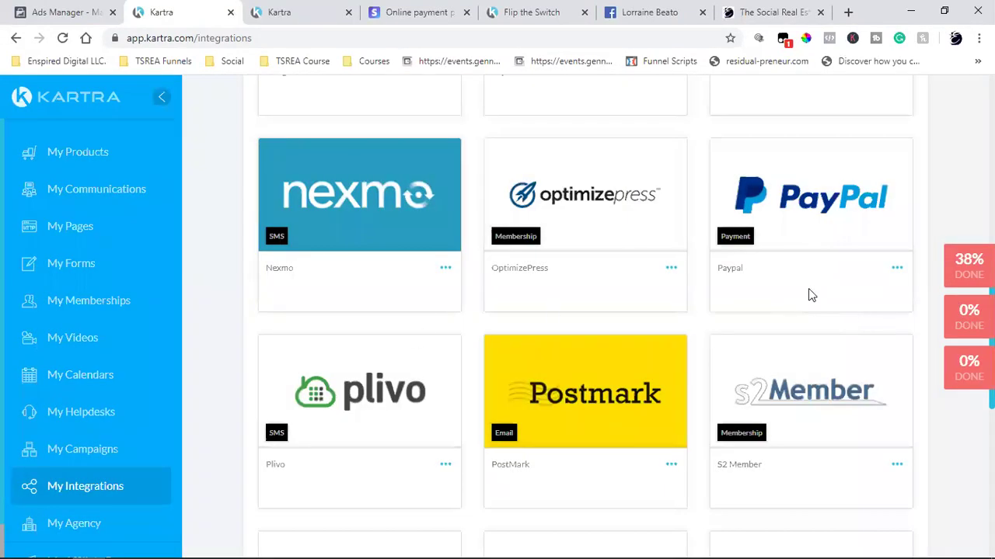
left_click(65, 227)
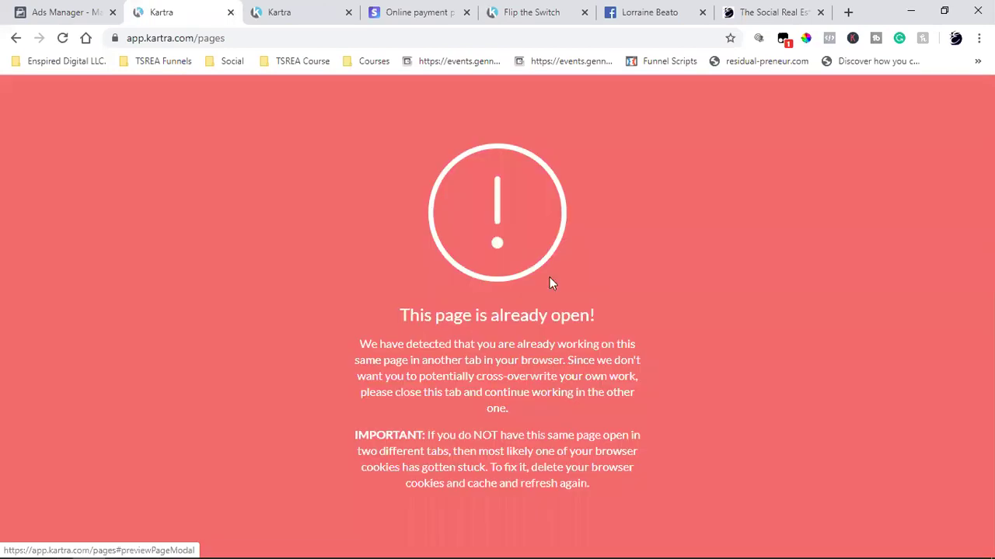
- Close the duplicate Pages tab and open the Flip the Switch page in the builder
left_click(231, 13)
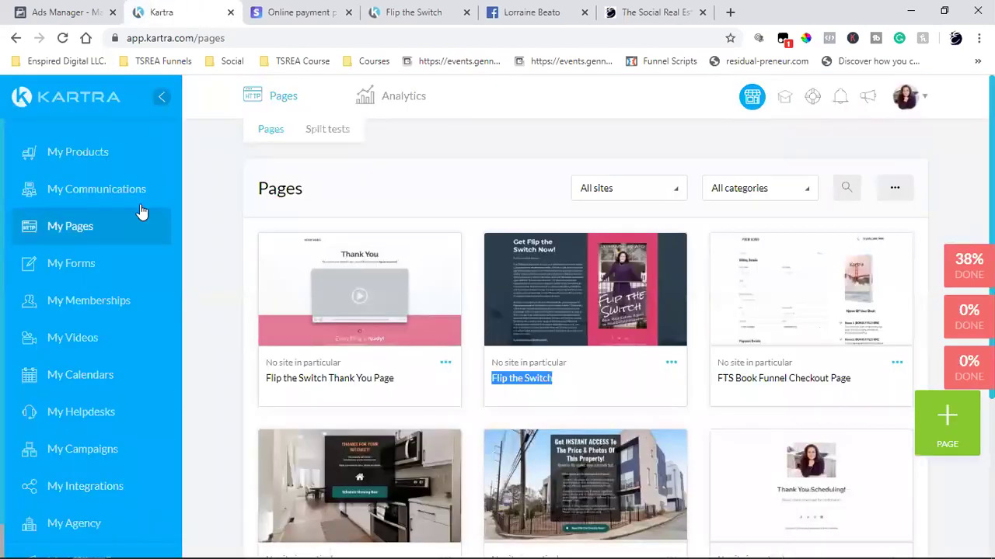
left_click(672, 364)
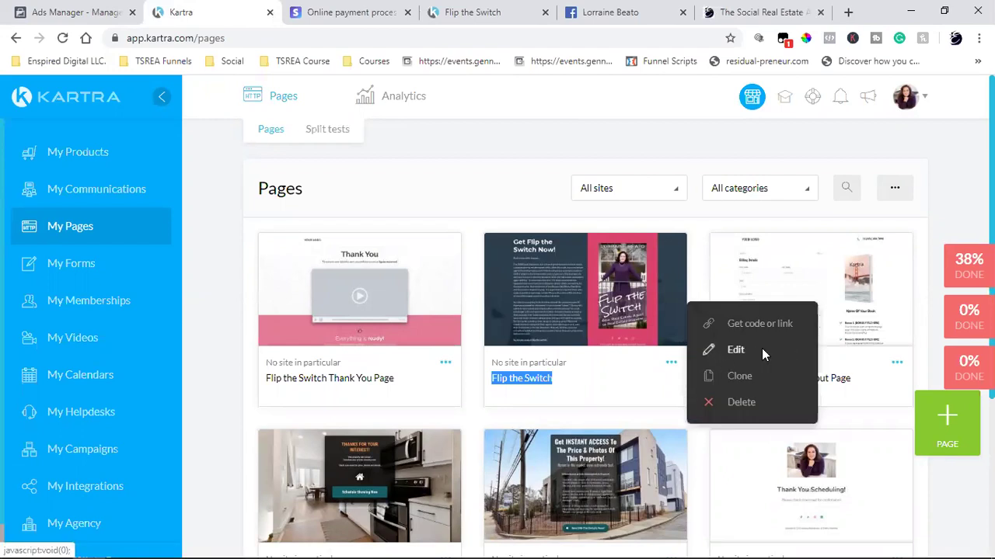
left_click(760, 351)
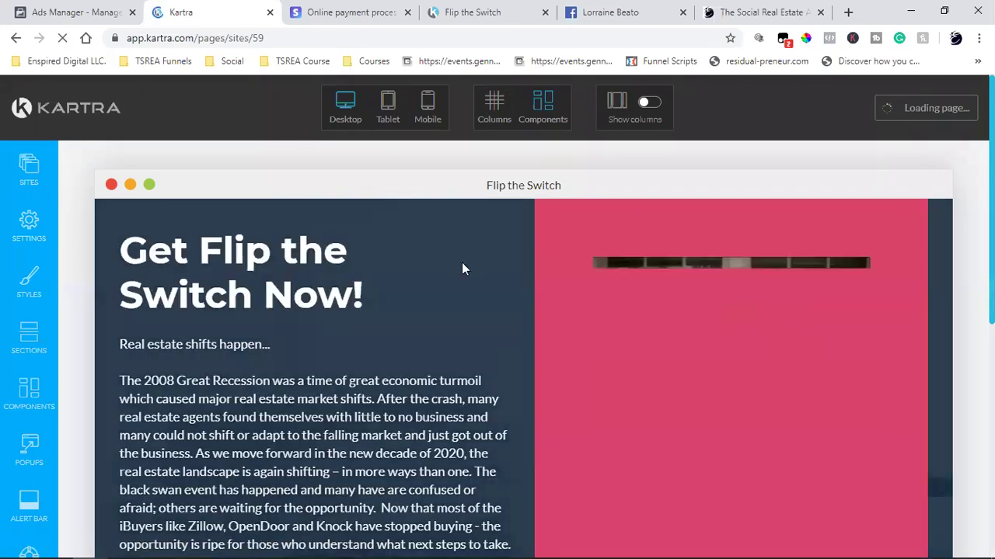
scroll(348, 298, "down", 5)
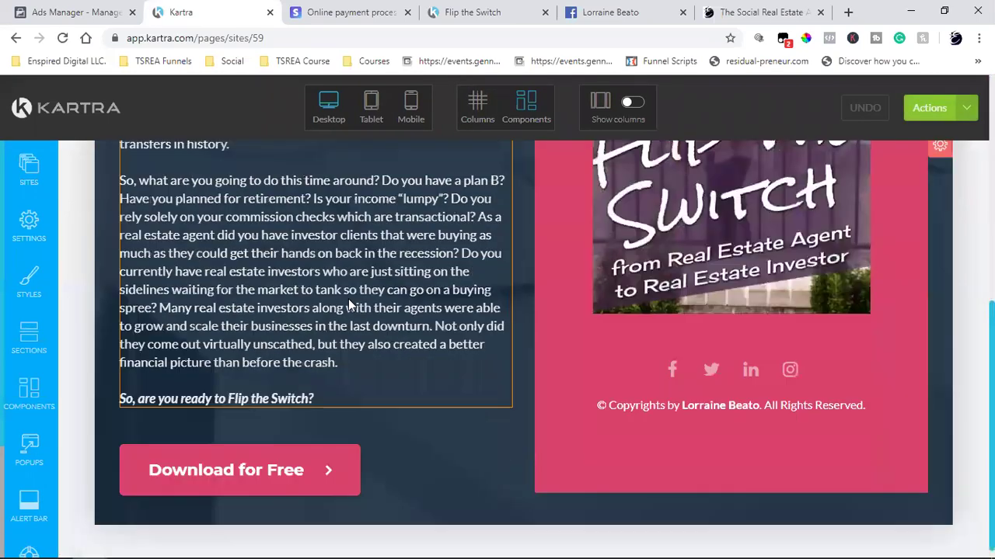
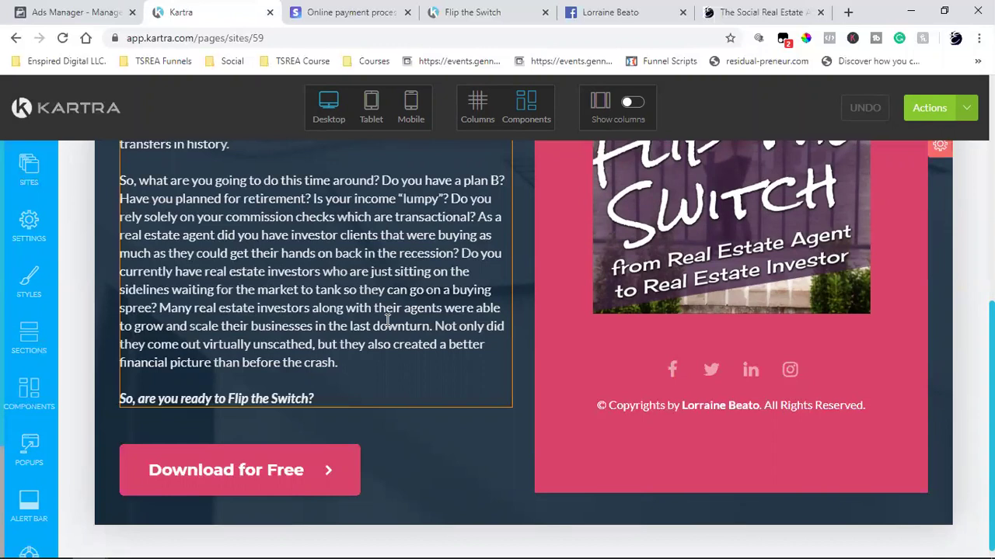
- Delete the social icons block from the pink column
mouse_move(761, 370)
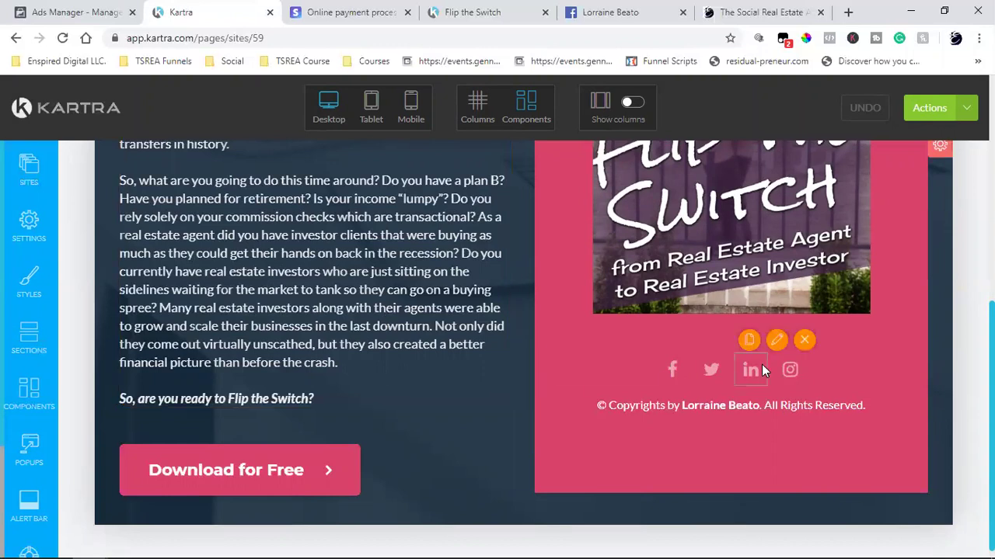
mouse_move(784, 359)
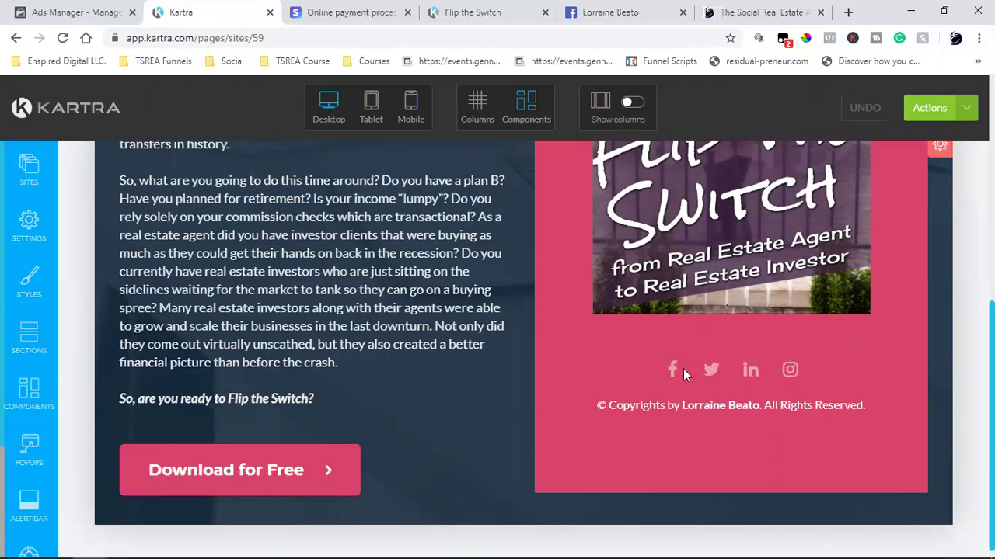
mouse_move(683, 368)
mouse_move(731, 359)
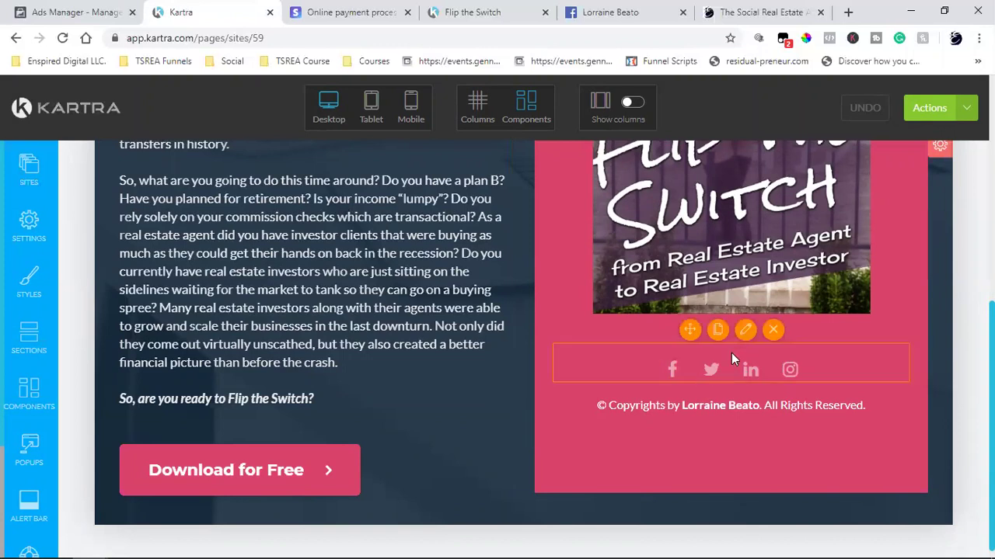
left_click(773, 330)
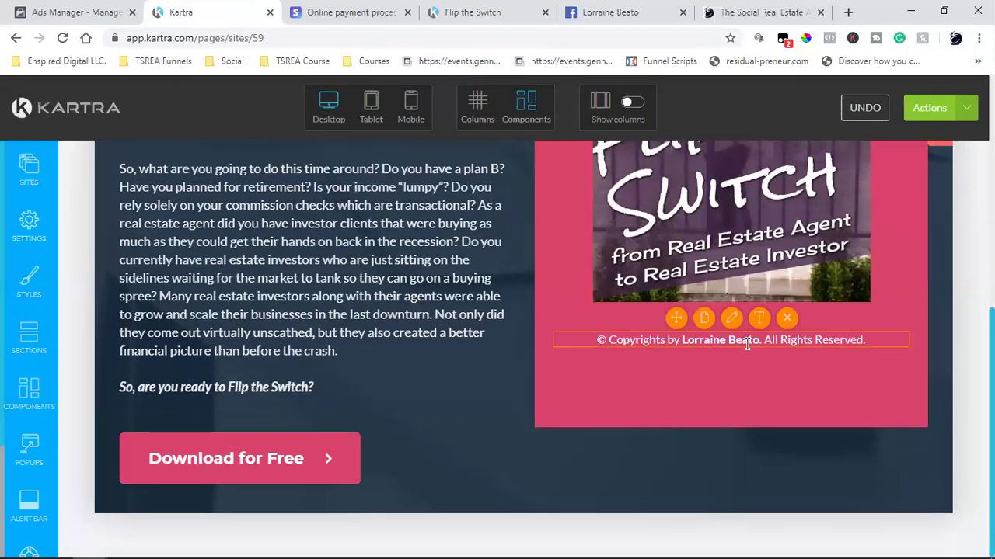
- Copy the copyright line's text, then delete the copyright element
left_click(761, 323)
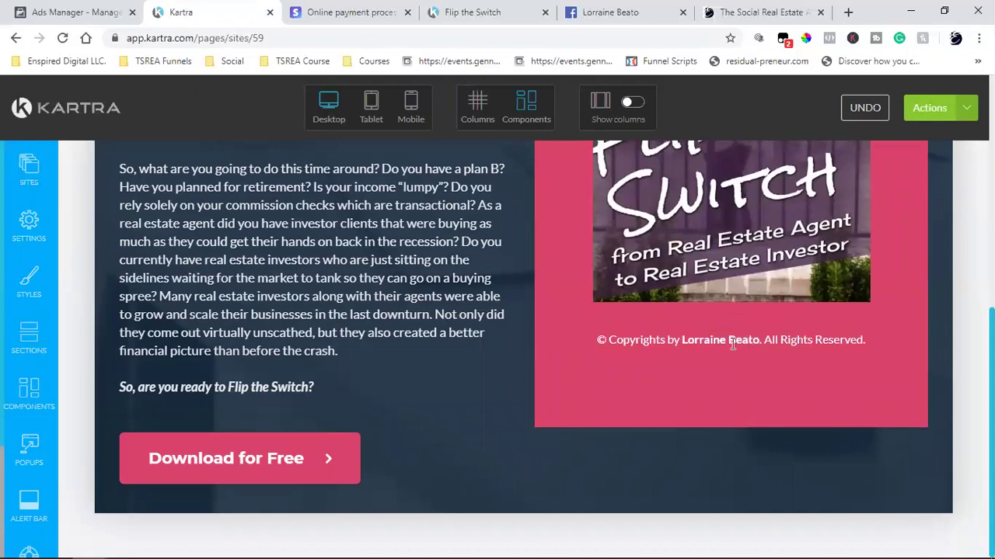
left_click(733, 344)
triple_click(733, 344)
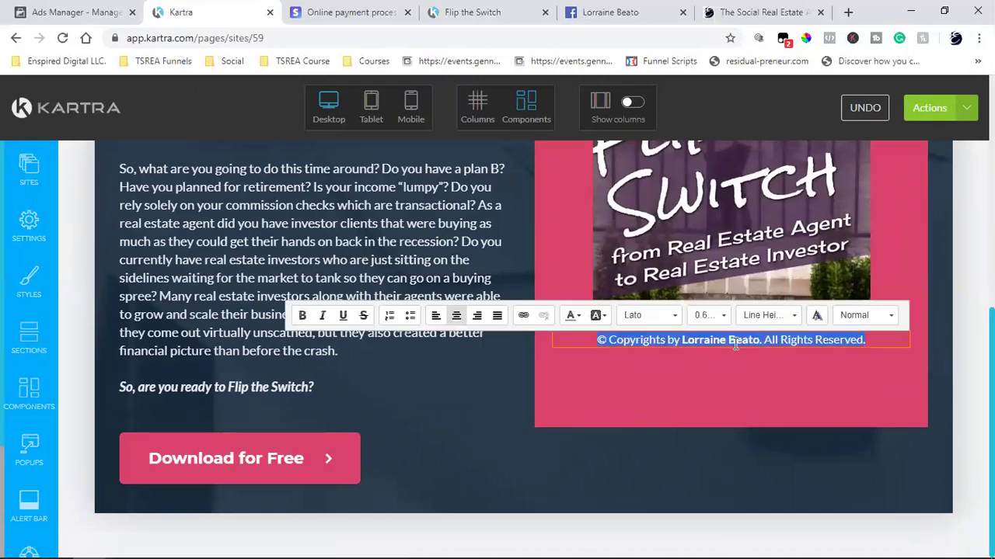
right_click(736, 348)
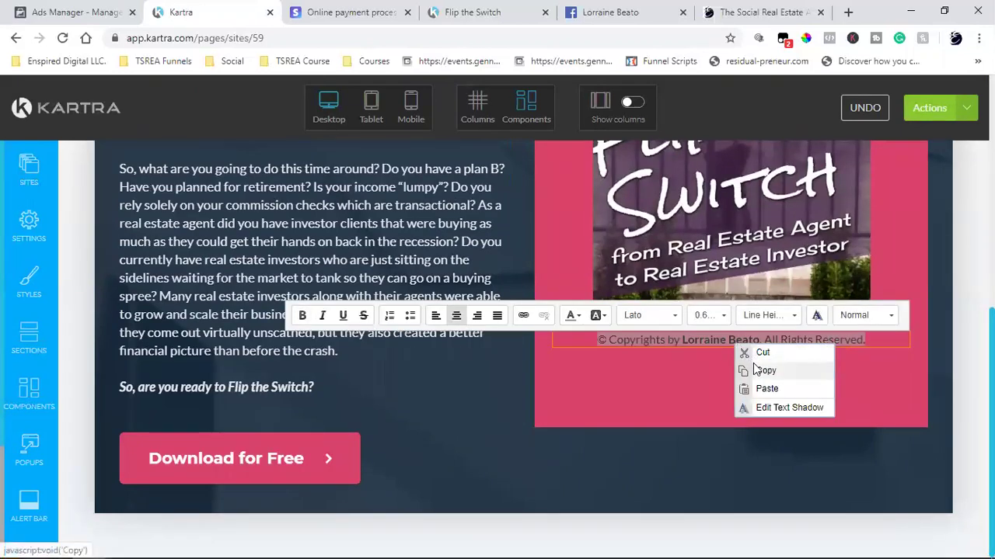
left_click(761, 371)
left_click(683, 382)
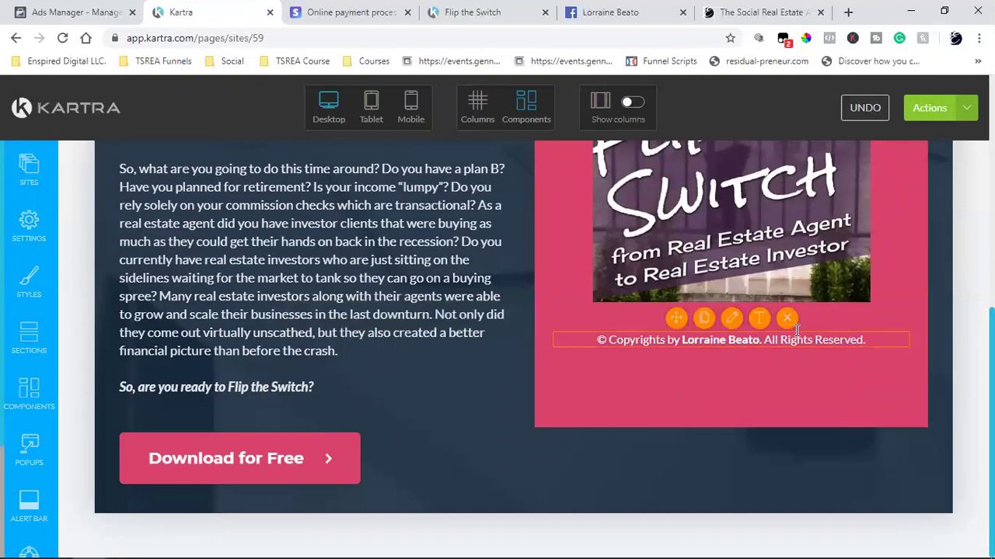
left_click(785, 318)
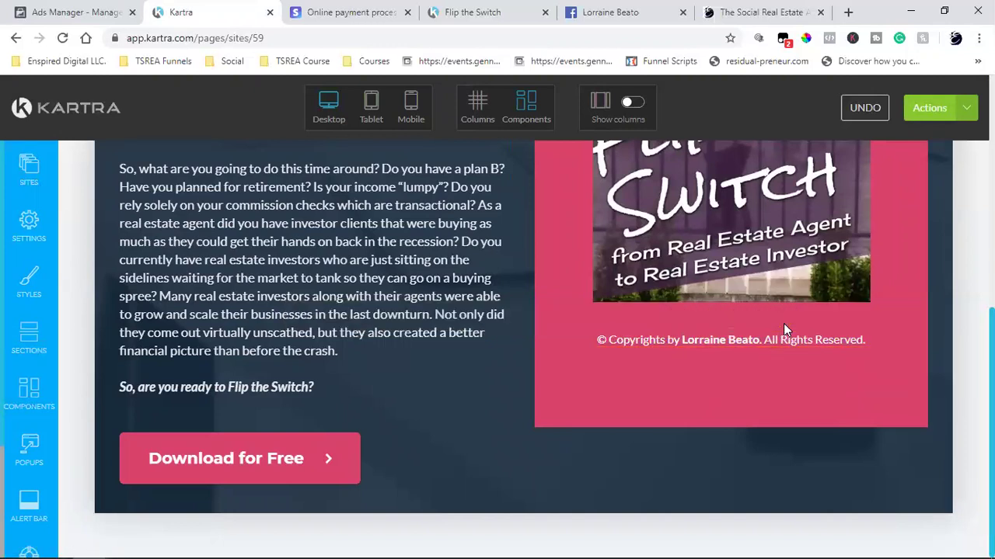
- Browse the Sections footer templates and the component templates for a suitable footer
left_click(41, 333)
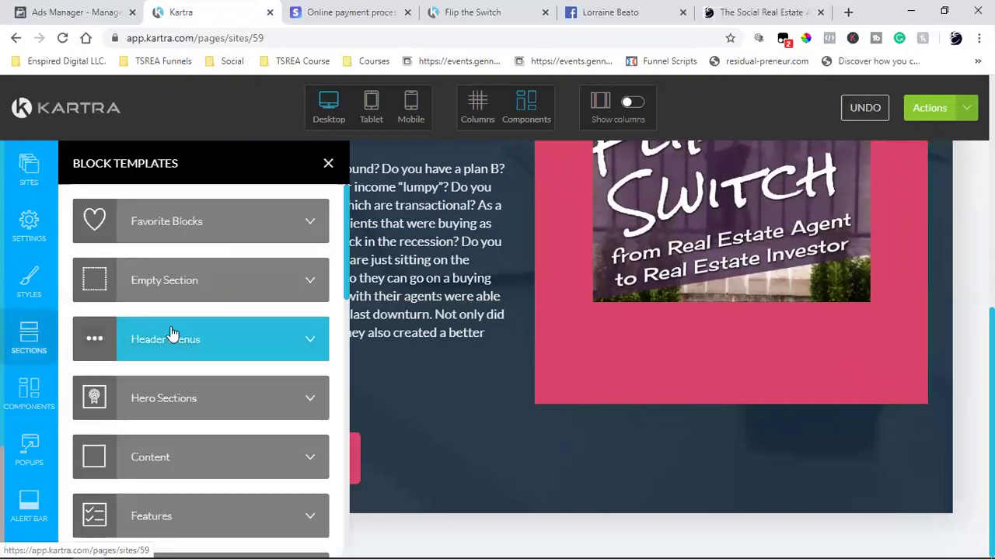
scroll(173, 334, "down", 4)
scroll(172, 334, "down", 4)
scroll(173, 337, "down", 3)
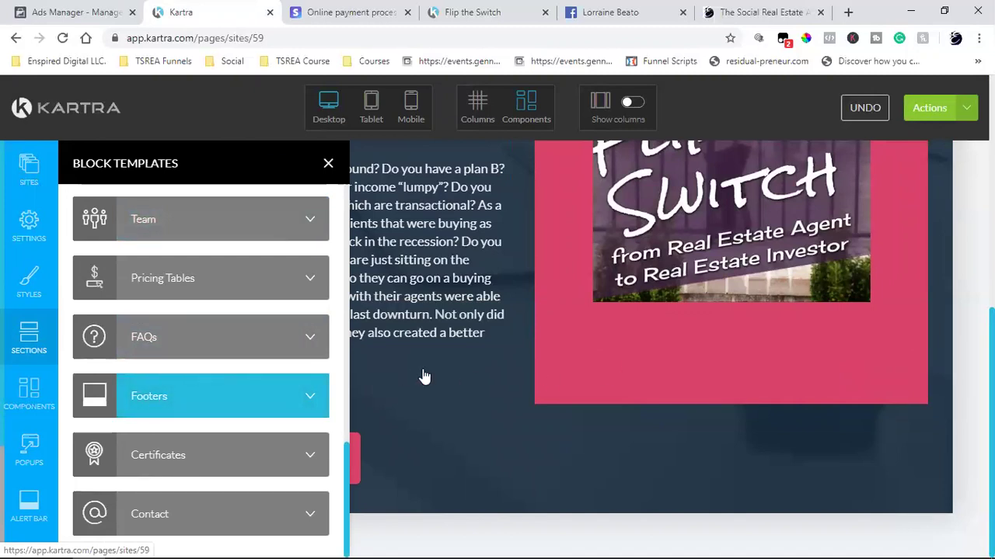
left_click(231, 384)
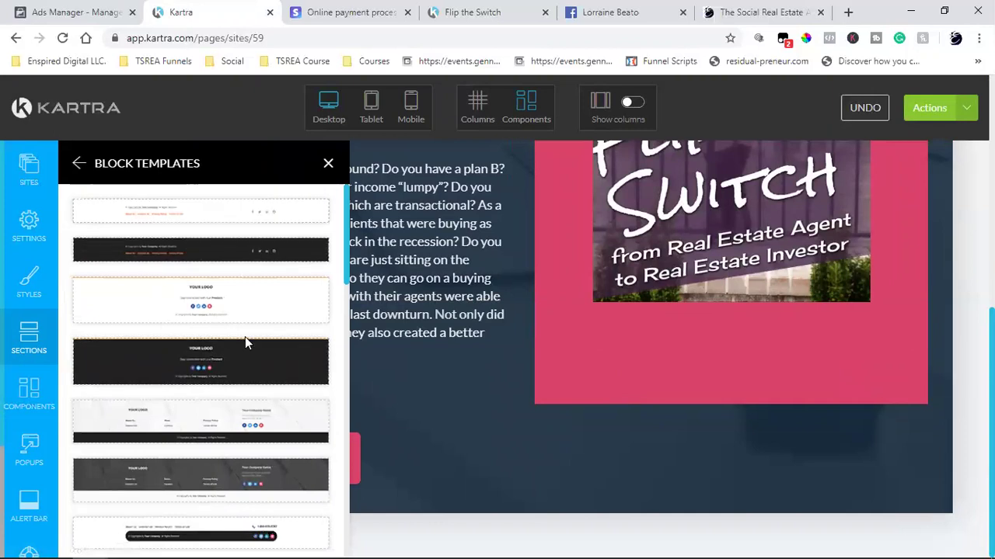
scroll(245, 342, "down", 1)
scroll(244, 336, "down", 3)
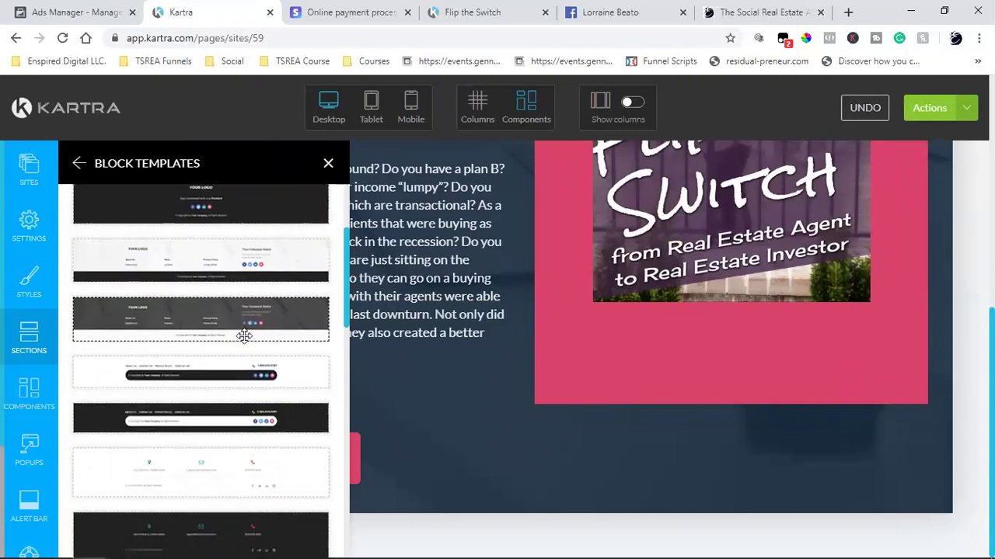
scroll(244, 335, "down", 5)
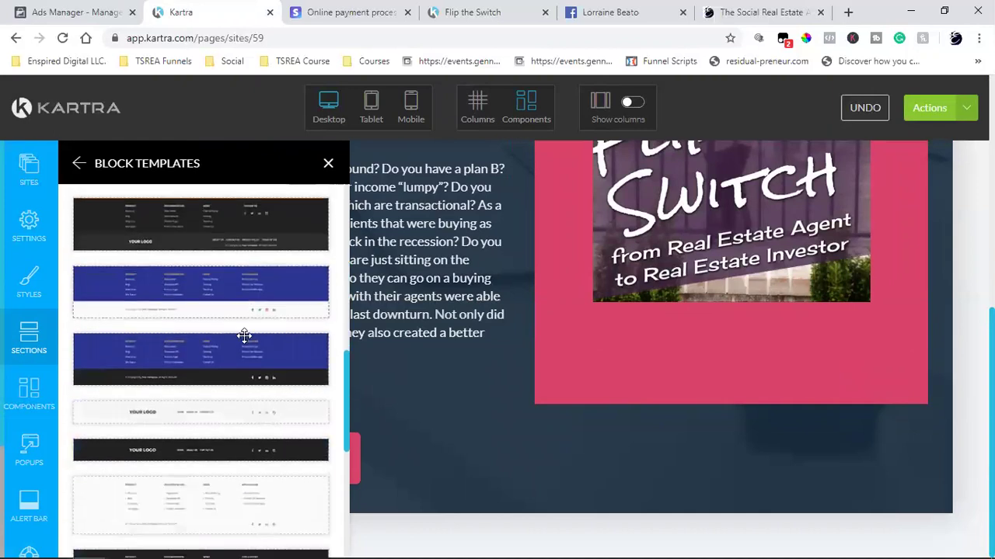
scroll(244, 335, "down", 2)
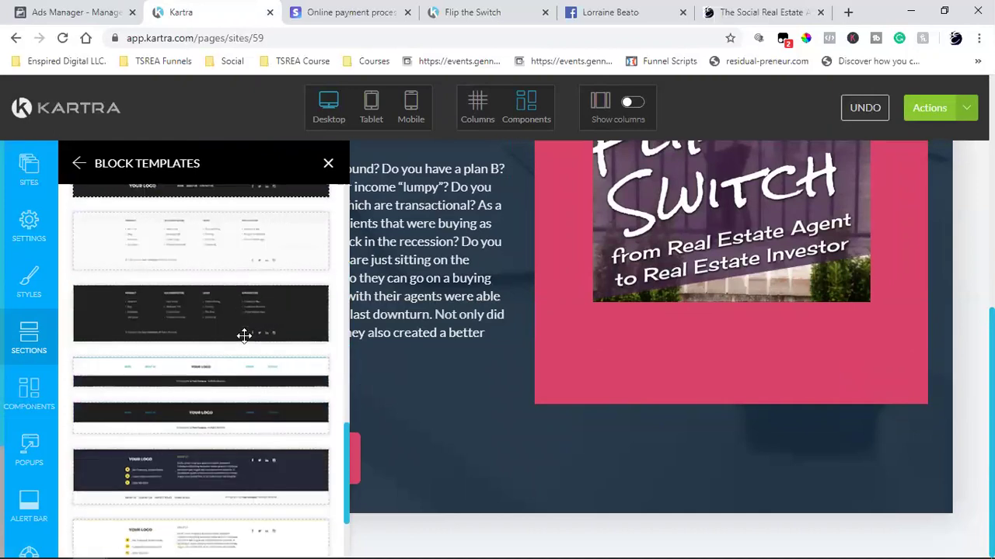
scroll(244, 335, "down", 2)
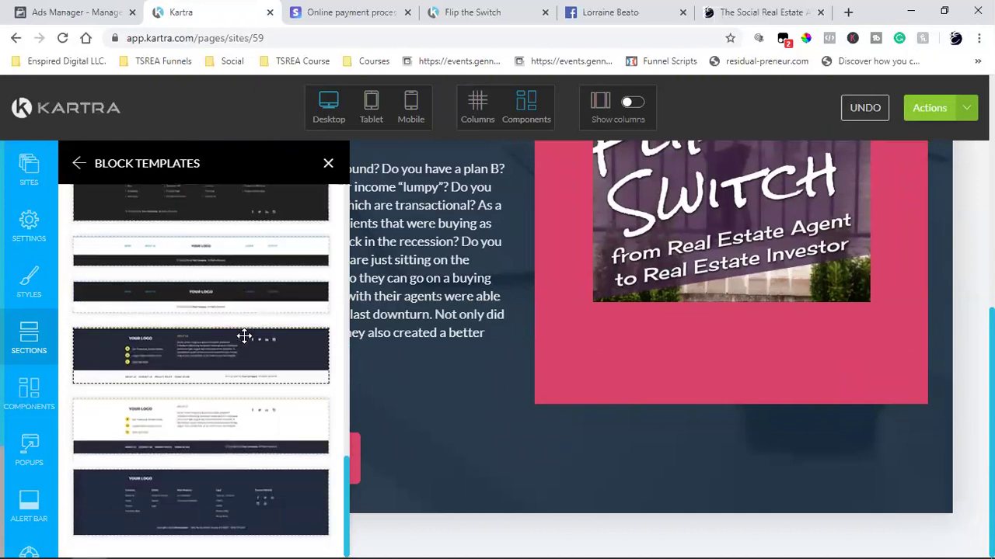
scroll(244, 336, "up", 10)
left_click(17, 399)
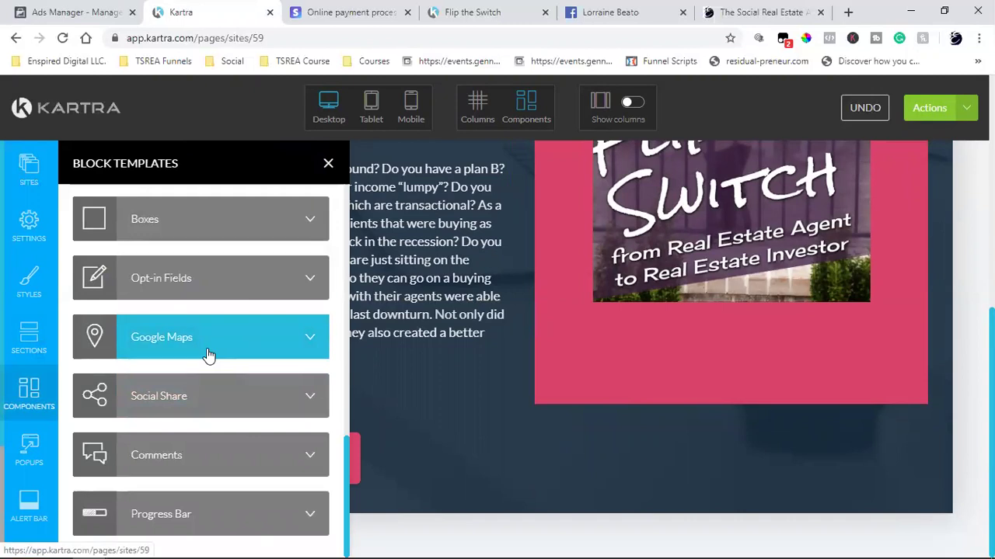
scroll(209, 355, "up", 6)
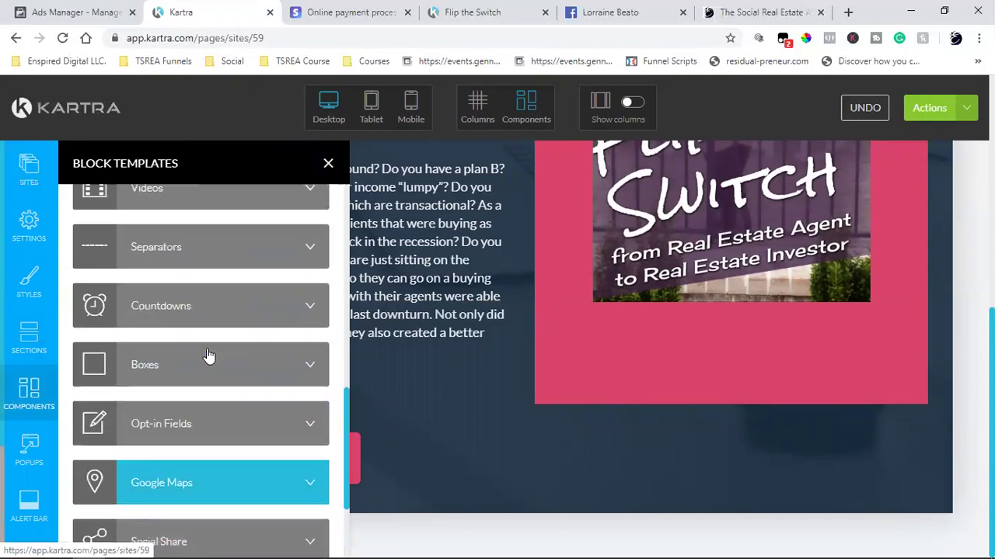
scroll(209, 355, "up", 5)
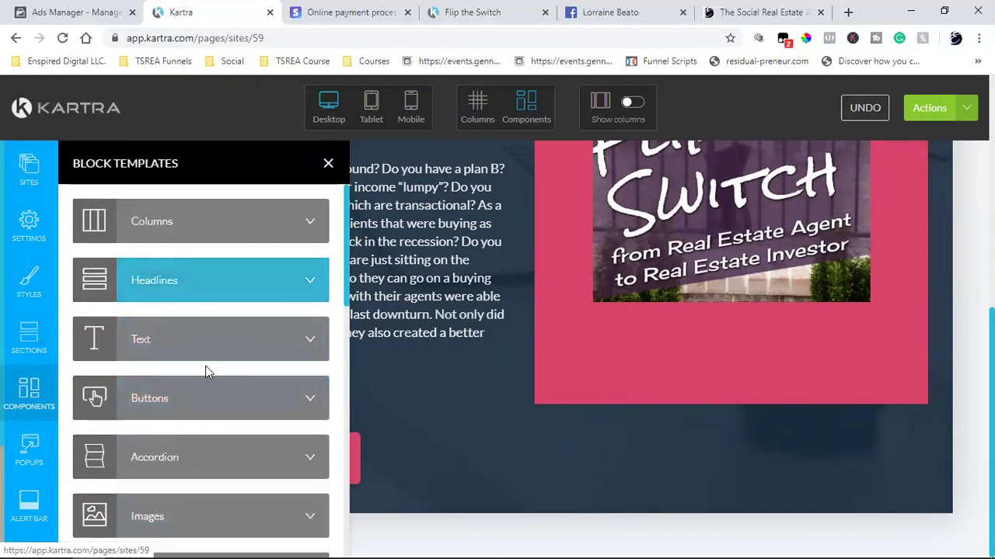
scroll(208, 398, "down", 5)
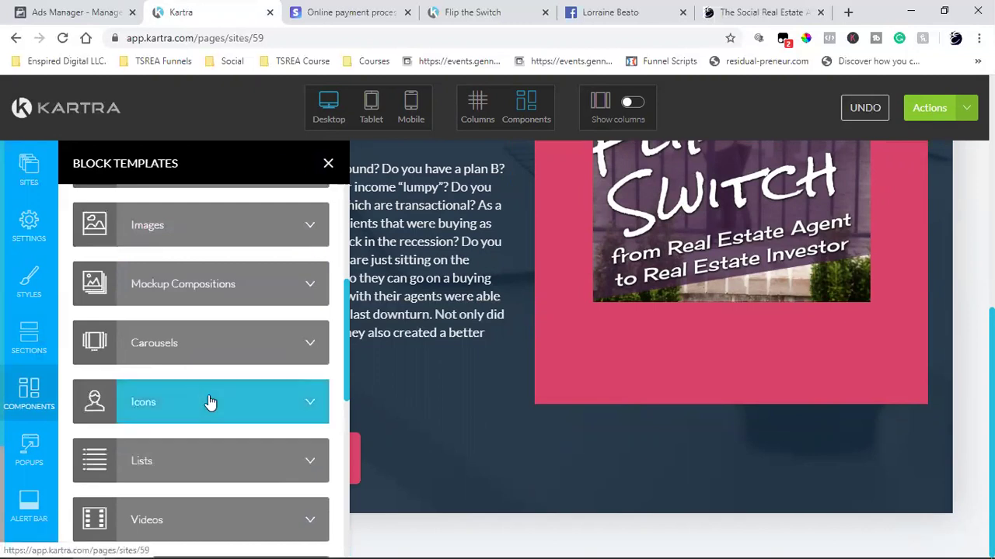
scroll(208, 402, "down", 5)
scroll(208, 402, "down", 1)
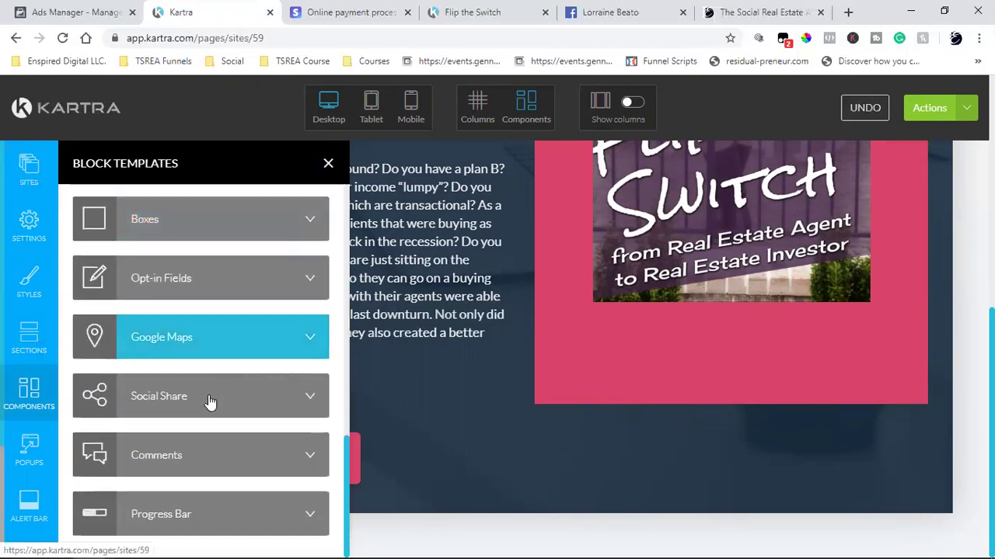
- Insert the first footer template at the page bottom and close the Block Templates panel
left_click(29, 338)
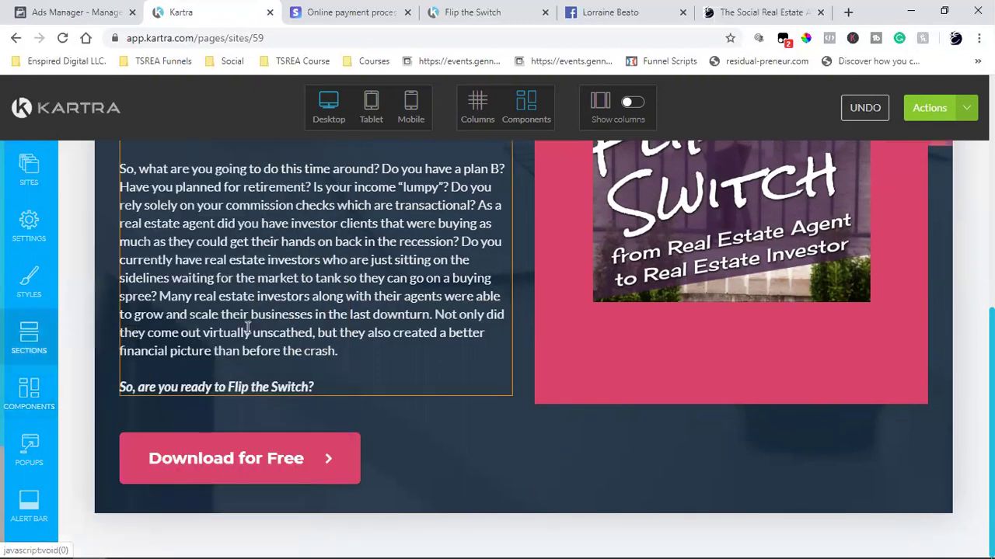
scroll(31, 435, "down", 2)
scroll(165, 394, "down", 1)
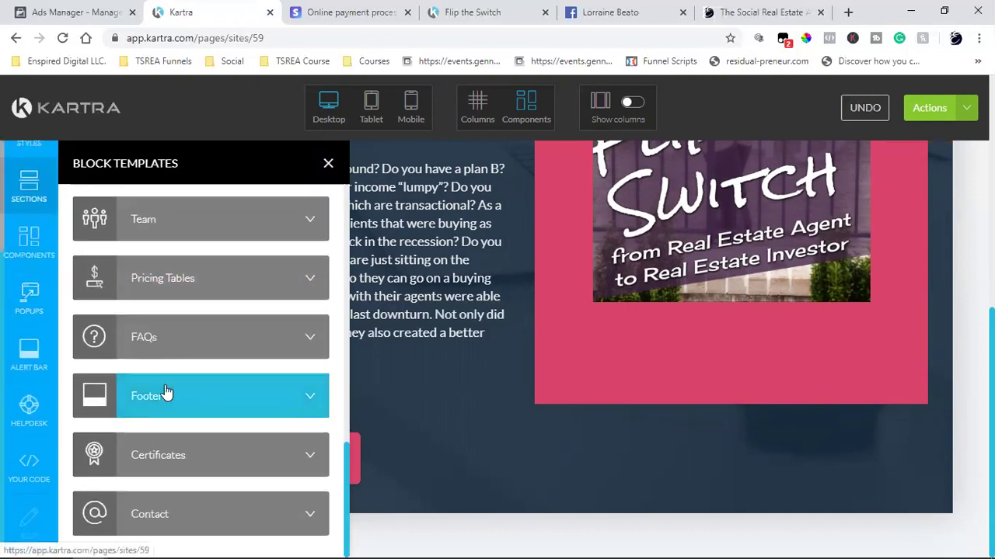
left_click(165, 395)
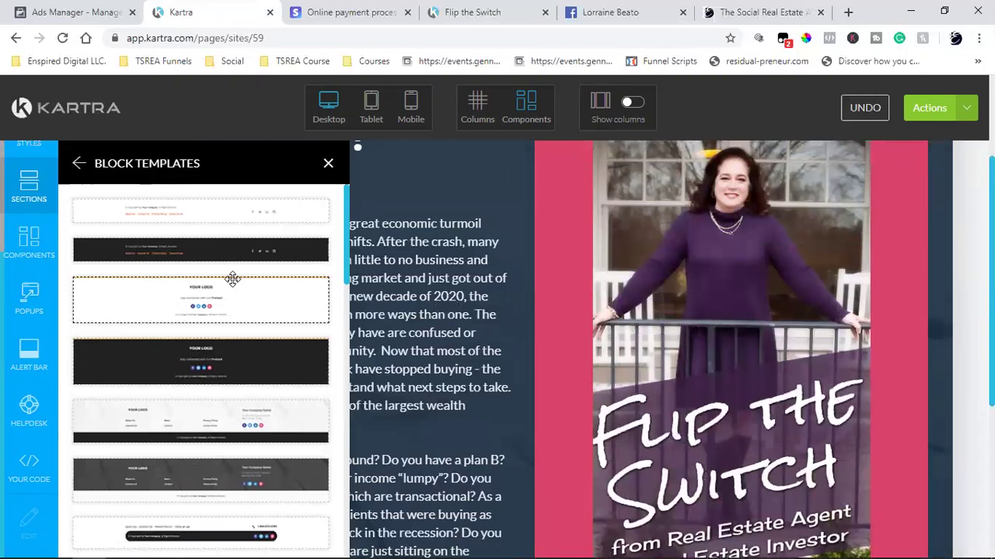
scroll(233, 310, "down", 4)
scroll(241, 376, "up", 4)
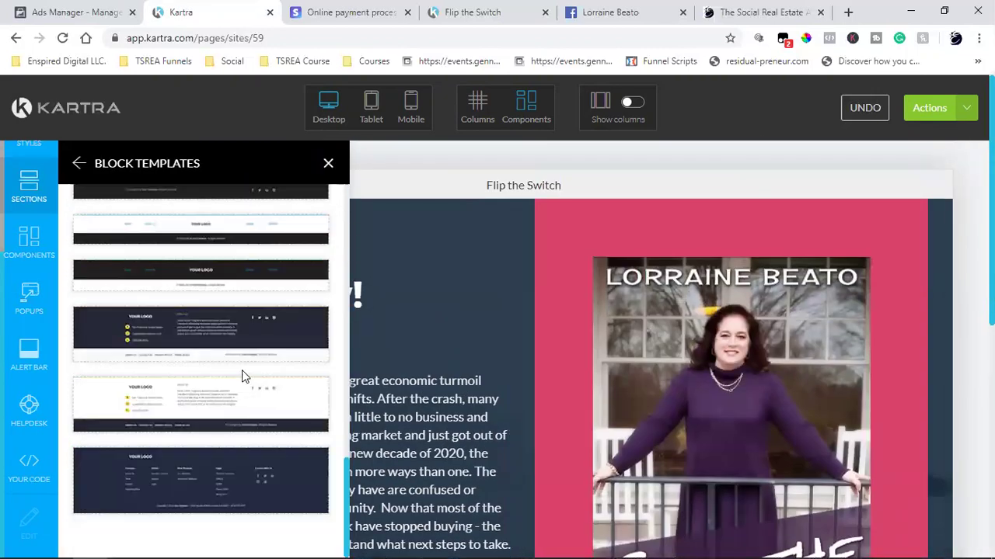
scroll(574, 383, "down", 5)
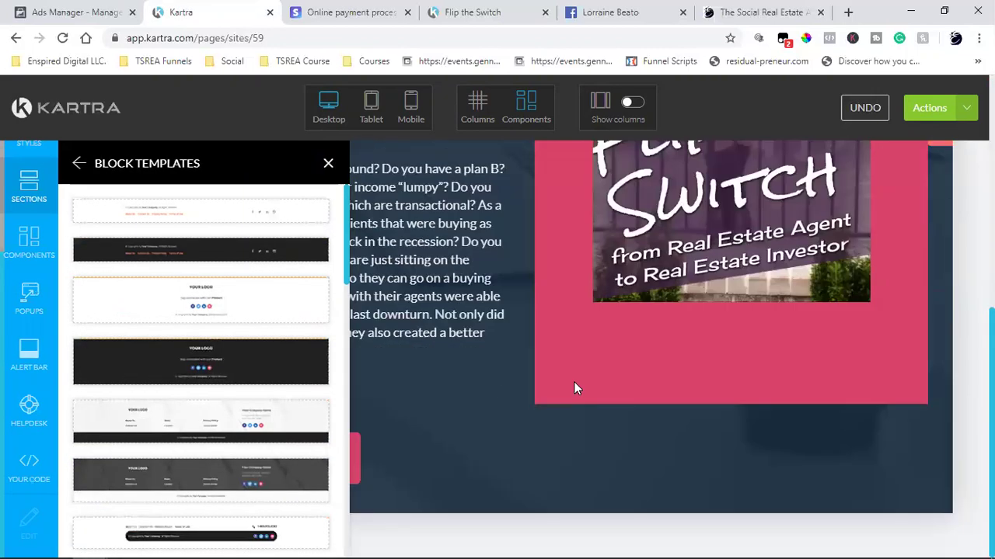
left_click(166, 207)
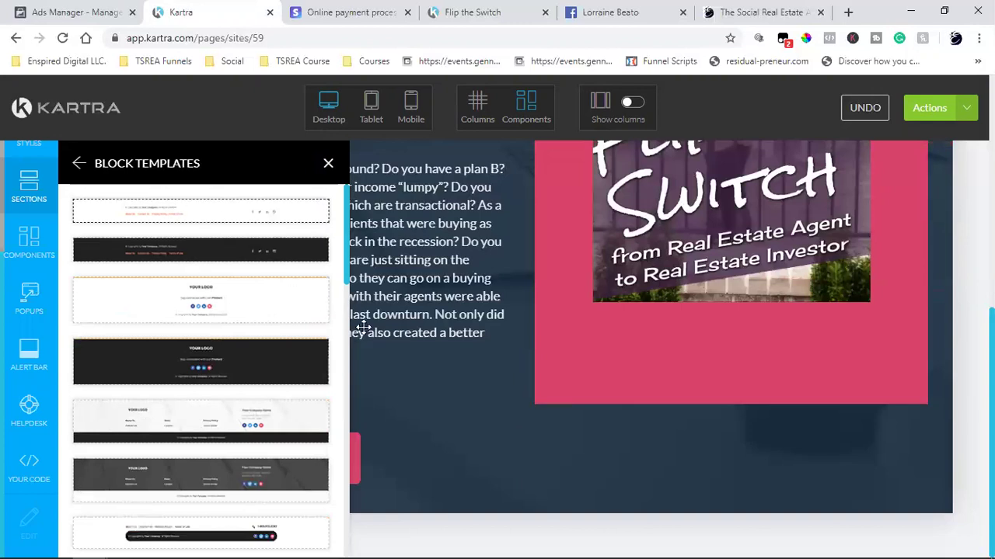
scroll(693, 466, "down", 1)
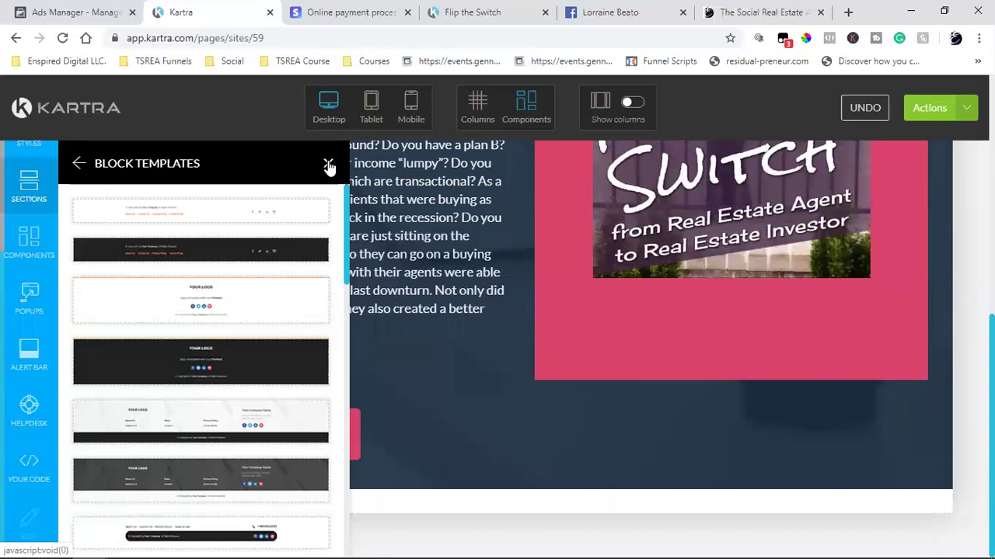
left_click(328, 164)
scroll(480, 373, "down", 1)
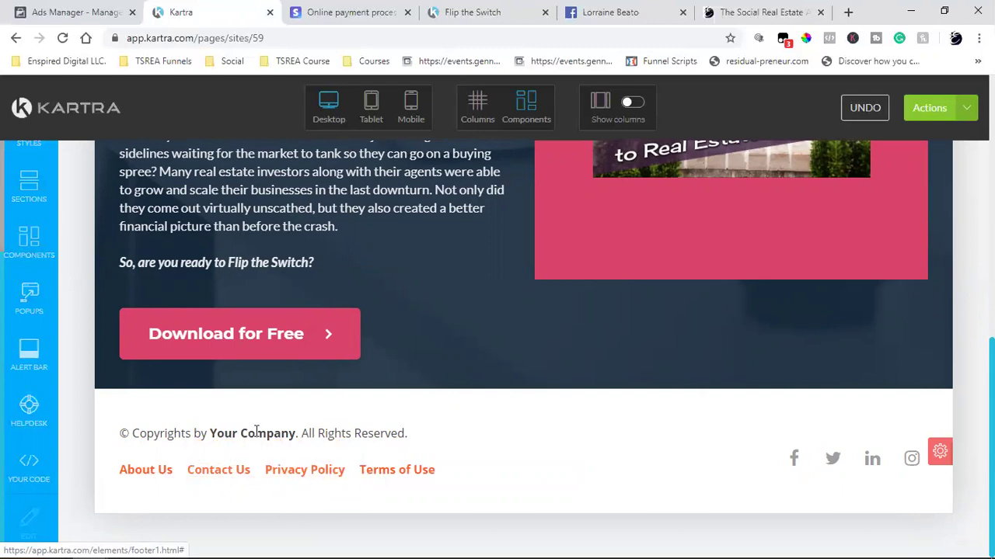
- Paste the copied copyright over the footer placeholder and delete the social icons column
triple_click(320, 435)
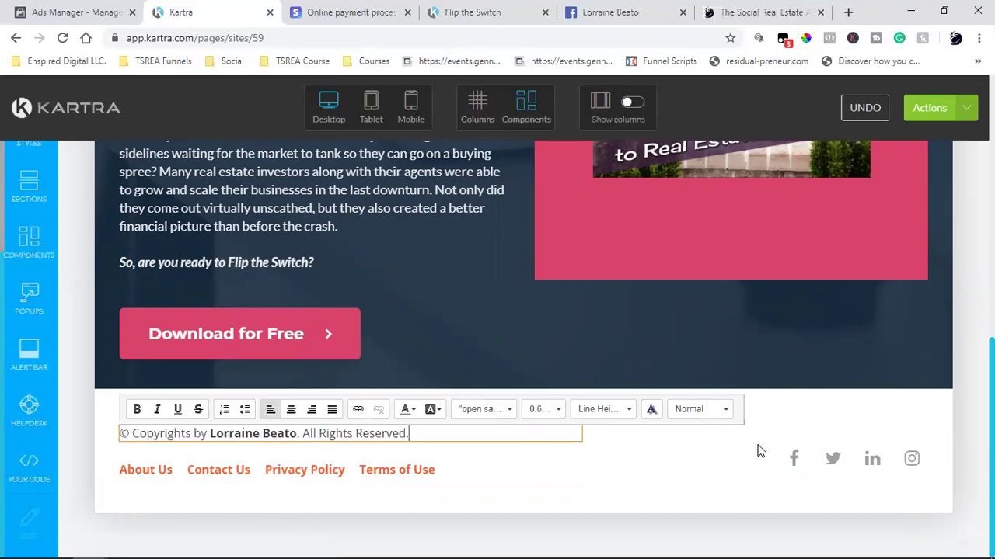
left_click(475, 104)
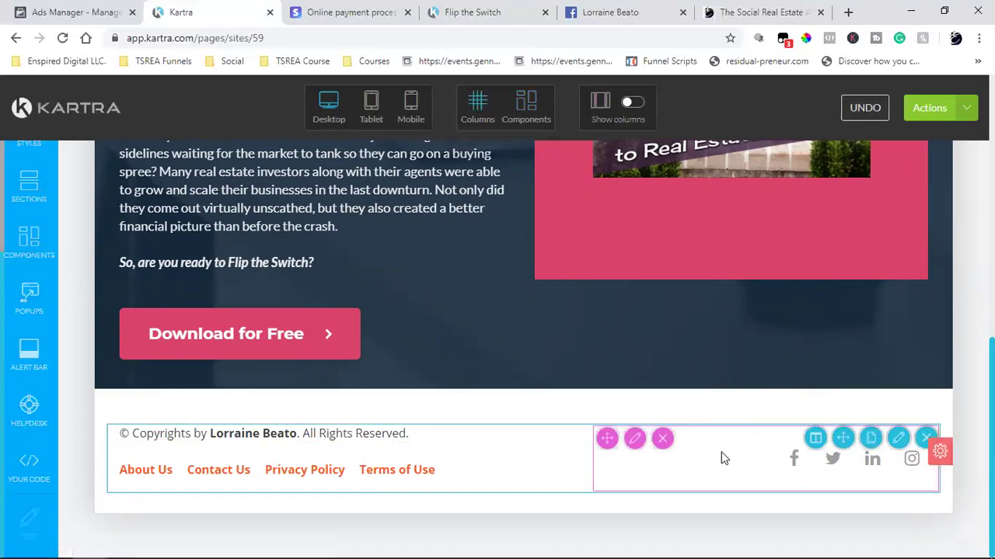
left_click(662, 438)
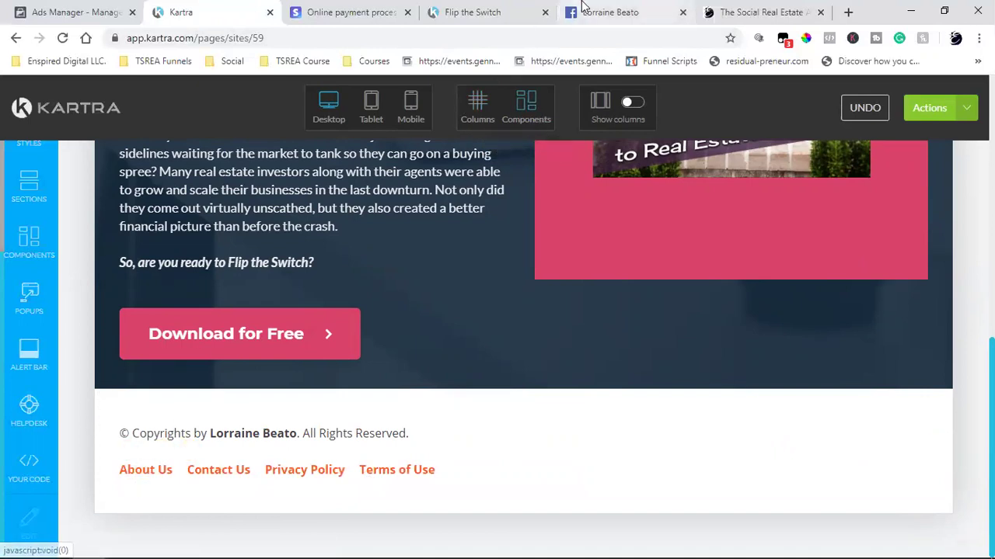
left_click(610, 12)
- Open Atlanta's Residences' Facebook About section and select its page address
left_click(310, 323)
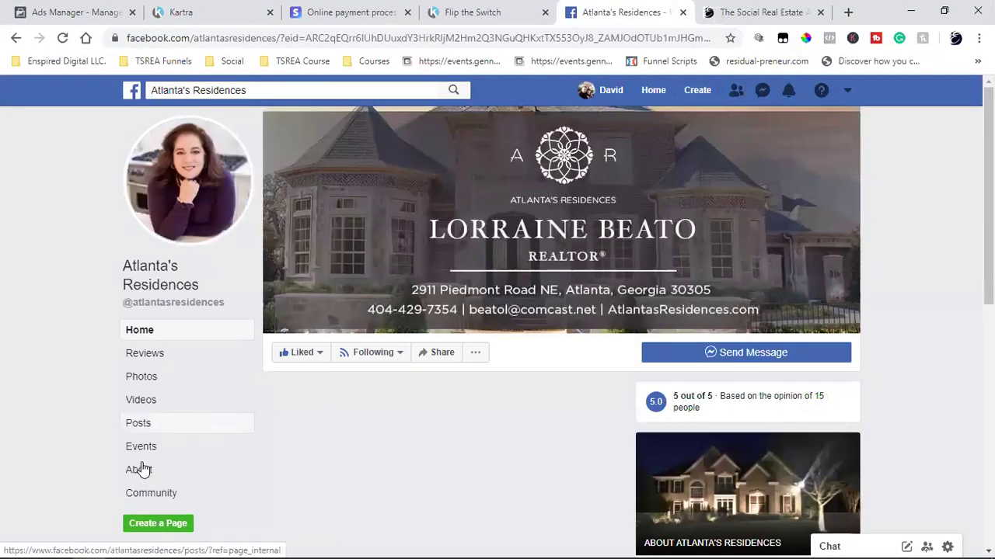
left_click(140, 470)
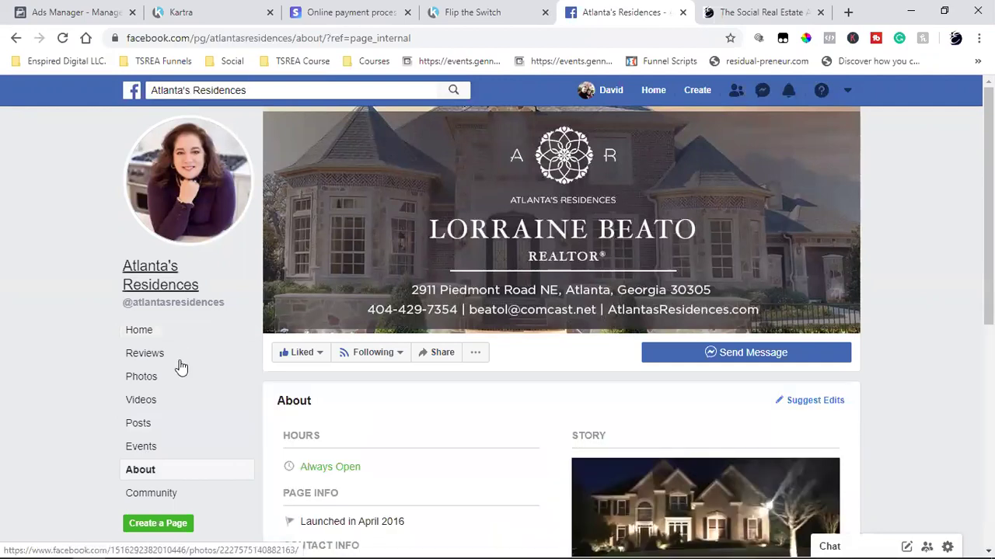
left_click(293, 38)
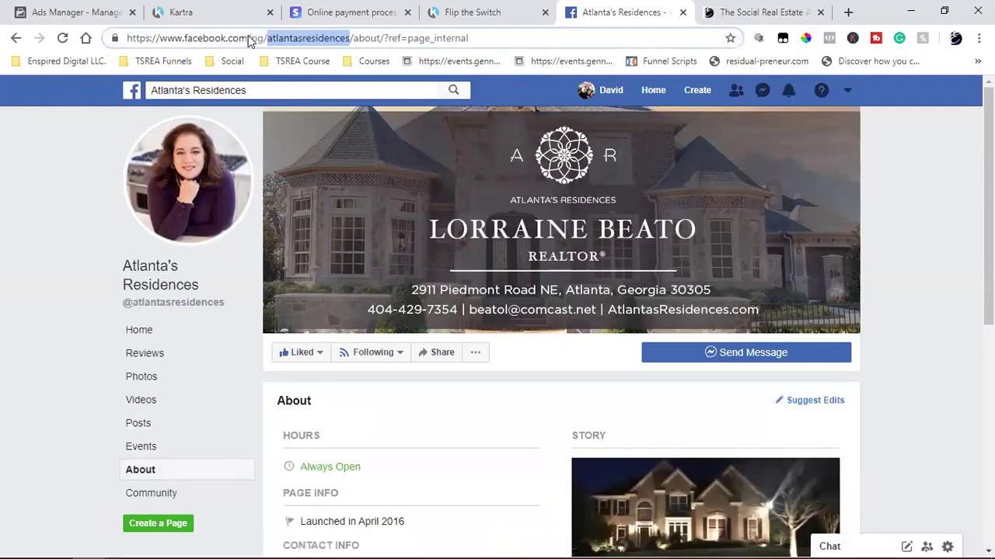
left_click(297, 38)
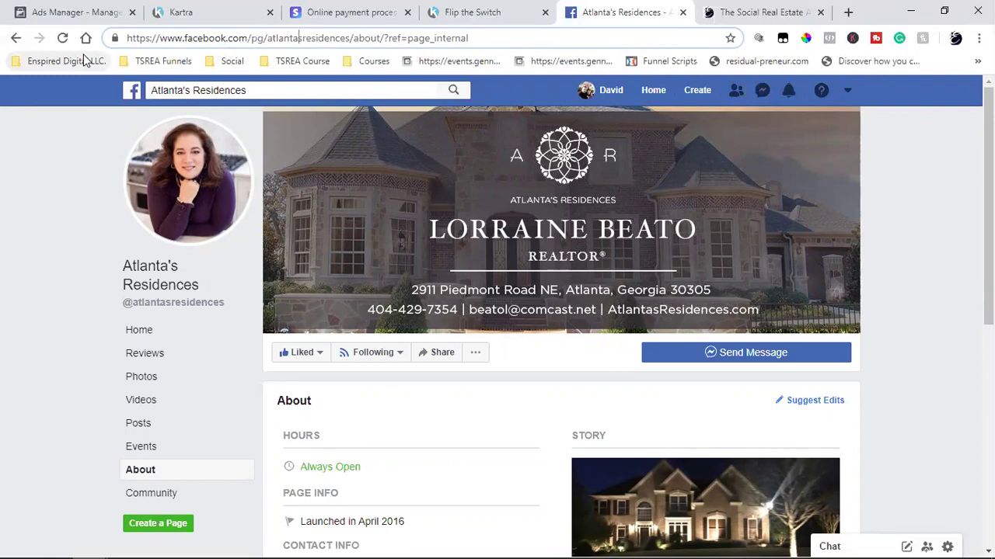
left_click(295, 43)
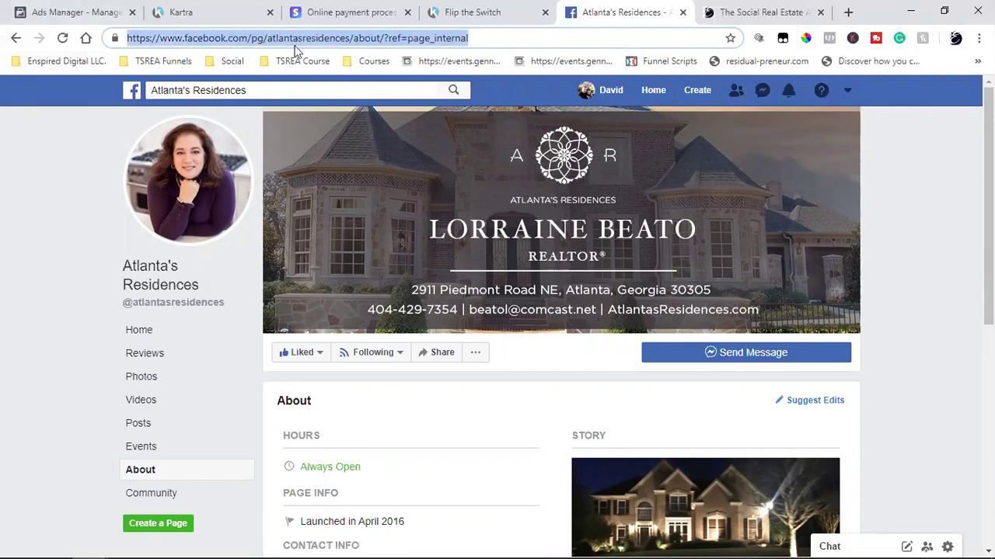
type("lorra")
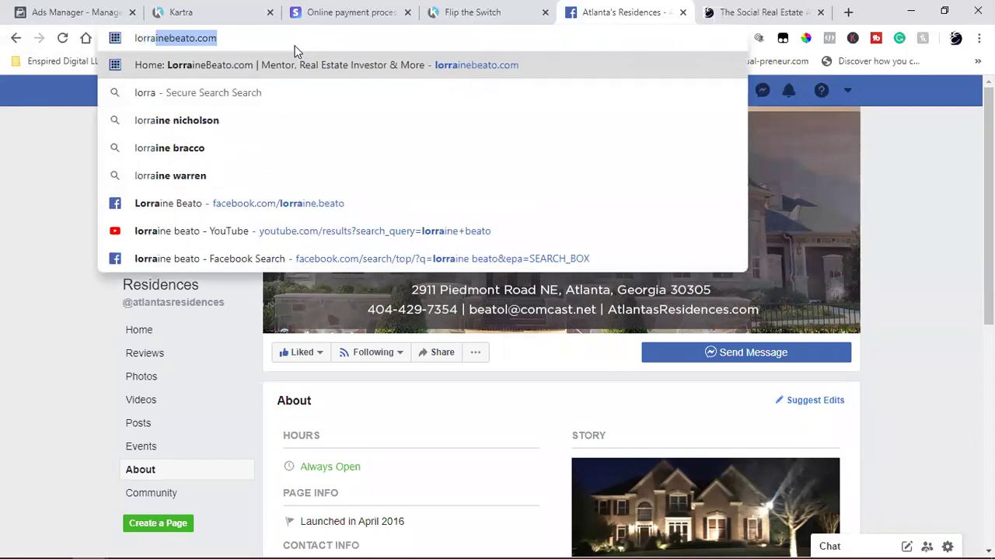
key("Return")
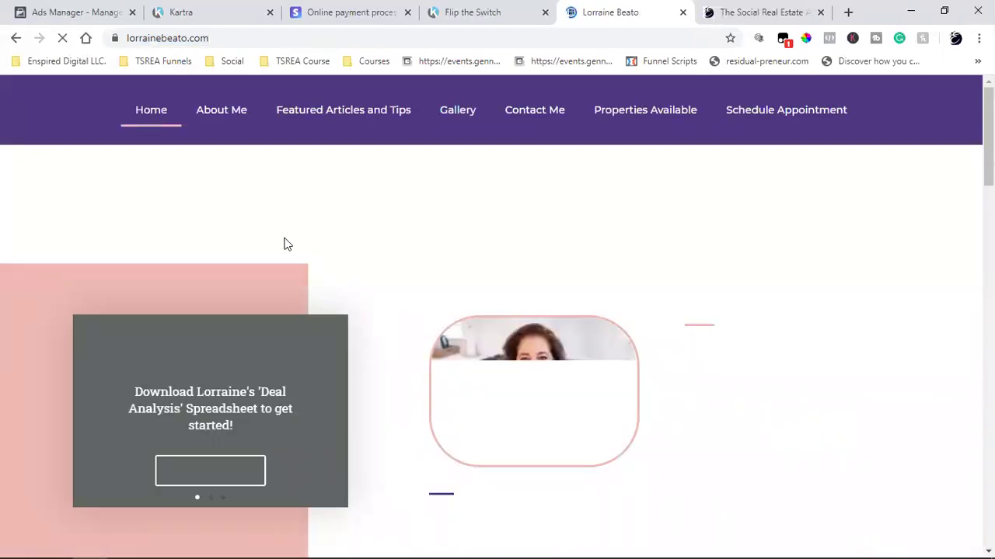
left_click(218, 119)
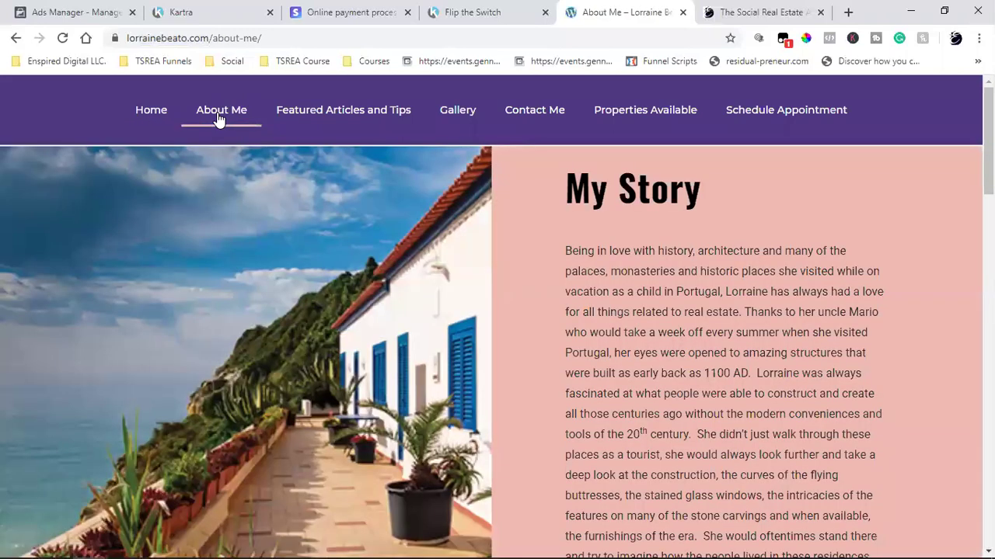
left_click(220, 39)
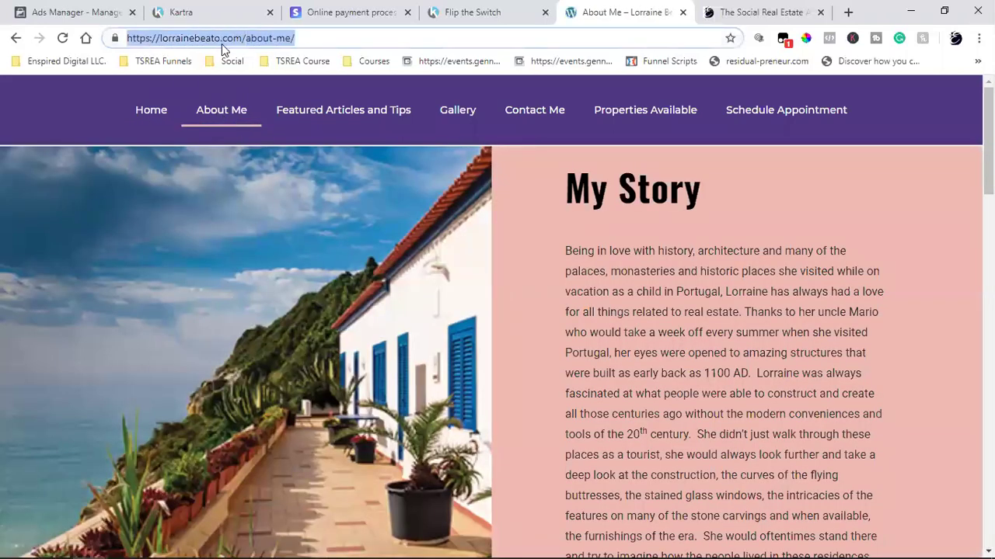
right_click(222, 41)
left_click(256, 121)
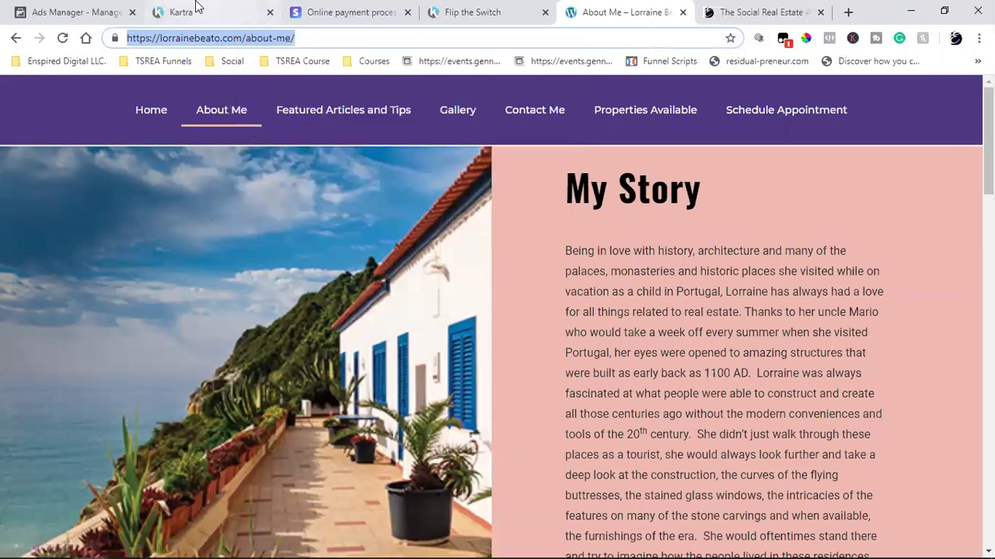
left_click(195, 11)
- Point the footer About Us link to the copied About Me URL, opening in a new tab
mouse_move(138, 465)
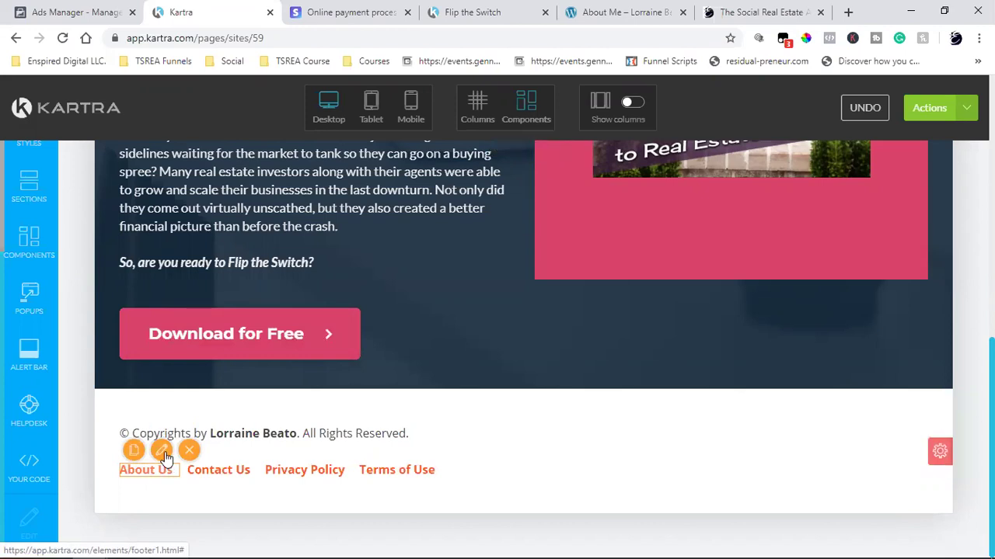
left_click(162, 452)
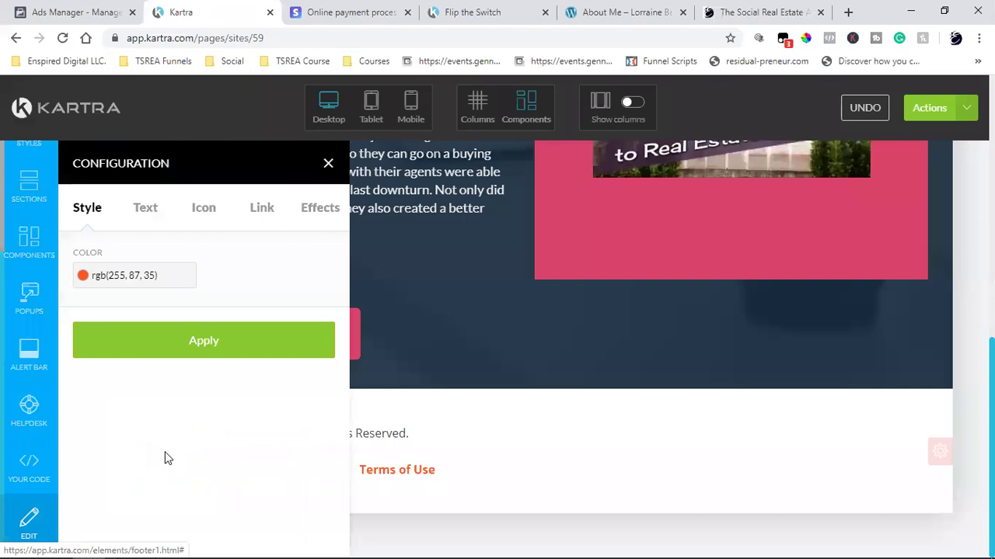
left_click(262, 212)
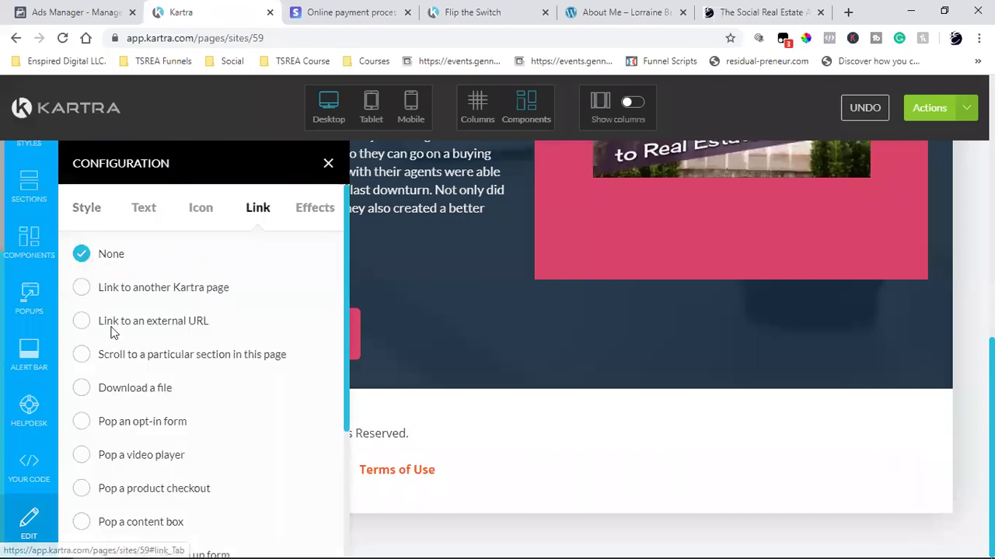
left_click(83, 327)
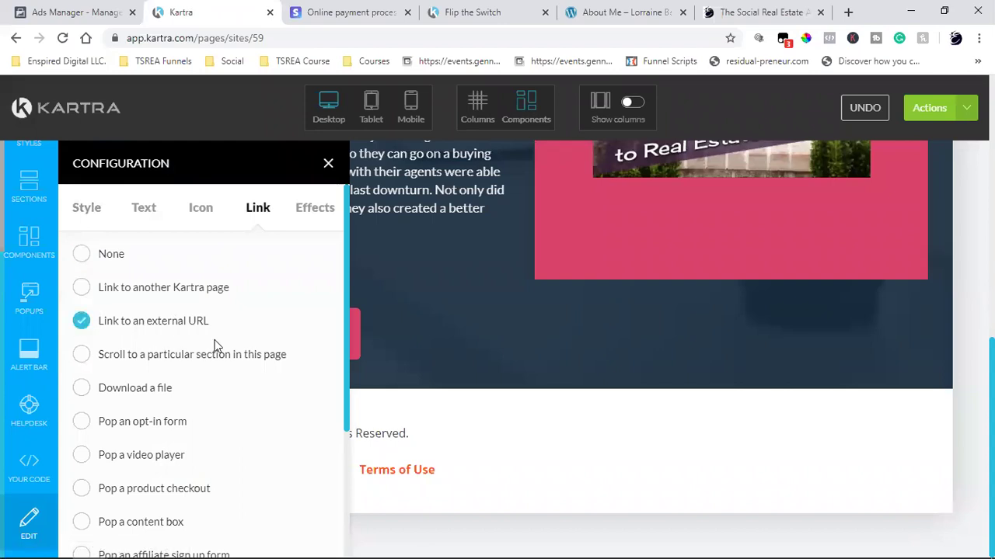
scroll(216, 345, "down", 4)
left_click(193, 428)
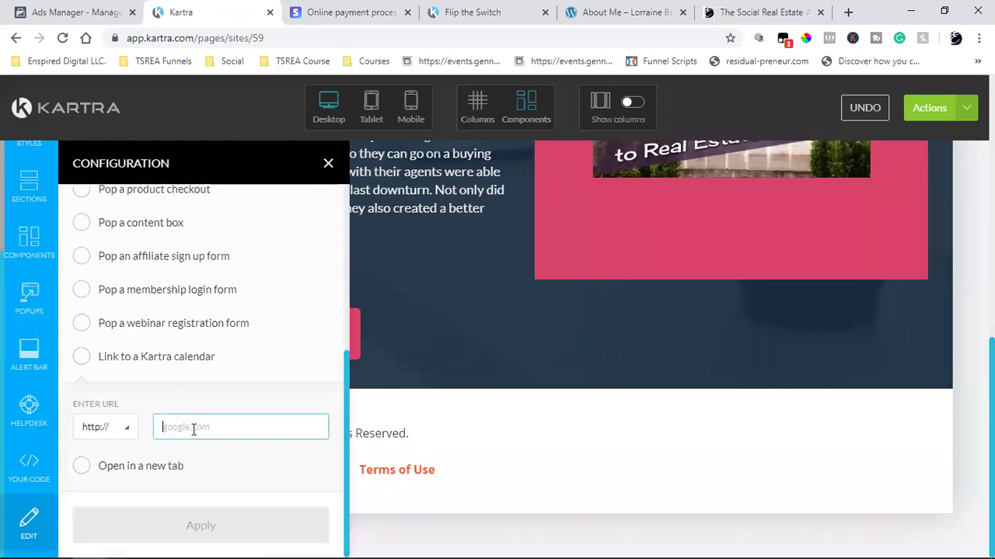
key("ctrl+v")
left_click(82, 469)
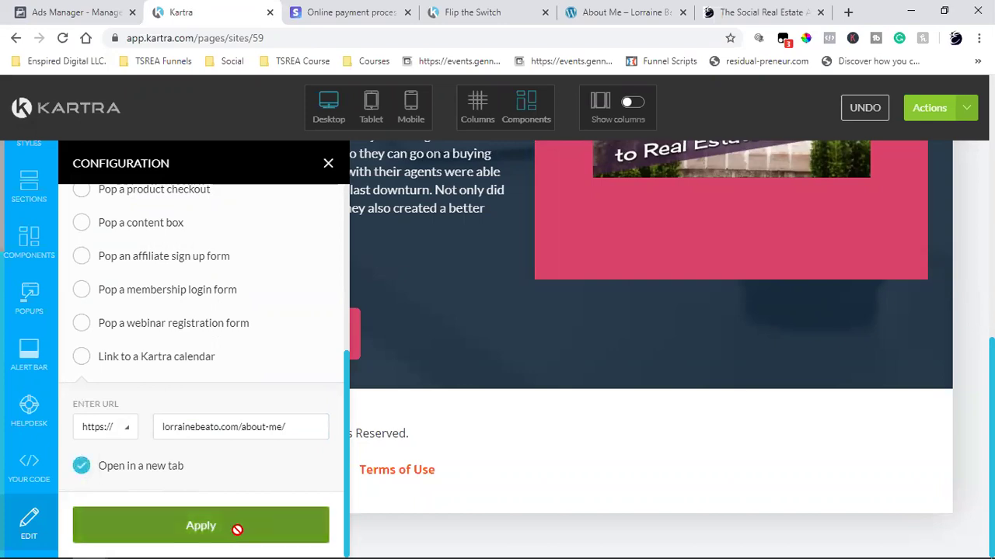
left_click(238, 528)
left_click(326, 165)
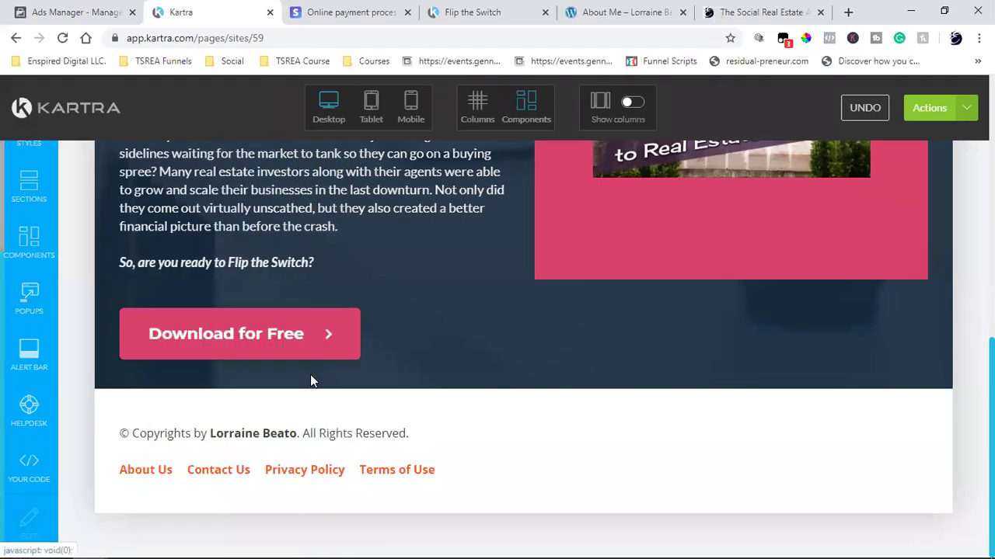
mouse_move(224, 477)
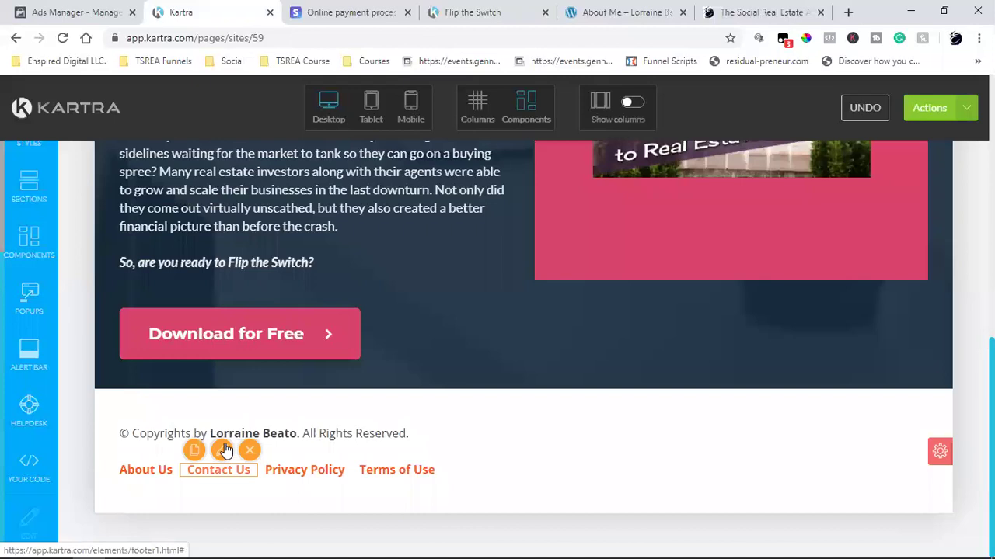
left_click(621, 12)
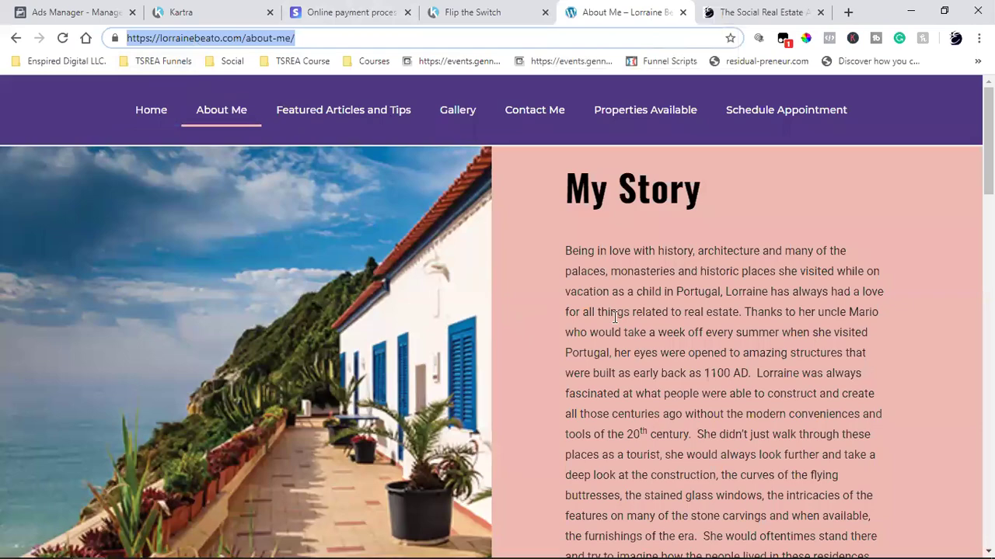
scroll(614, 317, "down", 15)
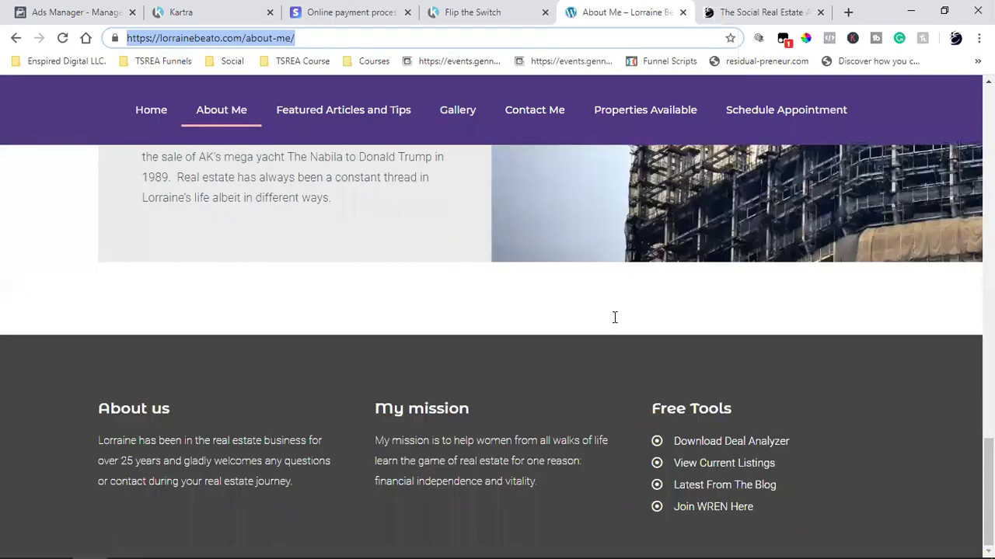
scroll(614, 317, "down", 3)
key("Home")
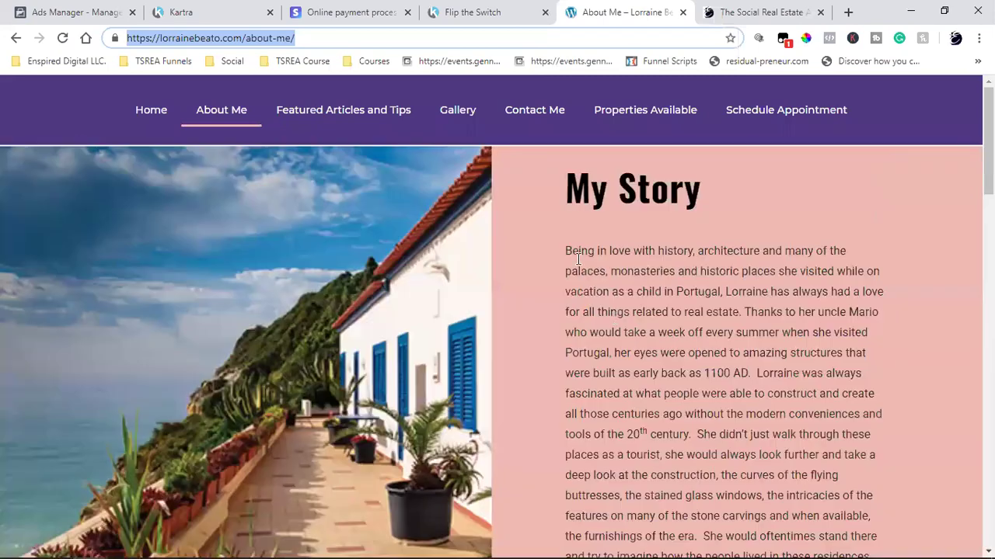
left_click(513, 114)
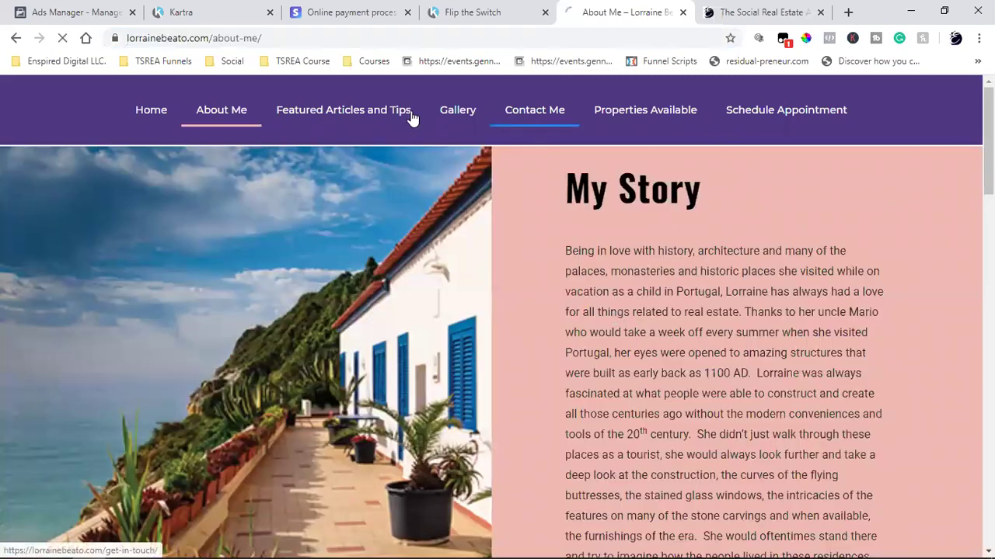
left_click(225, 41)
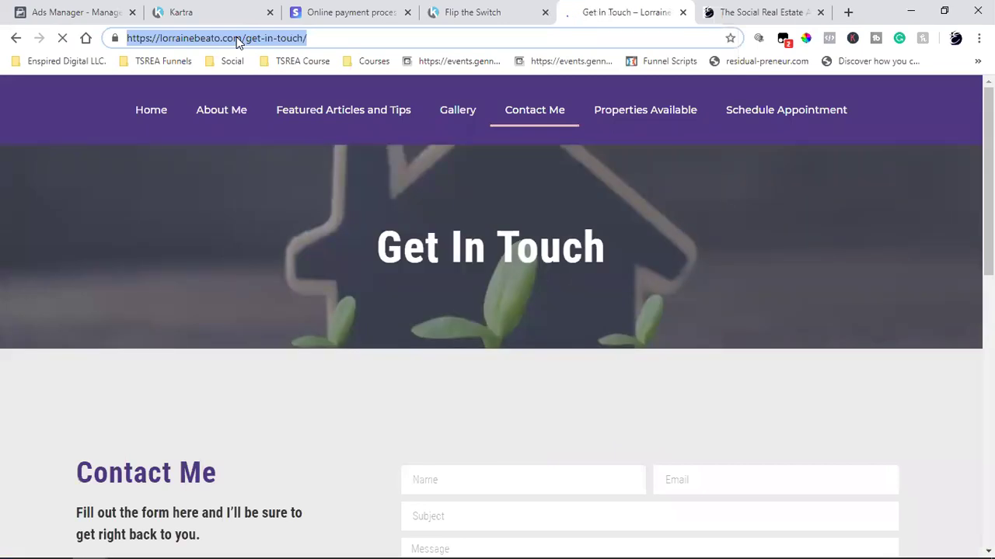
right_click(236, 36)
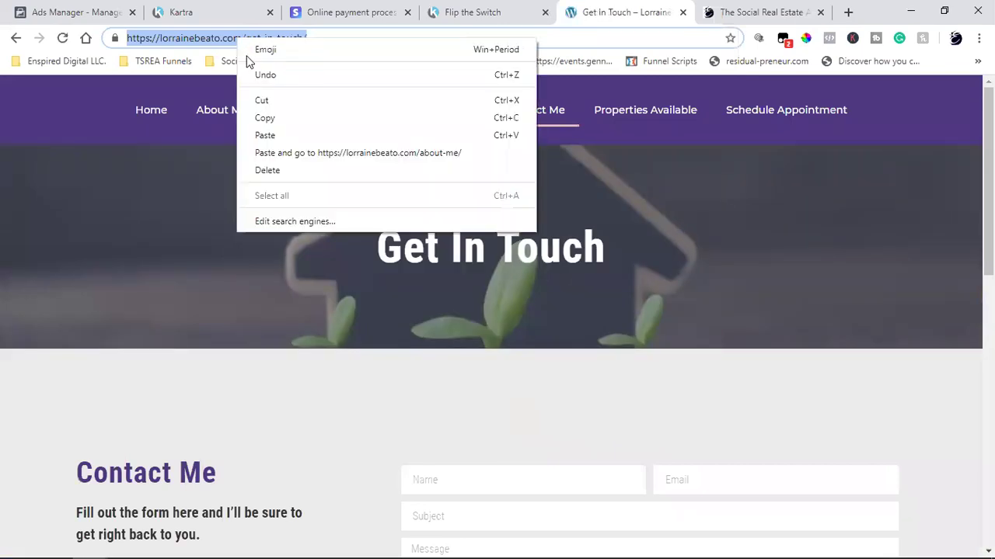
left_click(277, 115)
left_click(187, 13)
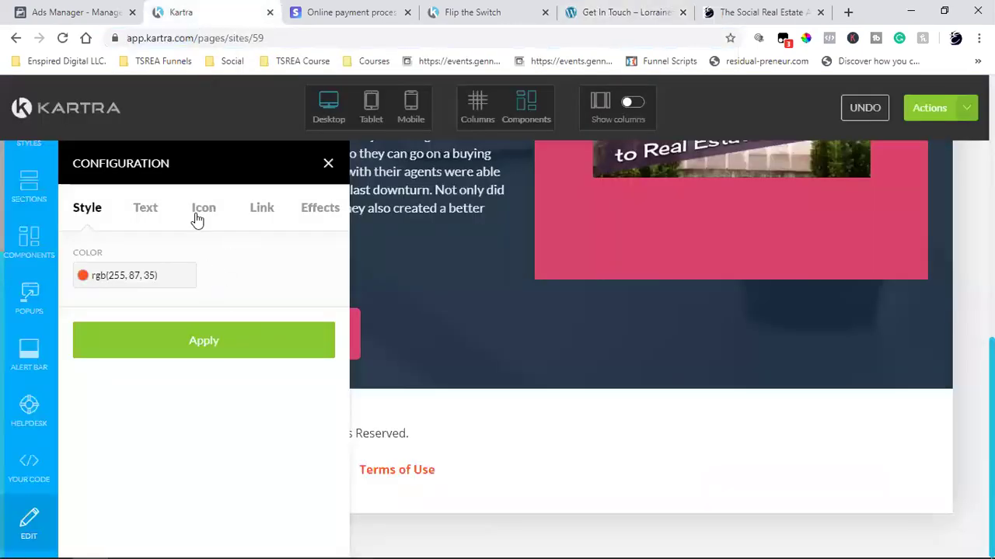
- Set the Contact Us footer link to the get-in-touch URL, opening in a new tab
left_click(261, 209)
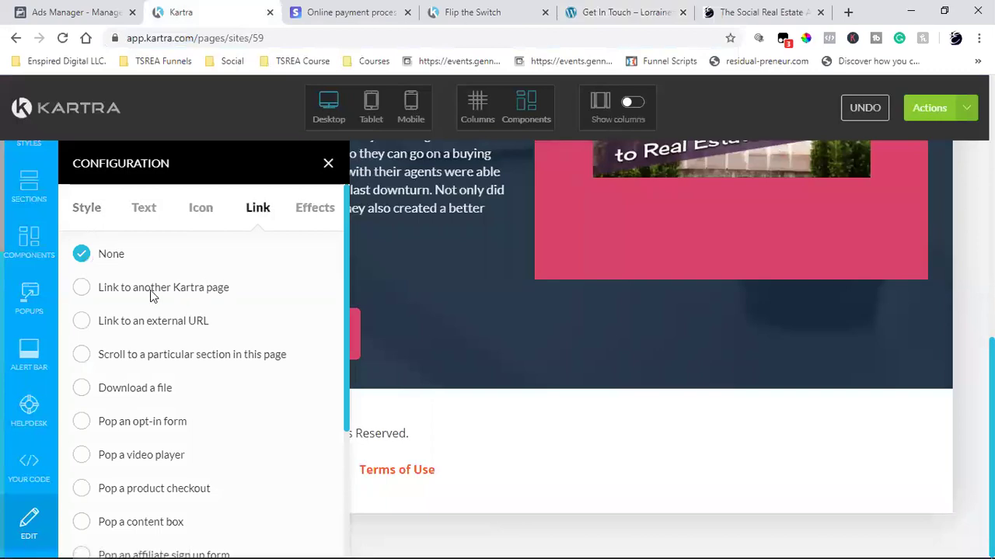
left_click(150, 290)
left_click(83, 324)
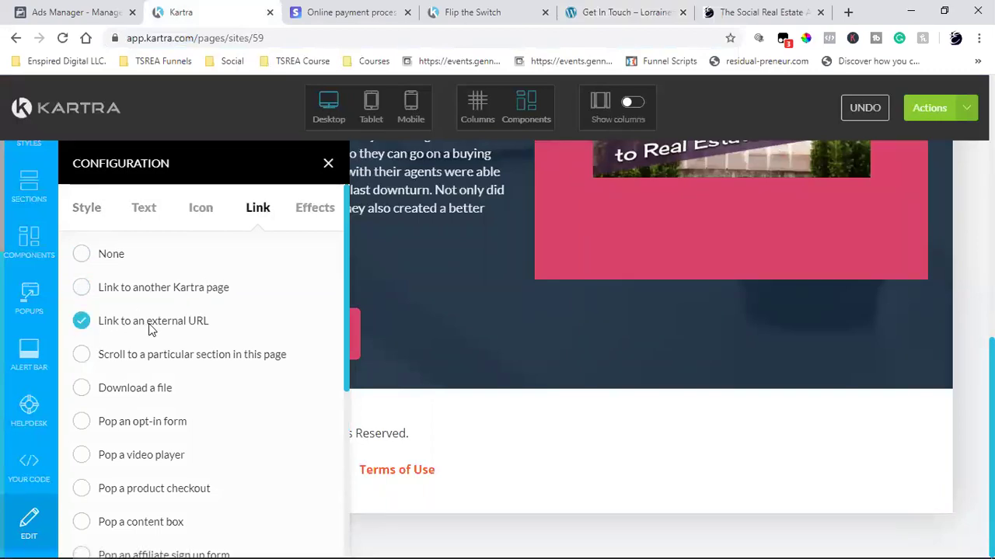
scroll(150, 326, "down", 4)
left_click(191, 426)
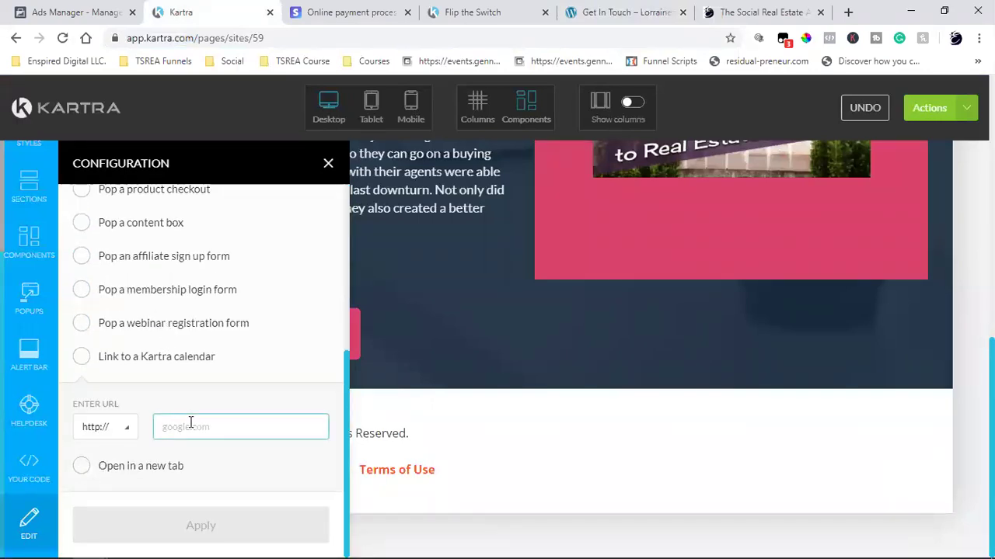
key("ctrl+v")
left_click(82, 466)
left_click(211, 527)
left_click(328, 163)
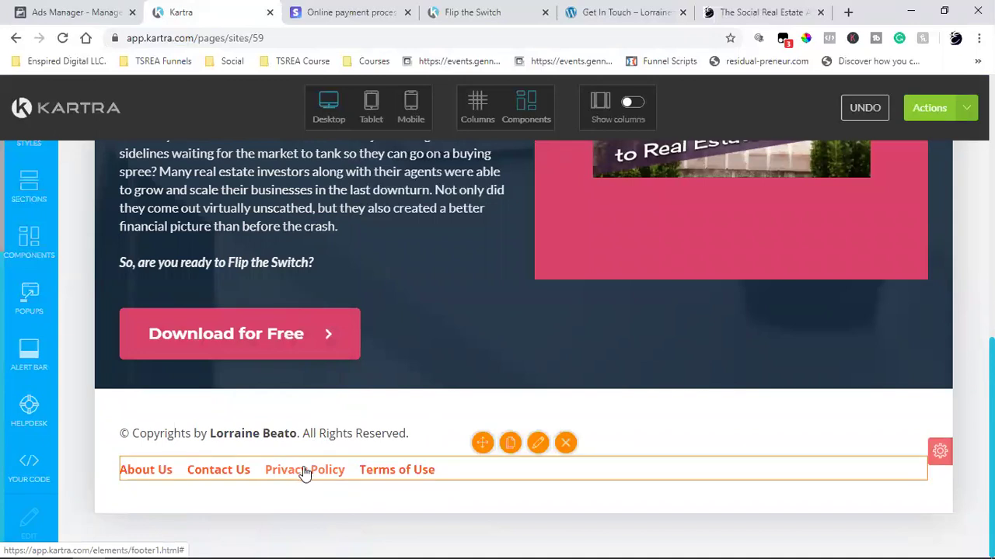
- Check the Get In Touch tab, then open a new tab showing the Google home page
mouse_move(308, 465)
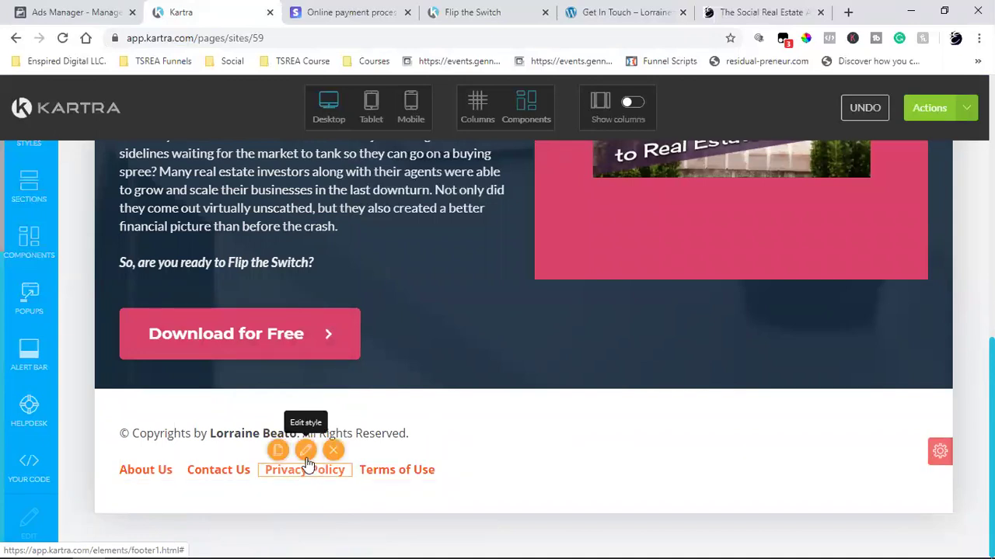
left_click(622, 12)
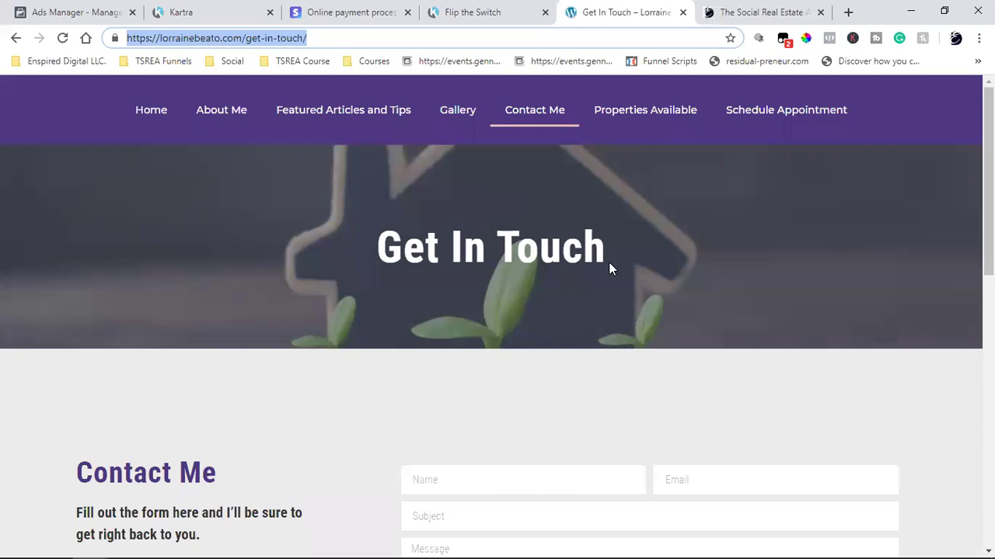
left_click(846, 11)
left_click(86, 38)
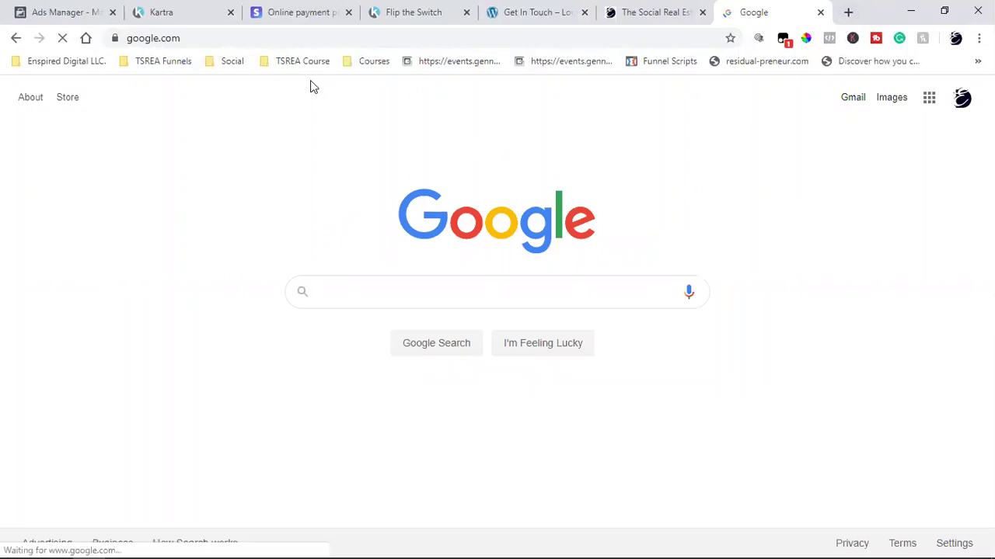
- Go to thesocialrealestateagent.com and open its footer Privacy Policy page
left_click(319, 42)
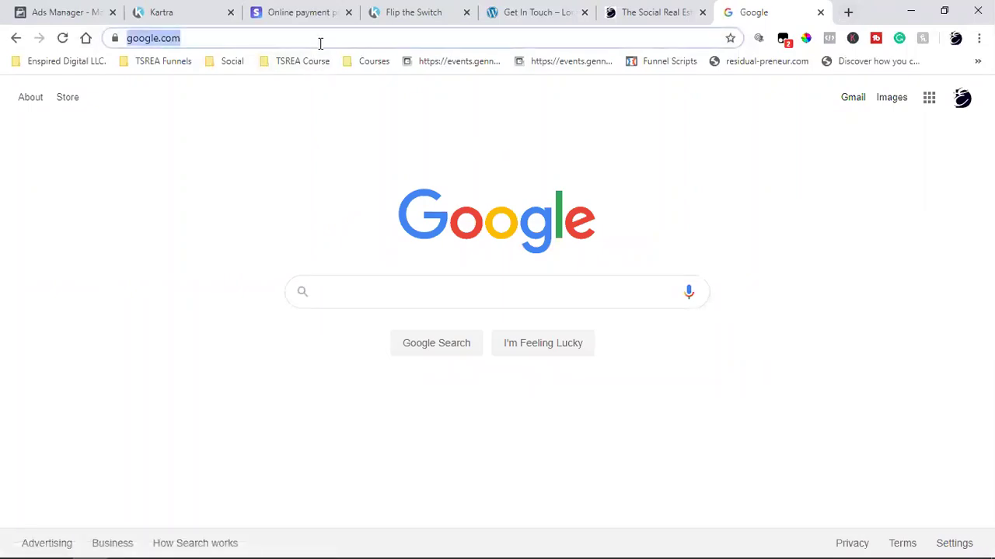
type("the")
key("Return")
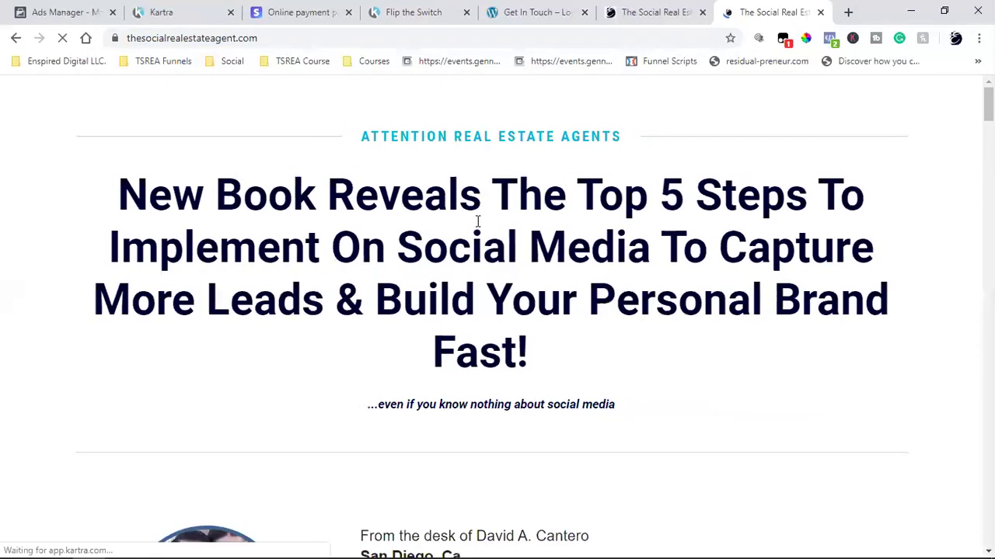
scroll(478, 221, "down", 20)
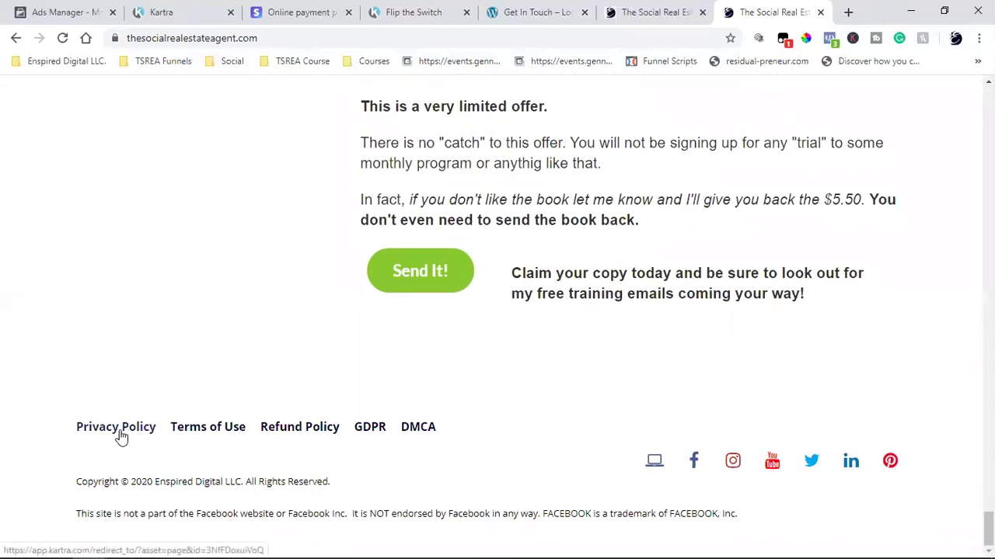
left_click(120, 432)
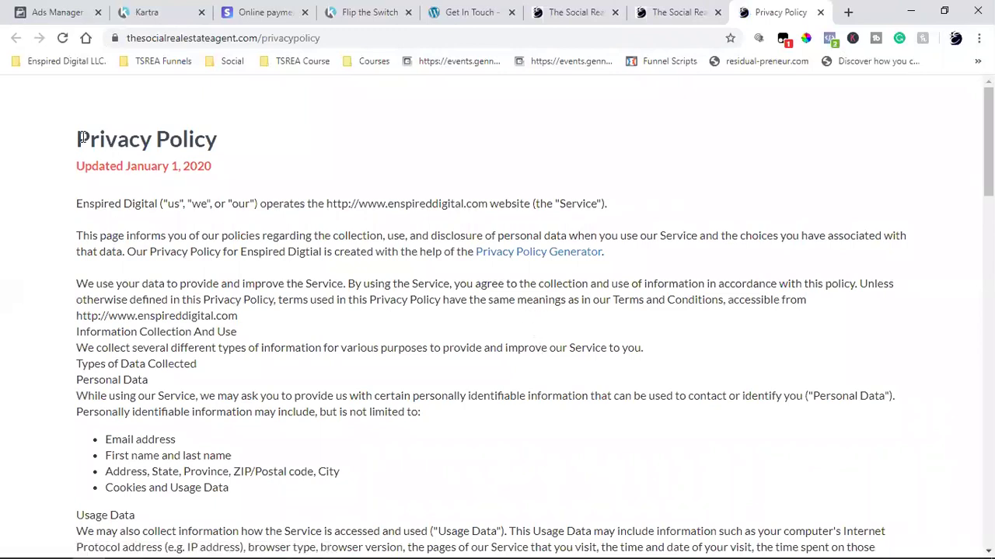
- Read through the policy text and follow its Privacy Policy Generator link
left_click_drag(75, 142, 408, 396)
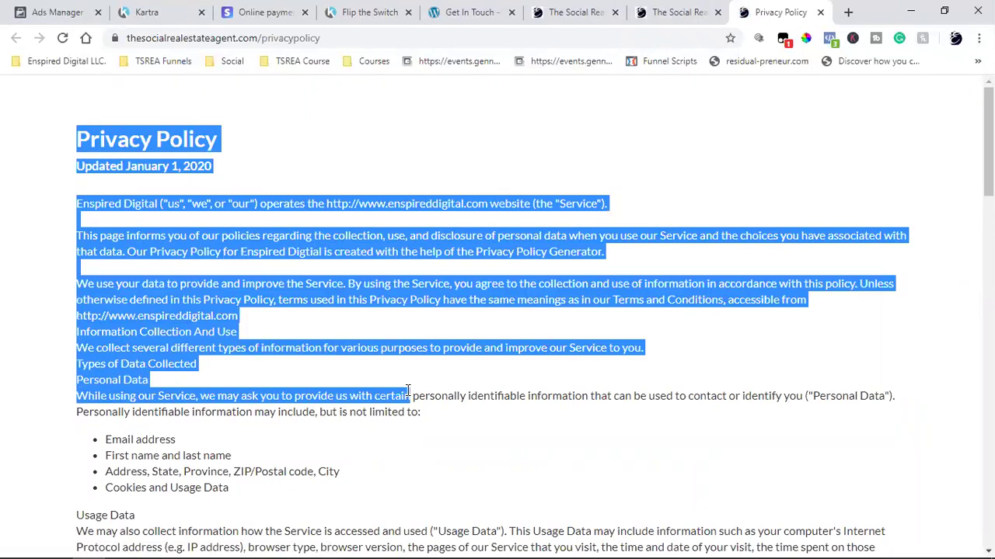
left_click(408, 391)
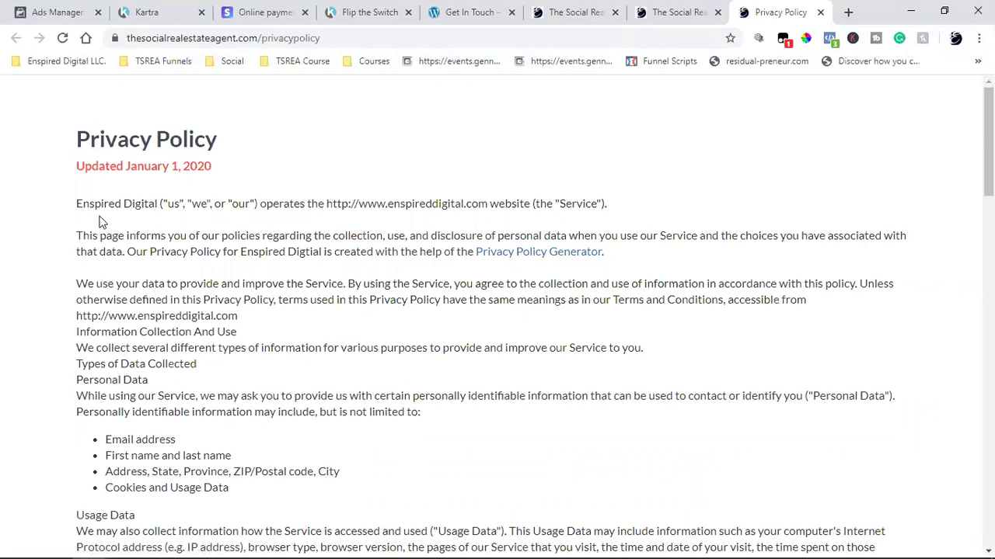
scroll(195, 393, "down", 18)
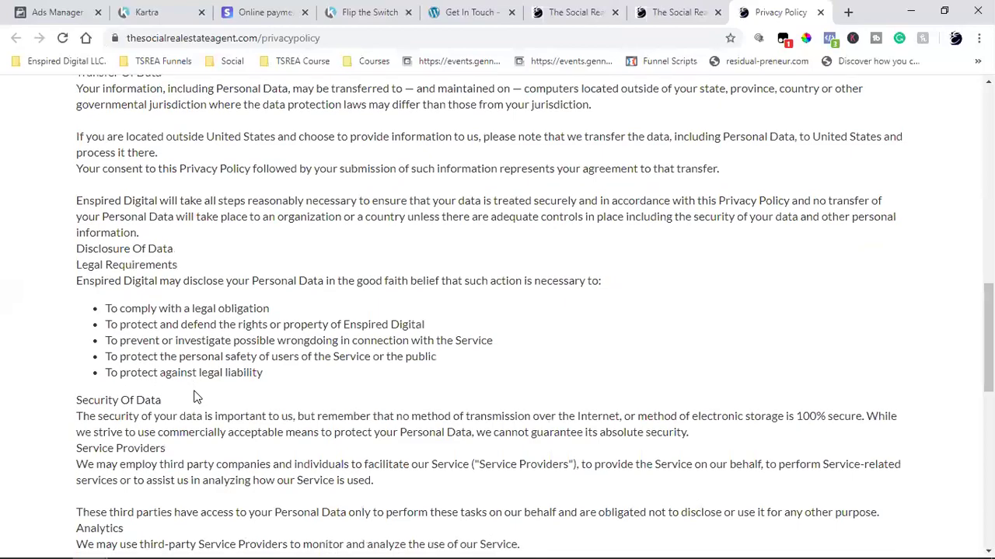
scroll(196, 396, "down", 5)
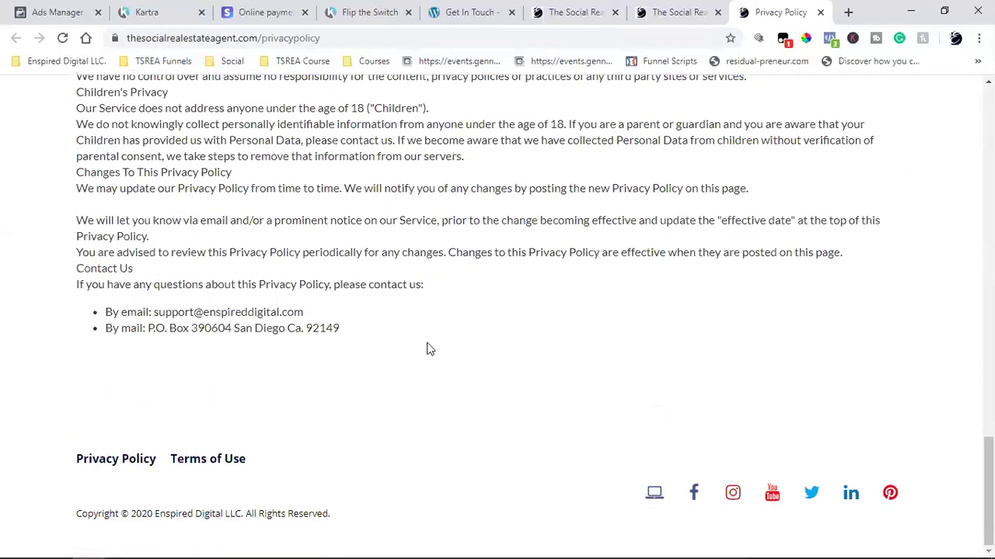
scroll(424, 349, "up", 20)
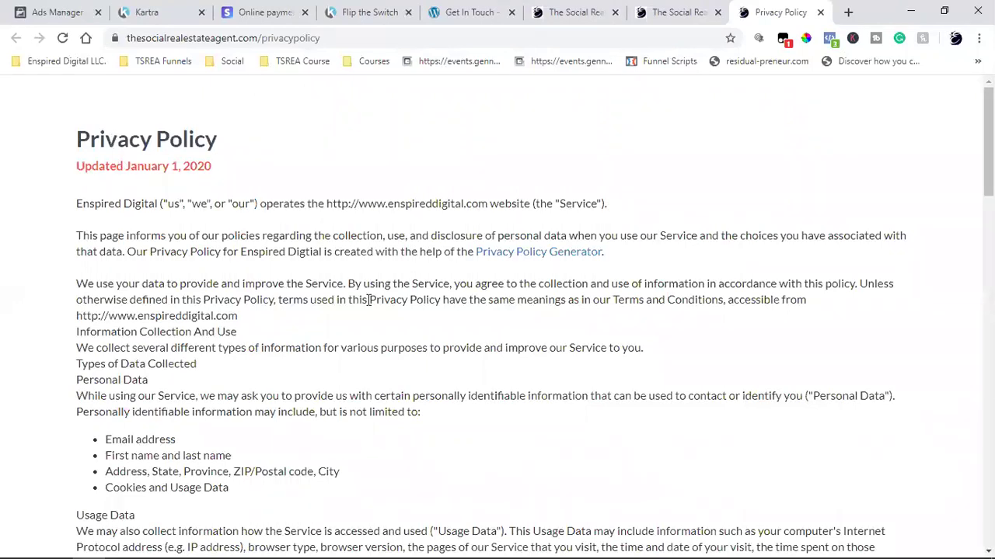
left_click(542, 253)
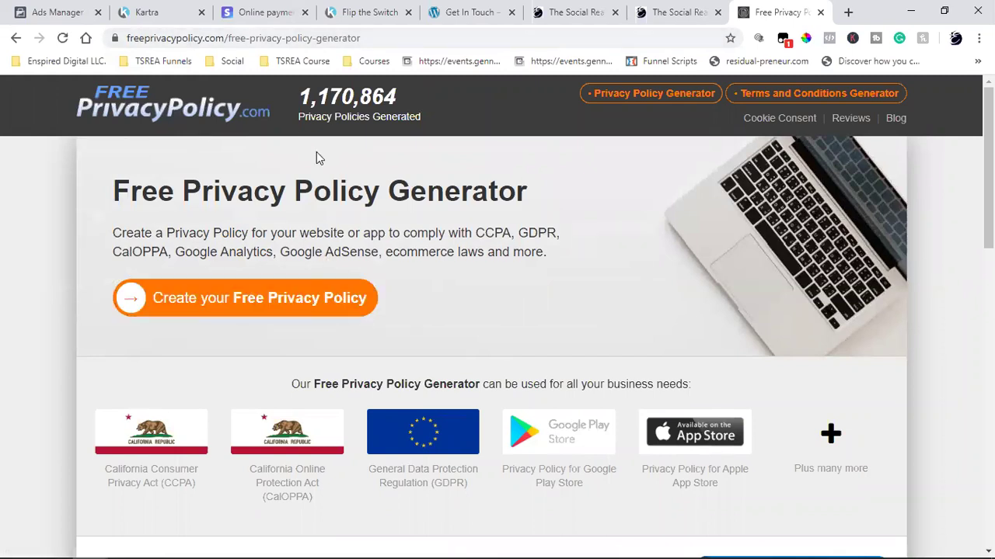
- Copy the freeprivacypolicy.com generator address and go back to the Kartra editor
left_click(263, 41)
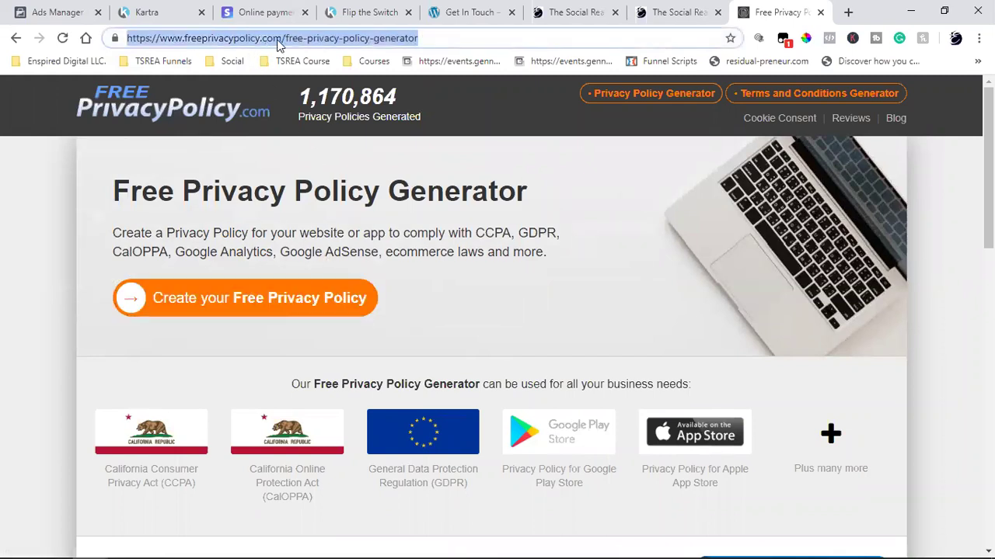
right_click(278, 39)
left_click(322, 123)
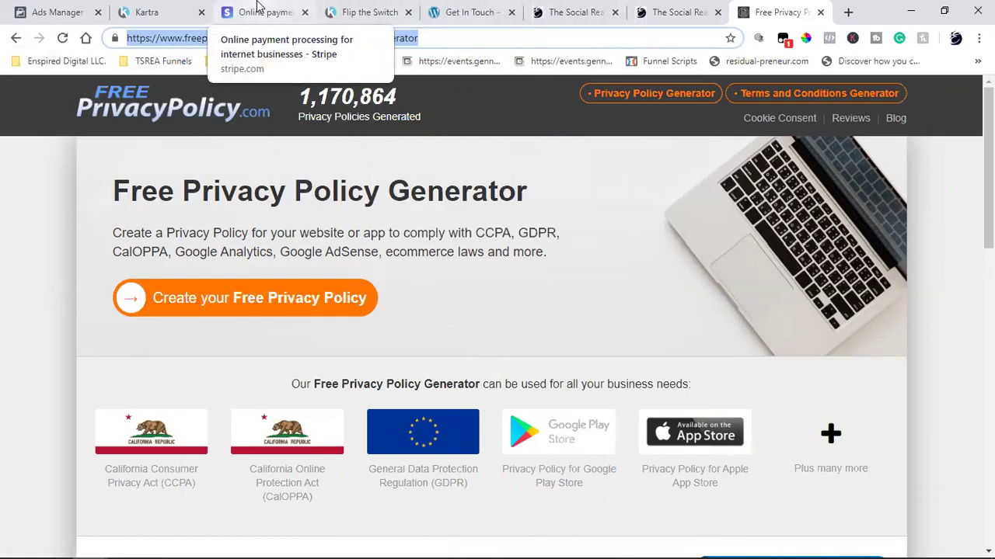
left_click(195, 10)
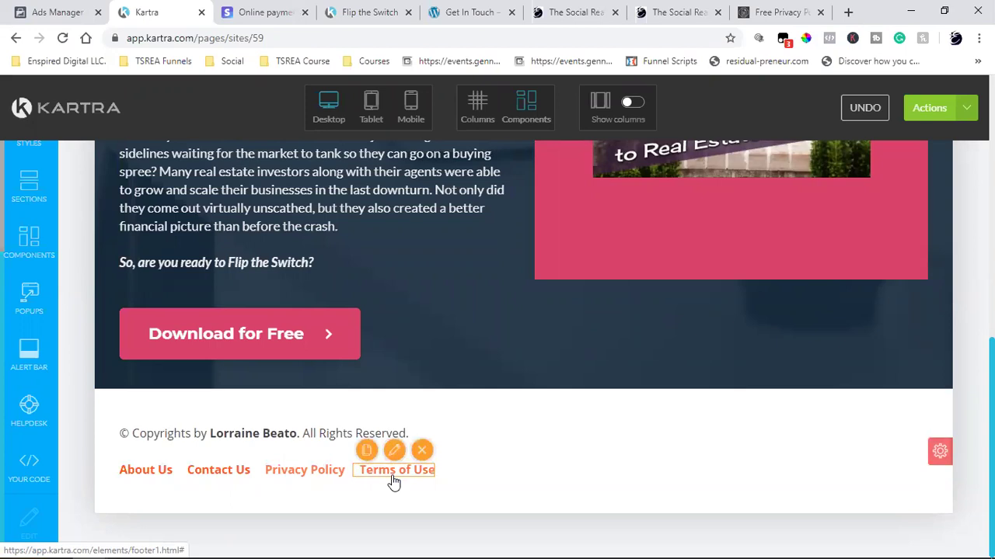
left_click(661, 12)
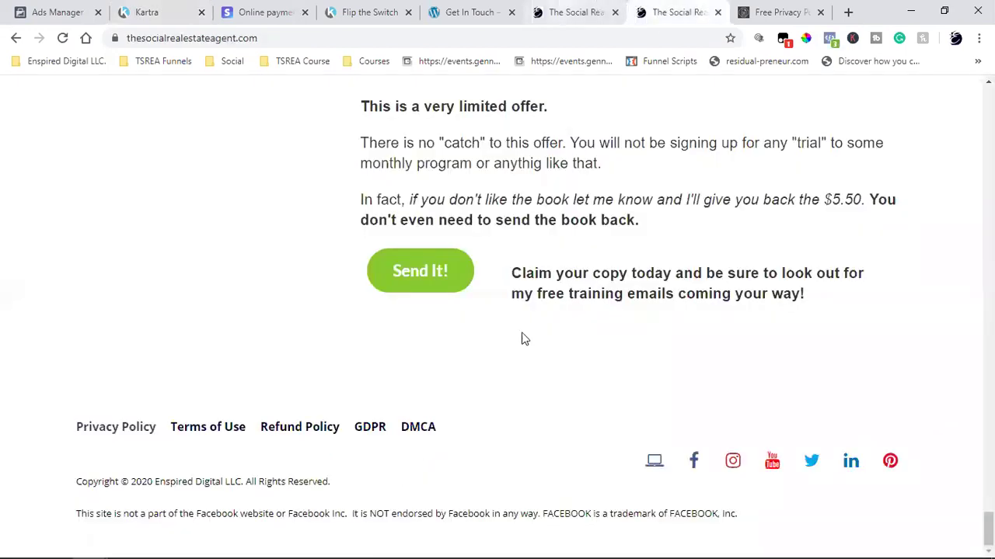
left_click(224, 434)
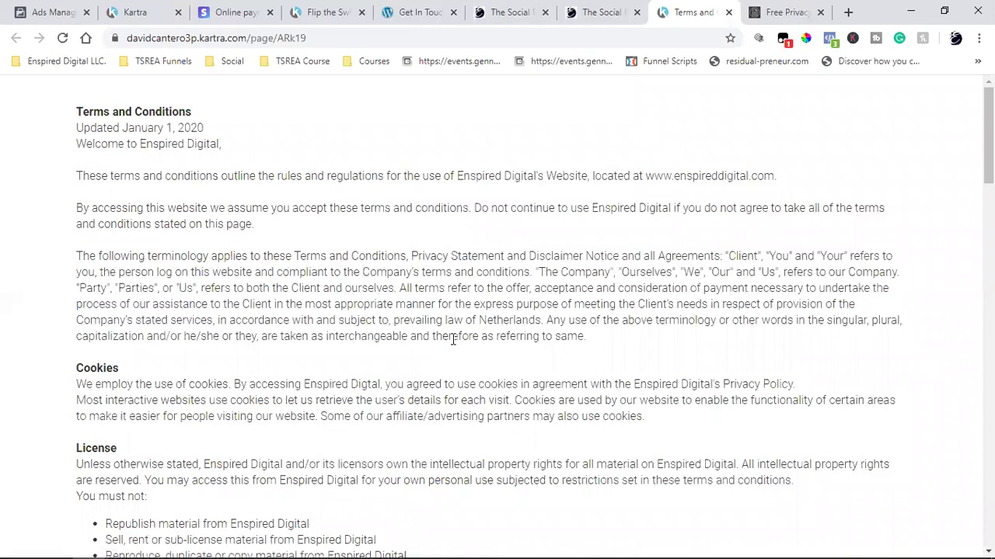
scroll(452, 340, "down", 4)
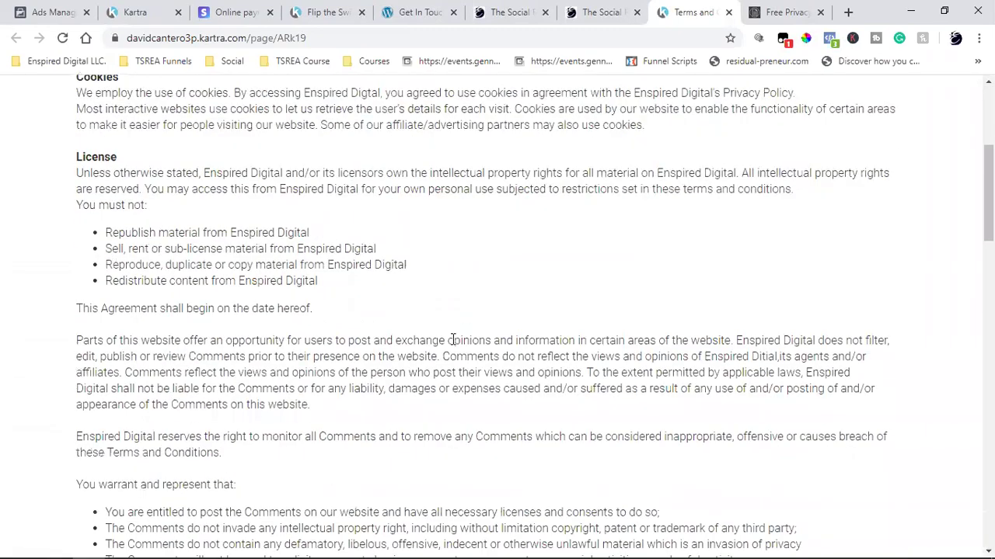
scroll(453, 339, "down", 6)
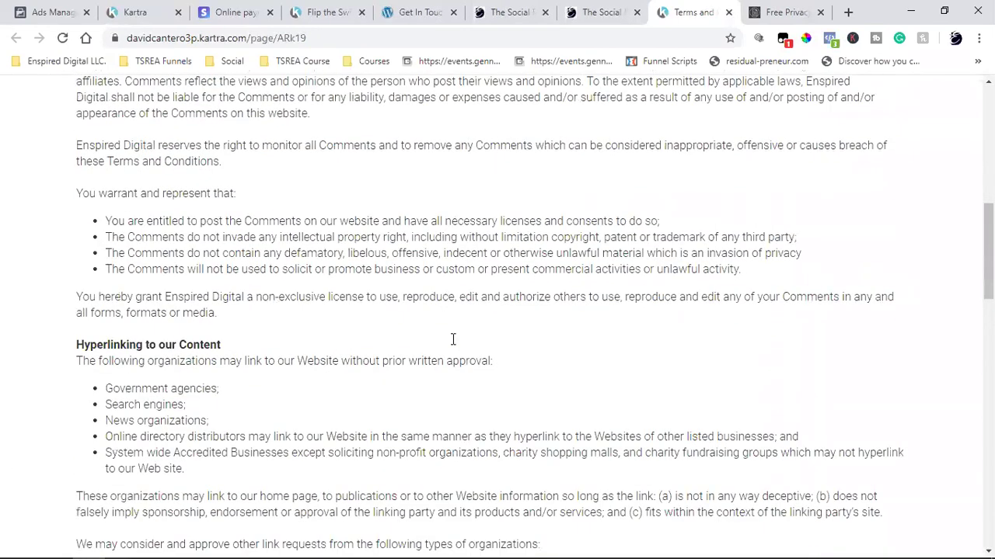
scroll(451, 339, "down", 4)
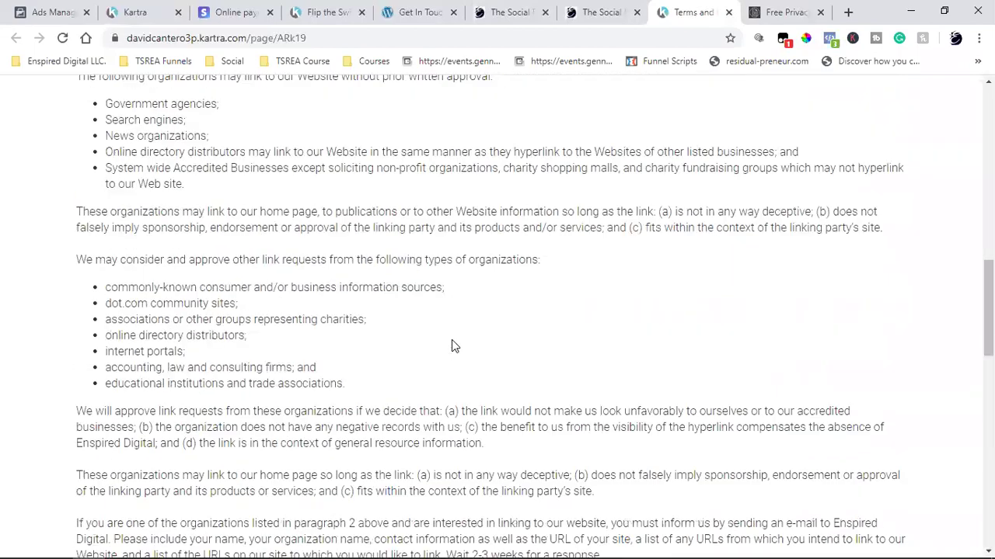
scroll(452, 339, "down", 8)
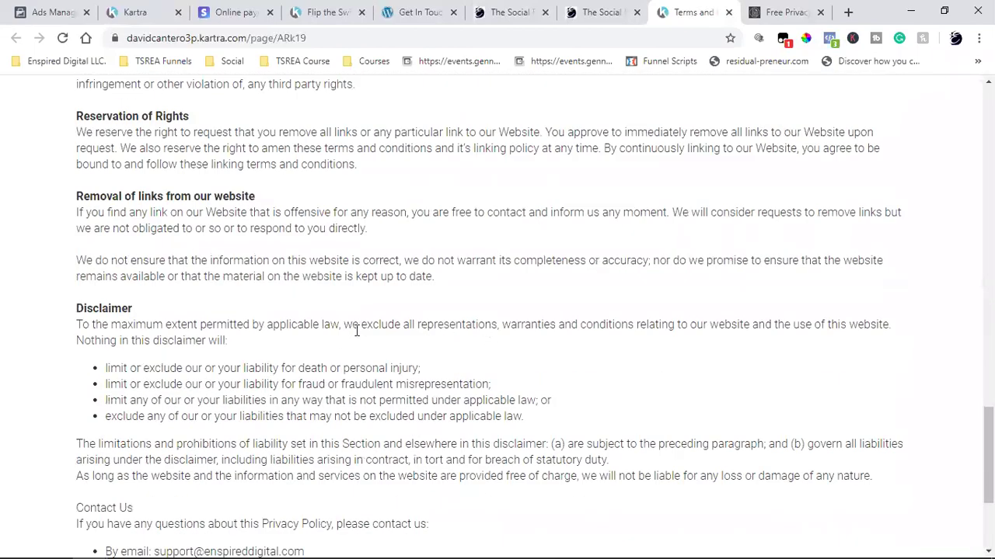
scroll(178, 196, "down", 3)
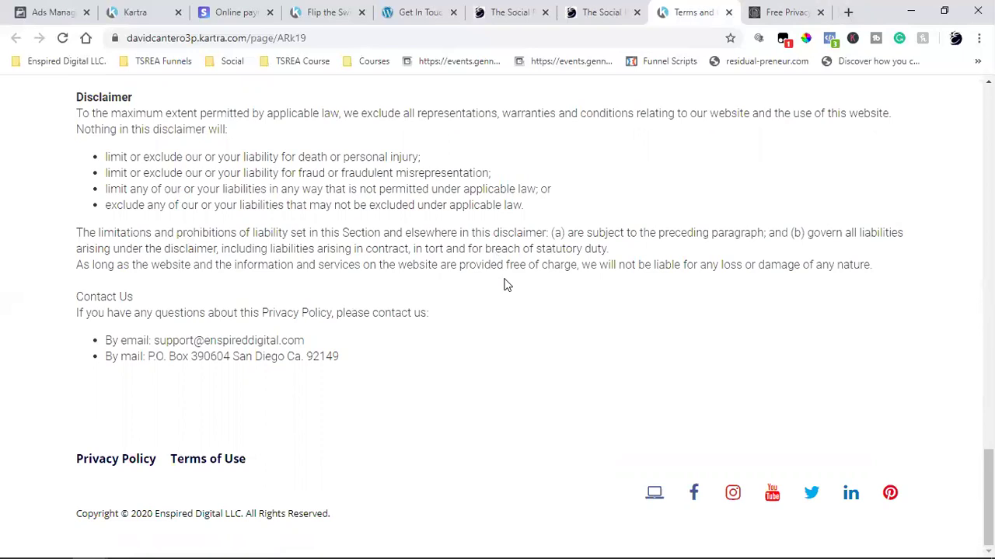
scroll(295, 221, "up", 10)
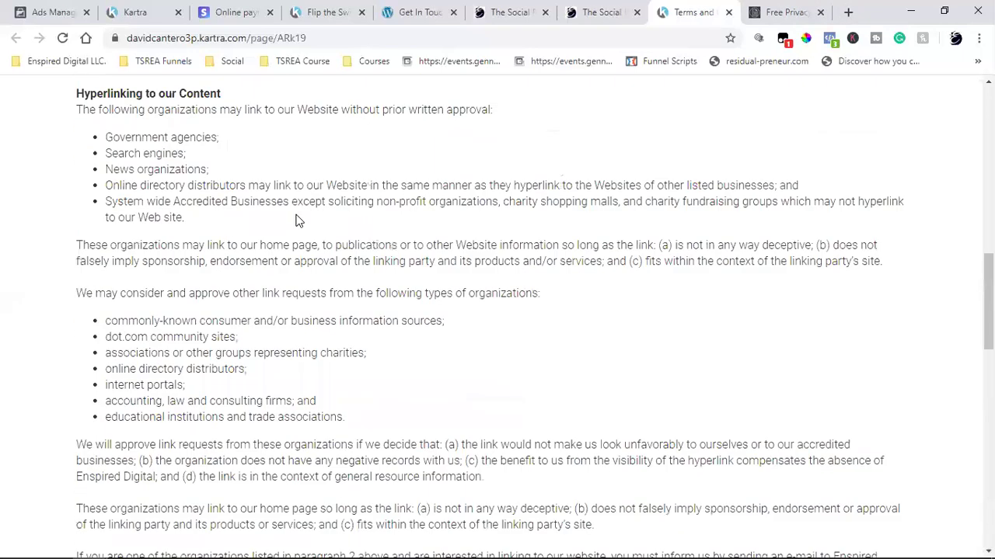
left_click(156, 12)
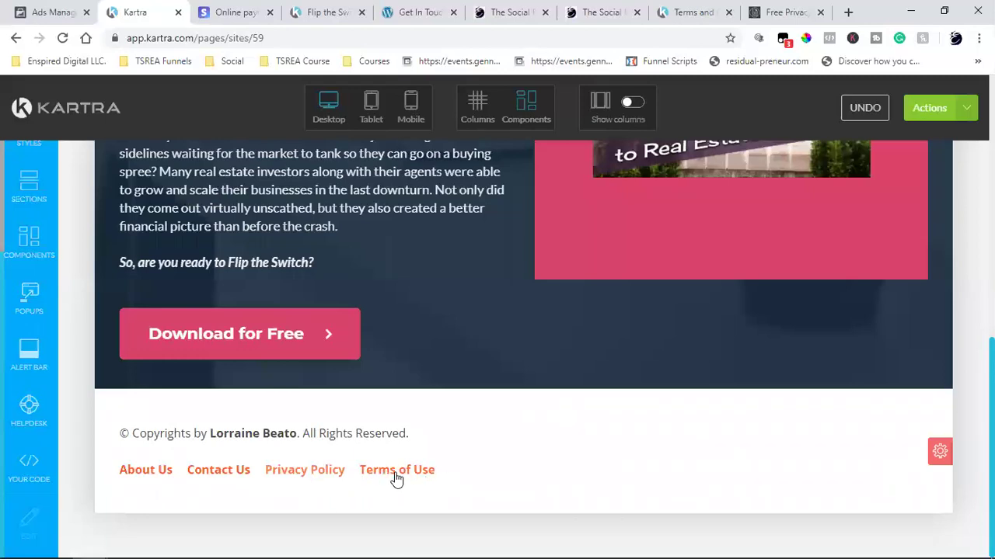
- Save the page progress and select the Download for Free button's label text
left_click(930, 108)
left_click(900, 172)
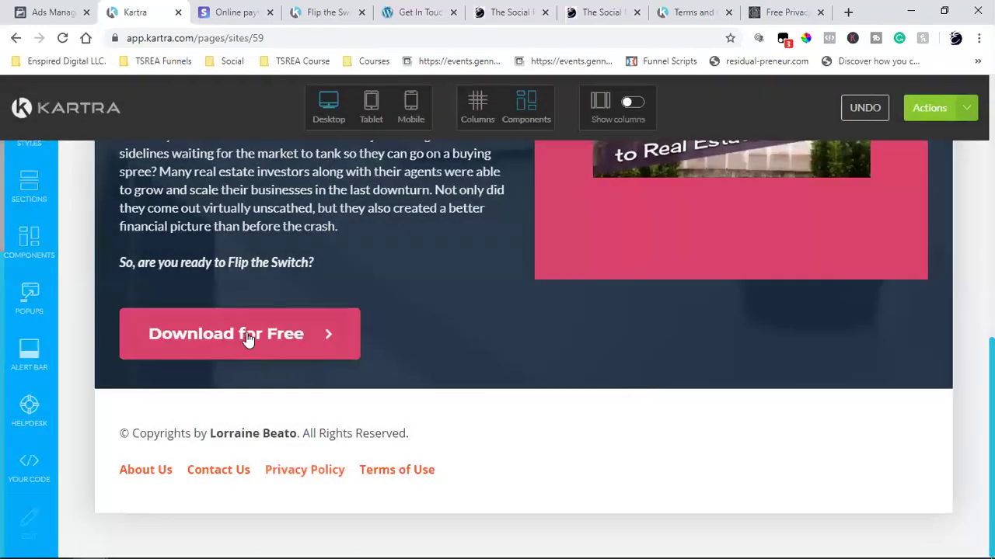
mouse_move(179, 309)
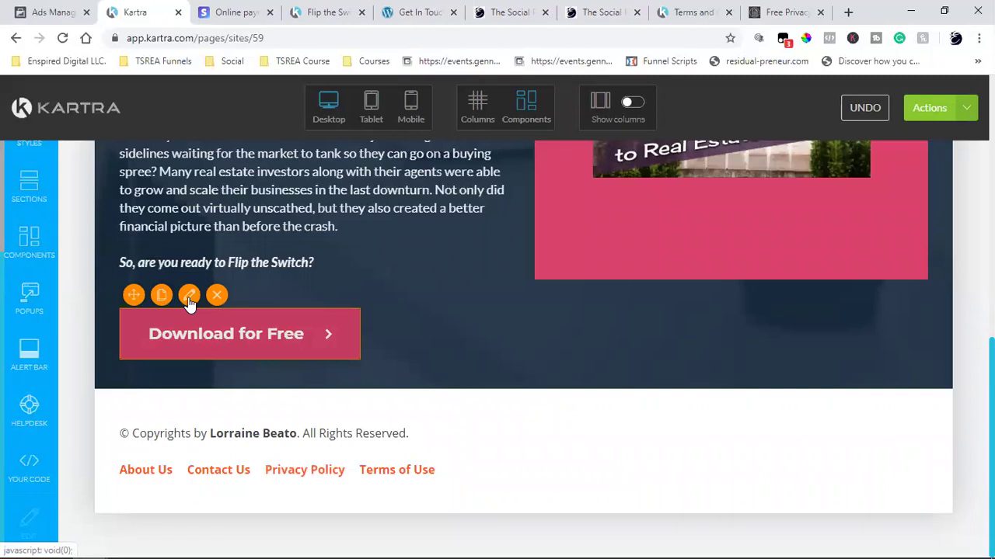
left_click(190, 302)
left_click(142, 208)
triple_click(138, 279)
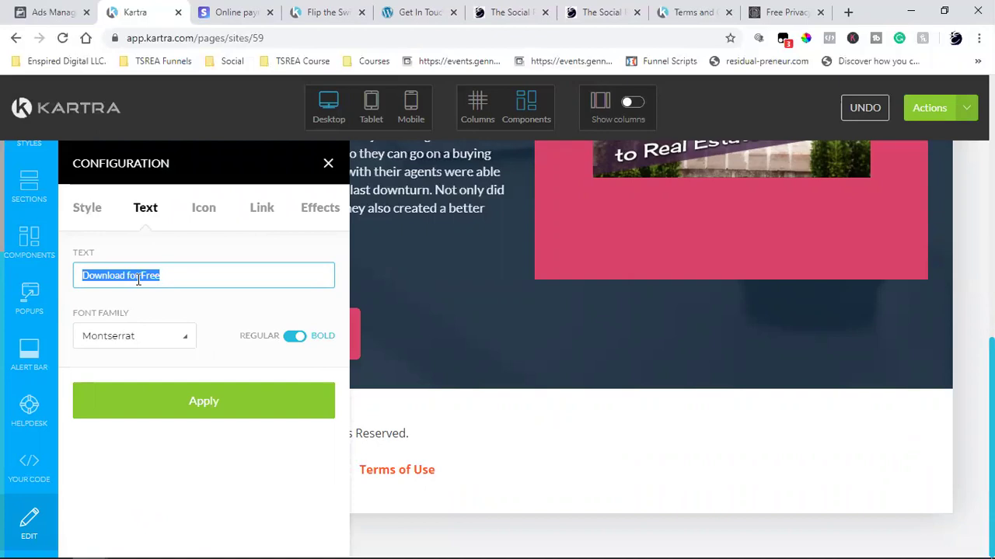
- Change the button label to 'Get Your Copy Here' and close the button settings
type("GEt")
key("BackSpace")
key("BackSpace")
key("BackSpace")
type("Get Your Copy Here")
left_click(144, 399)
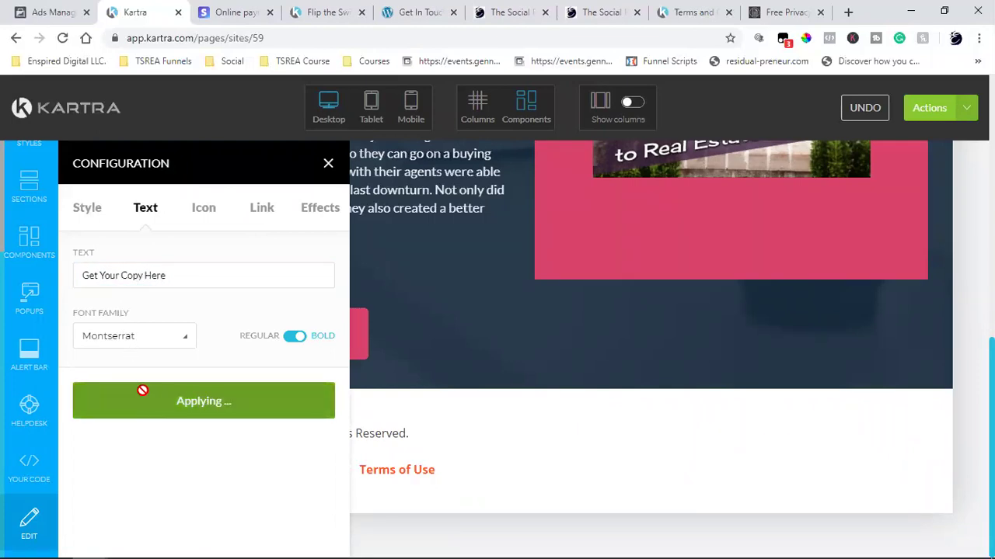
left_click(326, 163)
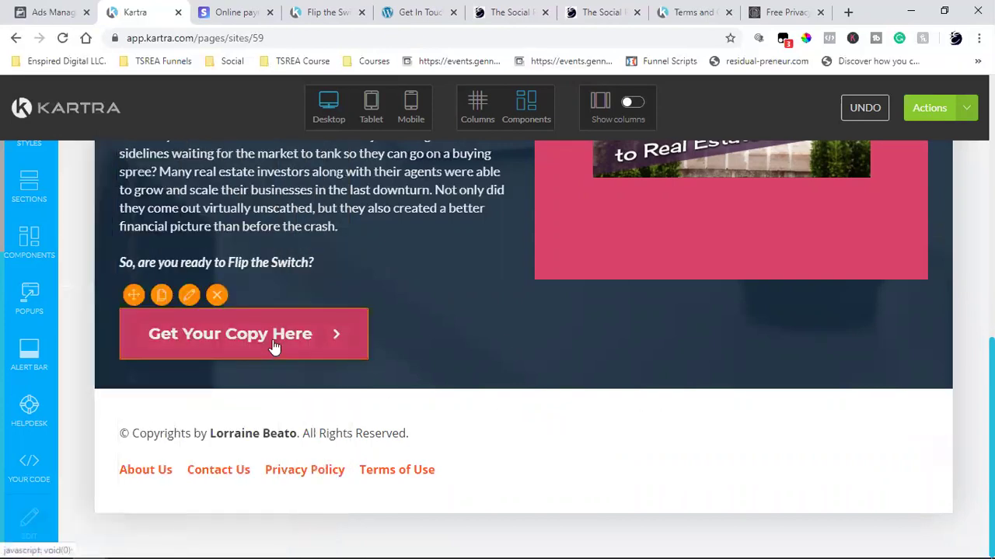
scroll(556, 322, "up", 2)
scroll(556, 327, "down", 2)
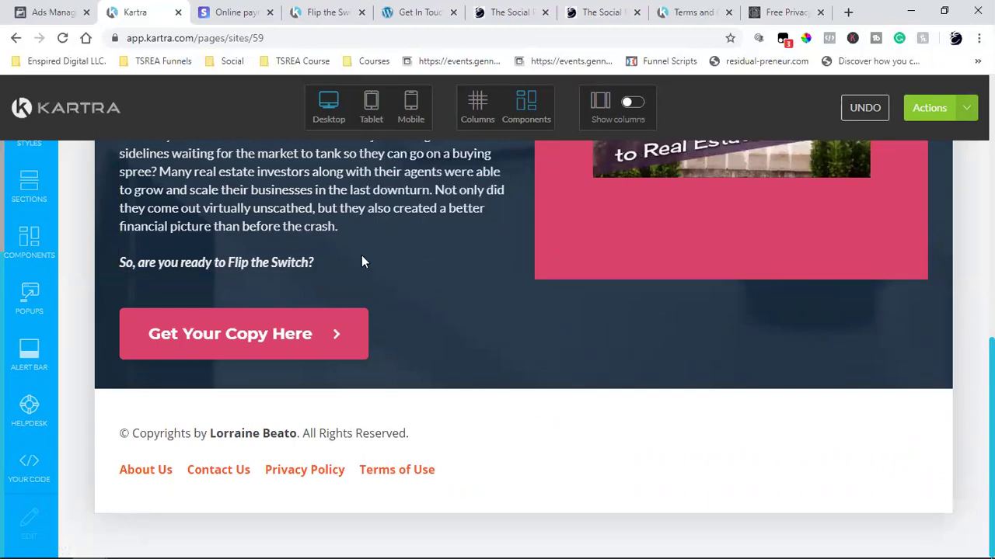
scroll(380, 279, "up", 10)
scroll(380, 278, "down", 2)
scroll(364, 169, "up", 2)
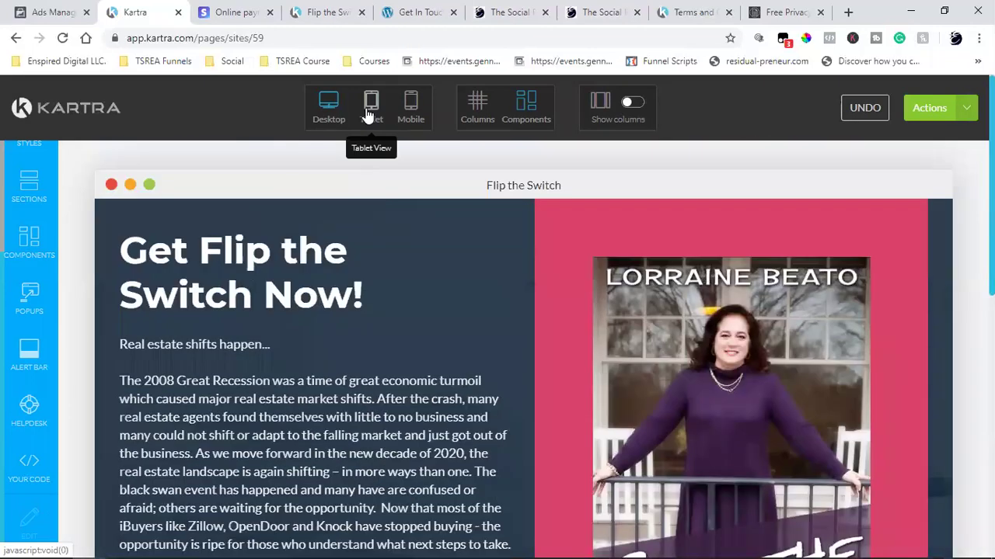
- Preview the sales page at tablet width, then at mobile phone width
left_click(370, 113)
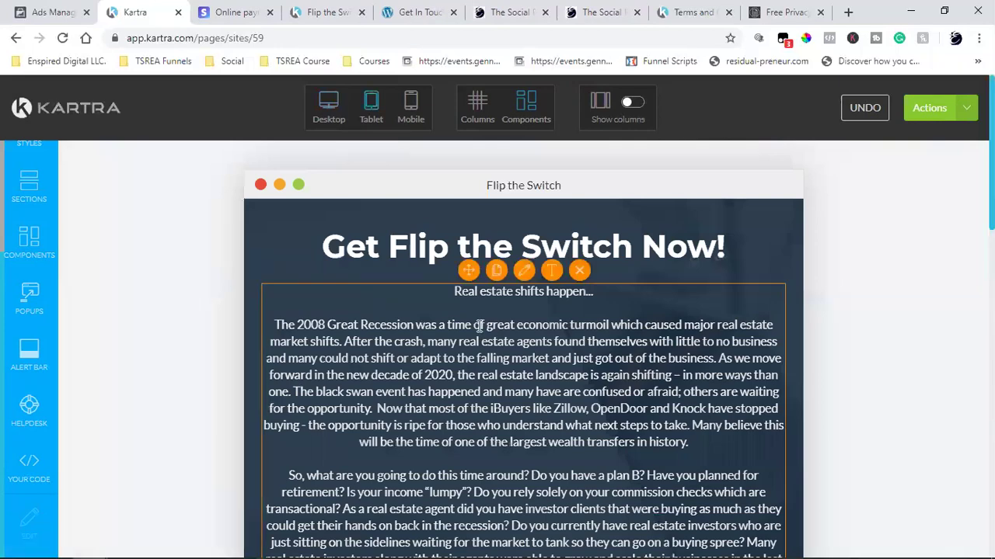
scroll(480, 326, "down", 6)
scroll(478, 331, "down", 4)
scroll(478, 332, "down", 5)
scroll(478, 332, "up", 15)
left_click(410, 103)
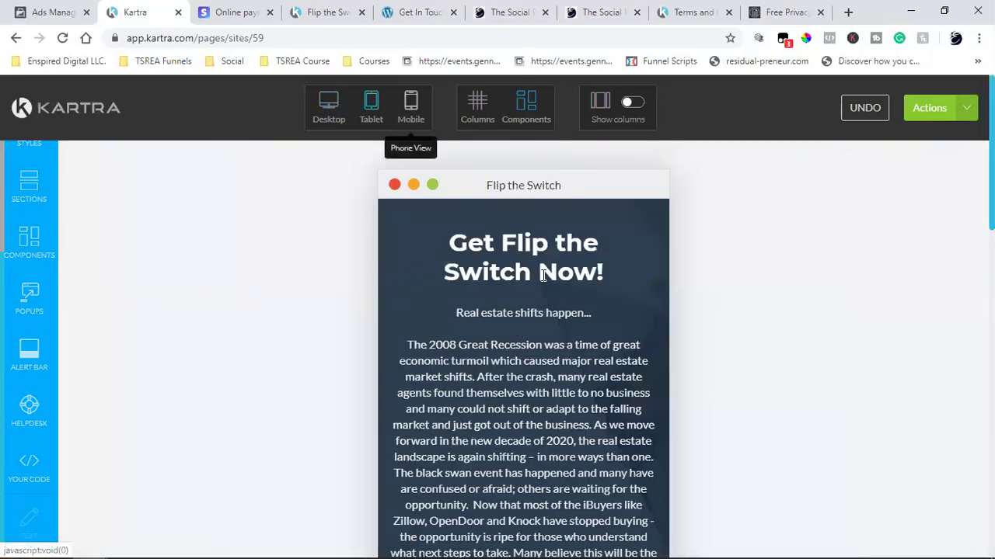
scroll(726, 288, "down", 10)
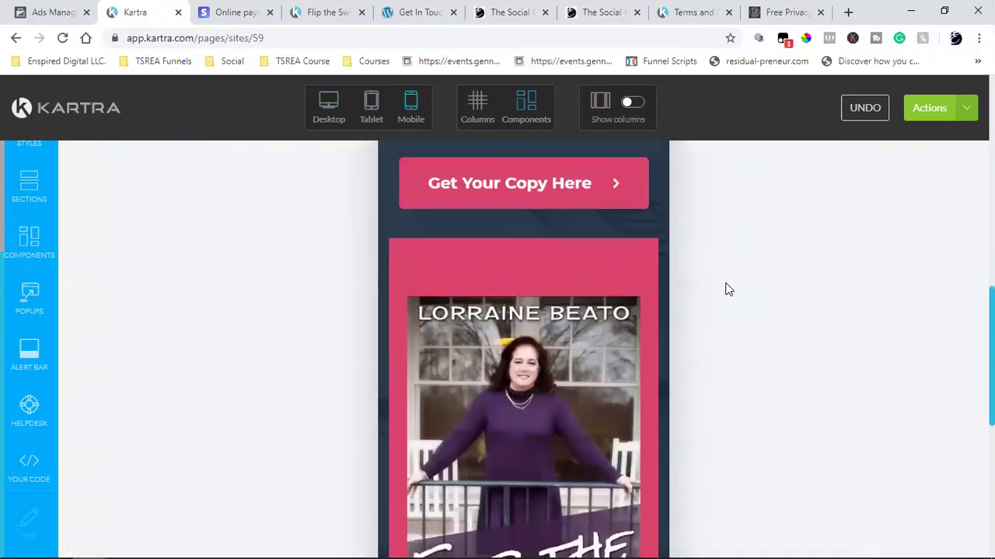
scroll(726, 289, "down", 5)
scroll(726, 288, "up", 15)
scroll(726, 288, "down", 10)
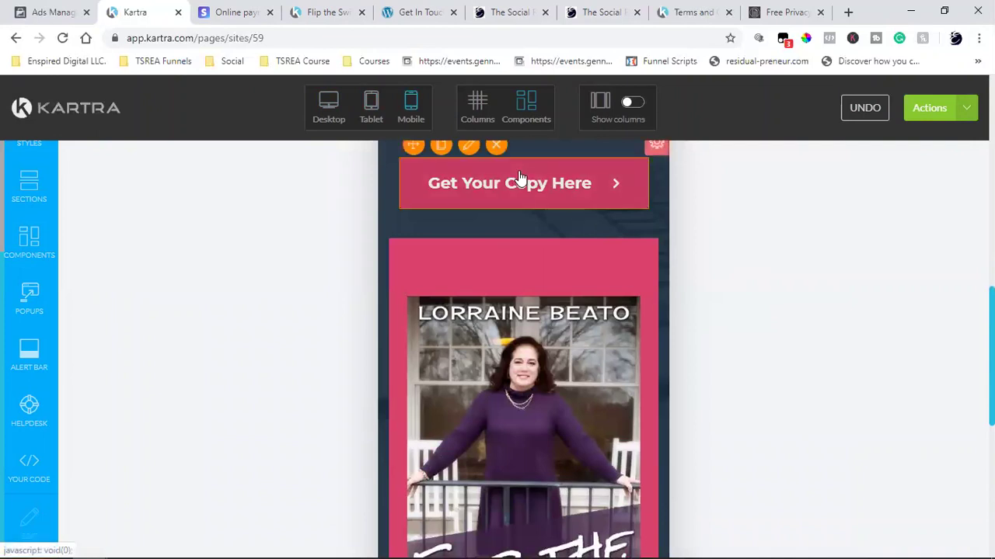
scroll(679, 271, "up", 2)
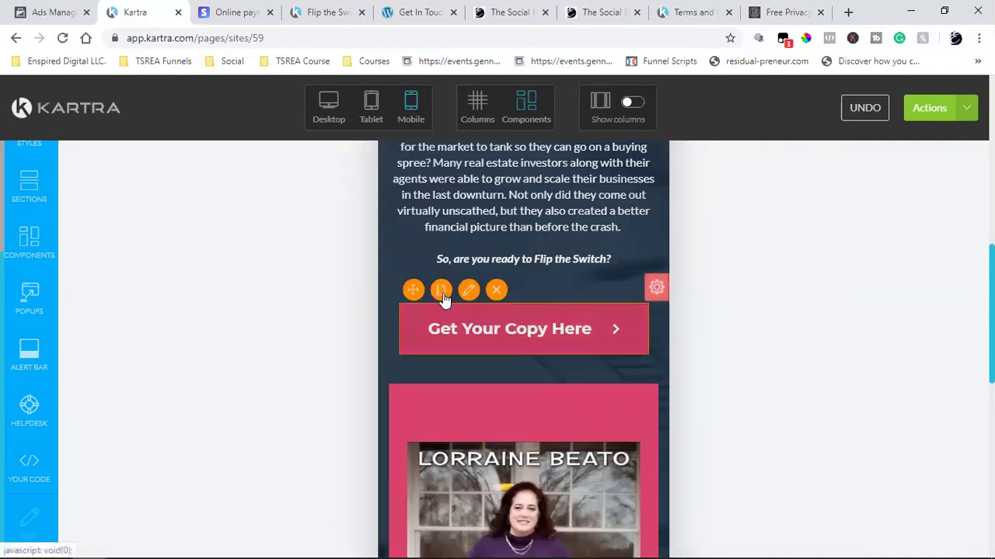
scroll(482, 218, "up", 2)
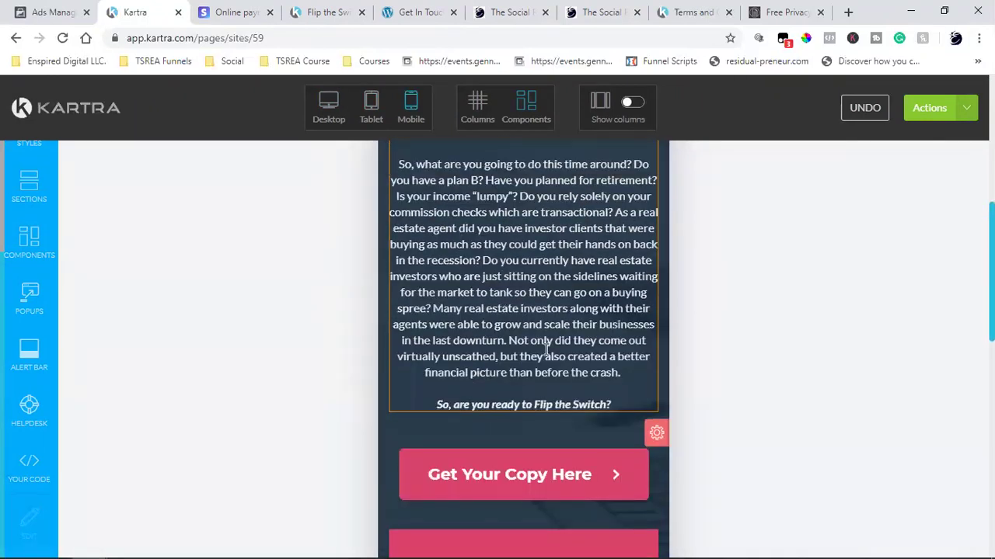
scroll(546, 349, "up", 4)
scroll(493, 379, "up", 2)
scroll(493, 379, "down", 13)
scroll(493, 380, "up", 4)
scroll(493, 380, "up", 1)
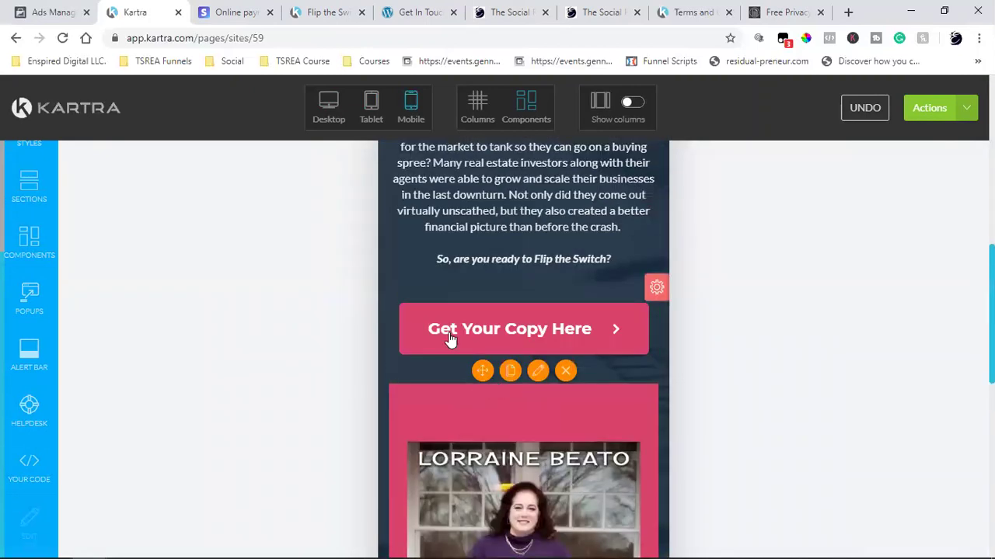
scroll(406, 271, "down", 2)
scroll(407, 265, "up", 2)
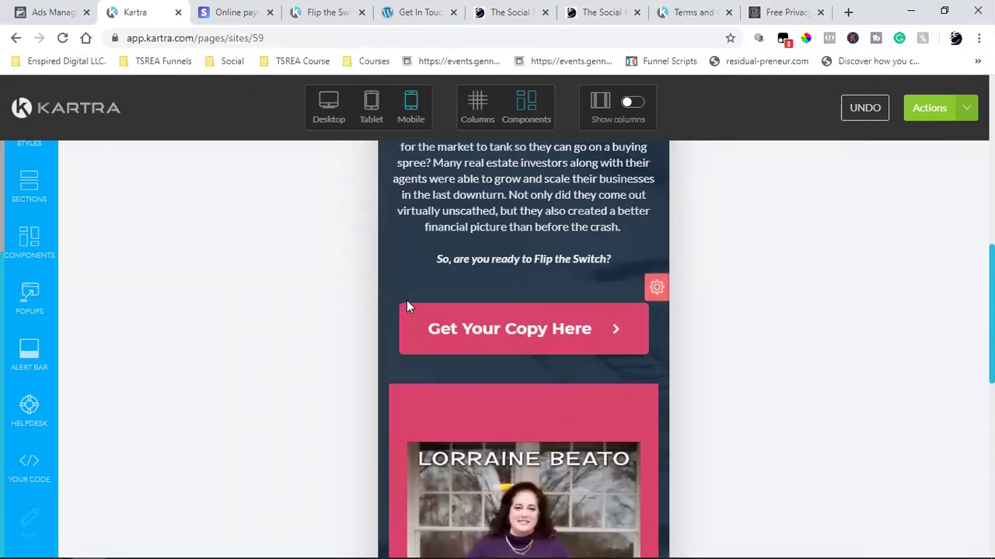
- Move the Get Your Copy Here button into the pink column below the book cover
mouse_move(413, 292)
left_click_drag(414, 291, 243, 327)
scroll(679, 411, "up", 5)
scroll(211, 546, "up", 3)
scroll(632, 395, "down", 8)
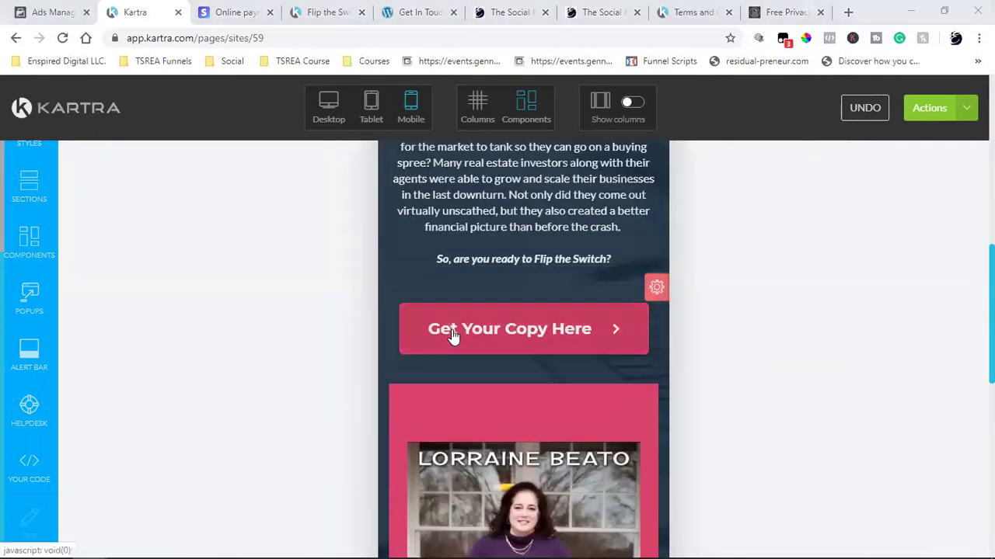
left_click(551, 334)
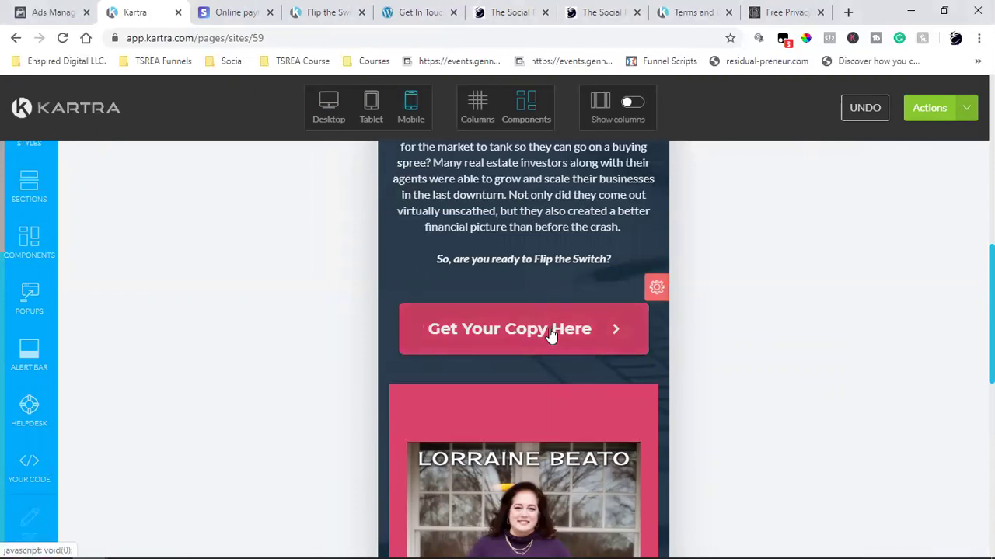
left_click_drag(410, 289, 502, 467)
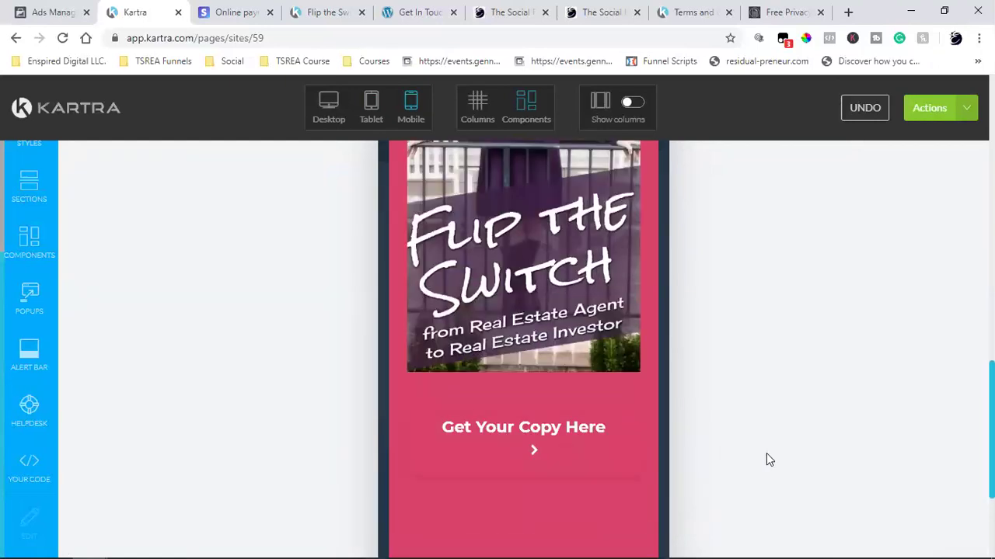
scroll(766, 454, "up", 10)
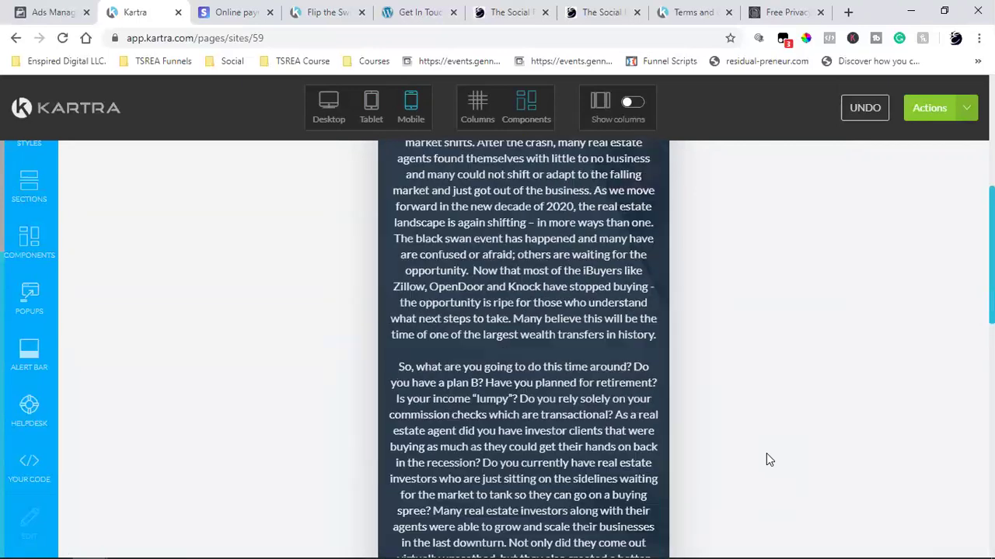
scroll(766, 453, "down", 8)
scroll(766, 453, "up", 2)
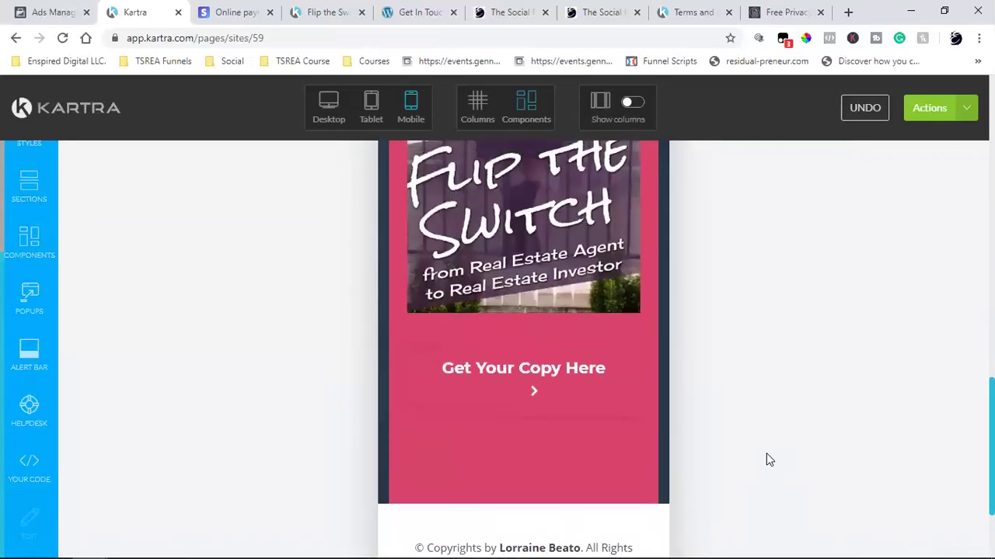
mouse_move(546, 399)
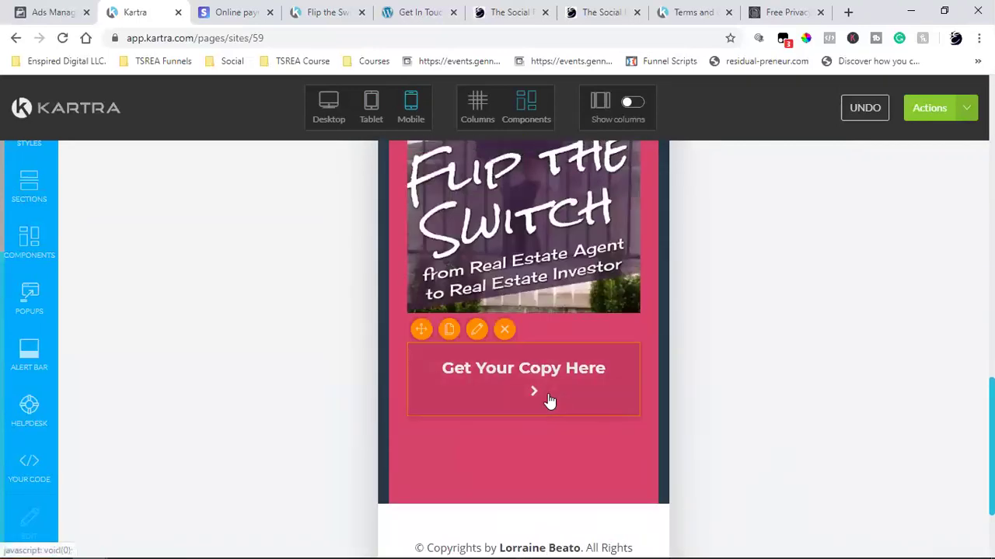
- Give the Get Your Copy Here button a large shadow and center it
left_click(471, 332)
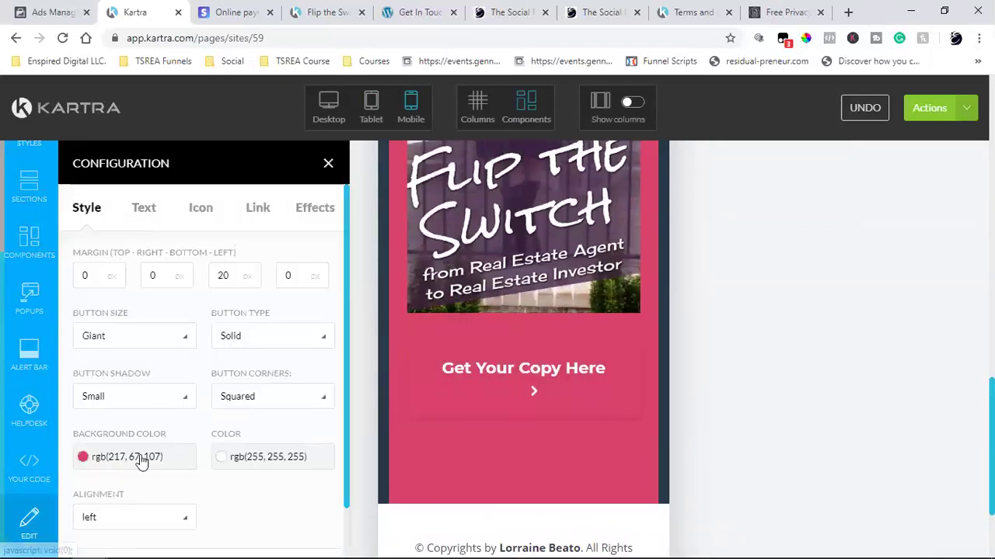
left_click(129, 398)
left_click(137, 504)
scroll(225, 466, "down", 1)
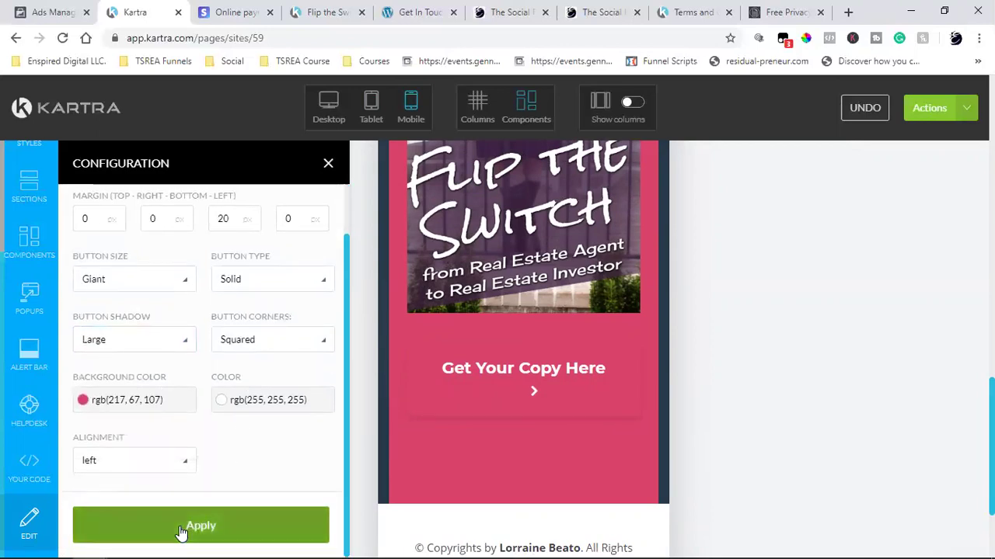
left_click(120, 462)
left_click(101, 515)
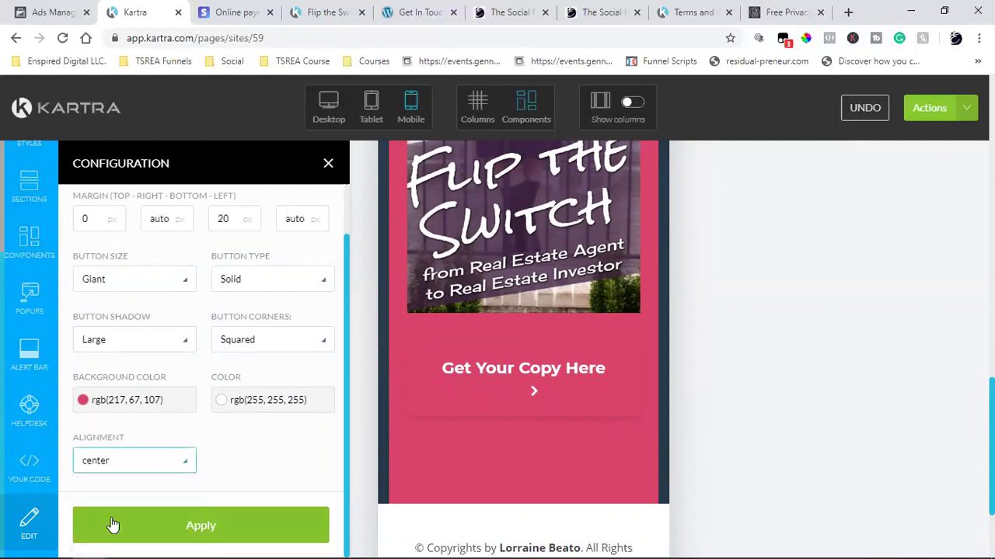
left_click(222, 525)
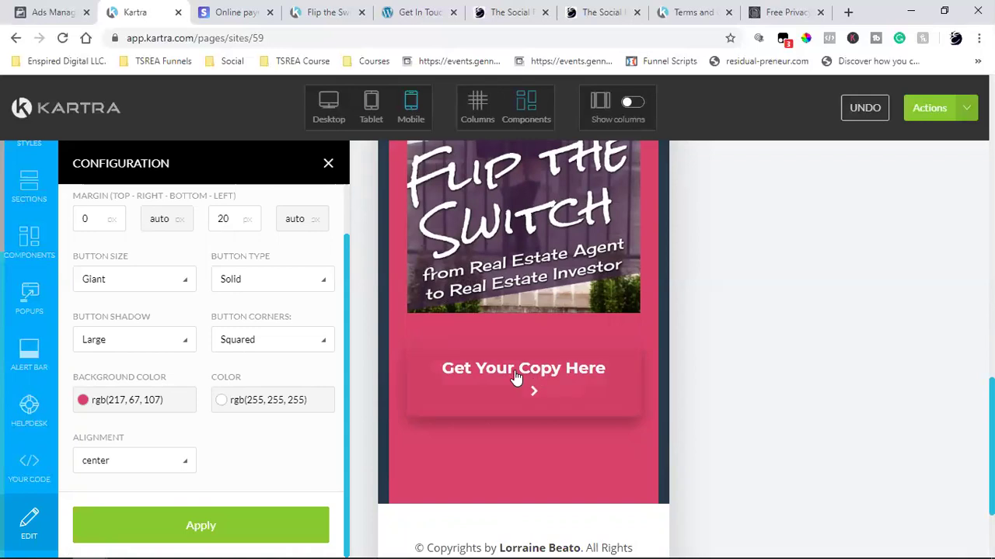
- Set the button background to the dark purple sampled from the cover photo
scroll(703, 369, "up", 2)
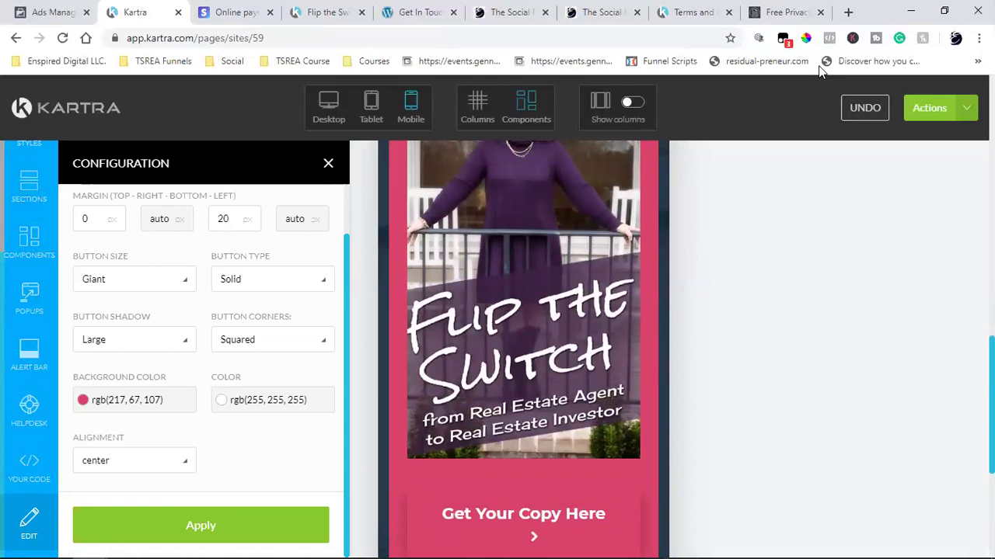
left_click(807, 38)
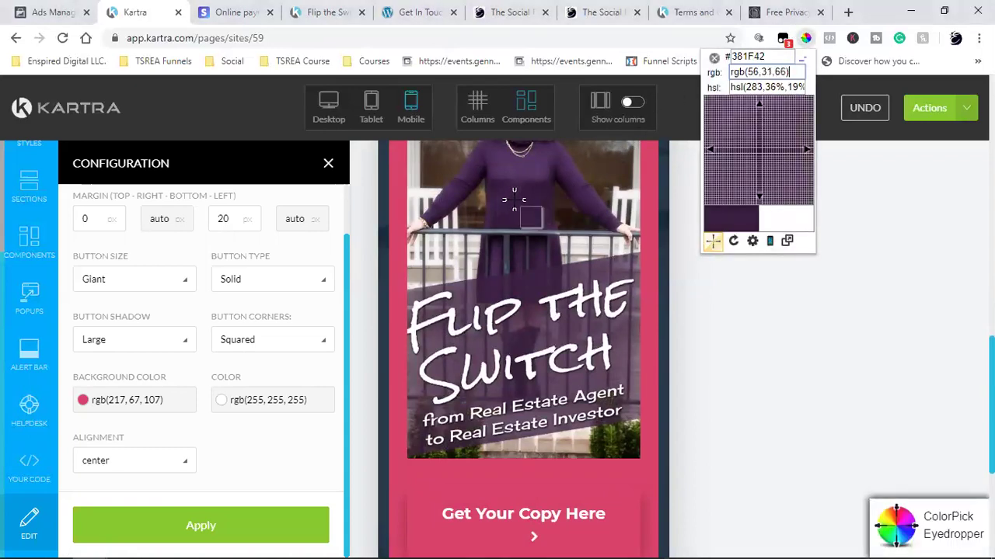
left_click(563, 233)
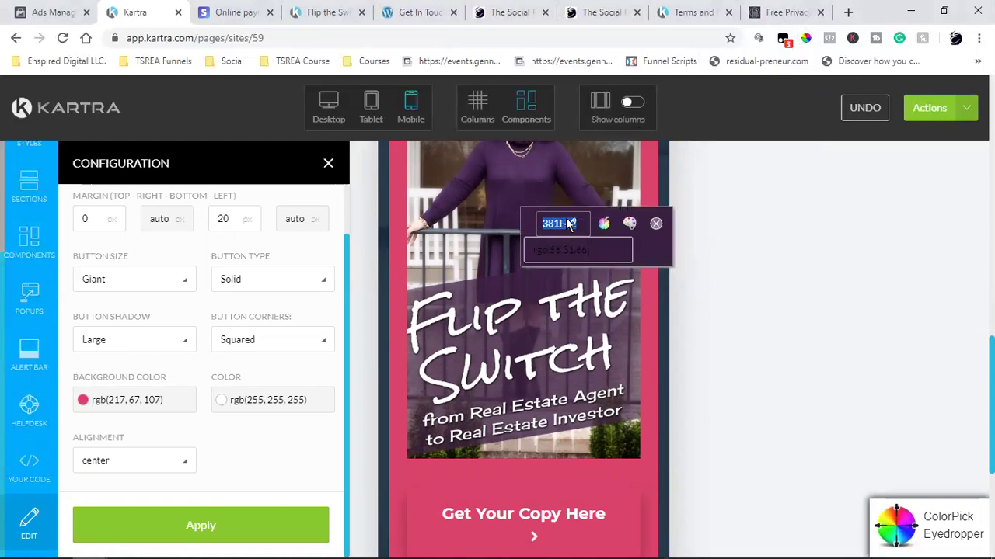
right_click(568, 224)
left_click(575, 228)
left_click(655, 225)
left_click(113, 405)
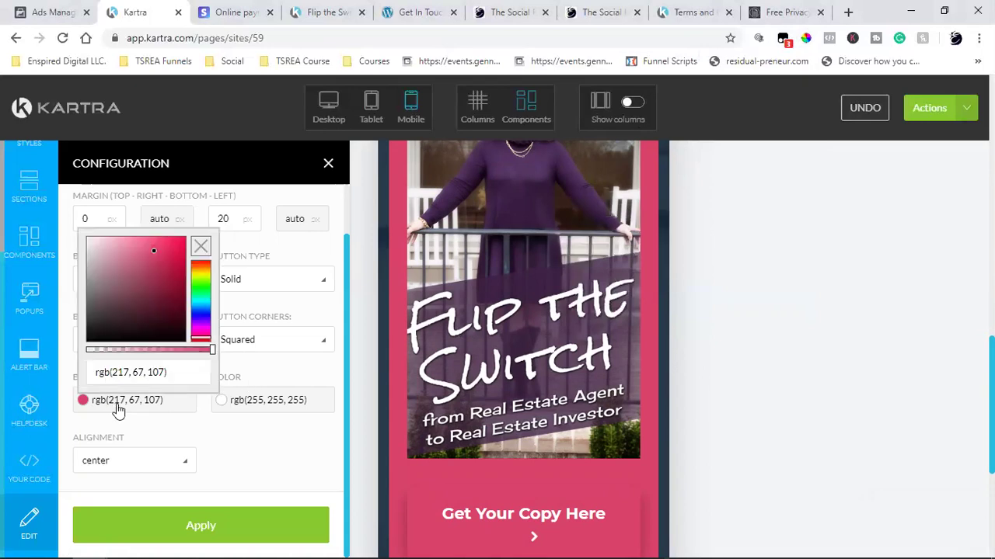
triple_click(128, 372)
key("ctrl+v")
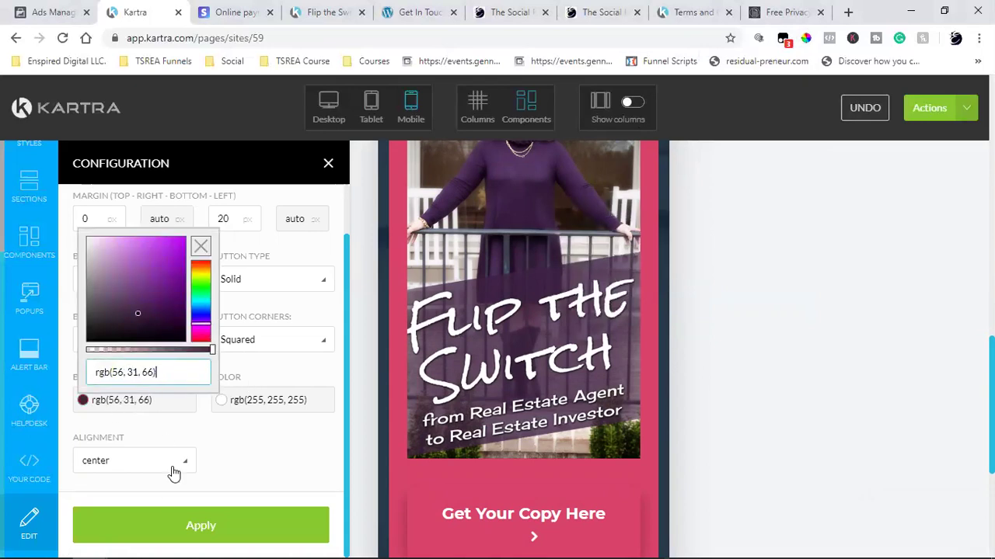
left_click(146, 529)
- Remove the button's arrow icon and close its configuration panel
scroll(851, 376, "down", 2)
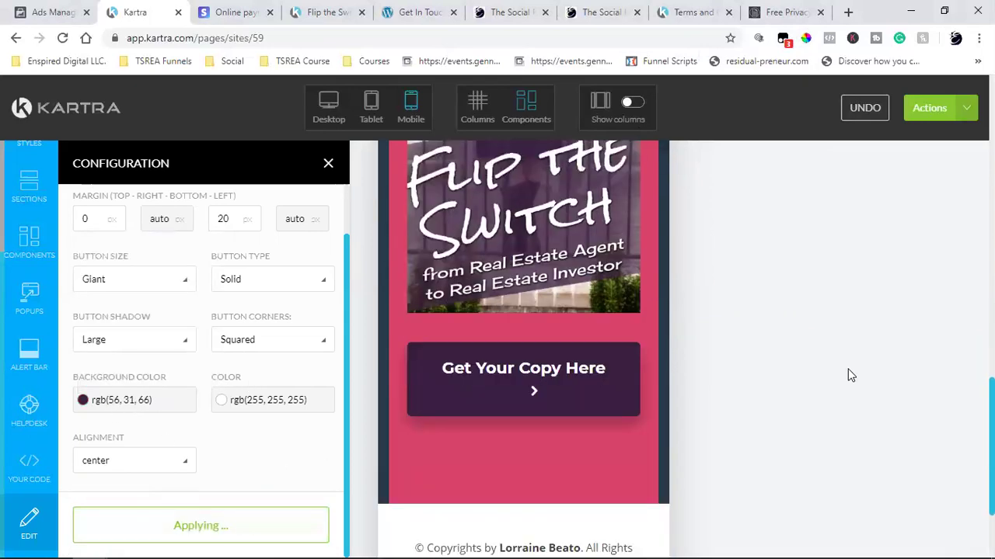
scroll(222, 352, "up", 1)
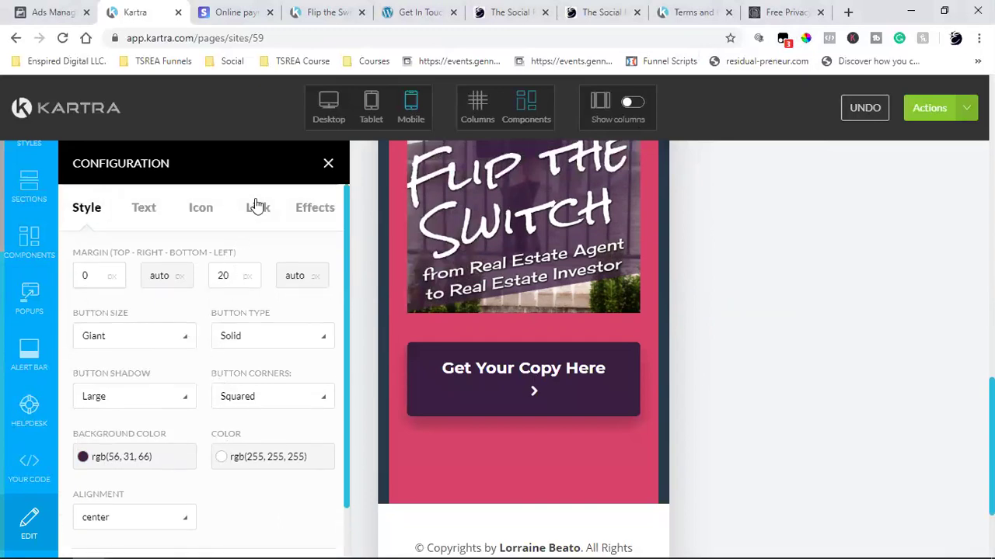
left_click(209, 212)
left_click(321, 253)
left_click(169, 324)
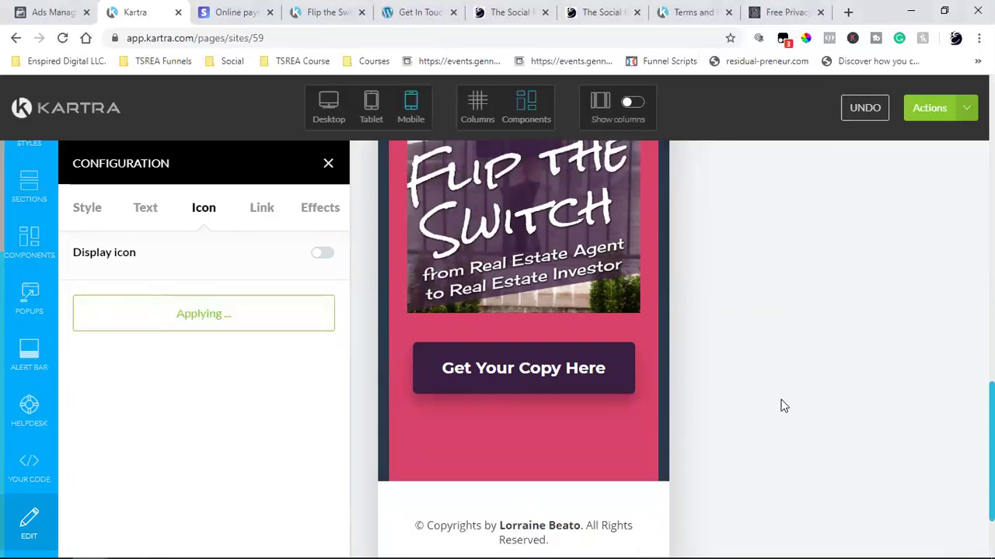
scroll(783, 406, "up", 2)
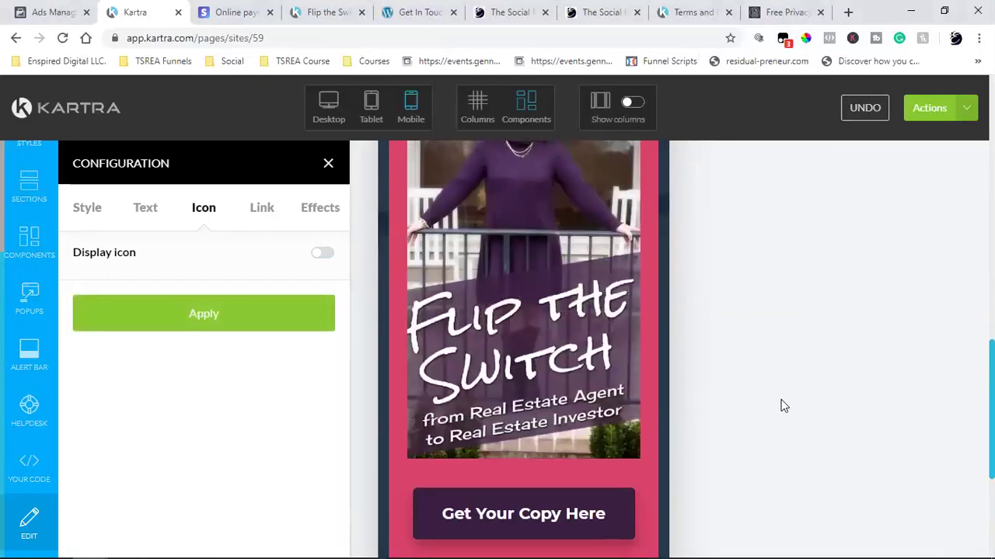
left_click(329, 166)
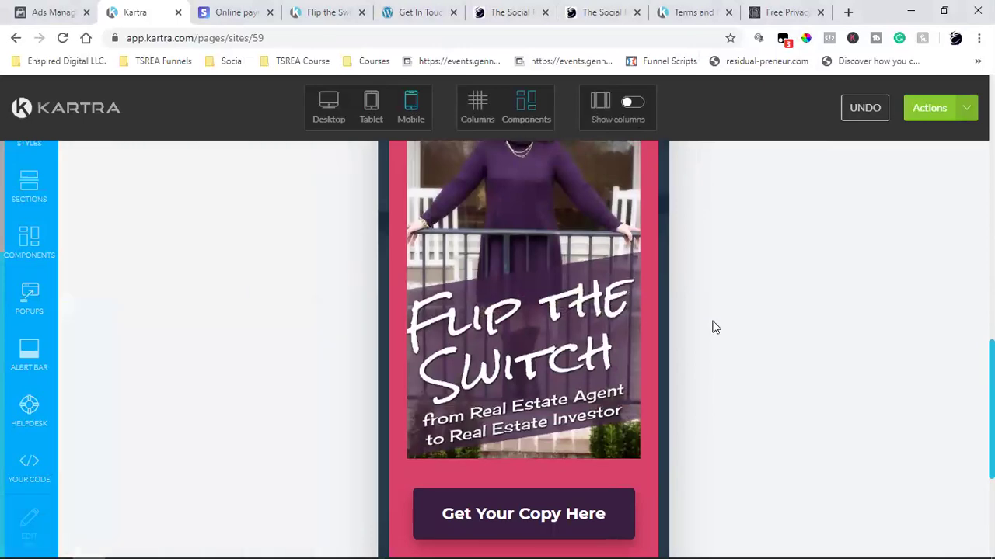
scroll(713, 326, "down", 2)
scroll(713, 326, "up", 12)
scroll(713, 326, "up", 4)
scroll(713, 326, "down", 13)
scroll(713, 327, "up", 9)
scroll(713, 327, "down", 9)
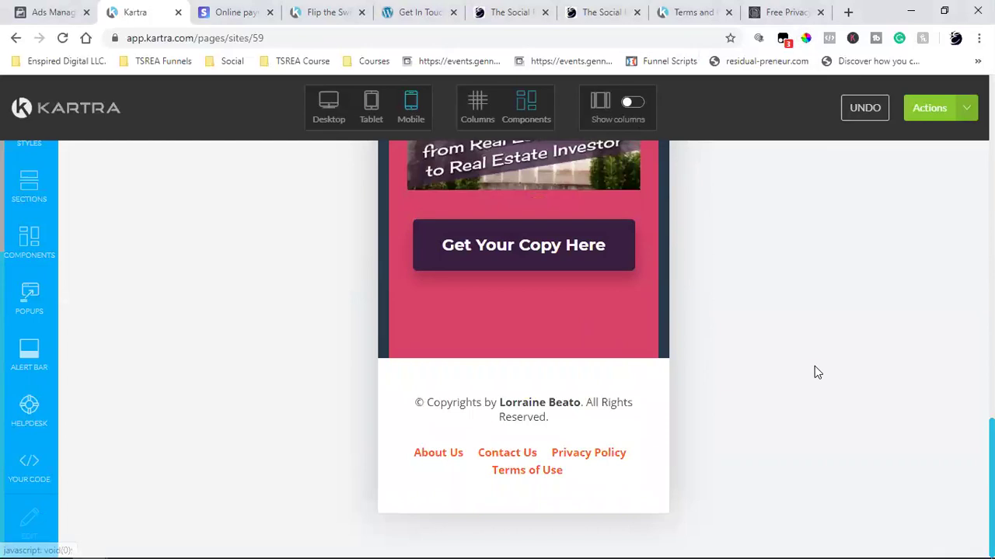
scroll(815, 372, "up", 4)
scroll(814, 373, "up", 13)
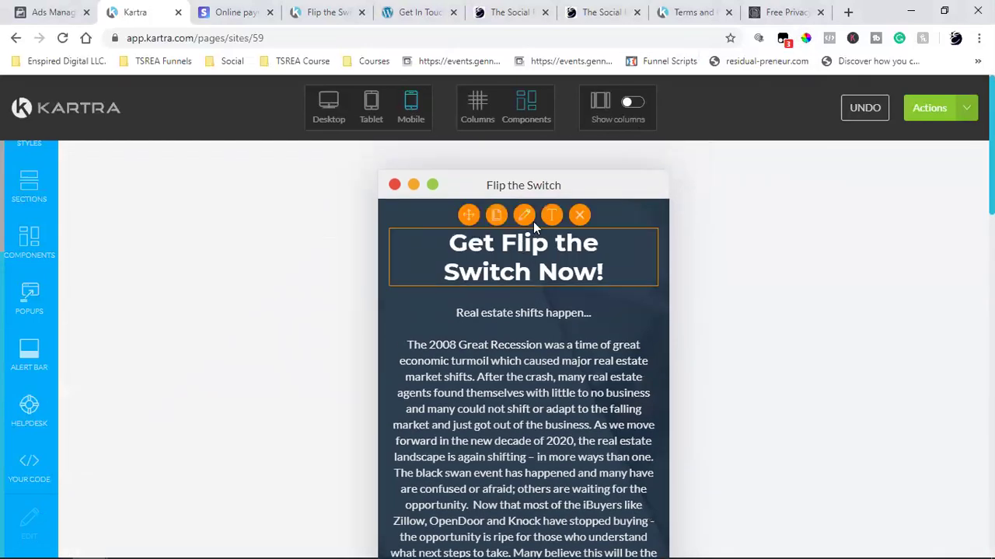
- Set the 'Get Flip the Switch Now!' heading font size to 3.0rem
left_click(451, 243)
left_click_drag(449, 242, 624, 278)
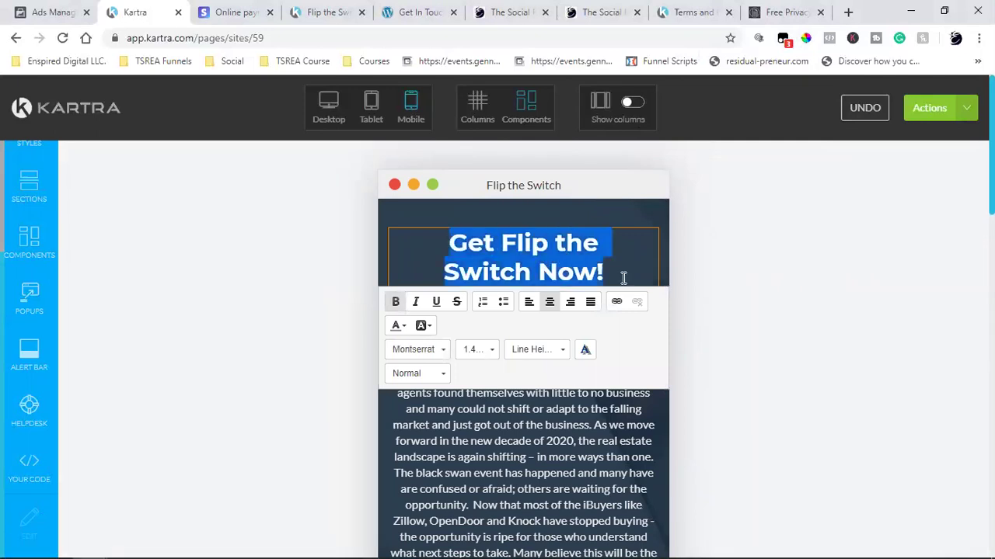
left_click(480, 349)
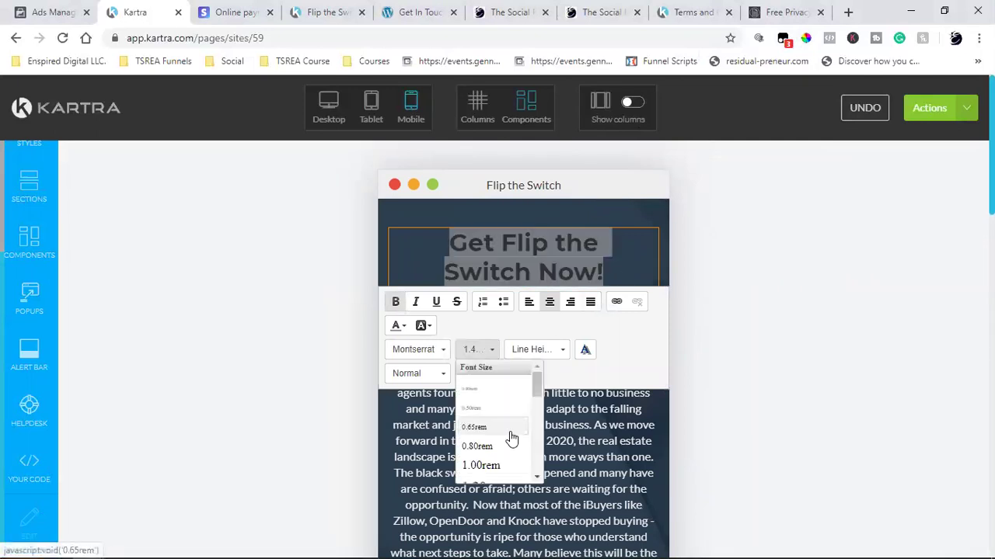
left_click(505, 431)
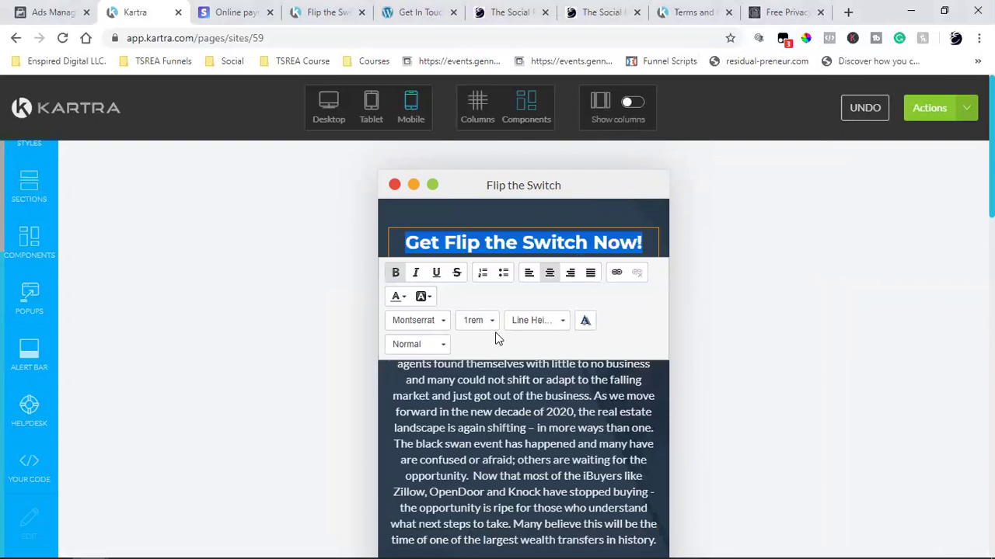
left_click(472, 320)
scroll(471, 365, "down", 5)
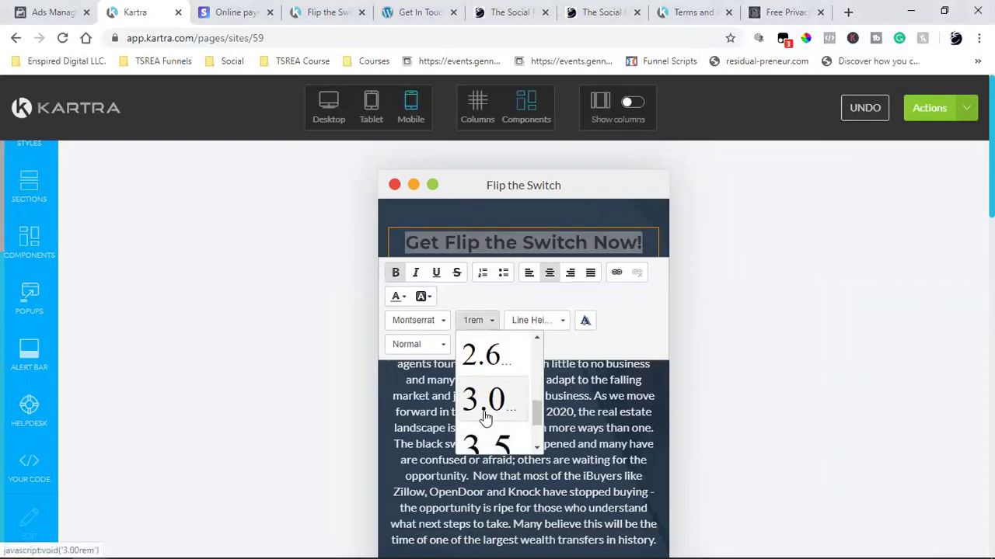
left_click(474, 356)
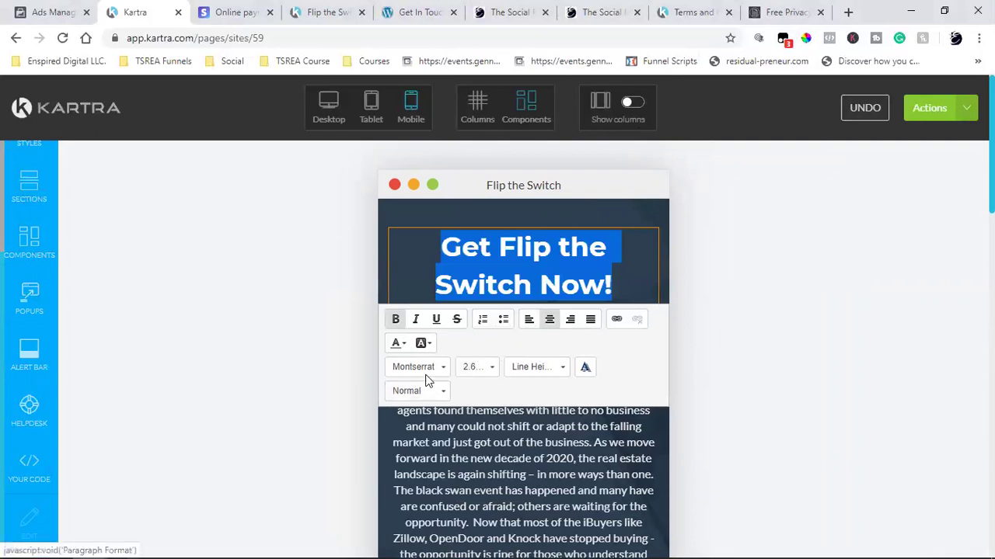
left_click(488, 370)
scroll(509, 435, "down", 2)
scroll(501, 454, "down", 2)
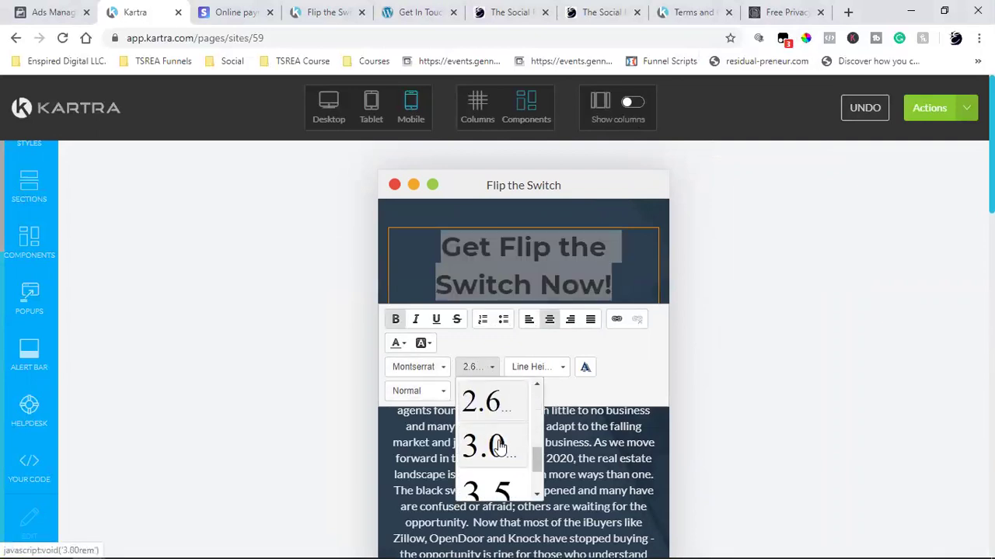
left_click(498, 445)
left_click(766, 303)
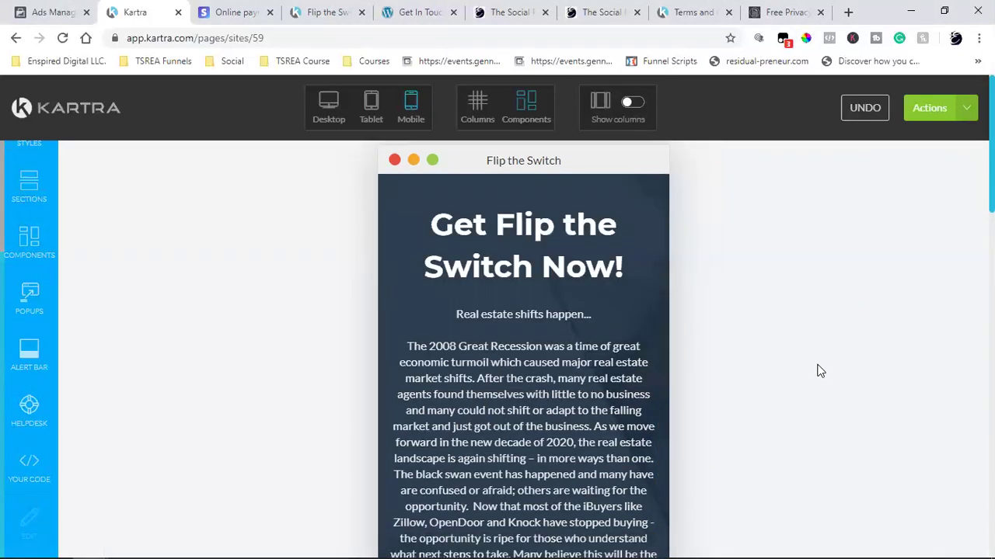
- Switch the editor to the desktop preview of the page
scroll(819, 371, "down", 10)
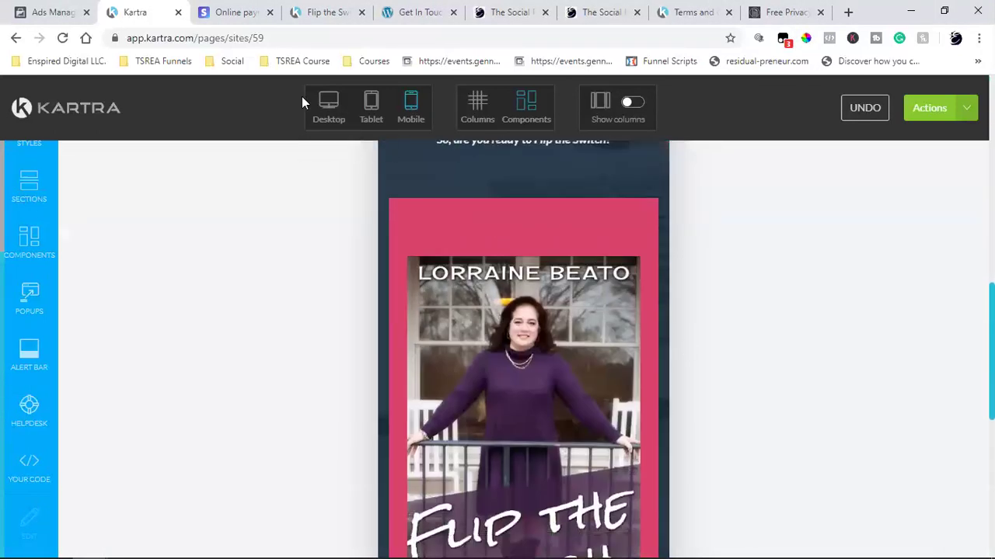
left_click(328, 105)
scroll(715, 287, "up", 4)
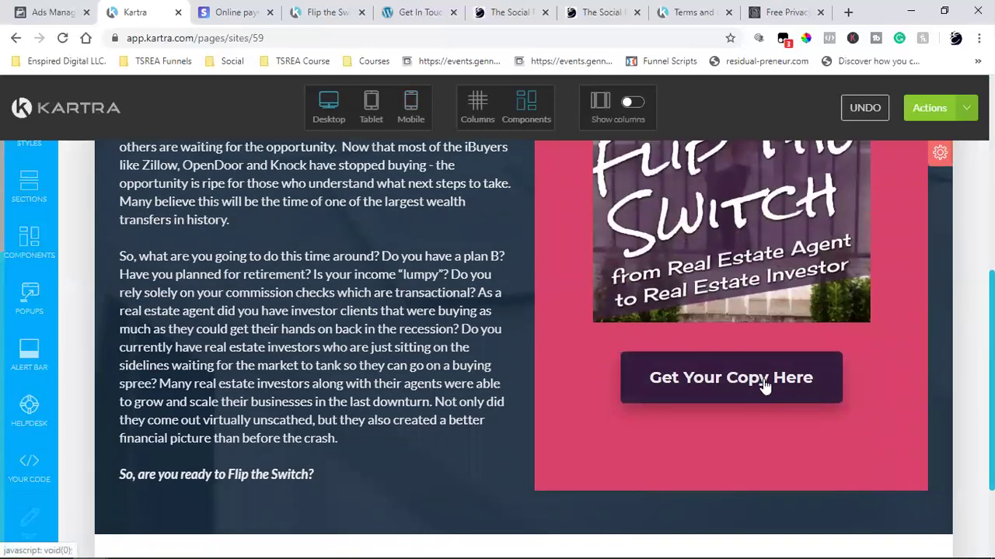
scroll(594, 344, "down", 2)
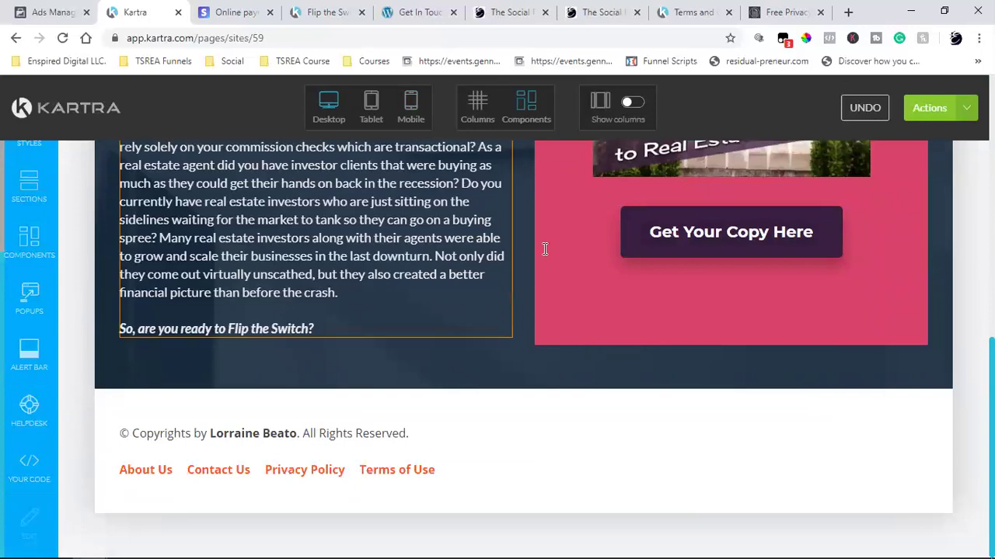
mouse_move(673, 233)
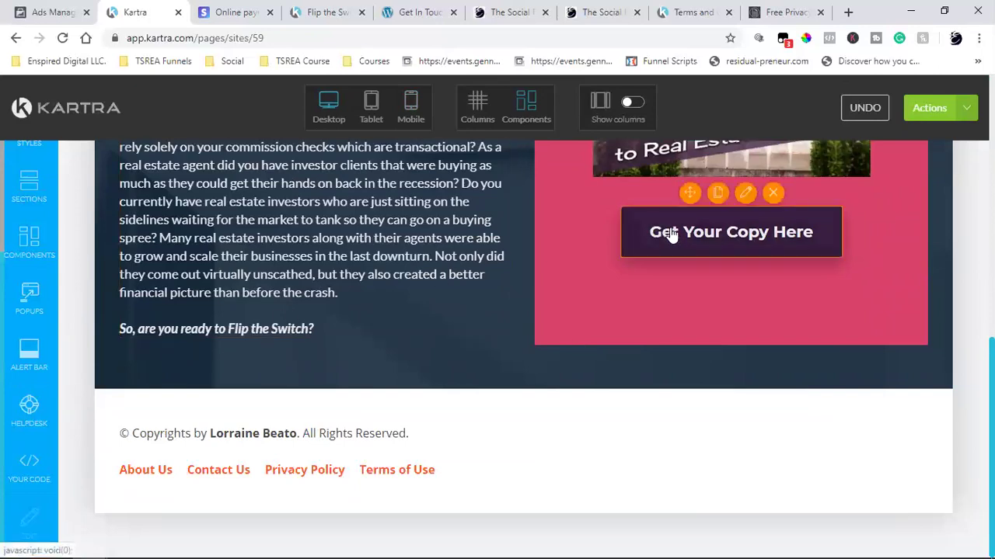
left_click(719, 195)
left_click_drag(688, 259, 162, 378)
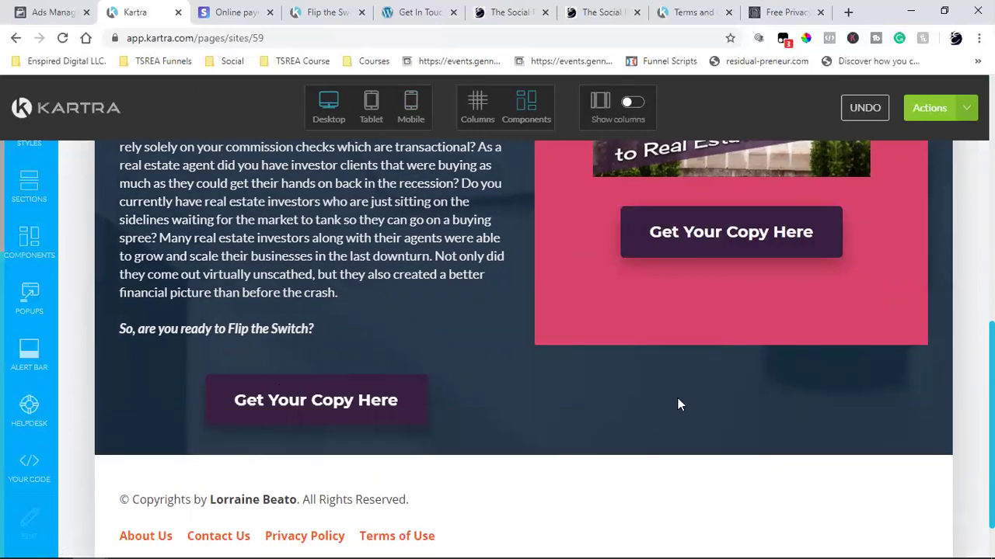
scroll(600, 324, "up", 4)
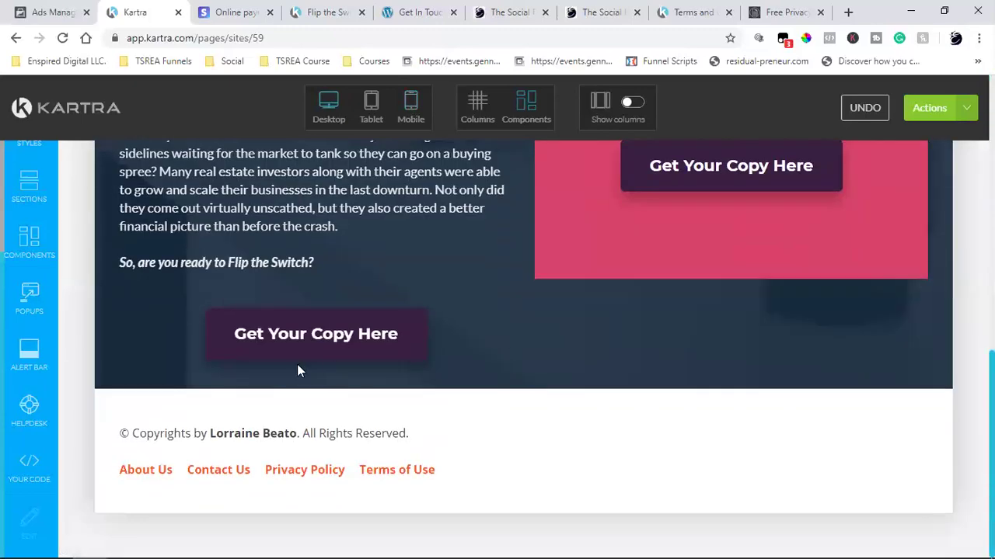
left_click(294, 341)
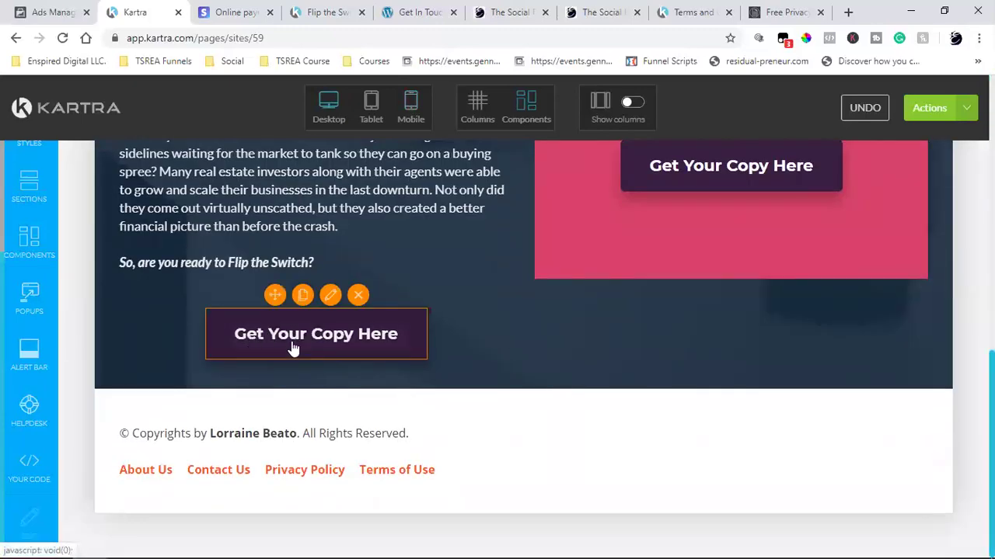
scroll(325, 360, "up", 2)
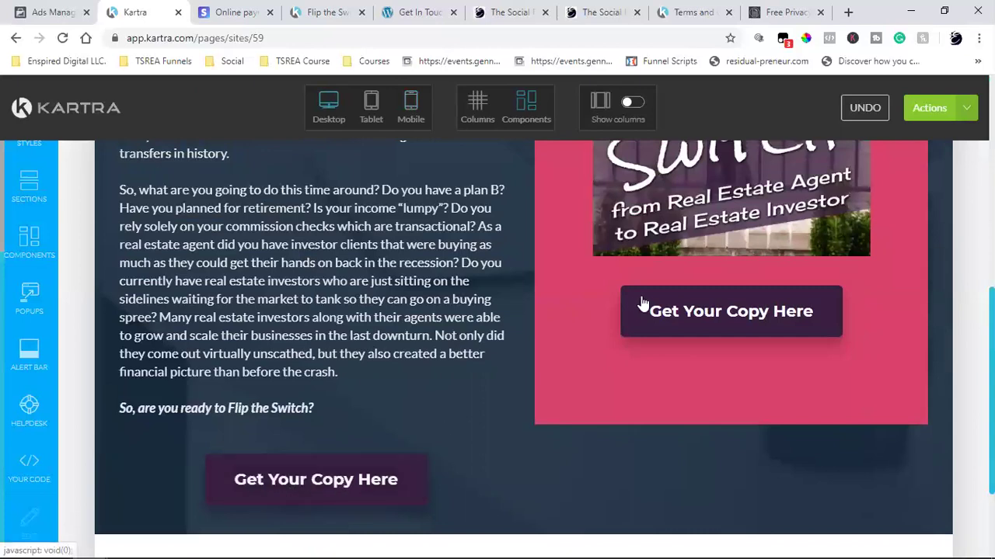
mouse_move(742, 322)
mouse_move(391, 470)
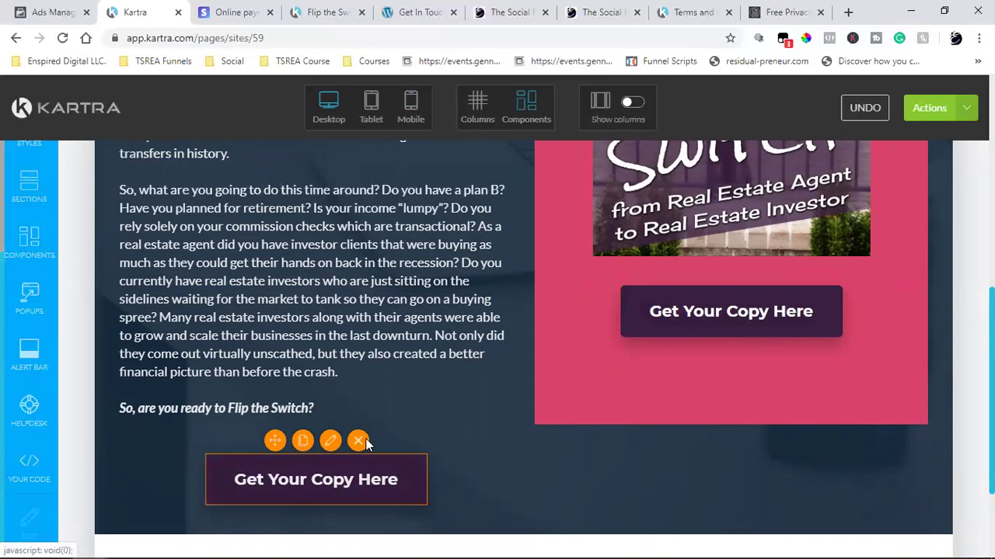
left_click(359, 441)
scroll(730, 373, "up", 3)
scroll(748, 418, "down", 3)
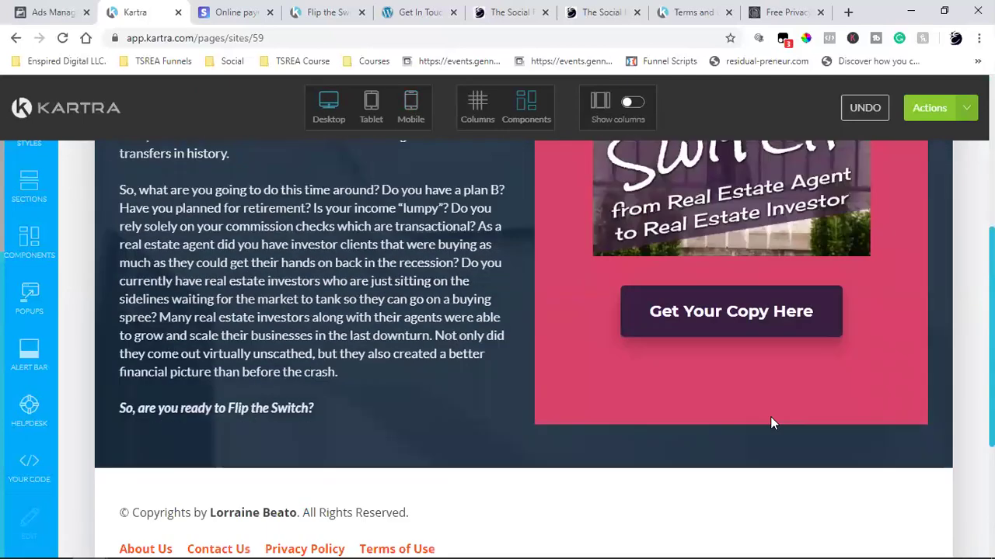
left_click(745, 272)
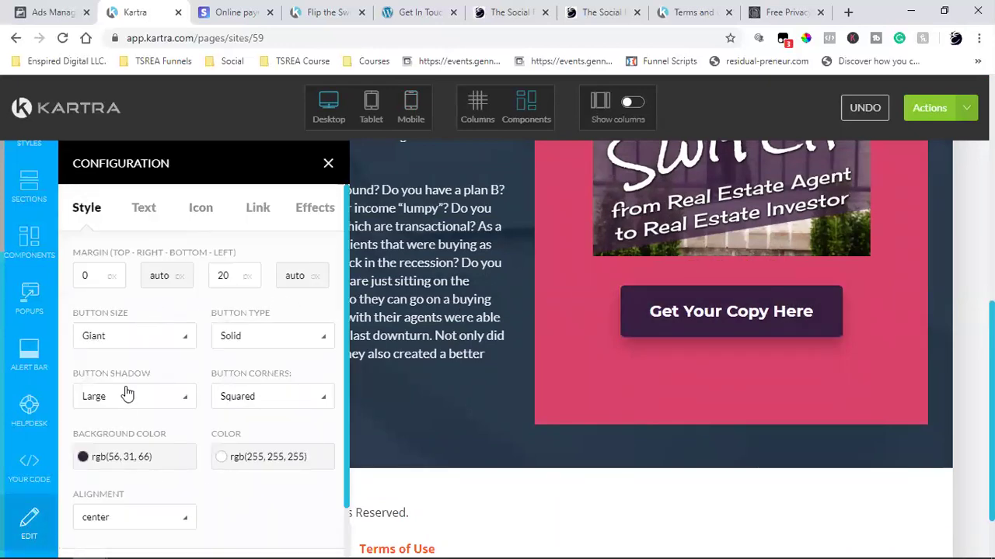
left_click(129, 344)
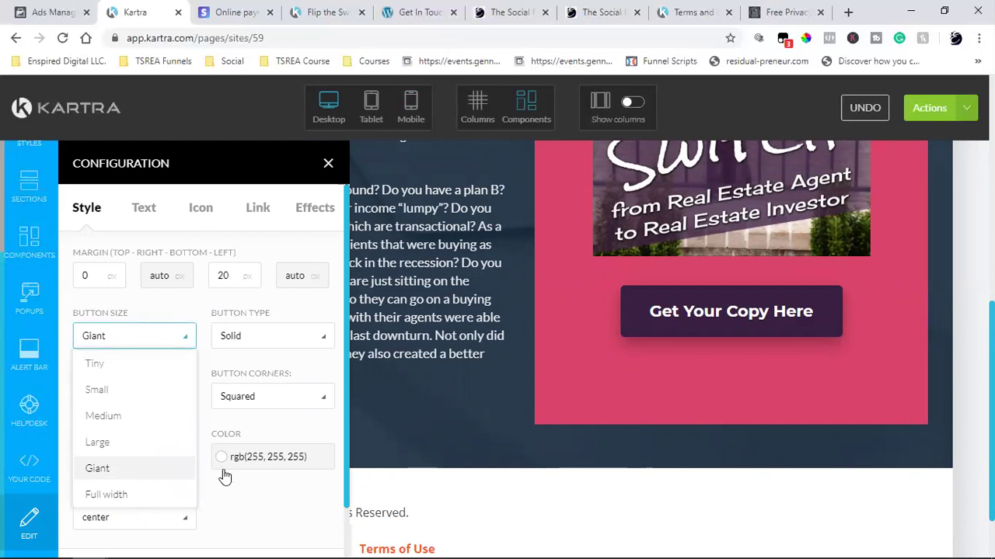
left_click(290, 425)
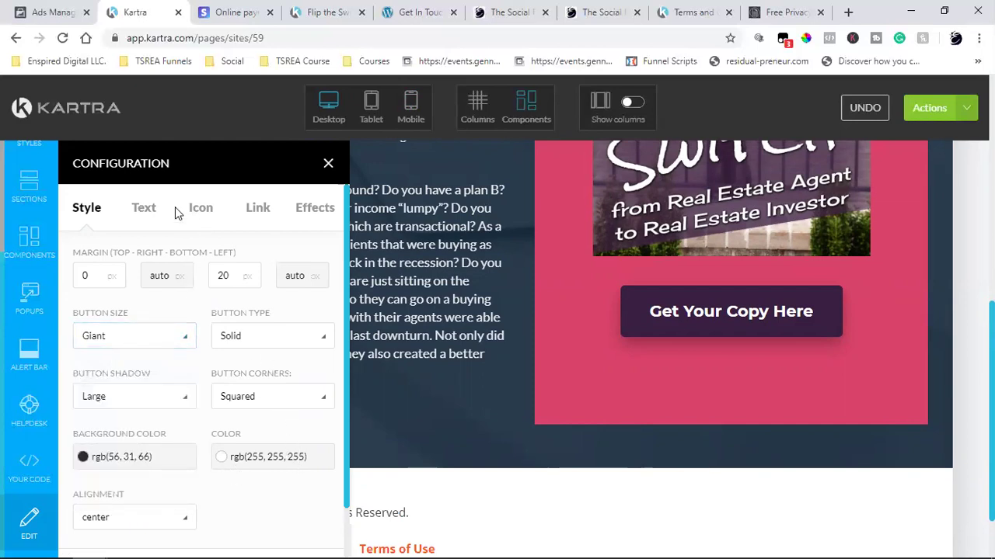
left_click(149, 210)
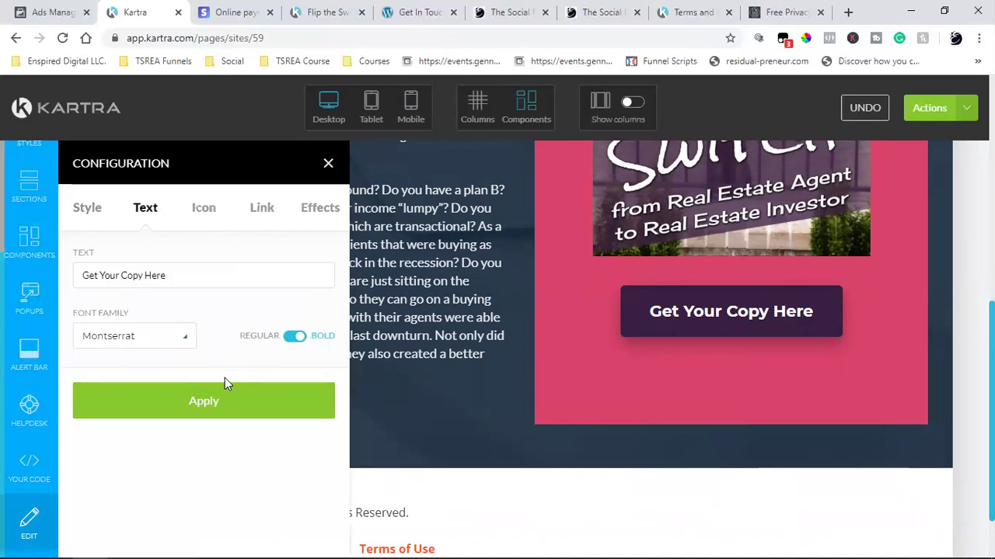
left_click(173, 401)
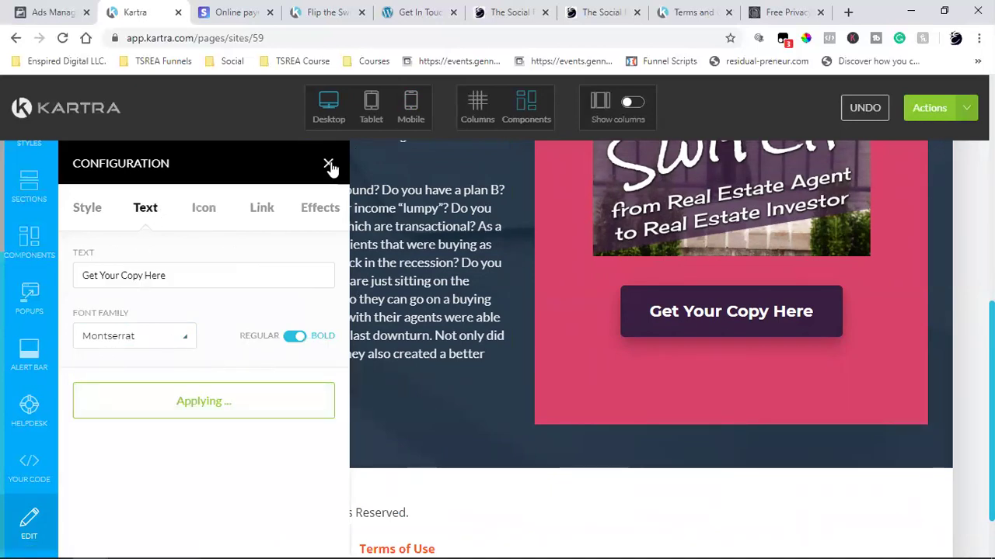
left_click(328, 165)
scroll(446, 323, "down", 1)
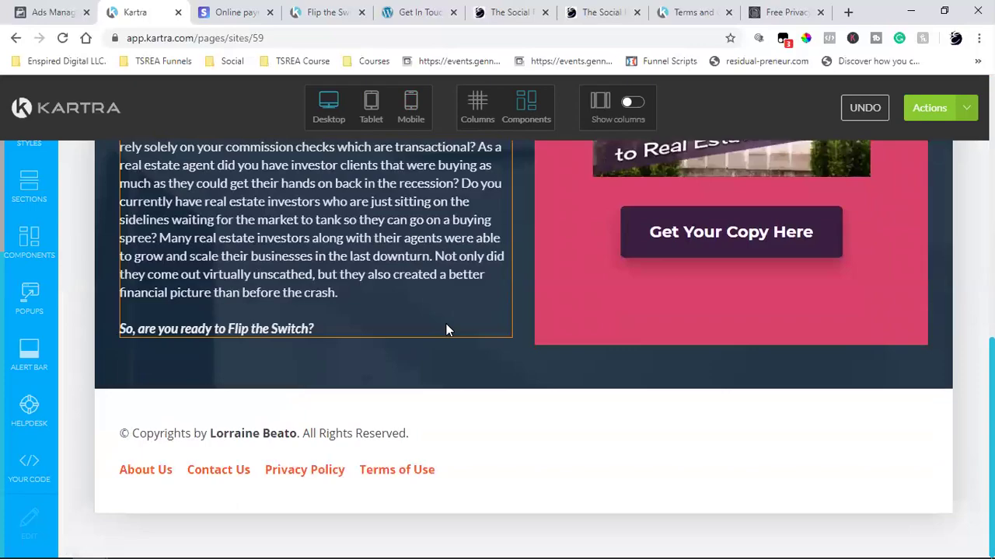
- Choose Save progress from the Actions menu for the Flip the Switch page
scroll(446, 330, "up", 6)
scroll(447, 327, "down", 5)
scroll(447, 325, "up", 3)
scroll(447, 323, "up", 2)
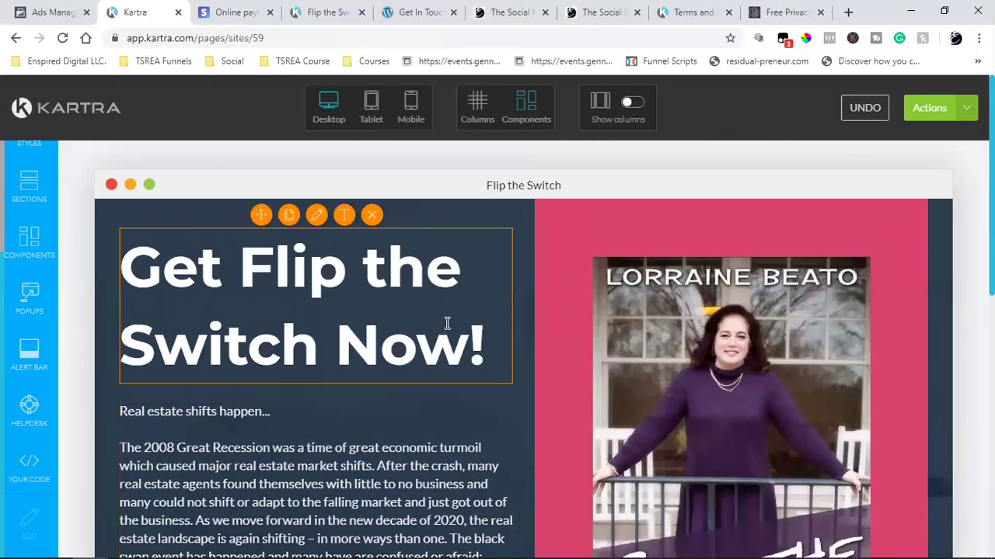
scroll(447, 323, "down", 10)
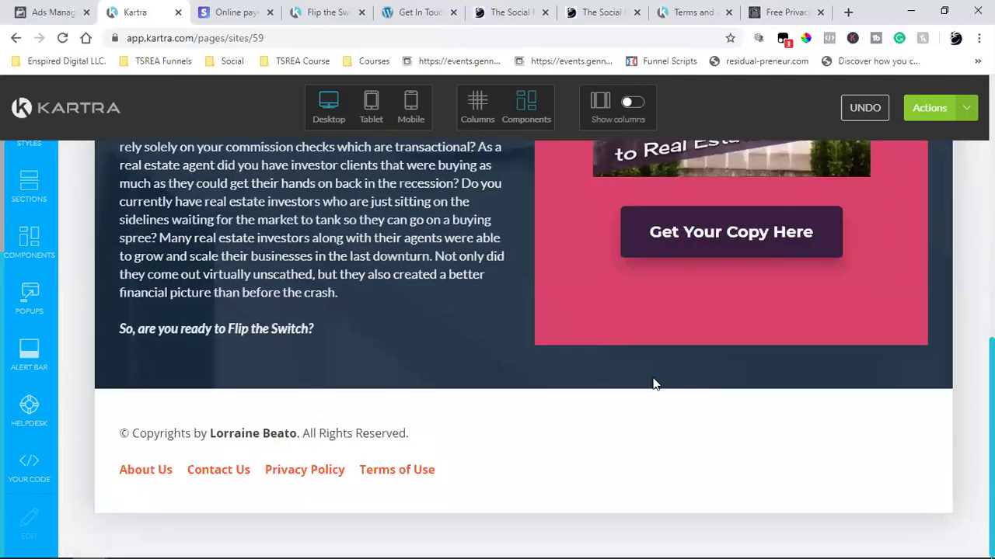
scroll(653, 384, "up", 4)
scroll(653, 378, "down", 4)
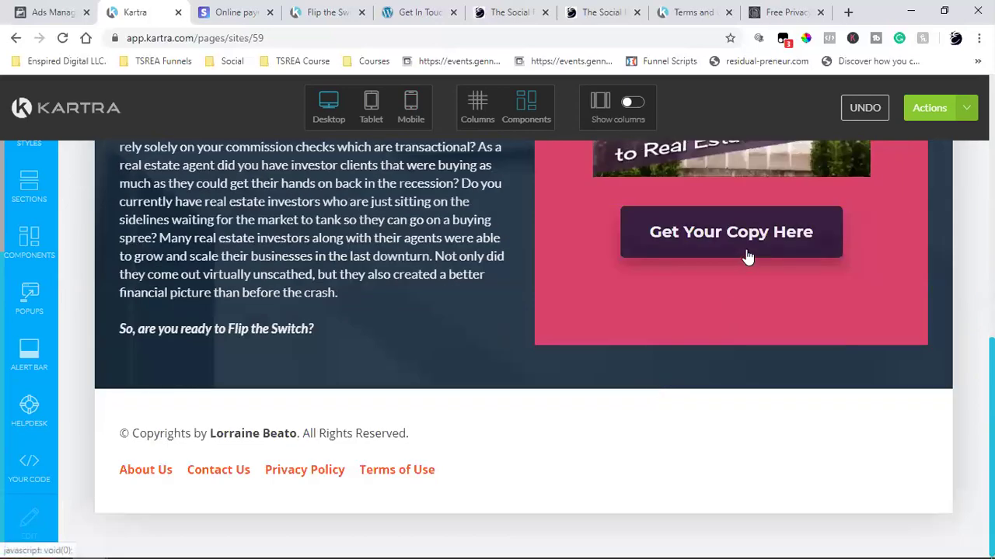
scroll(746, 257, "up", 6)
scroll(734, 373, "down", 2)
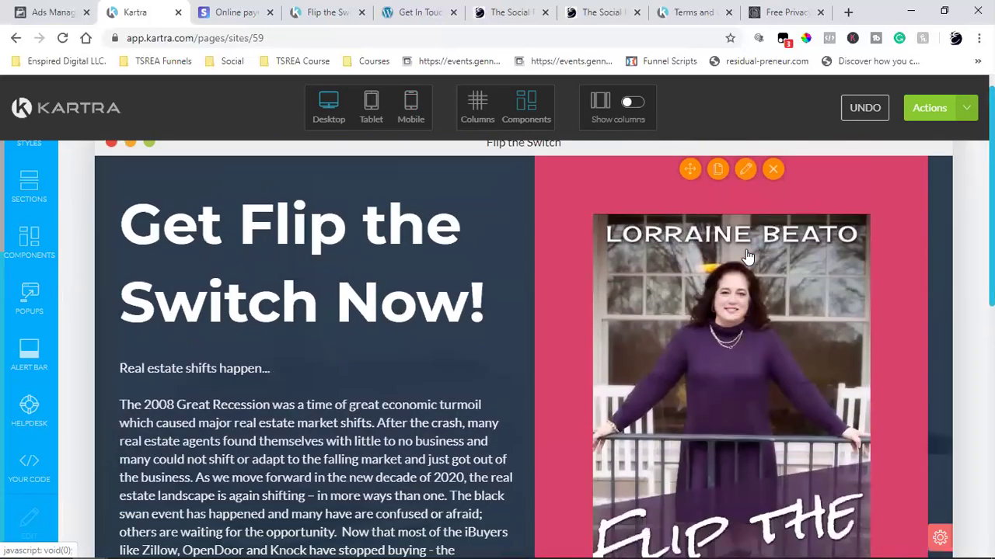
scroll(733, 378, "down", 4)
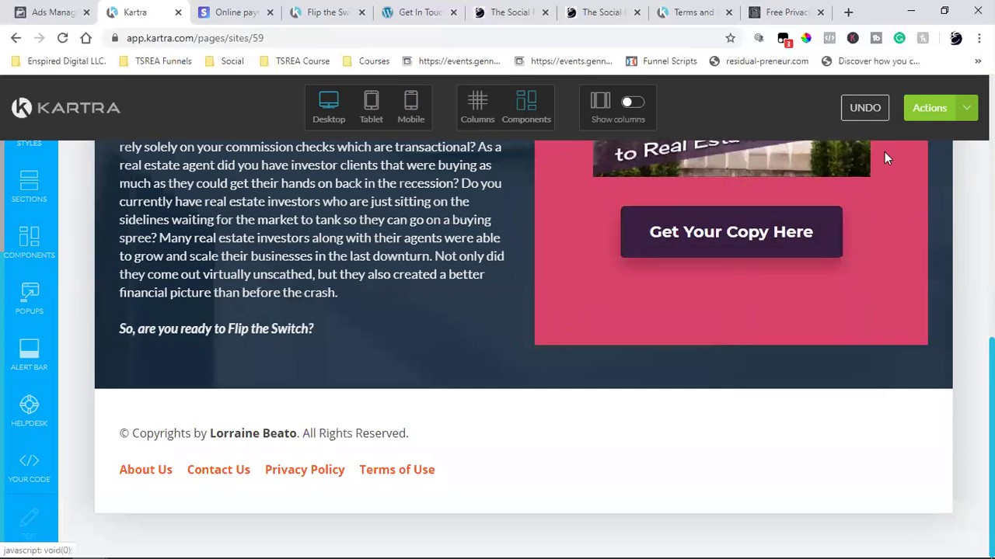
left_click(960, 117)
left_click(897, 170)
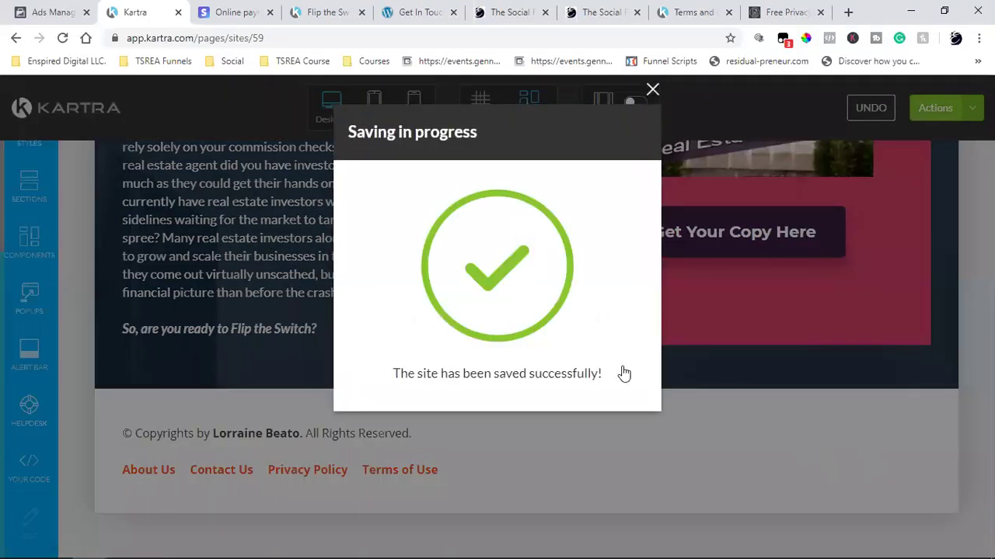
scroll(629, 391, "up", 2)
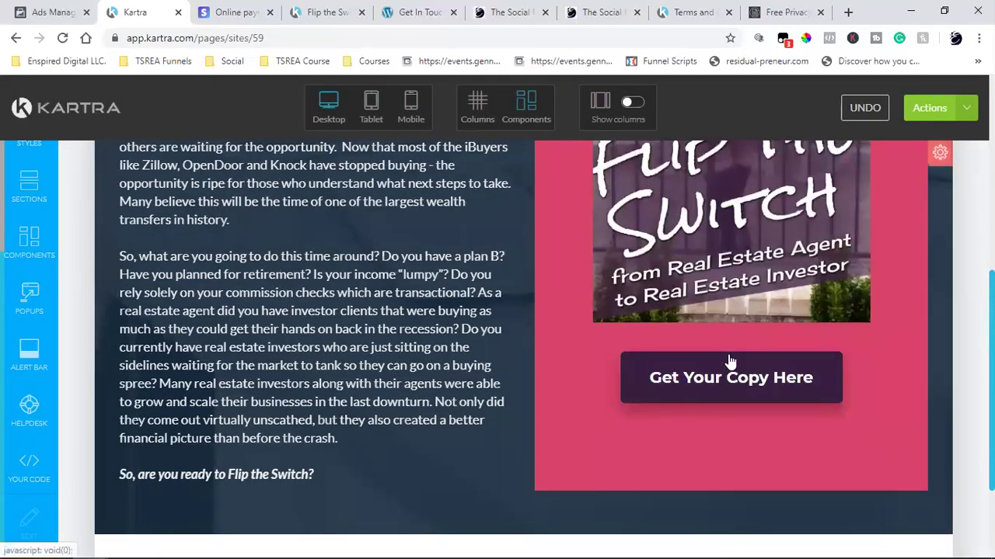
mouse_move(687, 381)
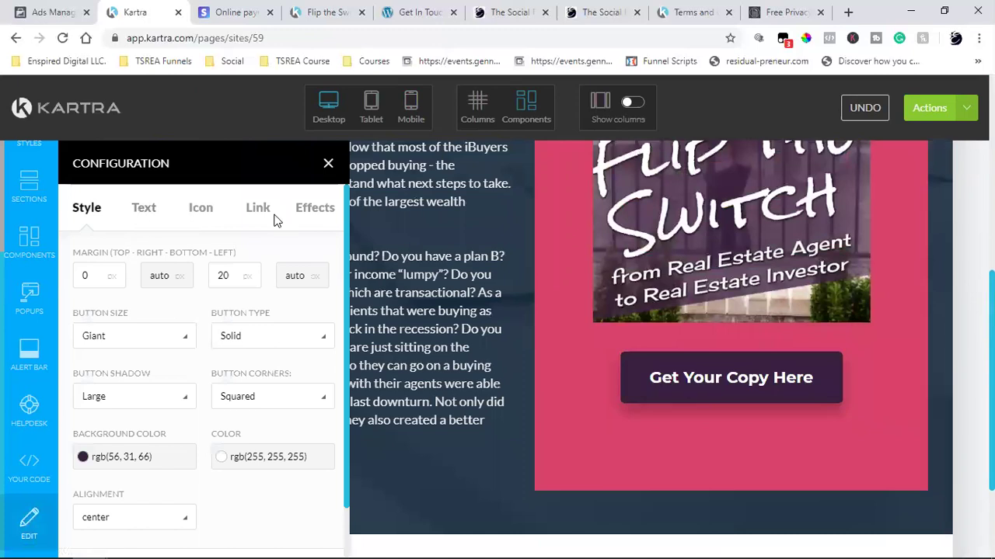
left_click(258, 212)
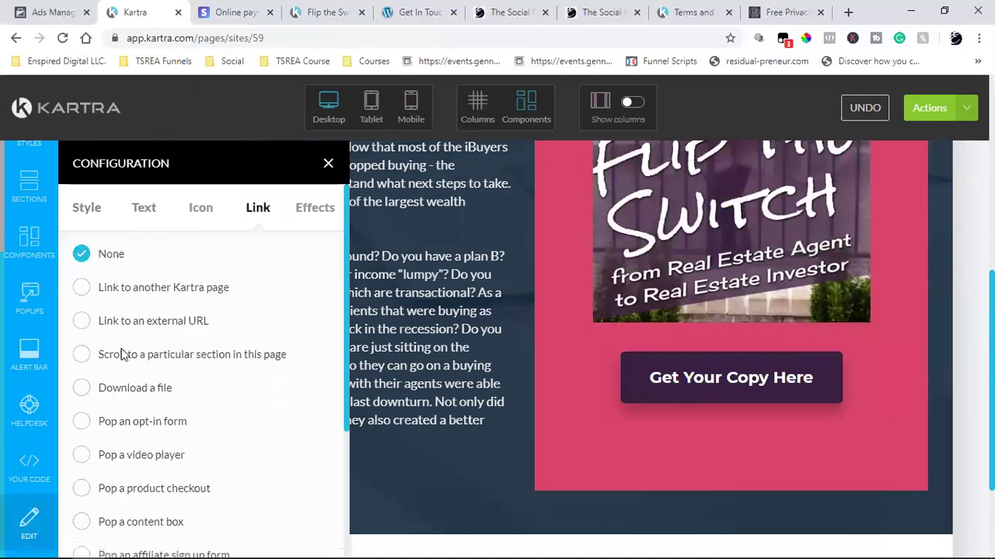
left_click(86, 493)
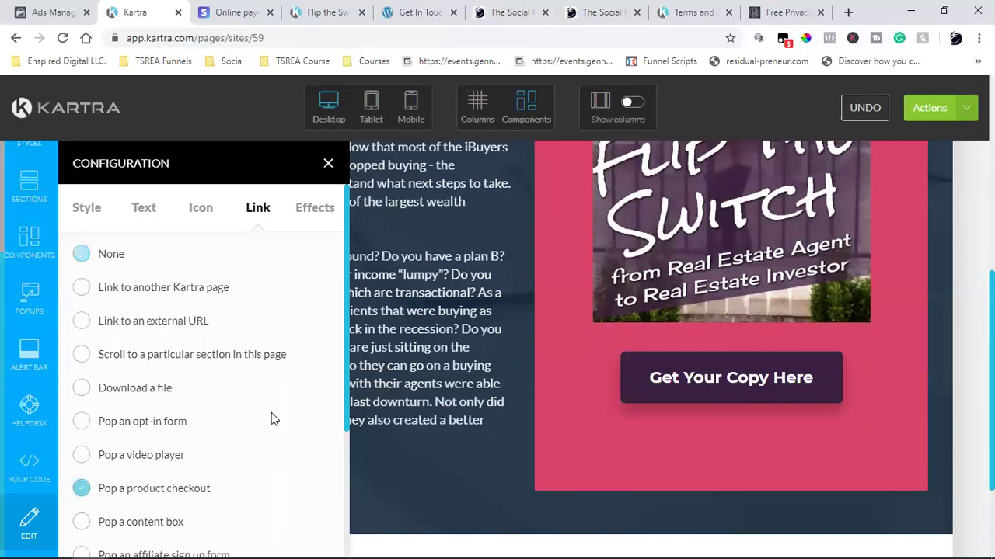
scroll(272, 418, "down", 2)
scroll(267, 396, "down", 2)
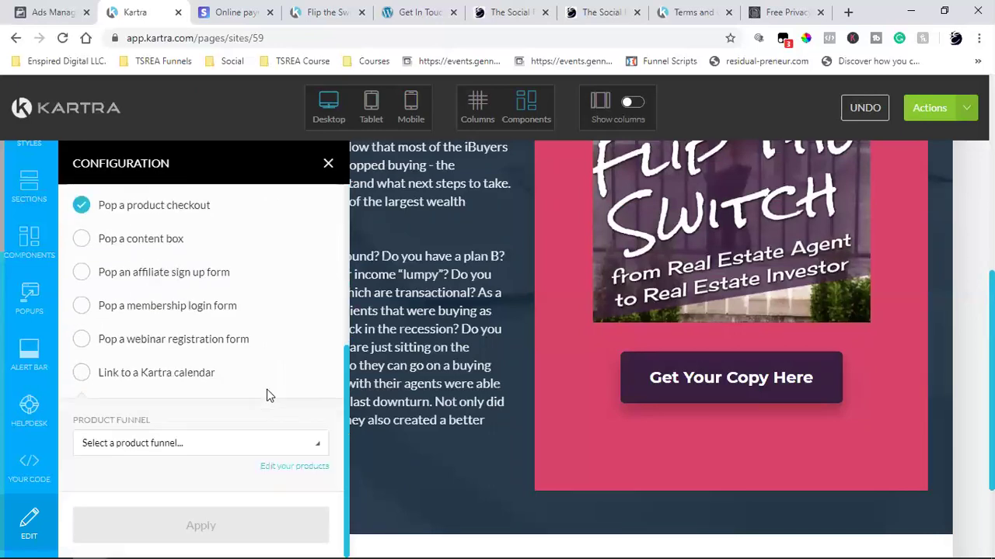
scroll(139, 443, "down", 2)
left_click(120, 444)
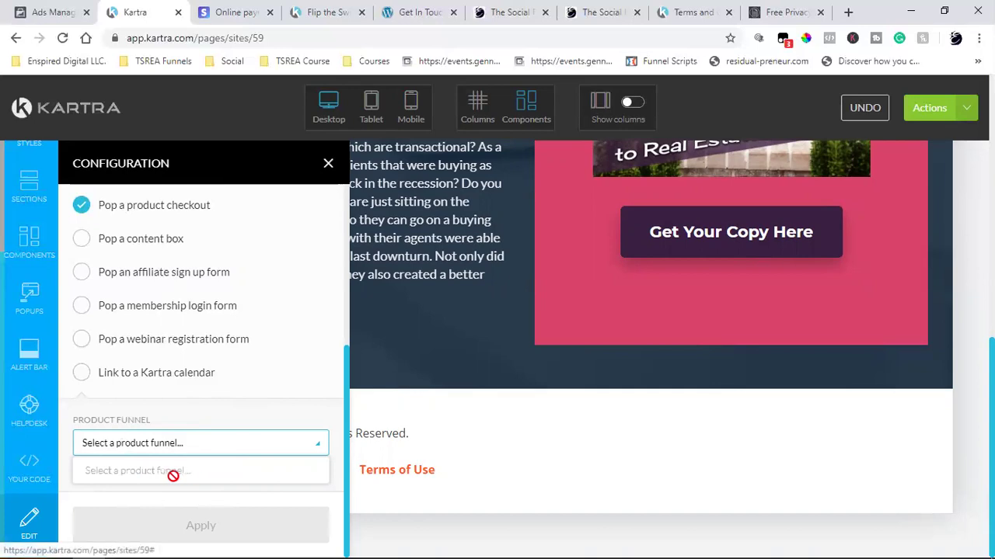
left_click(314, 338)
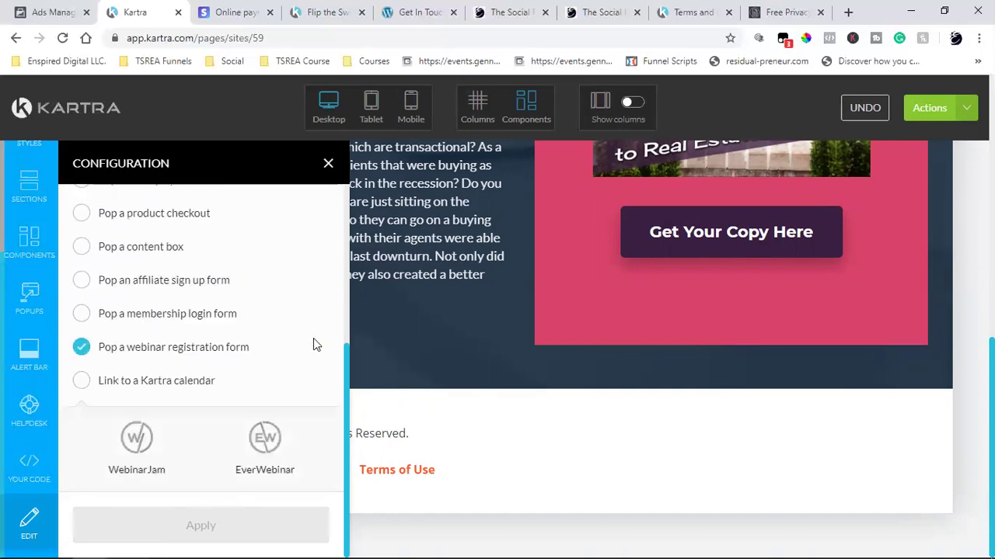
scroll(243, 292, "up", 4)
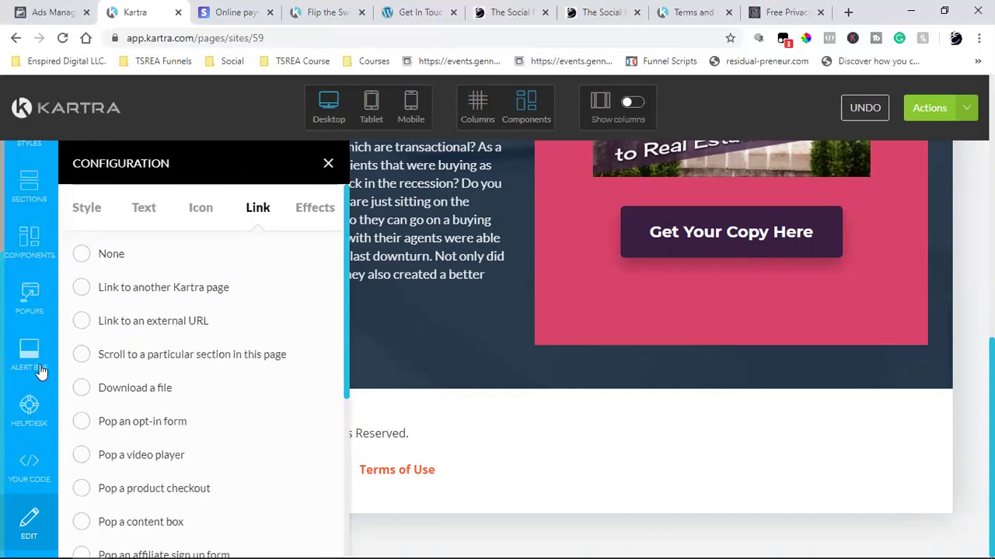
left_click(82, 255)
scroll(178, 428, "down", 3)
left_click(213, 526)
left_click(325, 167)
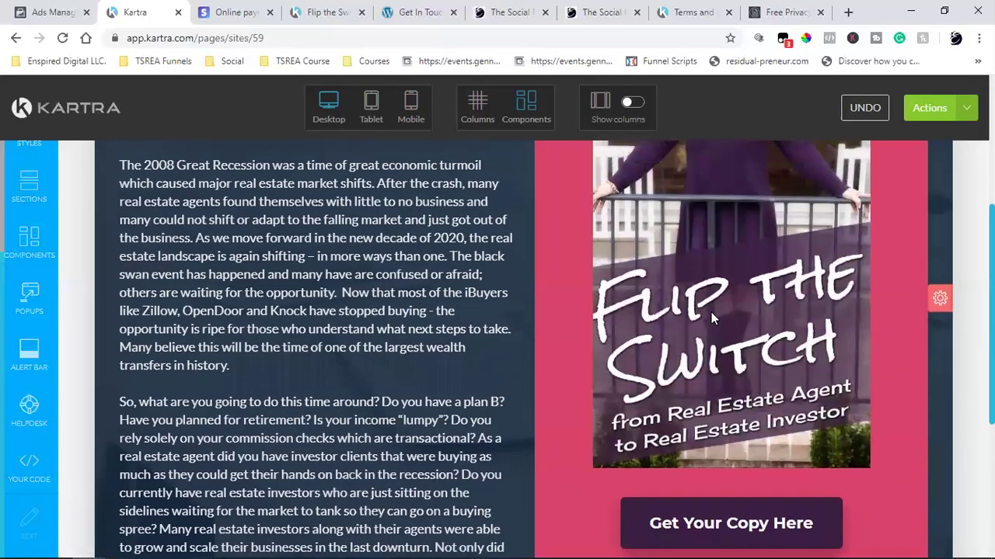
scroll(711, 317, "up", 4)
scroll(711, 312, "down", 8)
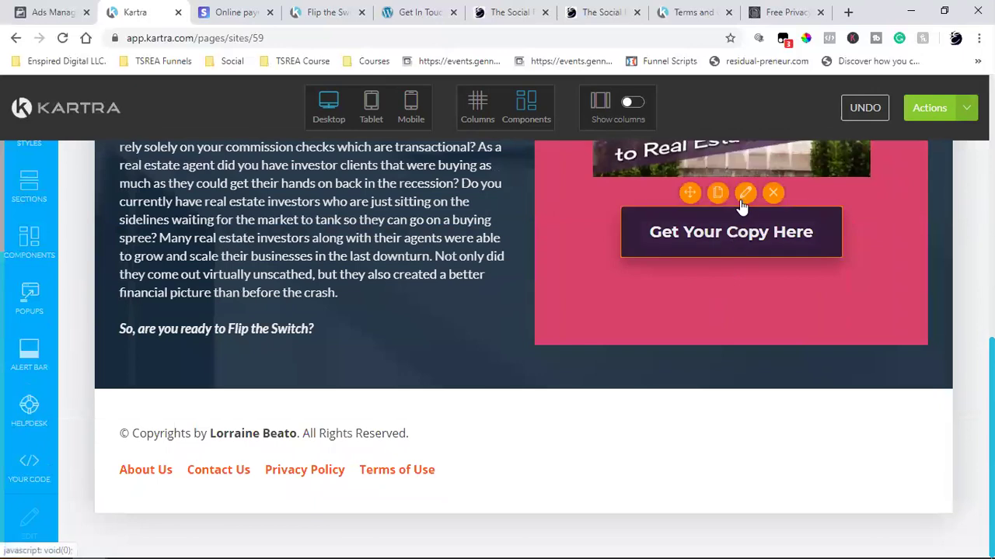
left_click(745, 193)
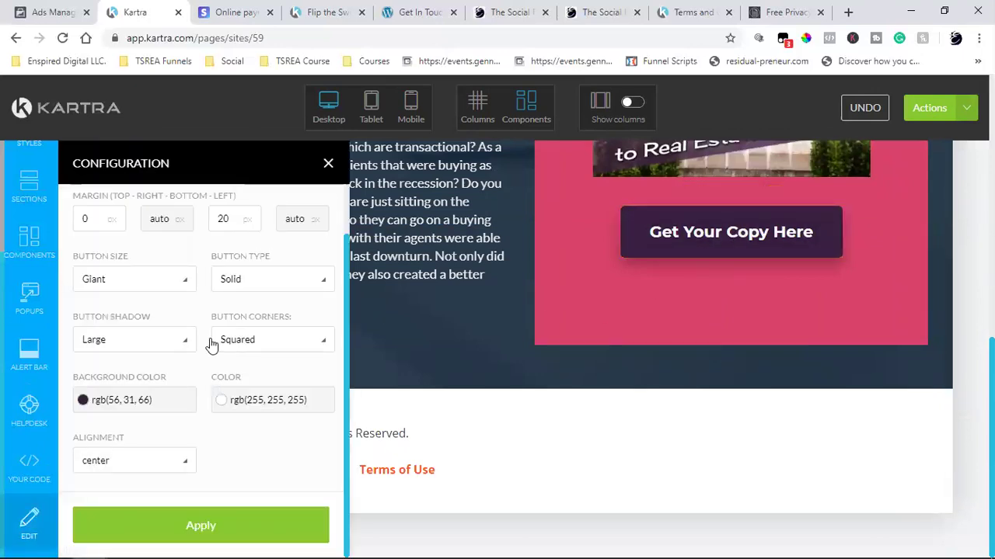
scroll(179, 332, "up", 1)
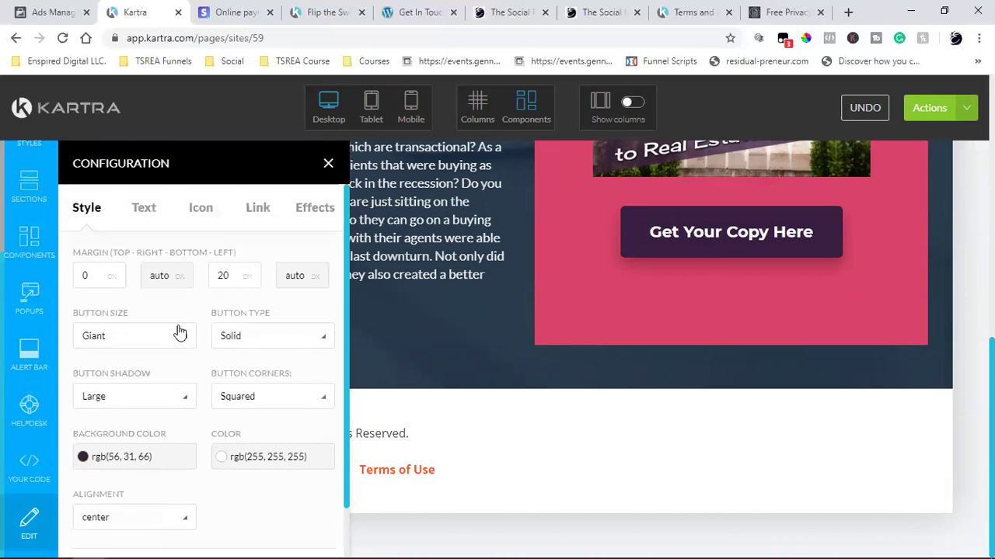
left_click(142, 212)
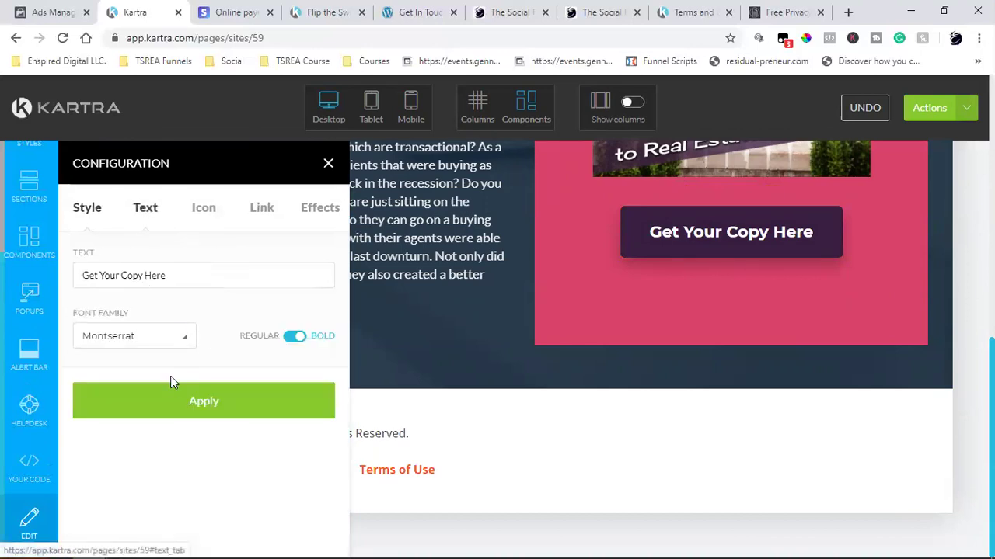
left_click(191, 276)
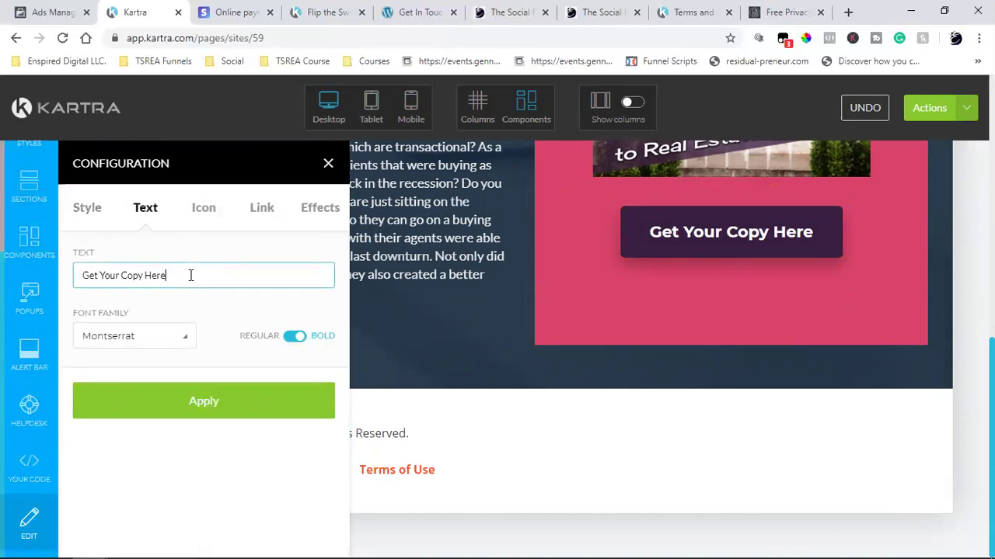
left_click(190, 408)
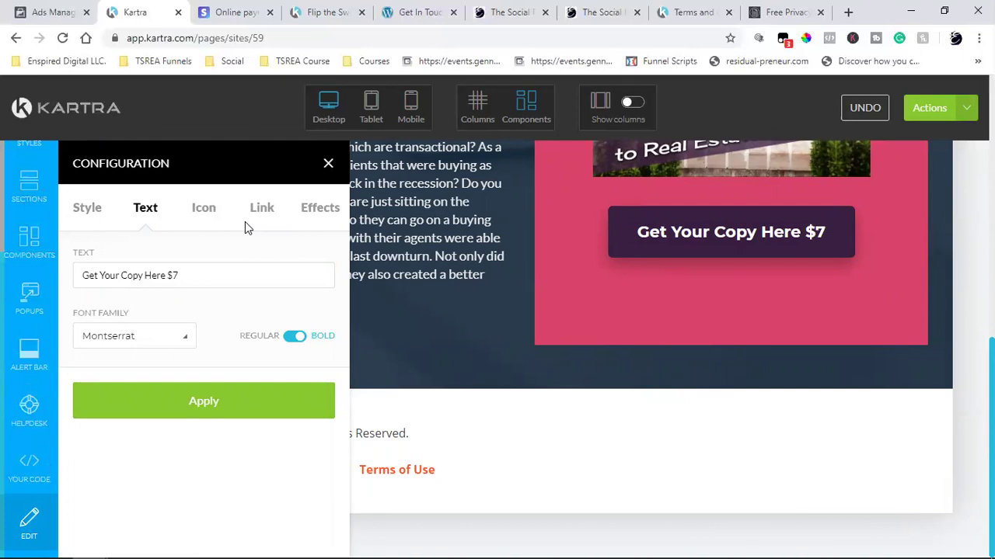
left_click(262, 210)
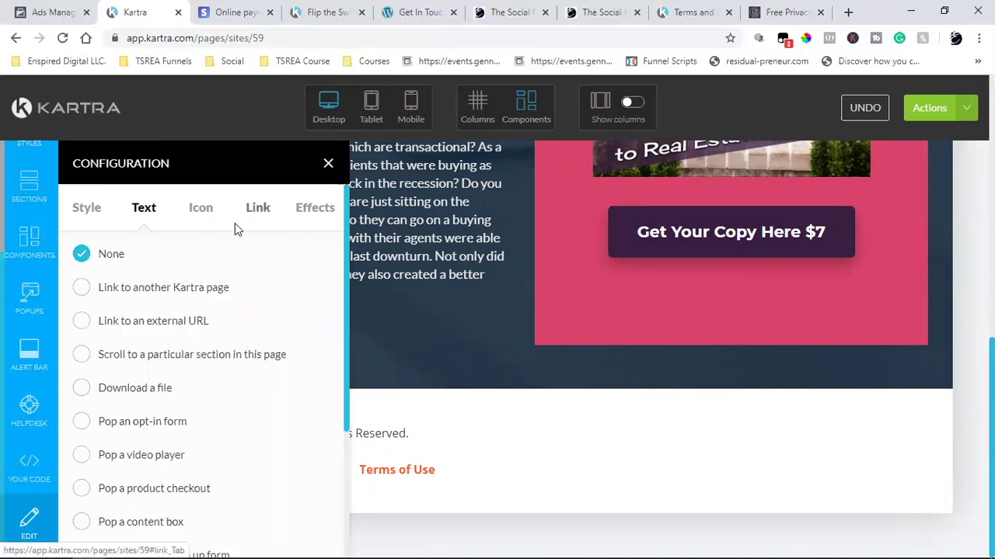
left_click(146, 208)
left_click(202, 276)
type("et Your Copy Here")
left_click(227, 400)
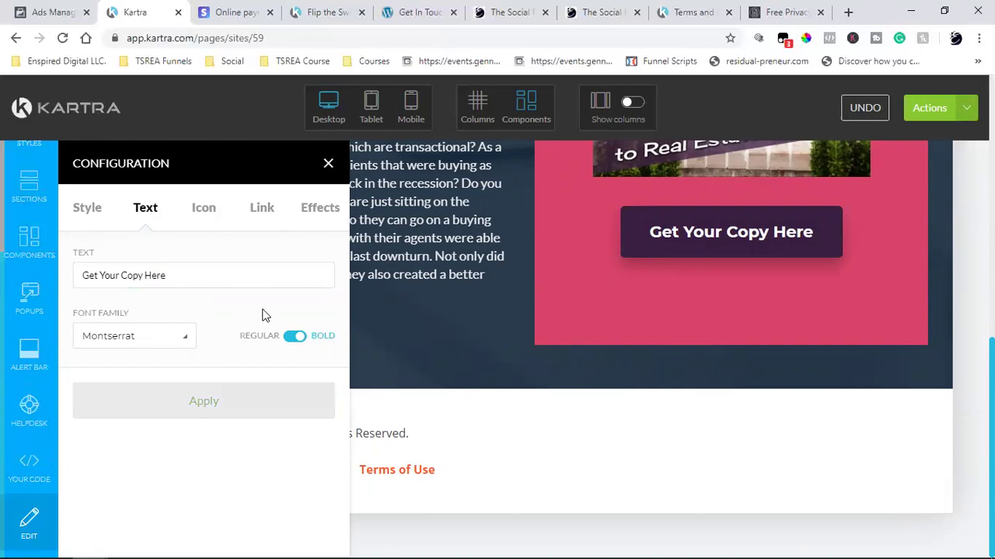
left_click(327, 166)
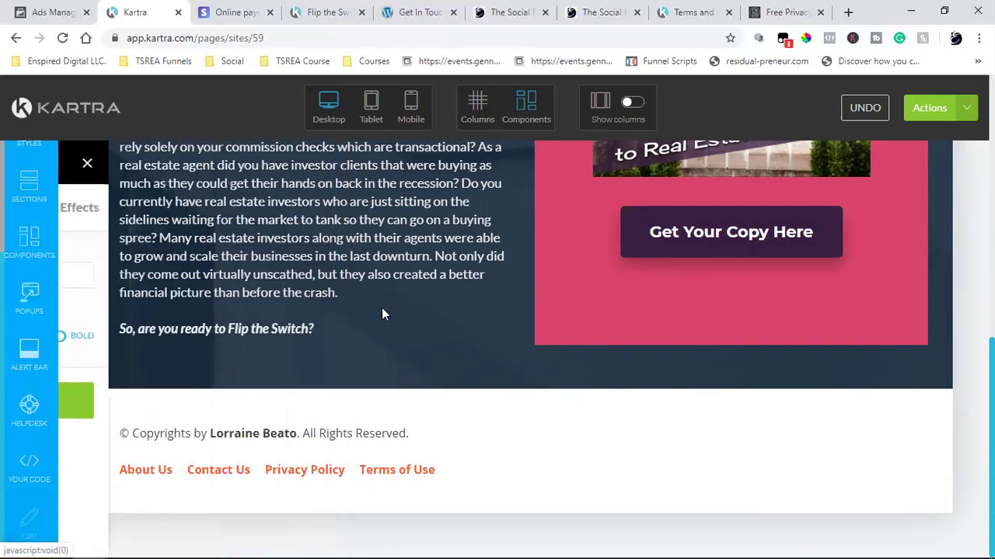
scroll(387, 320, "down", 10)
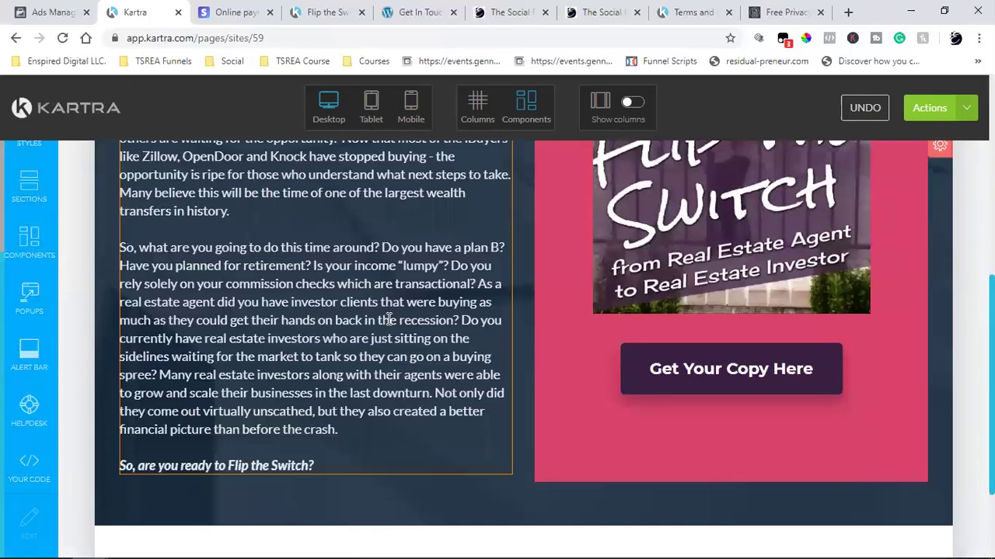
scroll(388, 320, "down", 2)
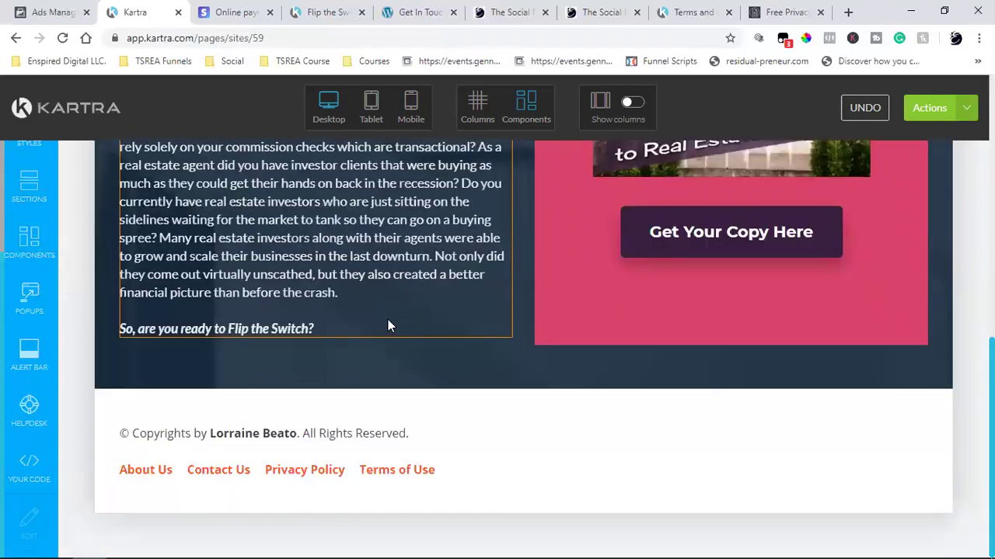
scroll(388, 320, "up", 4)
scroll(388, 325, "down", 10)
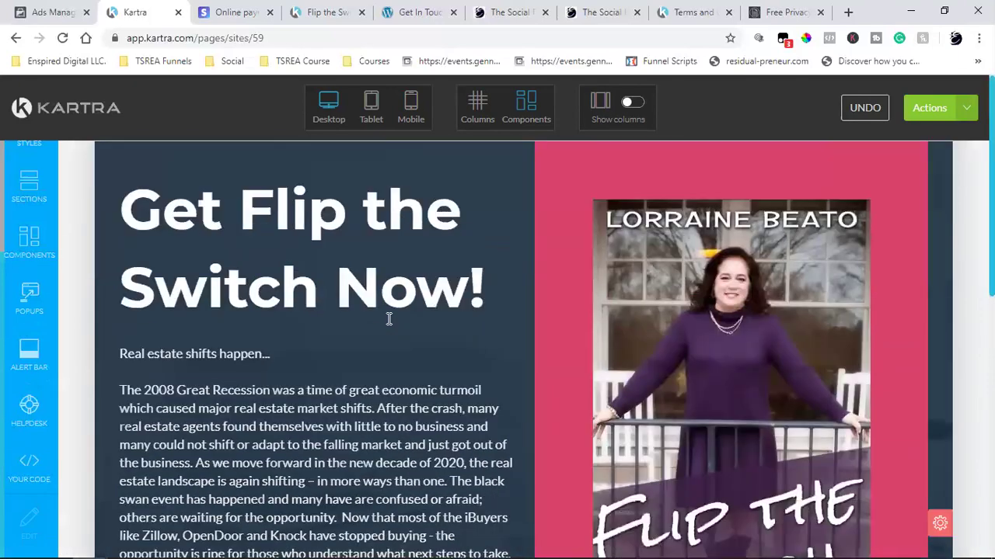
scroll(388, 322, "up", 10)
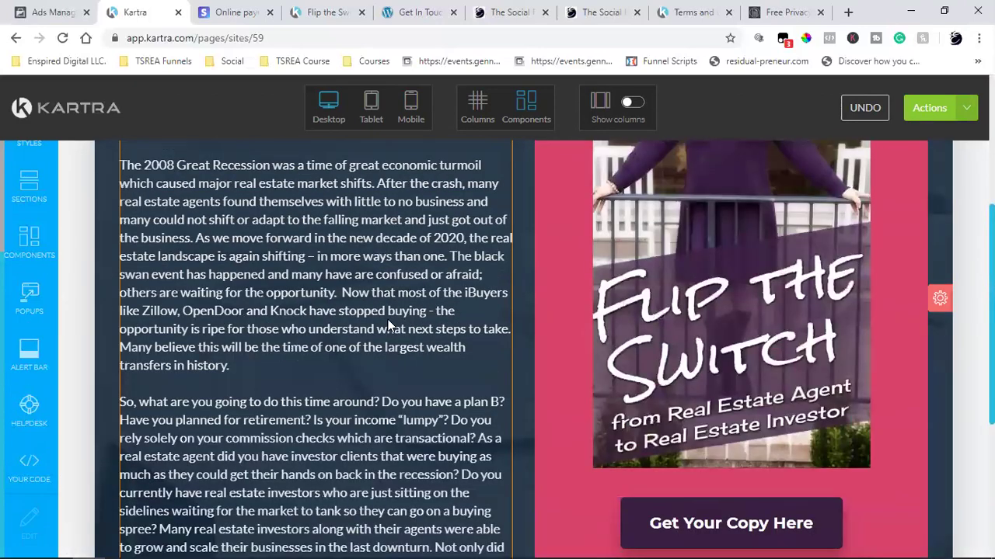
scroll(389, 319, "down", 5)
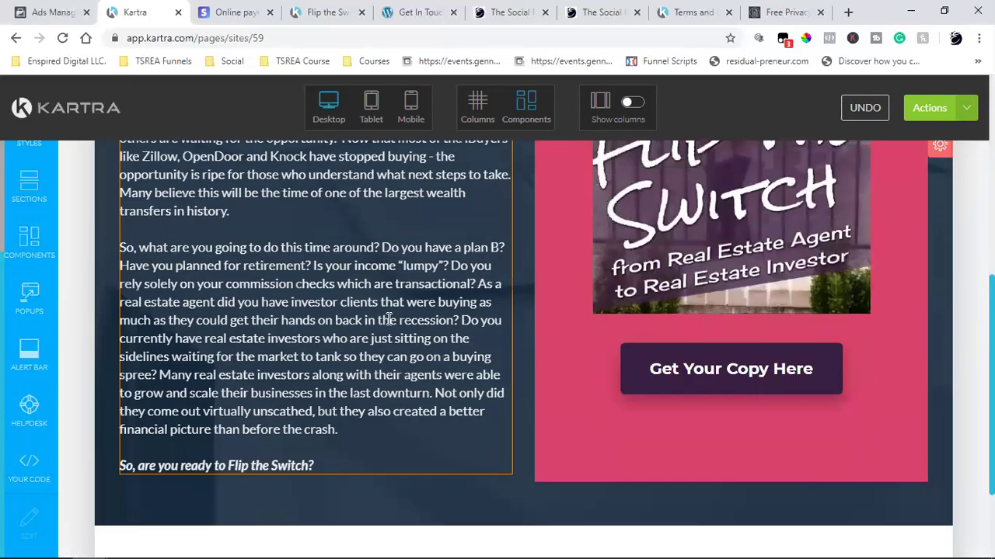
mouse_move(771, 379)
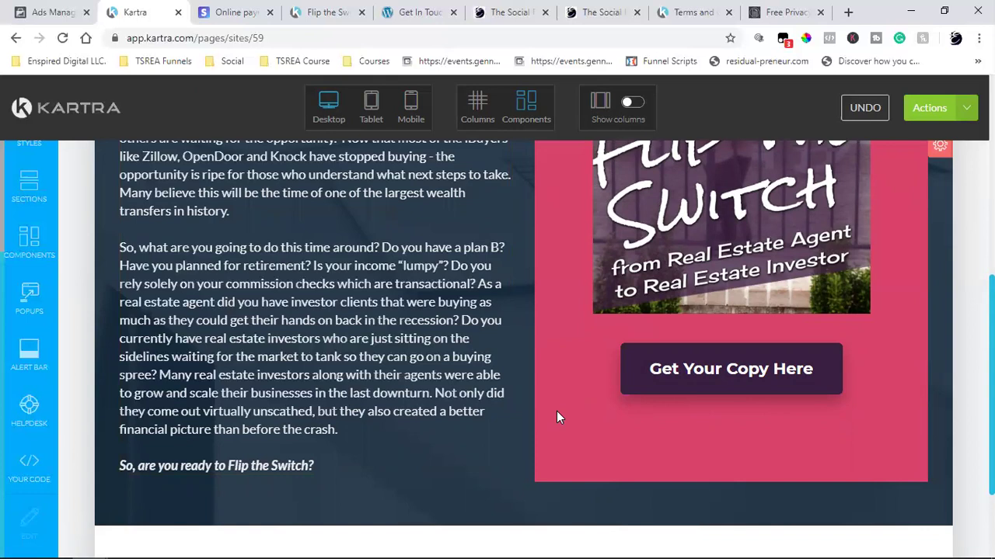
mouse_move(708, 385)
scroll(515, 394, "down", 1)
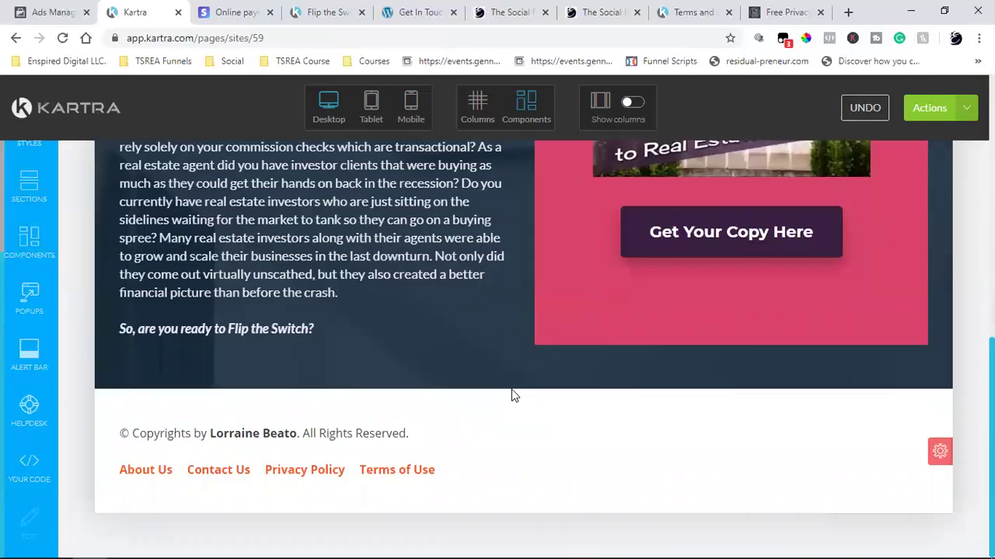
scroll(511, 395, "down", 3)
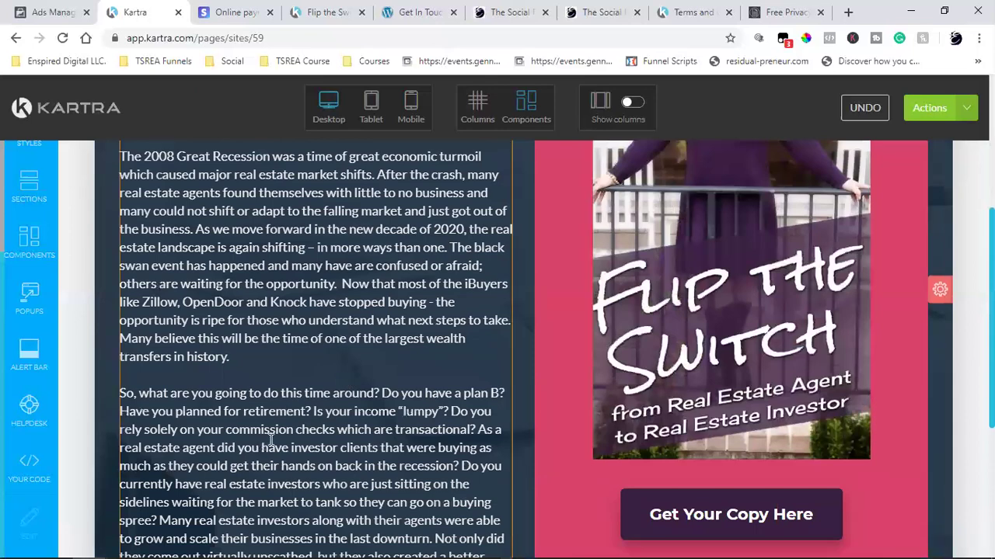
scroll(270, 376, "down", 1)
scroll(300, 233, "down", 5)
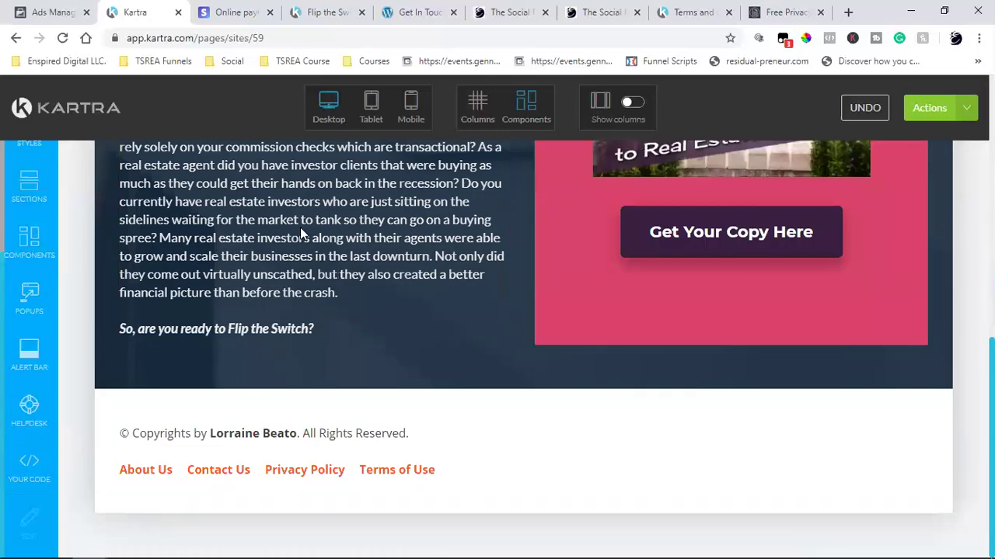
scroll(300, 233, "up", 10)
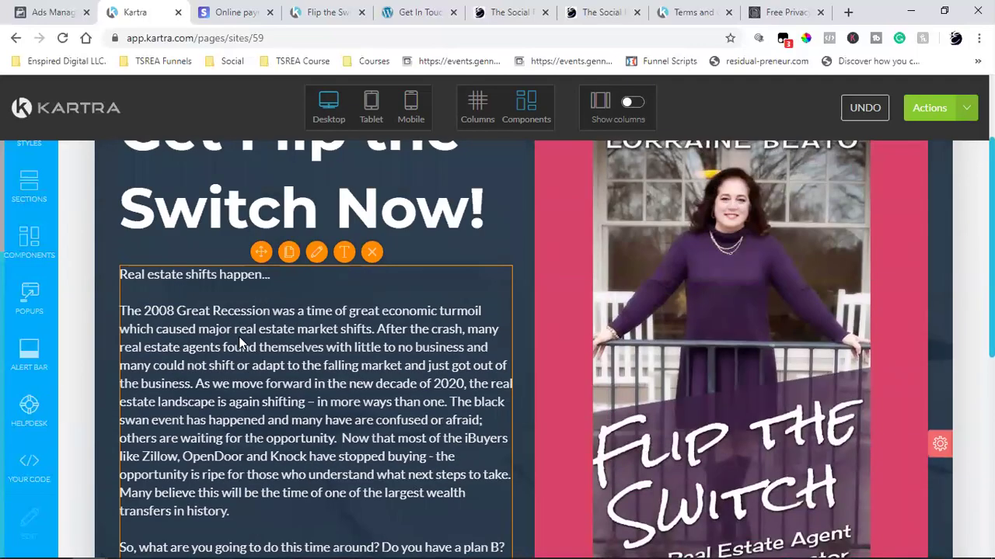
scroll(238, 342, "down", 10)
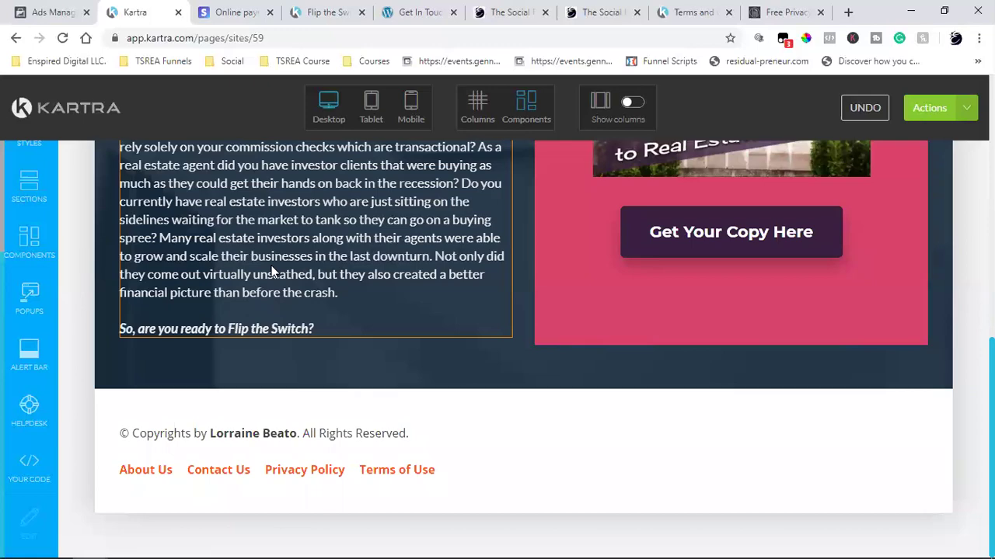
scroll(272, 270, "up", 5)
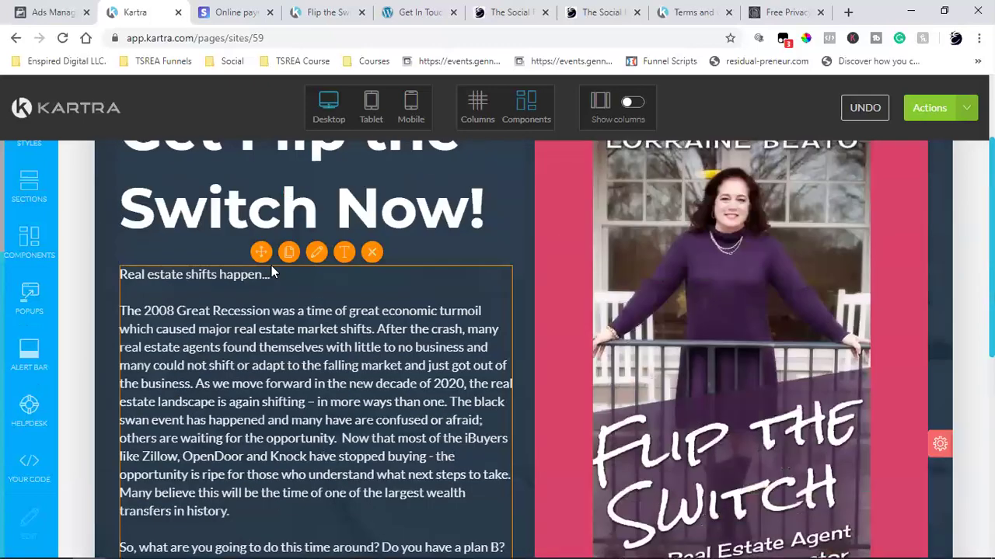
scroll(272, 270, "down", 2)
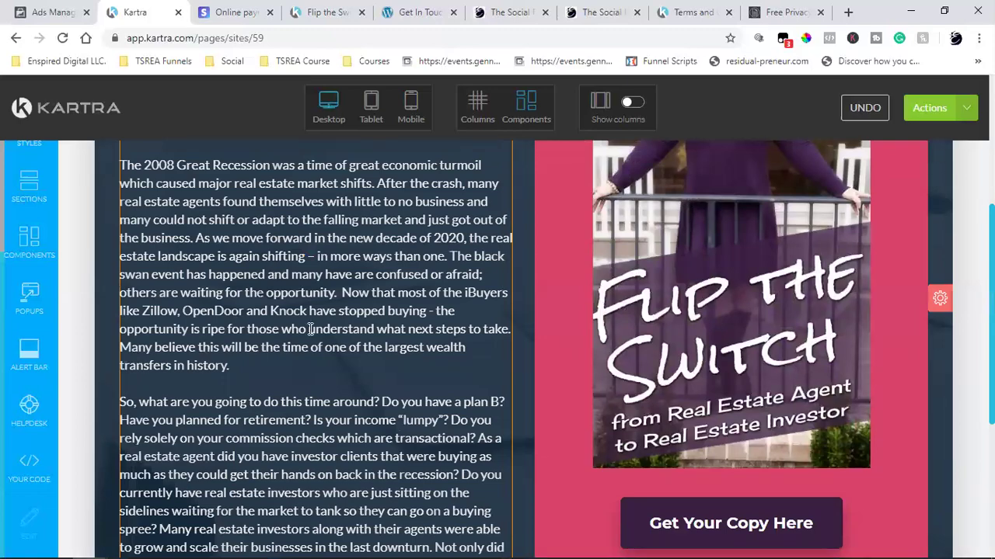
scroll(310, 330, "down", 4)
scroll(310, 330, "up", 10)
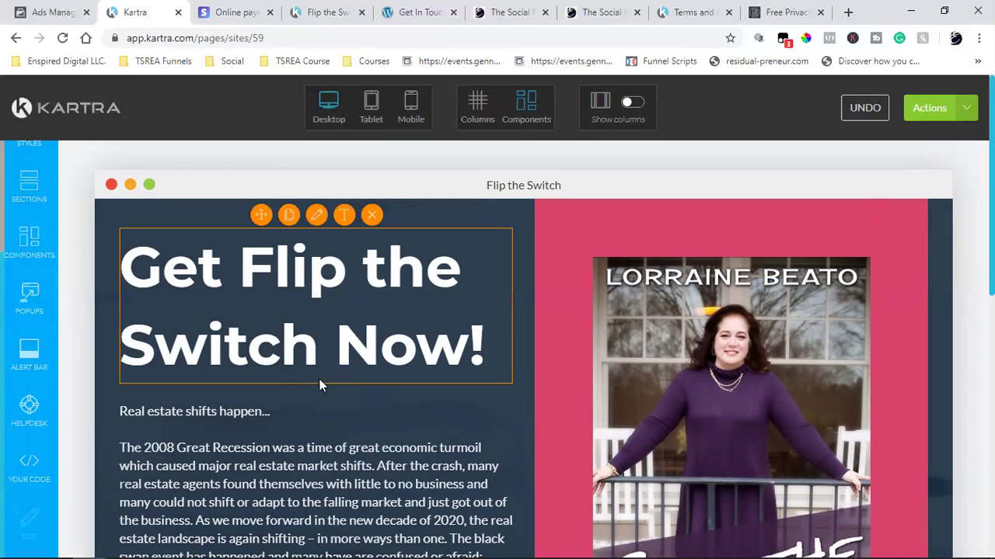
scroll(319, 379, "down", 8)
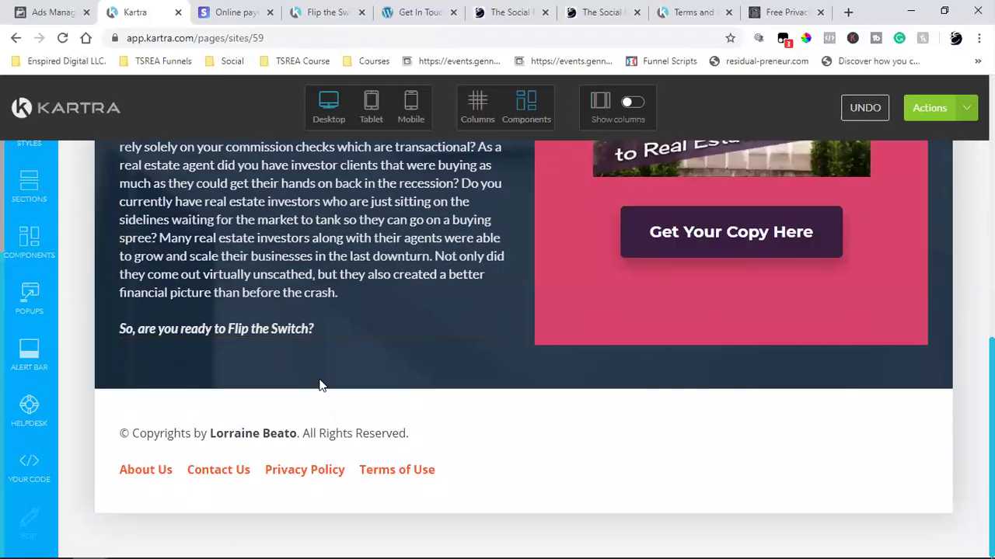
scroll(319, 378, "up", 10)
scroll(318, 378, "down", 10)
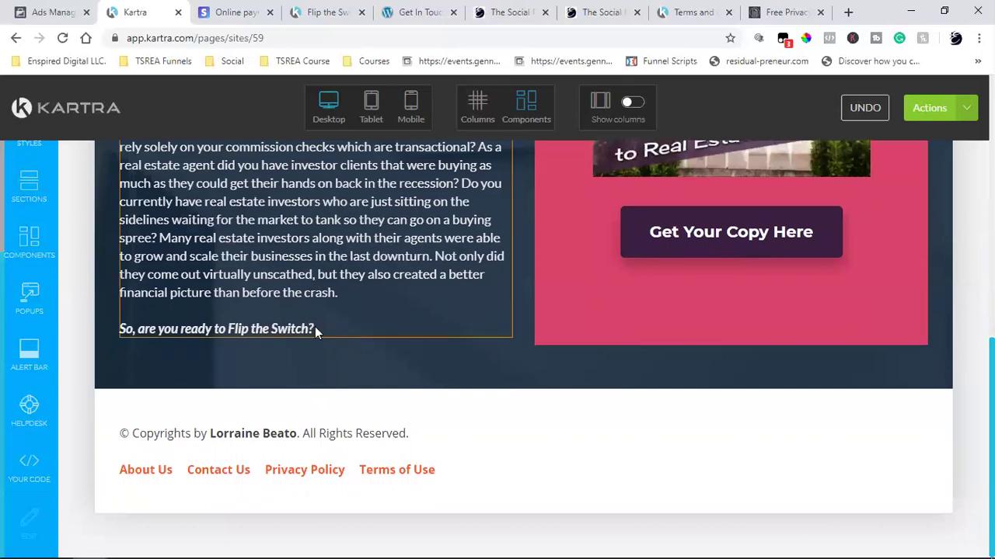
scroll(320, 328, "up", 10)
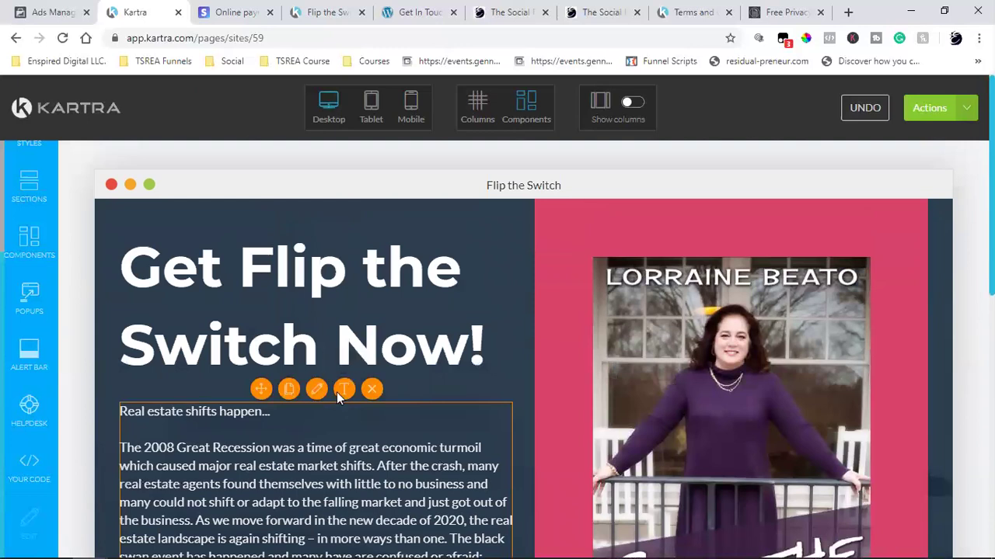
left_click(336, 394)
- Add lines 'Get your copy now for only $7.' and 'Retails on Amazon for $12.99' after the question
scroll(352, 361, "down", 10)
left_click(357, 323)
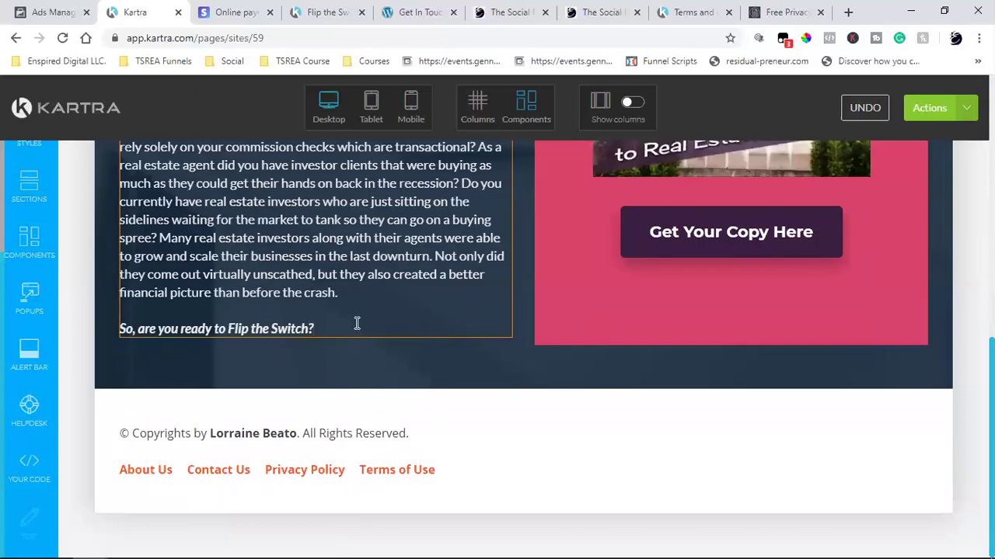
key("Return")
type("Get your copy now fro")
key("BackSpace")
key("BackSpace")
type("or only")
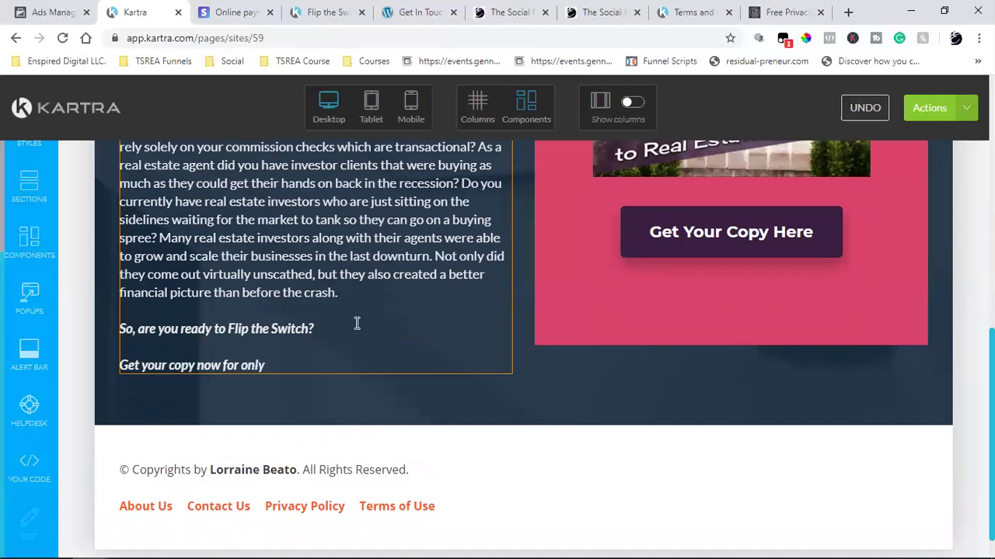
type(" $7.")
key("Return")
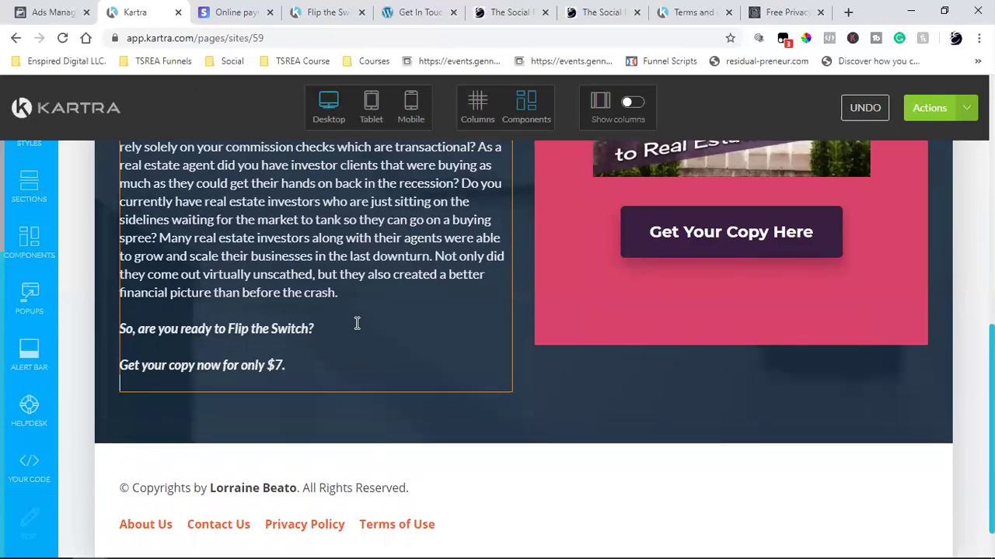
type("Re")
key("BackSpace")
key("BackSpace")
key("Return")
type("Retails")
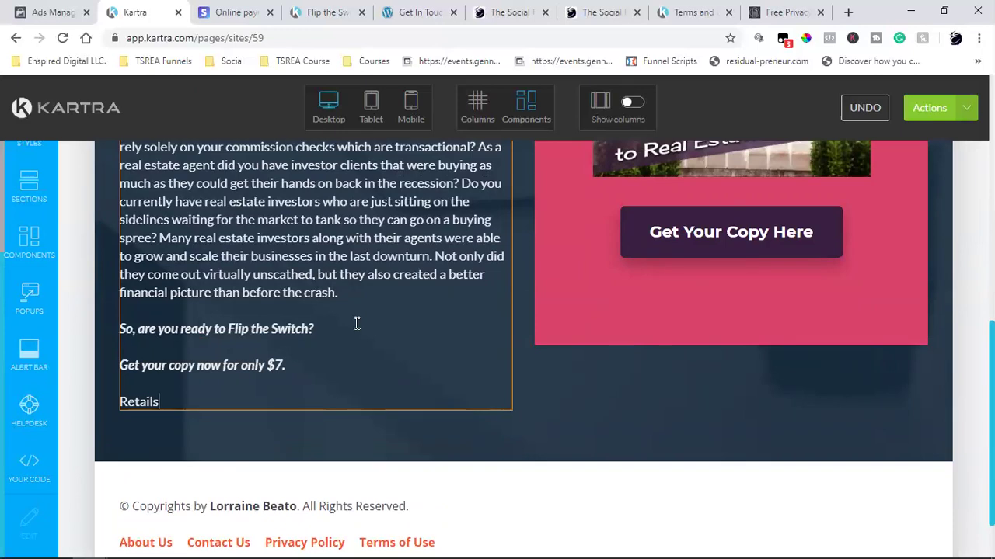
type(" on Amazon for")
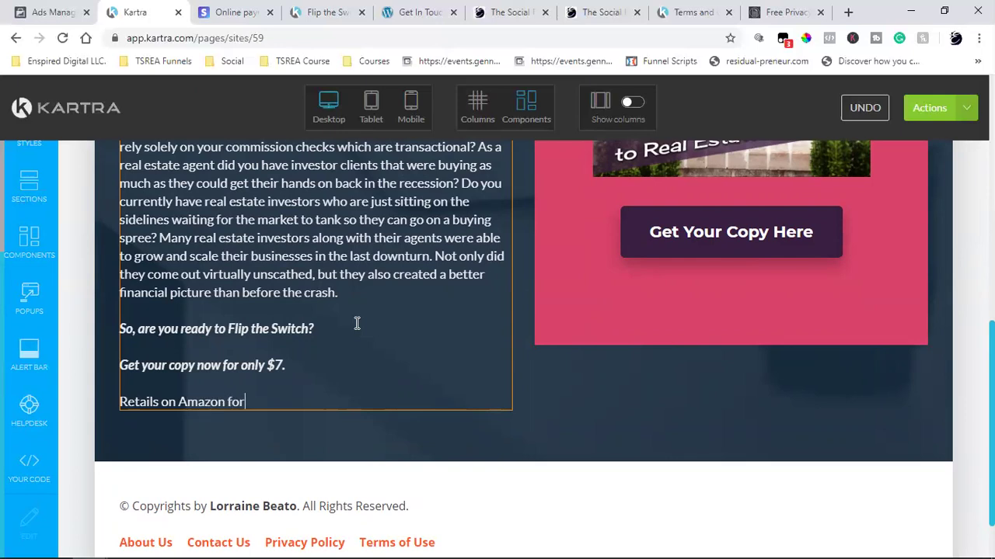
type(" $12.99")
- Move the $7 offer onto the Amazon line after 'but you can'
triple_click(229, 365)
right_click(229, 370)
left_click(246, 380)
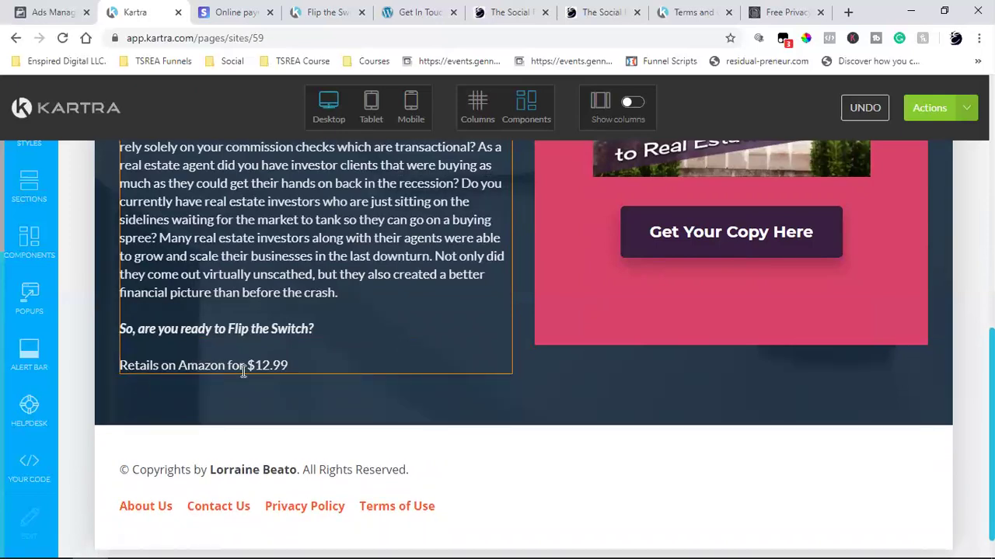
left_click(299, 363)
type("but you can")
key("ctrl+v")
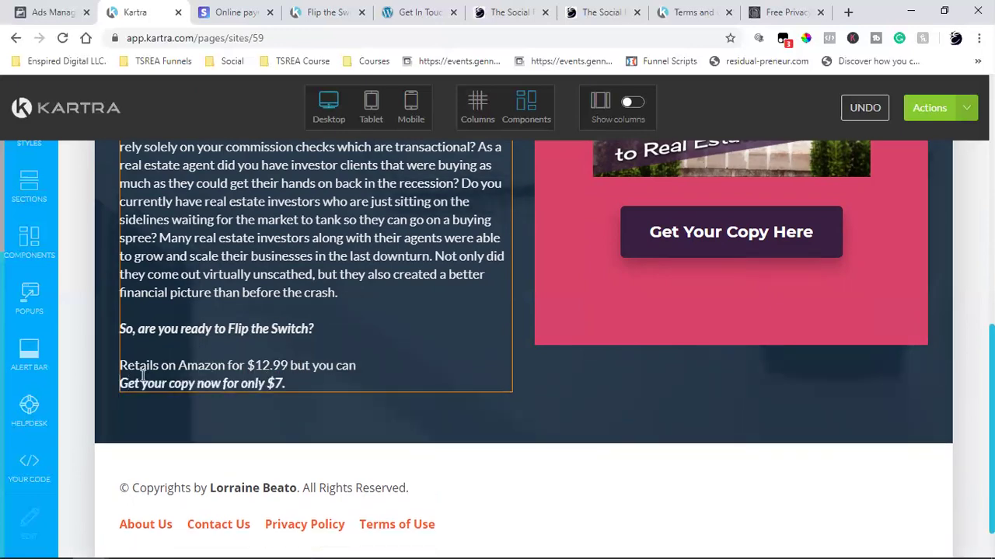
key("BackSpace")
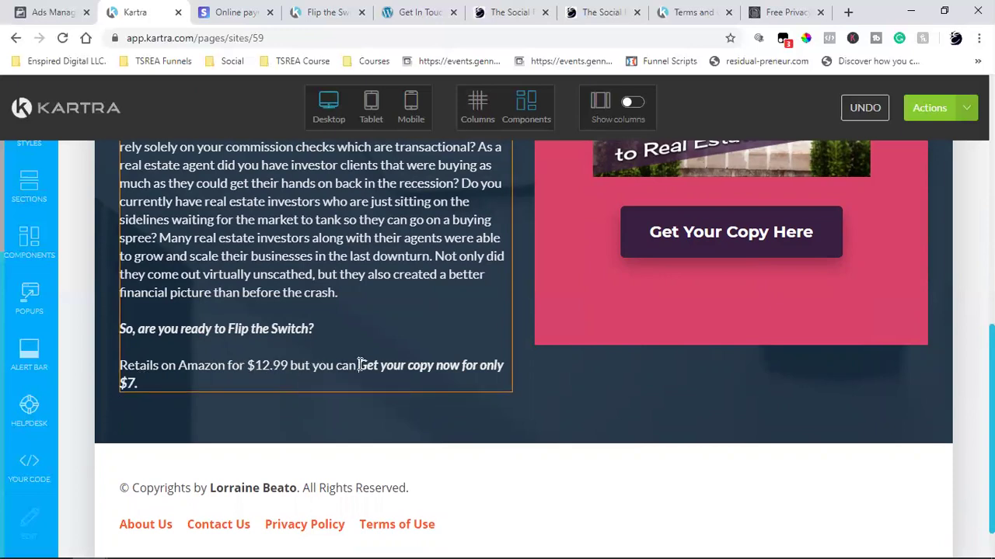
- Remove the italic from the offer phrase 'Get your copy now for only $7.'
left_click_drag(357, 365, 139, 383)
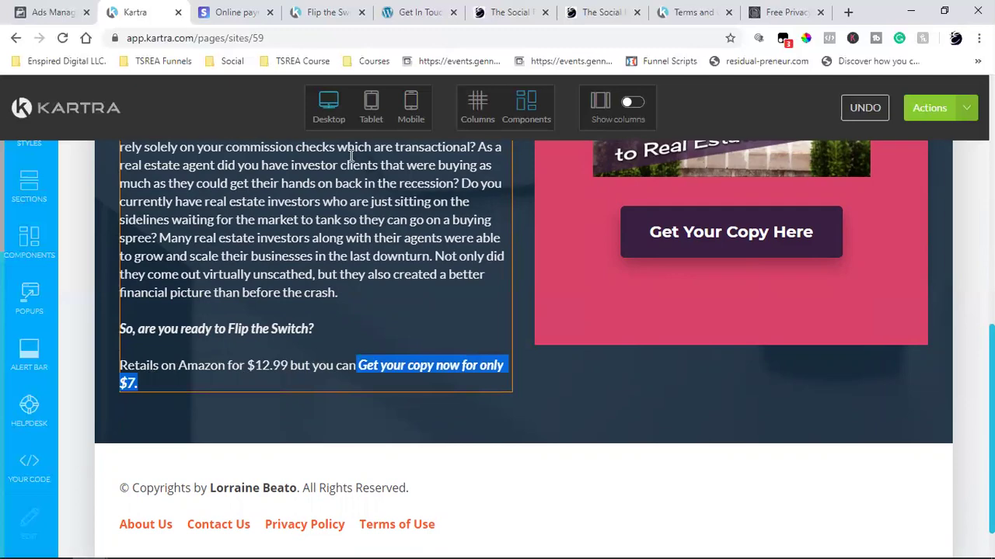
scroll(287, 255, "up", 6)
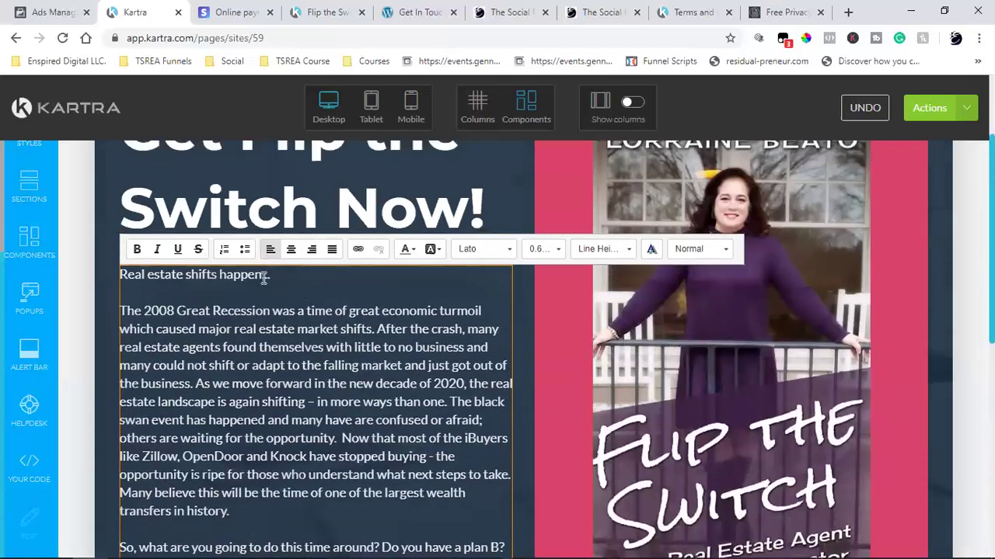
left_click(157, 249)
scroll(233, 349, "down", 4)
left_click(387, 435)
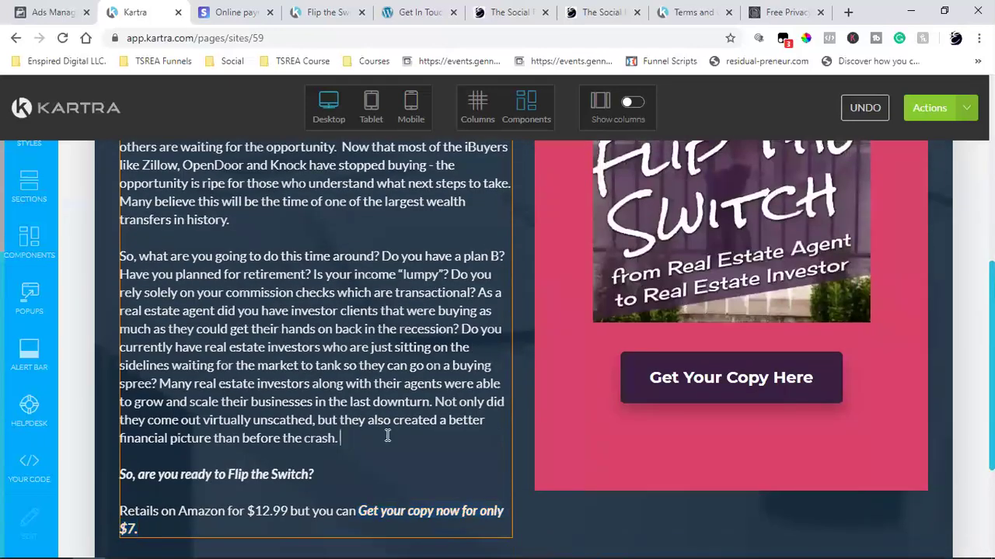
- Clear the remaining italic and bold so the offer phrase is plain text
left_click_drag(359, 511, 375, 527)
scroll(355, 443, "up", 4)
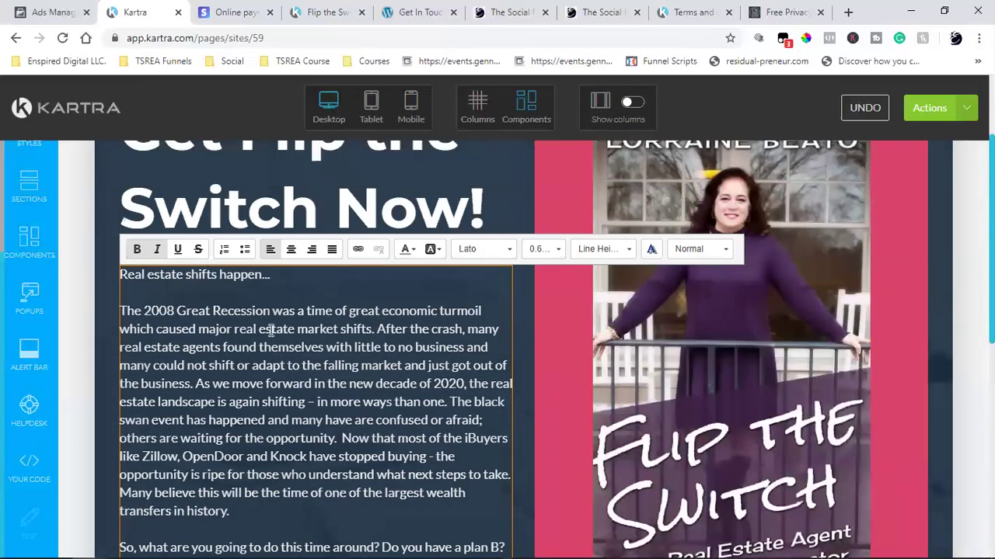
left_click(158, 249)
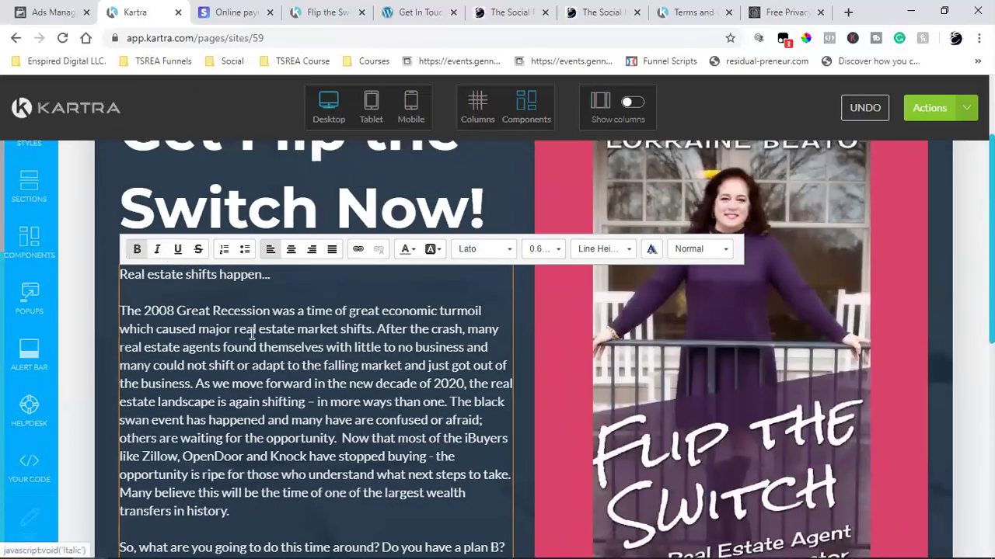
scroll(253, 332, "down", 5)
left_click(284, 365)
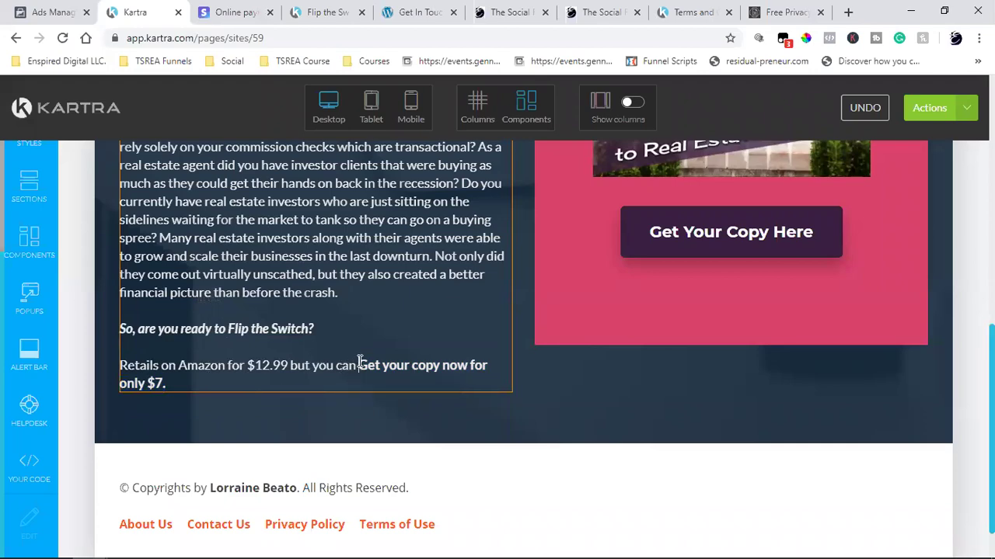
left_click_drag(360, 363, 371, 381)
scroll(211, 233, "up", 4)
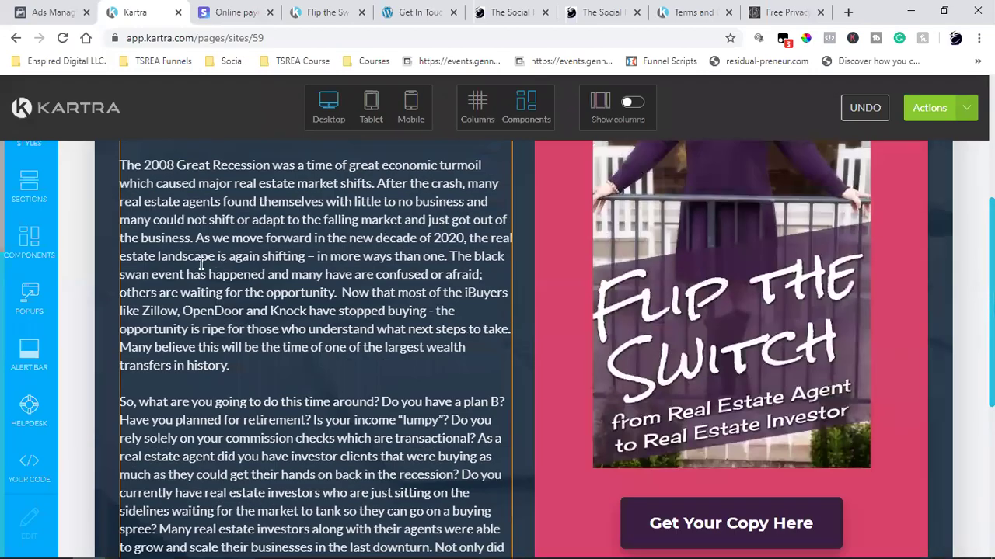
scroll(201, 264, "up", 2)
scroll(250, 366, "down", 6)
left_click(250, 365)
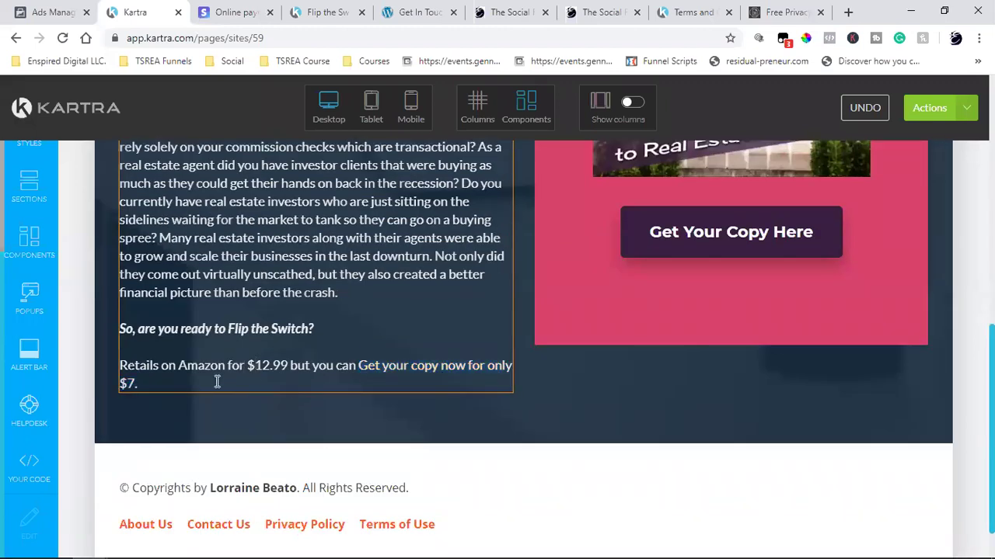
- Change 'Get' to lowercase 'get' and add 'Order now' after the $7 price
left_click(365, 360)
key("BackSpace")
type("g")
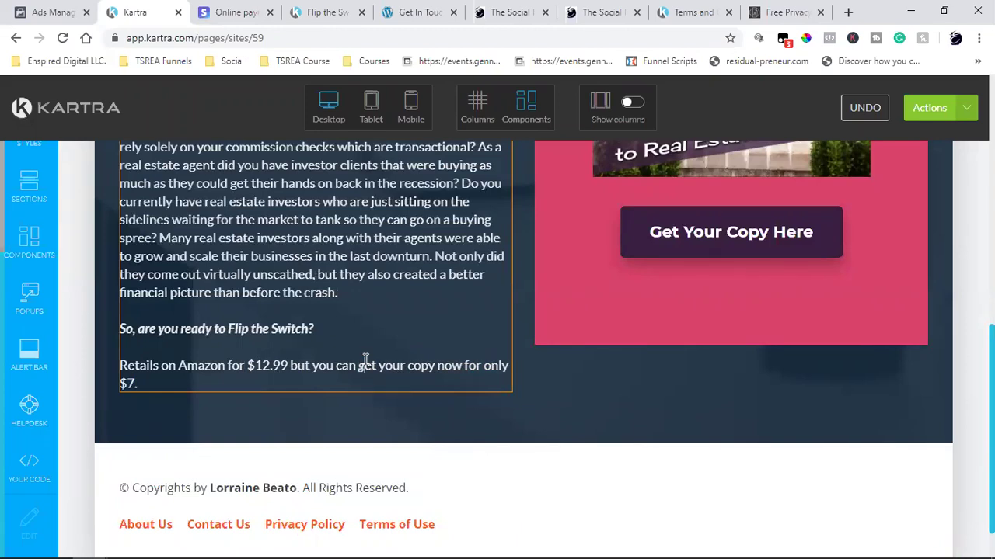
left_click(200, 390)
type("Order now")
double_click(134, 365)
scroll(250, 352, "up", 6)
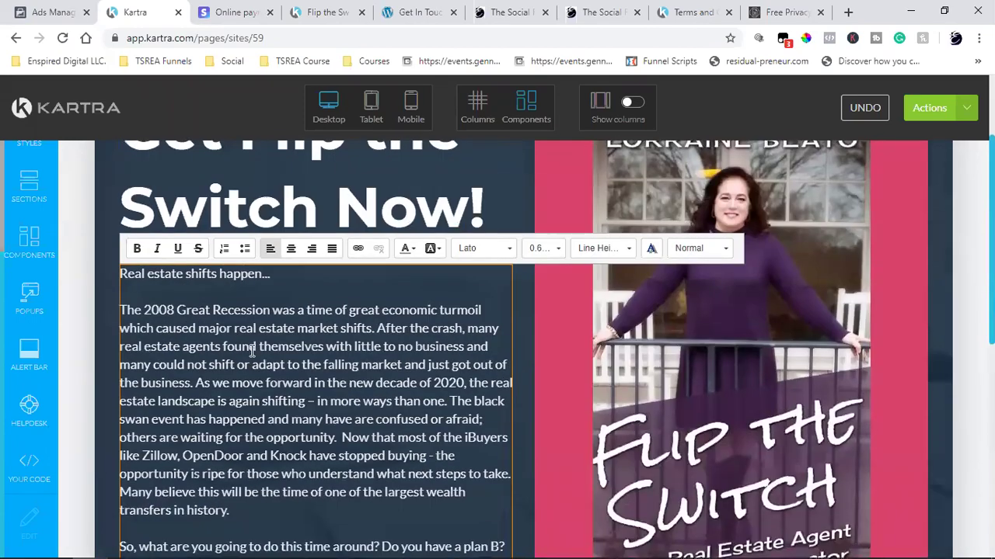
scroll(251, 351, "down", 7)
left_click(367, 361)
double_click(390, 363)
scroll(392, 361, "up", 5)
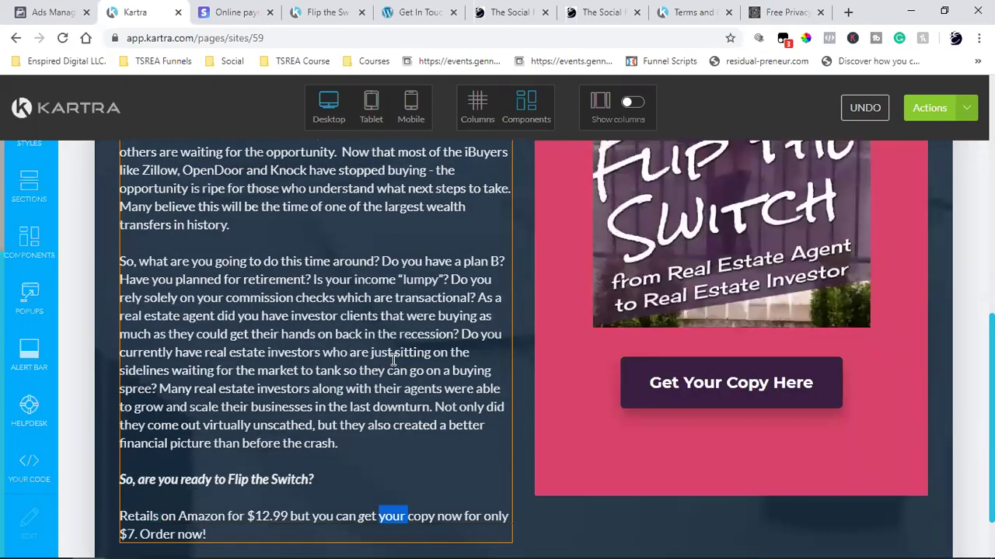
scroll(393, 358, "down", 5)
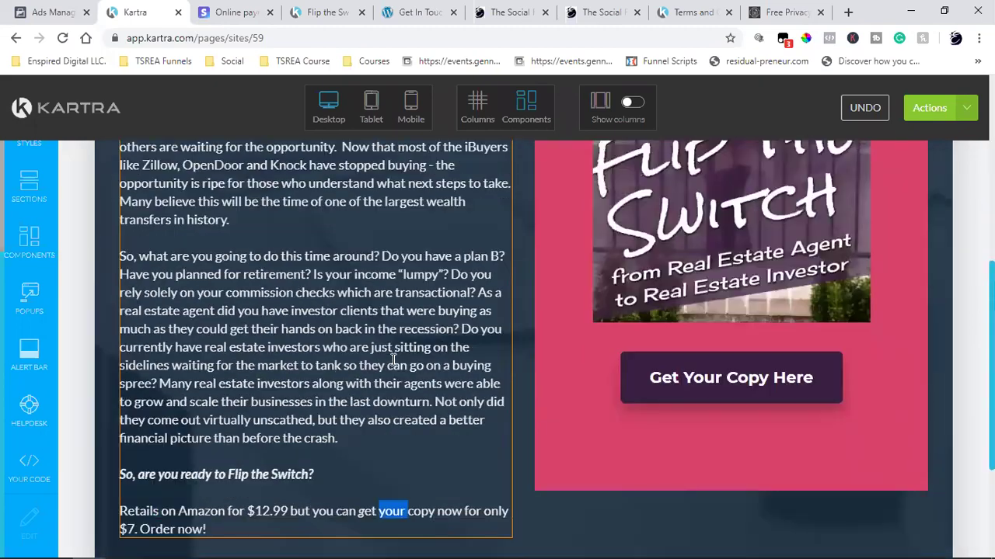
left_click(210, 384)
left_click_drag(219, 387, 121, 365)
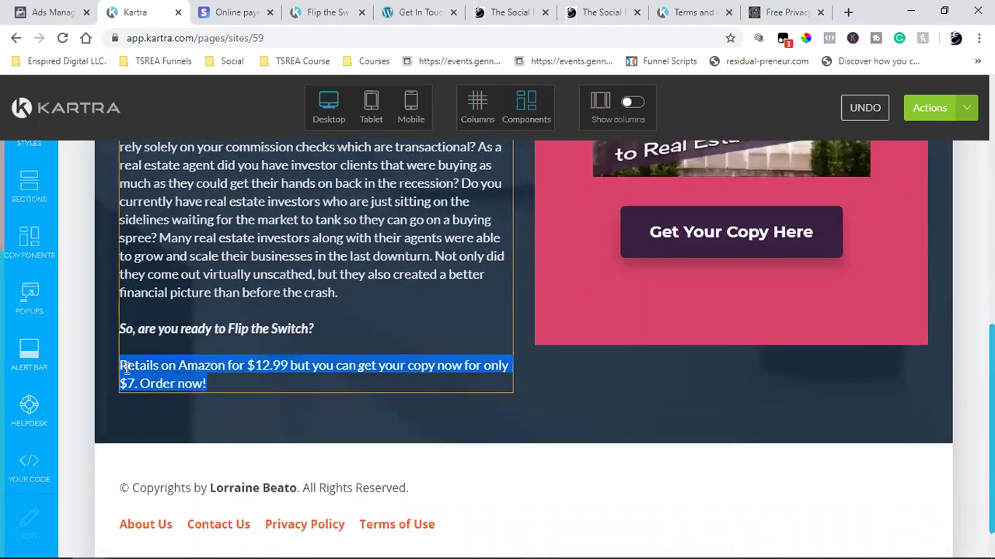
left_click(308, 344)
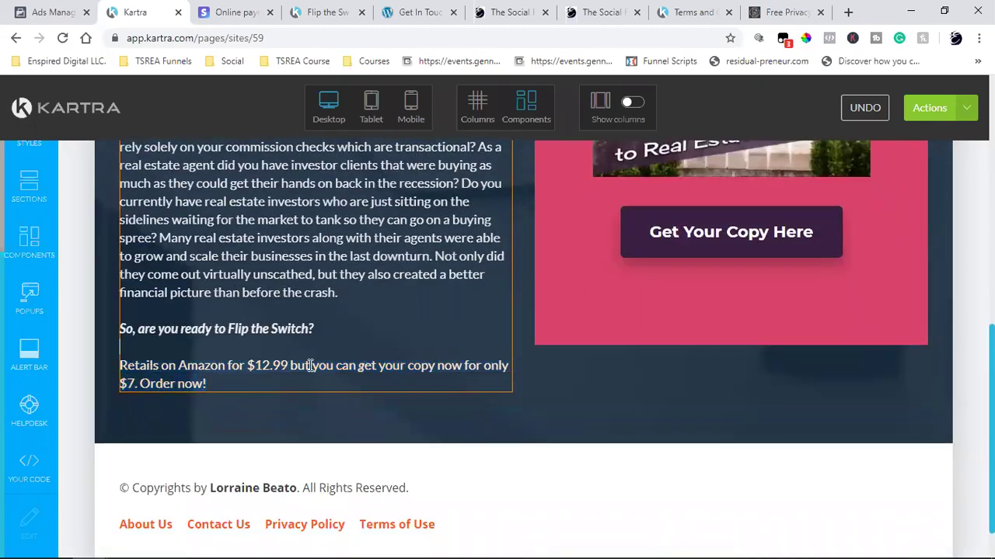
double_click(361, 365)
scroll(379, 334, "up", 5)
scroll(494, 284, "down", 4)
left_click(375, 402)
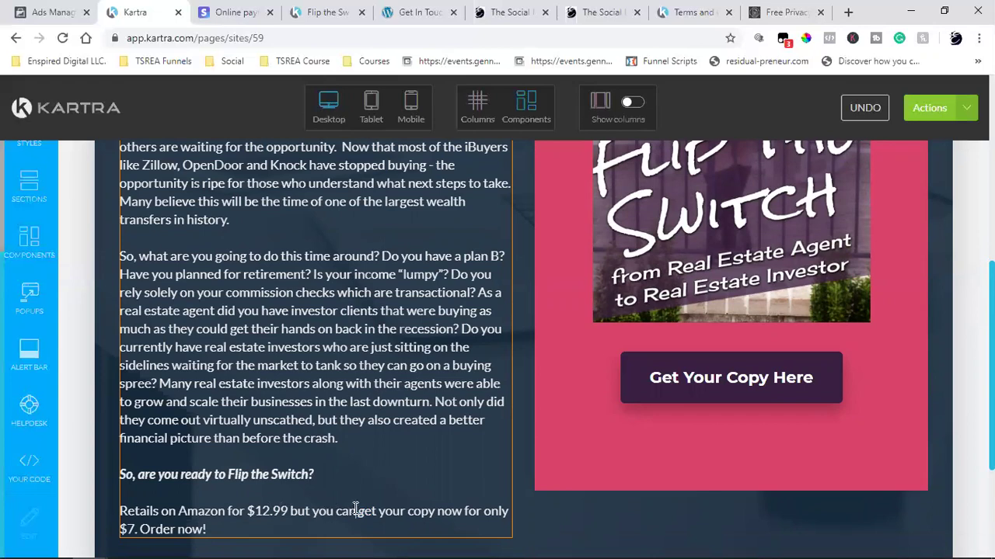
left_click_drag(358, 509, 374, 509)
scroll(369, 506, "up", 4)
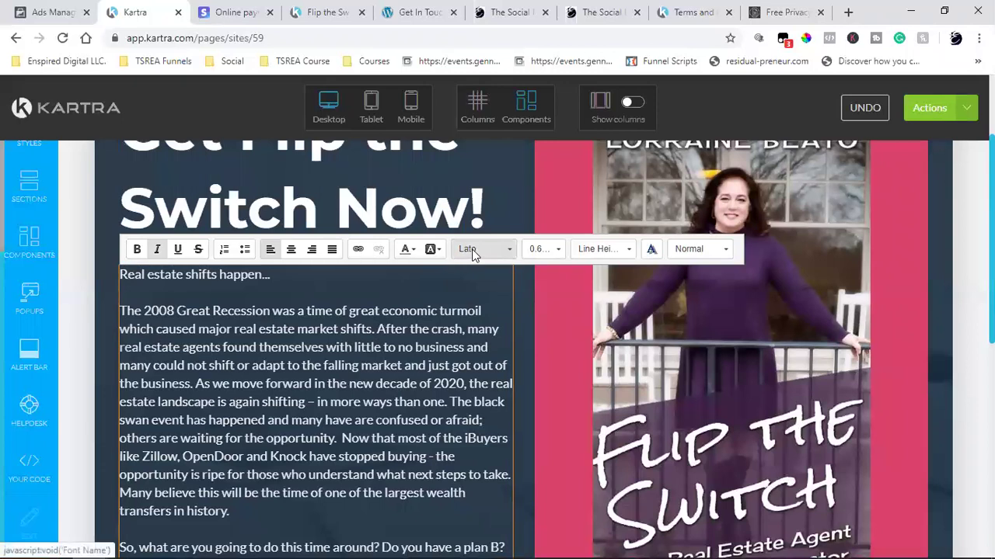
left_click(470, 250)
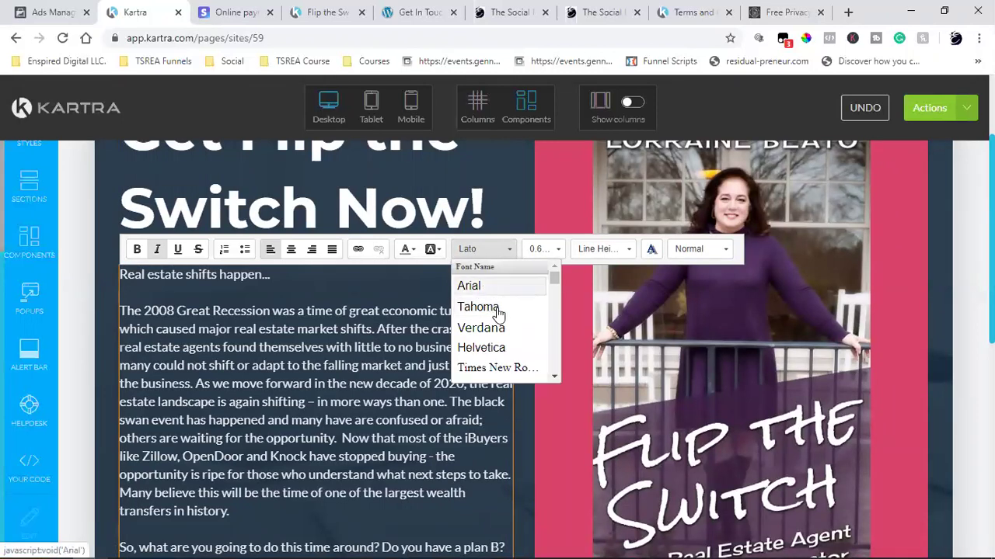
scroll(500, 326, "down", 2)
scroll(500, 327, "down", 10)
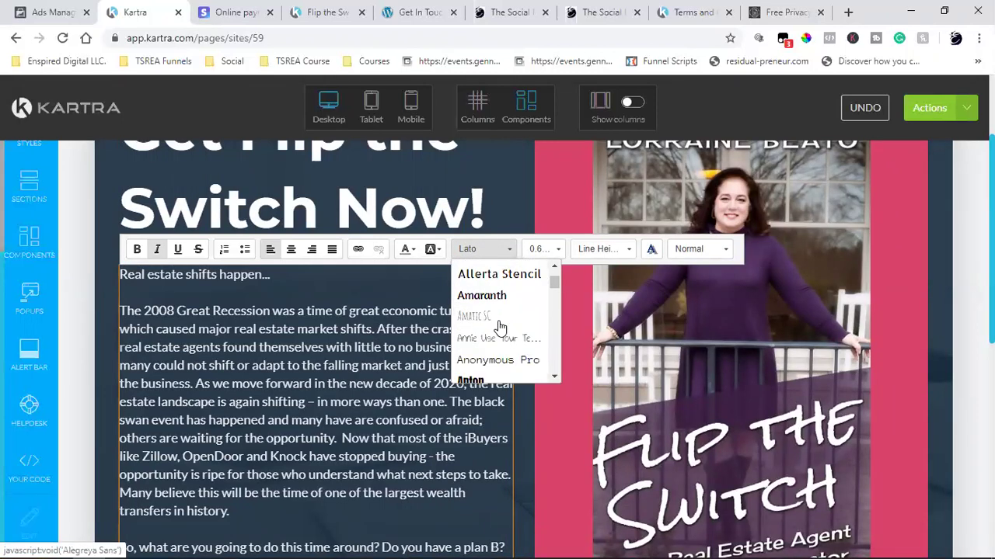
scroll(499, 327, "down", 15)
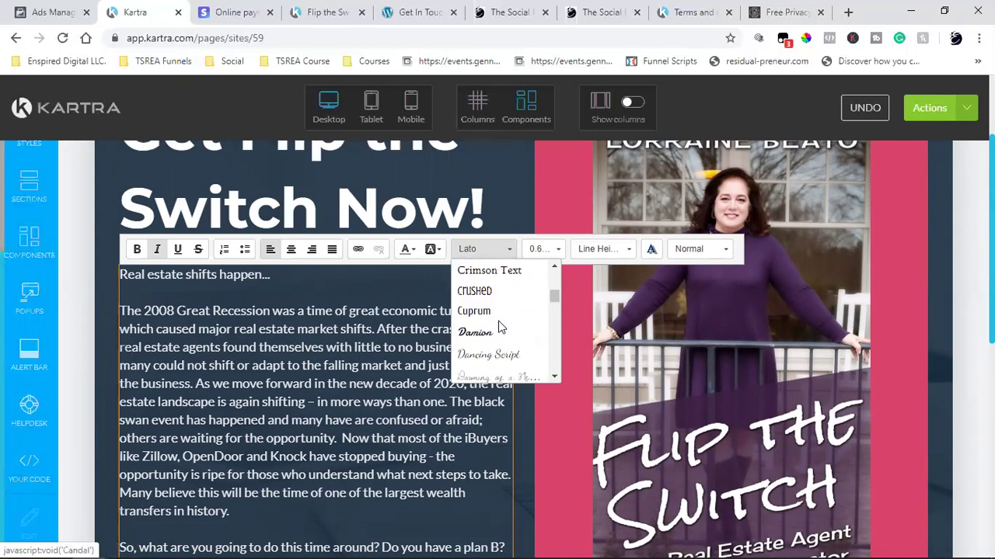
scroll(343, 388, "down", 7)
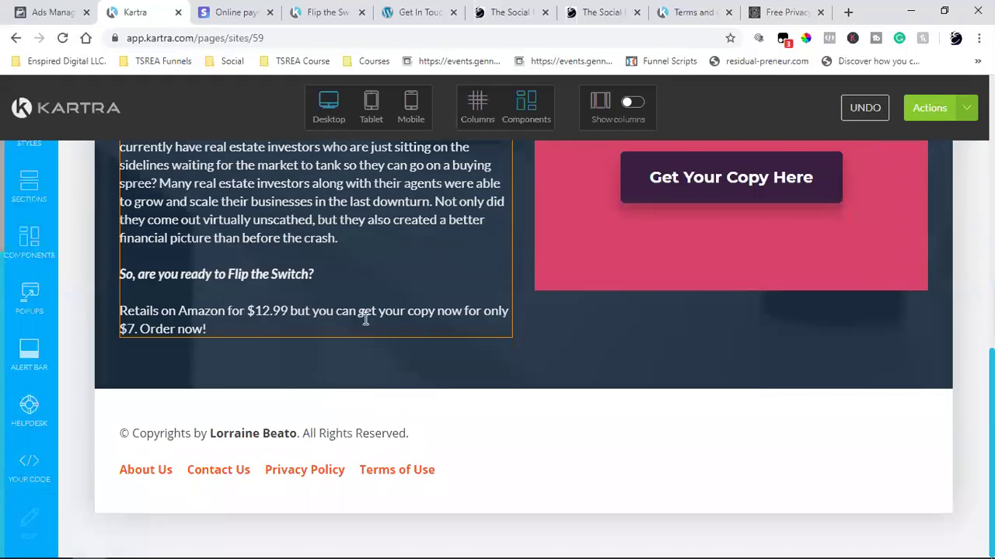
- Replace the broken word after 'can' with 'get your'
left_click(379, 311)
key("BackSpace")
key("BackSpace")
key("BackSpace")
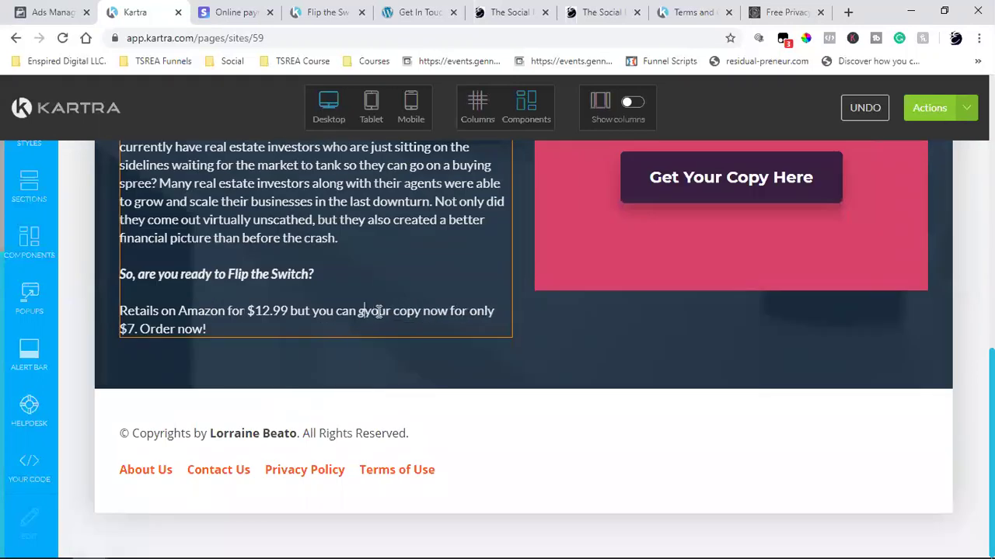
type("get your")
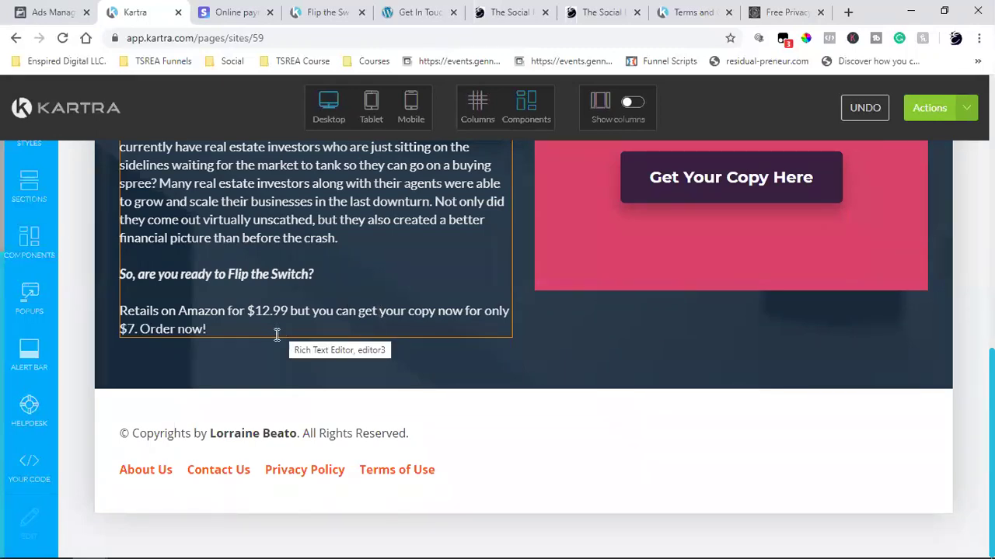
- Try moving 'Order now!' onto its own line, then rejoin it to the '$7.' line
left_click(243, 326)
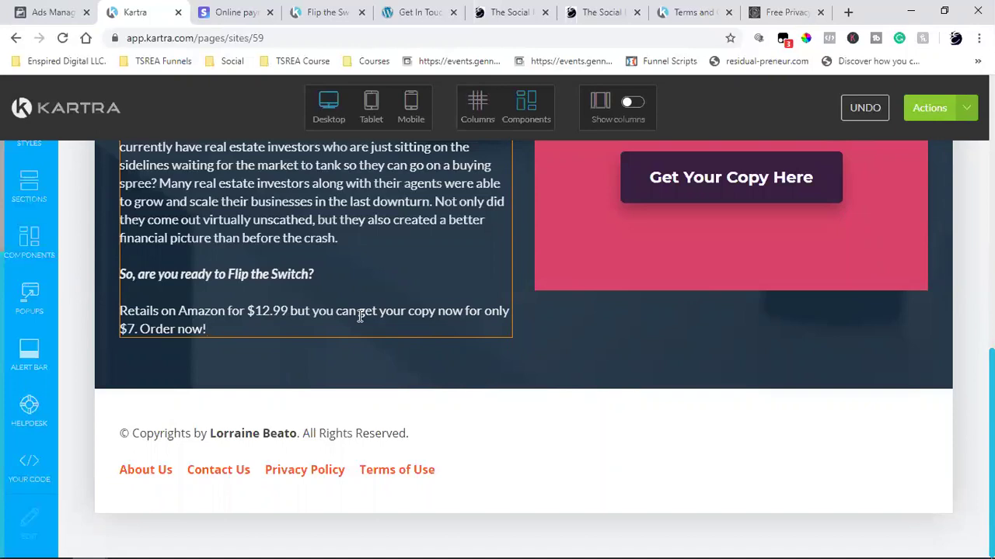
left_click(138, 328)
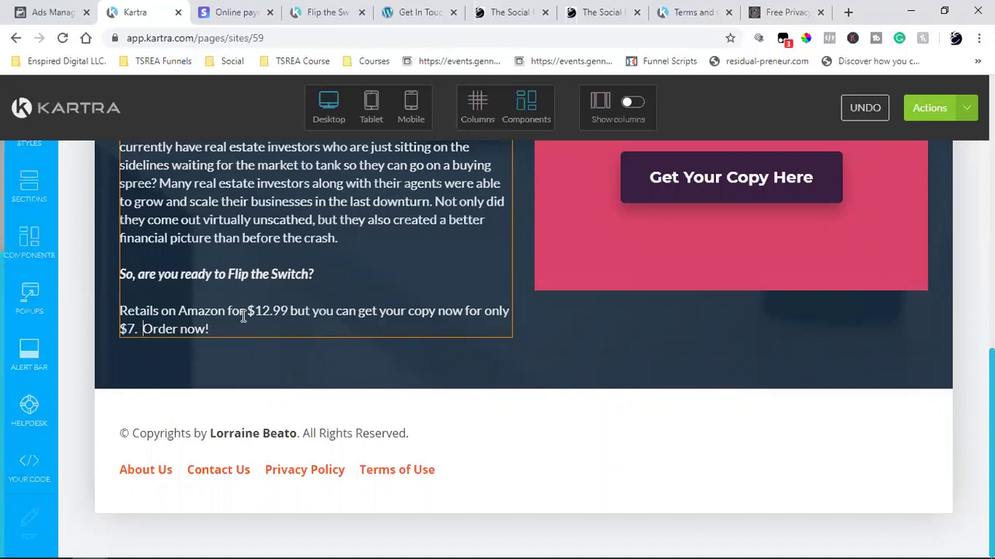
key("Return")
key("Return")
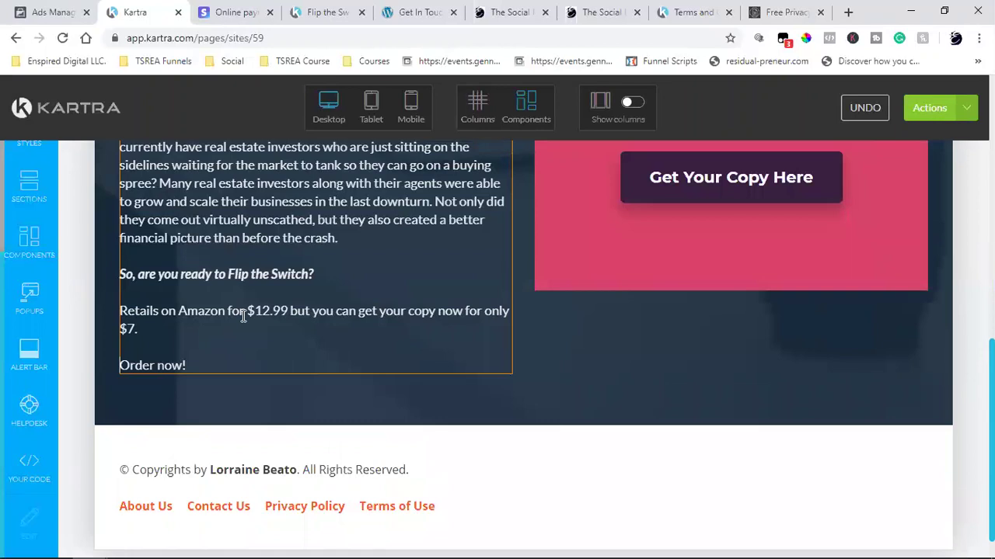
key("BackSpace")
key("BackSpace")
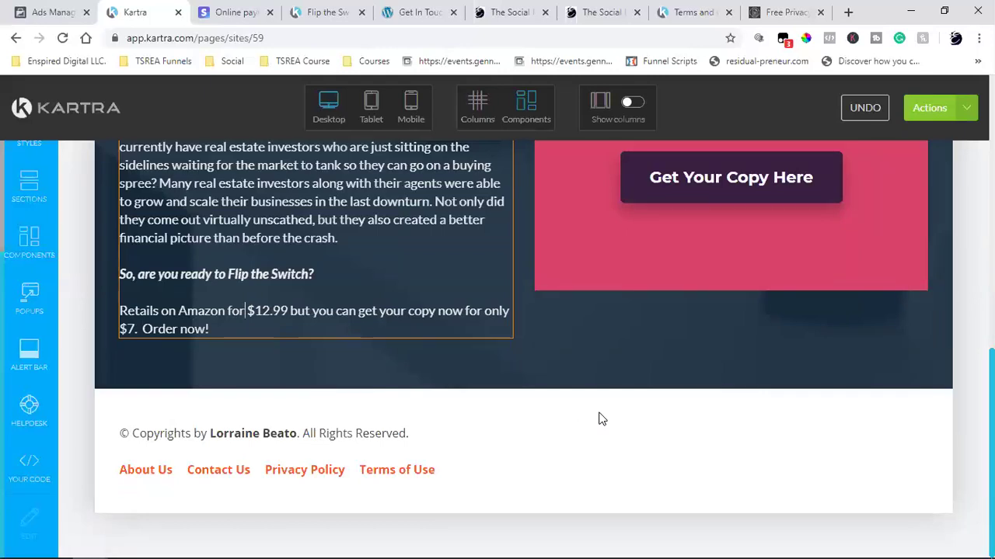
scroll(597, 413, "up", 2)
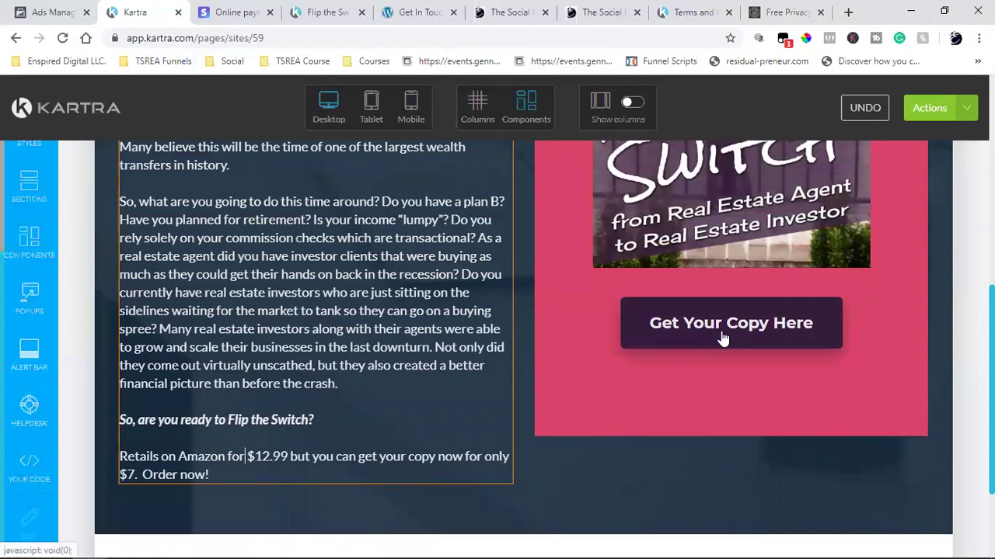
- Save the sales page's progress from the Actions menu
left_click(937, 108)
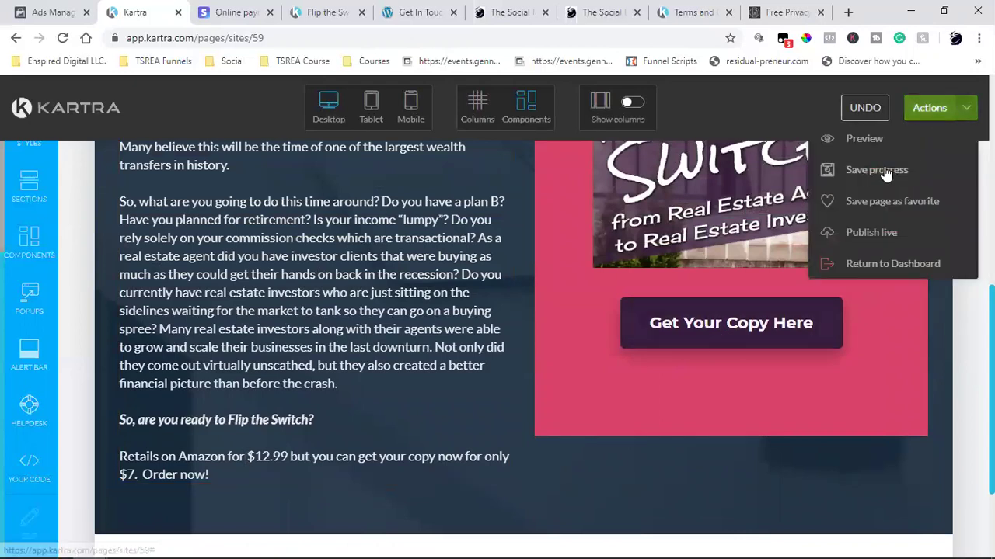
left_click(894, 169)
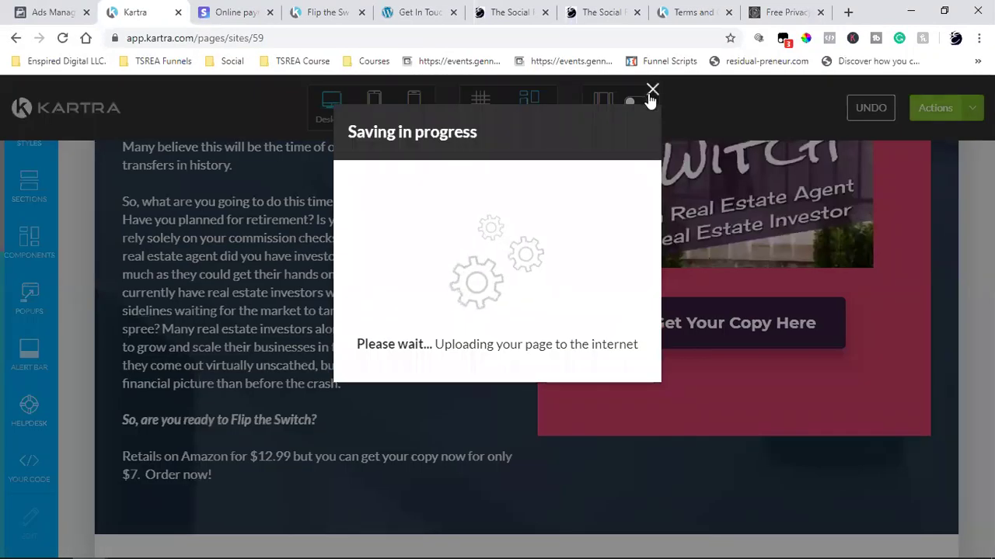
left_click(651, 91)
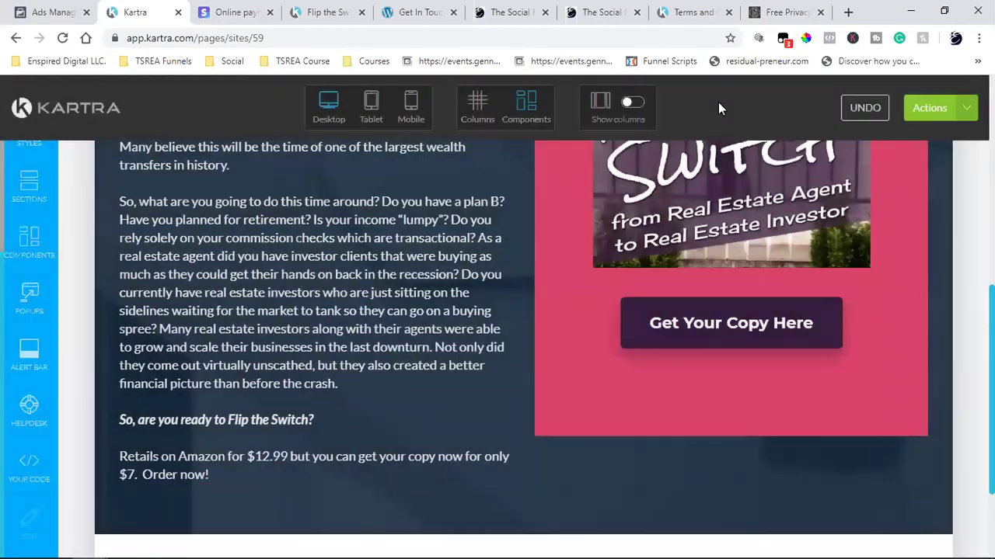
- Publish the Flip the Switch page live and get its direct page link
left_click(954, 107)
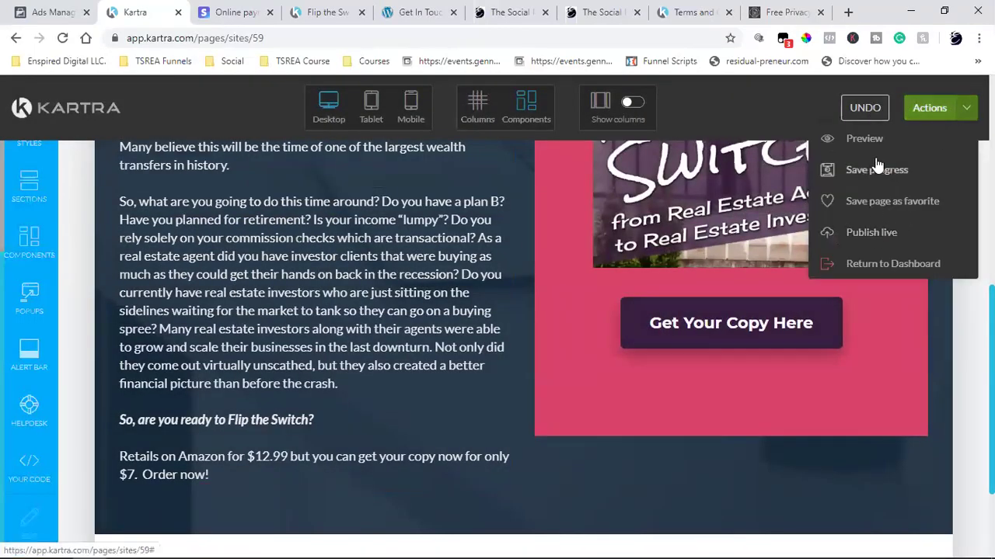
left_click(871, 232)
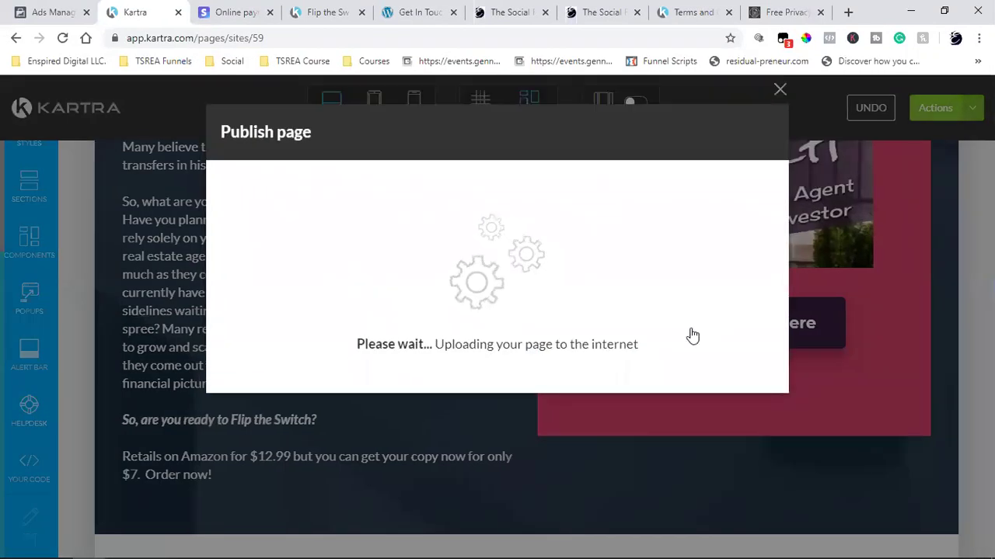
left_click(373, 282)
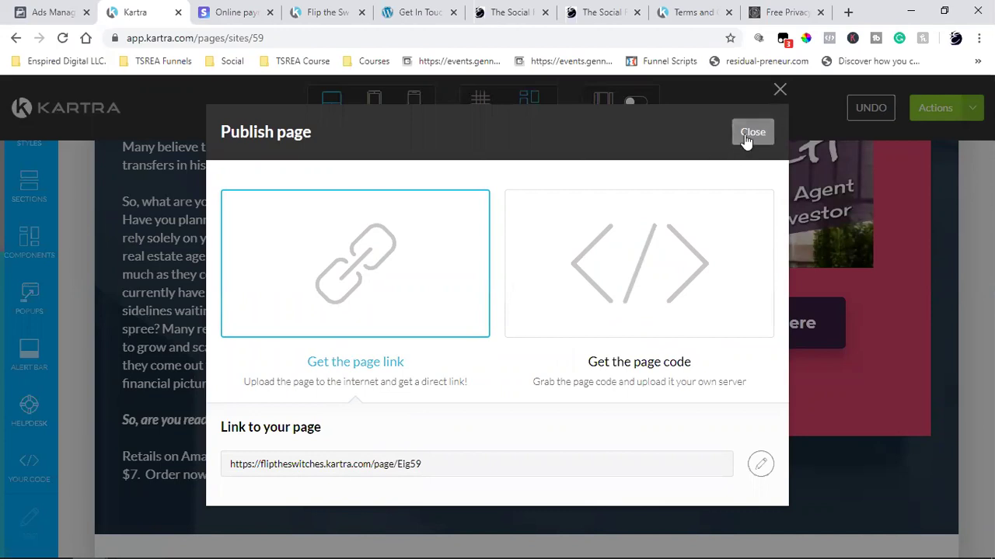
left_click(747, 134)
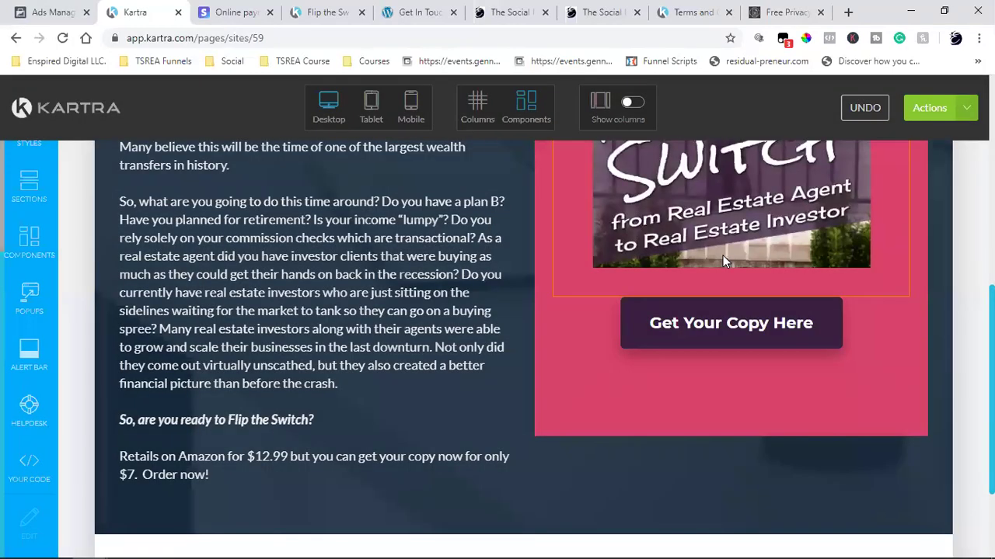
- Choose Actions > Return to Dashboard and confirm Exit to leave the page editor
scroll(723, 263, "down", 2)
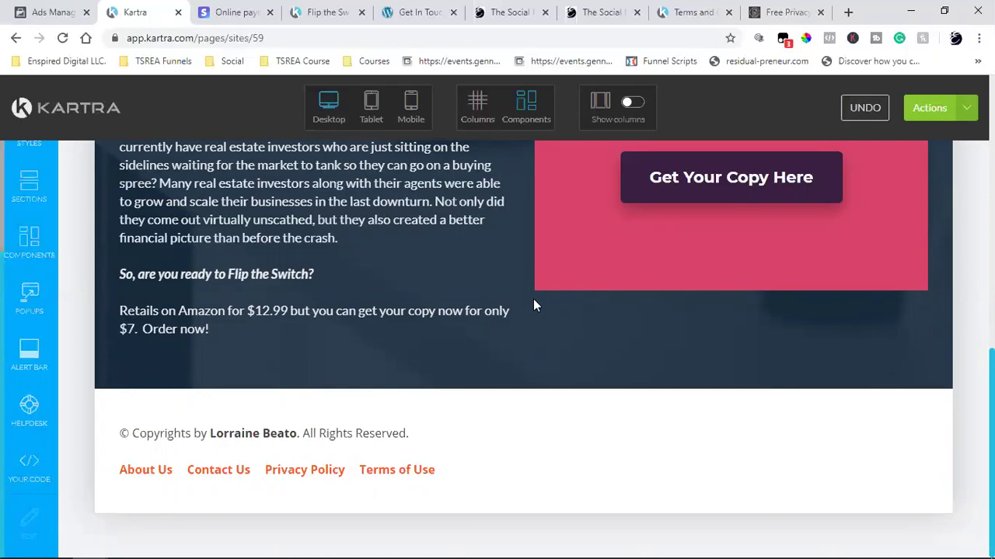
scroll(534, 301, "up", 4)
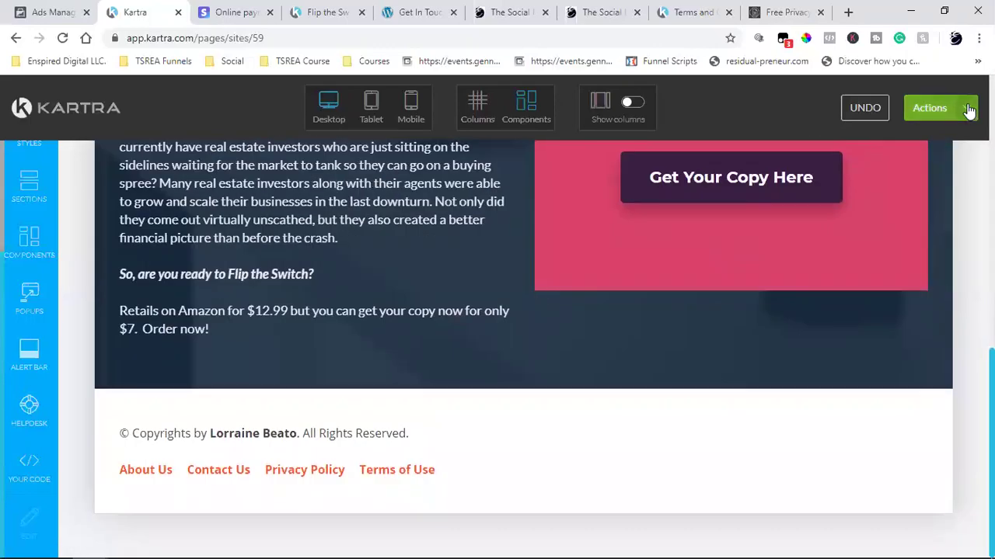
left_click(967, 108)
left_click(865, 264)
left_click(626, 133)
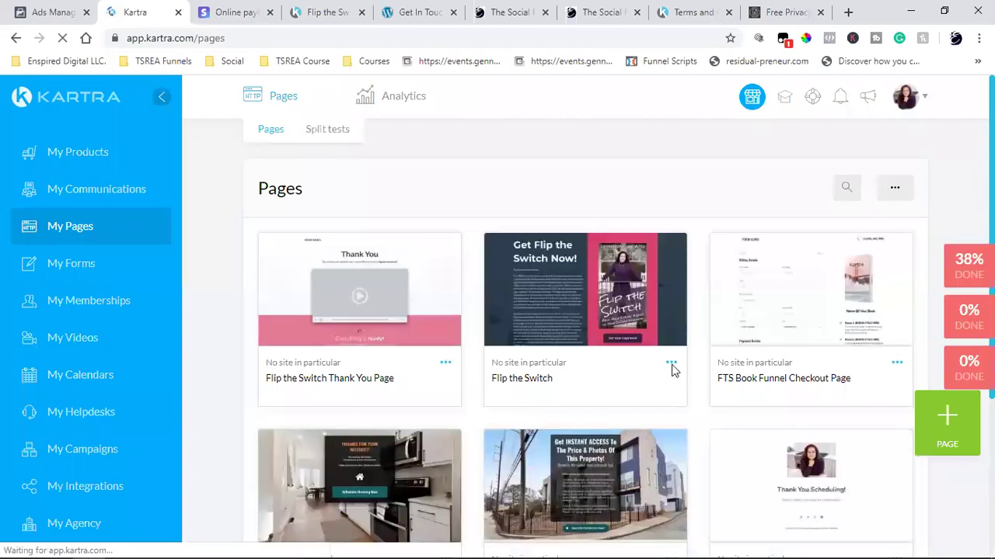
- Copy the Flip the Switch page's live URL via Get code or link
left_click(670, 365)
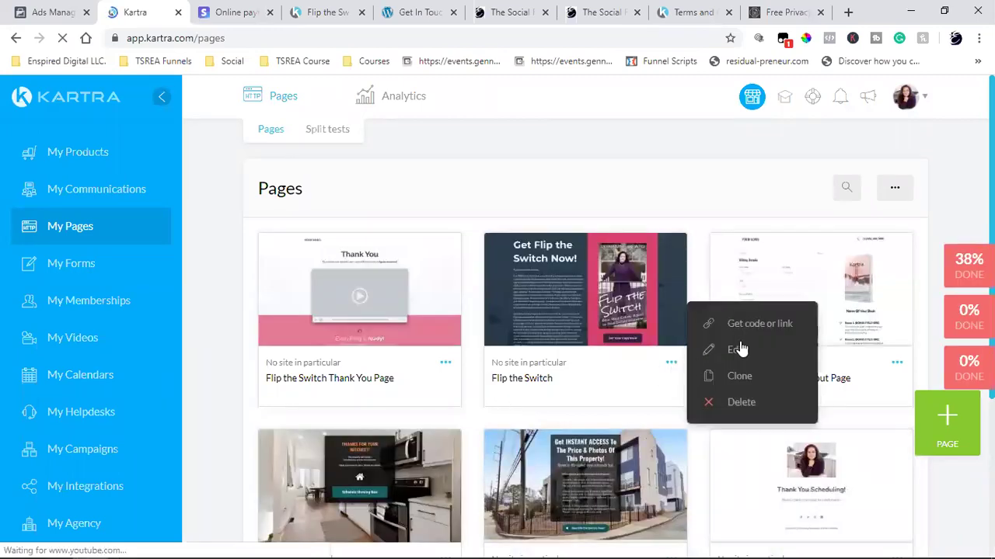
left_click(779, 324)
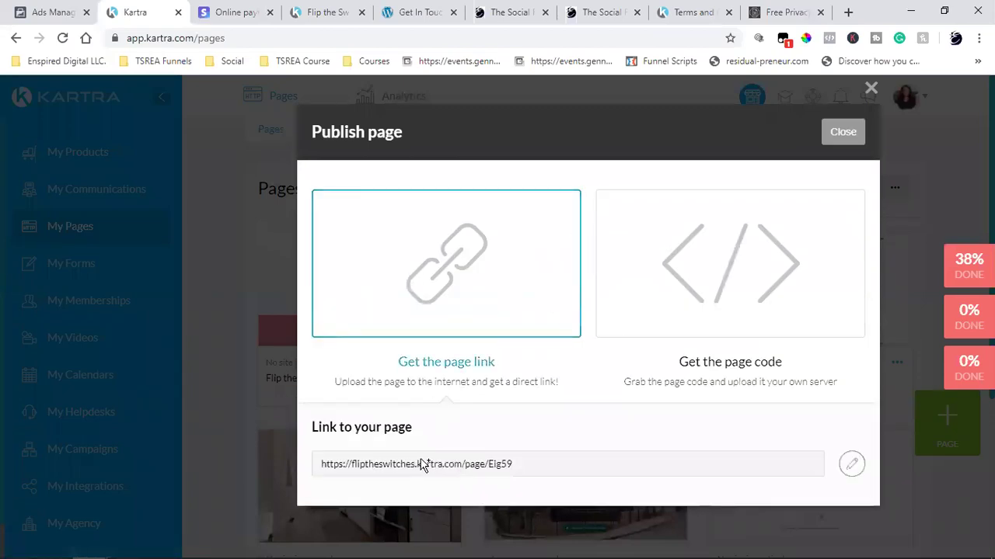
left_click(432, 464)
right_click(424, 470)
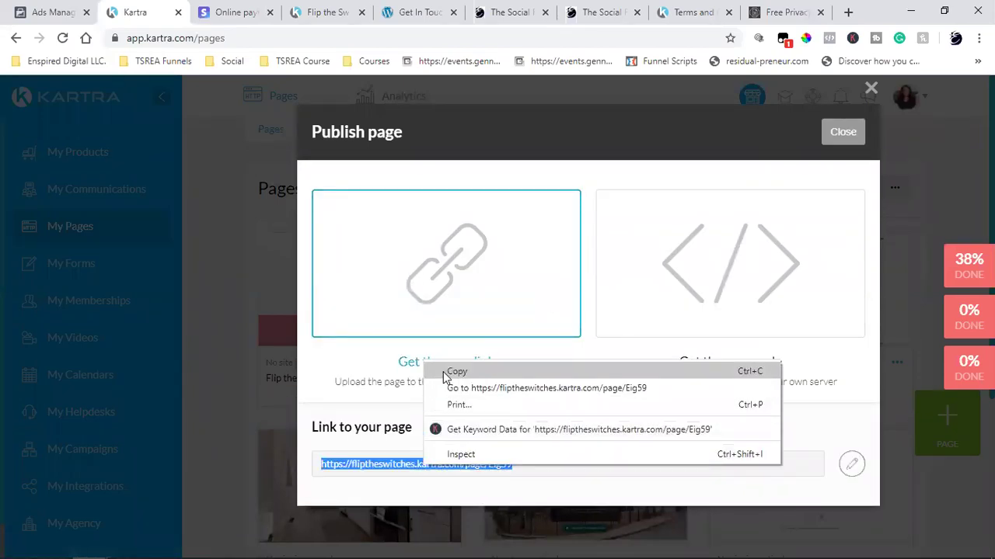
left_click(449, 371)
- Load the copied page link in the other browser tab
left_click(786, 12)
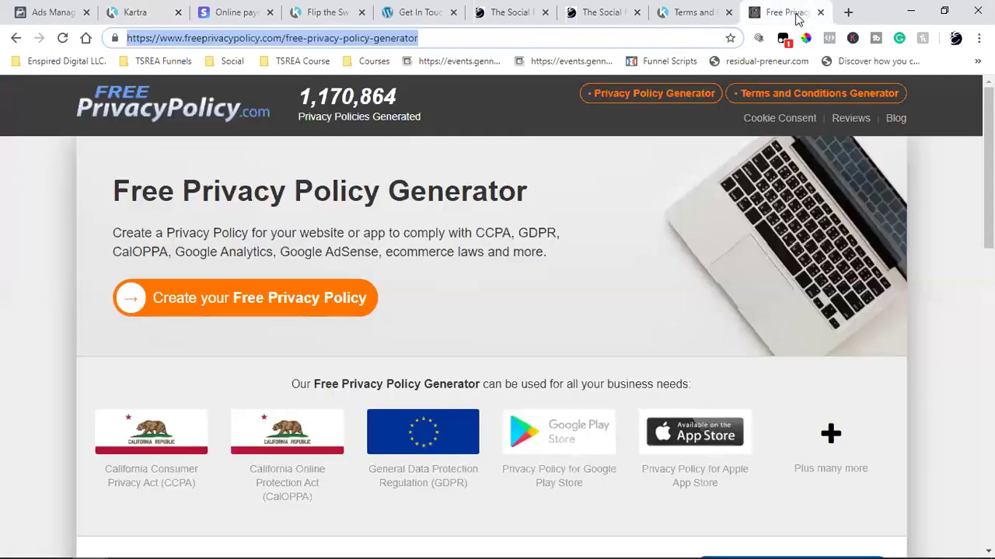
left_click(365, 37)
key("ctrl+v")
key("Return")
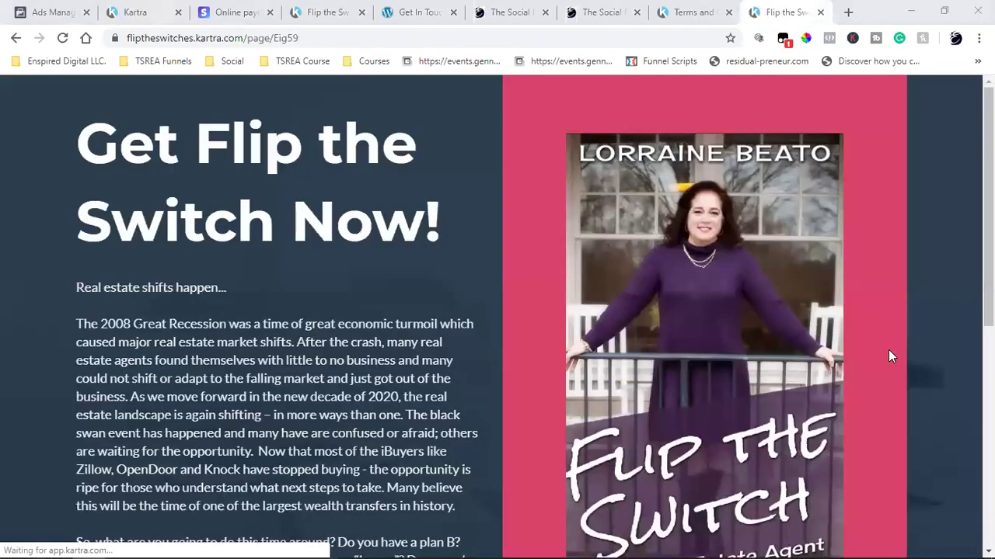
- Scroll through the live Flip the Switch sales page, then return to the Kartra tab
scroll(892, 355, "down", 6)
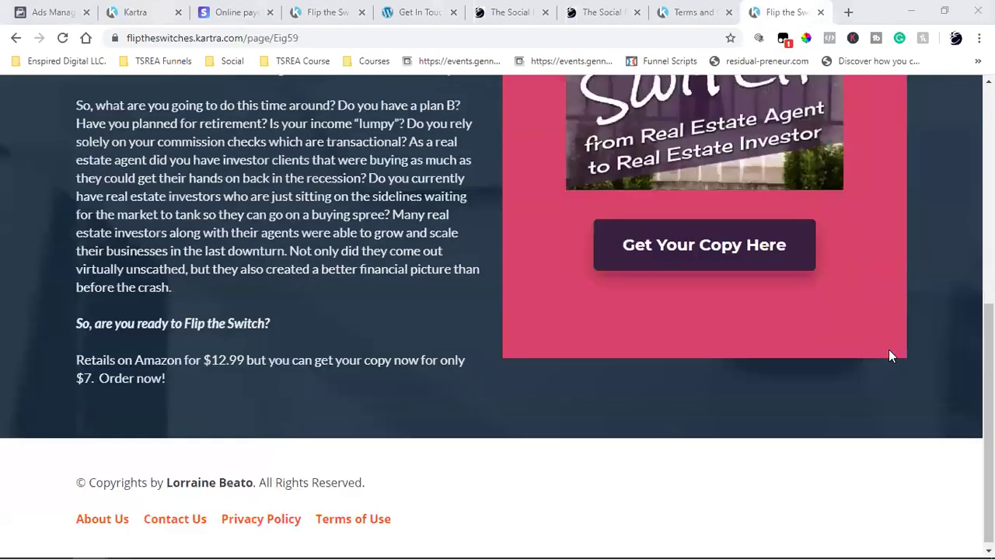
left_click(752, 261)
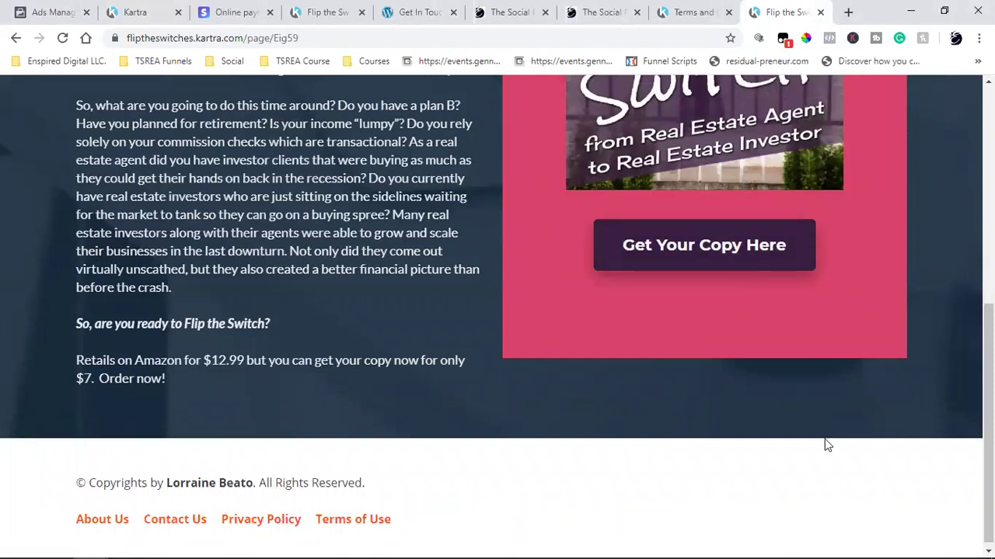
scroll(828, 445, "up", 5)
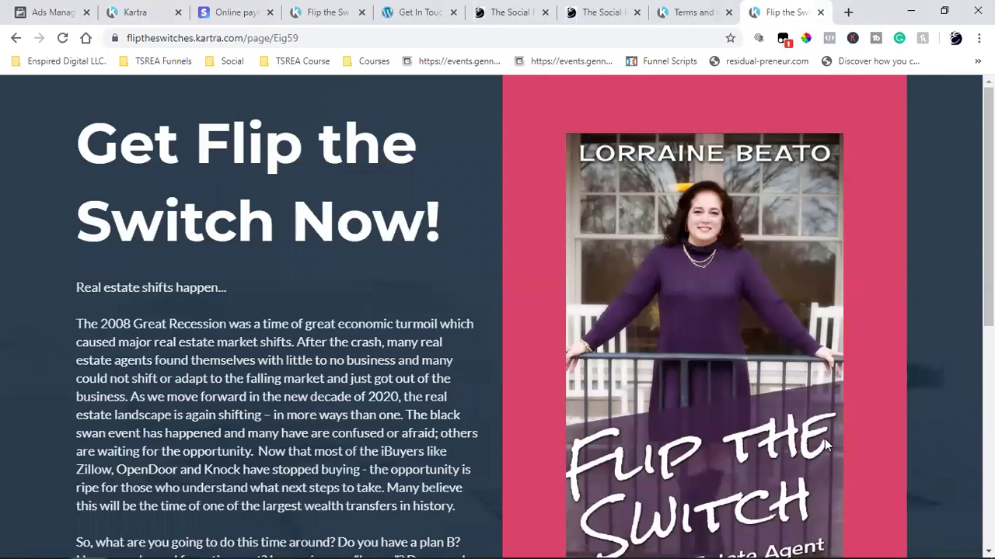
scroll(824, 439, "down", 5)
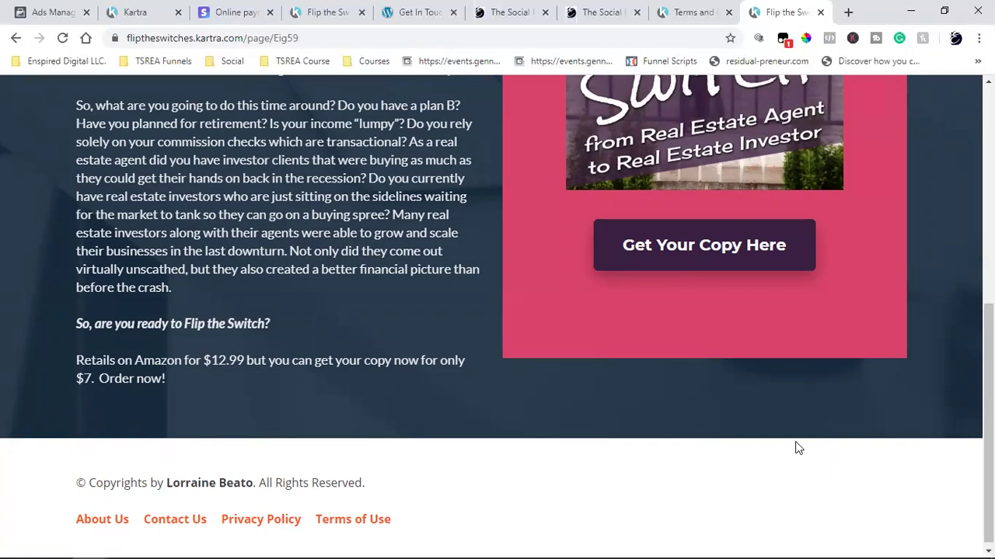
scroll(797, 449, "up", 6)
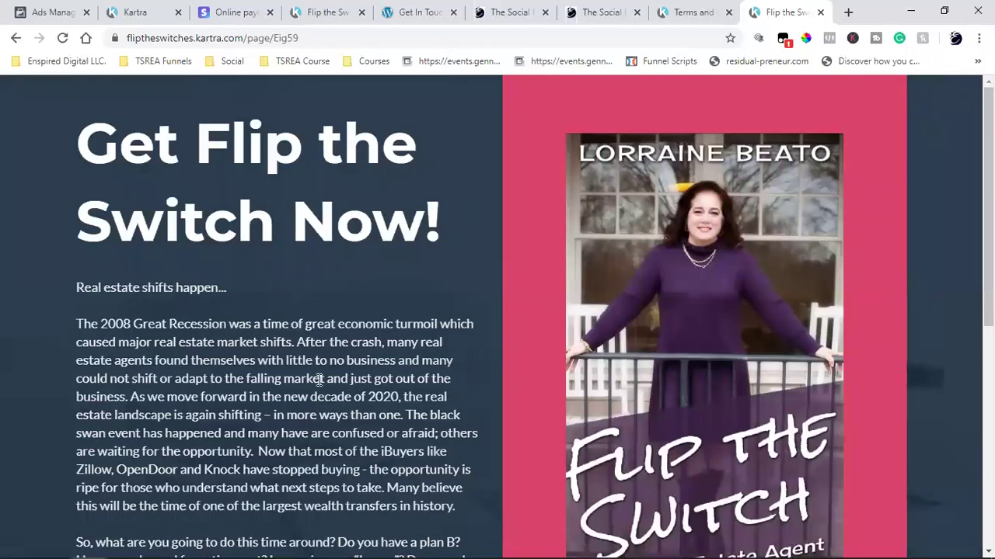
scroll(318, 380, "down", 6)
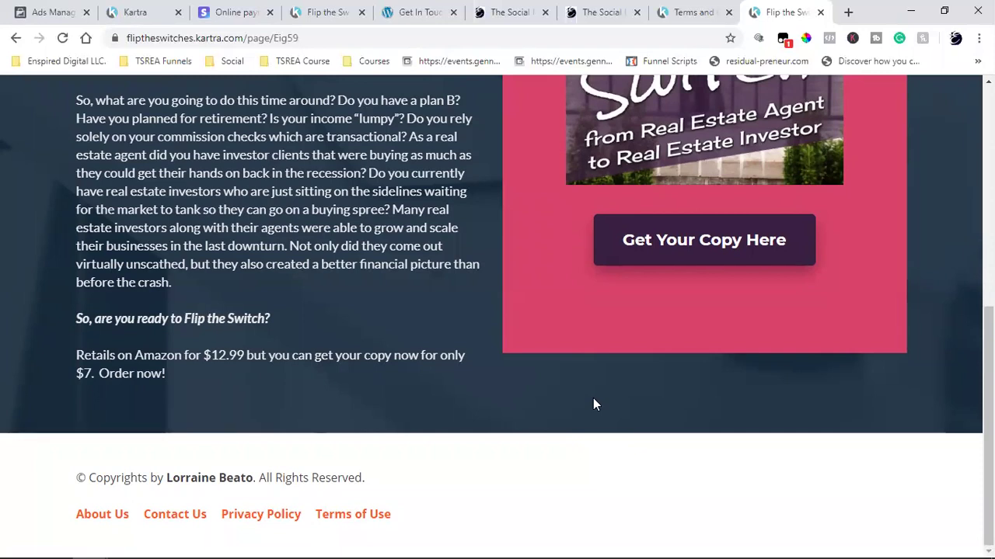
scroll(593, 400, "up", 6)
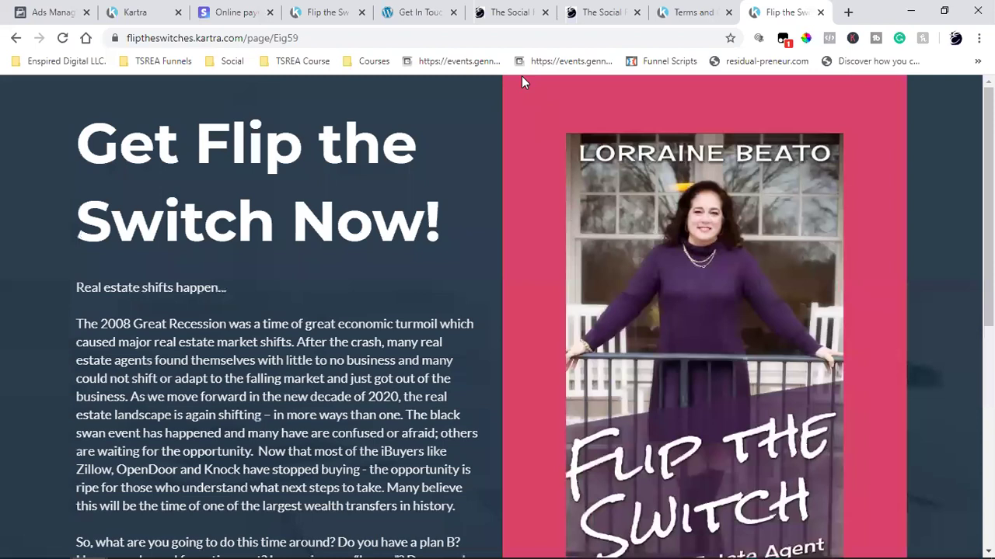
left_click(233, 12)
- Close the Publish dialog and filter the Pages list to the Book Funnel category
left_click(140, 11)
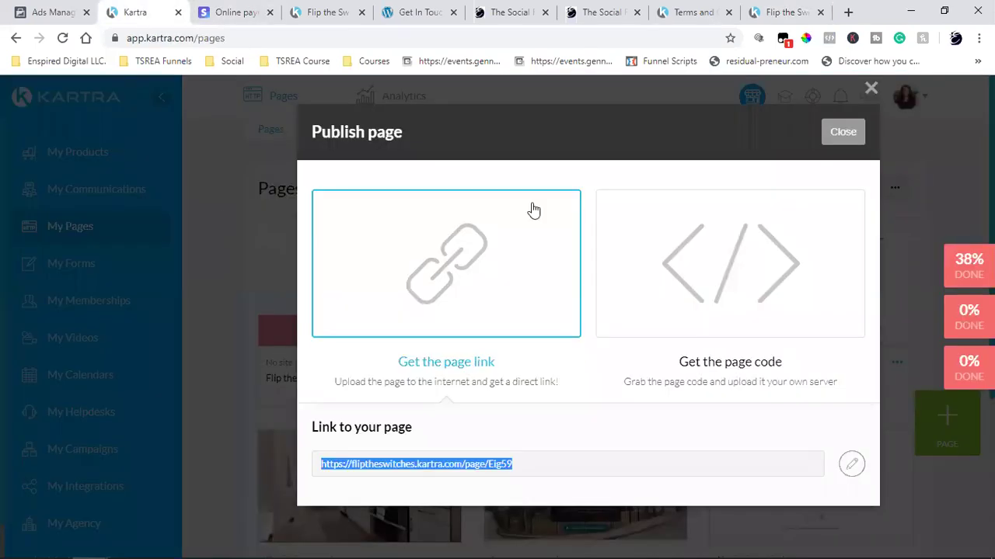
left_click(644, 185)
key("Escape")
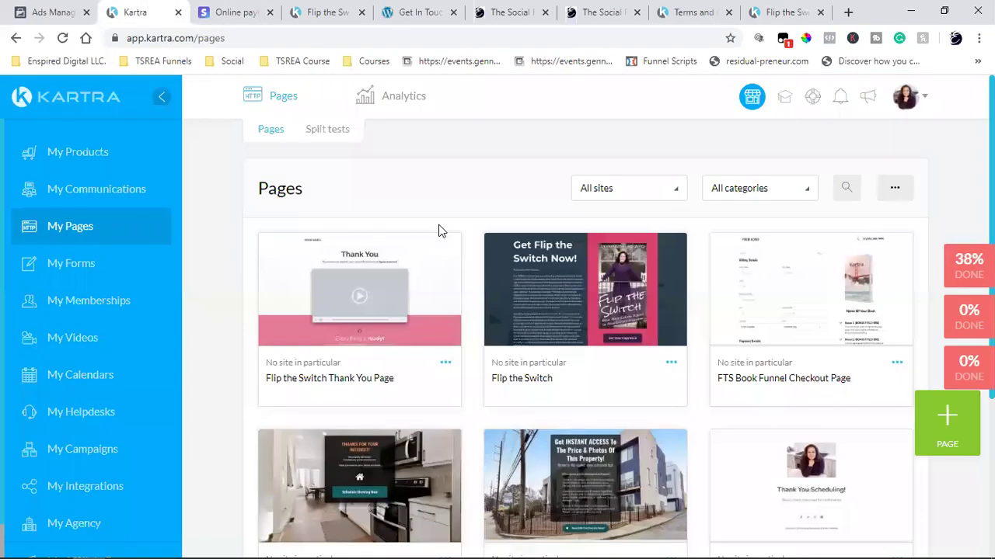
mouse_move(356, 304)
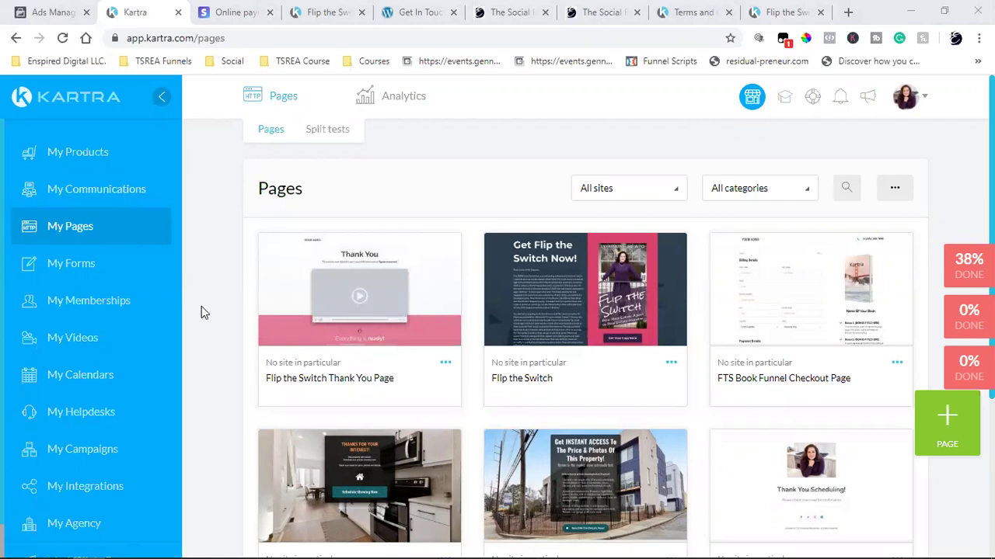
left_click(739, 188)
left_click(724, 268)
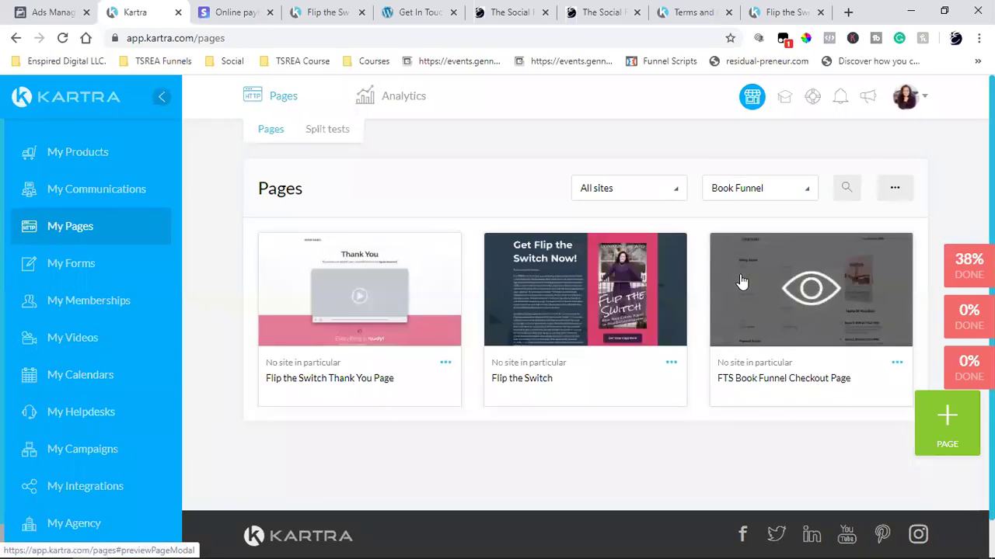
- Copy the Thank You page's live link and load it in a new browser tab
left_click(445, 364)
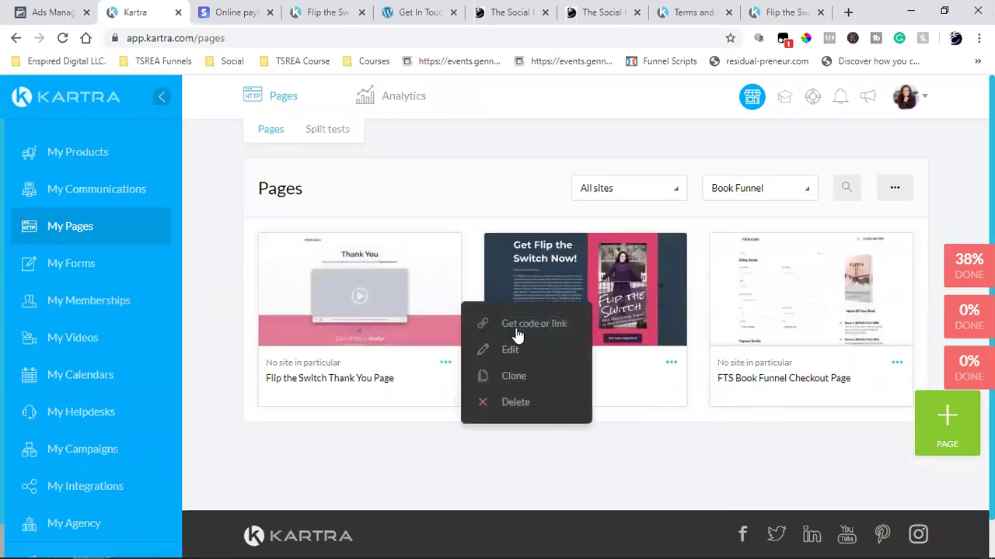
left_click(520, 323)
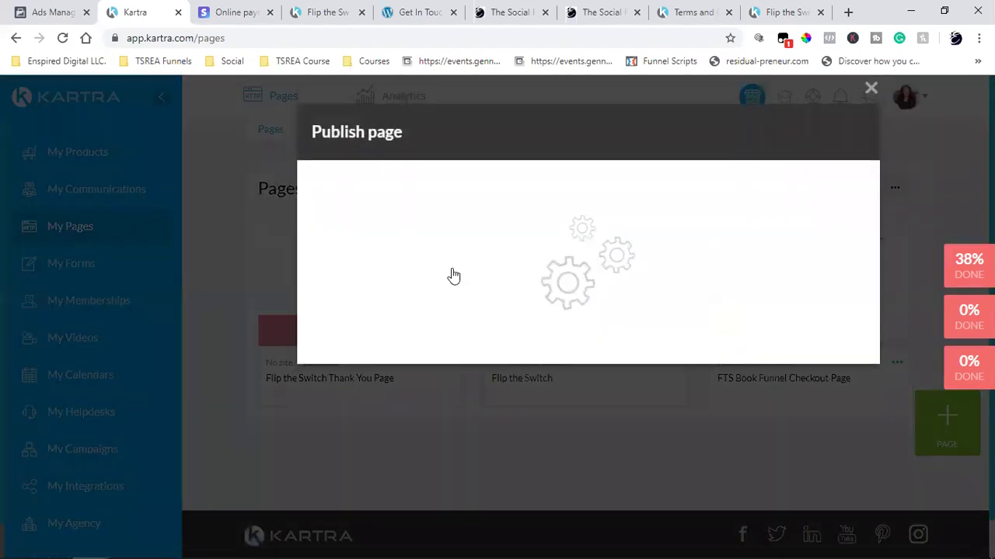
double_click(407, 463)
left_click(407, 464)
right_click(419, 464)
left_click(433, 304)
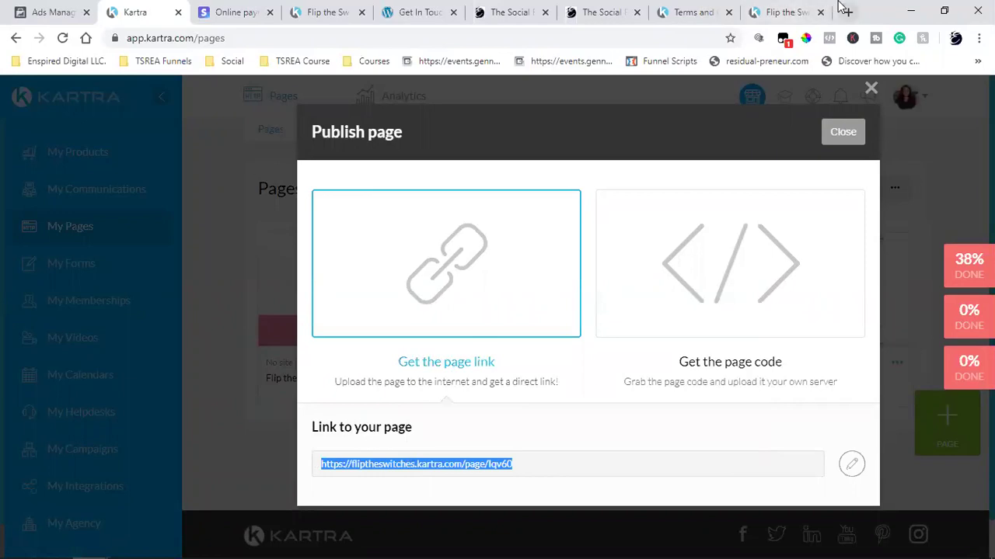
left_click(847, 12)
key("ctrl+v")
key("Return")
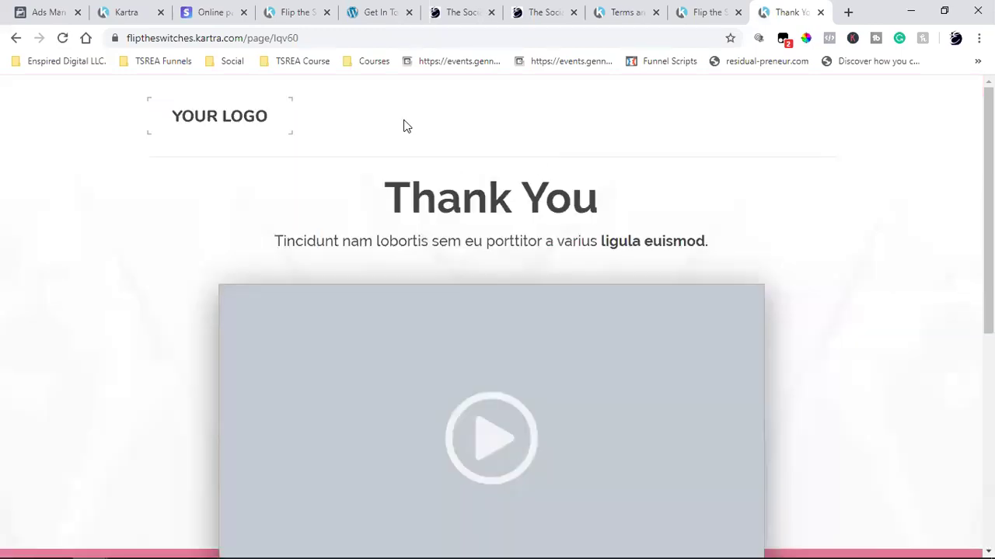
- Review the Thank You page's placeholder heading, subtitle and 'Stay connected' text
scroll(891, 405, "down", 5)
scroll(891, 404, "up", 5)
scroll(891, 312, "down", 5)
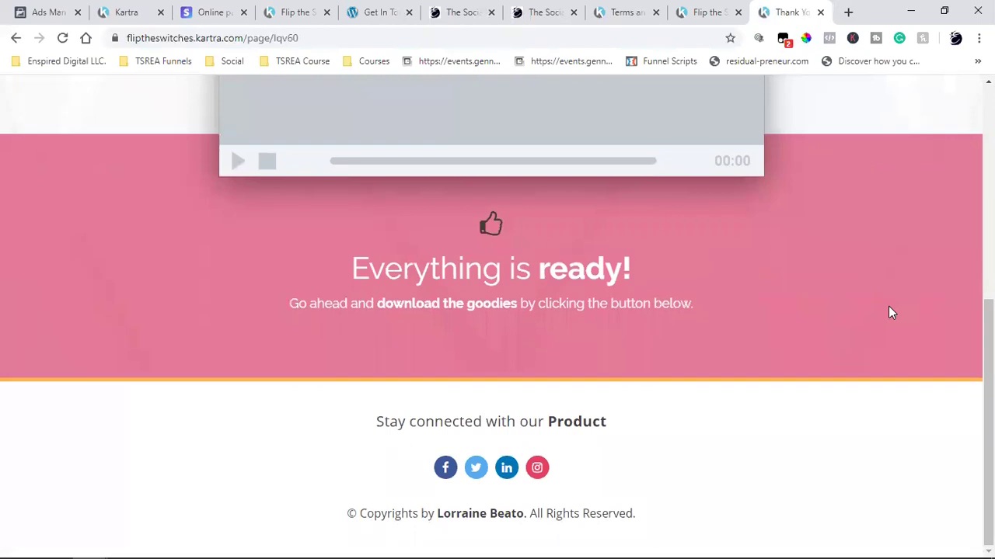
triple_click(460, 279)
triple_click(451, 308)
scroll(451, 308, "up", 5)
triple_click(470, 234)
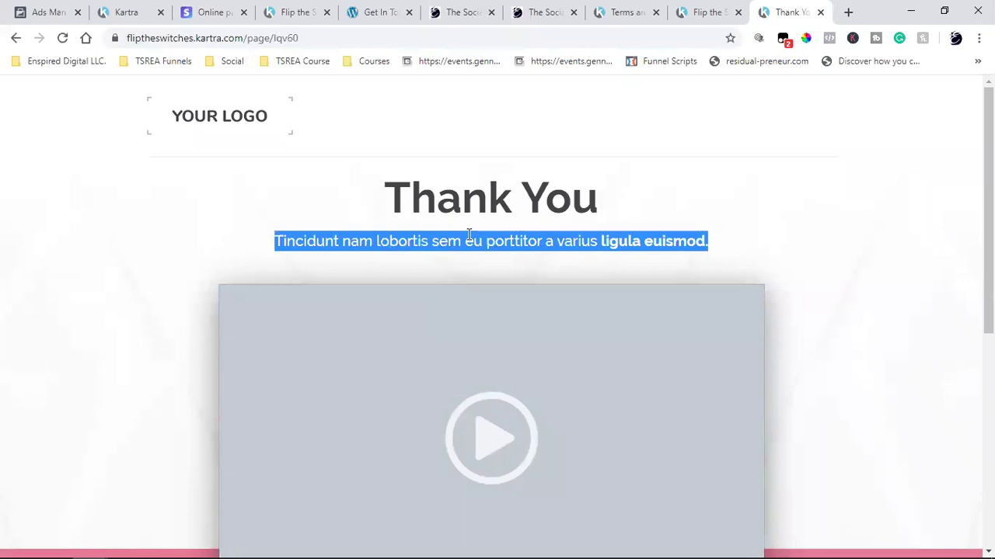
scroll(469, 234, "down", 5)
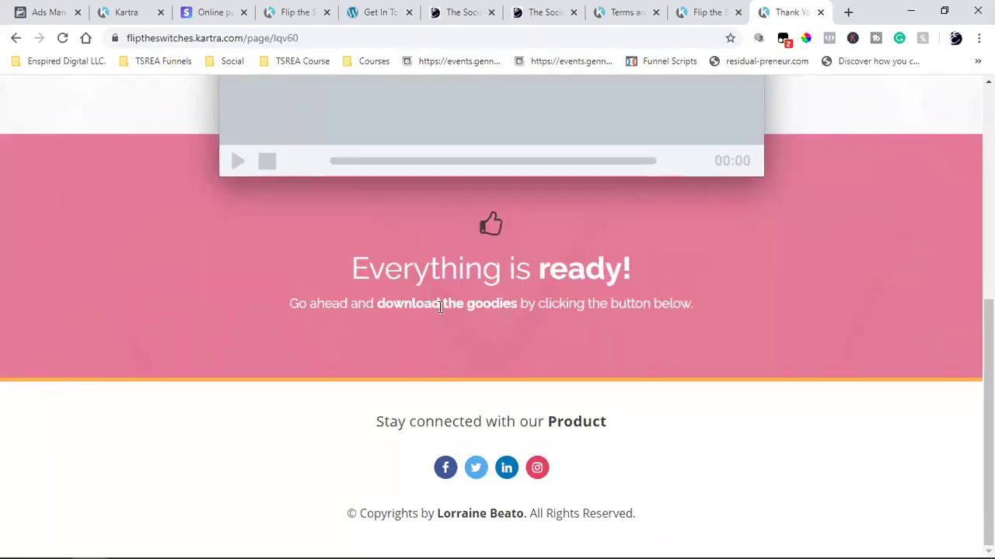
triple_click(549, 424)
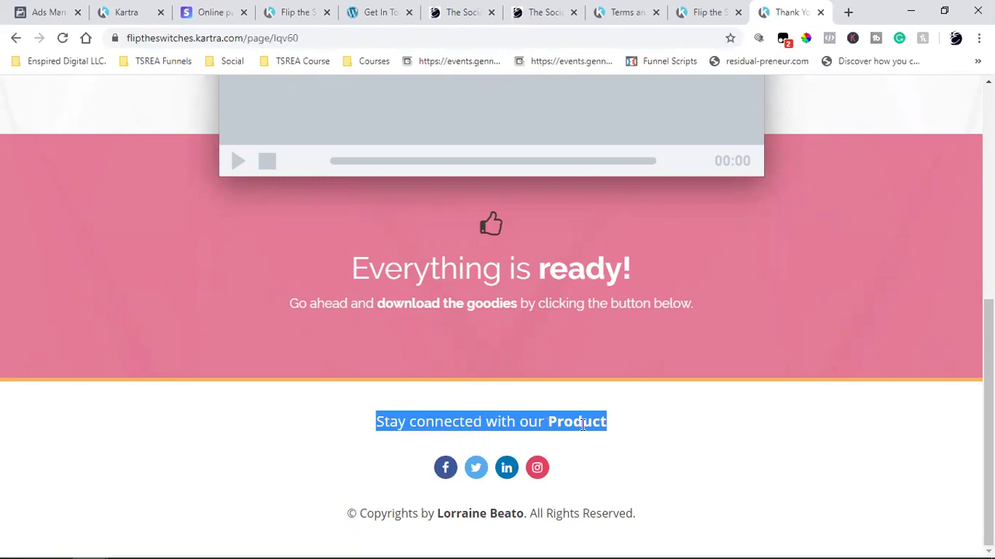
double_click(581, 425)
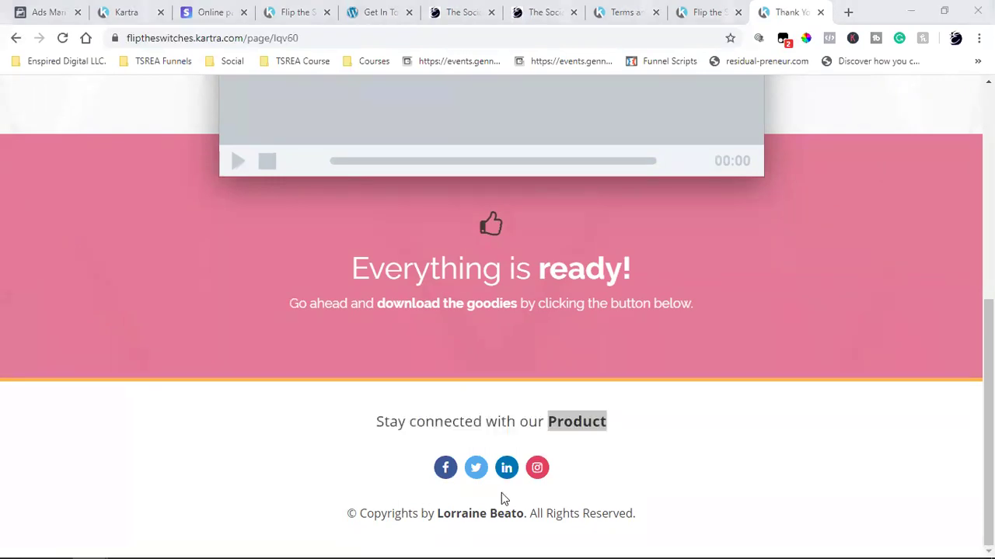
- Test the Facebook social link, close its tab, and recheck the heading and subtitle
left_click(444, 468)
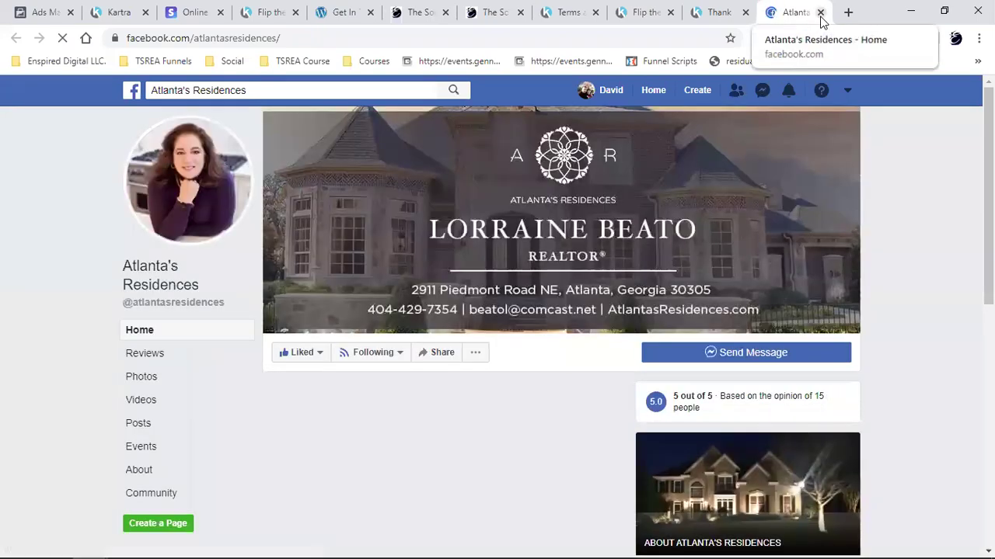
left_click(820, 12)
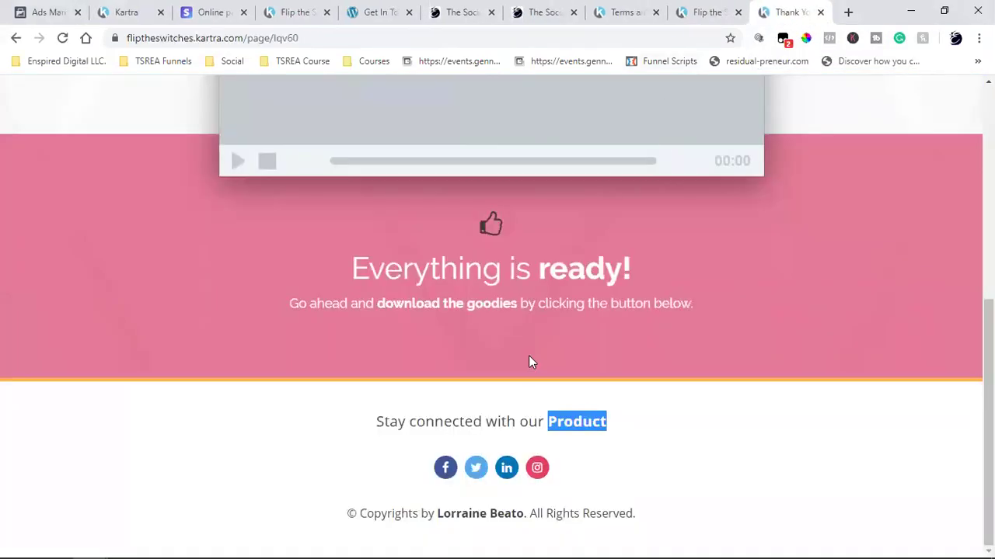
left_click(732, 460)
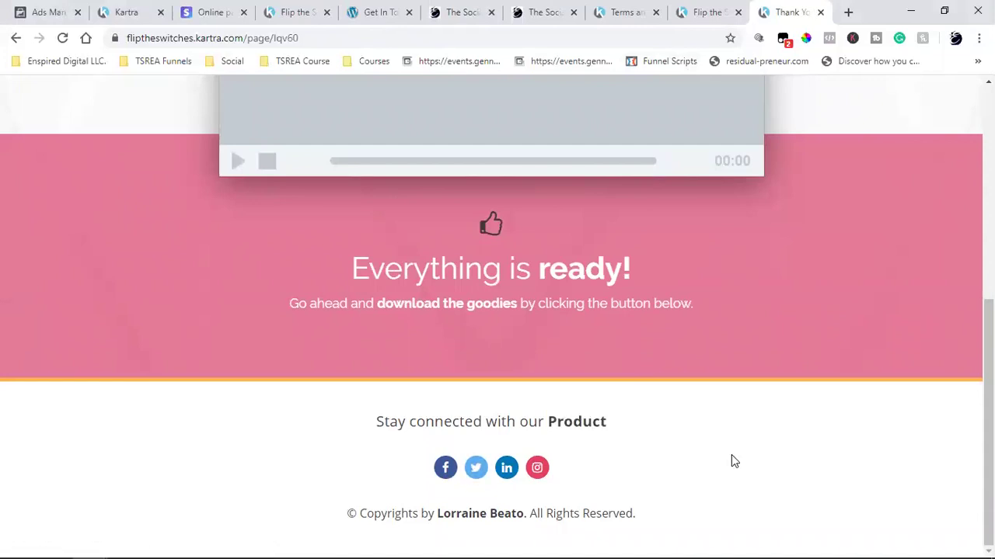
scroll(731, 460, "up", 6)
scroll(731, 457, "down", 5)
scroll(731, 457, "up", 5)
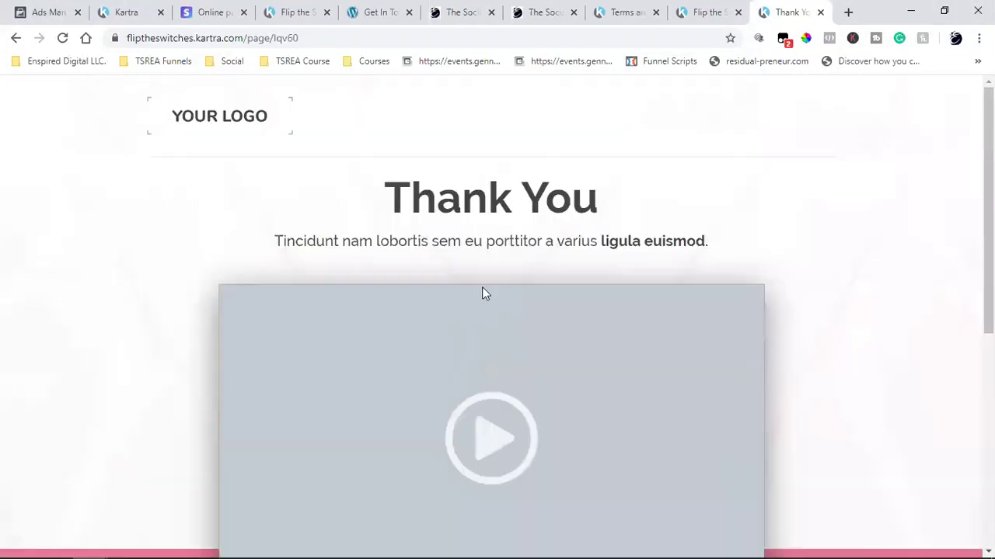
double_click(538, 202)
double_click(520, 243)
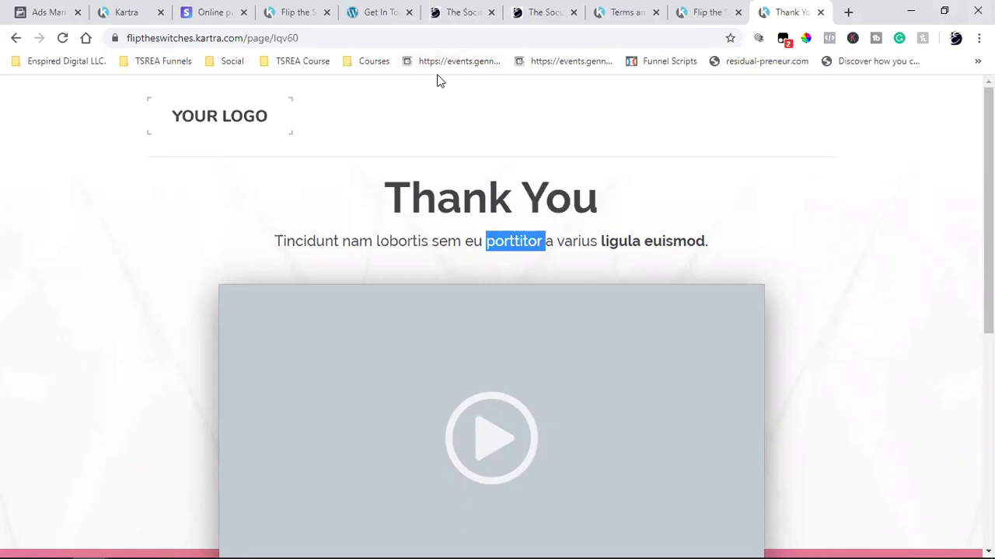
- Close the Publish dialog and choose Edit on the Thank You page card, confirming Edit
left_click(126, 11)
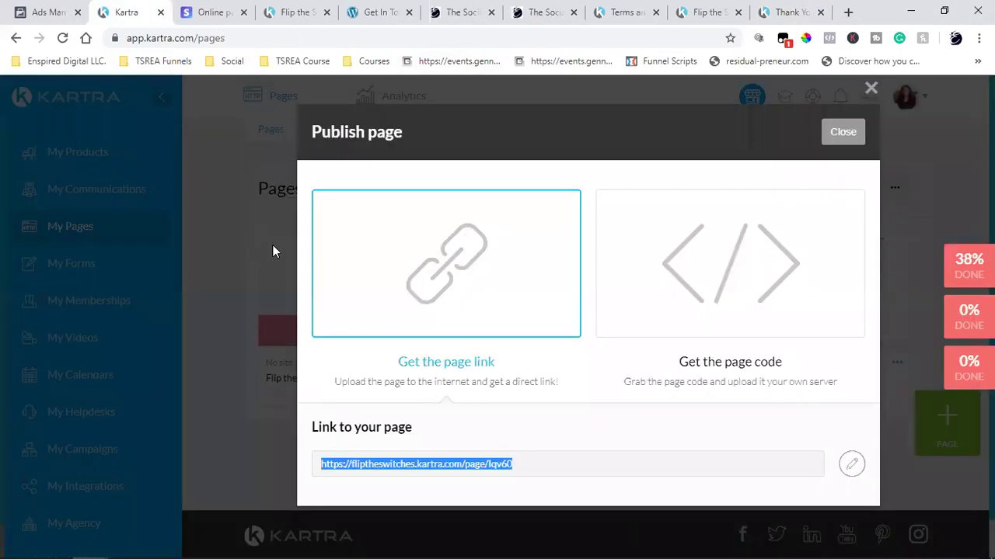
left_click(839, 134)
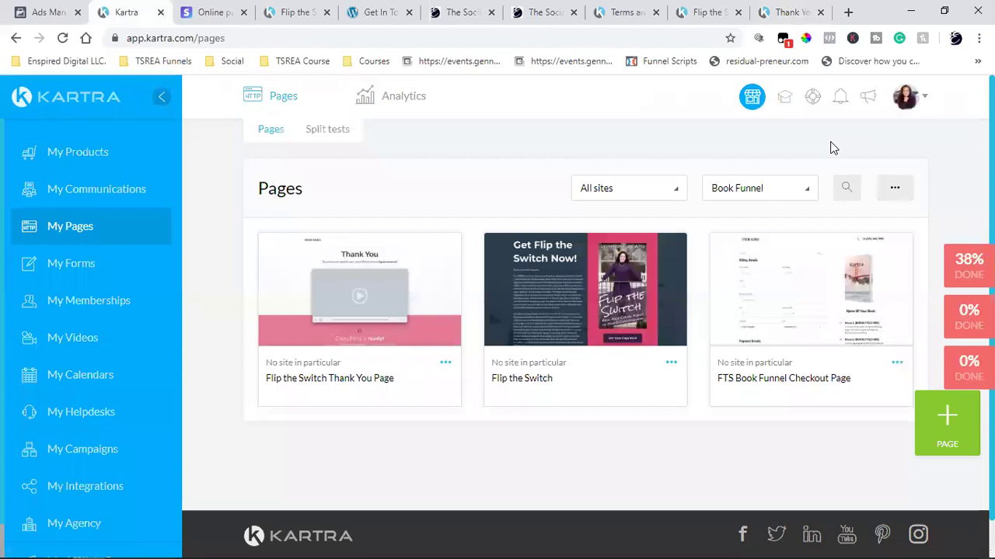
left_click(445, 362)
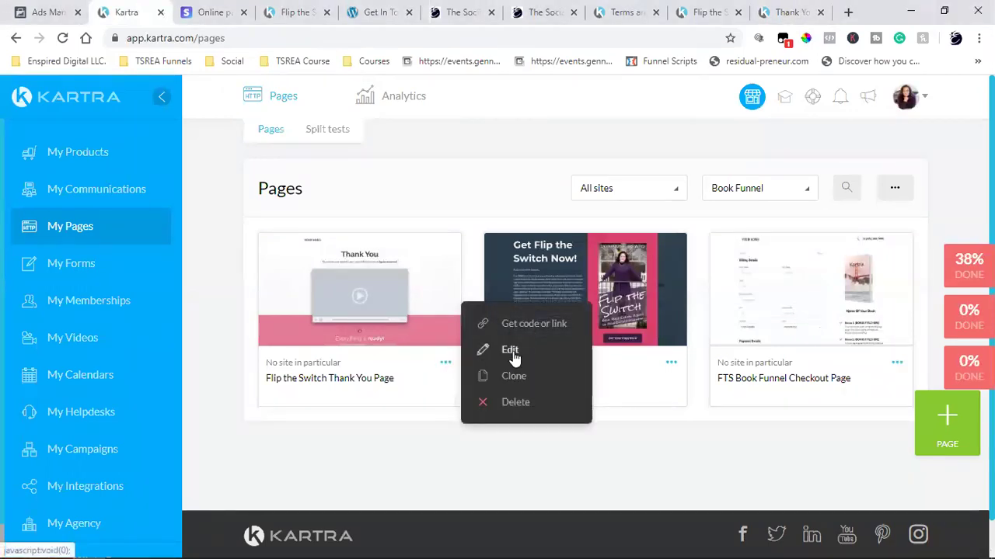
left_click(511, 351)
left_click(719, 129)
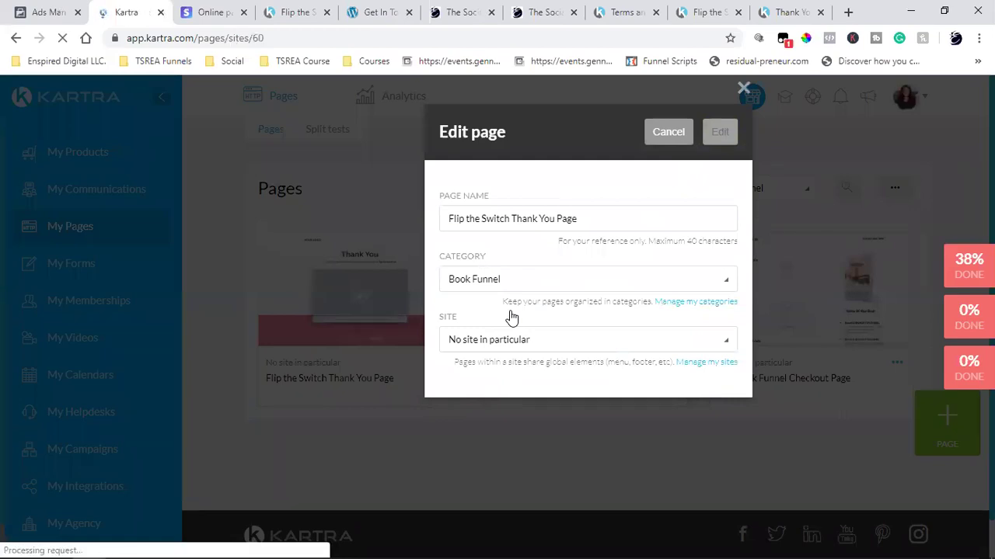
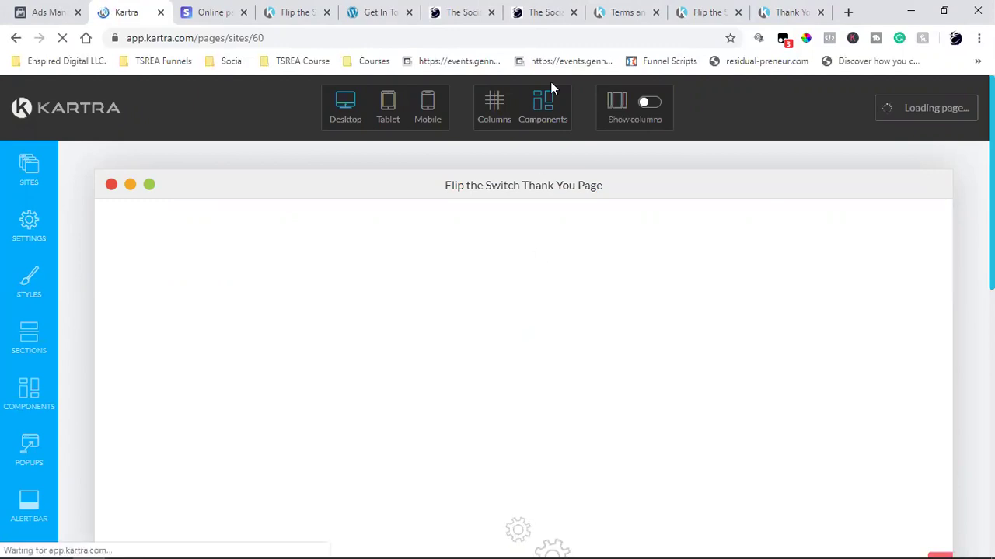
- In a new tab, search Facebook for 'flip the switch'
left_click(848, 12)
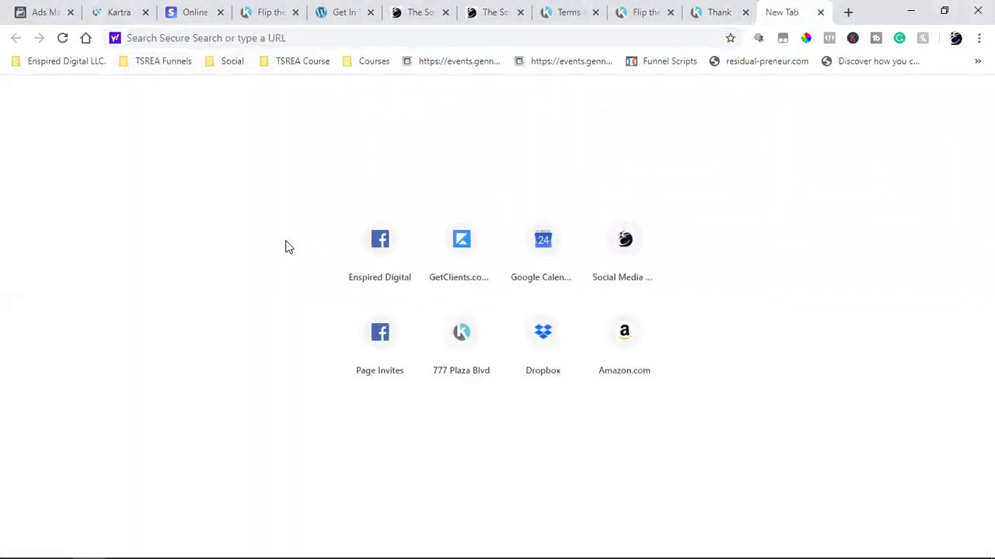
left_click(374, 247)
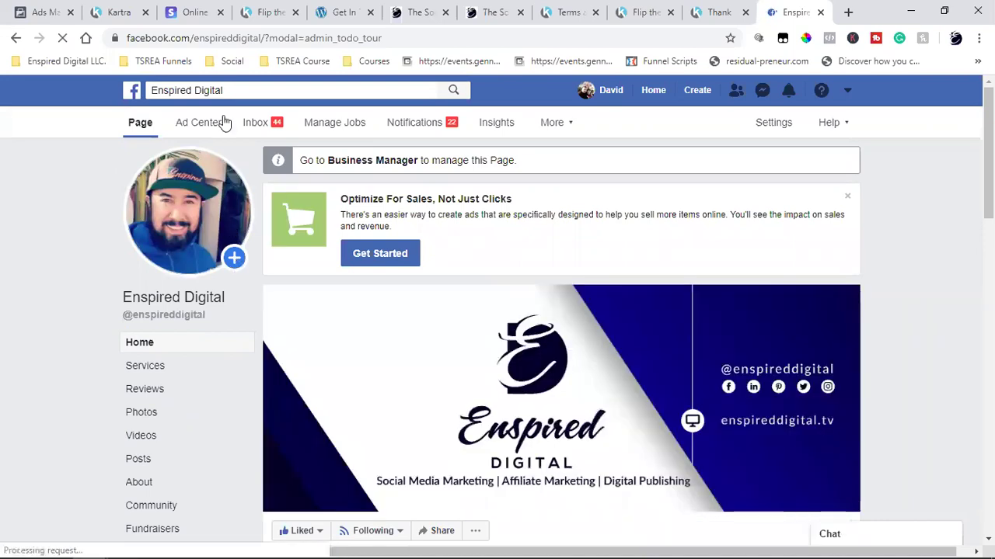
left_click(225, 91)
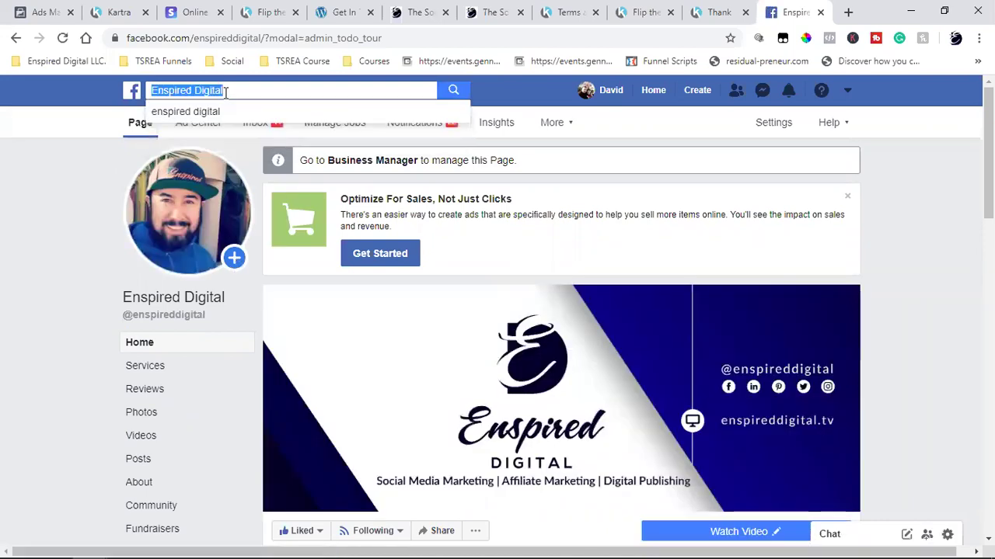
type("flip")
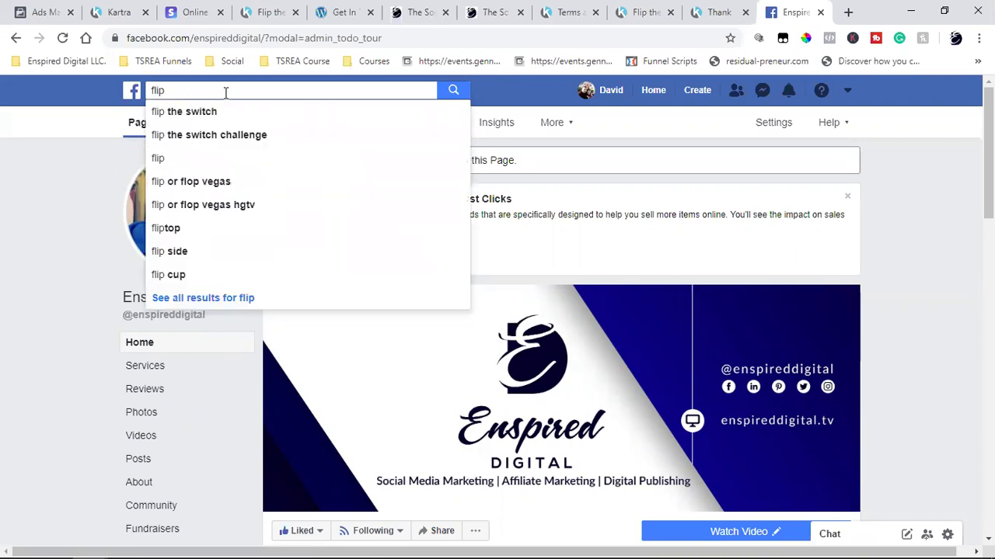
left_click(217, 114)
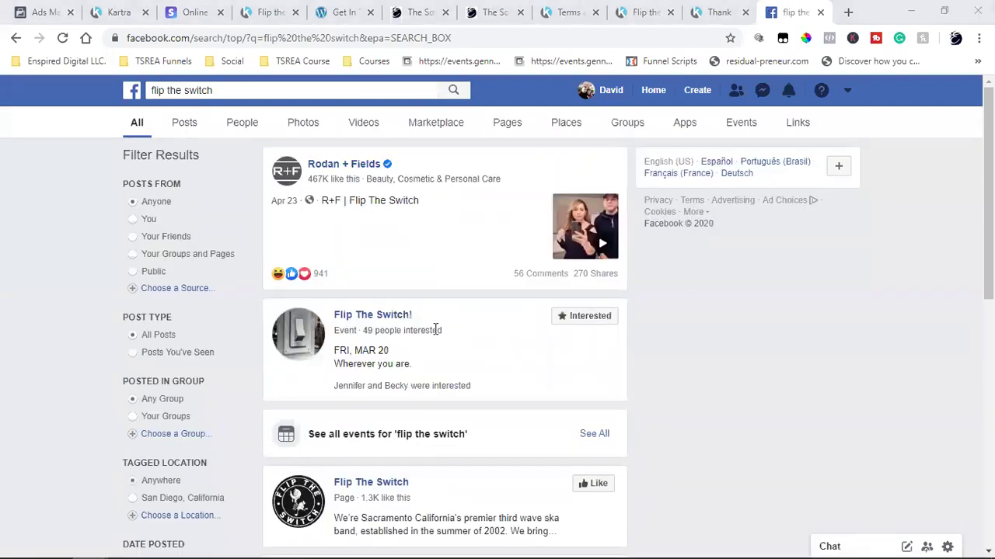
- Filter the search results to Groups and open the Flip the Switch group page
left_click(353, 319)
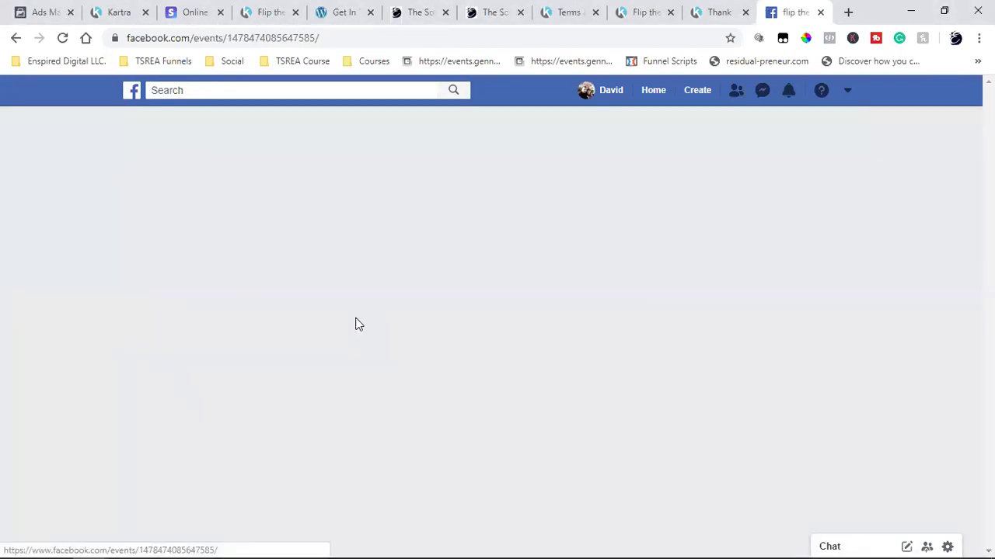
key("alt+Left")
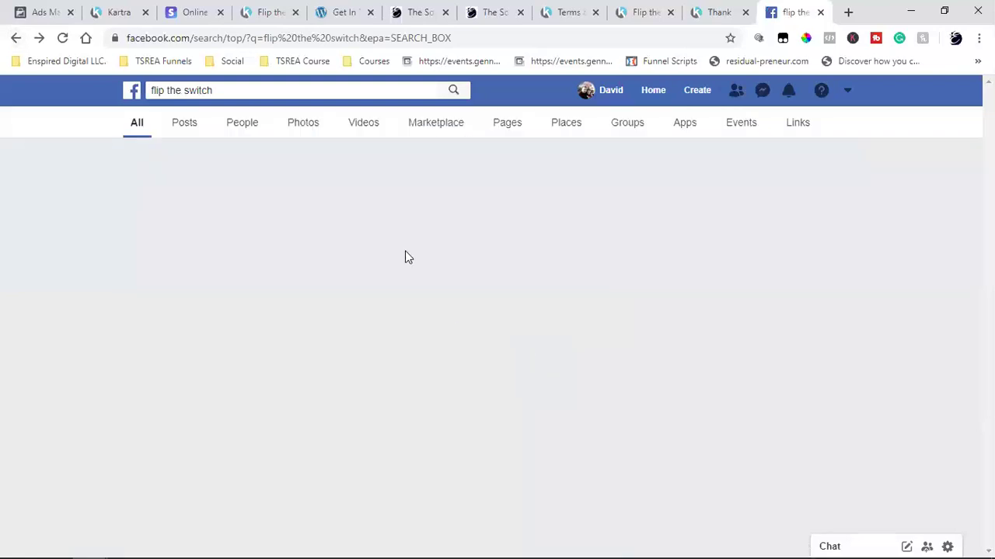
left_click(624, 126)
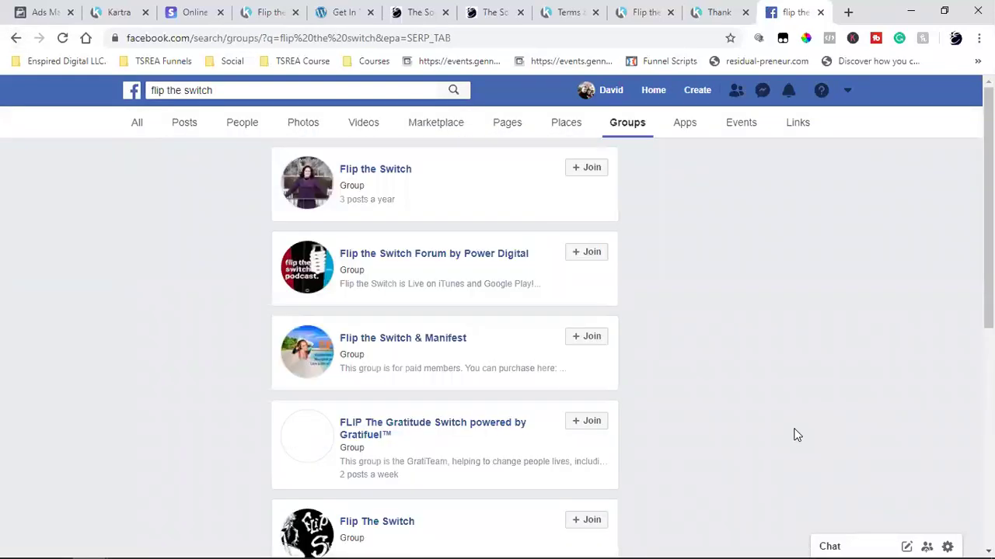
left_click(376, 170)
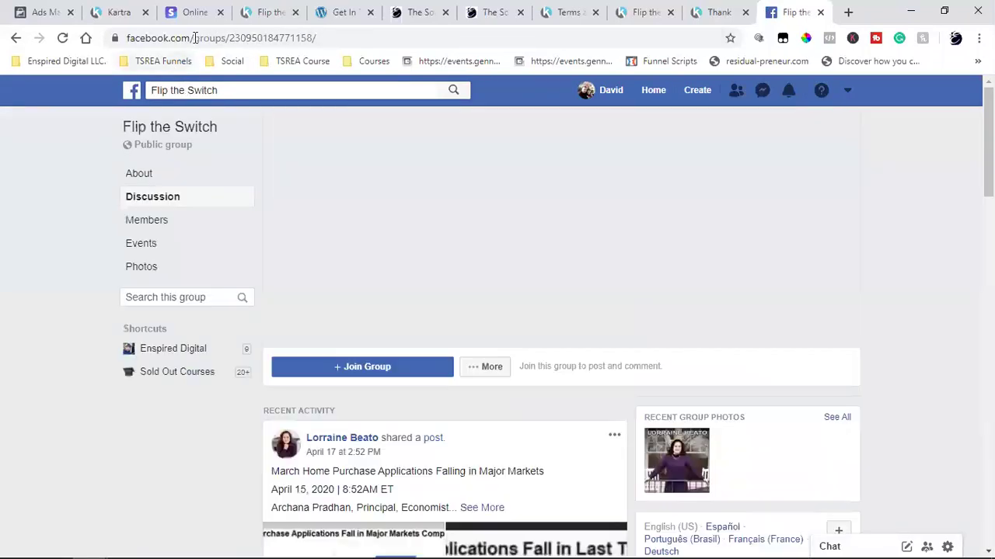
- Copy the Flip the Switch group page's address and go back to Kartra
left_click(196, 38)
right_click(195, 39)
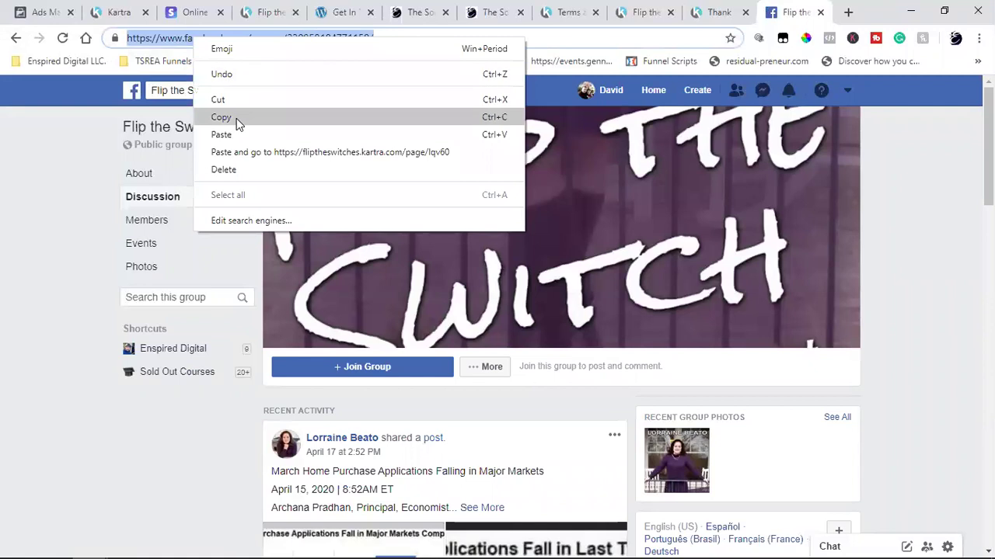
left_click(237, 118)
left_click(117, 13)
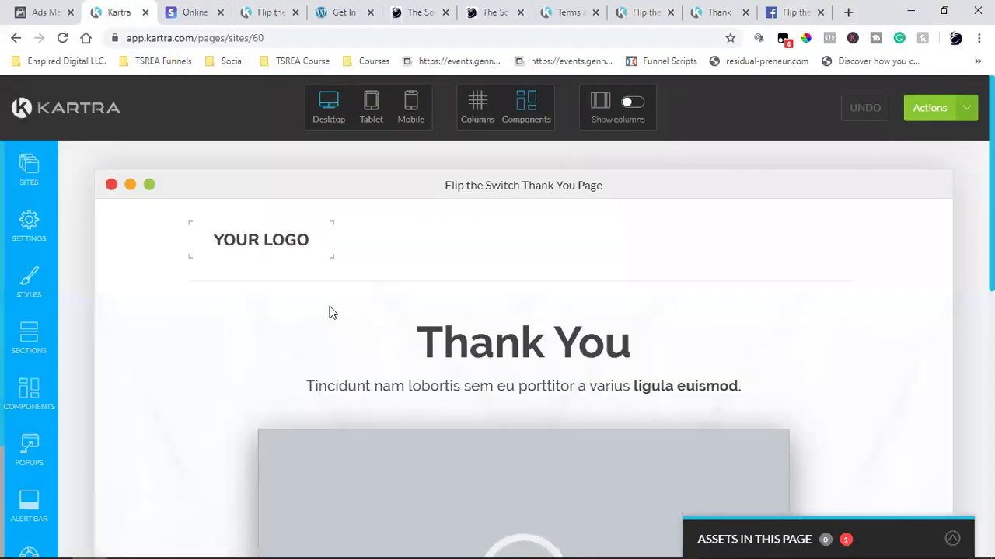
- Replace the footer Facebook icon's link with the copied Flip the Switch group address
scroll(342, 334, "down", 10)
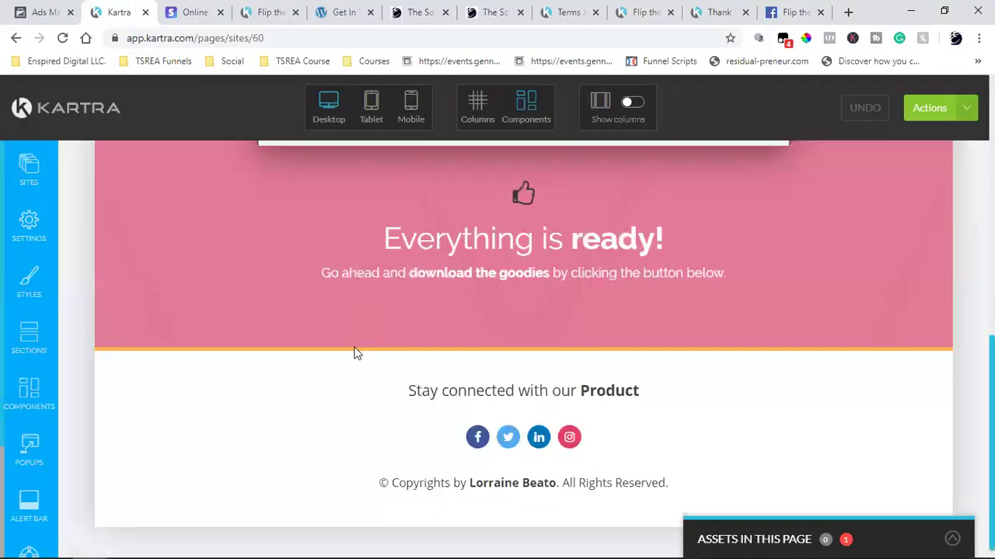
left_click(477, 439)
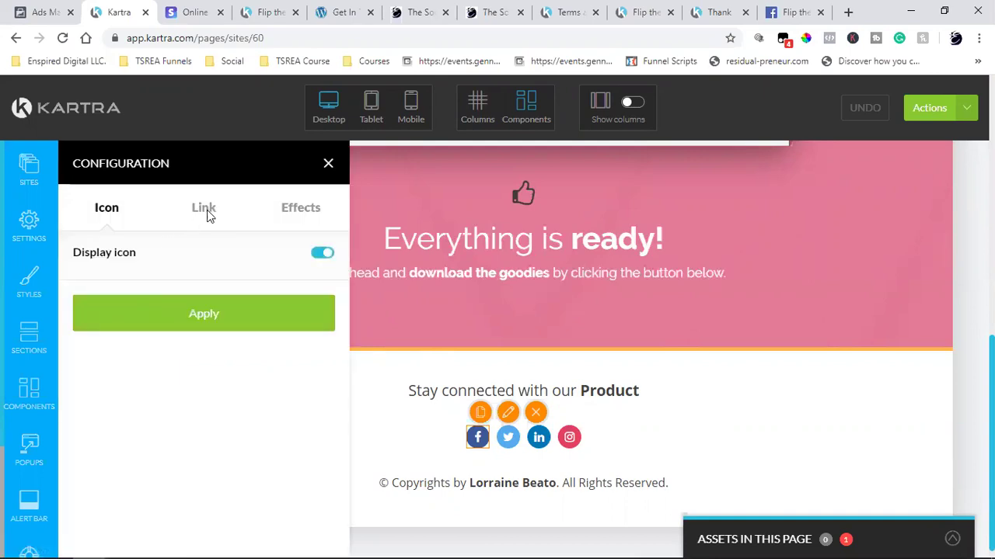
left_click(205, 210)
scroll(220, 351, "down", 4)
triple_click(210, 429)
key("ctrl+v")
left_click(208, 527)
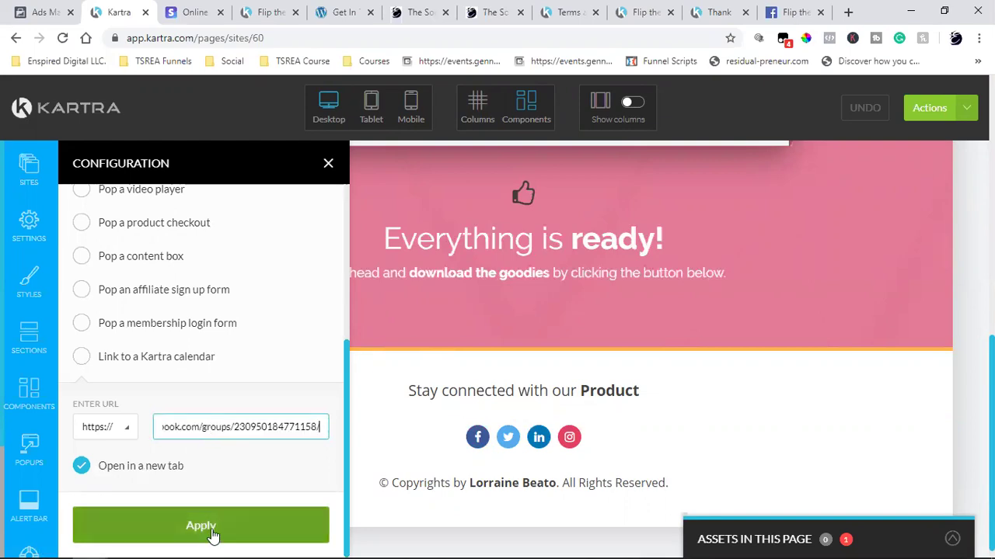
left_click(327, 163)
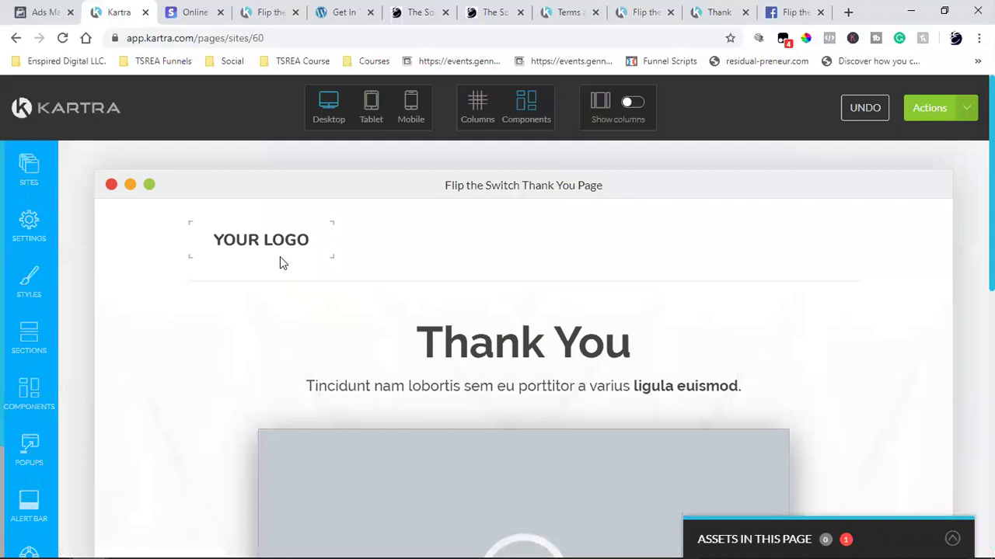
mouse_move(257, 231)
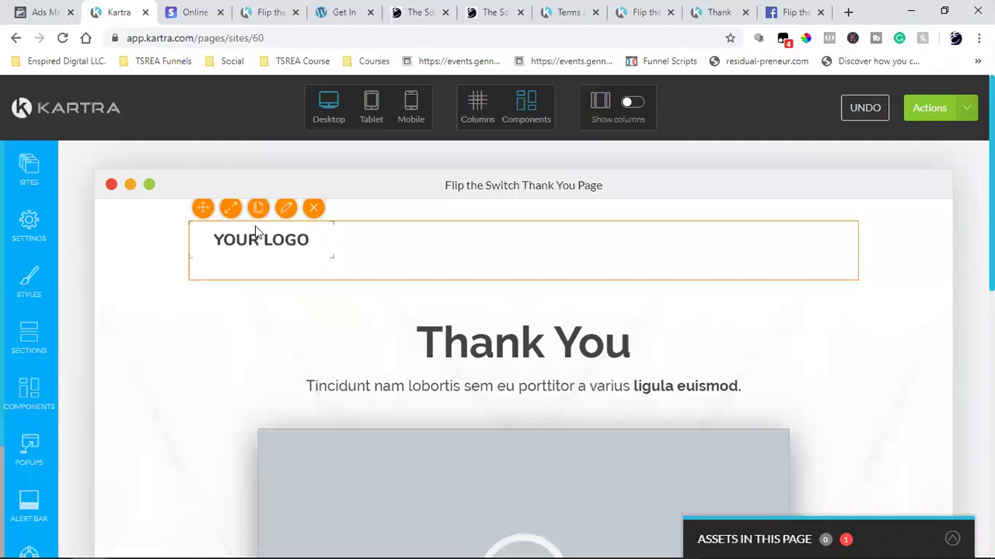
left_click(314, 208)
left_click(477, 107)
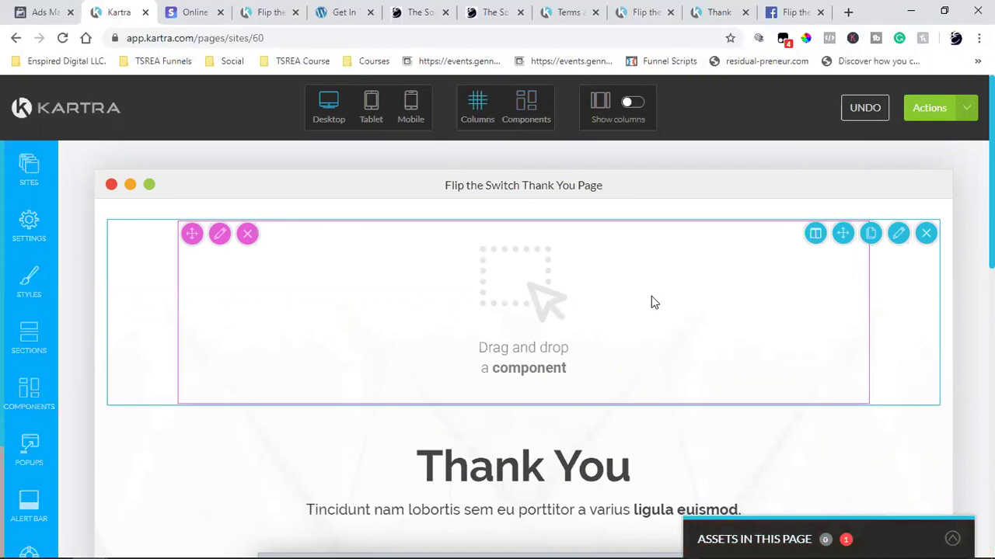
left_click(927, 234)
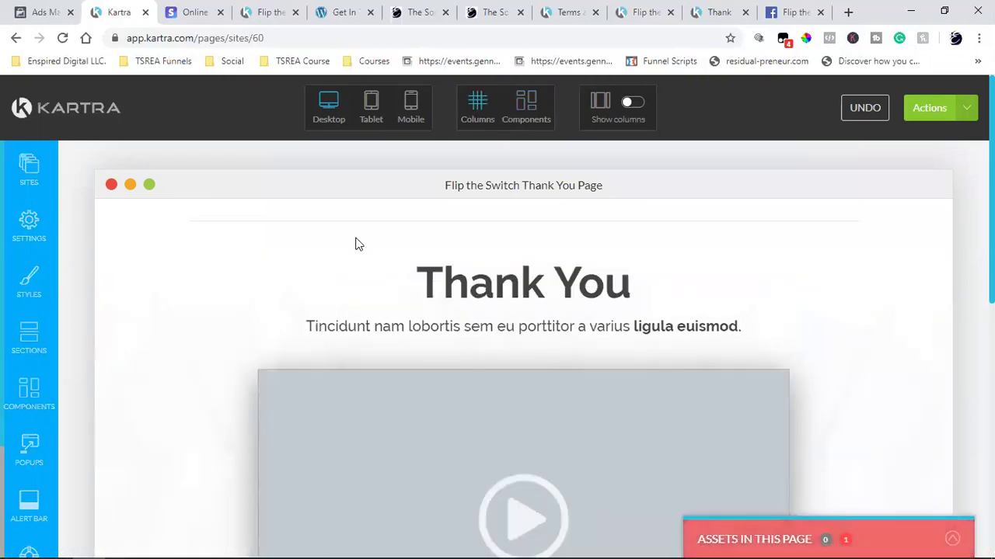
scroll(205, 314, "down", 4)
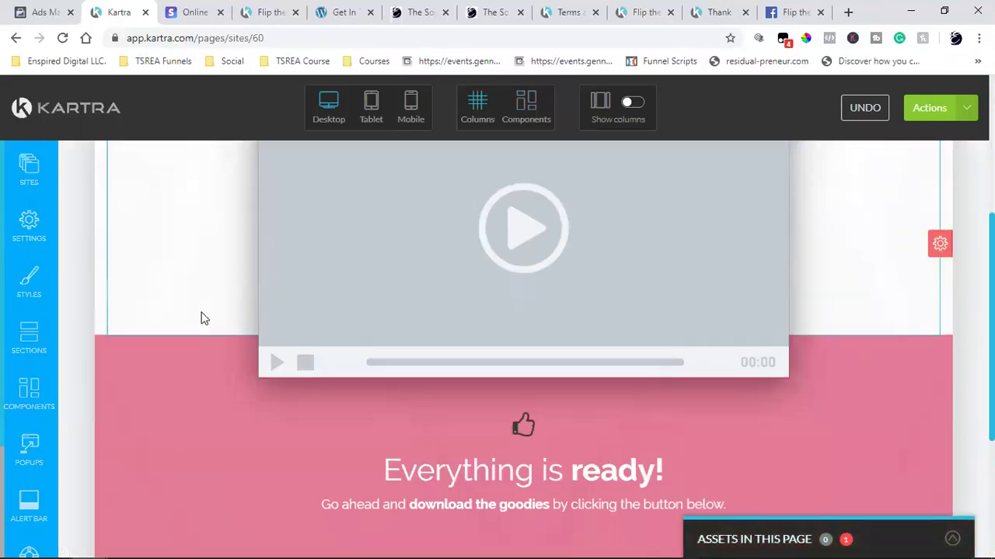
scroll(201, 314, "down", 2)
scroll(257, 318, "up", 6)
scroll(544, 335, "down", 4)
scroll(738, 358, "up", 5)
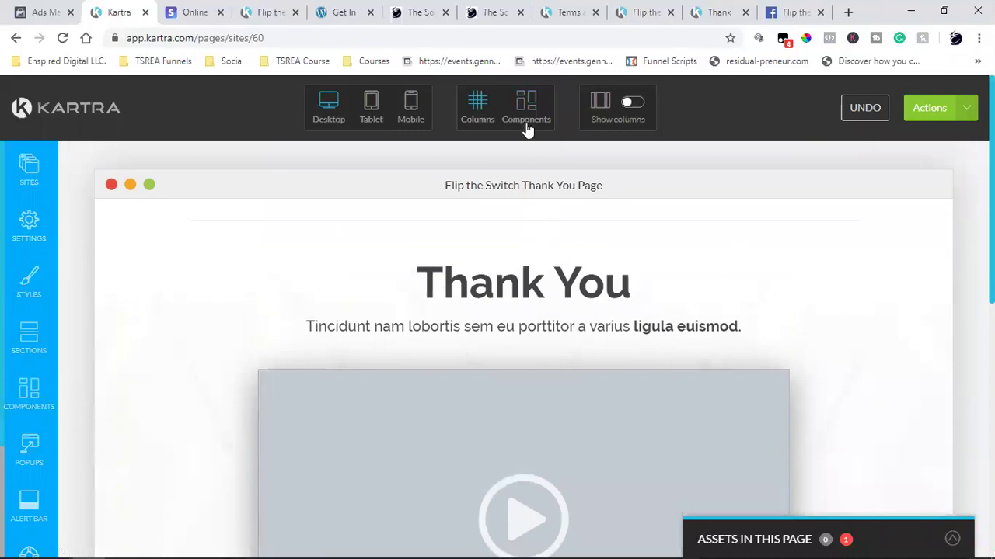
left_click(528, 125)
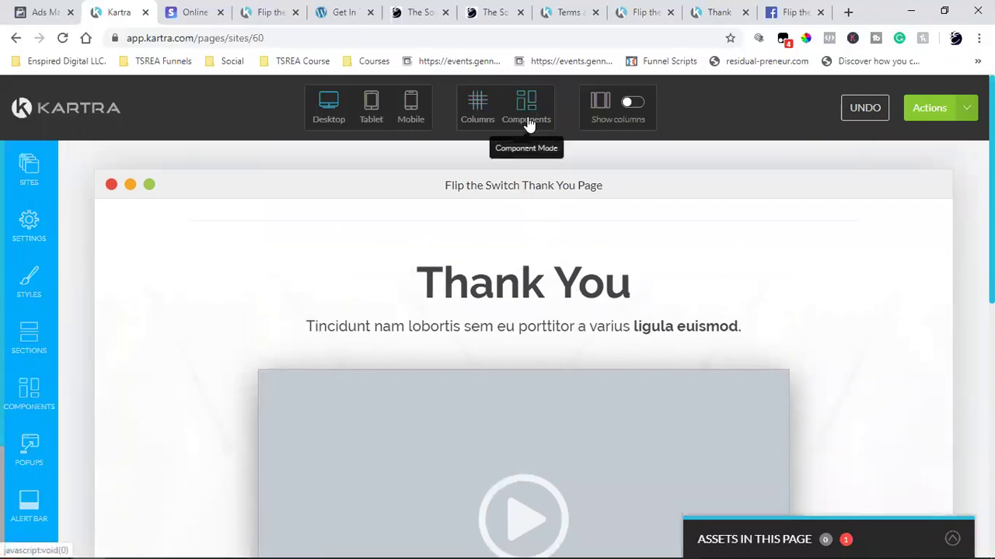
scroll(717, 277, "down", 4)
scroll(848, 346, "up", 4)
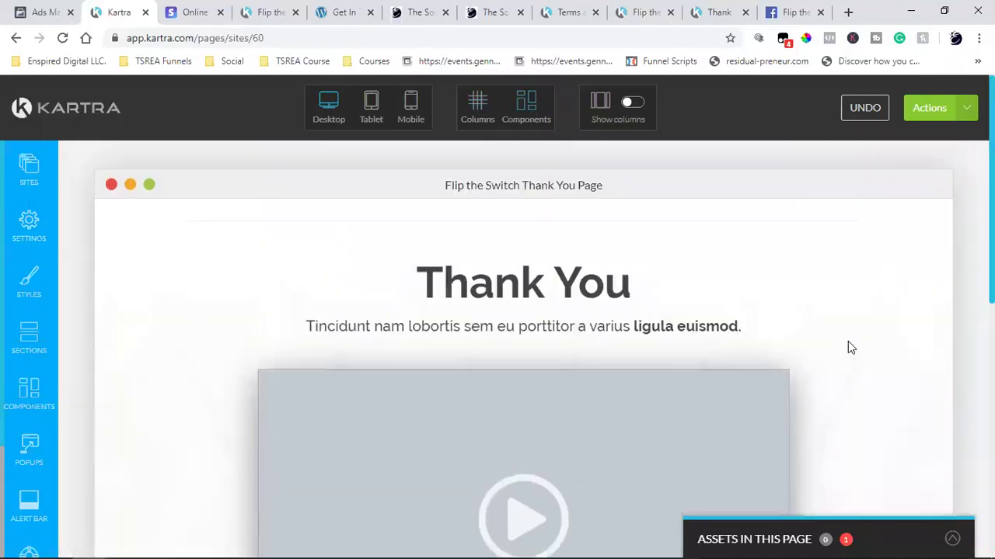
scroll(848, 342, "down", 2)
scroll(848, 342, "up", 2)
scroll(848, 342, "down", 7)
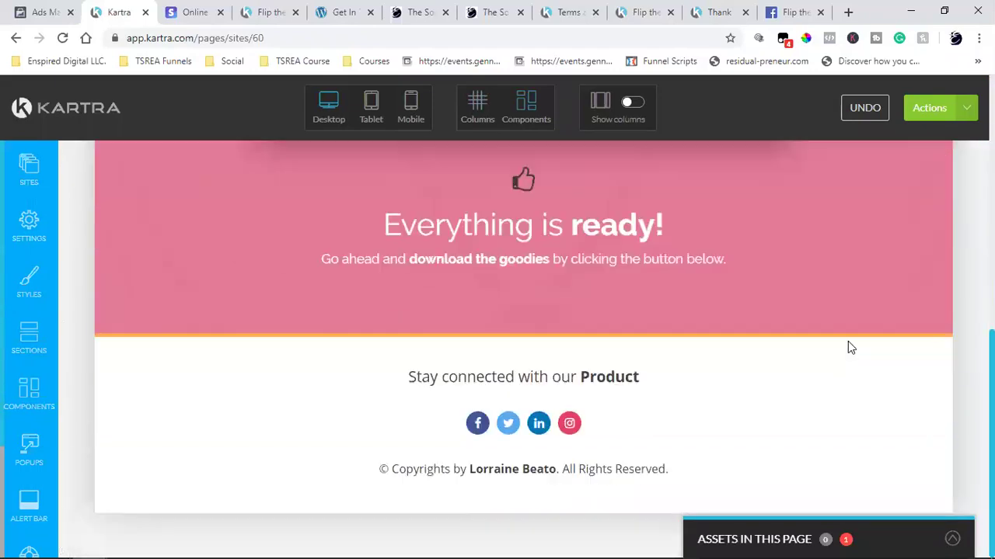
scroll(848, 346, "up", 7)
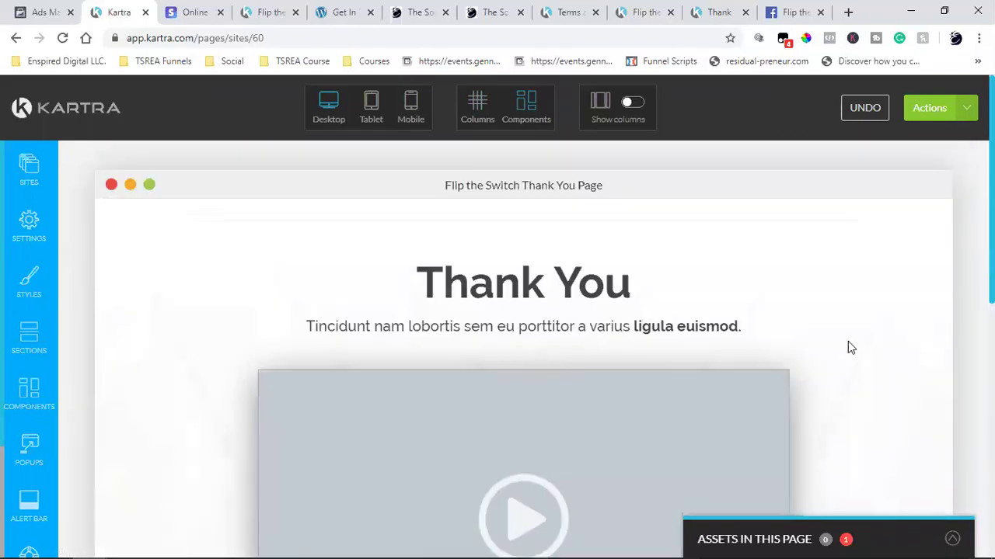
scroll(848, 342, "down", 2)
scroll(847, 342, "down", 4)
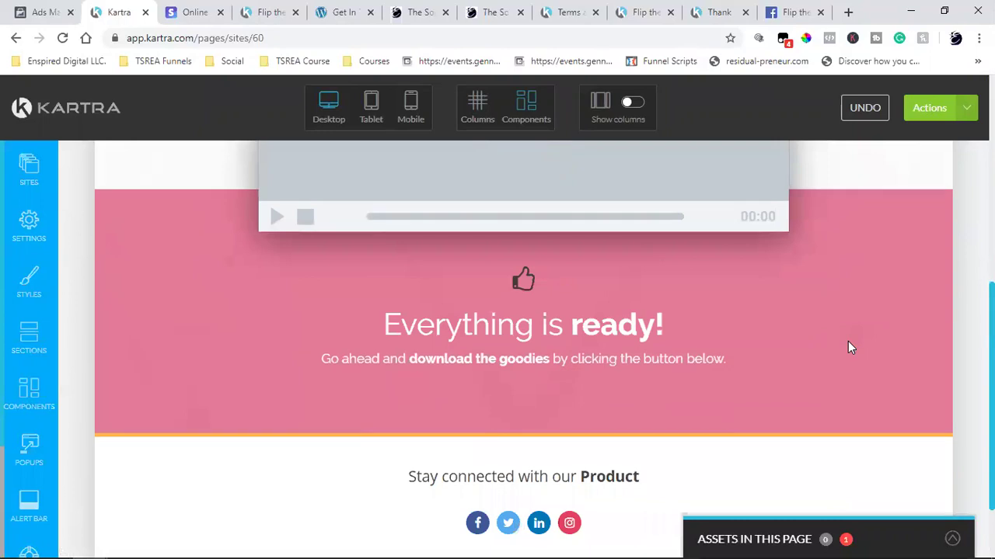
scroll(848, 342, "up", 6)
scroll(849, 348, "down", 2)
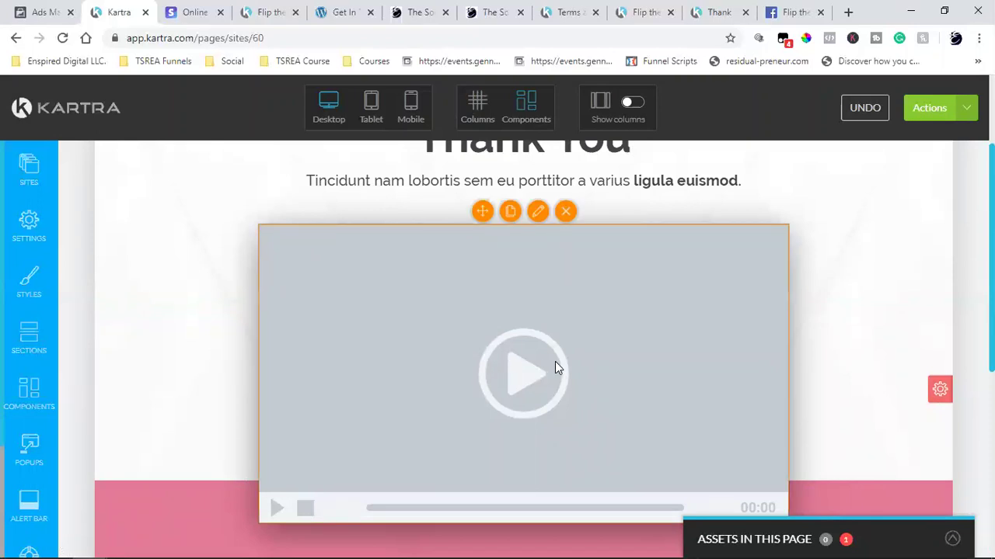
scroll(555, 367, "down", 5)
scroll(805, 345, "up", 10)
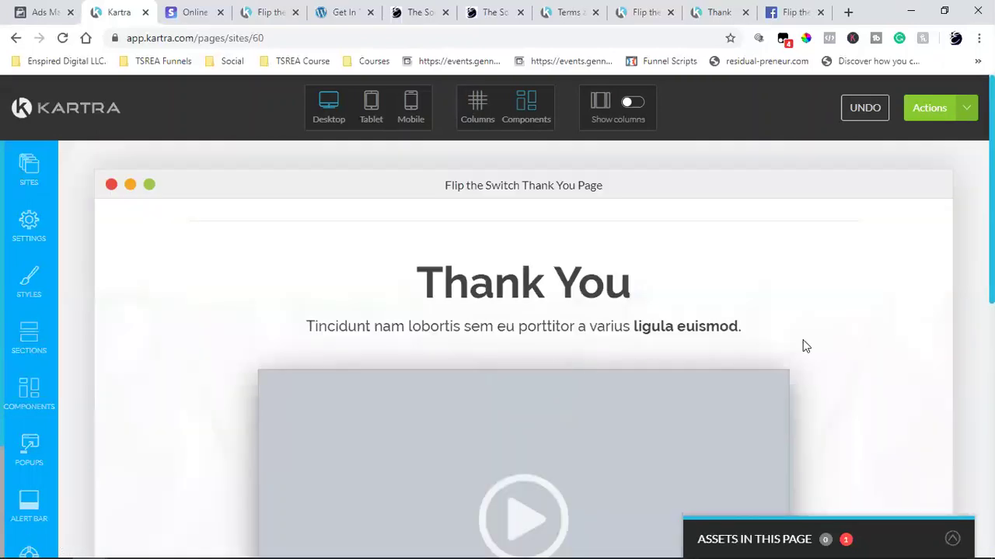
scroll(194, 280, "down", 4)
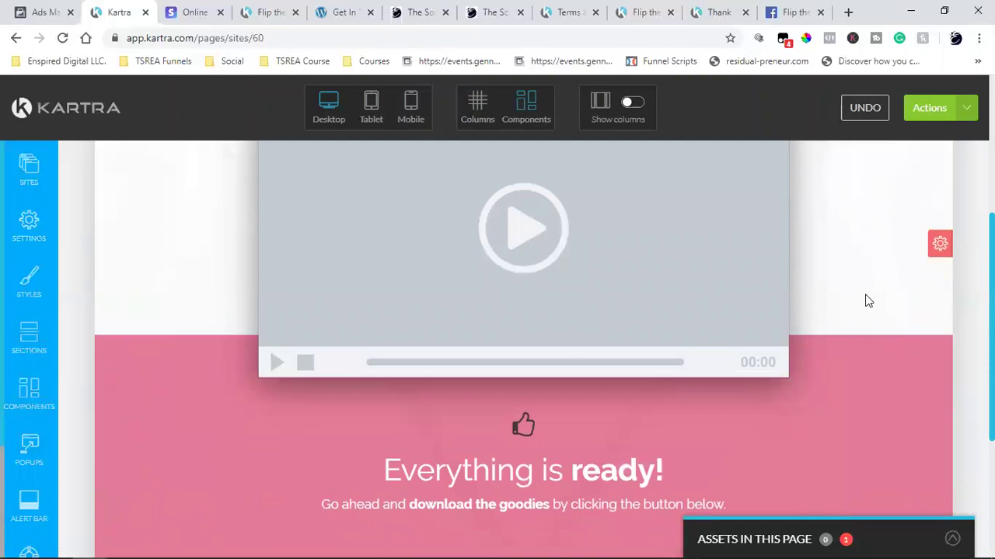
scroll(865, 300, "up", 4)
scroll(869, 302, "down", 4)
mouse_move(938, 253)
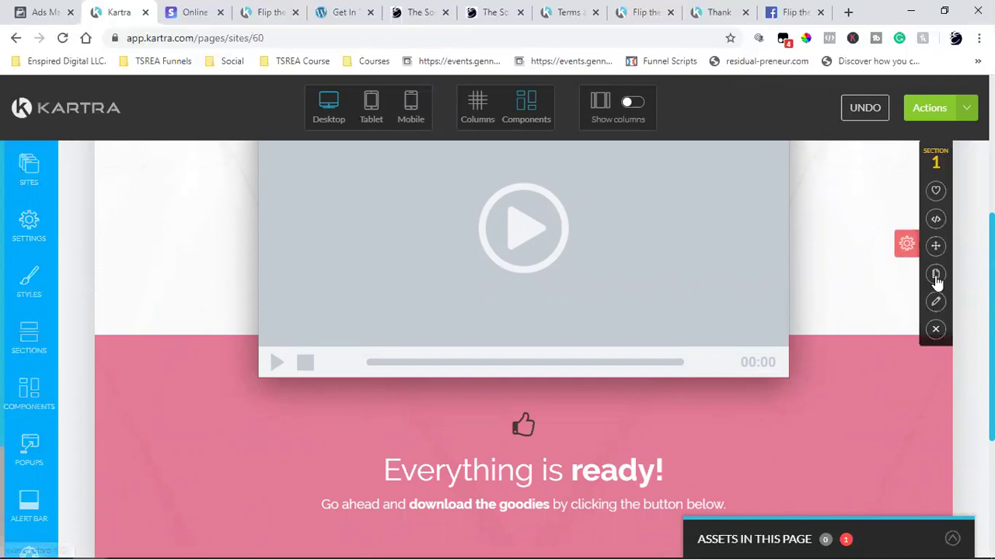
- Search the stock images for 'white' and set the foggy-trees photo as the section background
left_click(936, 304)
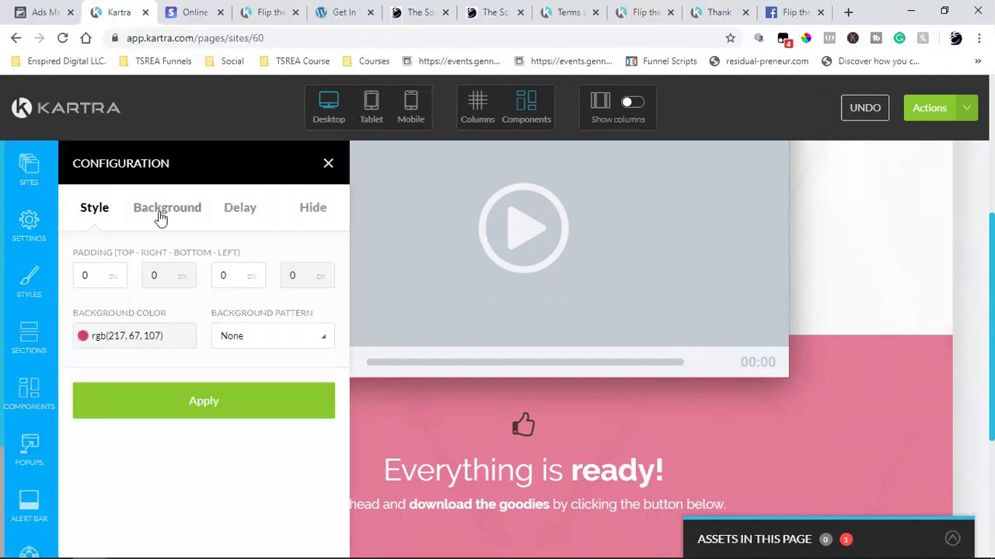
left_click(162, 211)
left_click(128, 407)
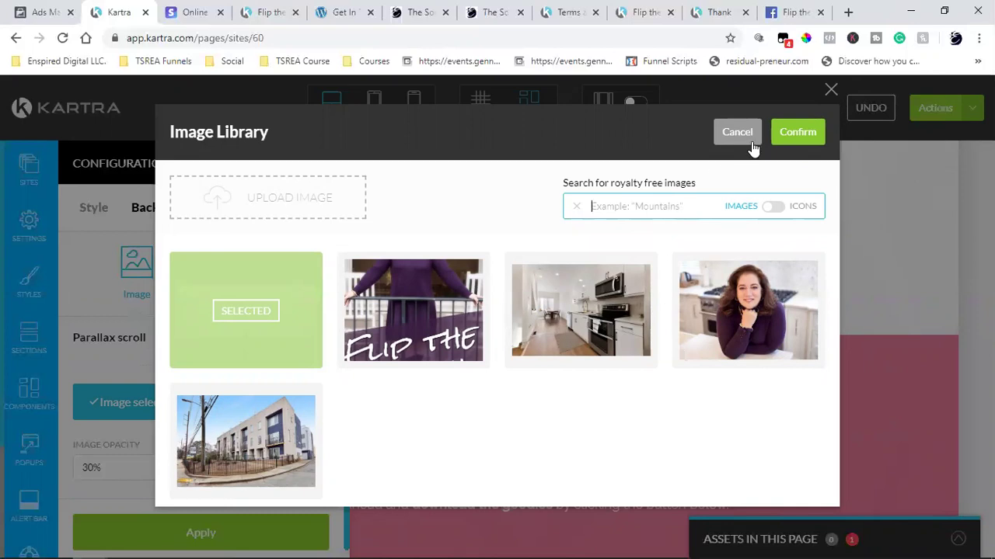
type("white")
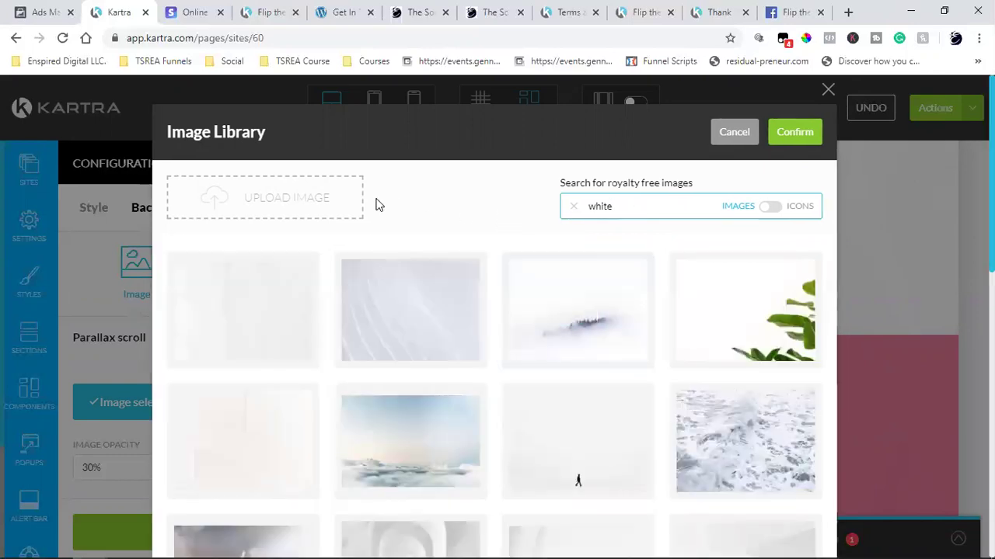
scroll(622, 350, "down", 4)
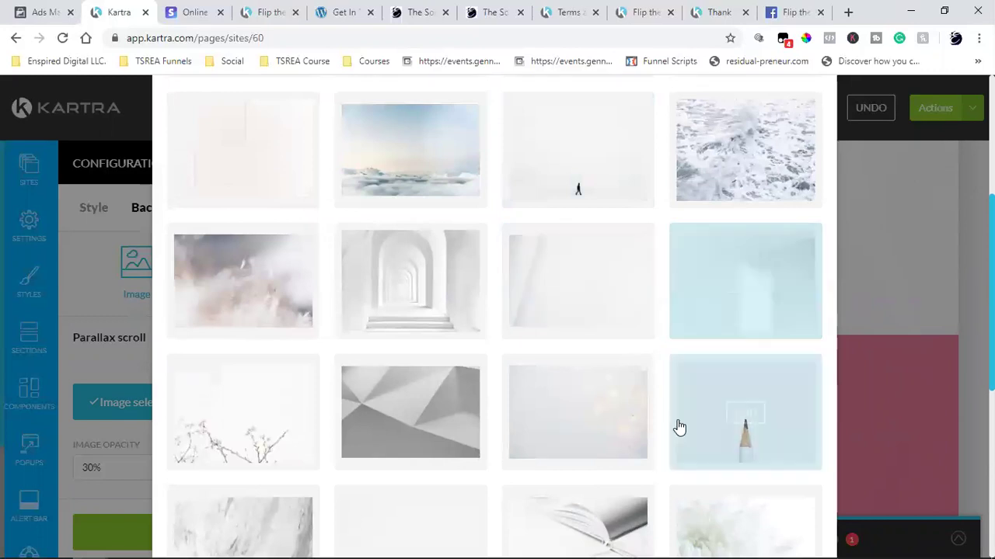
scroll(347, 455, "down", 3)
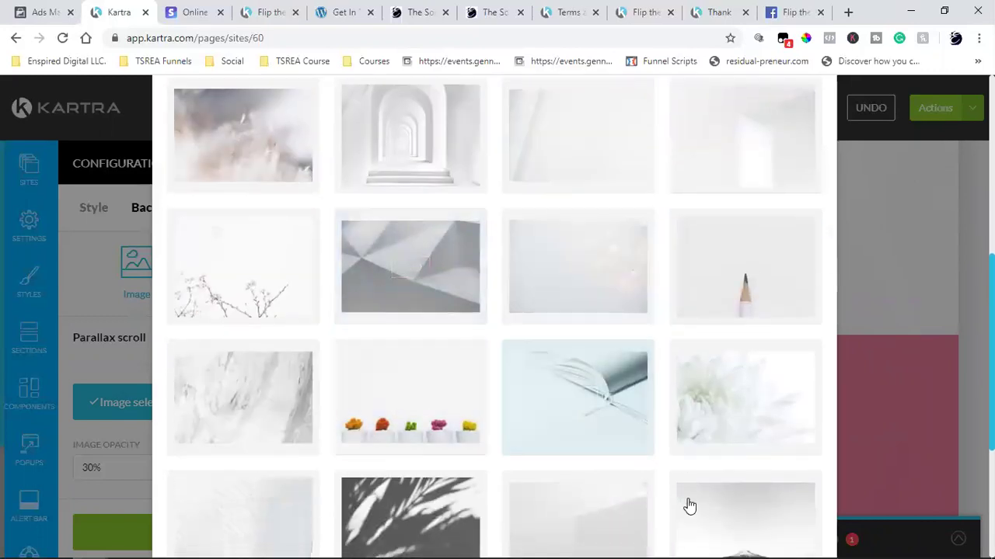
scroll(688, 507, "down", 3)
scroll(688, 511, "down", 3)
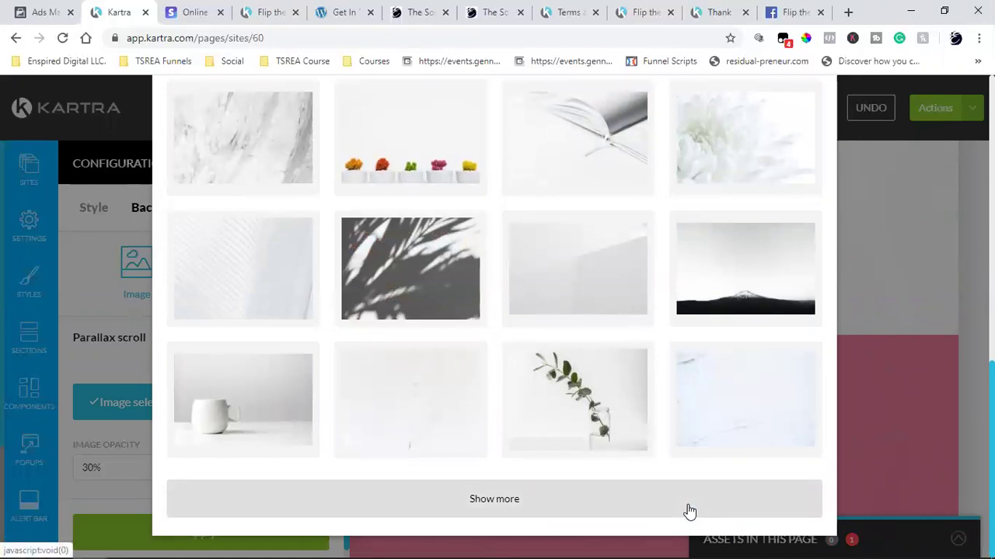
left_click(688, 511)
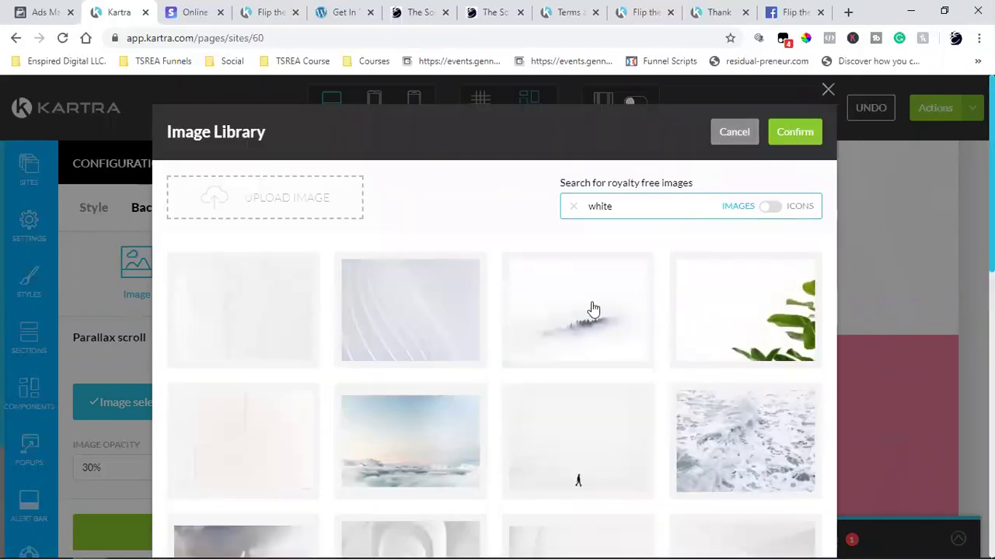
left_click(592, 310)
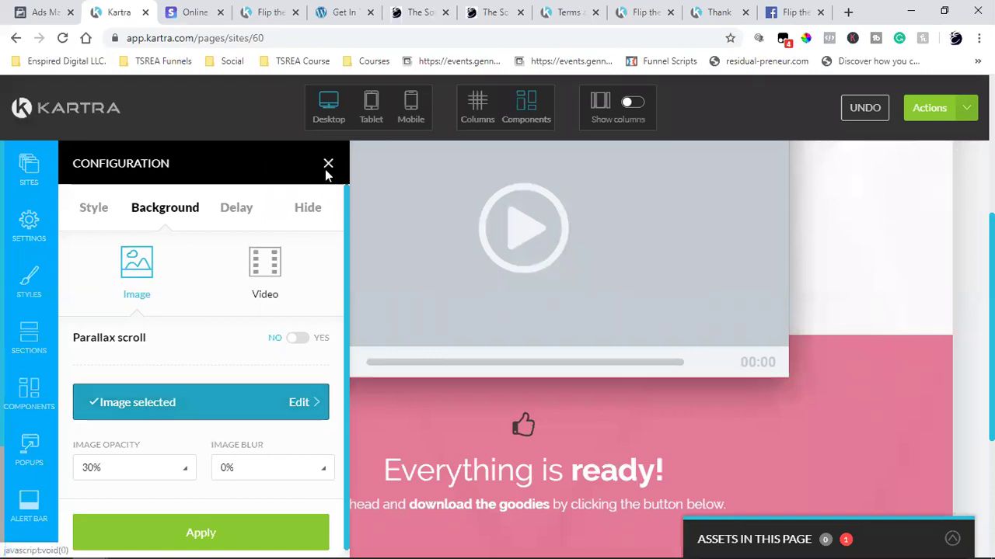
left_click(328, 164)
scroll(713, 368, "up", 3)
scroll(713, 368, "down", 5)
scroll(714, 368, "up", 10)
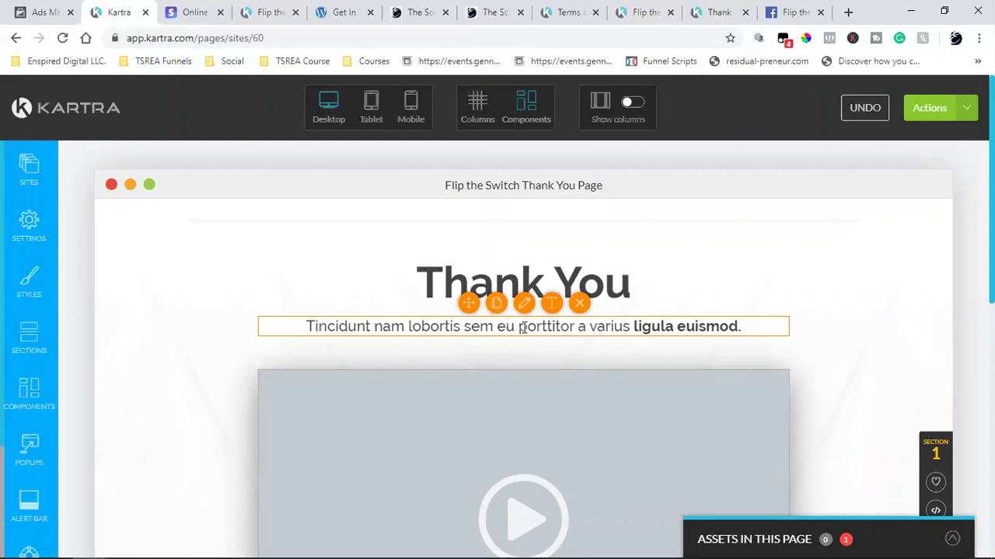
scroll(666, 400, "down", 4)
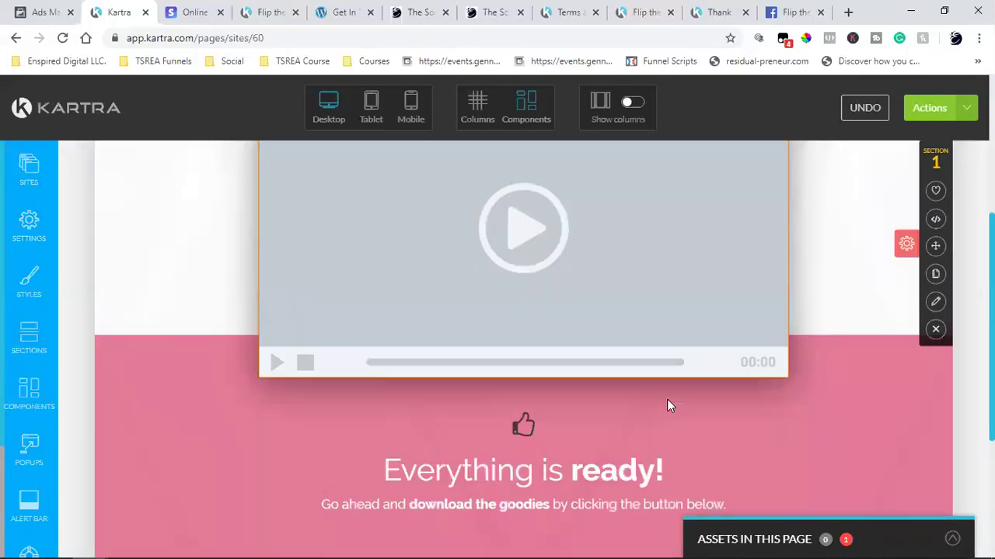
scroll(666, 398, "down", 2)
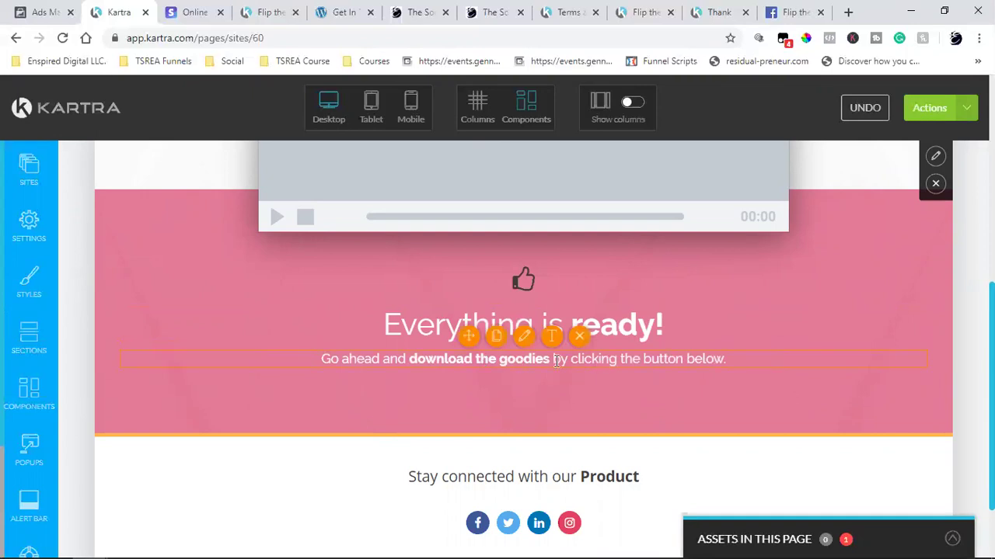
scroll(546, 361, "down", 1)
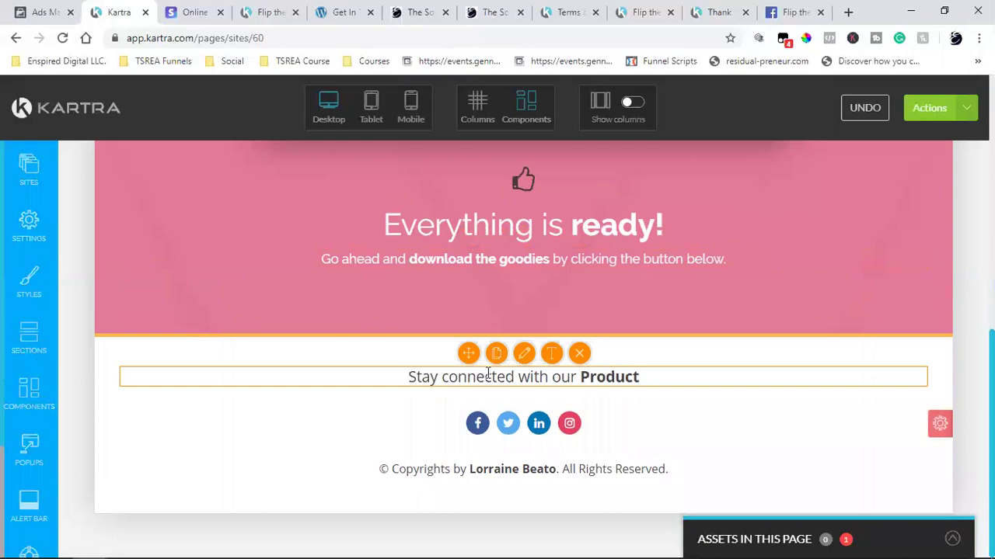
- Rewrite the footer's opening as 'Stay connected with us on Social Media'
left_click(549, 355)
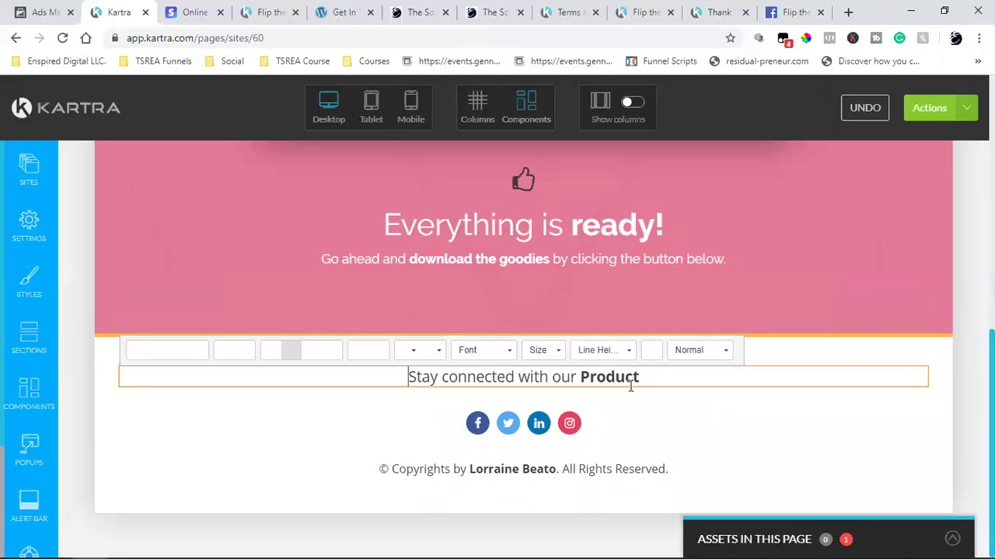
left_click(671, 378)
key("BackSpace")
key("BackSpace")
key("BackSpace")
key("BackSpace")
key("BackSpace")
key("BackSpace")
key("BackSpace")
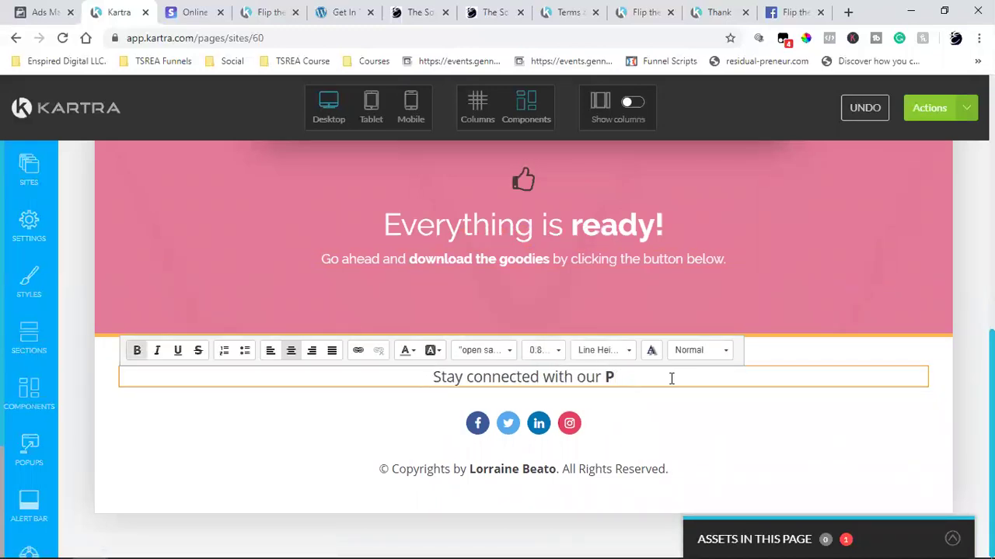
type("Soc")
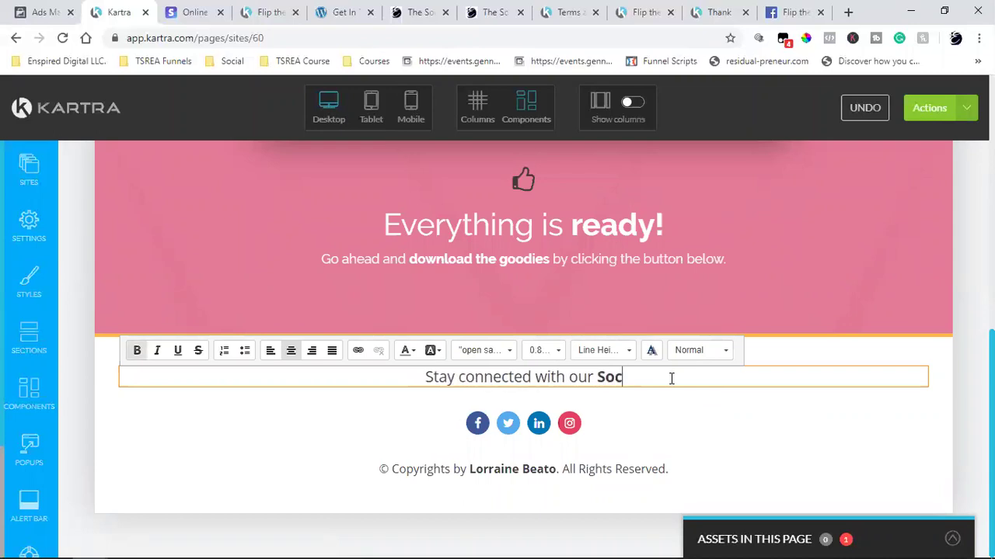
key("Left")
key("BackSpace")
key("BackSpace")
key("BackSpace")
type("us")
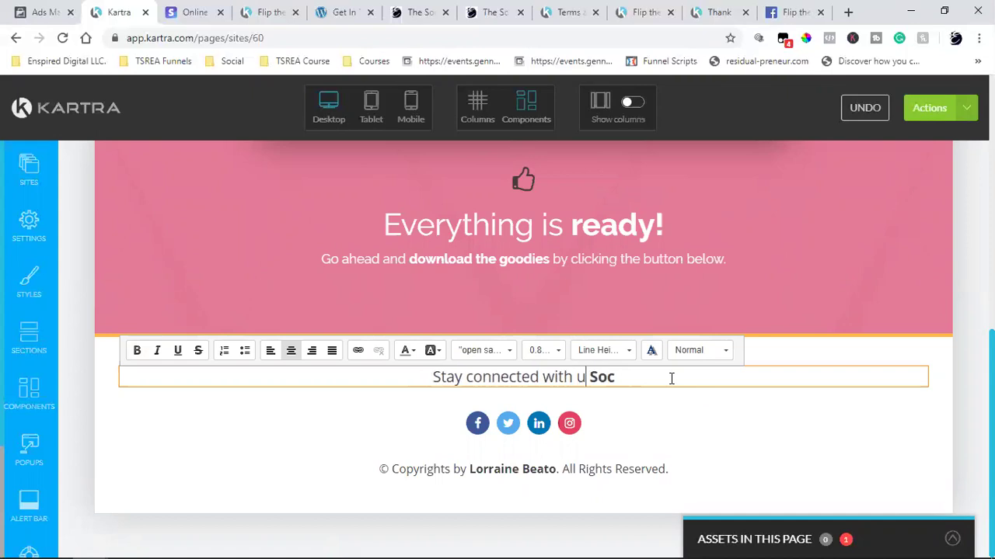
type(" on")
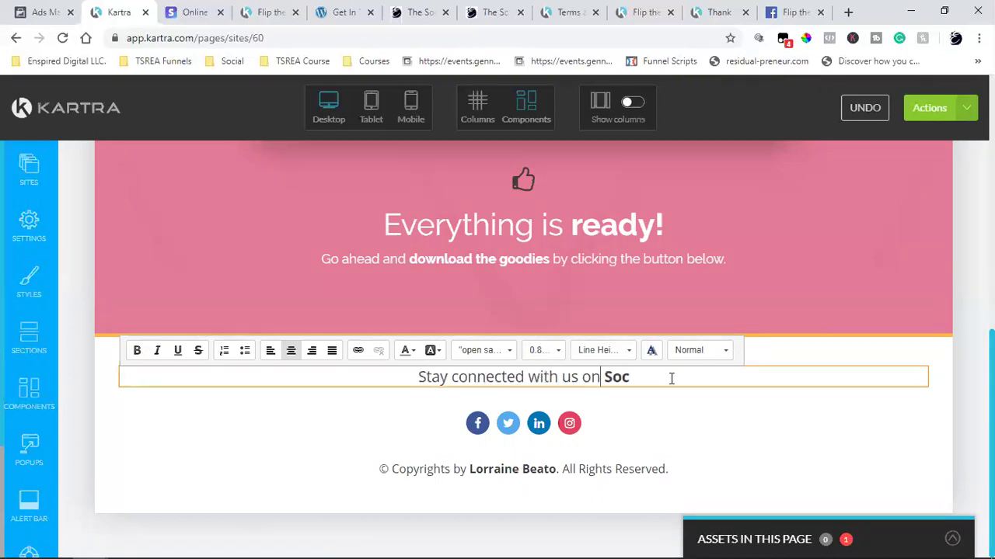
left_click(672, 379)
type("ial Media")
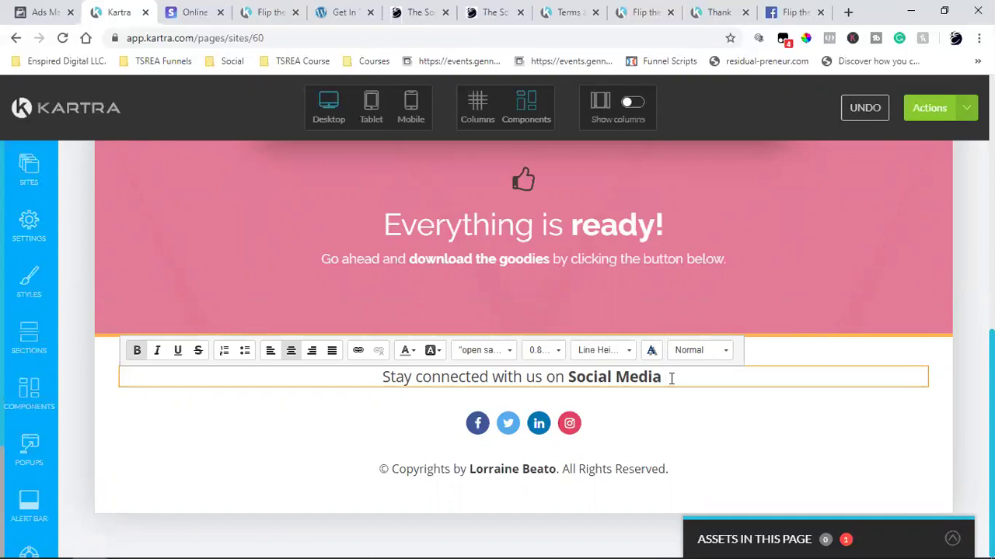
- Append '& join our Facebook Group by clicking the icon below' and make it non-bold
type("& Join")
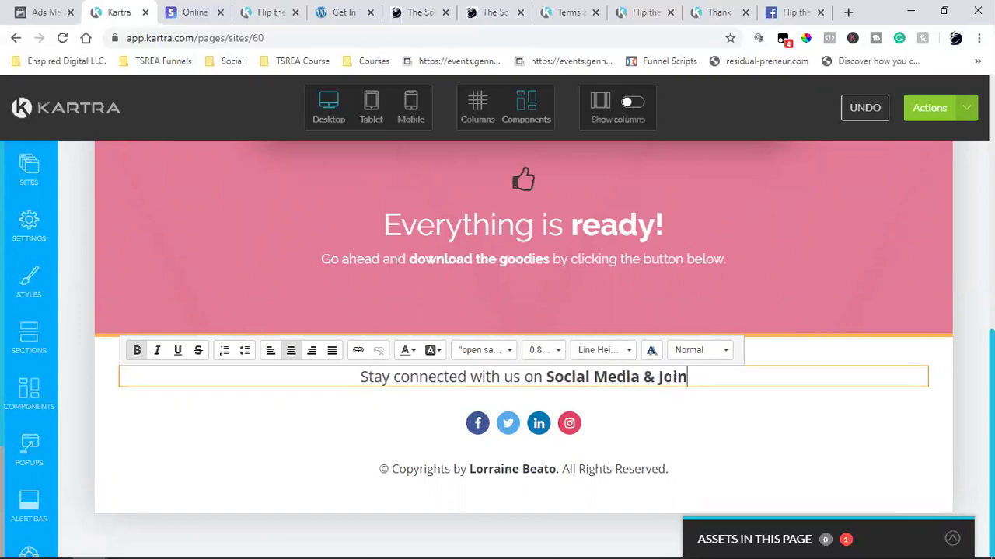
key("BackSpace")
key("BackSpace")
key("BackSpace")
key("BackSpace")
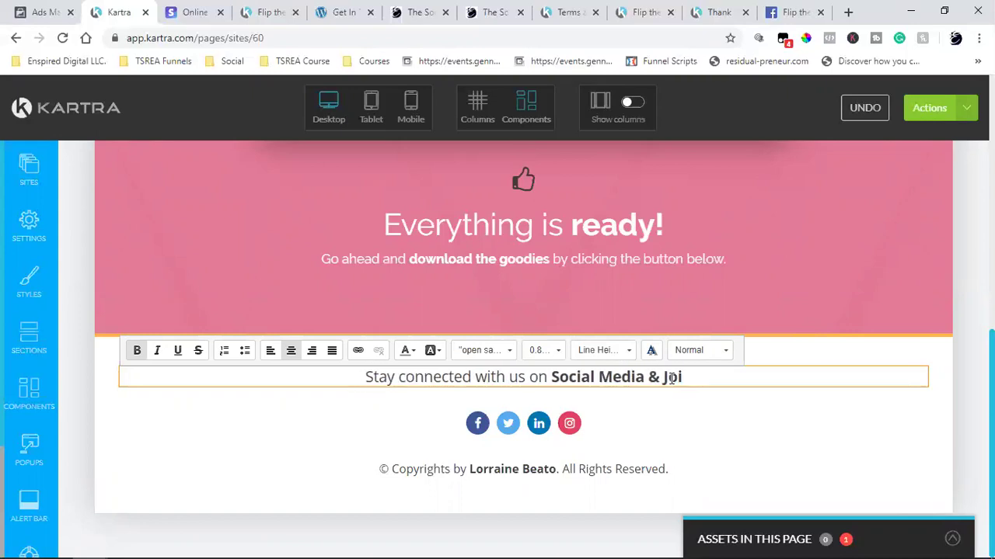
type("join ")
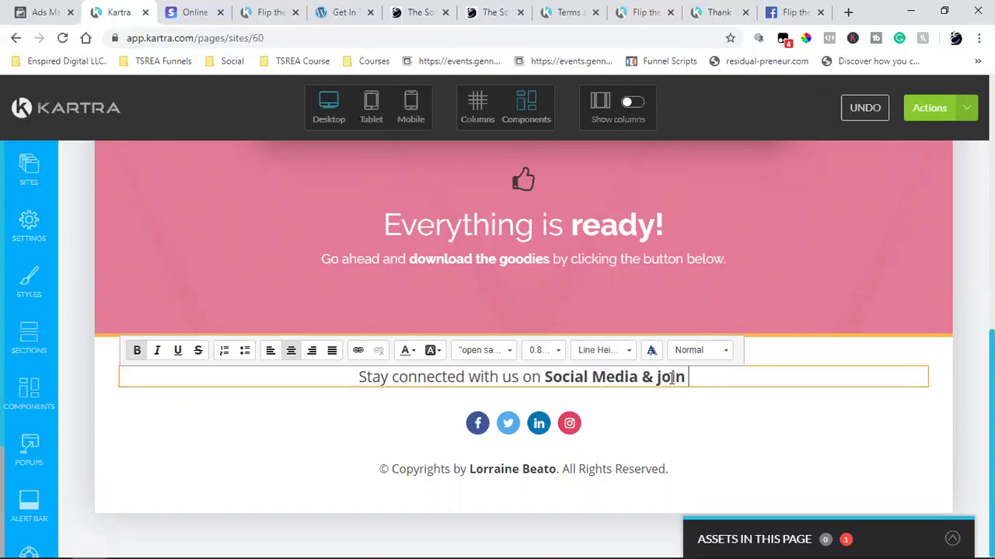
type("our Faceb")
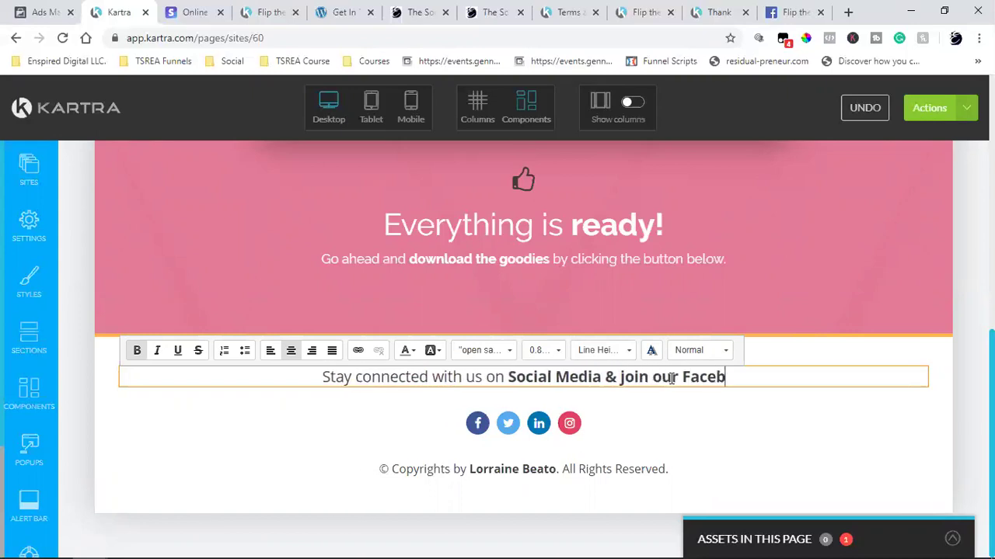
type("ook Group ")
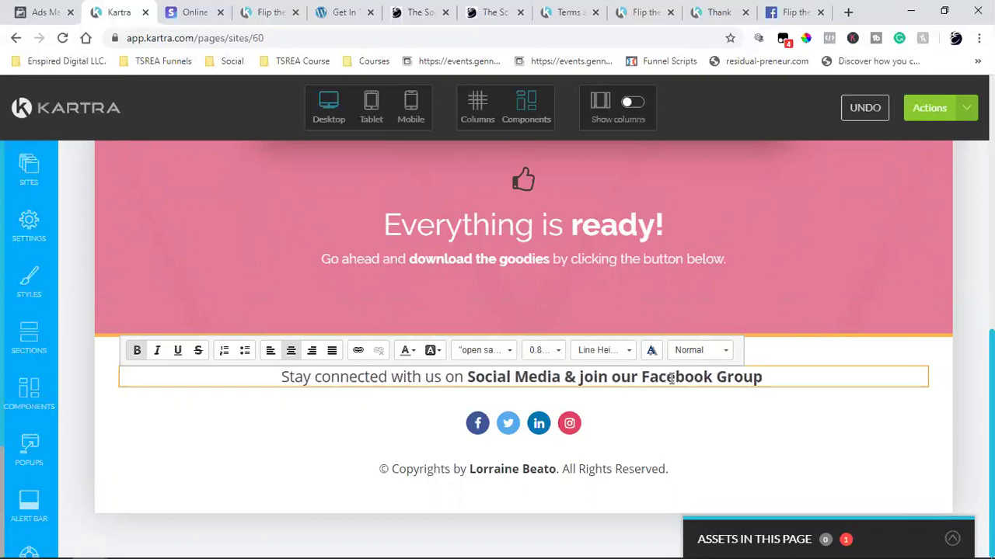
type("by clic")
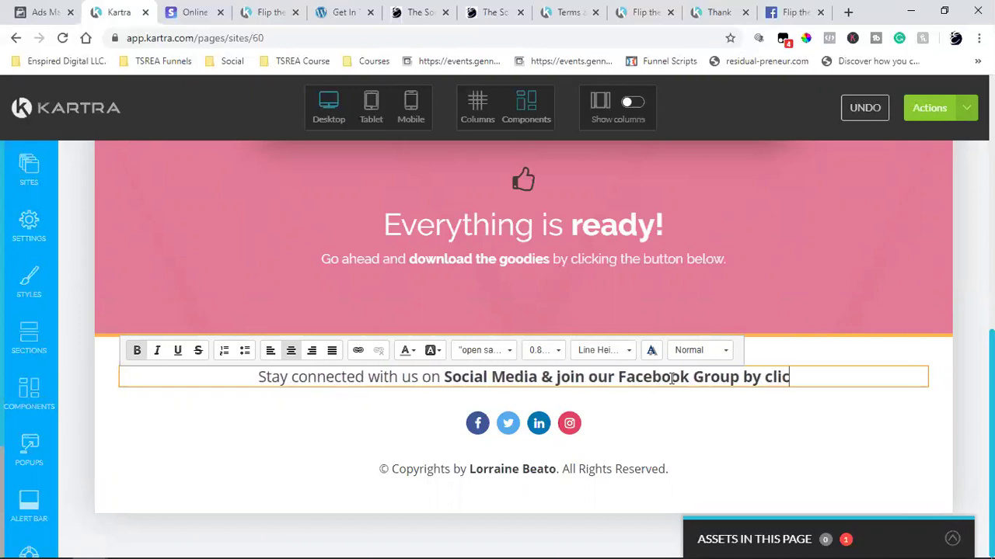
type("king the ico")
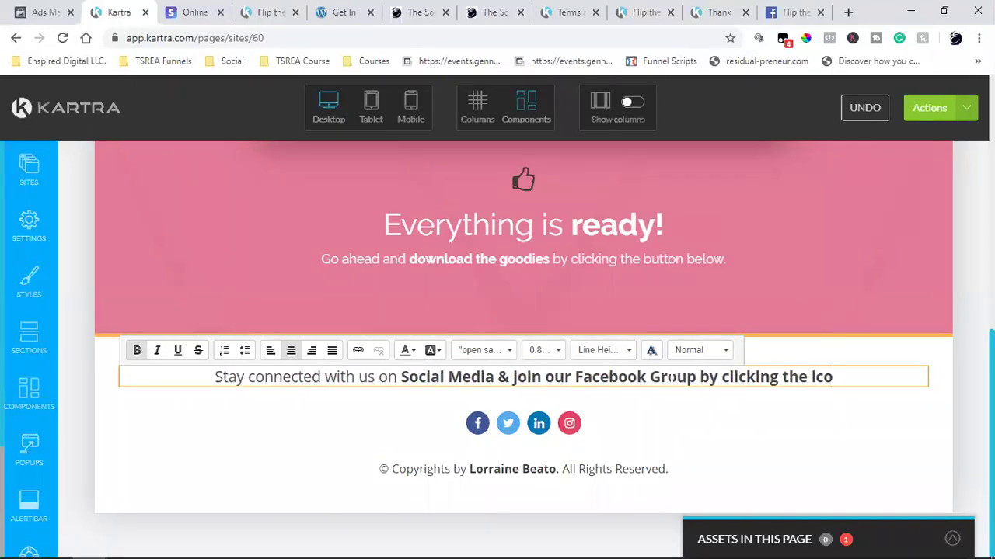
type("n below")
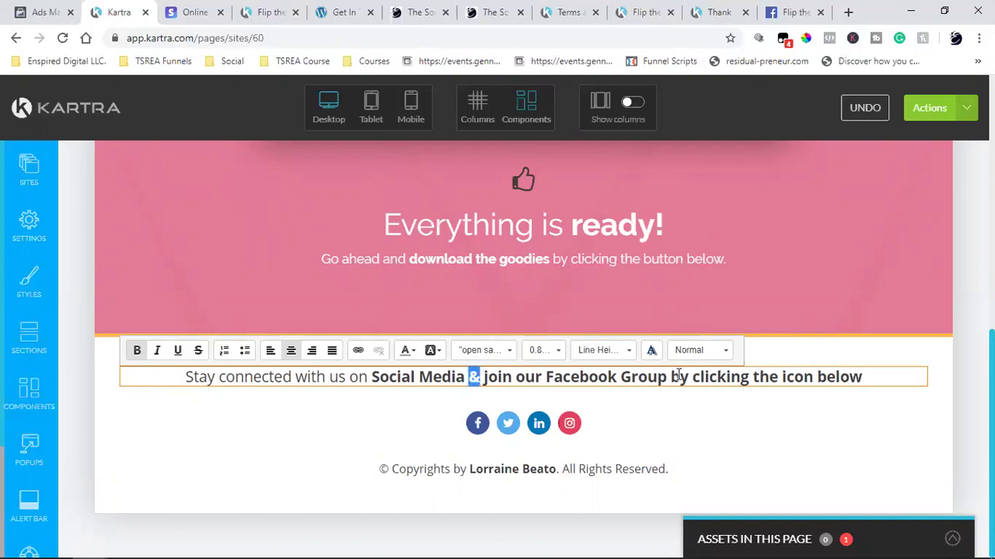
left_click_drag(678, 376, 863, 378)
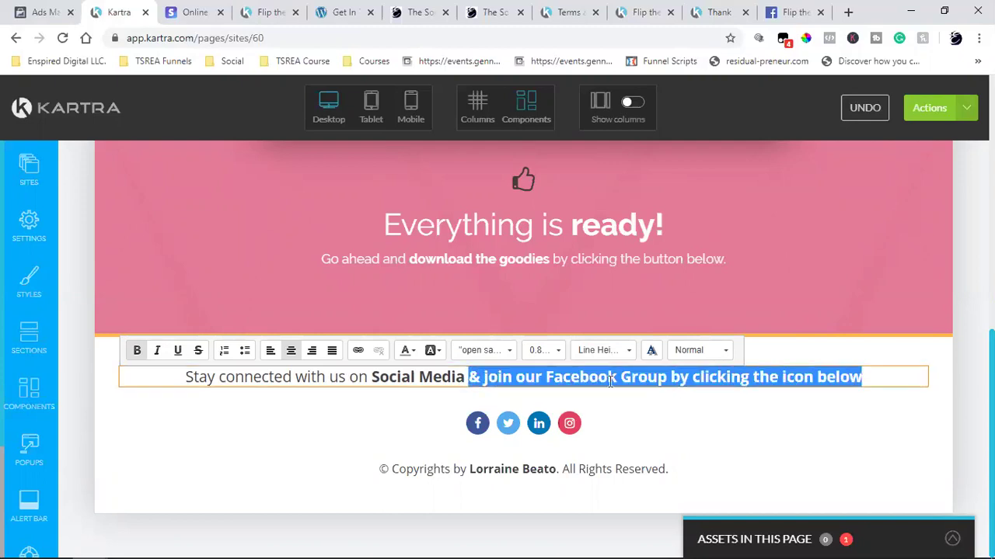
left_click(137, 349)
left_click(204, 465)
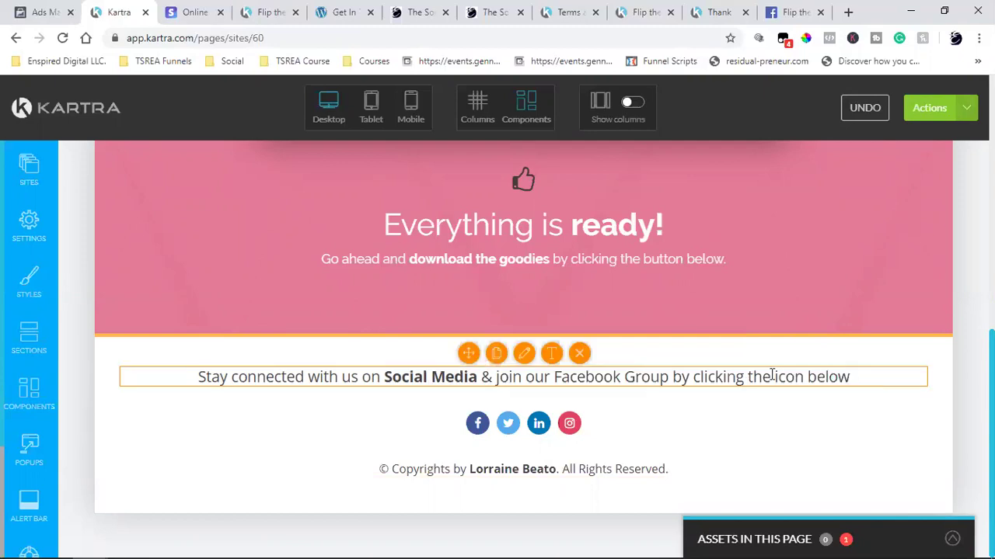
- Add '!' after 'below' at the end of the footer line
left_click(551, 353)
left_click(854, 370)
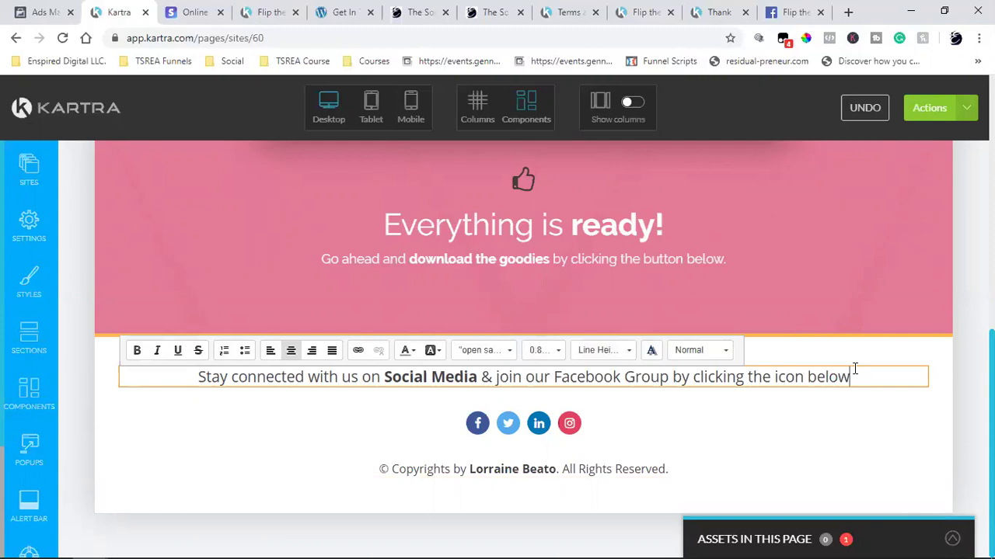
type("!")
left_click(771, 454)
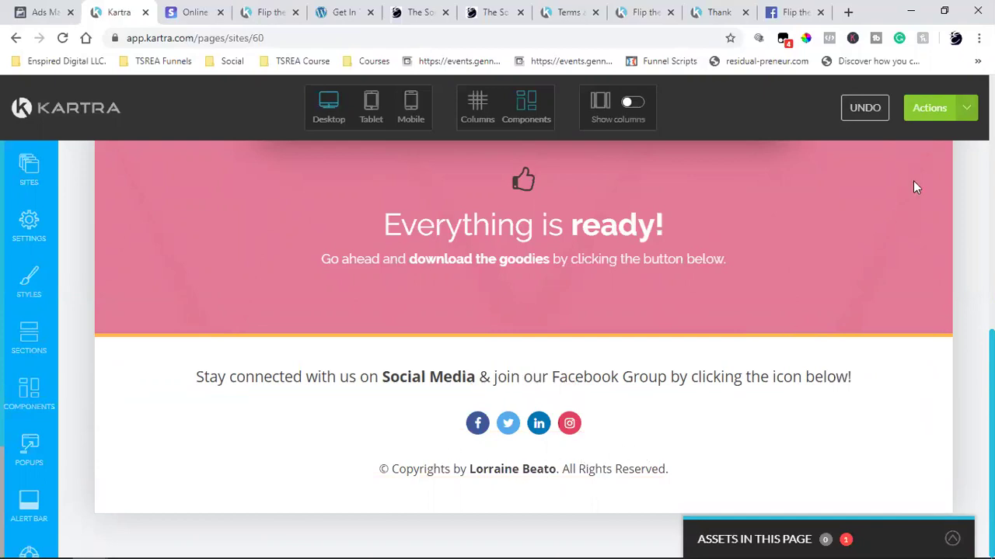
- Save the Thank You Page's progress and publish it live
left_click(957, 112)
left_click(894, 171)
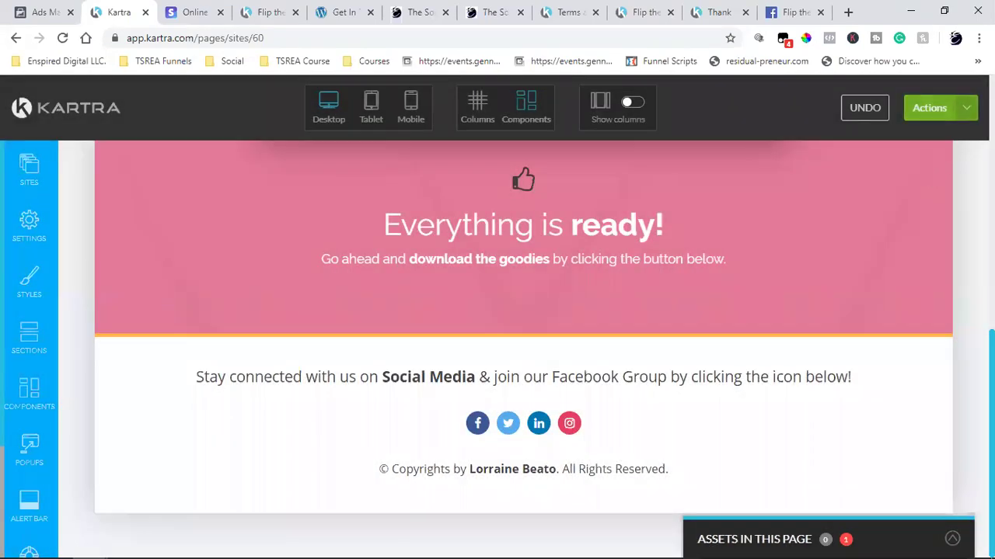
left_click(933, 108)
left_click(861, 233)
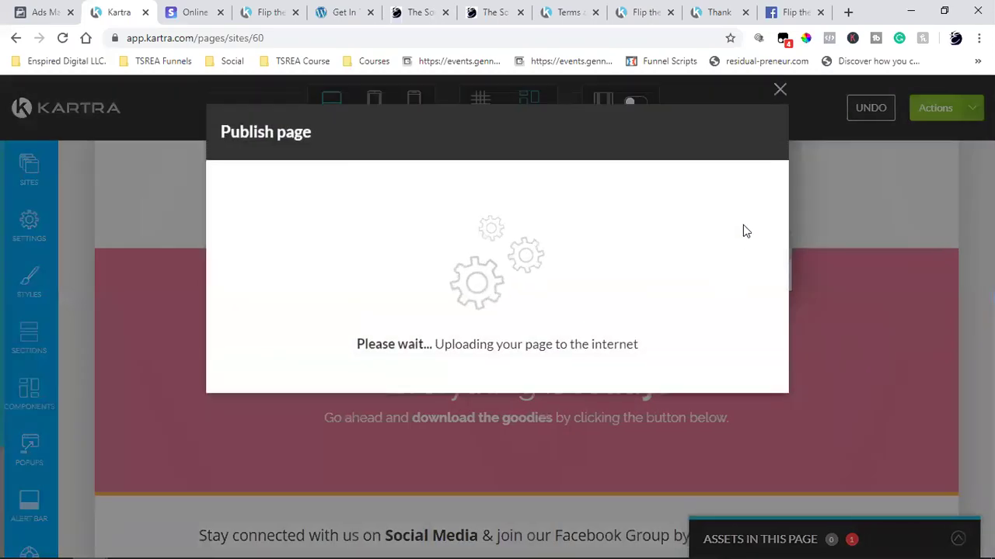
left_click(751, 148)
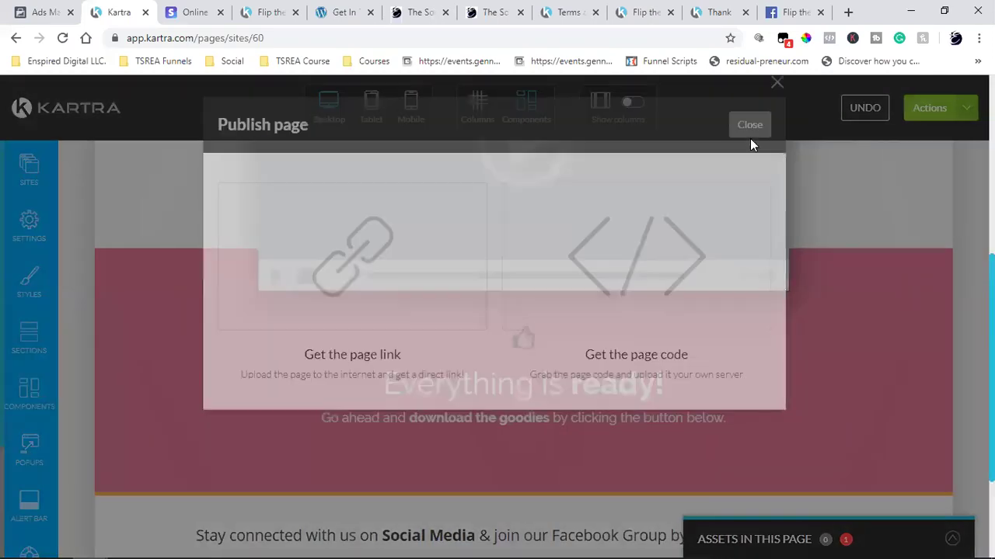
scroll(828, 350, "up", 5)
scroll(828, 351, "down", 10)
scroll(826, 350, "up", 10)
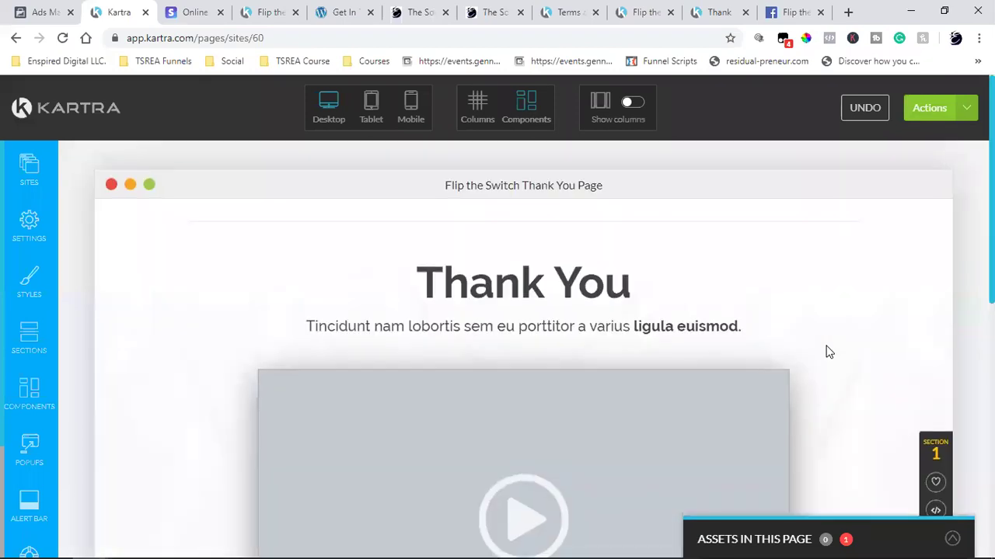
left_click(964, 110)
- Exit the page editor to the Kartra dashboard, confirming with Exit
left_click(882, 266)
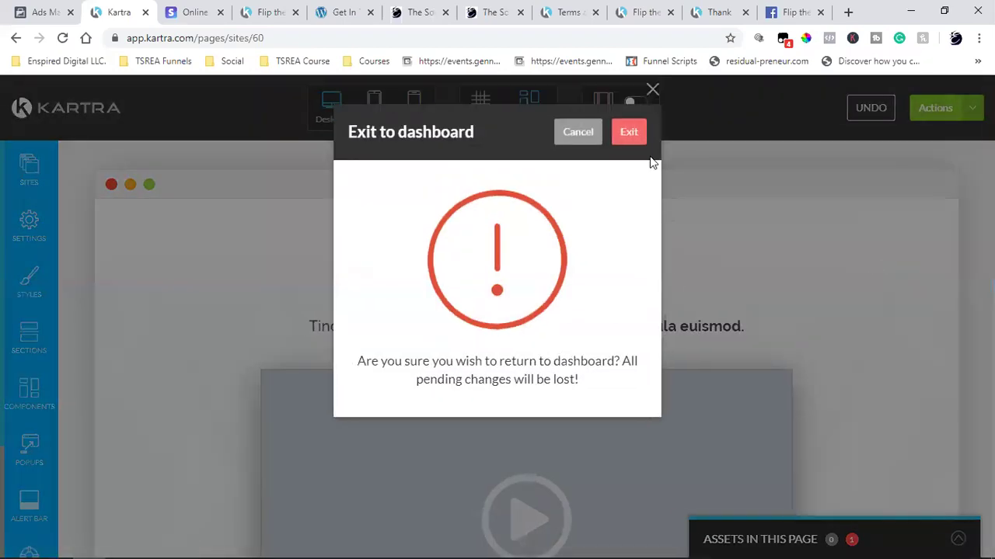
left_click(629, 132)
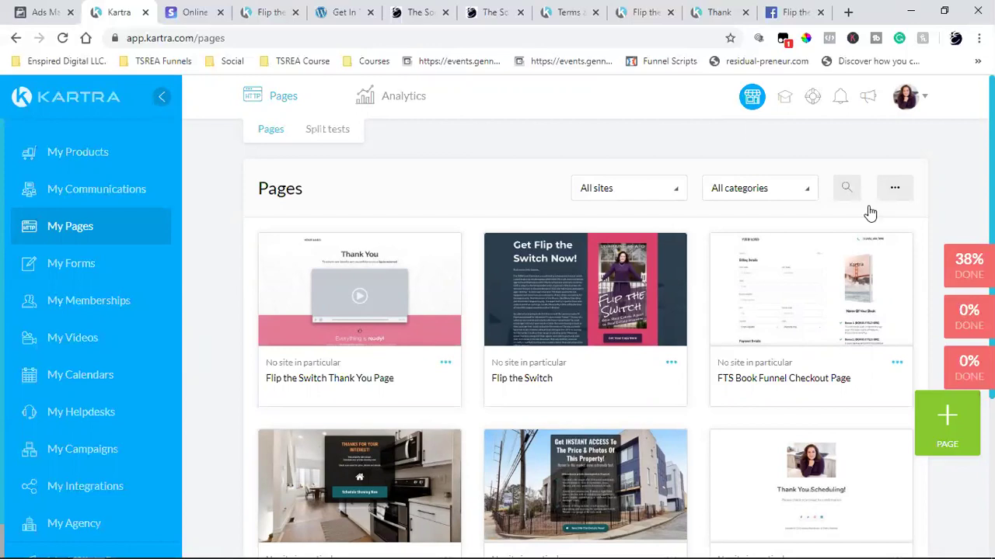
- Filter the pages list to the Book Funnel category, then start a new browser tab
left_click(772, 193)
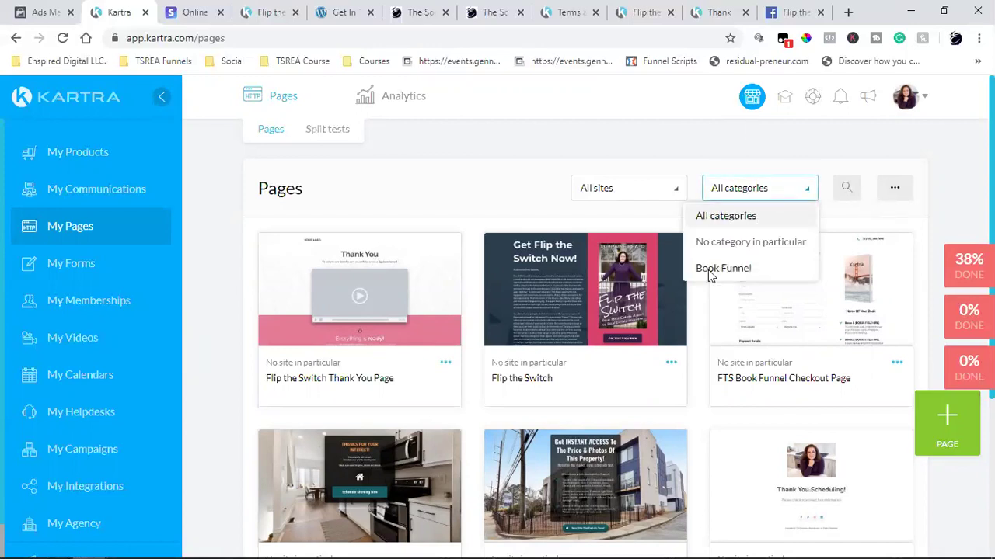
left_click(704, 270)
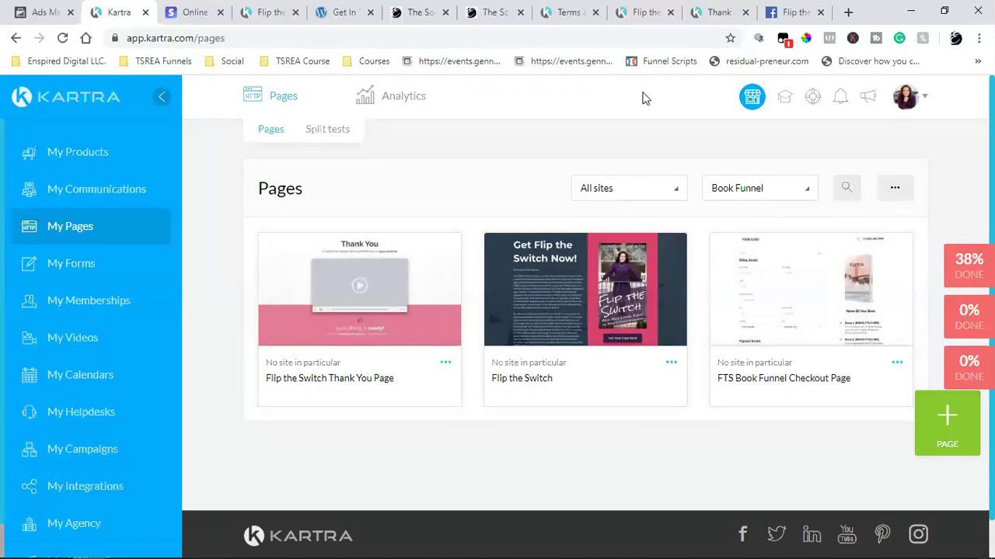
left_click(847, 12)
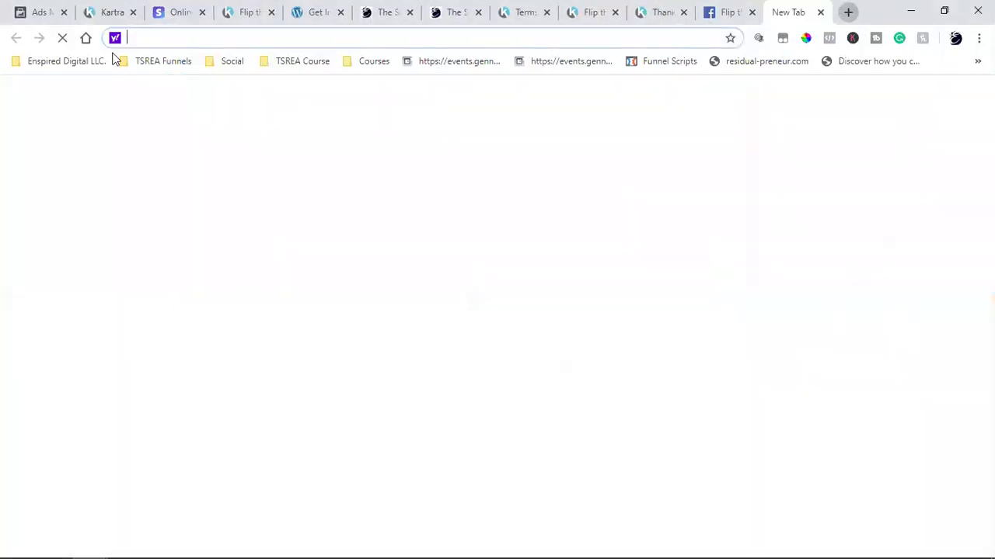
- Load Google and the Gmail inbox, then switch to the live Thank You page tab
left_click(86, 38)
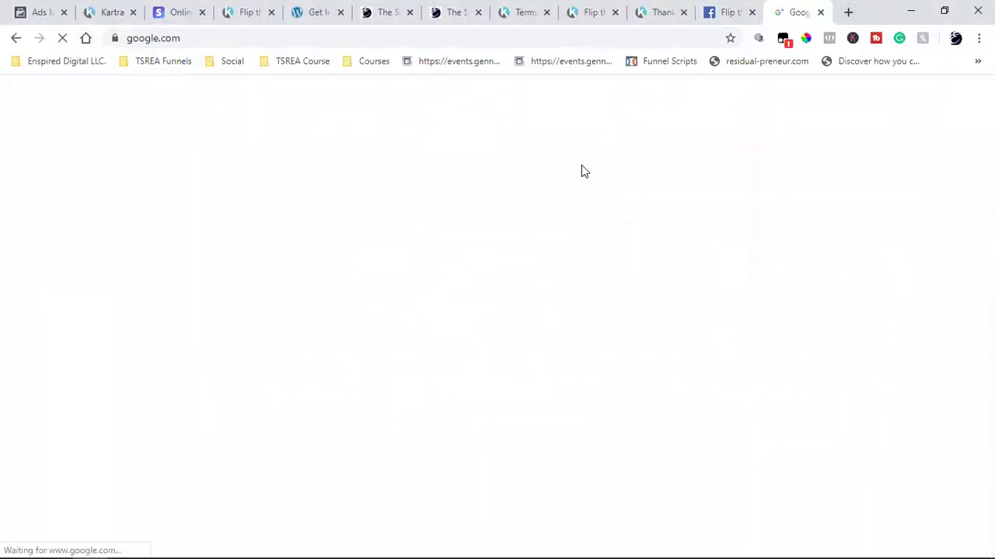
left_click(853, 97)
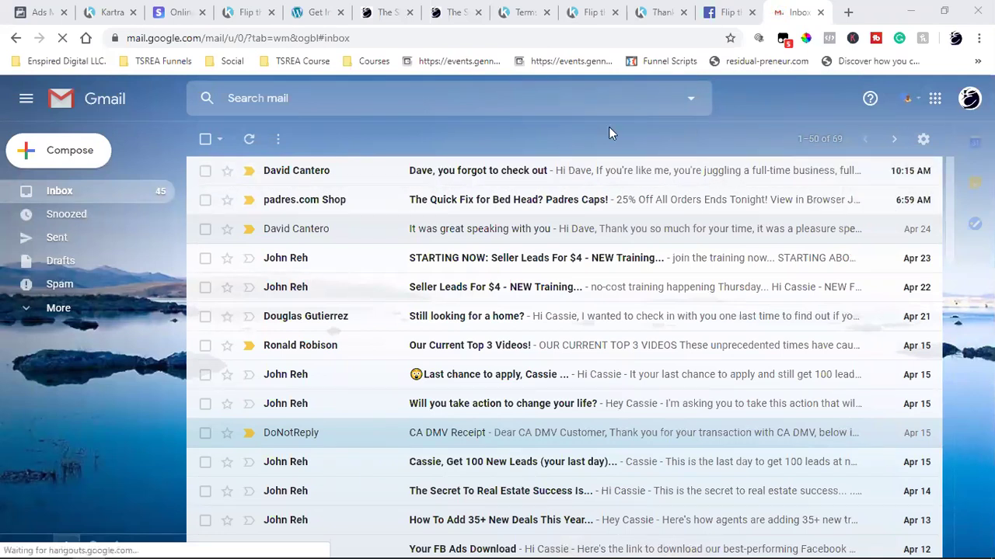
left_click(660, 11)
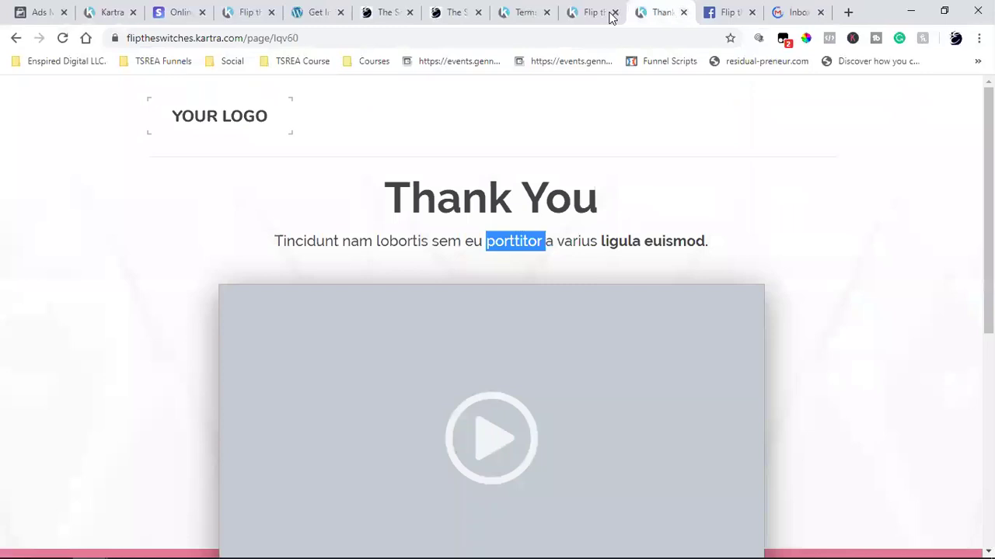
- Close the Thank You page tab and look through the sales and Terms page tabs
left_click(683, 12)
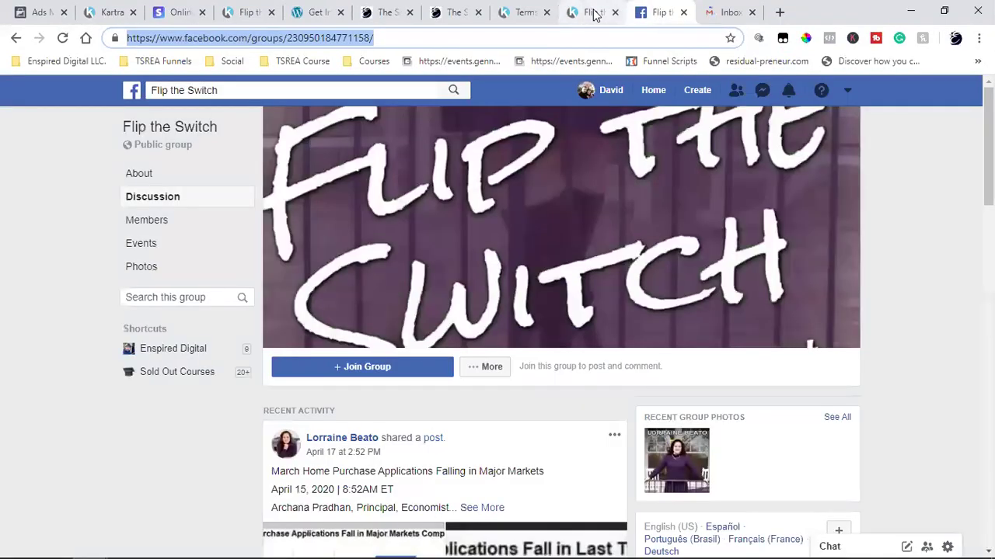
left_click(594, 13)
left_click(522, 13)
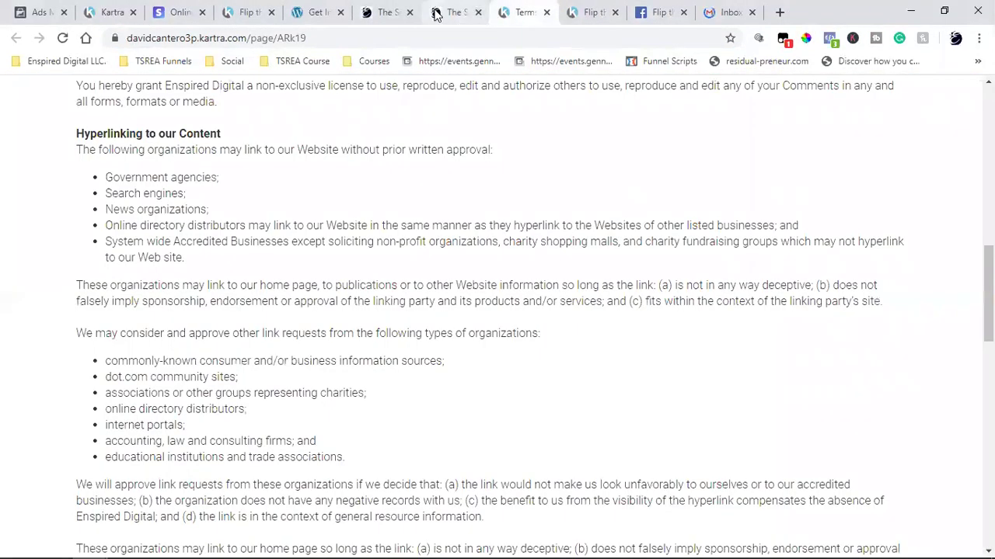
left_click(435, 14)
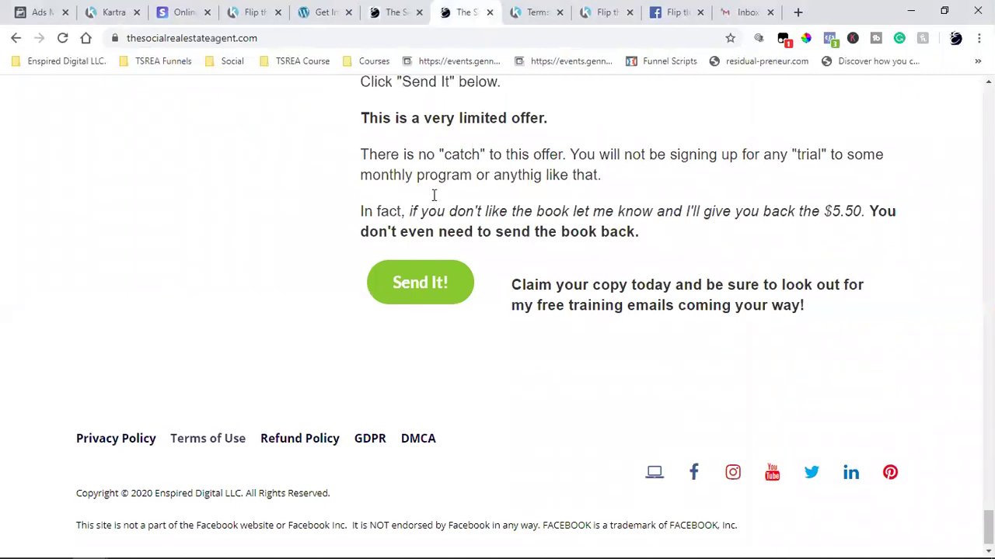
scroll(434, 195, "up", 15)
scroll(434, 195, "down", 5)
- Step the sales page checkout popup through to billing, close that tab, and return to Gmail
left_click(437, 13)
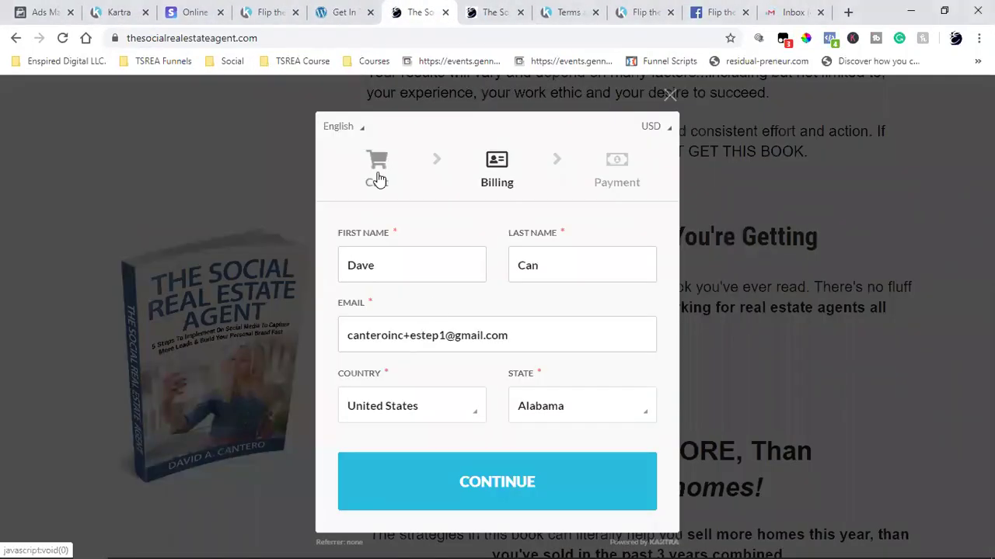
left_click(376, 177)
left_click(498, 452)
left_click(446, 13)
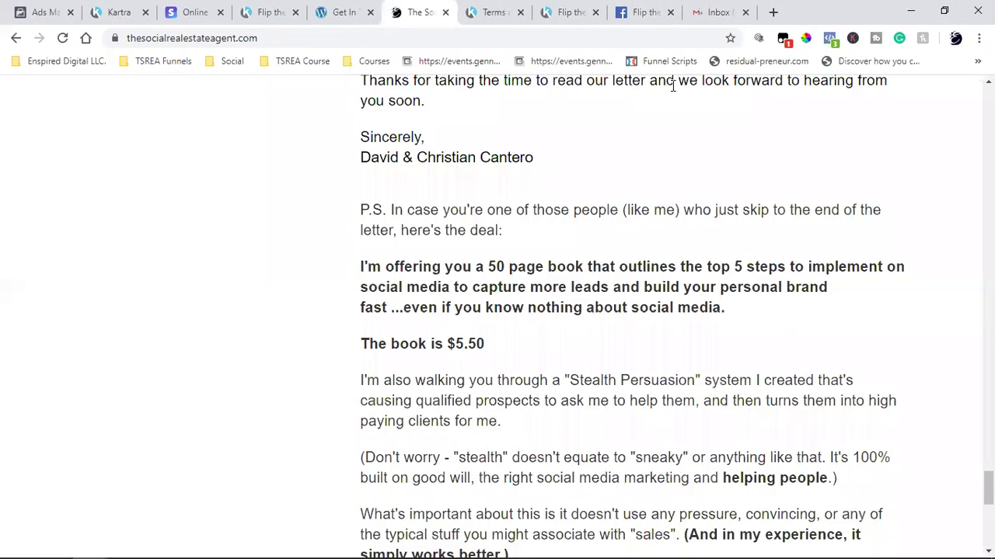
left_click(760, 22)
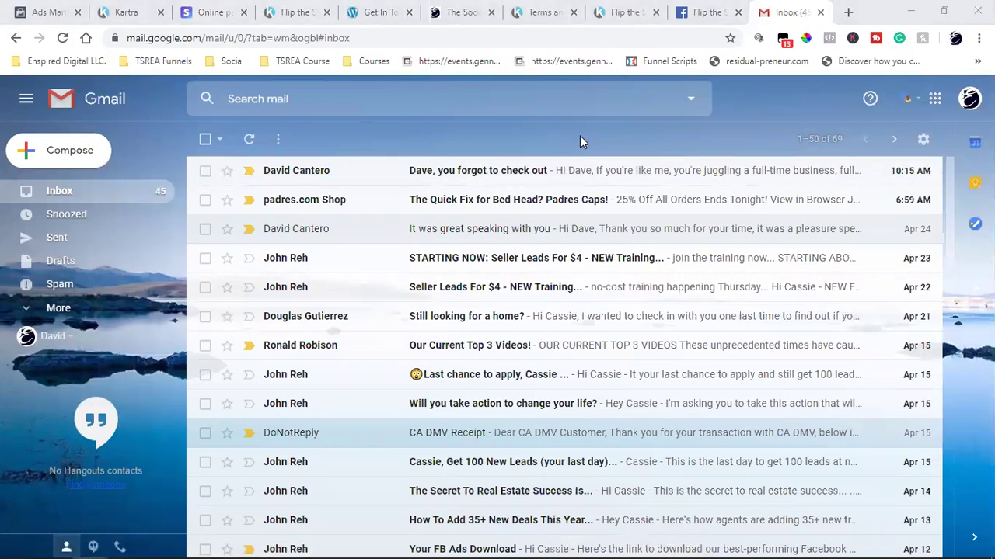
- Read the 'you forgot to check out' email and follow its 'get it now!' link
left_click(533, 171)
scroll(673, 381, "down", 2)
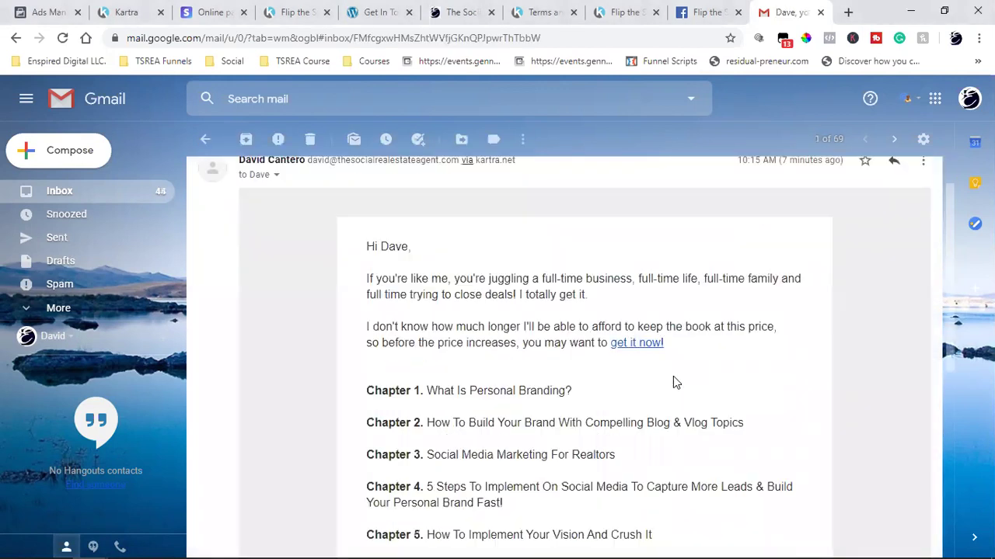
scroll(506, 349, "up", 2)
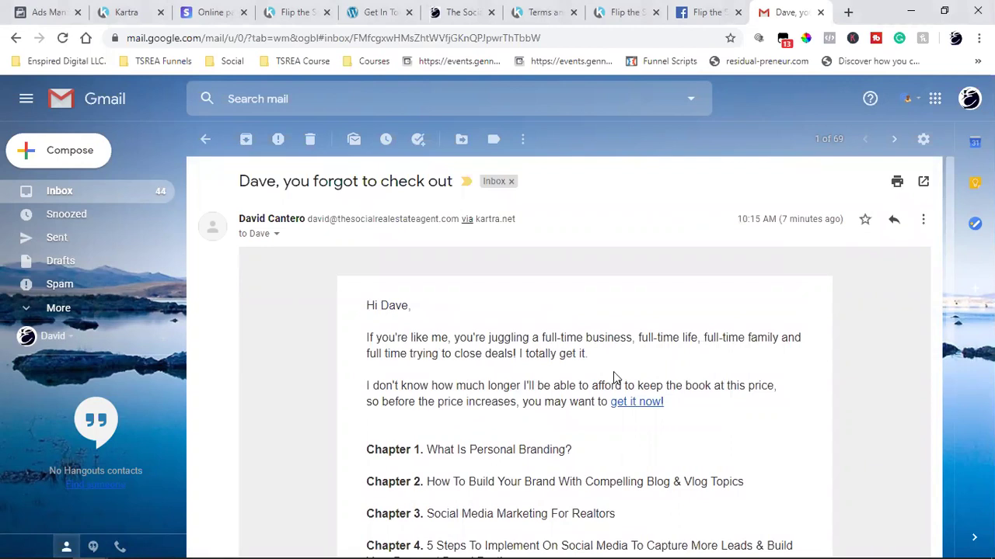
scroll(544, 296, "down", 2)
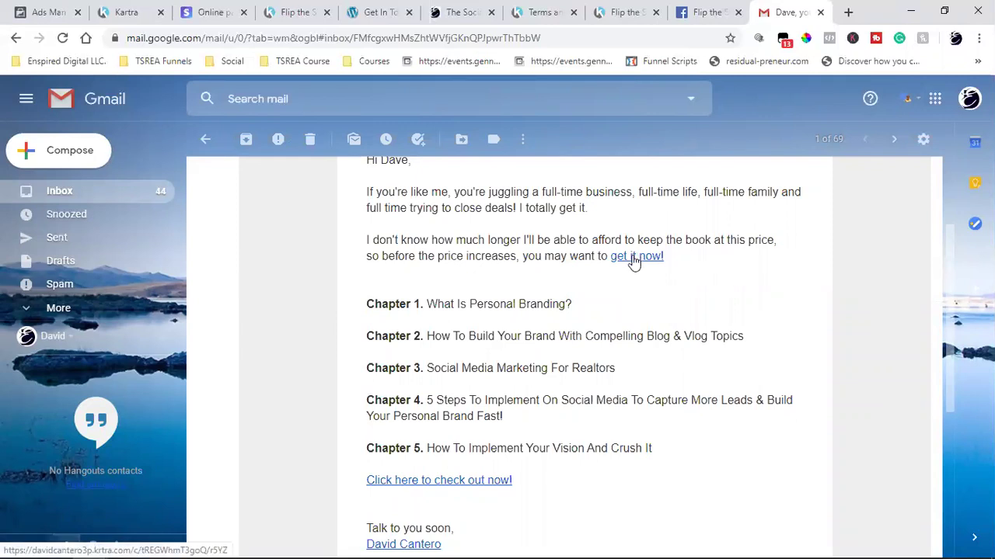
left_click(635, 257)
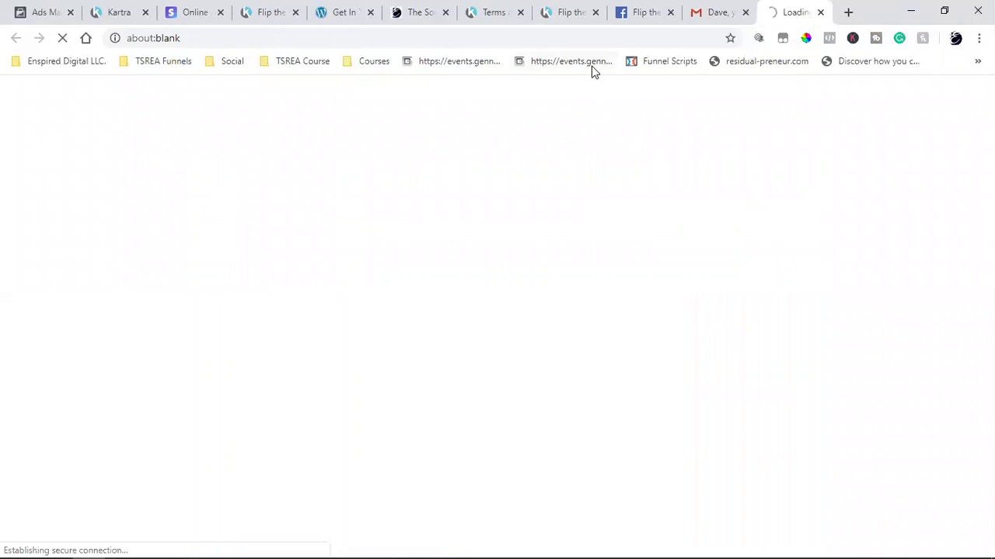
- Verify the email link opened the FTS Book Funnel Checkout Page with prefilled billing and USD 5.50 due, then go back to Gmail
key("ctrl+2")
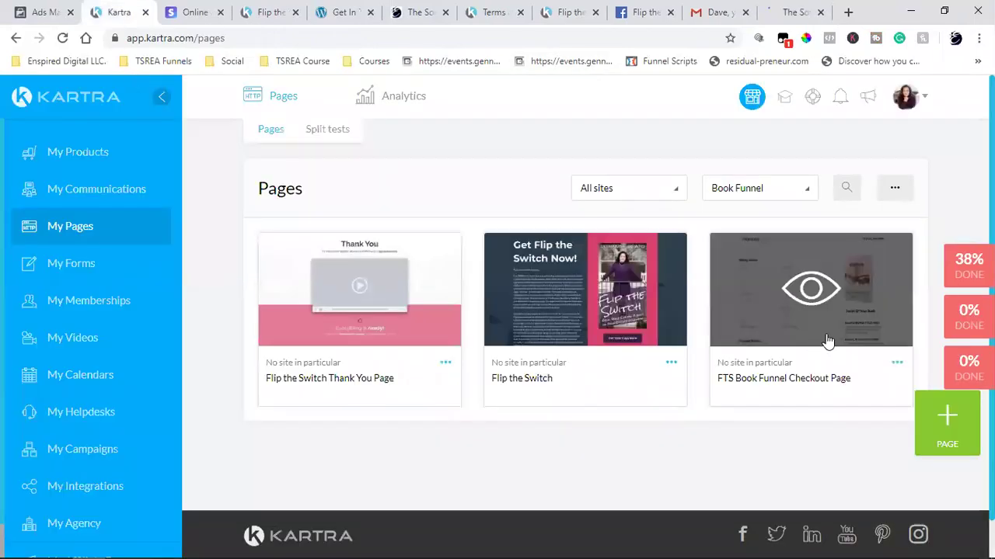
triple_click(814, 376)
key("ctrl+9")
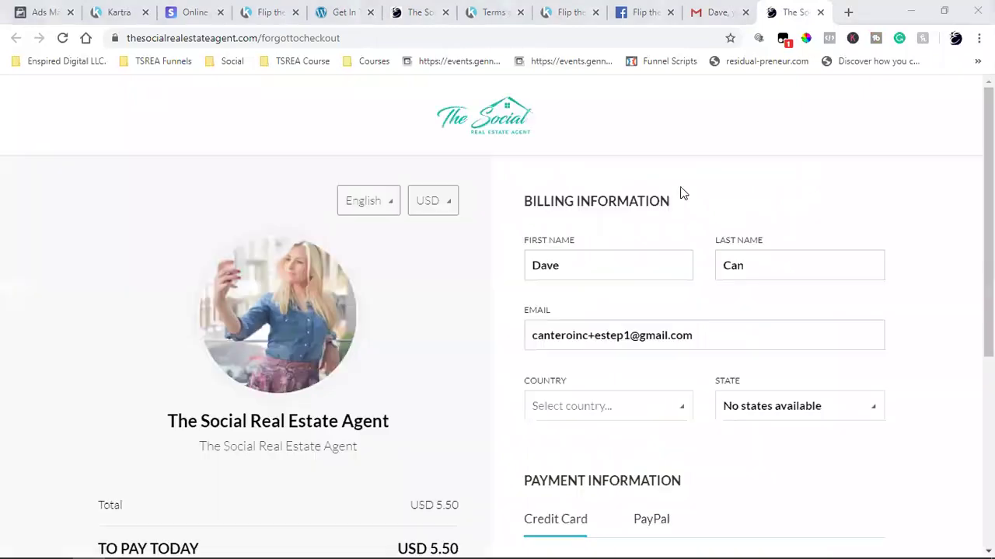
scroll(754, 349, "down", 4)
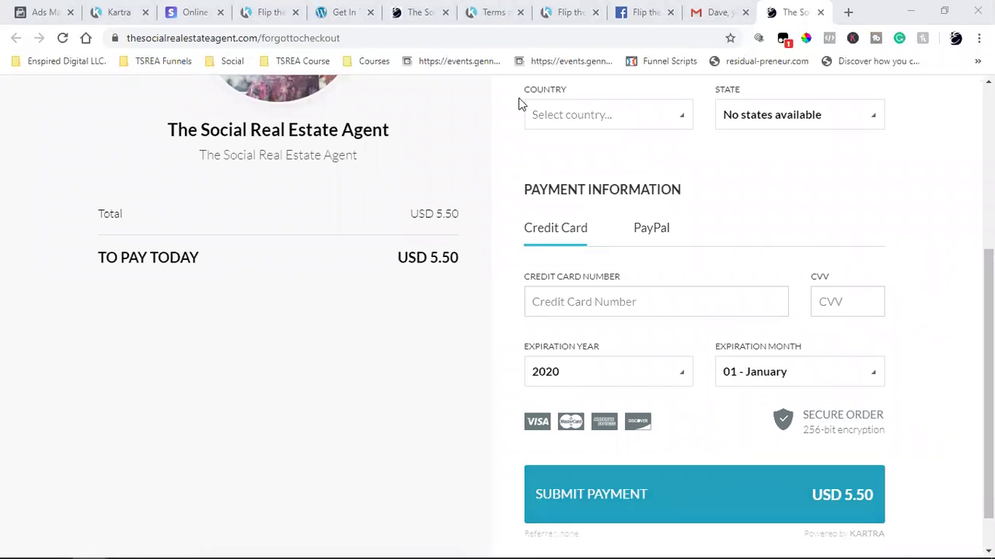
key("ctrl+shift+Tab")
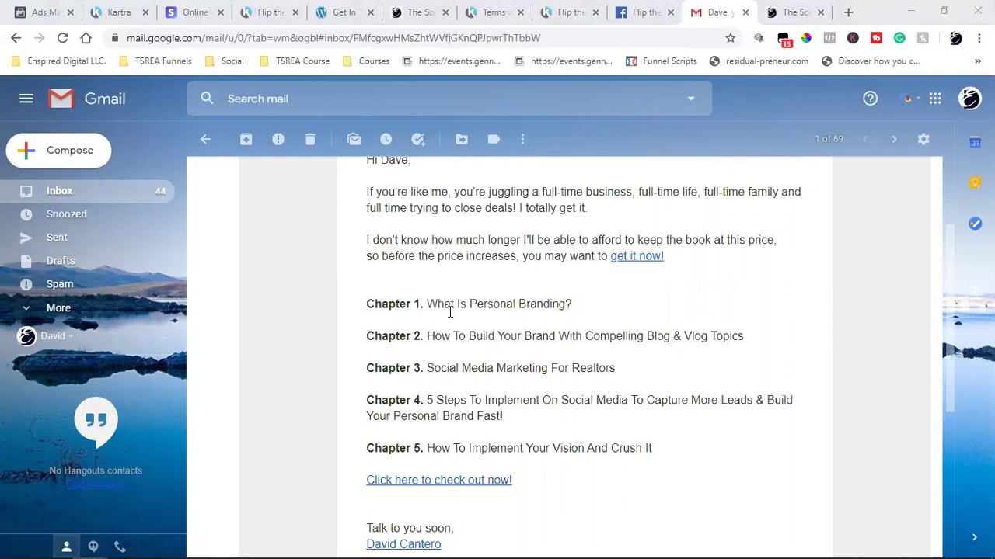
triple_click(403, 305)
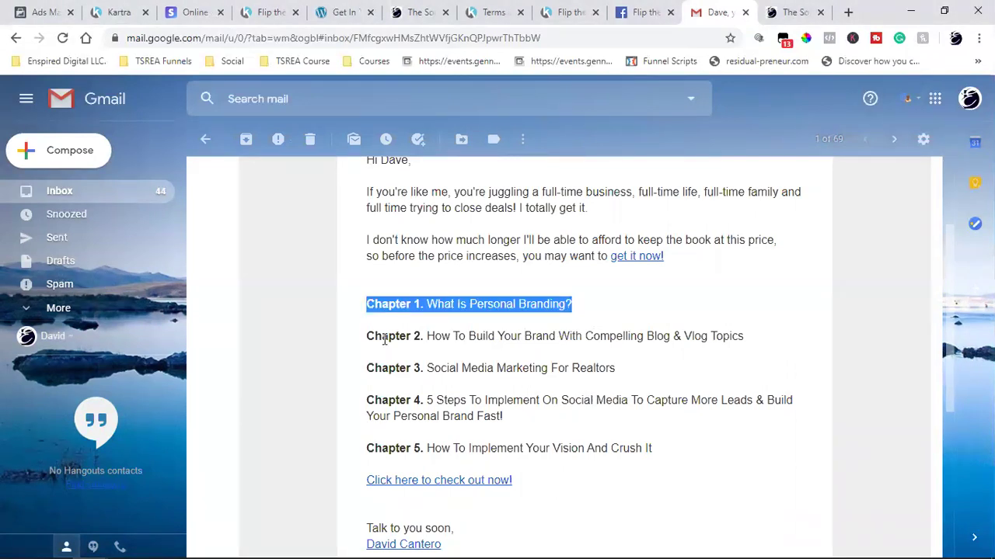
double_click(385, 337)
double_click(387, 368)
double_click(386, 400)
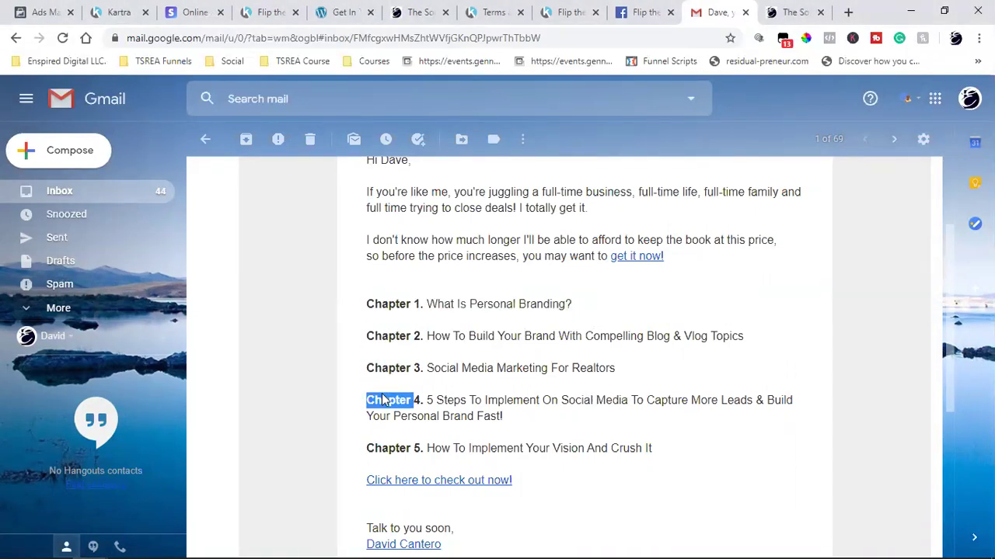
scroll(388, 365, "down", 2)
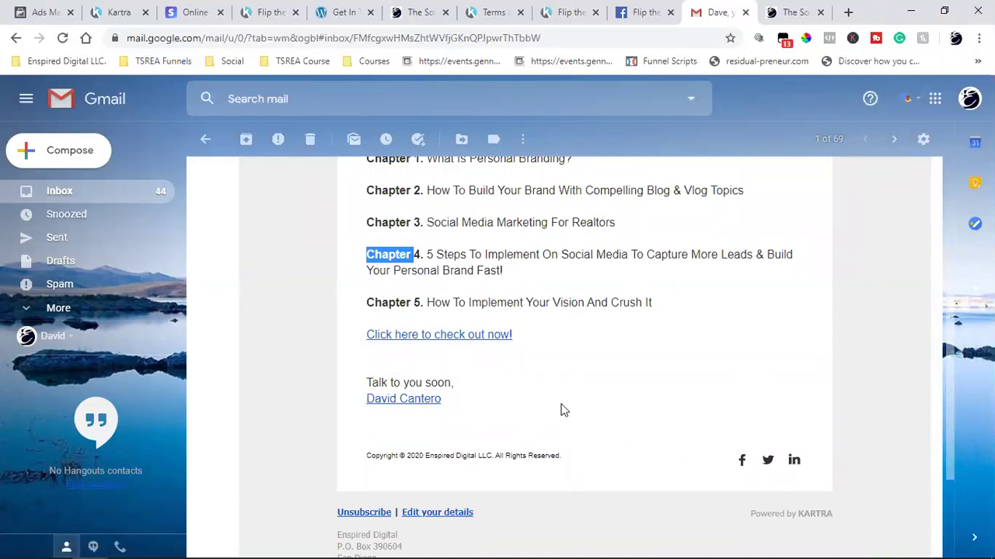
scroll(562, 409, "down", 2)
scroll(562, 409, "up", 6)
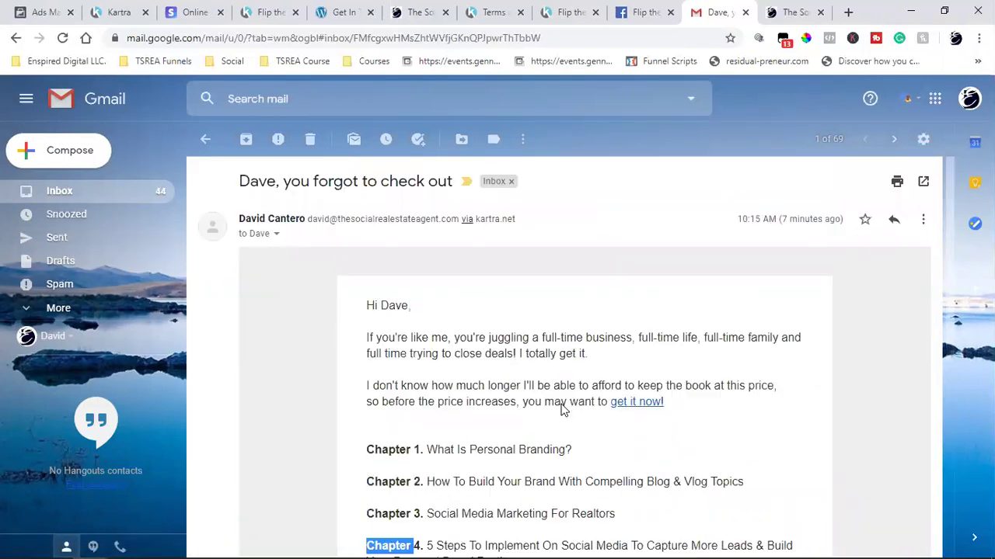
triple_click(766, 219)
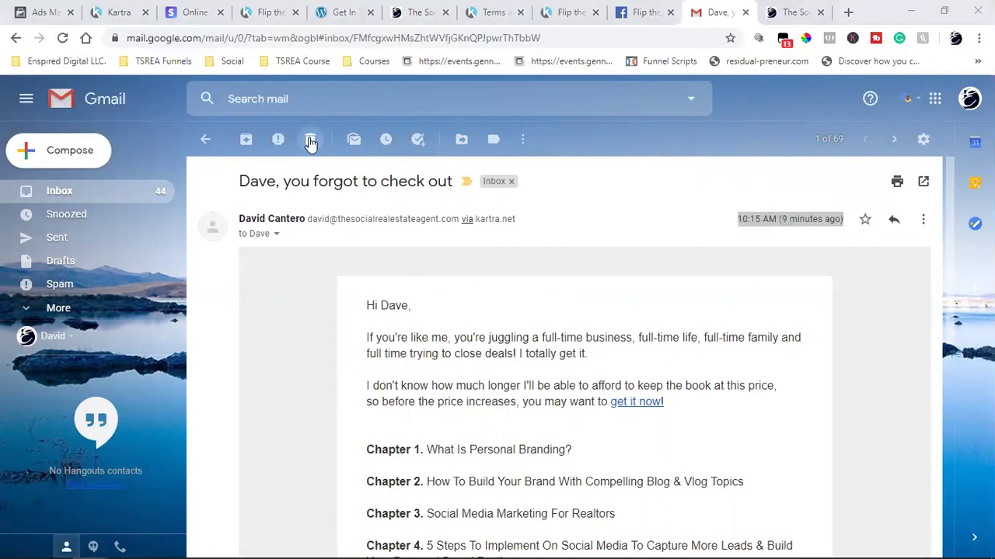
- Bring back the Kartra pages list showing the three Book Funnel pages, including the checkout page
left_click(118, 9)
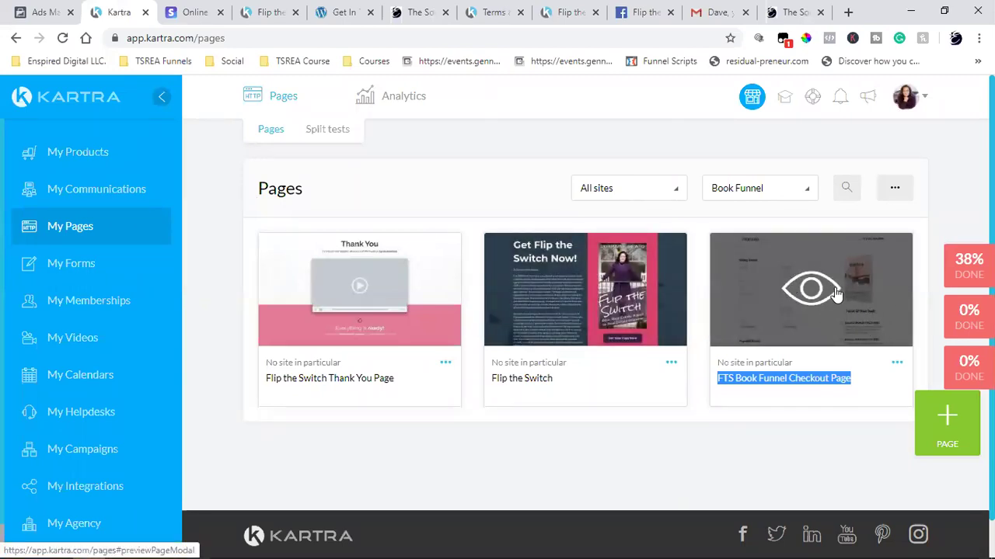
left_click(698, 326)
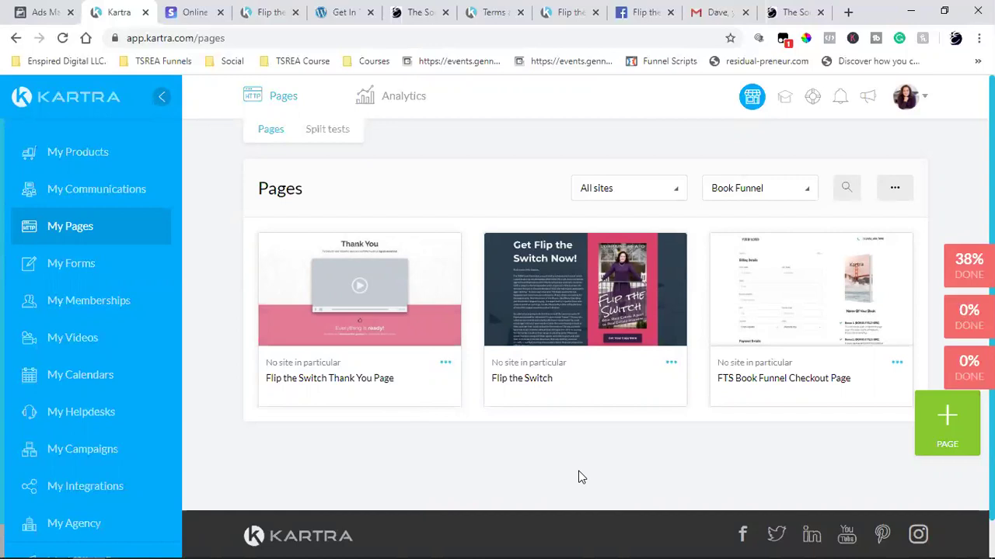
scroll(578, 477, "down", 1)
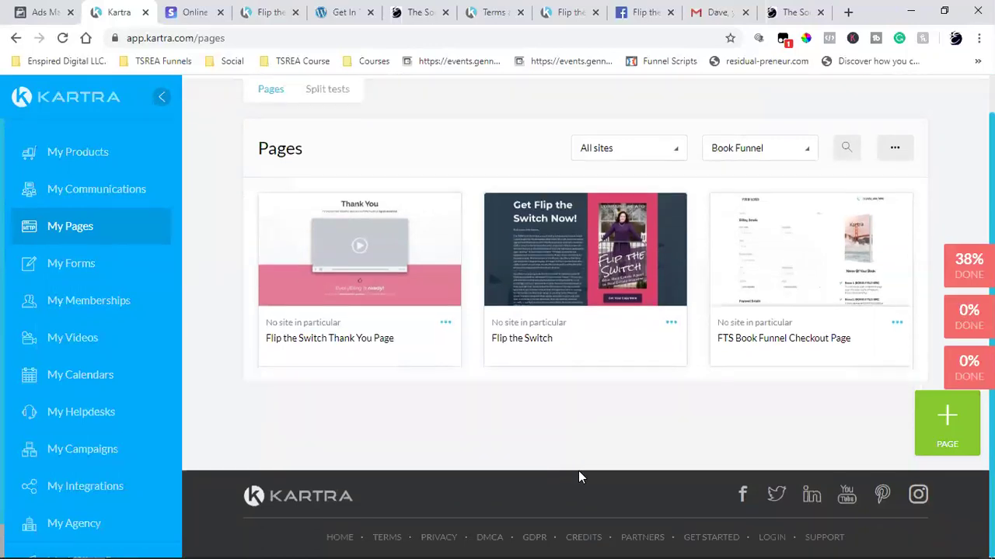